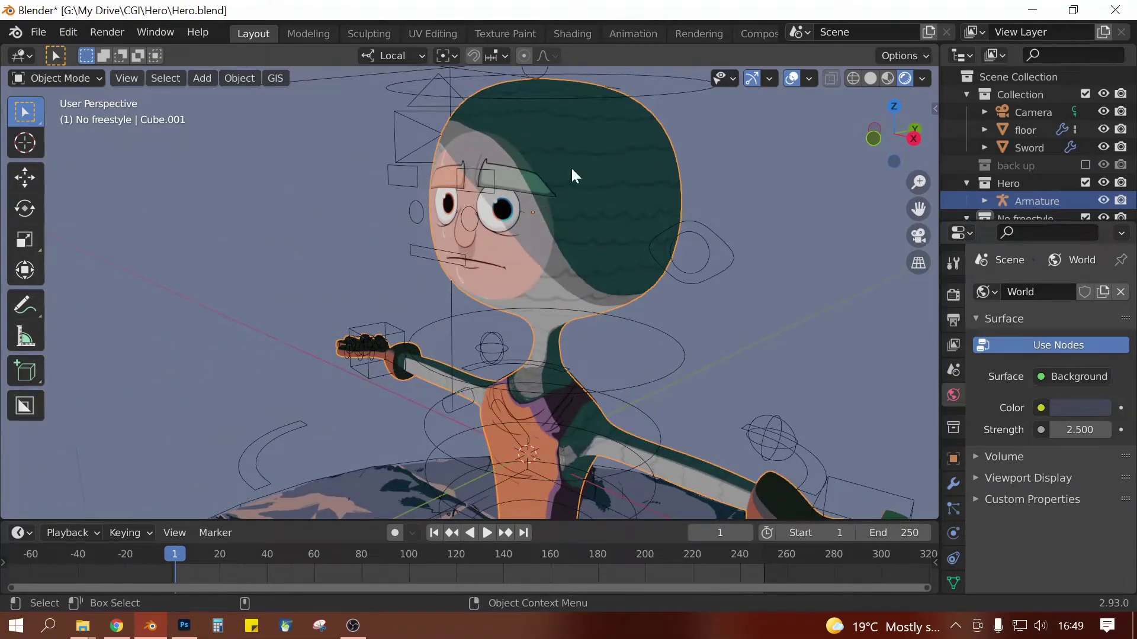
# Step: Examine the character's face from several angles, comparing solid and rendered viewport shading
pyautogui.moveTo(572, 170); pyautogui.dragTo(640, 182, button='middle')
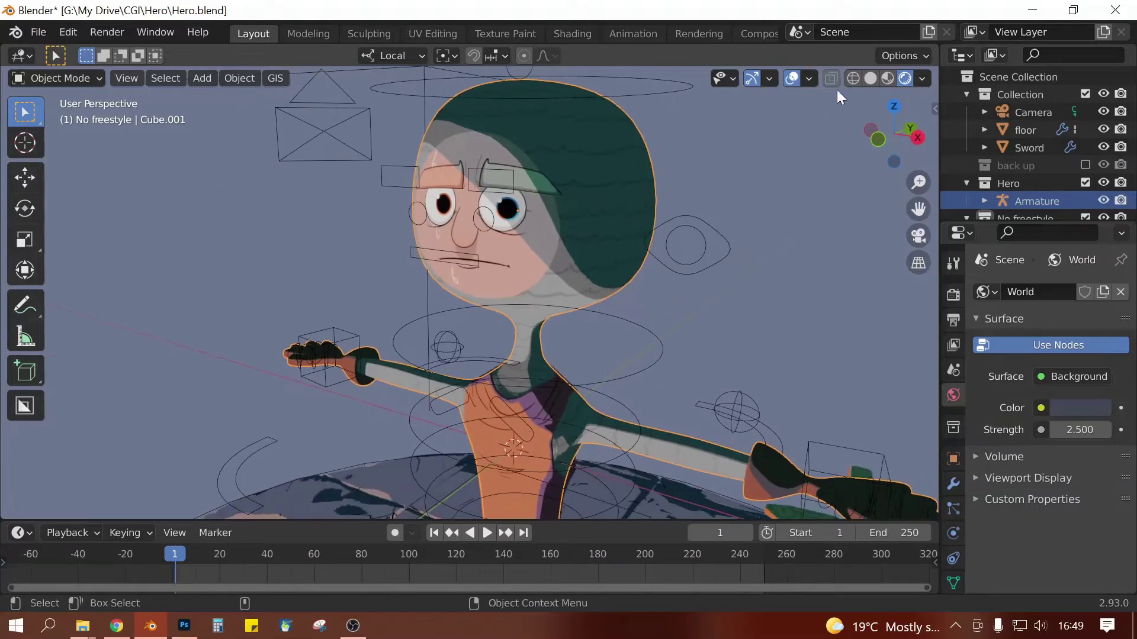
pyautogui.click(873, 74)
pyautogui.click(905, 78)
pyautogui.moveTo(584, 198); pyautogui.dragTo(646, 269, button='middle')
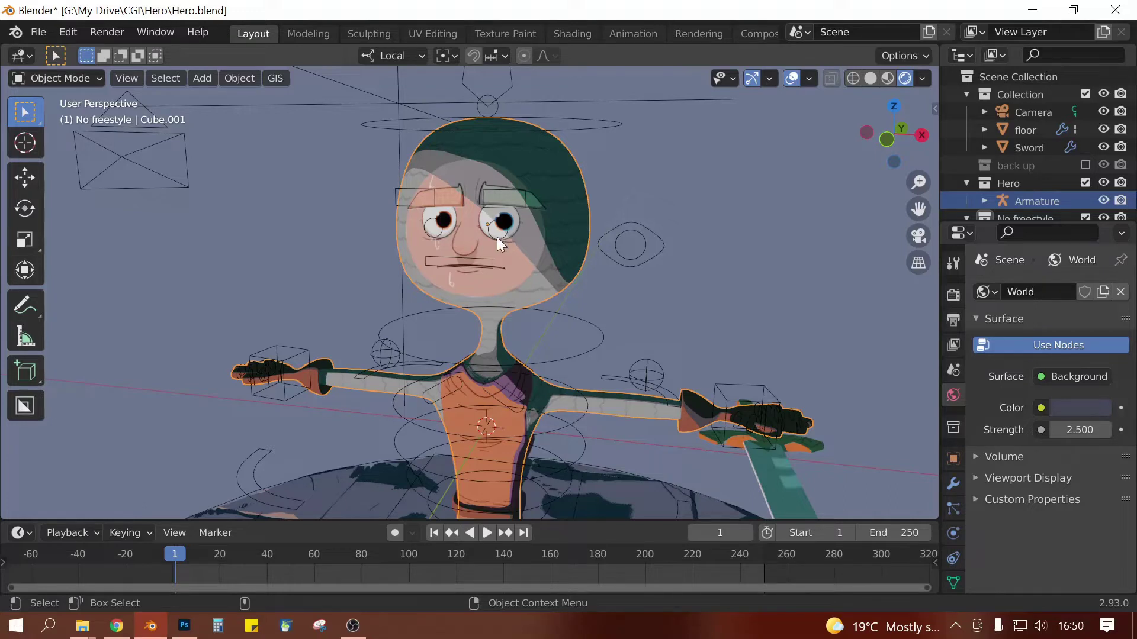
# Step: Switch to Photoshop and hide every facial-feature layer in Face Demo.psd, leaving only the skin-coloured circle on Layer 1
pyautogui.click(184, 626)
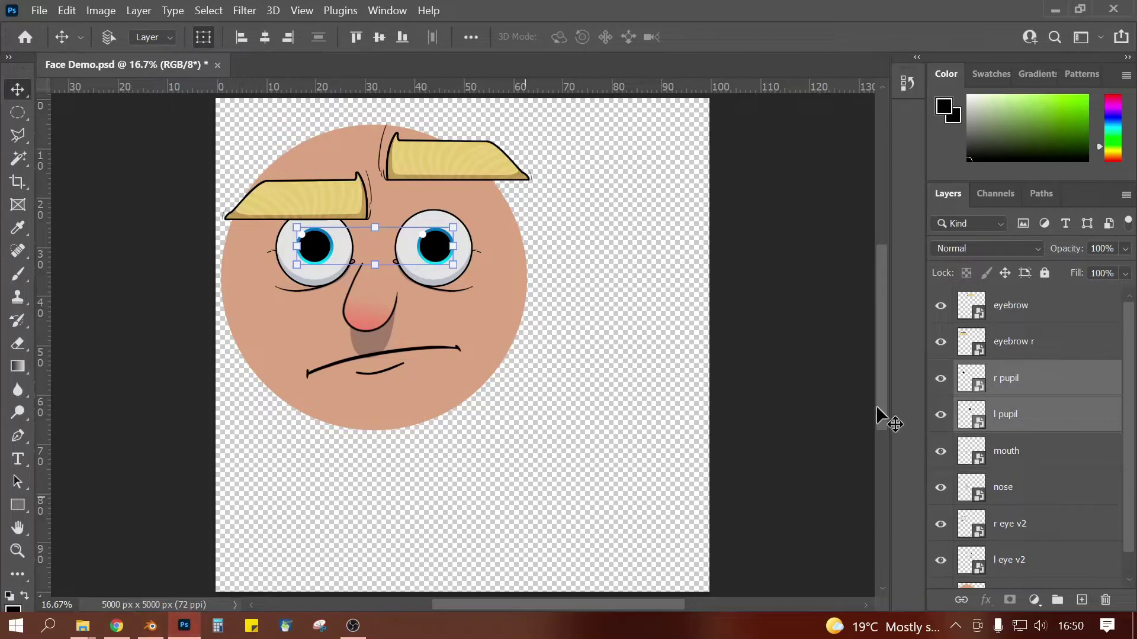
pyautogui.press('z')
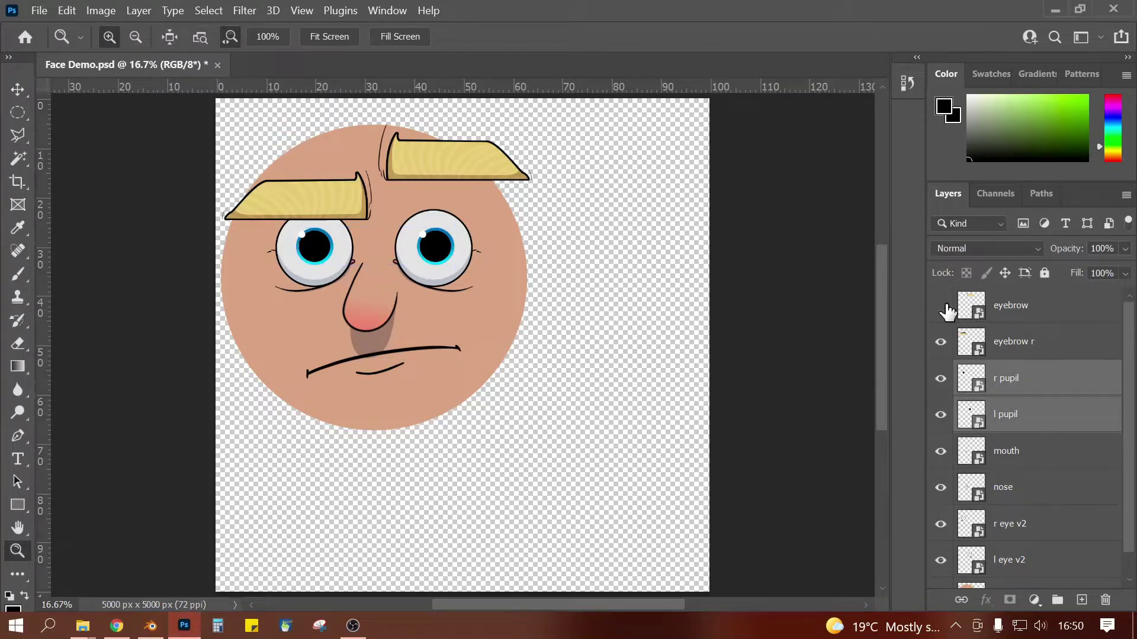
pyautogui.moveTo(945, 306); pyautogui.dragTo(941, 563)
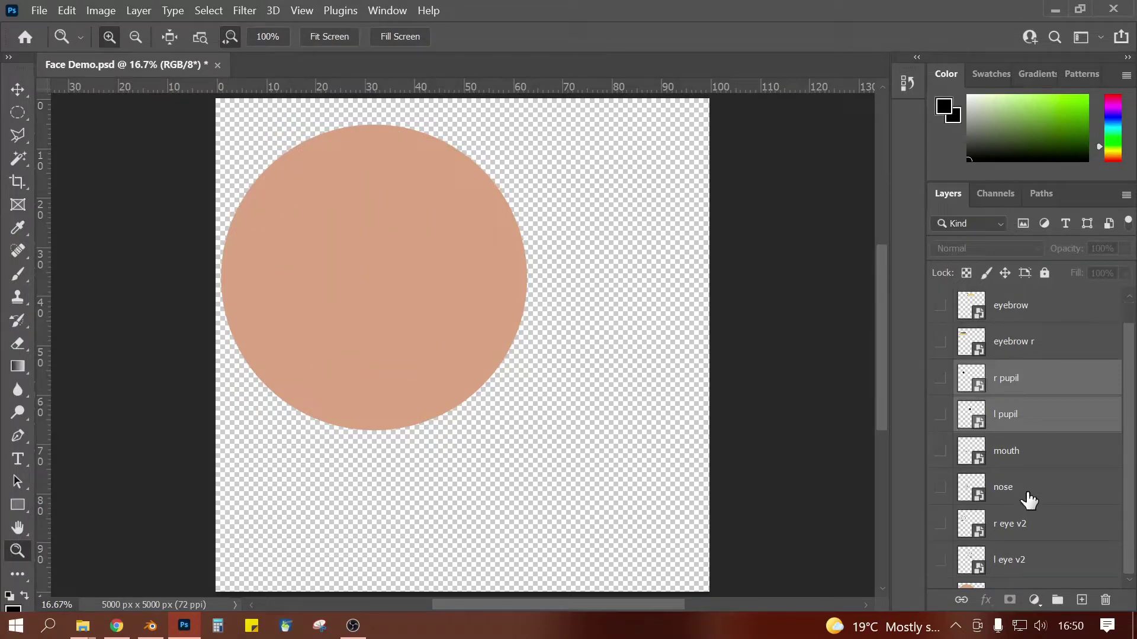
pyautogui.scroll(-1, 1021, 533)
pyautogui.click(1013, 572)
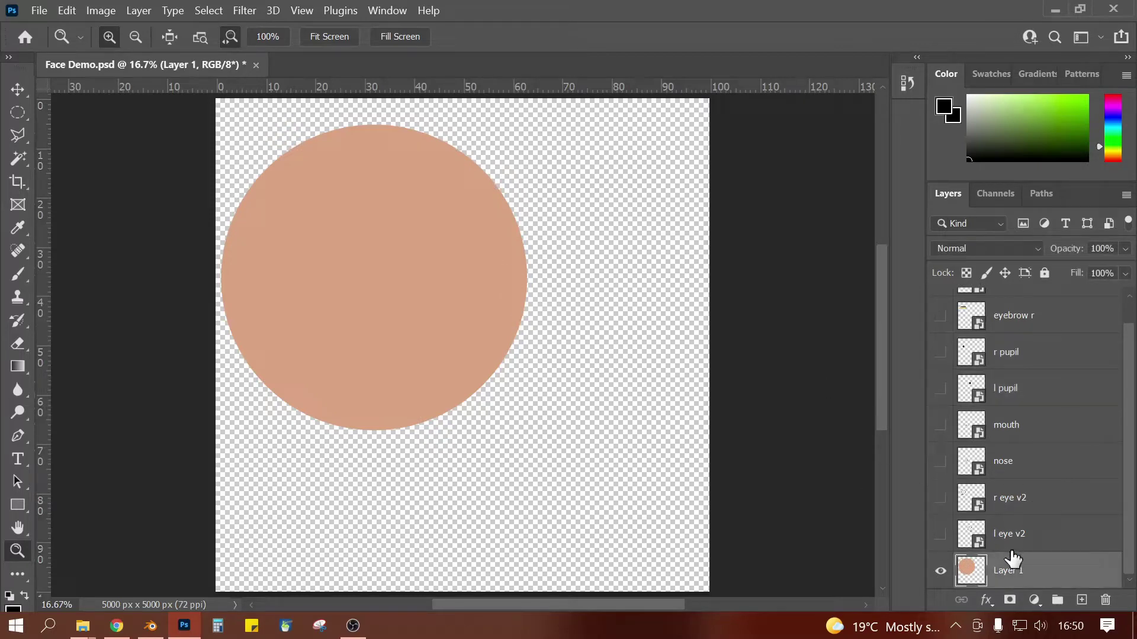
pyautogui.scroll(1, 1049, 391)
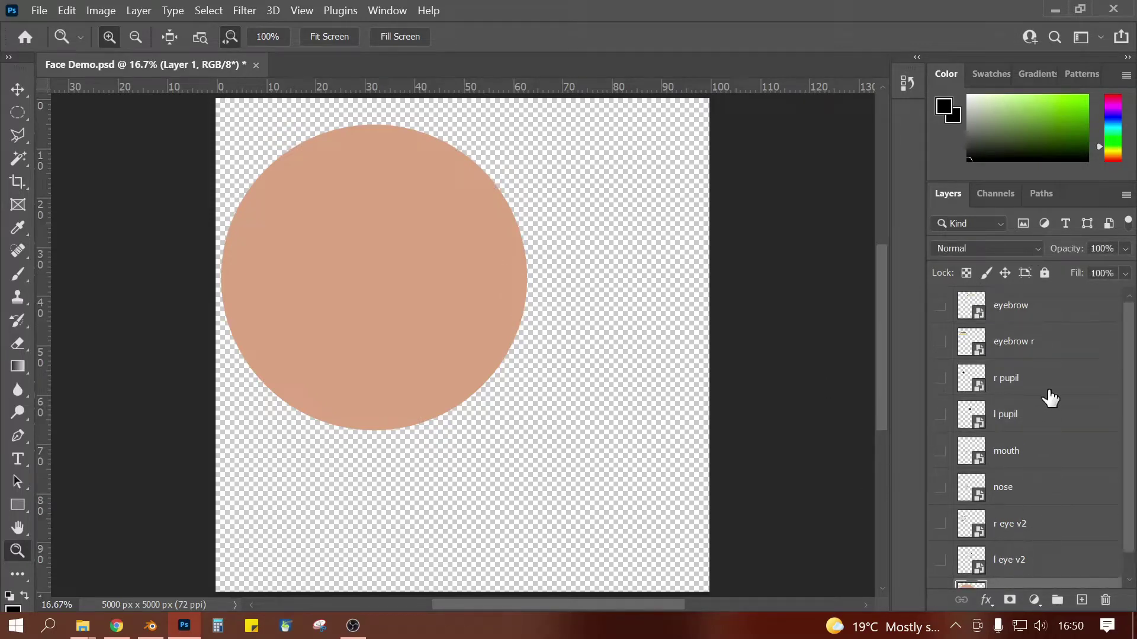
pyautogui.scroll(-1, 1065, 468)
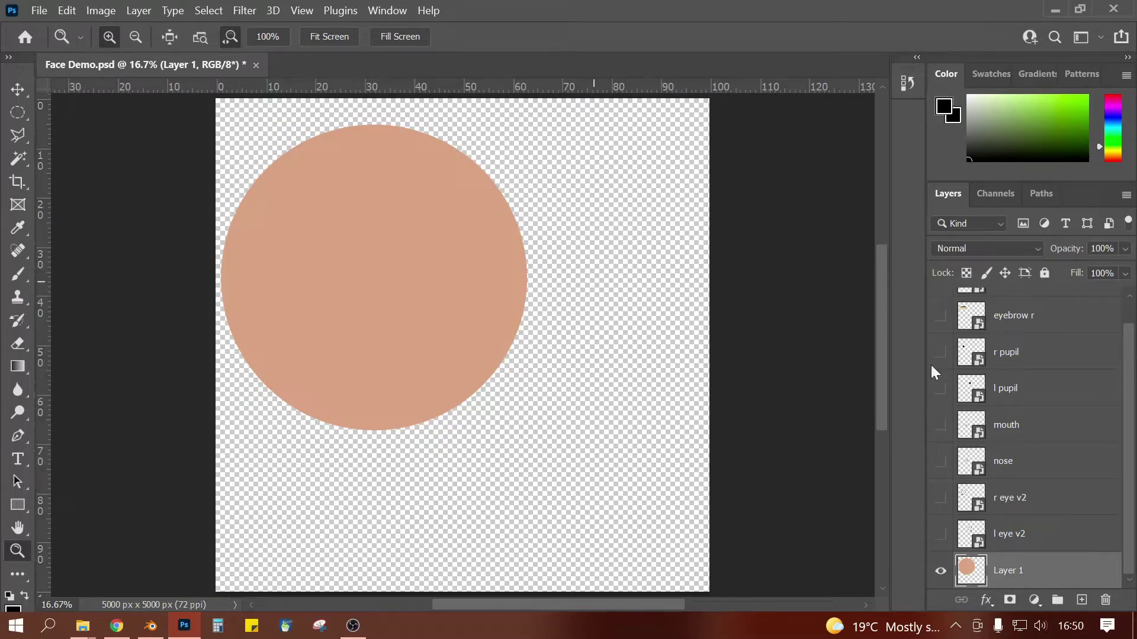
# Step: Show all the hidden face layers again one by one, from l eye v2 up to eyebrow
pyautogui.click(940, 534)
pyautogui.click(940, 498)
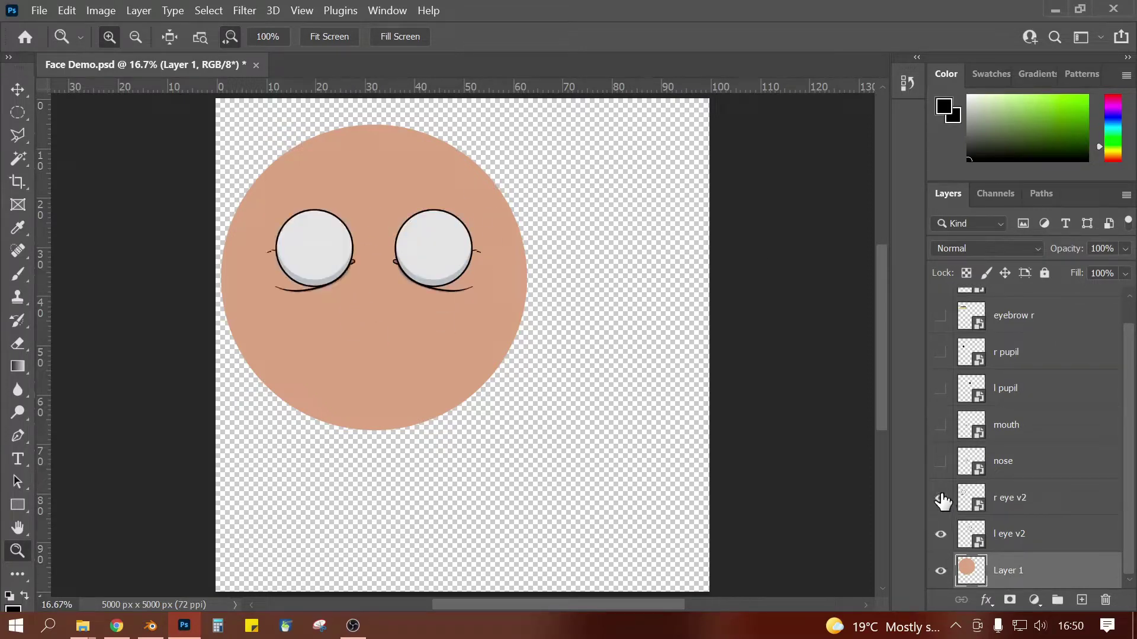
pyautogui.click(940, 461)
pyautogui.click(940, 425)
pyautogui.click(940, 388)
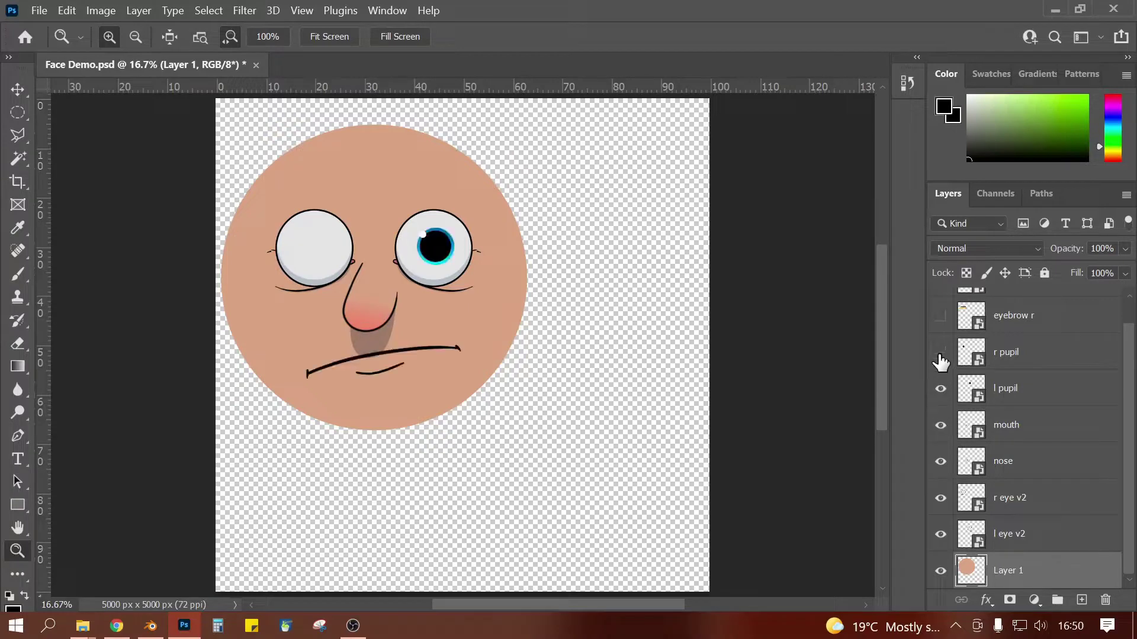
pyautogui.click(940, 352)
pyautogui.click(940, 316)
pyautogui.scroll(1, 947, 317)
pyautogui.click(940, 306)
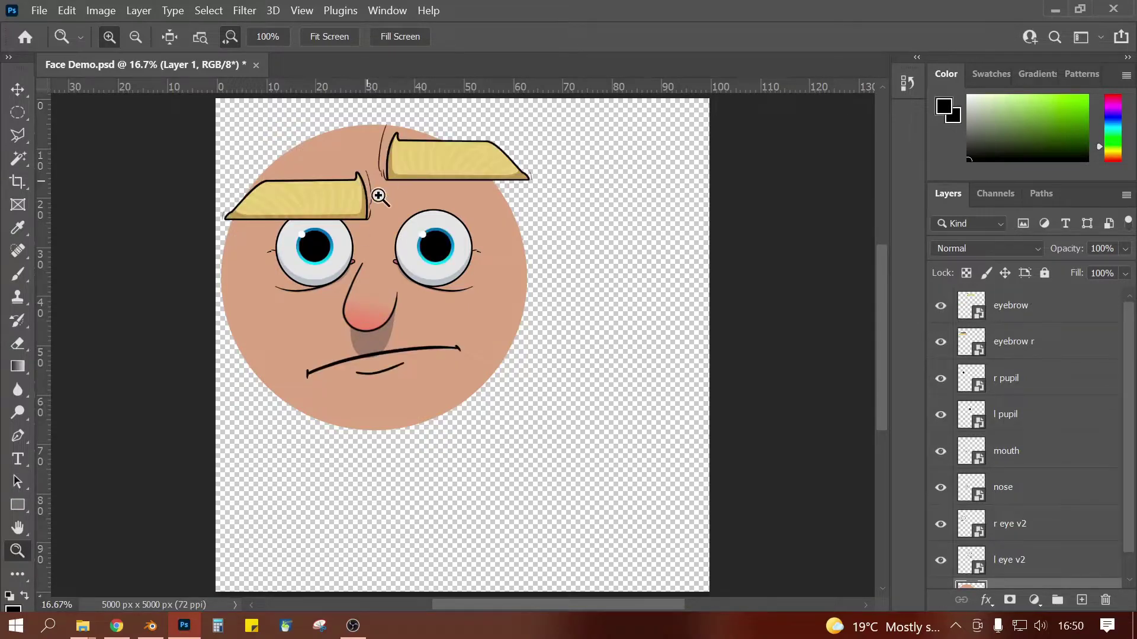
# Step: Move the raised eyebrow on the eyebrow layer down until it is level with the other eyebrow
pyautogui.click(1036, 317)
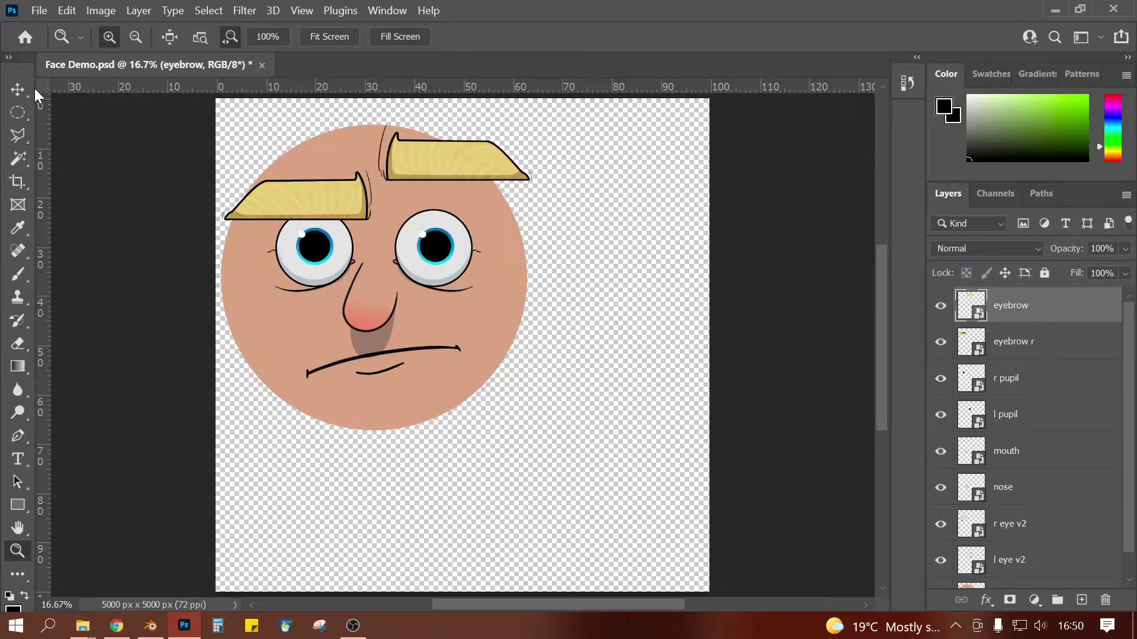
pyautogui.click(18, 89)
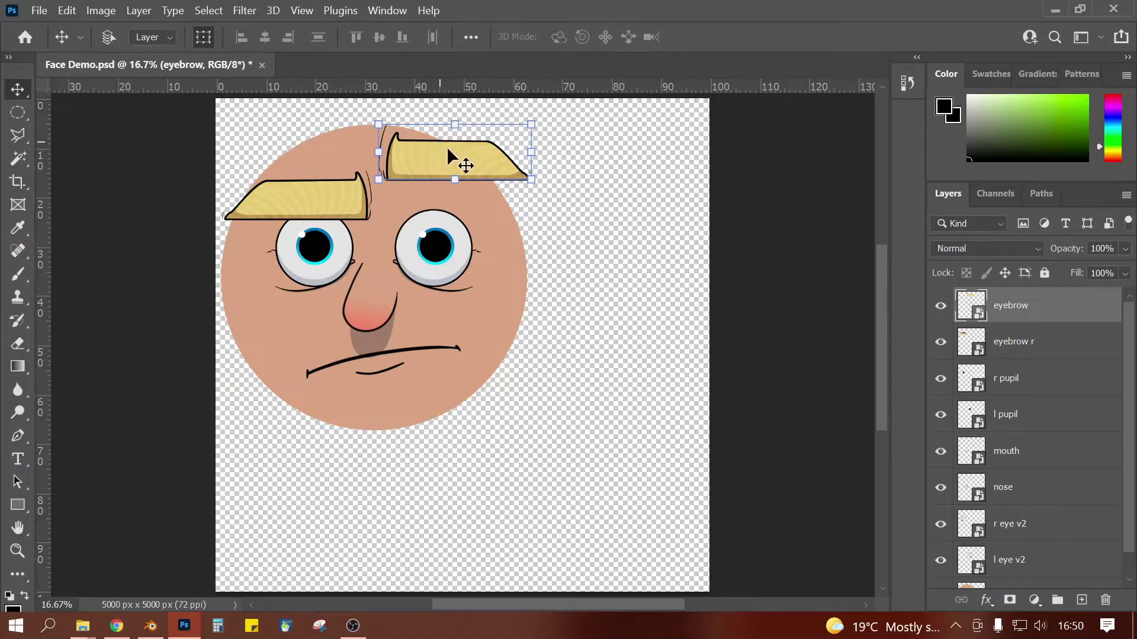
pyautogui.moveTo(445, 154); pyautogui.dragTo(440, 192)
# Step: Select the r pupil and l pupil layers together and try moving both pupils within the eyes
pyautogui.click(1033, 382)
pyautogui.keyDown('shift'); pyautogui.click(1036, 413); pyautogui.keyUp('shift')
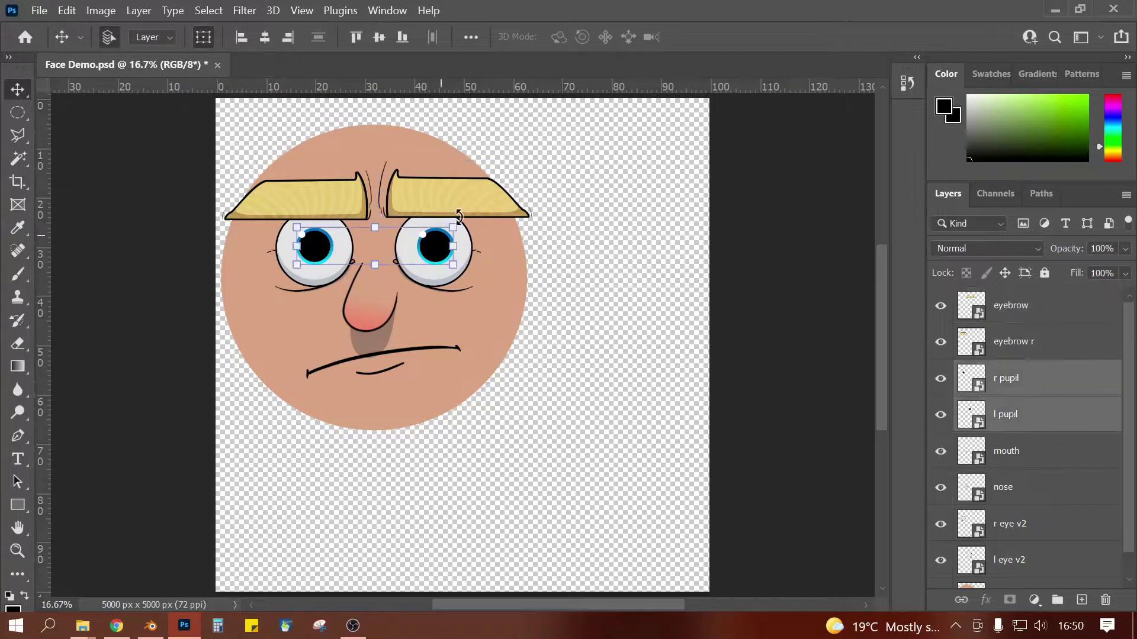
pyautogui.moveTo(416, 243)
pyautogui.mouseDown()
pyautogui.moveTo(406, 236)
pyautogui.moveTo(408, 257)
pyautogui.moveTo(416, 235)
pyautogui.moveTo(428, 251)
pyautogui.moveTo(413, 223)
pyautogui.moveTo(425, 234)
pyautogui.mouseUp()
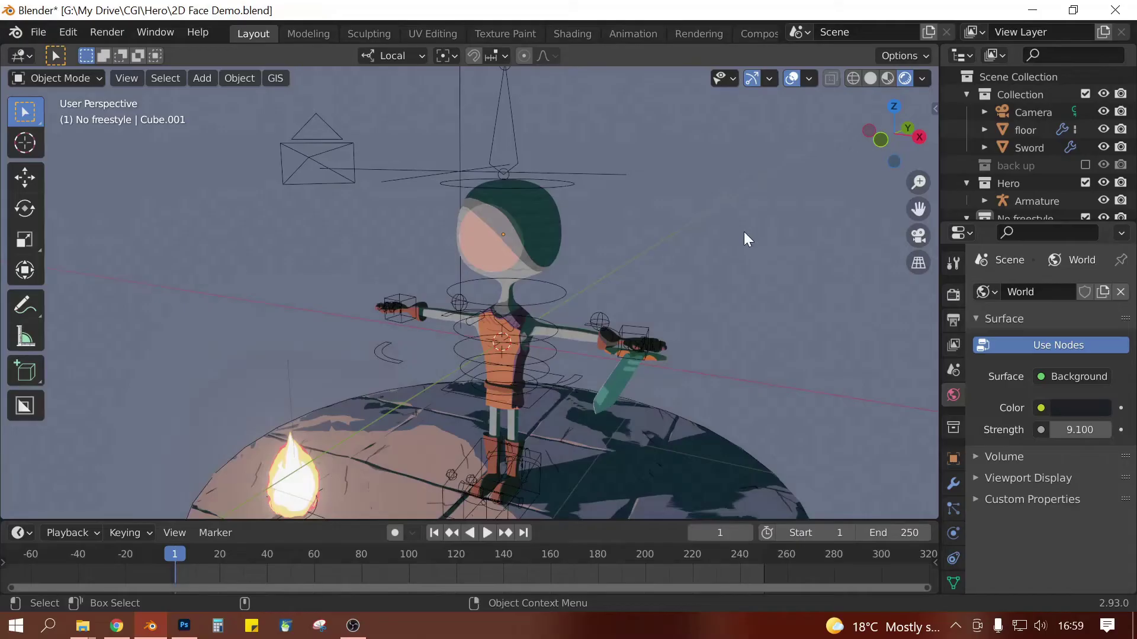
# Step: Examine the faceless character in Blender's 2D Face Demo scene, from the whole body to the head
pyautogui.moveTo(647, 285); pyautogui.dragTo(671, 299, button='middle')
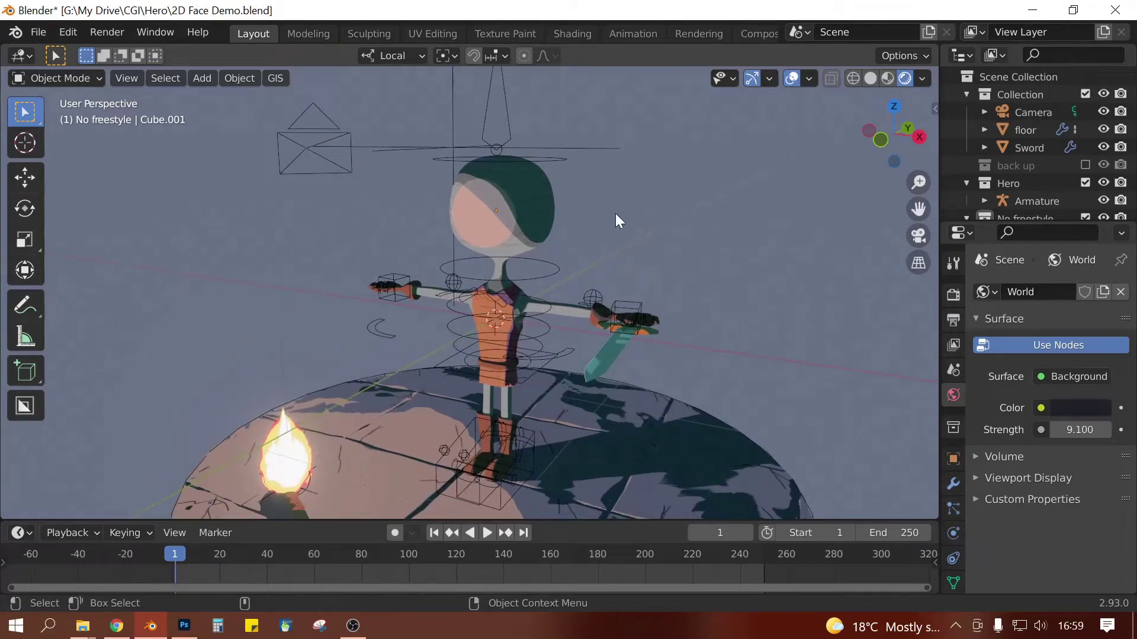
pyautogui.scroll(3, 563, 362)
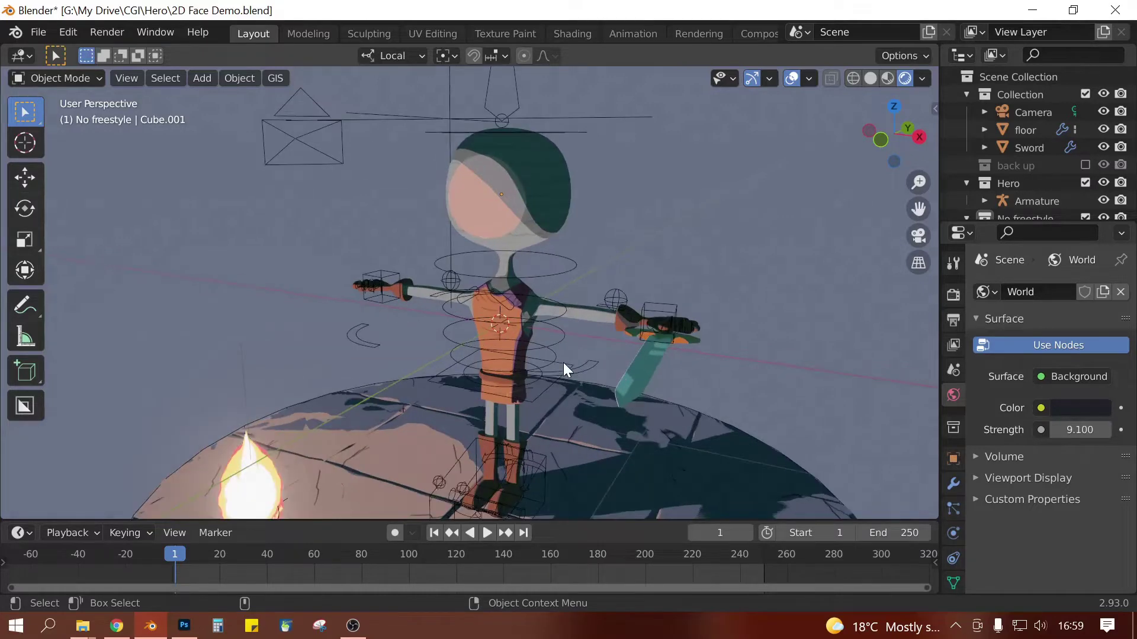
pyautogui.scroll(-2, 614, 268)
pyautogui.keyDown('shift'); pyautogui.moveTo(637, 261); pyautogui.dragTo(609, 274, button='middle'); pyautogui.keyUp('shift')
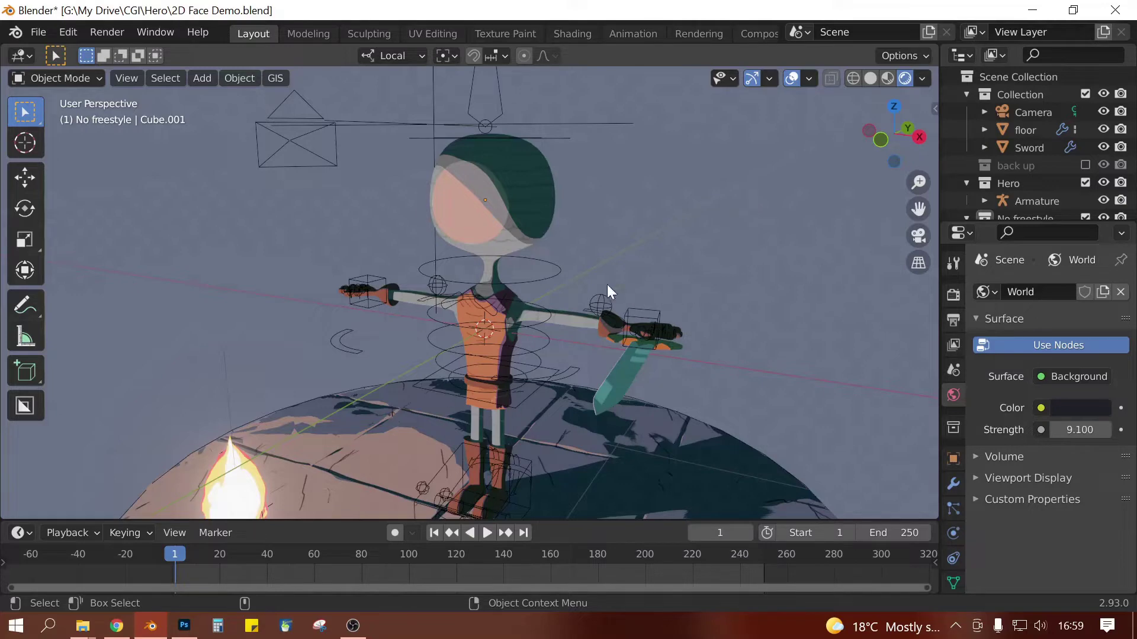
pyautogui.scroll(2, 490, 400)
pyautogui.scroll(-2, 546, 222)
pyautogui.scroll(-2, 473, 332)
pyautogui.keyDown('shift'); pyautogui.moveTo(474, 332); pyautogui.dragTo(470, 321, button='middle'); pyautogui.keyUp('shift')
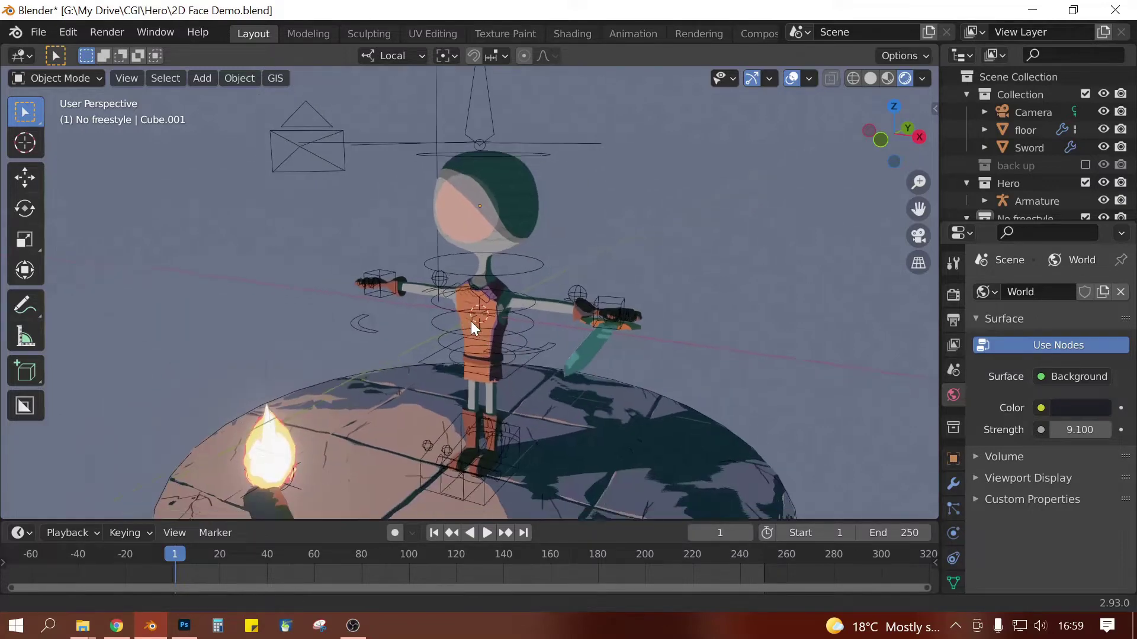
pyautogui.scroll(4, 473, 319)
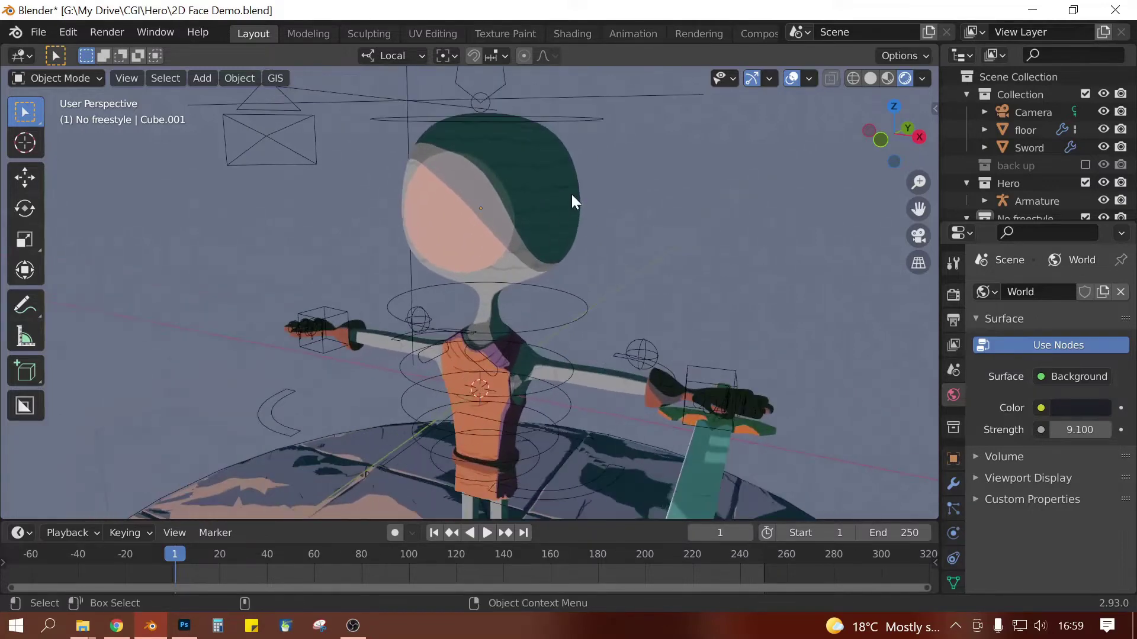
# Step: Select the character mesh and open its Material.001 node tree in the Shading workspace to view the base texture nodes
pyautogui.click(571, 196)
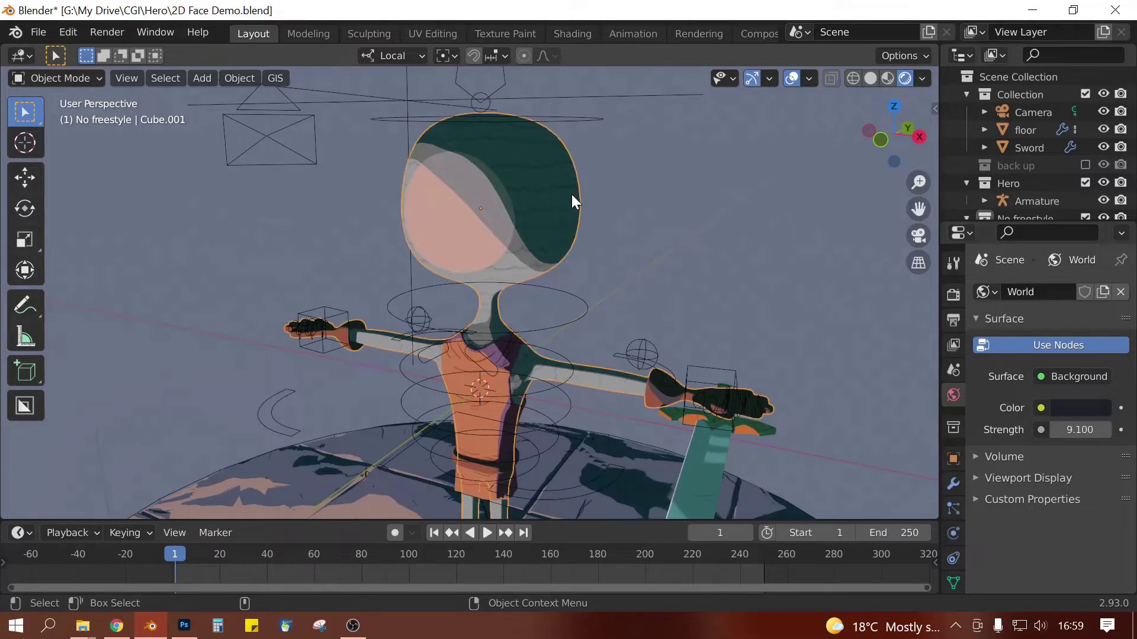
pyautogui.click(570, 33)
pyautogui.scroll(5, 494, 444)
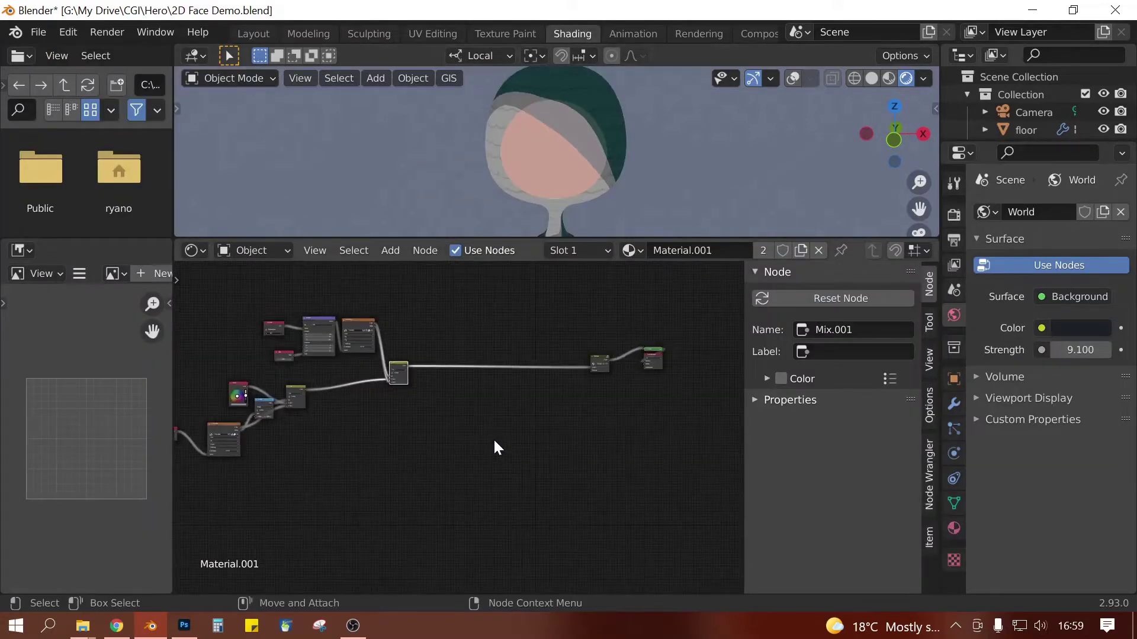
pyautogui.scroll(4, 533, 456)
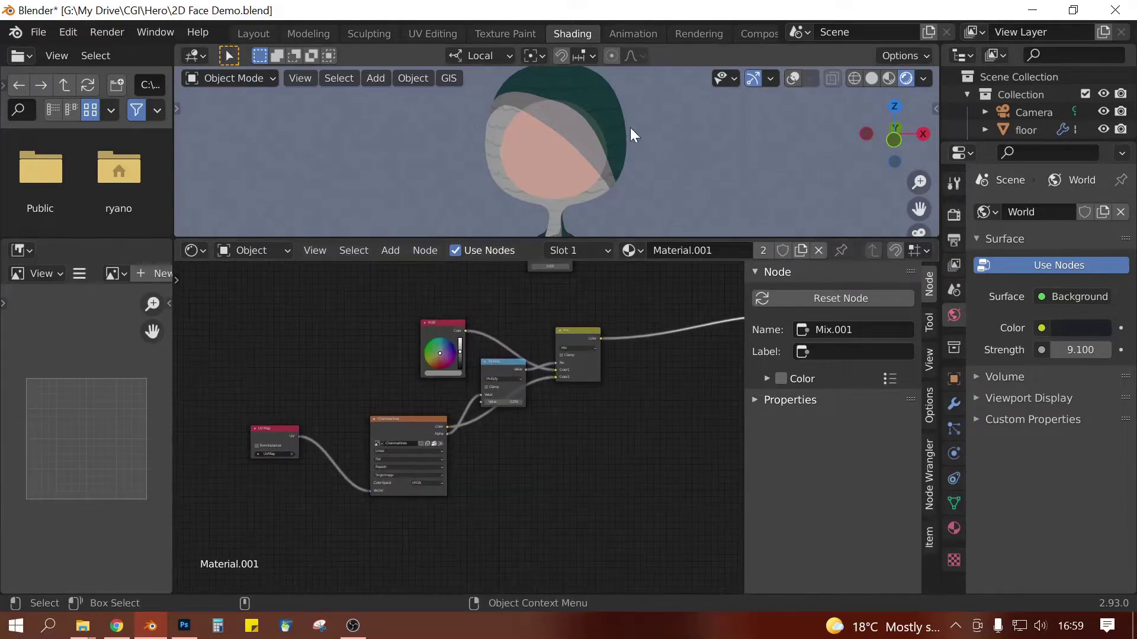
pyautogui.keyDown('ctrl'); pyautogui.hscroll(3, 559, 531); pyautogui.keyUp('ctrl')
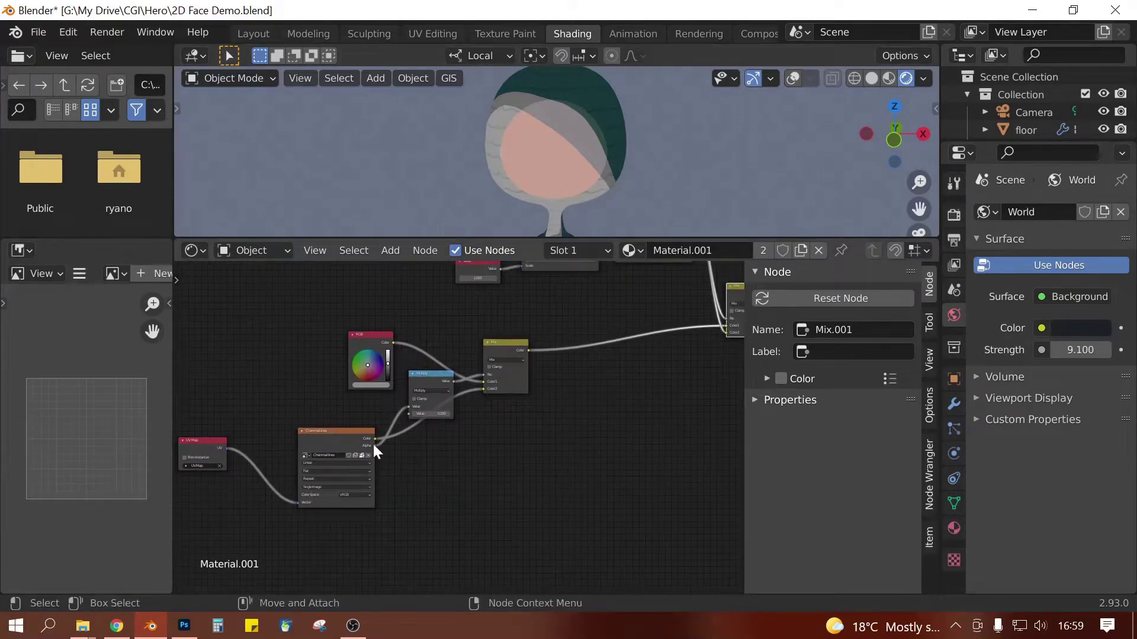
pyautogui.scroll(-2, 359, 364)
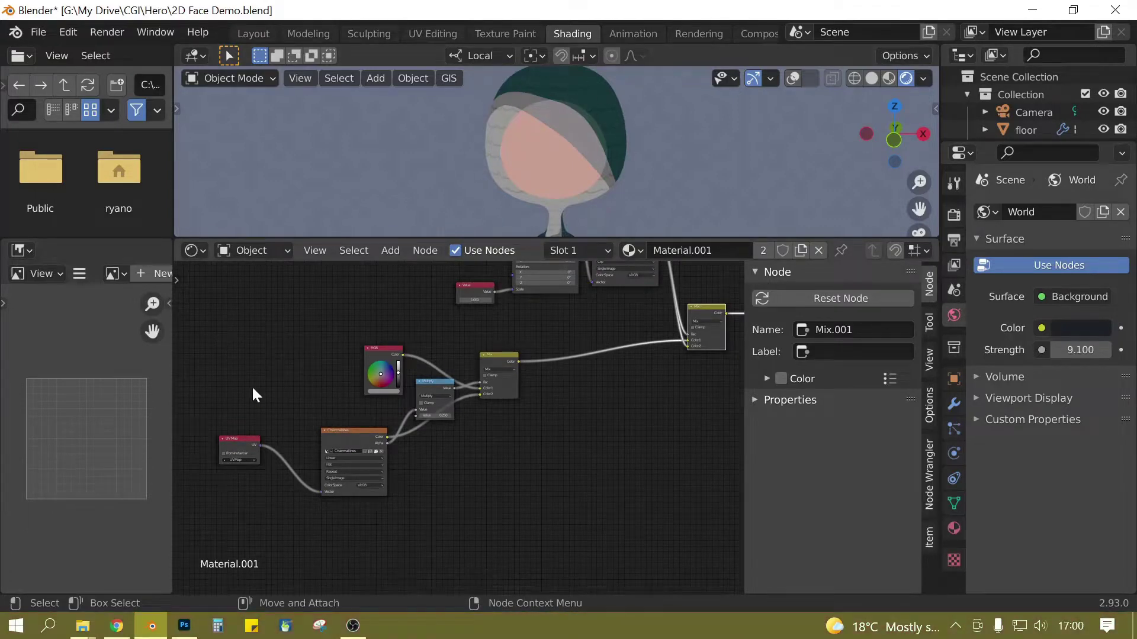
# Step: Inspect Material.001 from the base texture nodes to the face v2.png texture and the Mix node it feeds
pyautogui.moveTo(215, 330); pyautogui.dragTo(527, 563)
pyautogui.moveTo(710, 413); pyautogui.dragTo(455, 541, button='middle')
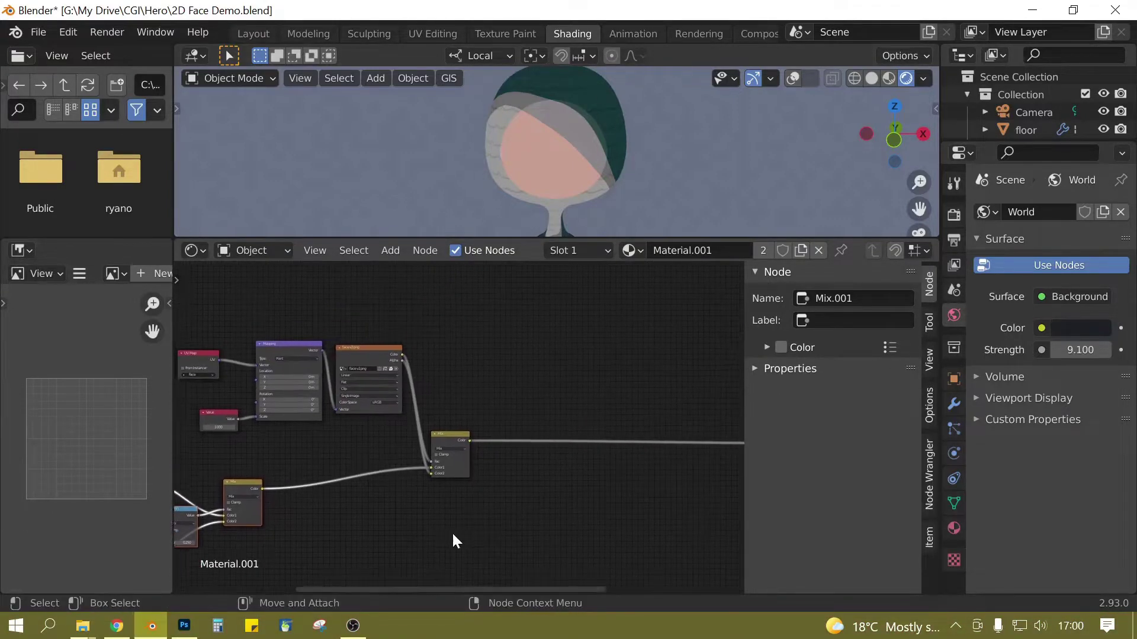
pyautogui.scroll(2, 441, 533)
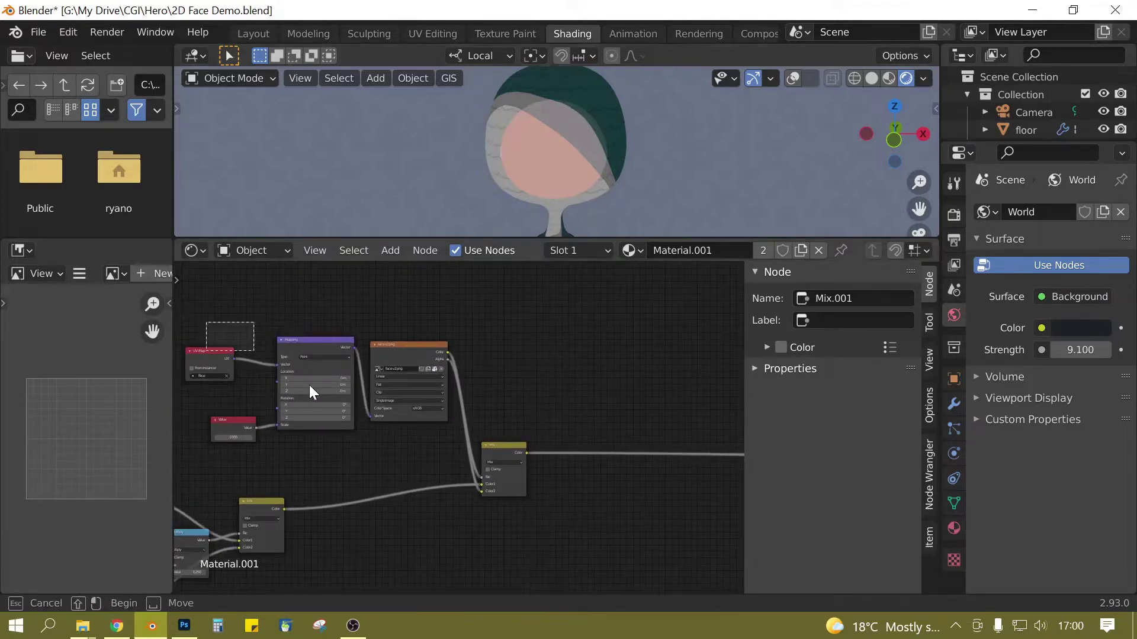
pyautogui.scroll(1, 415, 456)
pyautogui.scroll(3, 417, 450)
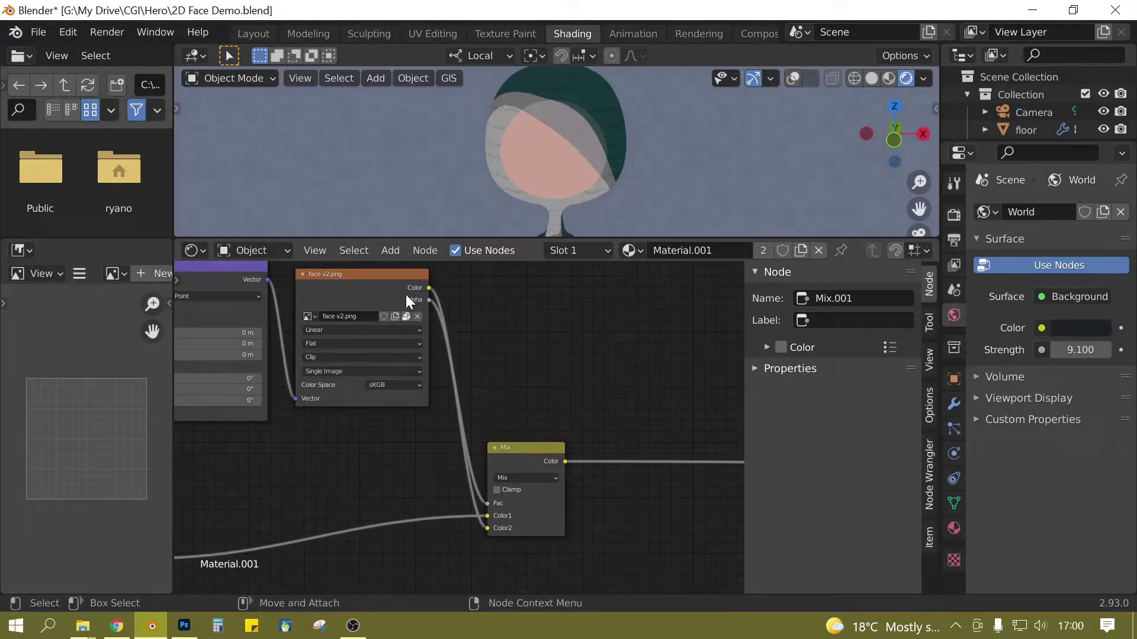
# Step: Preview the face v2.png texture's alpha output on the model, and restore the full material by reconnecting the Group node
pyautogui.keyDown('ctrl'); pyautogui.keyDown('shift'); pyautogui.click(383, 276); pyautogui.keyUp('shift'); pyautogui.keyUp('ctrl')
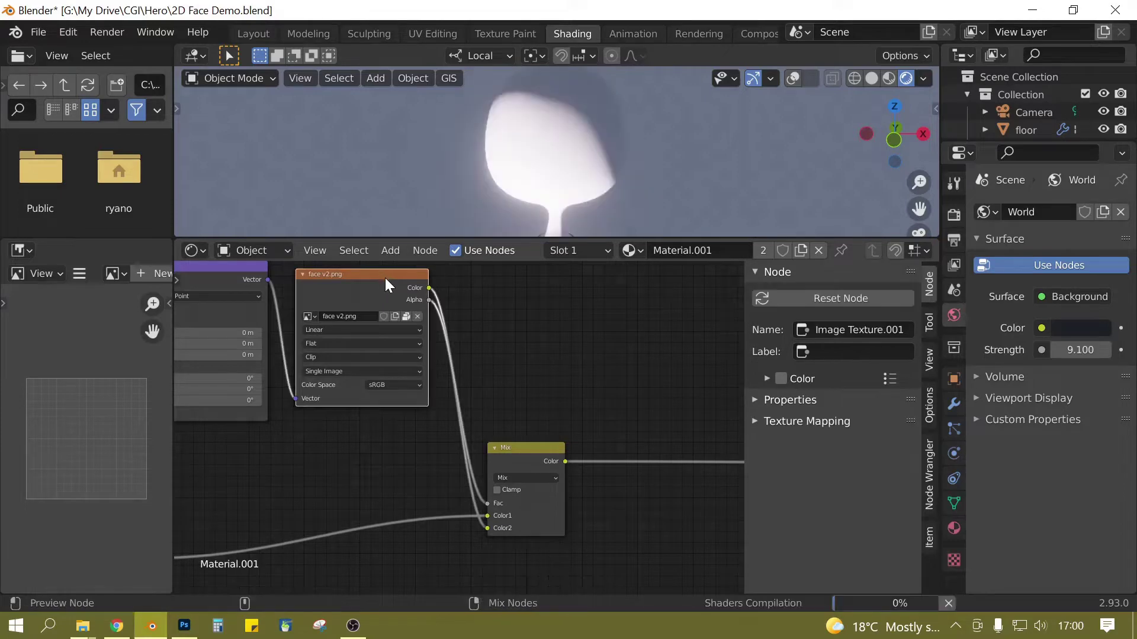
pyautogui.keyDown('ctrl'); pyautogui.keyDown('shift'); pyautogui.click(385, 278); pyautogui.keyUp('shift'); pyautogui.keyUp('ctrl')
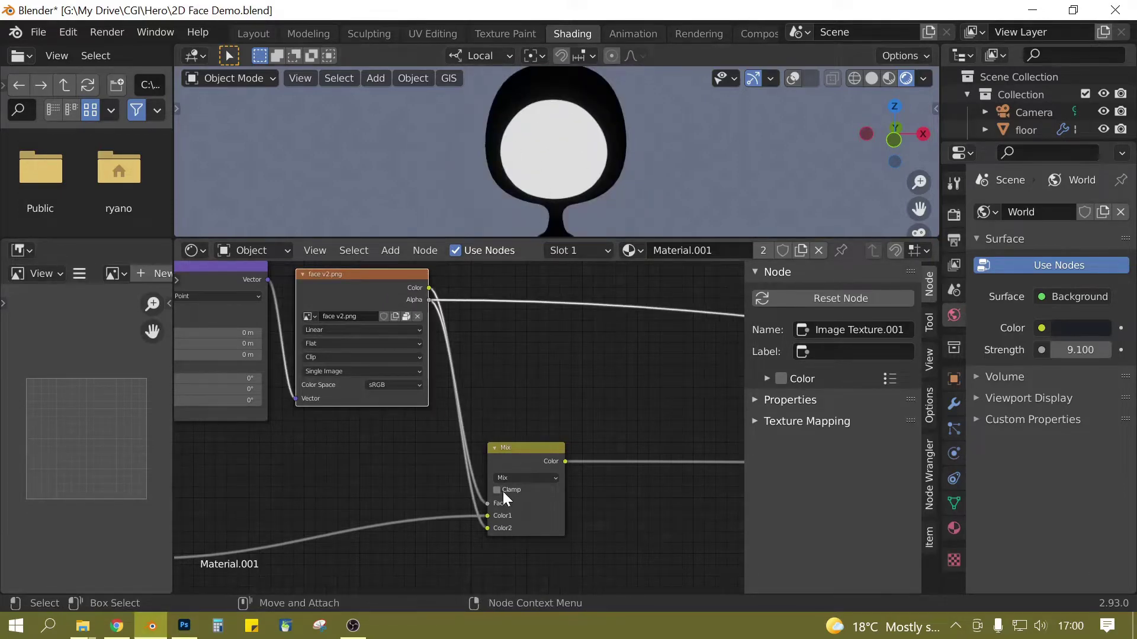
pyautogui.scroll(-5, 562, 374)
pyautogui.scroll(3, 424, 406)
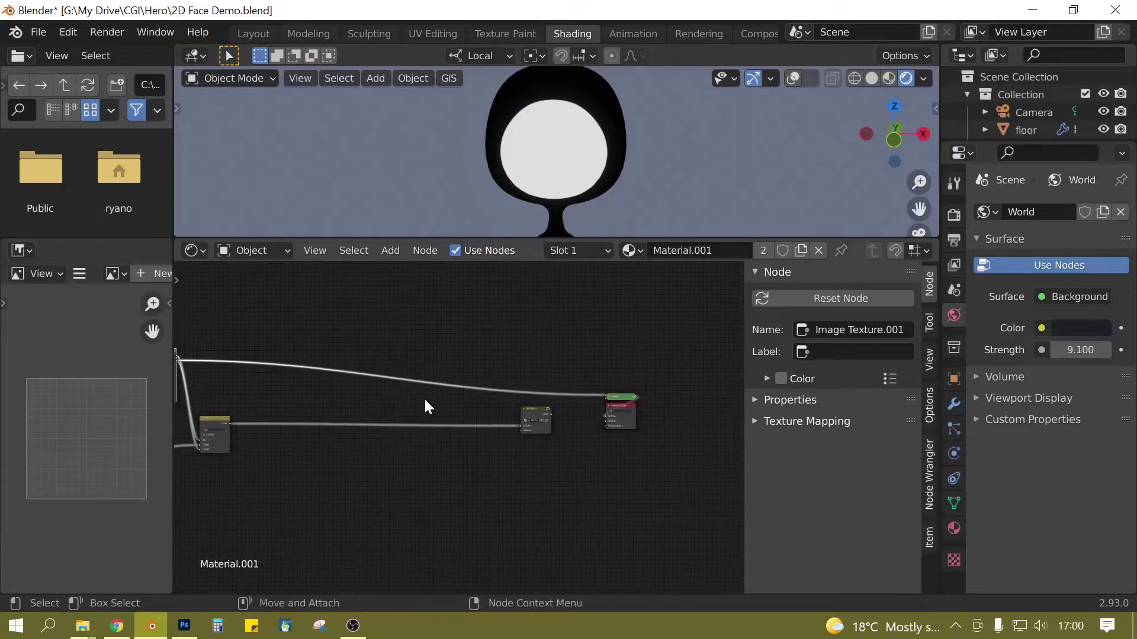
pyautogui.keyDown('ctrl'); pyautogui.keyDown('shift'); pyautogui.click(528, 411); pyautogui.keyUp('shift'); pyautogui.keyUp('ctrl')
pyautogui.press('Tab')
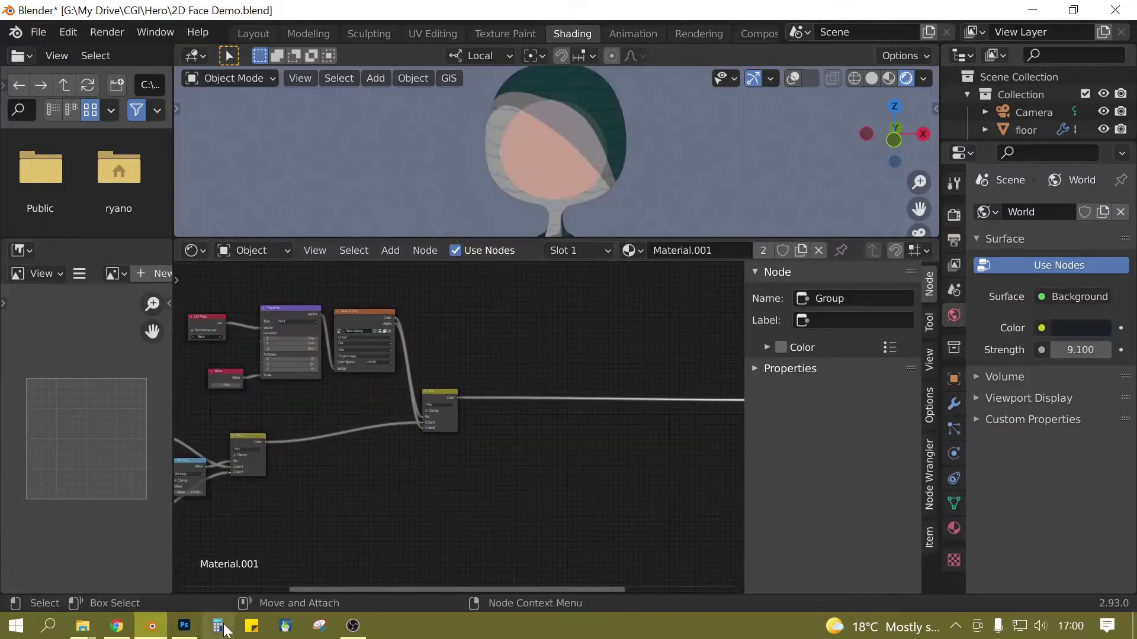
# Step: Hide every layer except Layer 1 in Photoshop's Face Demo.psd, and return to the Material.001 nodes in Blender
pyautogui.click(184, 626)
pyautogui.moveTo(941, 311); pyautogui.dragTo(944, 553)
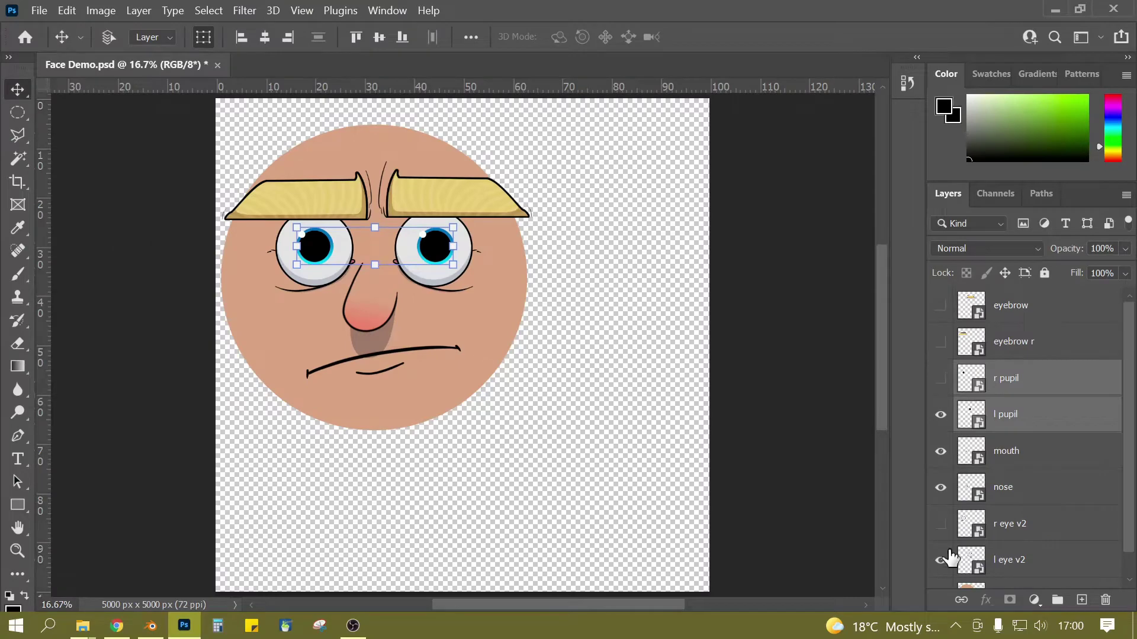
pyautogui.scroll(-1, 1021, 559)
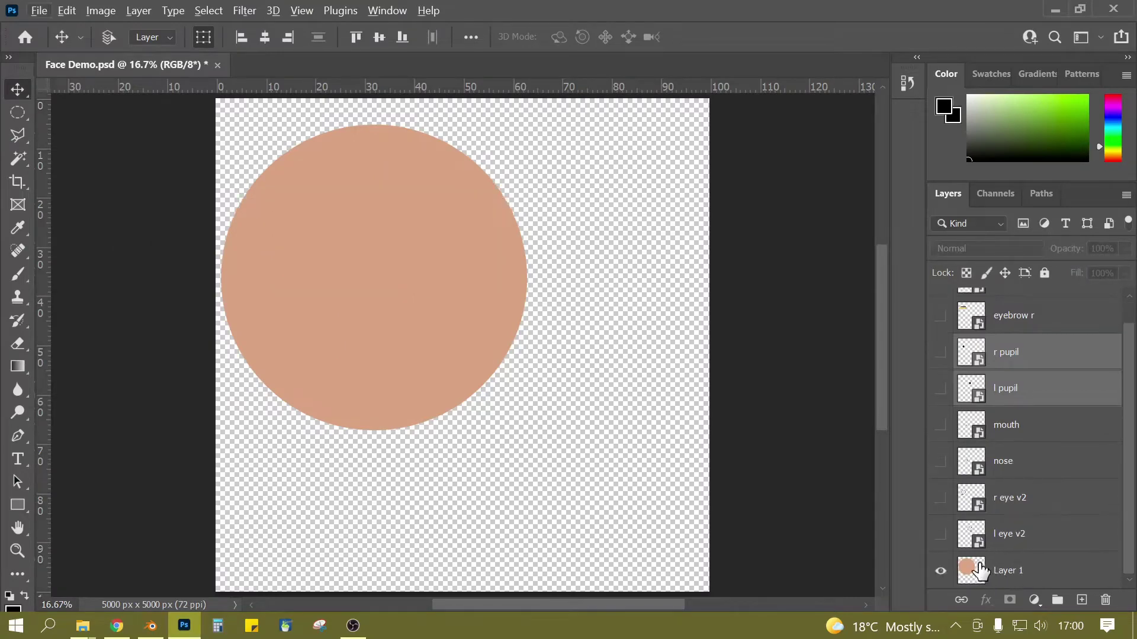
pyautogui.click(1055, 10)
pyautogui.moveTo(513, 358); pyautogui.dragTo(487, 412, button='middle')
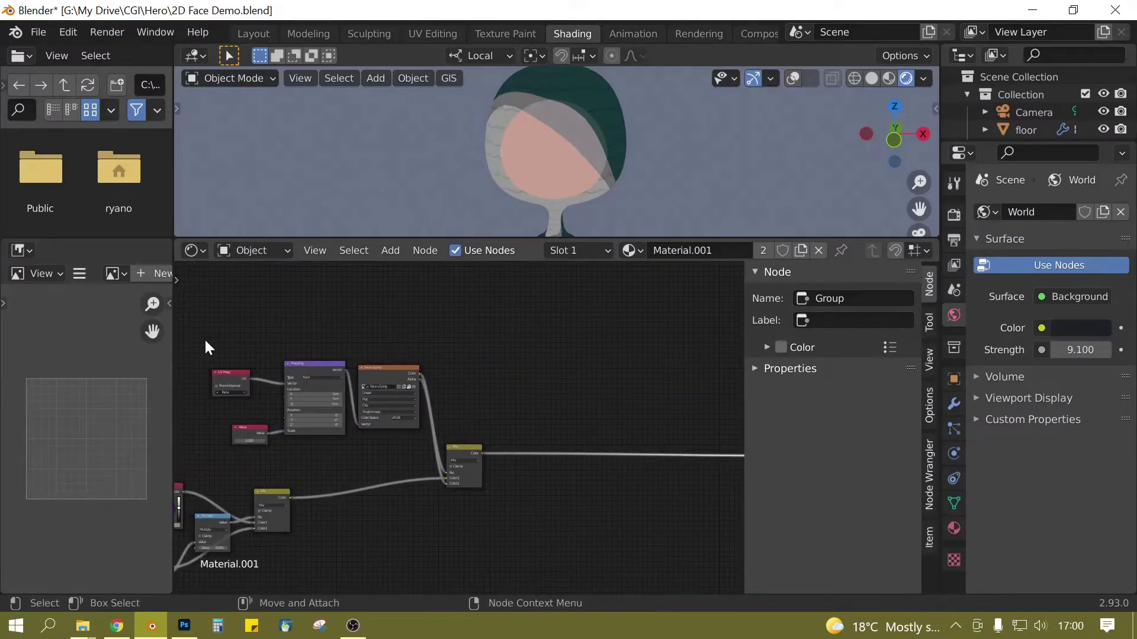
# Step: Duplicate the face texture's UV Map, Value, Mapping, image and Mix nodes and place the copy above the output link
pyautogui.moveTo(207, 341); pyautogui.dragTo(477, 466)
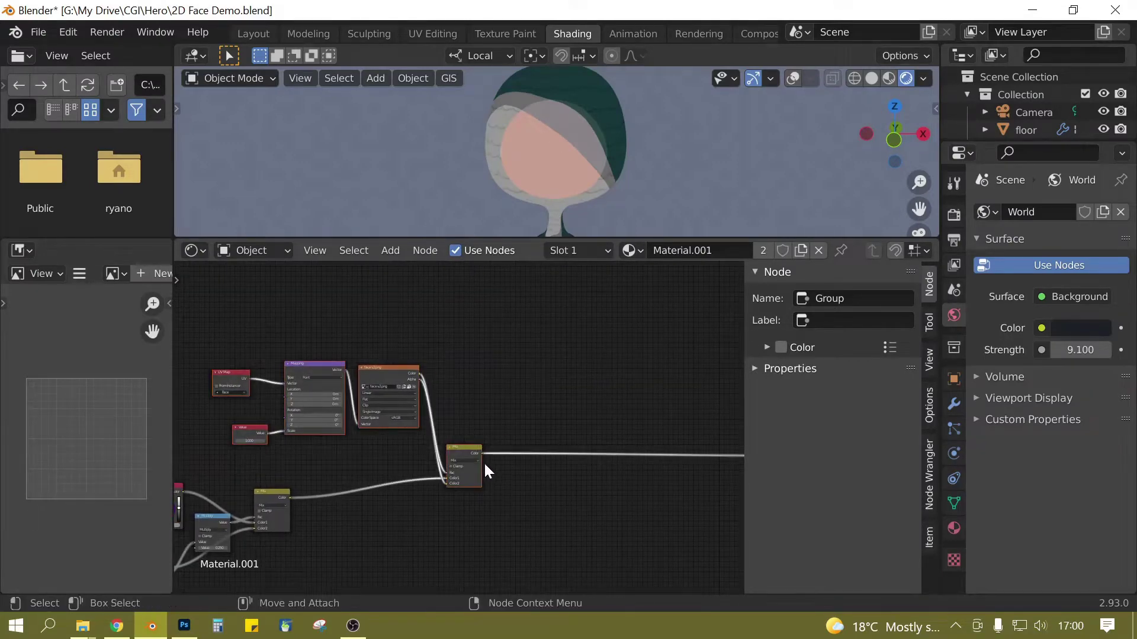
pyautogui.press('g')
pyautogui.click(704, 393)
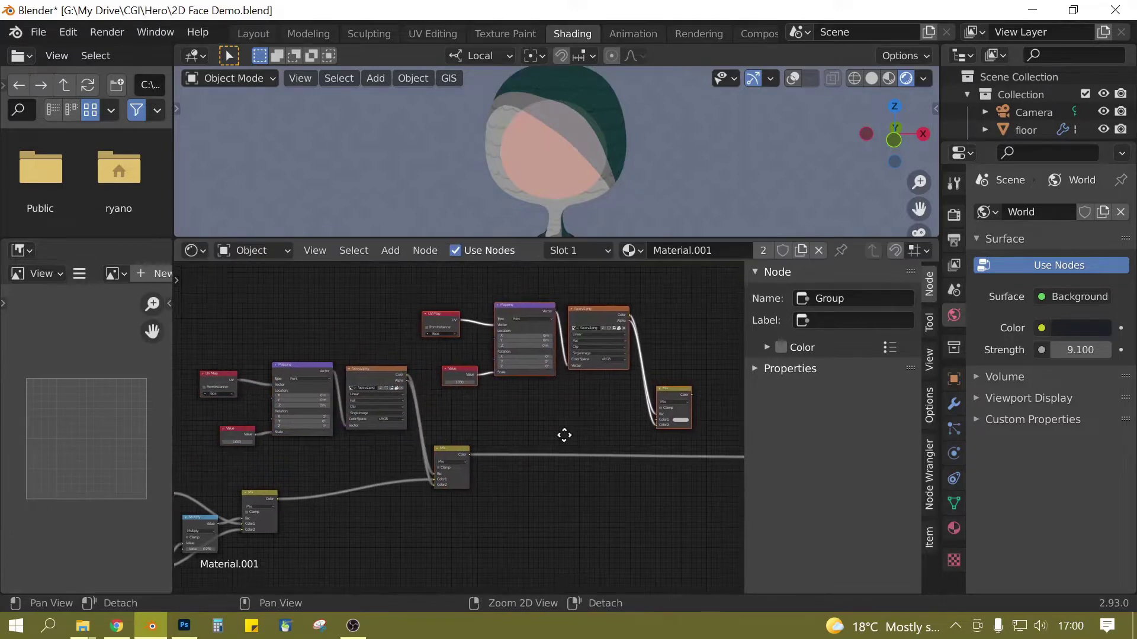
# Step: Replace the duplicated texture node's image with nose.png from the textures folder
pyautogui.scroll(2, 563, 437)
pyautogui.scroll(2, 479, 468)
pyautogui.moveTo(479, 467); pyautogui.dragTo(421, 477, button='middle')
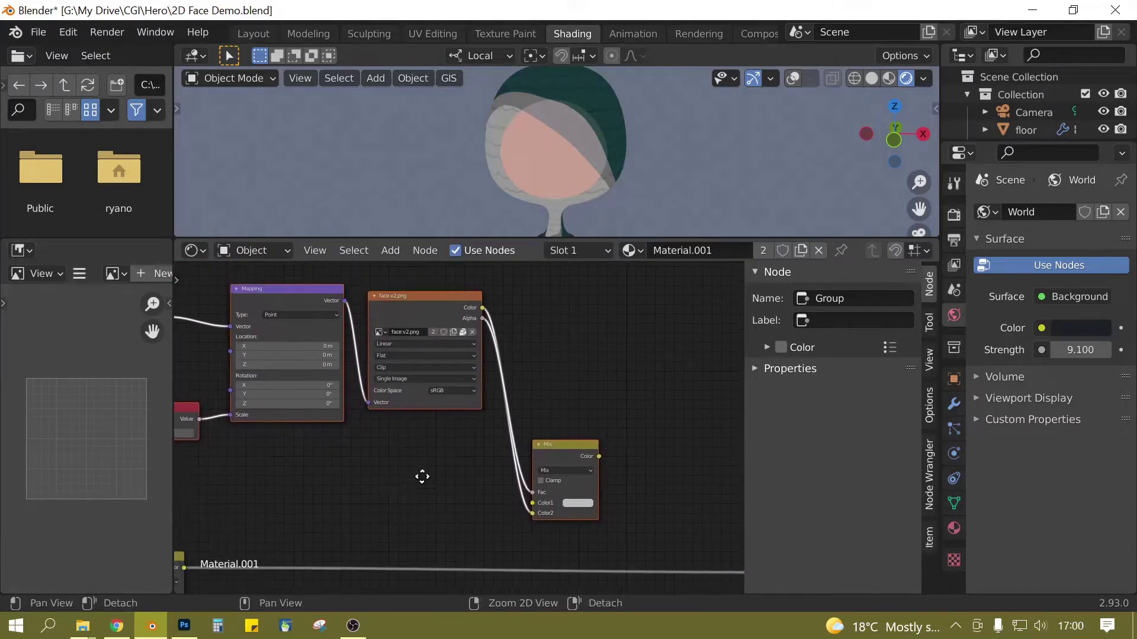
pyautogui.click(471, 334)
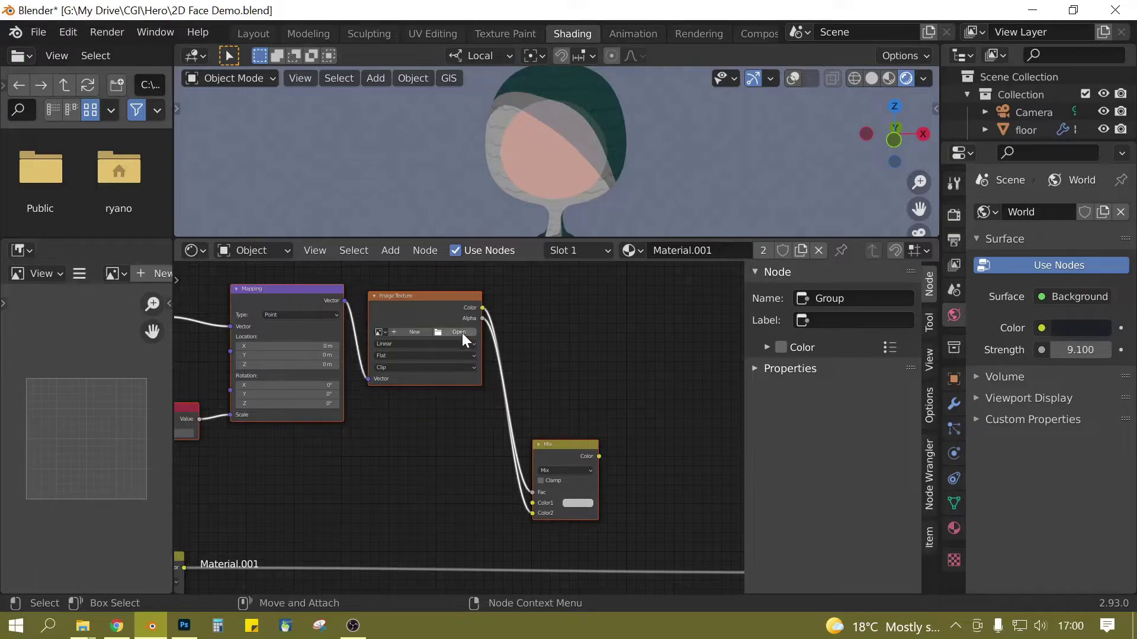
pyautogui.click(462, 332)
pyautogui.click(361, 118)
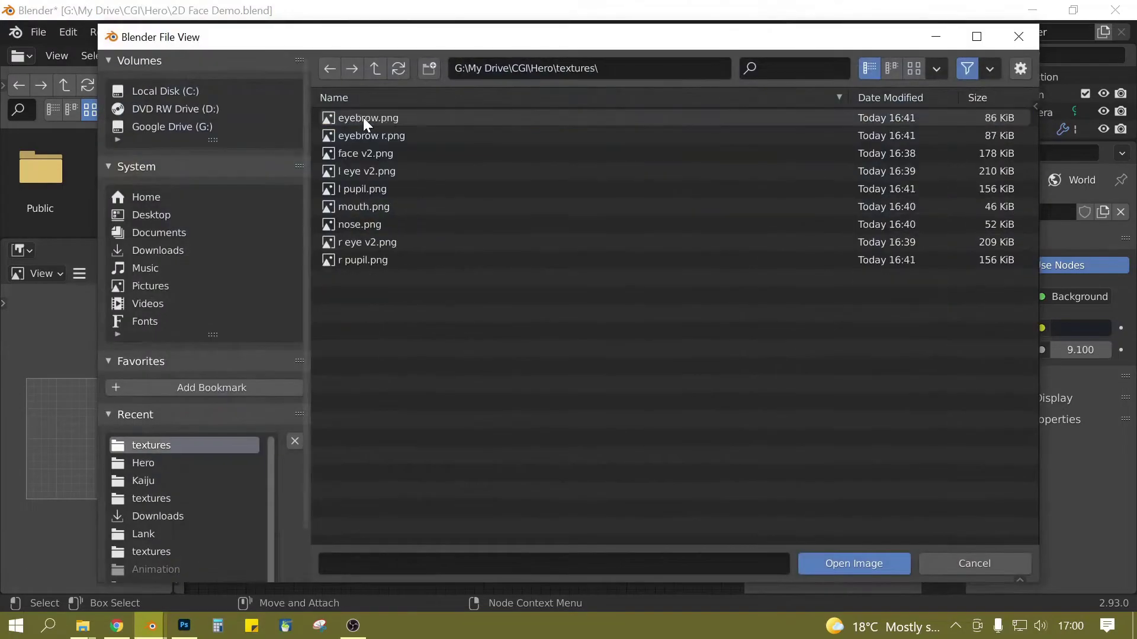
pyautogui.doubleClick(366, 226)
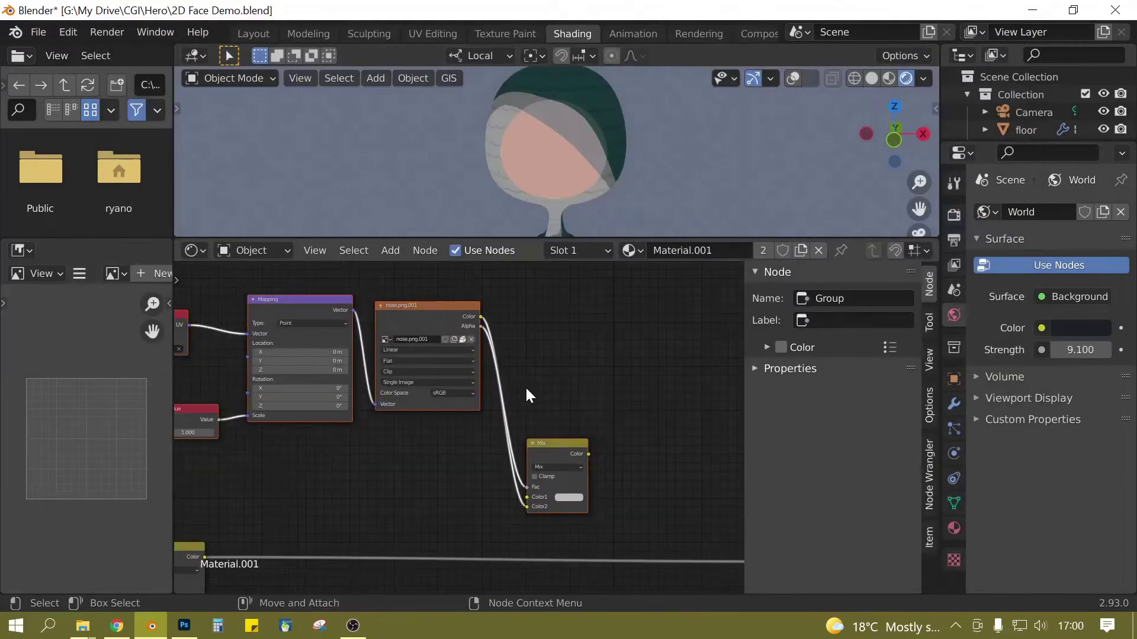
# Step: Wire the face Mix node's color into the nose Mix node's Color1, and the nose Mix output into the toon shader group
pyautogui.moveTo(525, 386); pyautogui.dragTo(466, 405, button='middle')
pyautogui.moveTo(217, 484); pyautogui.dragTo(541, 425)
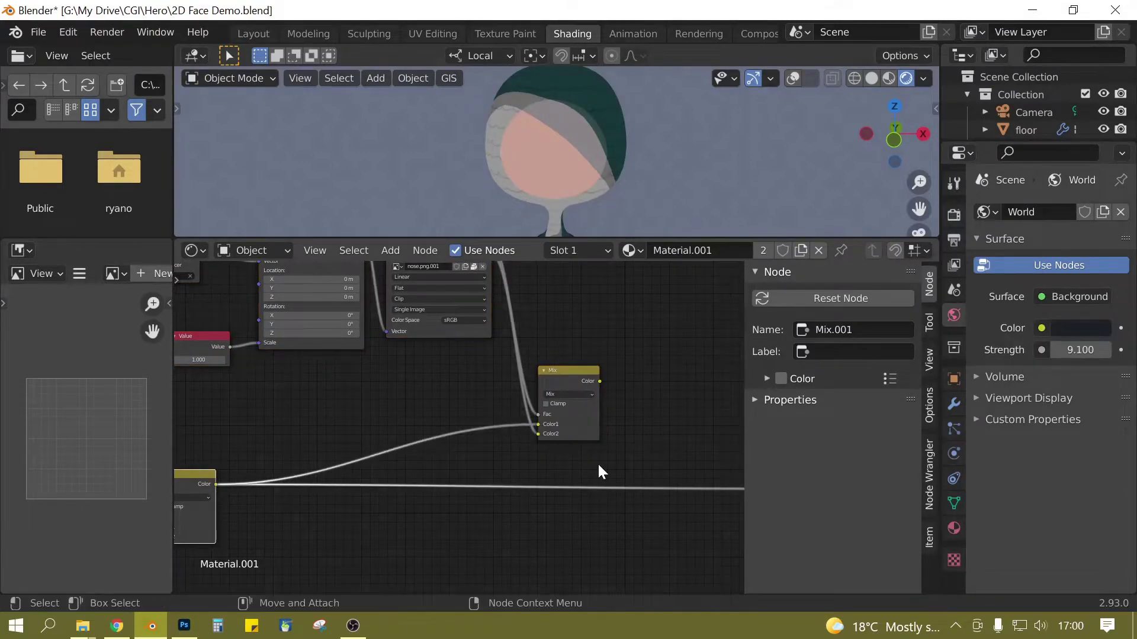
pyautogui.scroll(-2, 599, 467)
pyautogui.moveTo(587, 399); pyautogui.dragTo(465, 407, button='middle')
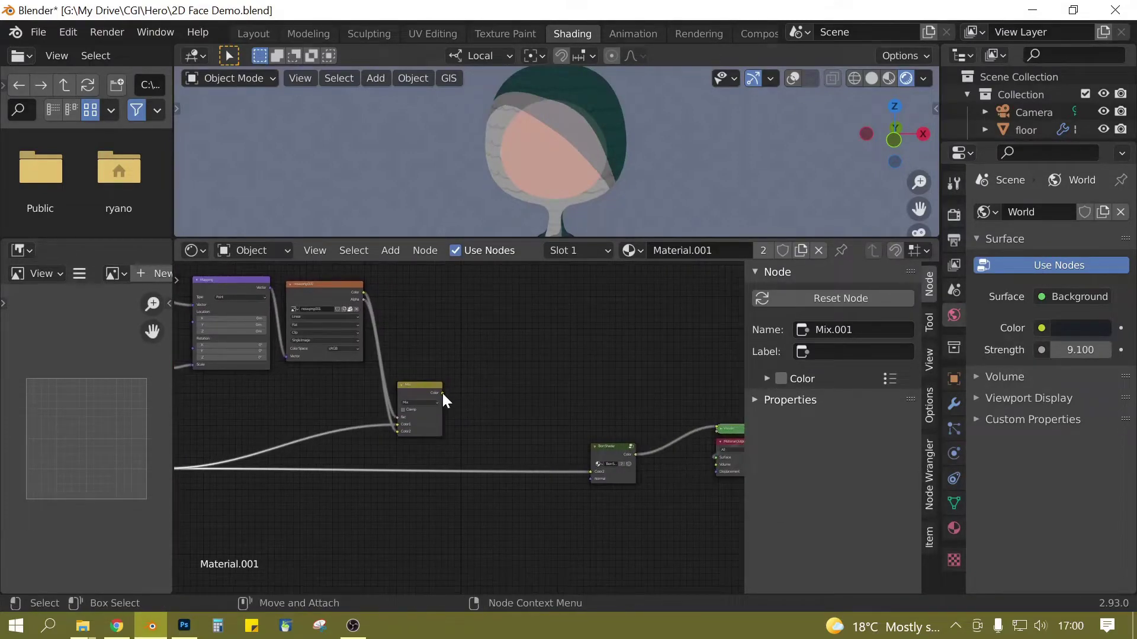
pyautogui.moveTo(442, 393); pyautogui.dragTo(597, 473)
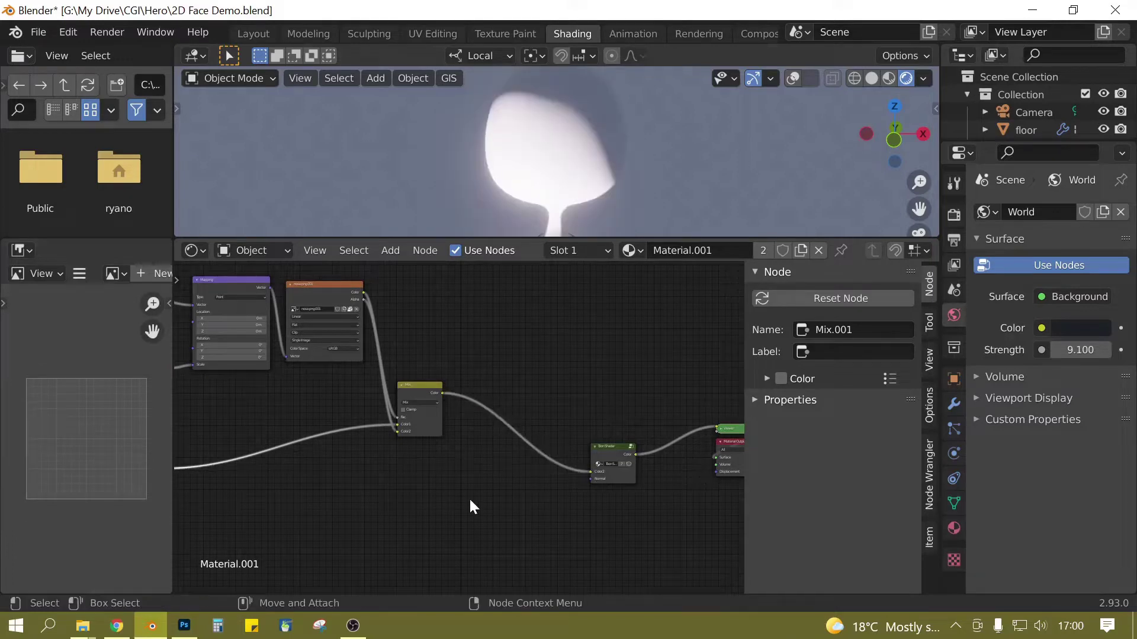
# Step: Scale the nose texture with a Value of 3.240 and position it with Mapping location X -0.49 m and Y -1.42 m
pyautogui.moveTo(386, 492); pyautogui.dragTo(489, 503, button='middle')
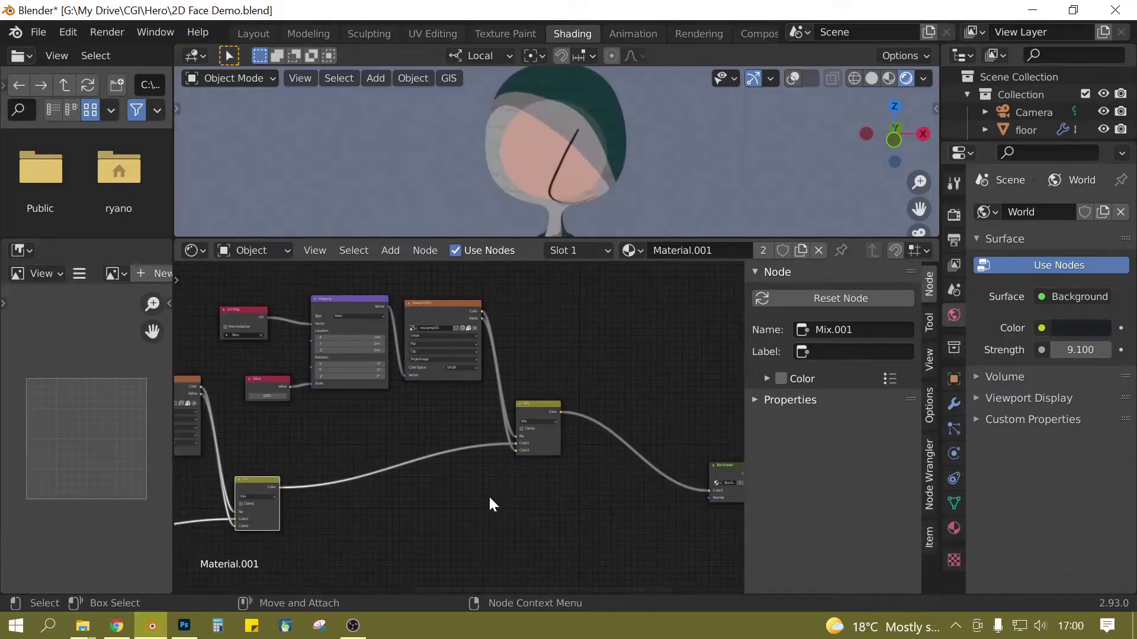
pyautogui.scroll(-2, 537, 152)
pyautogui.moveTo(441, 400); pyautogui.dragTo(513, 462, button='middle')
pyautogui.scroll(4, 511, 462)
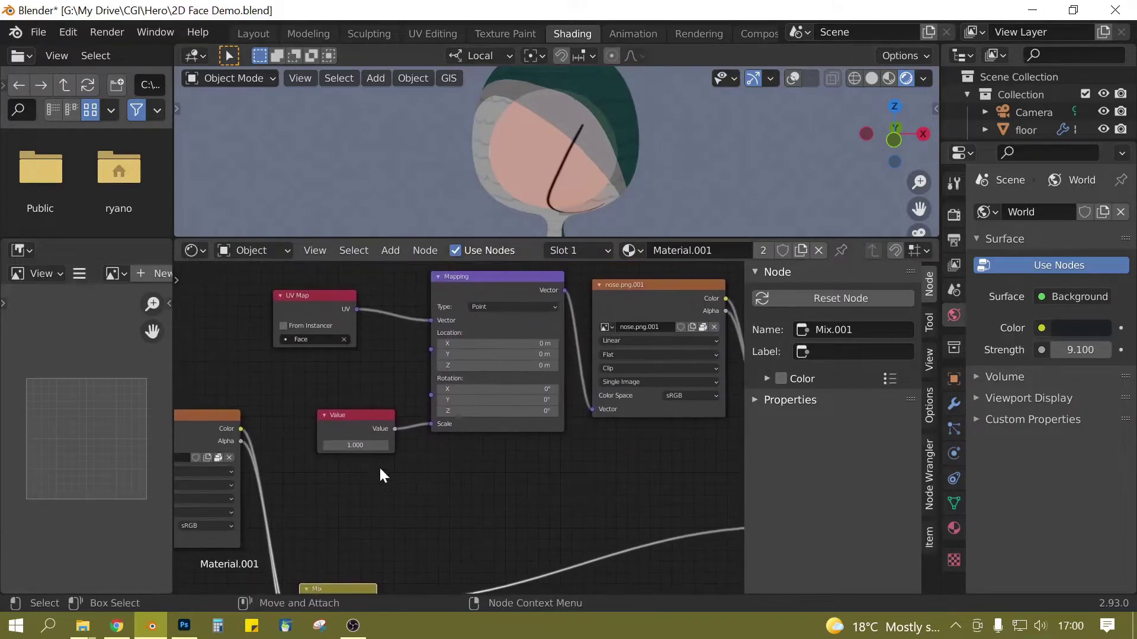
pyautogui.moveTo(355, 445); pyautogui.dragTo(359, 445)
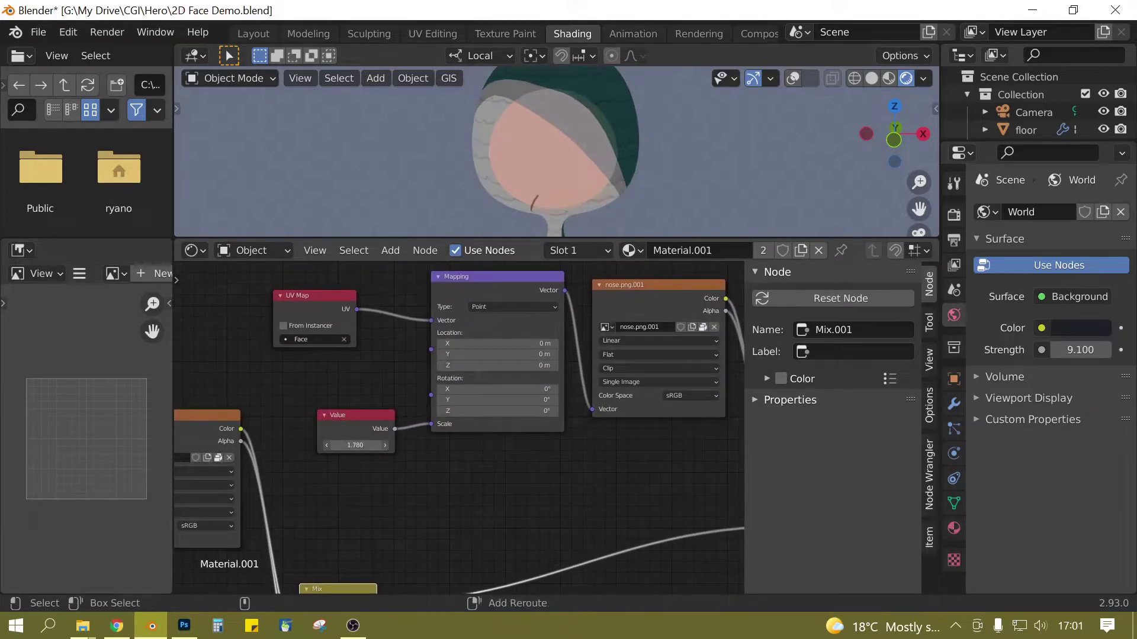
pyautogui.moveTo(497, 344); pyautogui.dragTo(473, 354)
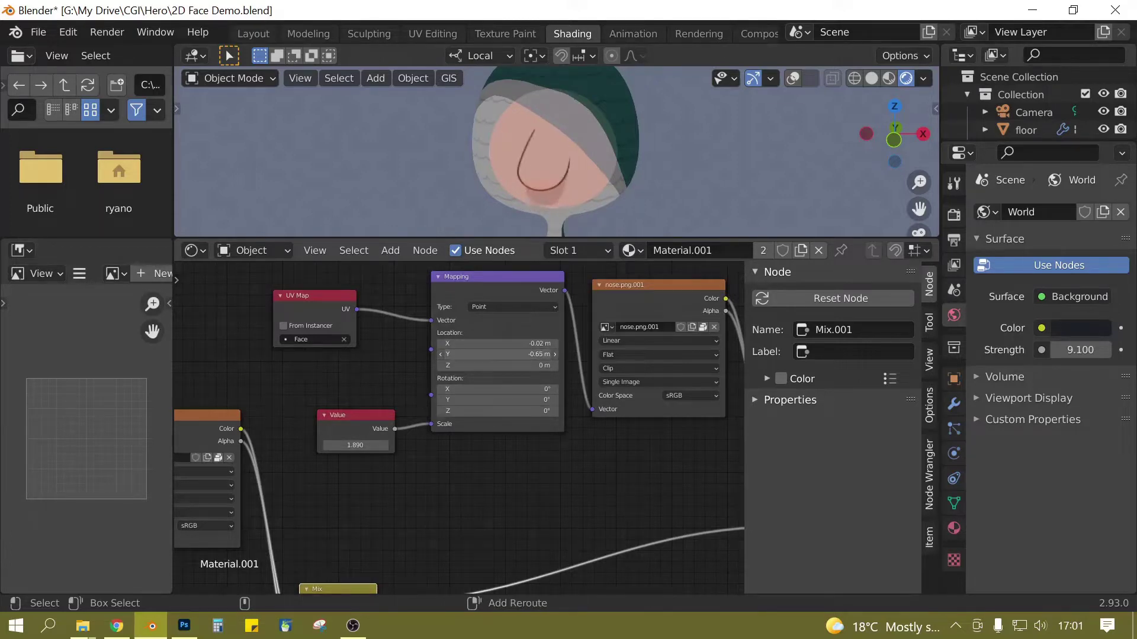
pyautogui.moveTo(358, 445); pyautogui.dragTo(418, 446)
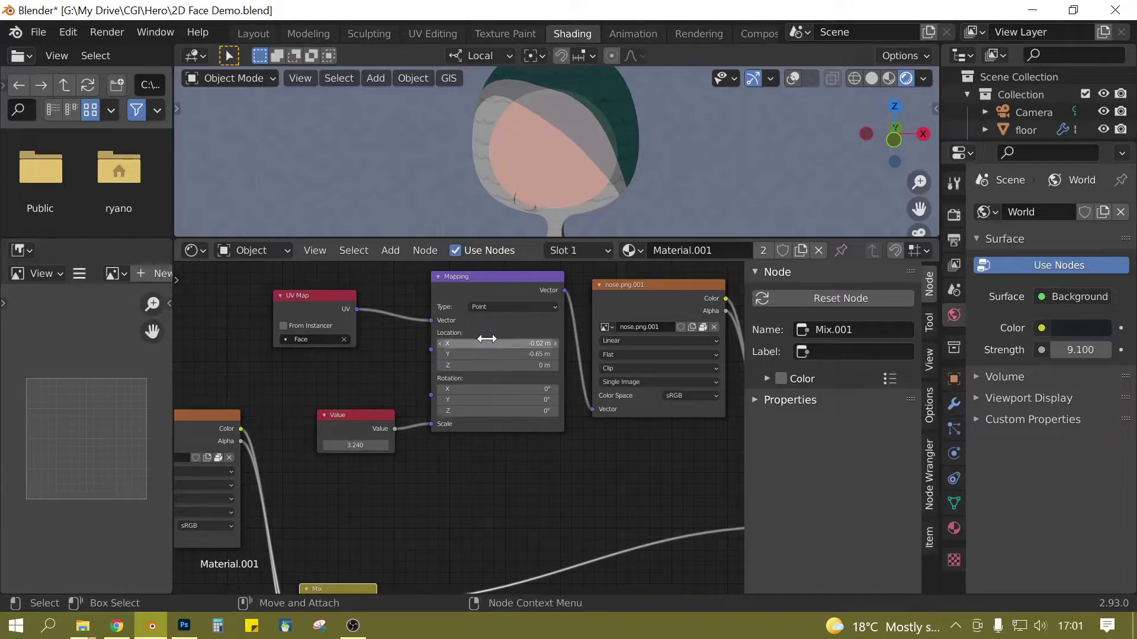
pyautogui.moveTo(487, 354); pyautogui.dragTo(450, 344)
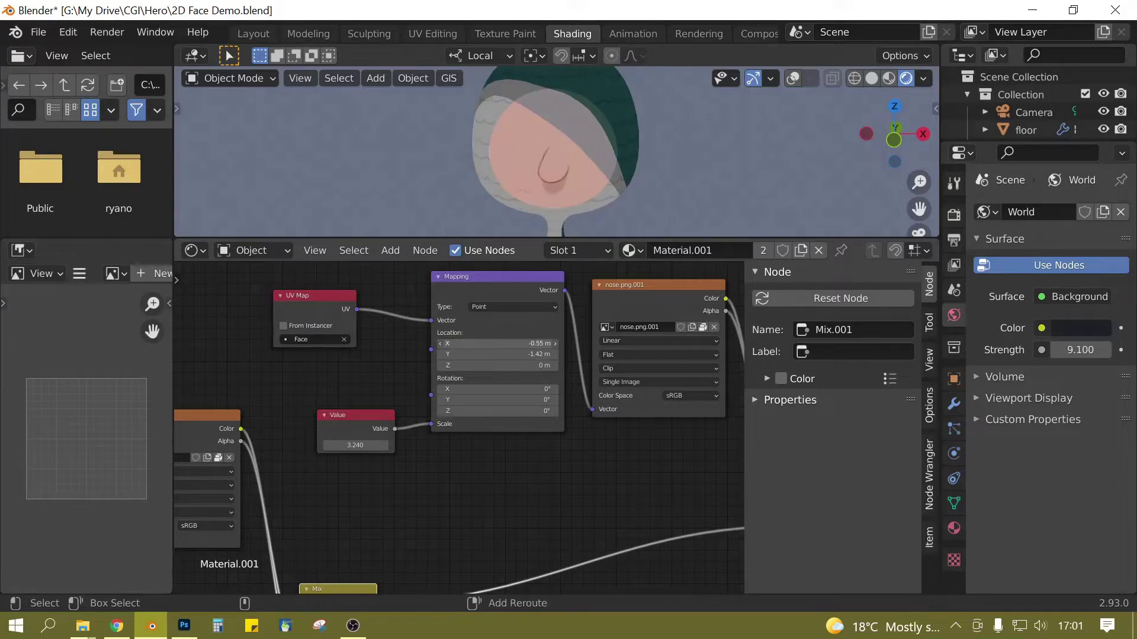
pyautogui.scroll(-1, 553, 410)
pyautogui.scroll(-2, 592, 137)
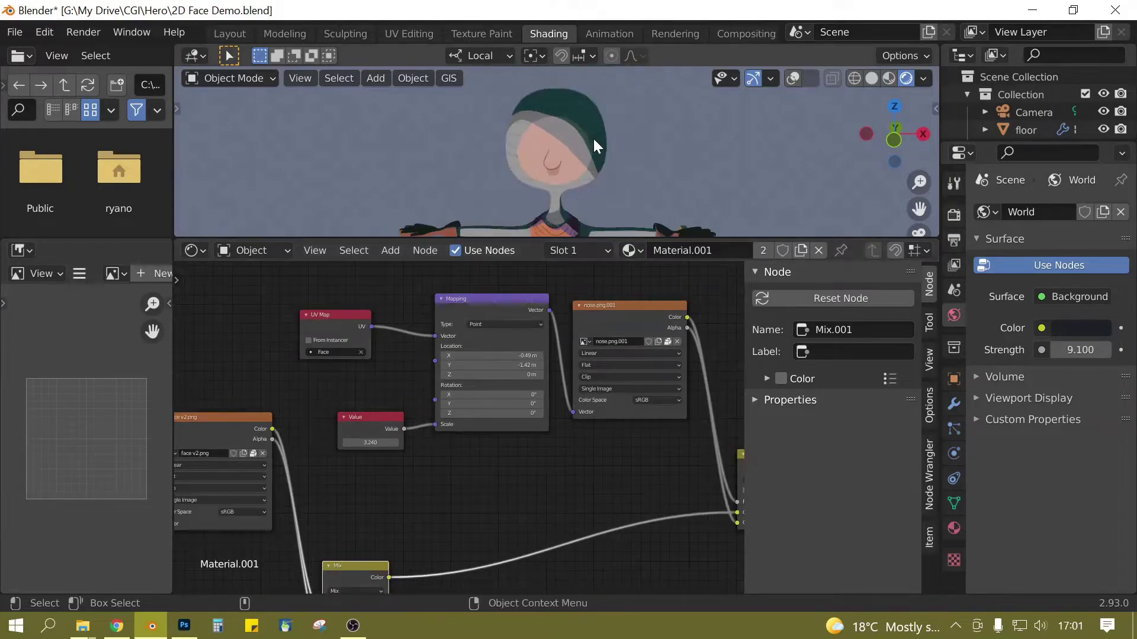
# Step: Move the toon shader group and Material Output nodes farther along the chain to make room for more feature layers
pyautogui.scroll(4, 583, 155)
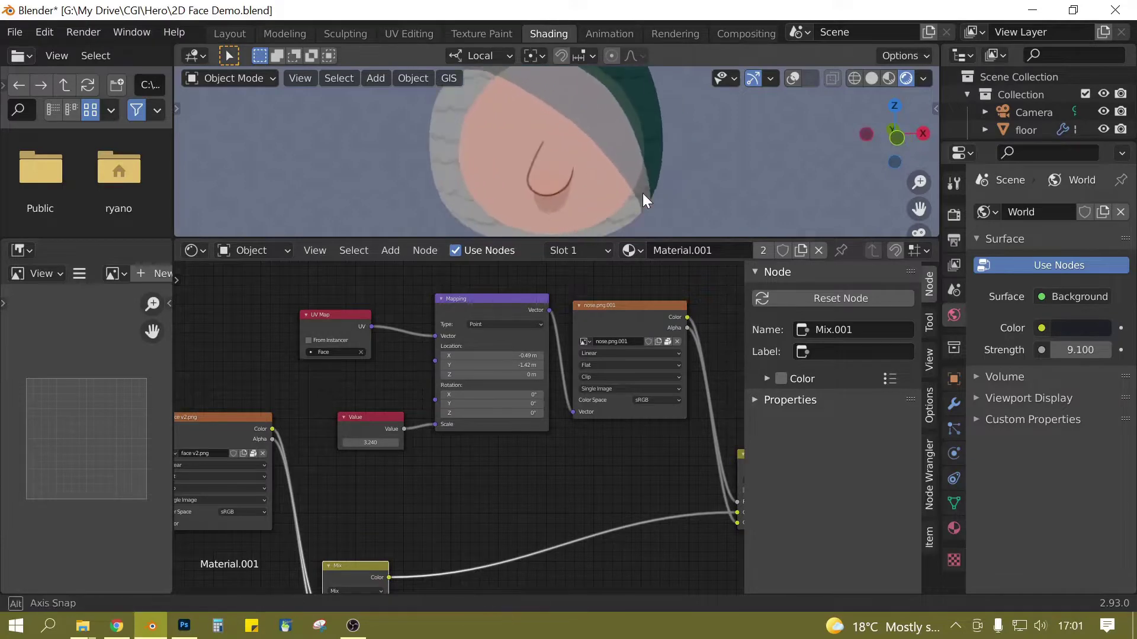
pyautogui.scroll(-2, 637, 192)
pyautogui.moveTo(624, 193); pyautogui.dragTo(639, 193, button='middle')
pyautogui.scroll(-8, 586, 503)
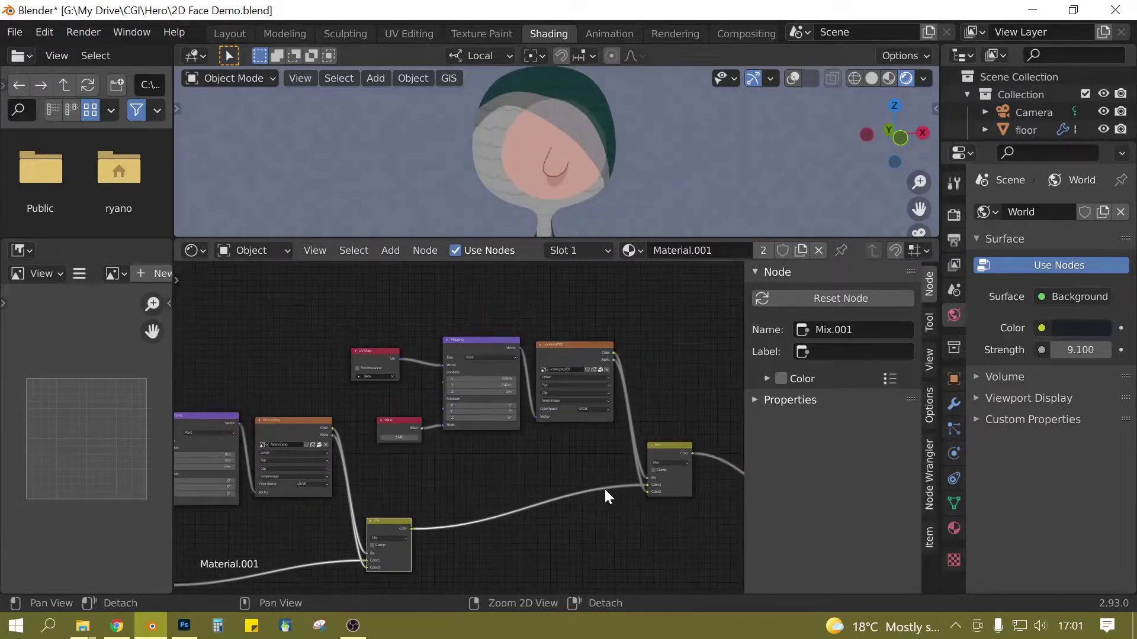
pyautogui.moveTo(387, 472); pyautogui.dragTo(358, 463, button='middle')
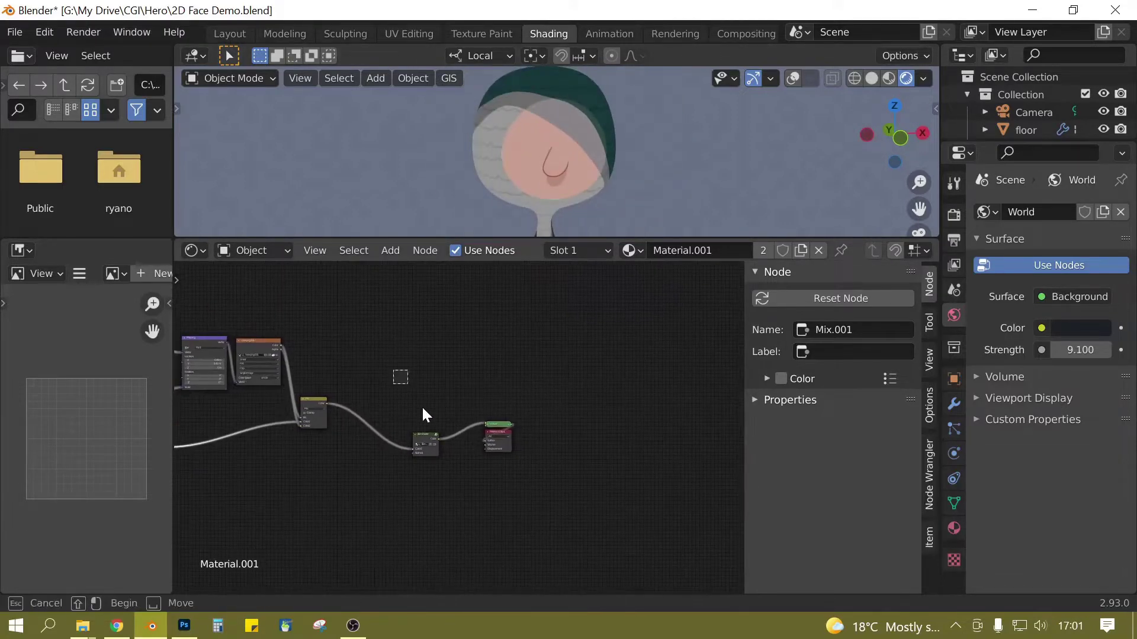
pyautogui.moveTo(421, 414); pyautogui.dragTo(675, 408)
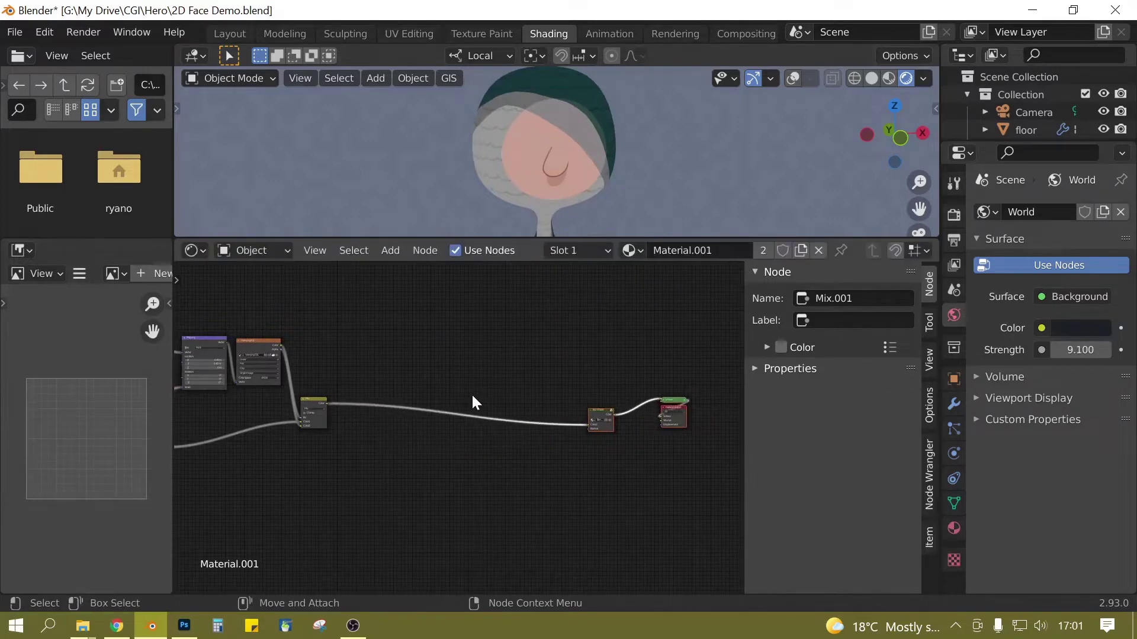
pyautogui.scroll(4, 562, 407)
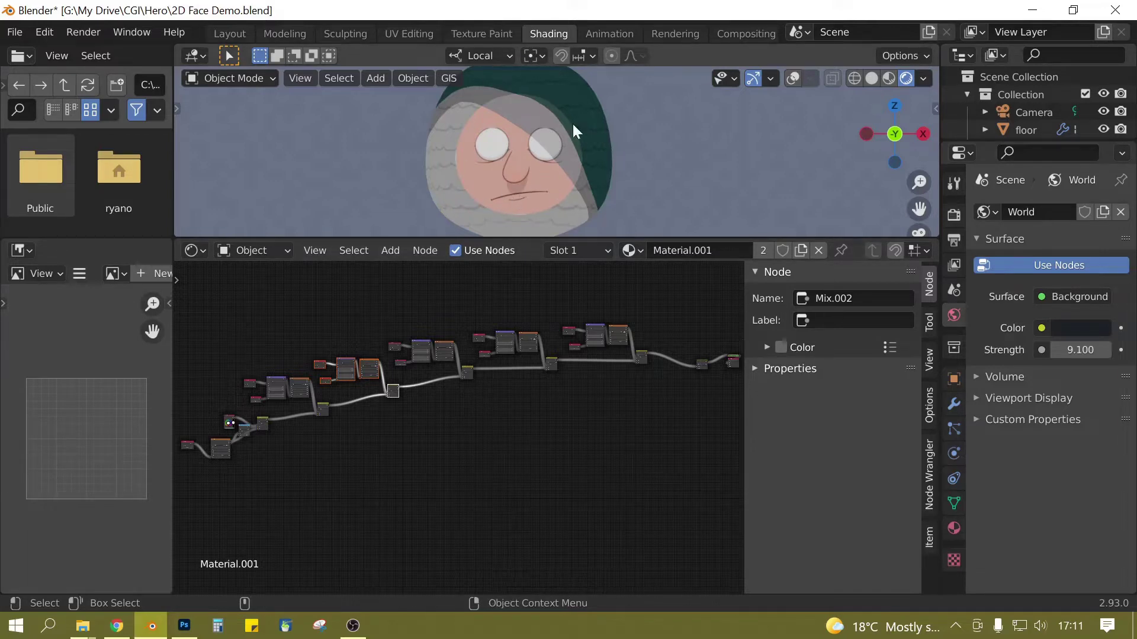
# Step: Combine the nose layer's UV Map, Value, Mapping, nose.png image and Mix nodes into a single node group
pyautogui.scroll(2, 396, 507)
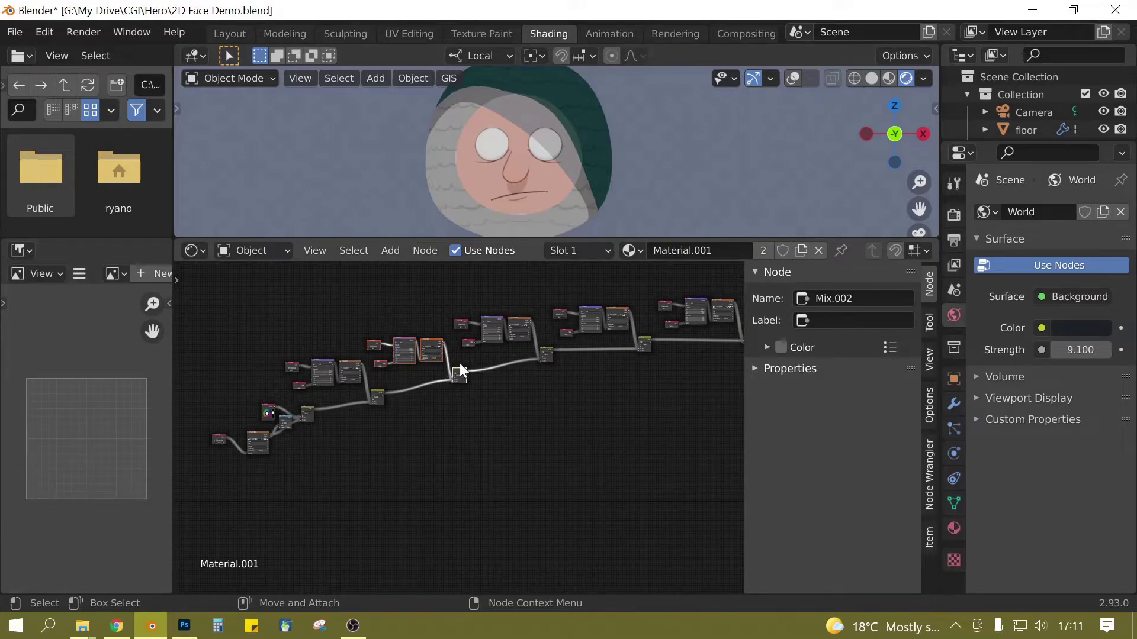
pyautogui.moveTo(617, 406); pyautogui.dragTo(432, 436, button='middle')
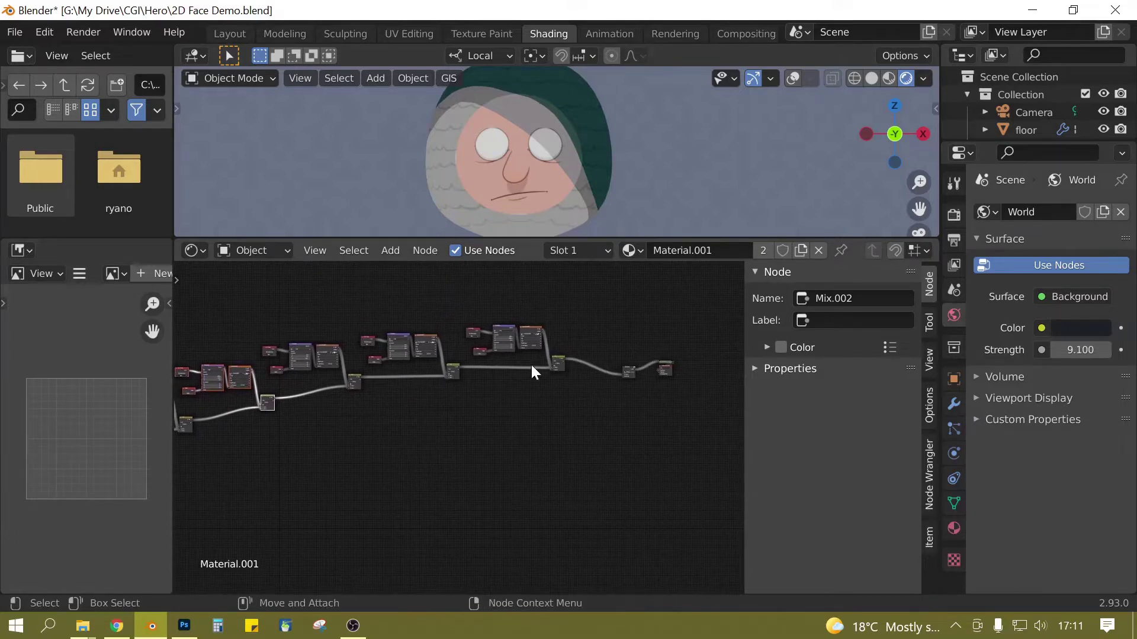
pyautogui.scroll(5, 456, 450)
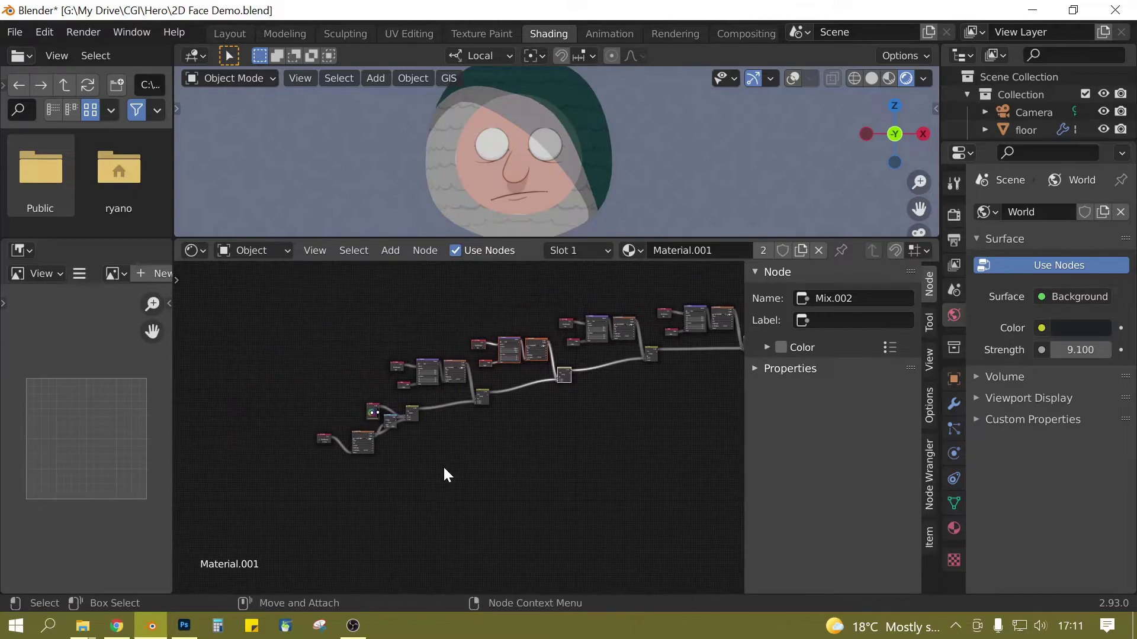
pyautogui.scroll(5, 487, 440)
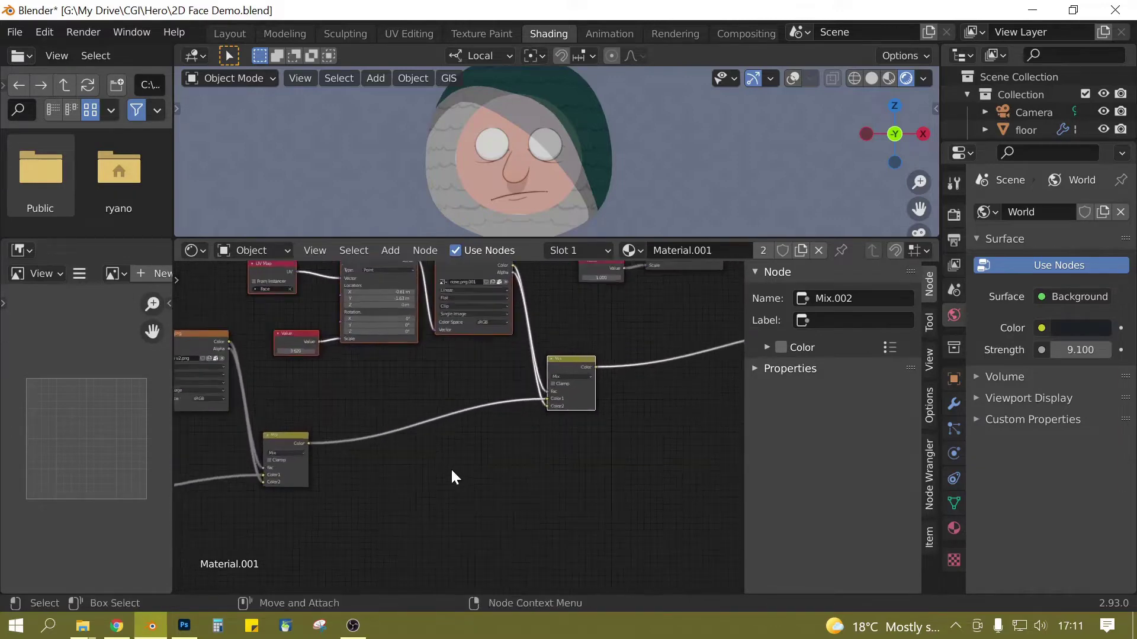
pyautogui.scroll(3, 432, 424)
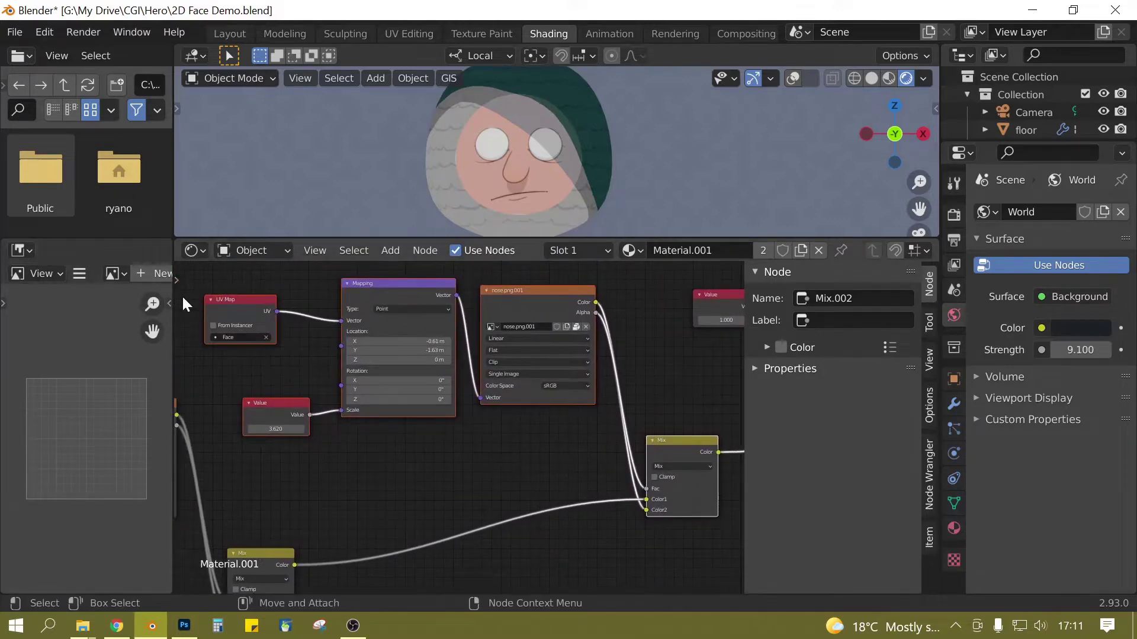
pyautogui.click(255, 296)
pyautogui.keyDown('shift'); pyautogui.click(287, 411); pyautogui.keyUp('shift')
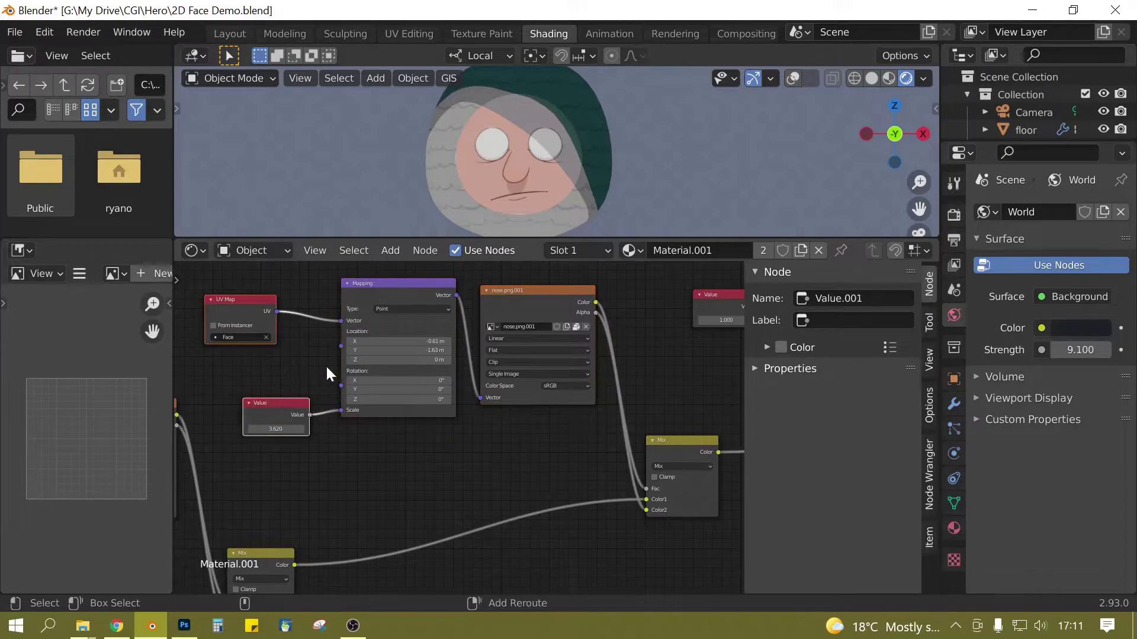
pyautogui.keyDown('shift'); pyautogui.click(387, 281); pyautogui.keyUp('shift')
pyautogui.keyDown('shift'); pyautogui.click(515, 291); pyautogui.keyUp('shift')
pyautogui.moveTo(588, 318); pyautogui.dragTo(474, 313, button='middle')
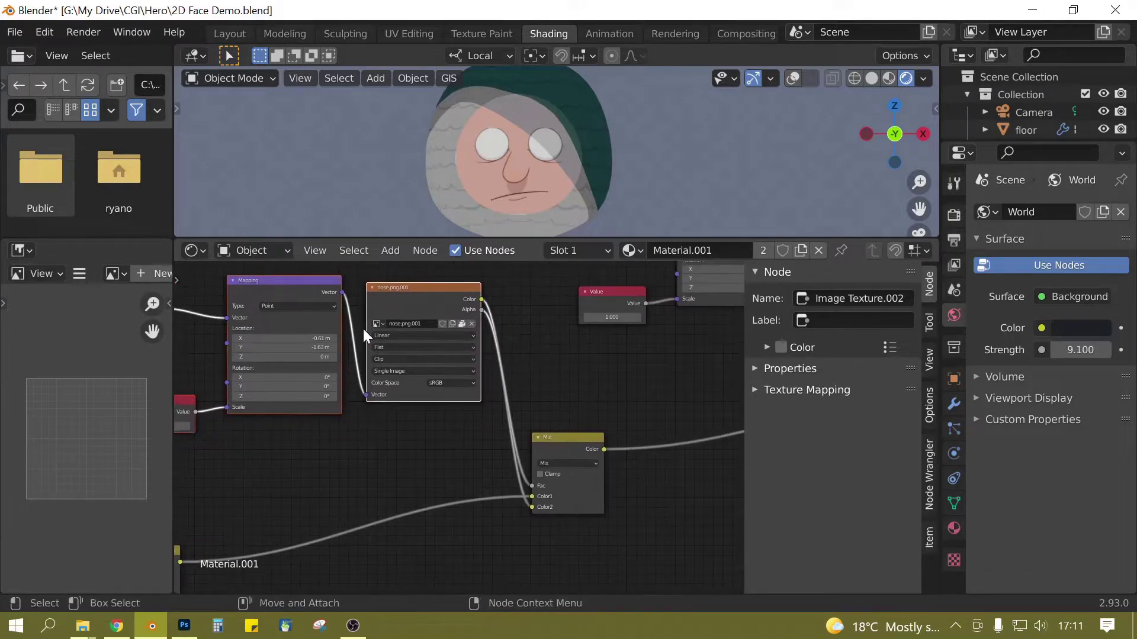
pyautogui.keyDown('shift'); pyautogui.click(562, 438); pyautogui.keyUp('shift')
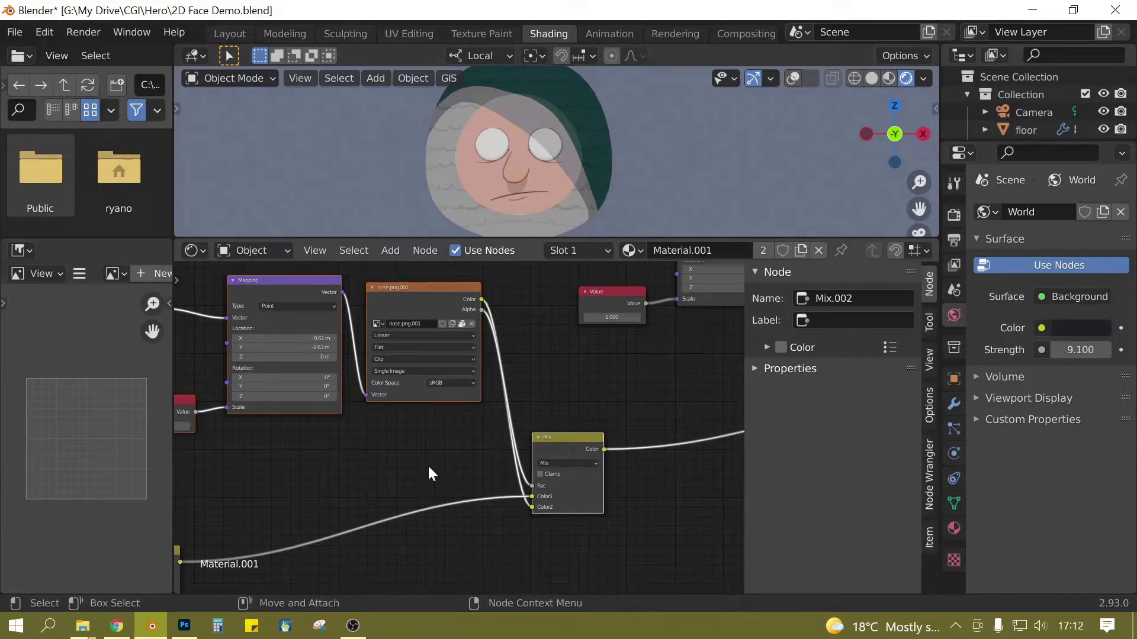
pyautogui.hotkey('ctrl', 'g')
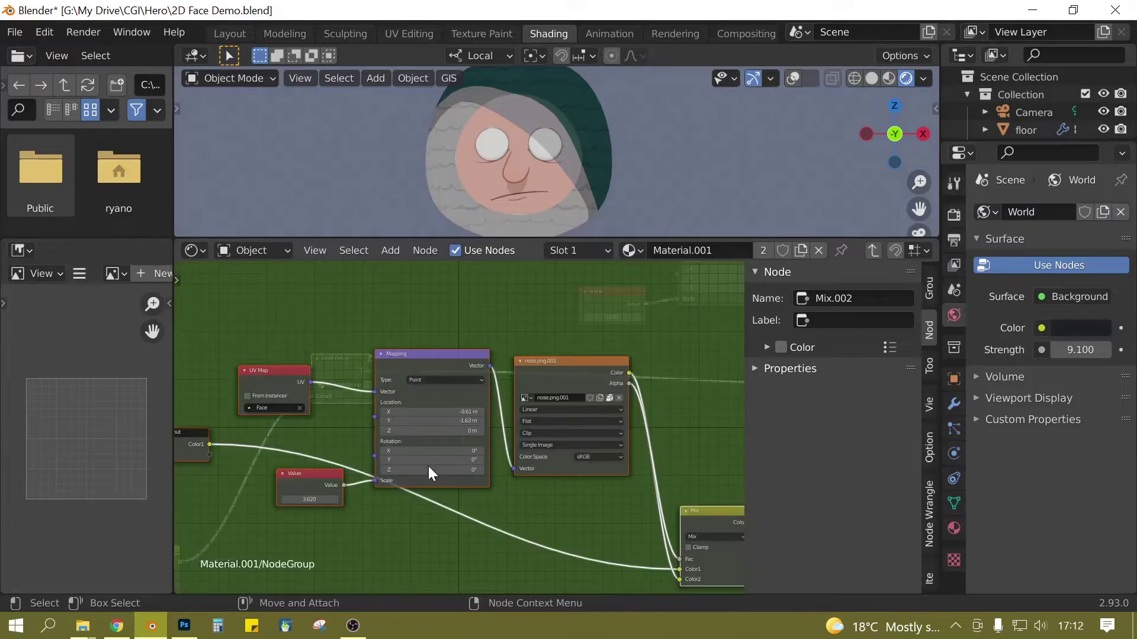
# Step: Exit the nose node group and move its collapsed node into line between the face Mix node and the next feature layer
pyautogui.scroll(-5, 428, 467)
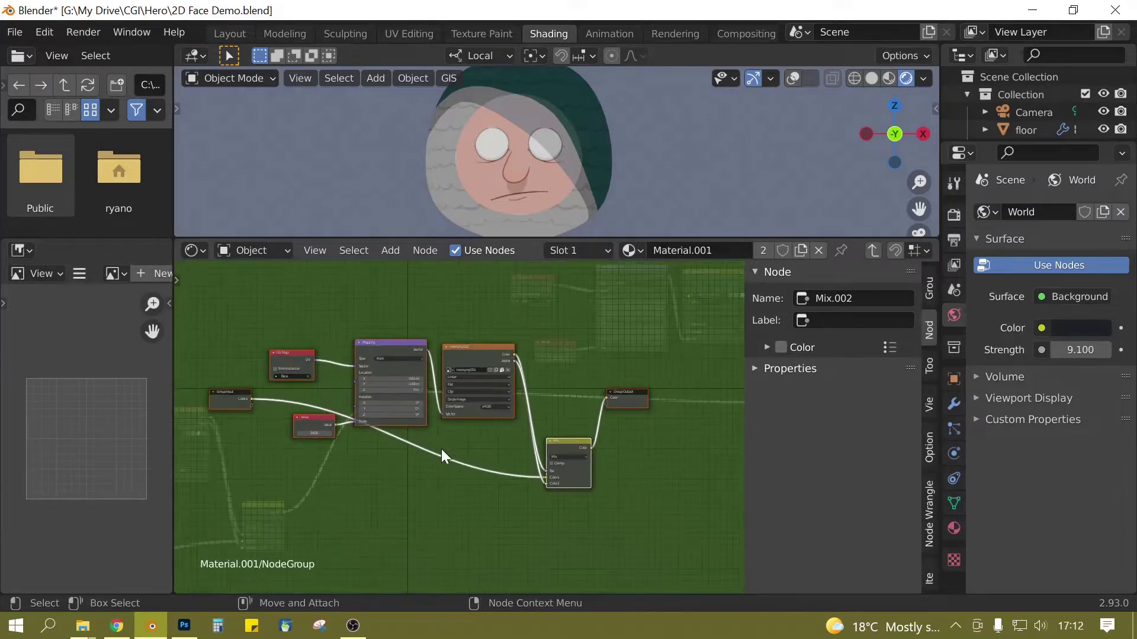
pyautogui.moveTo(442, 449); pyautogui.dragTo(464, 450, button='middle')
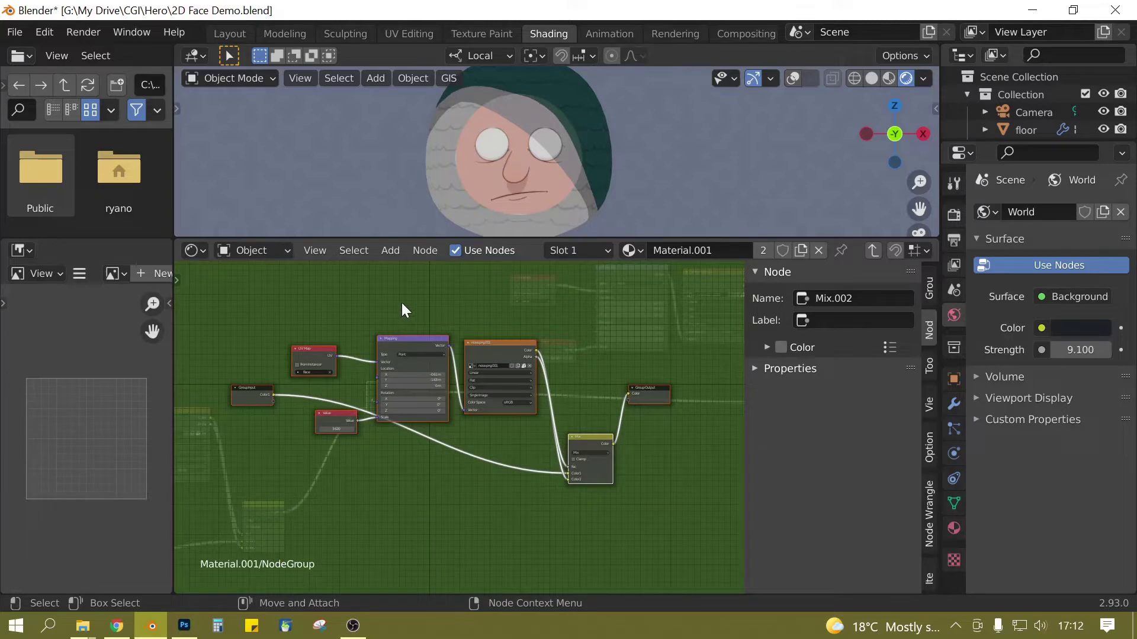
pyautogui.press('Tab')
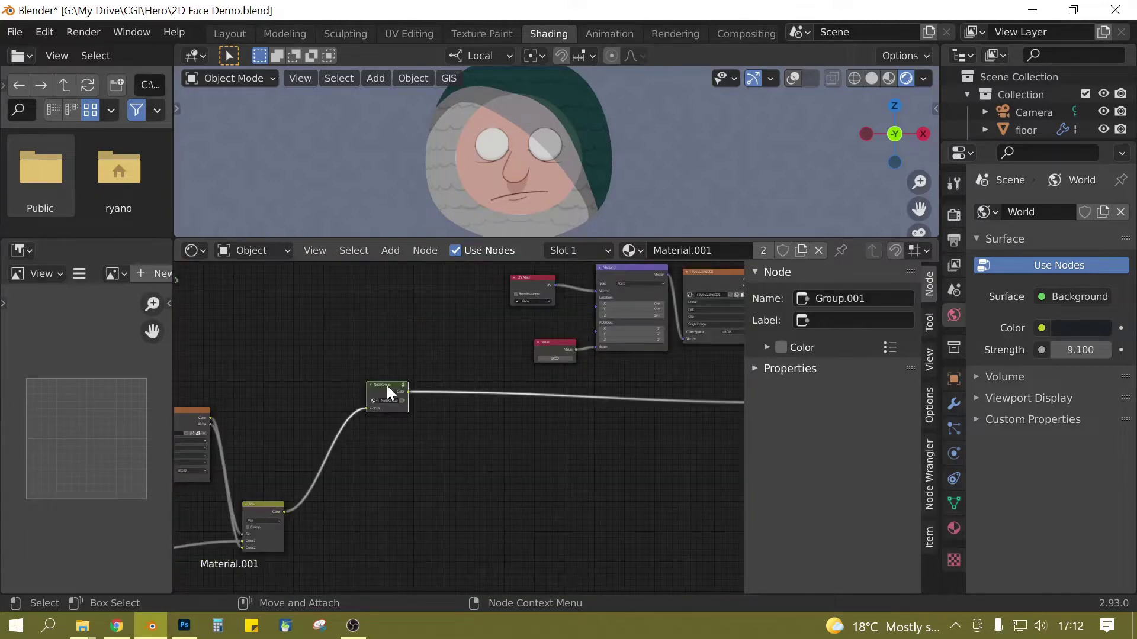
pyautogui.moveTo(388, 389); pyautogui.dragTo(460, 455)
pyautogui.scroll(-3, 454, 421)
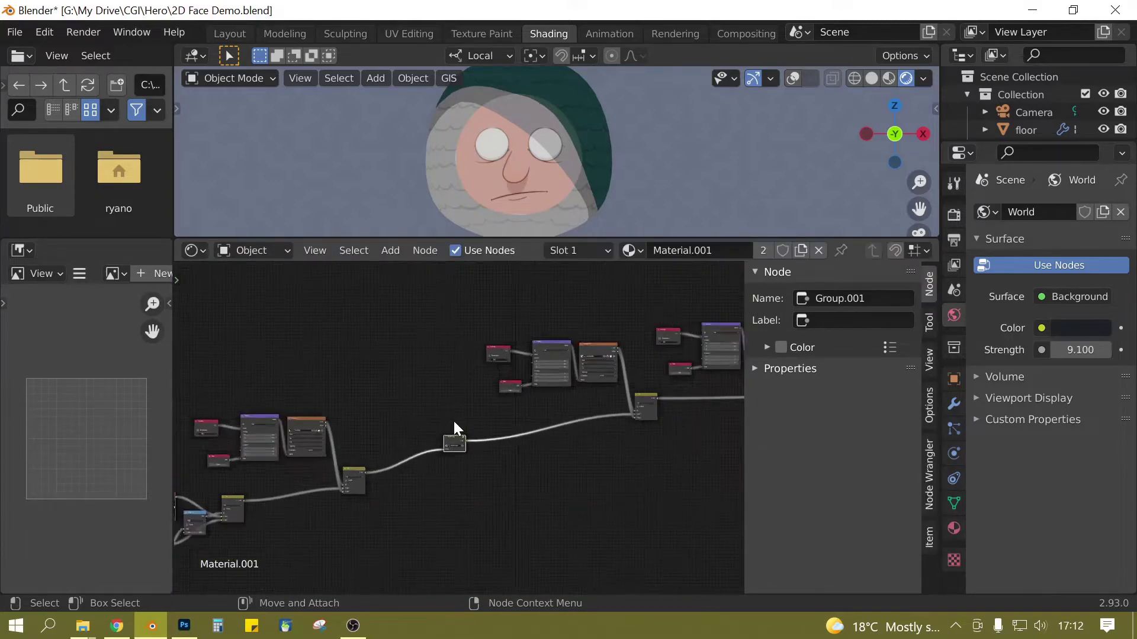
pyautogui.scroll(2, 454, 421)
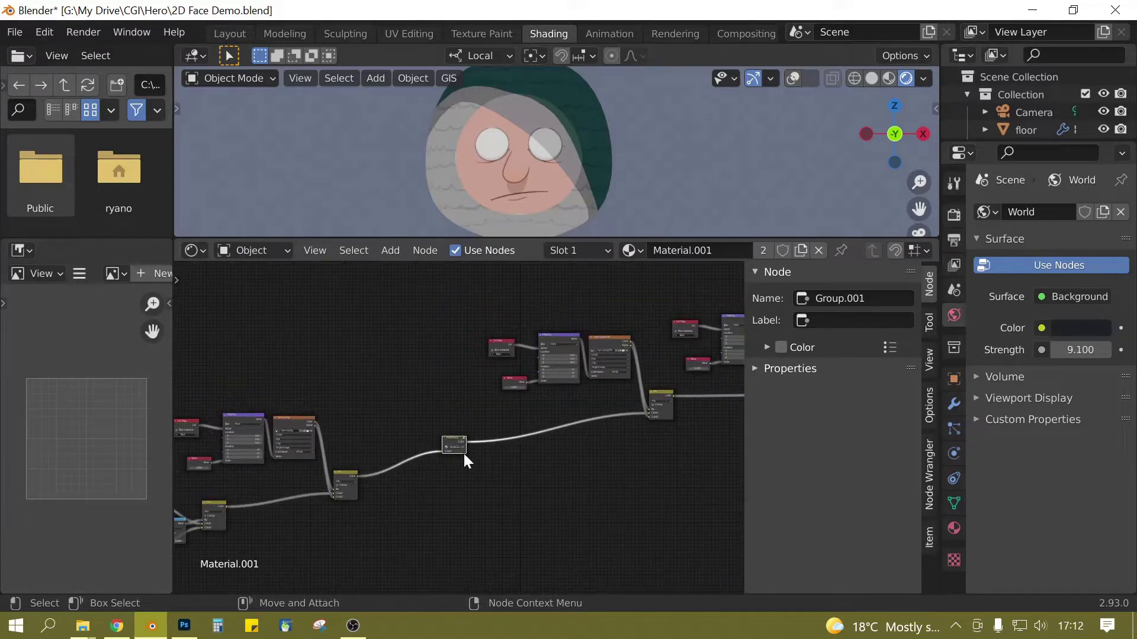
# Step: Add a Frame node and place it just above the nose node group
pyautogui.scroll(6, 464, 454)
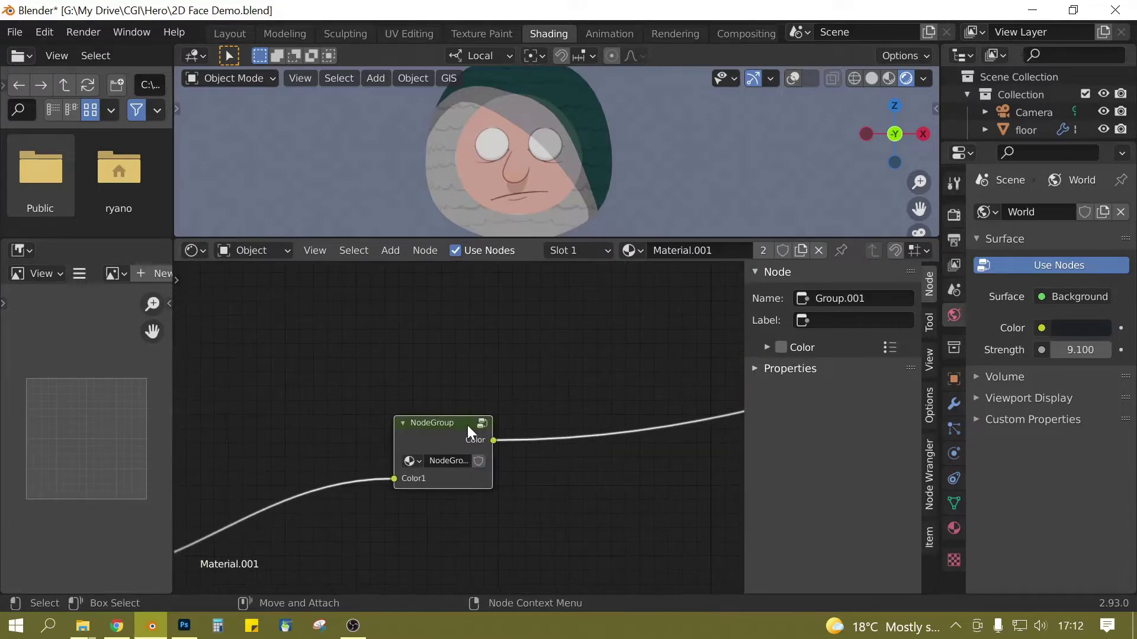
pyautogui.scroll(-3, 480, 390)
pyautogui.hotkey('shift', 'a')
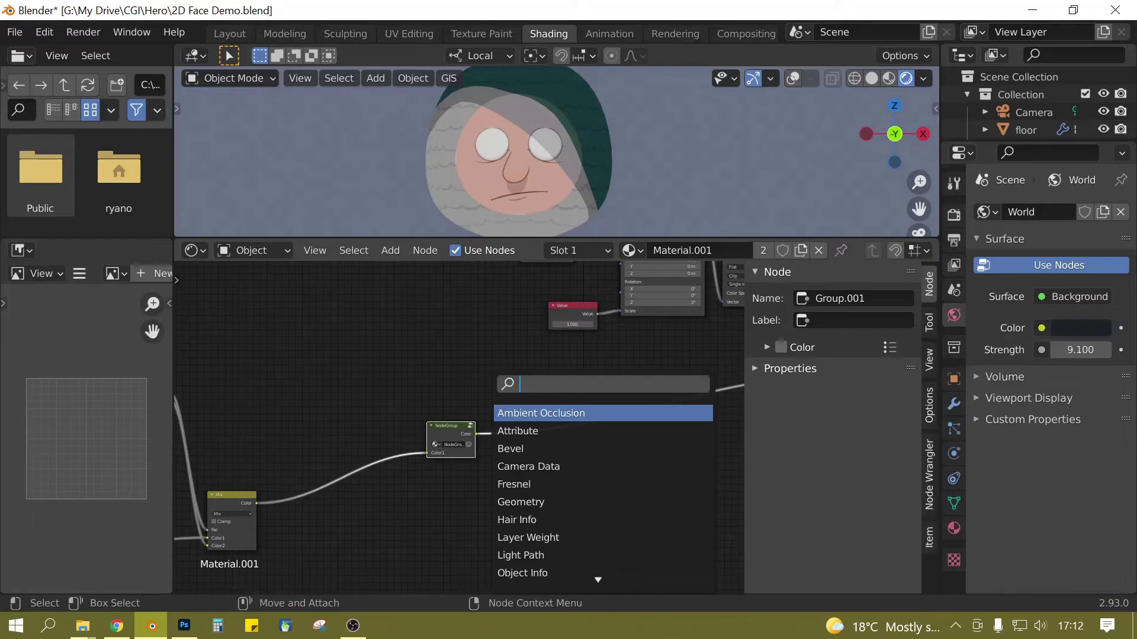
pyautogui.write('frame')
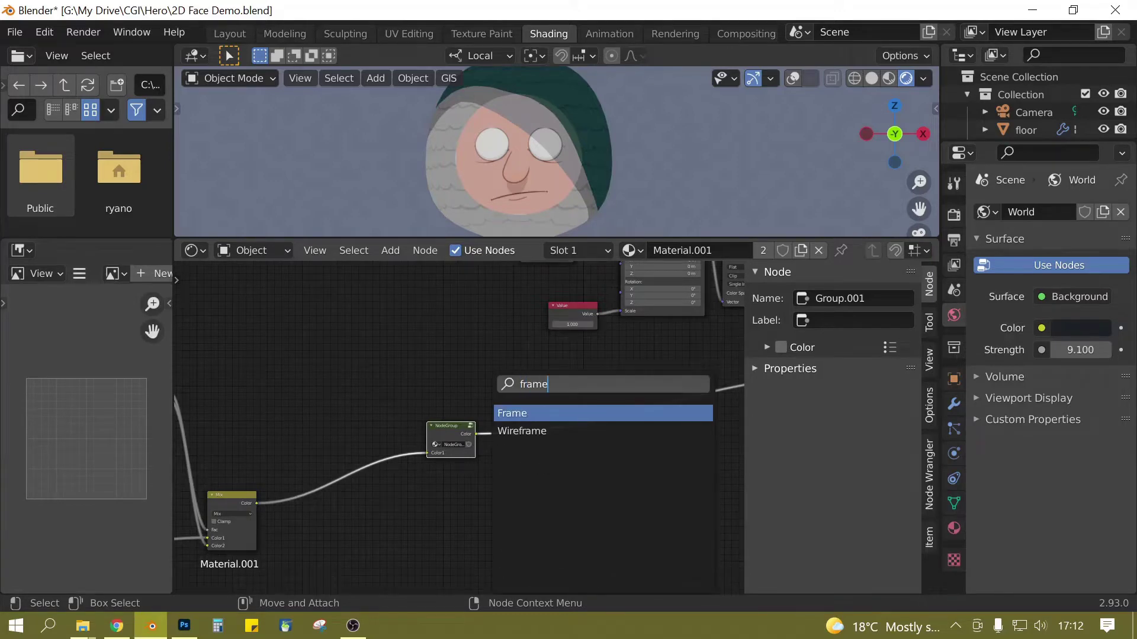
pyautogui.press('Return')
pyautogui.click(429, 397)
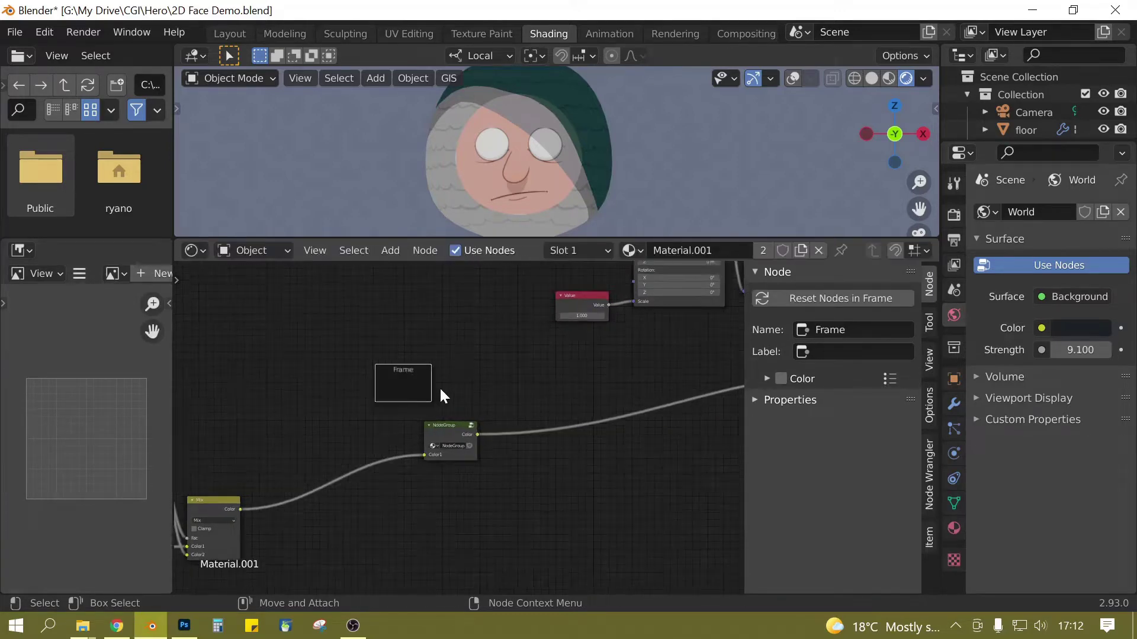
# Step: Label the new frame Nose and place the nose node group inside it
pyautogui.scroll(1, 408, 391)
pyautogui.click(861, 351)
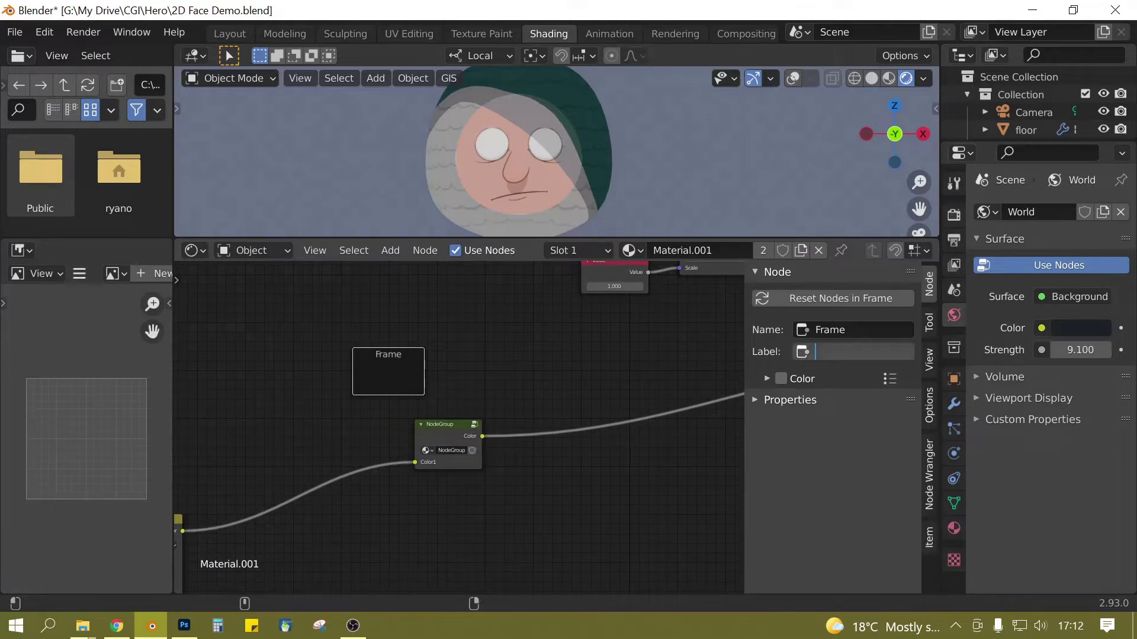
pyautogui.click(442, 426)
pyautogui.press('Tab')
pyautogui.press('Tab')
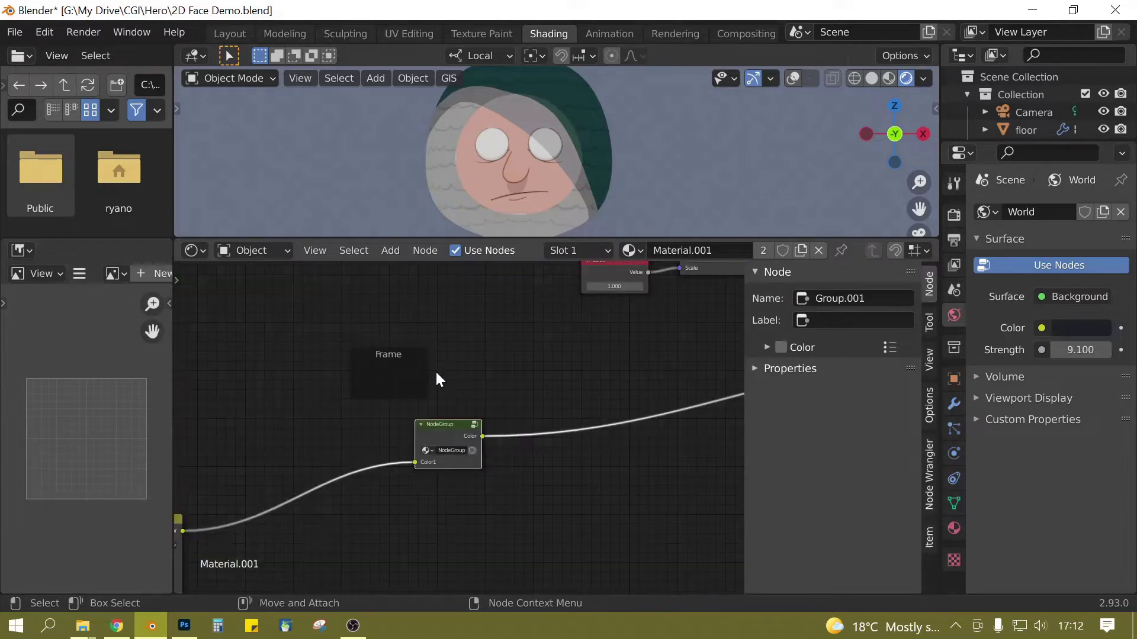
pyautogui.click(402, 368)
pyautogui.click(826, 355)
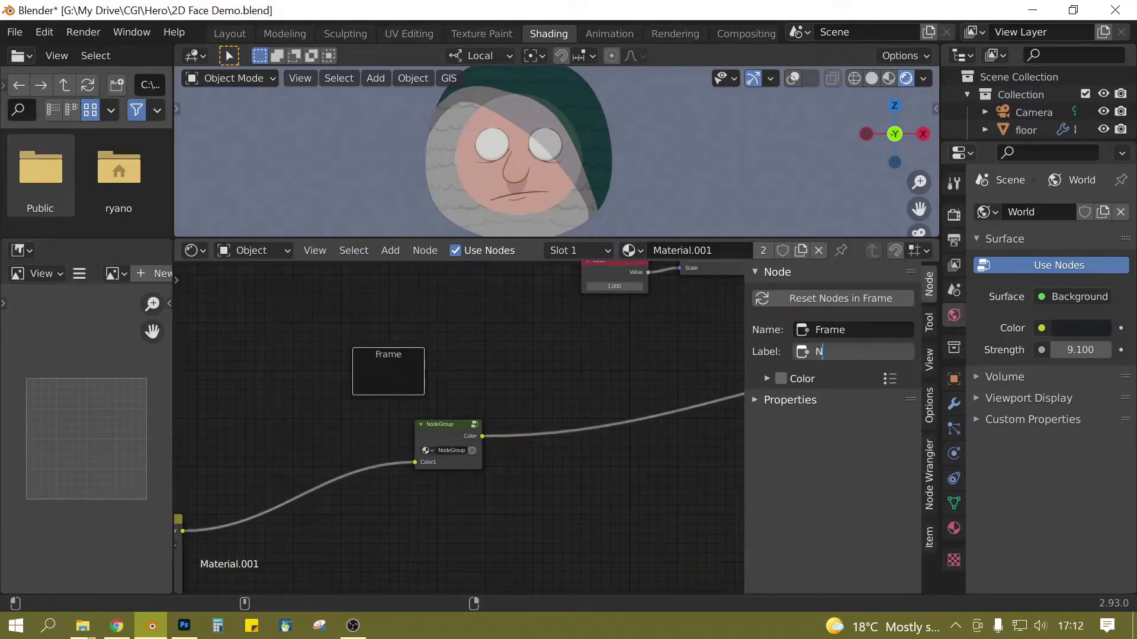
pyautogui.write('Nose')
pyautogui.press('Return')
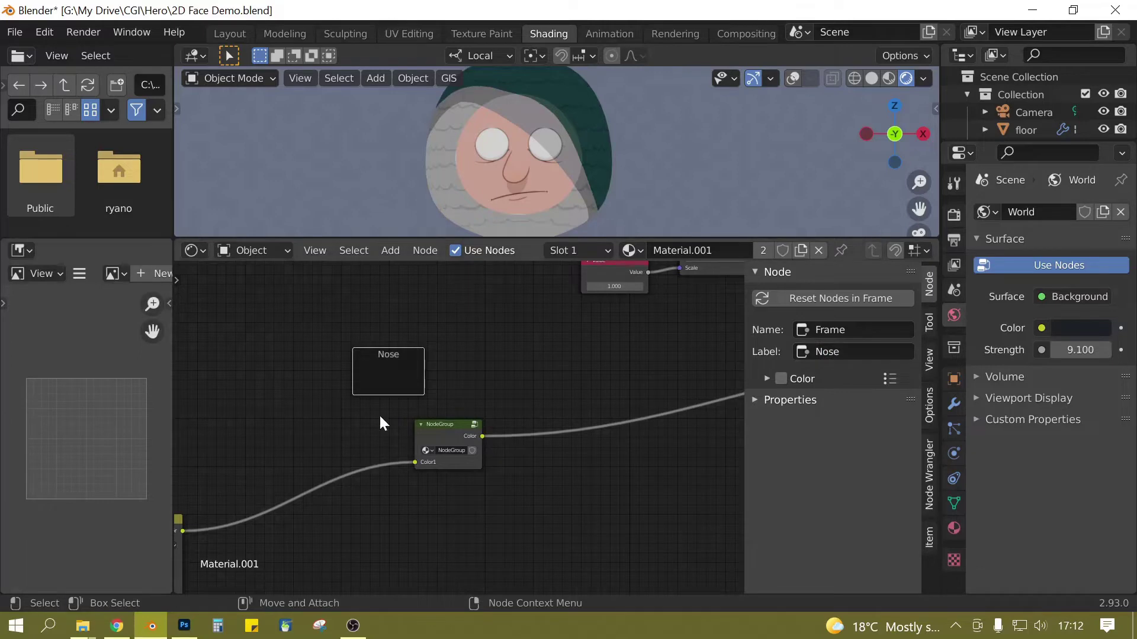
pyautogui.moveTo(456, 434); pyautogui.dragTo(444, 377)
# Step: Examine the chain of framed Nose, Eye Base and Mouth node groups and how they connect
pyautogui.scroll(-5, 506, 394)
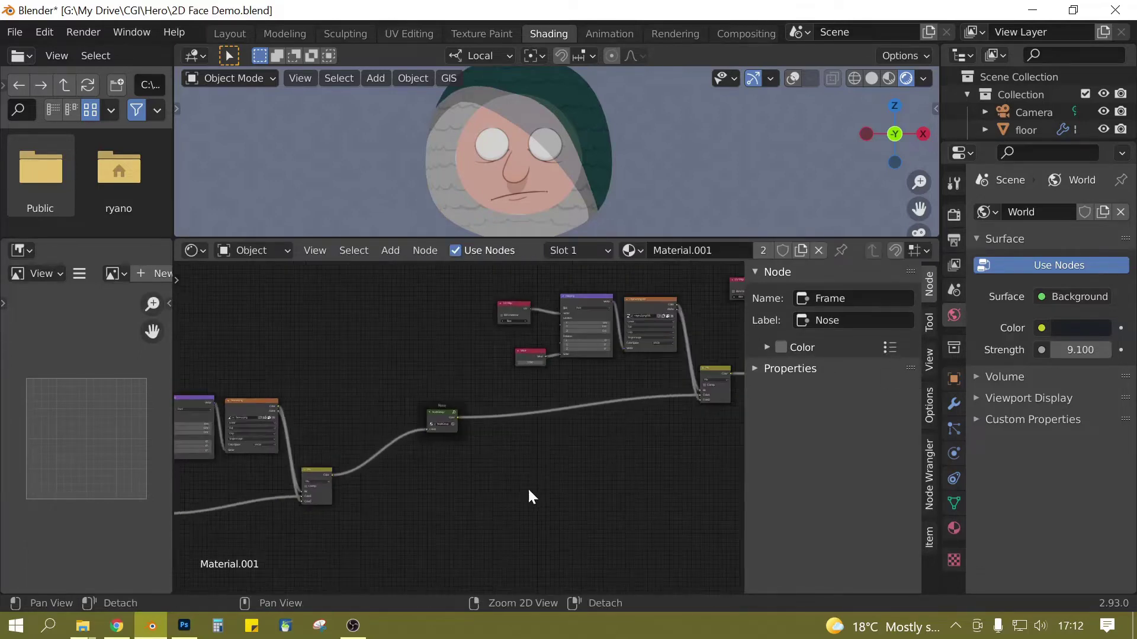
pyautogui.scroll(5, 442, 495)
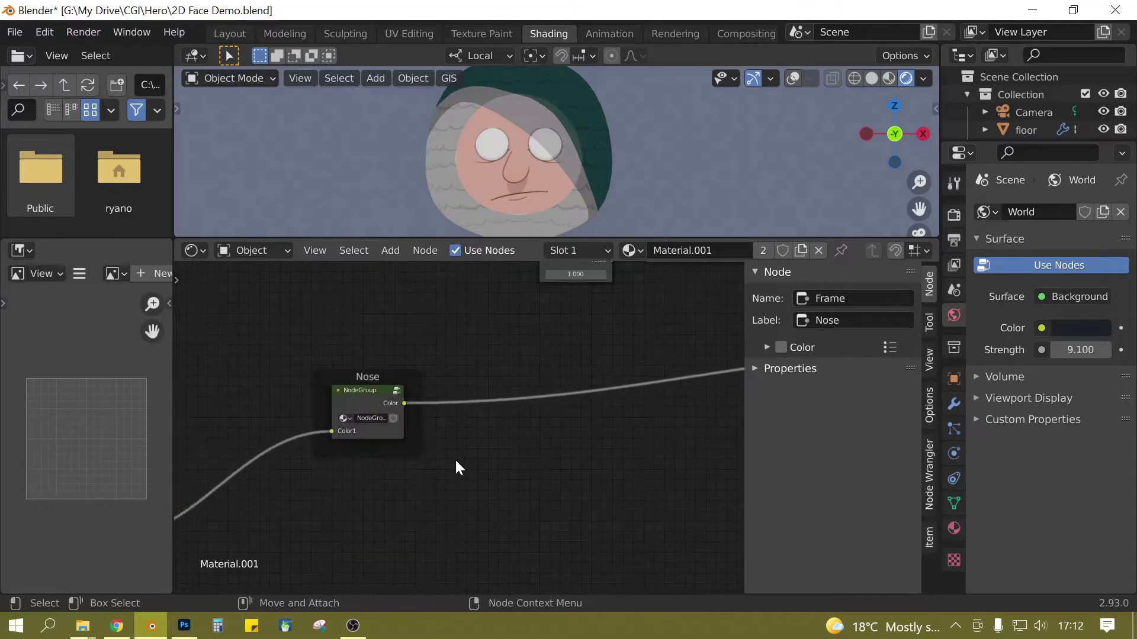
pyautogui.scroll(-5, 488, 431)
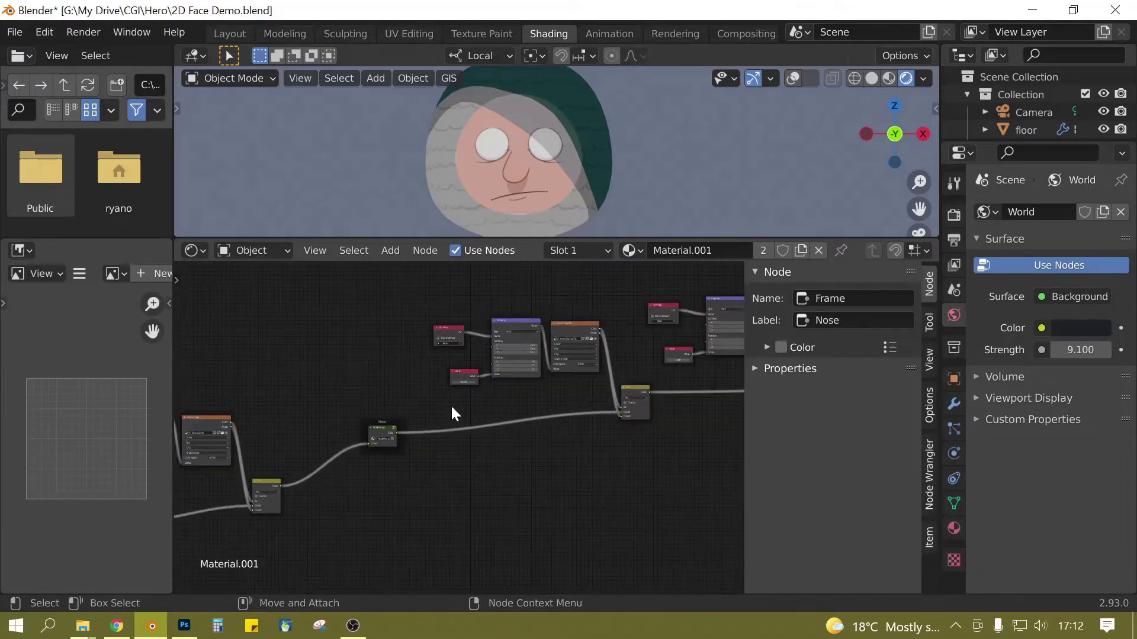
pyautogui.moveTo(474, 470); pyautogui.dragTo(529, 438, button='middle')
pyautogui.scroll(4, 413, 492)
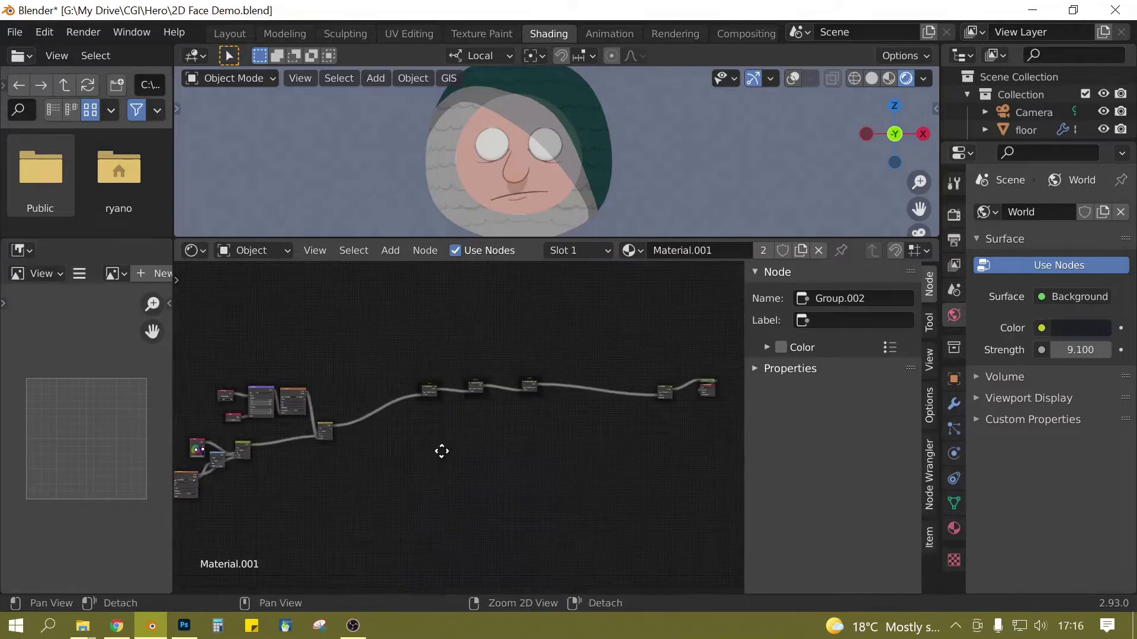
pyautogui.scroll(8, 442, 451)
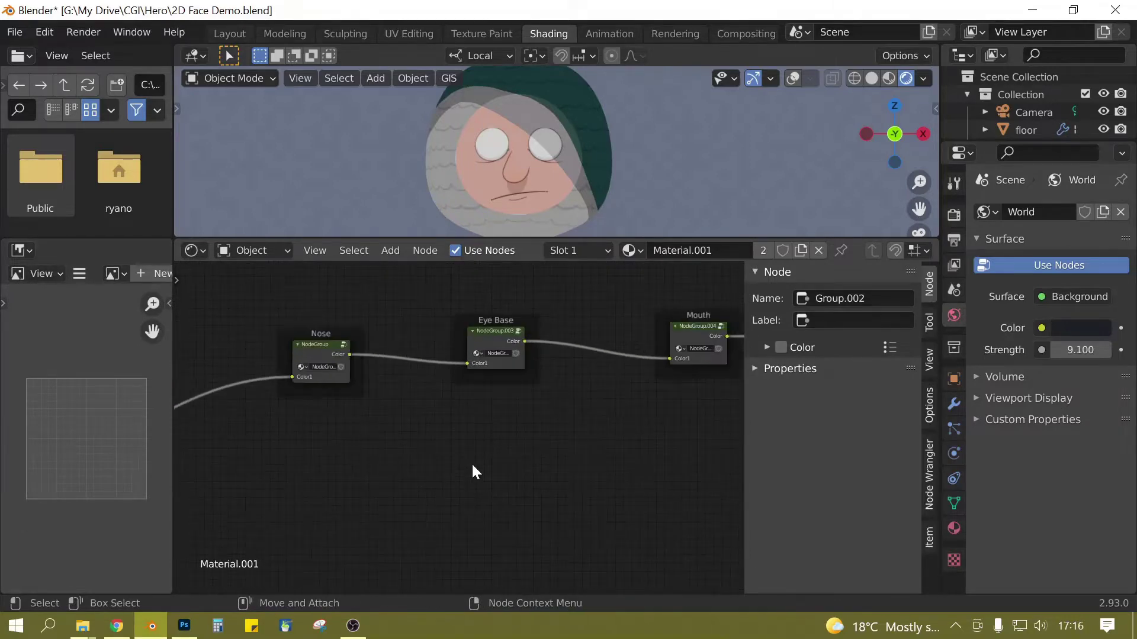
pyautogui.scroll(-2, 468, 465)
pyautogui.scroll(2, 472, 461)
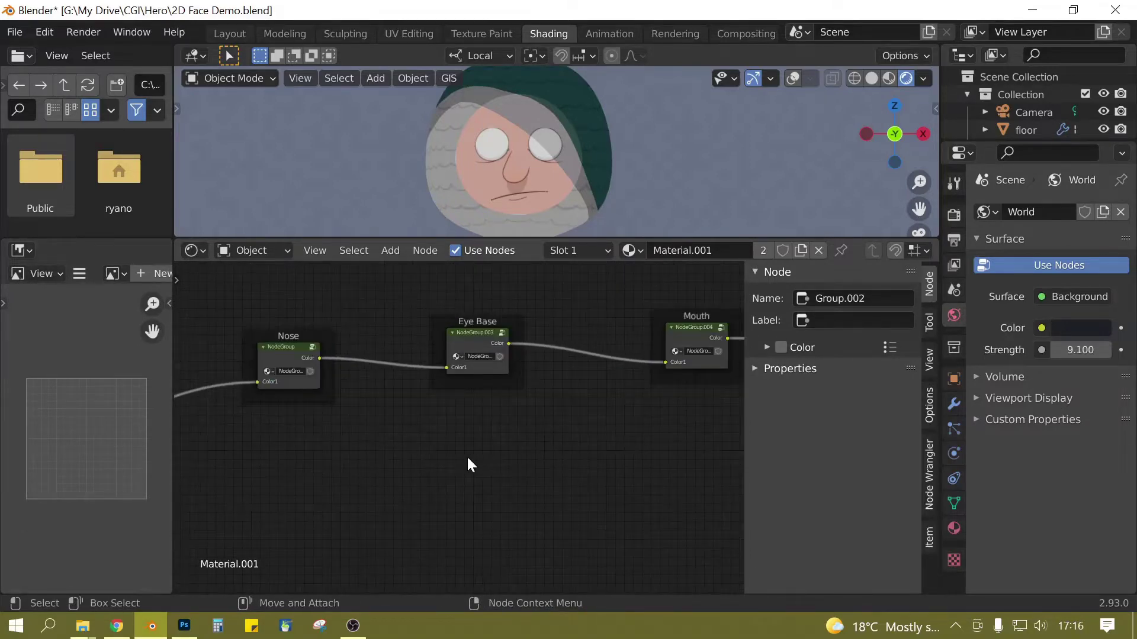
pyautogui.moveTo(467, 464); pyautogui.dragTo(421, 475, button='middle')
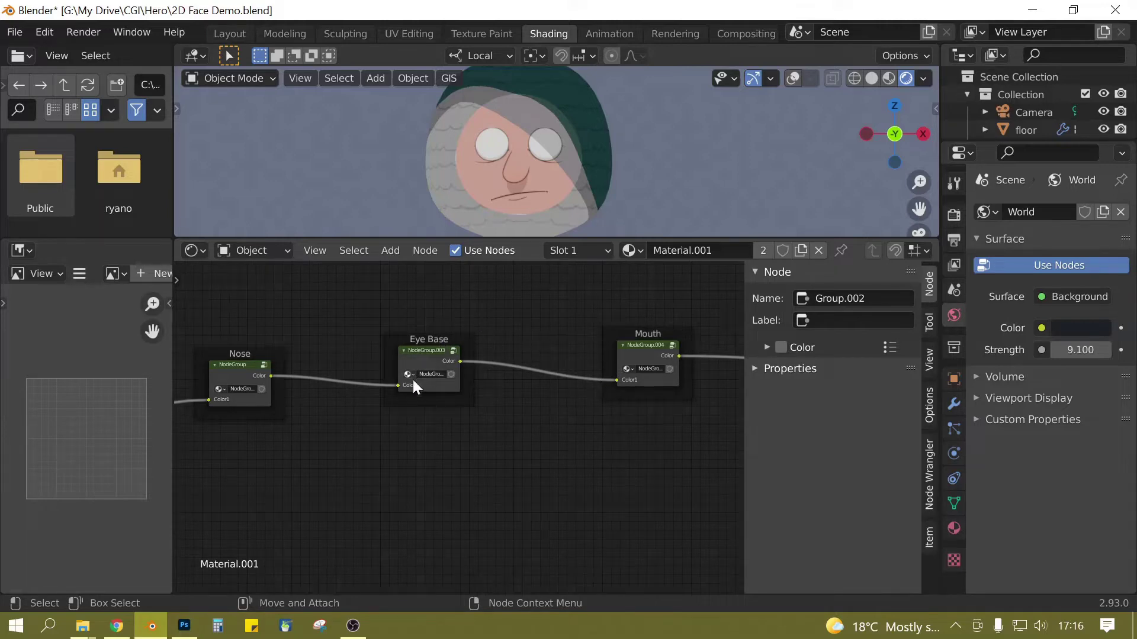
pyautogui.scroll(-3, 386, 488)
pyautogui.moveTo(361, 487); pyautogui.dragTo(432, 482, button='middle')
pyautogui.scroll(-1, 441, 481)
pyautogui.scroll(2, 438, 482)
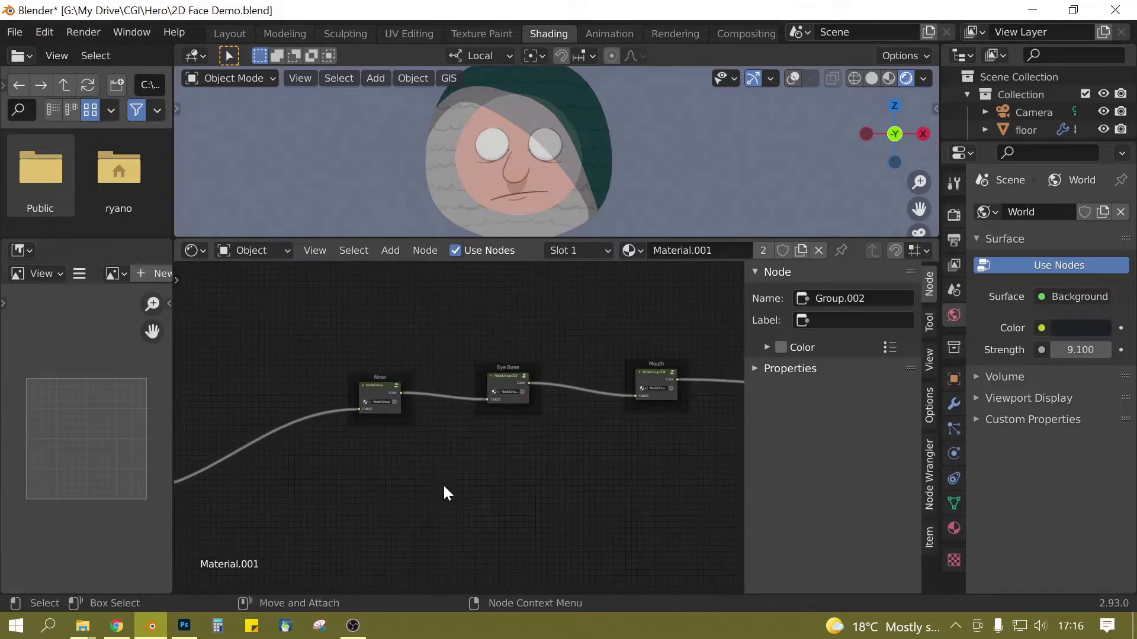
# Step: Switch to Photoshop, show the l eye v2 and r eye v2 layers, toggle the nose layer's visibility, and return to Blender
pyautogui.click(183, 628)
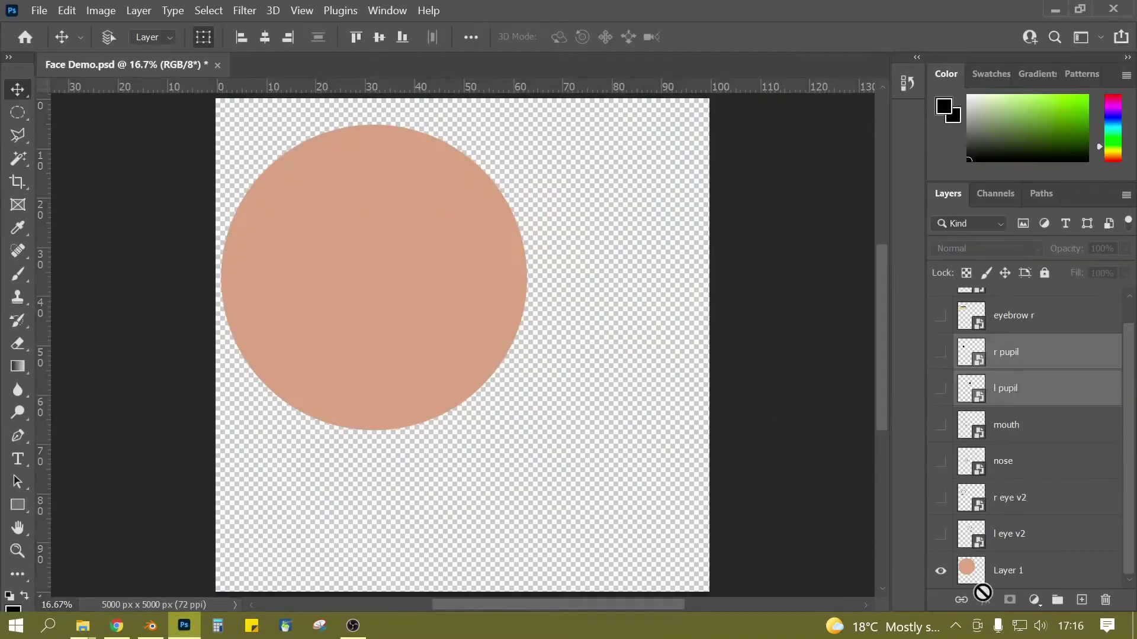
pyautogui.click(940, 534)
pyautogui.click(940, 499)
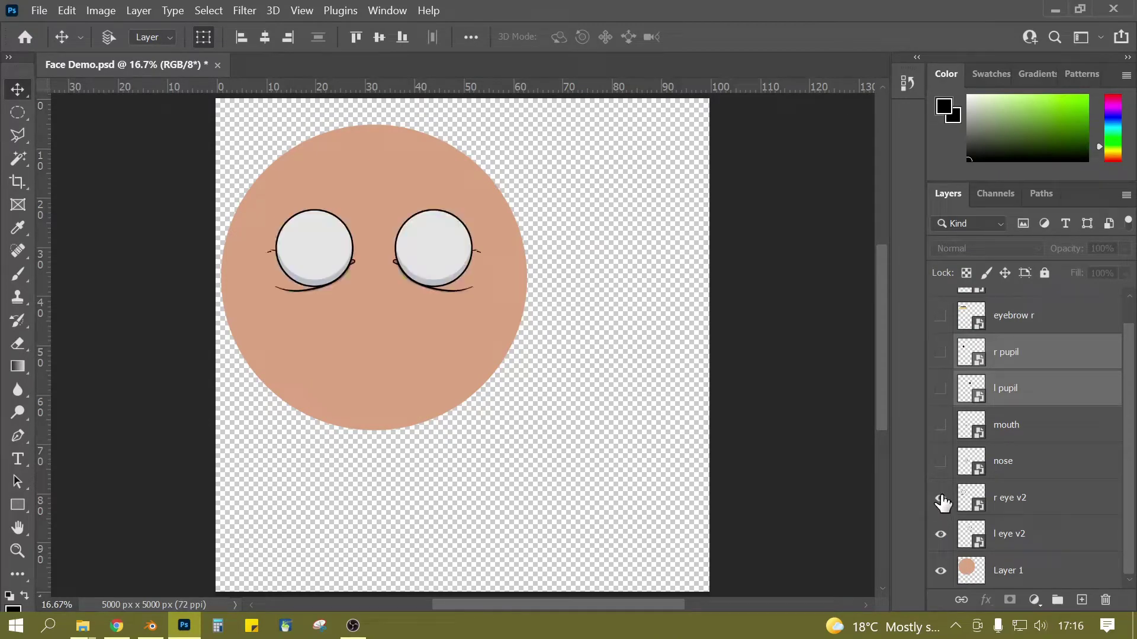
pyautogui.click(941, 462)
pyautogui.click(940, 463)
pyautogui.click(149, 625)
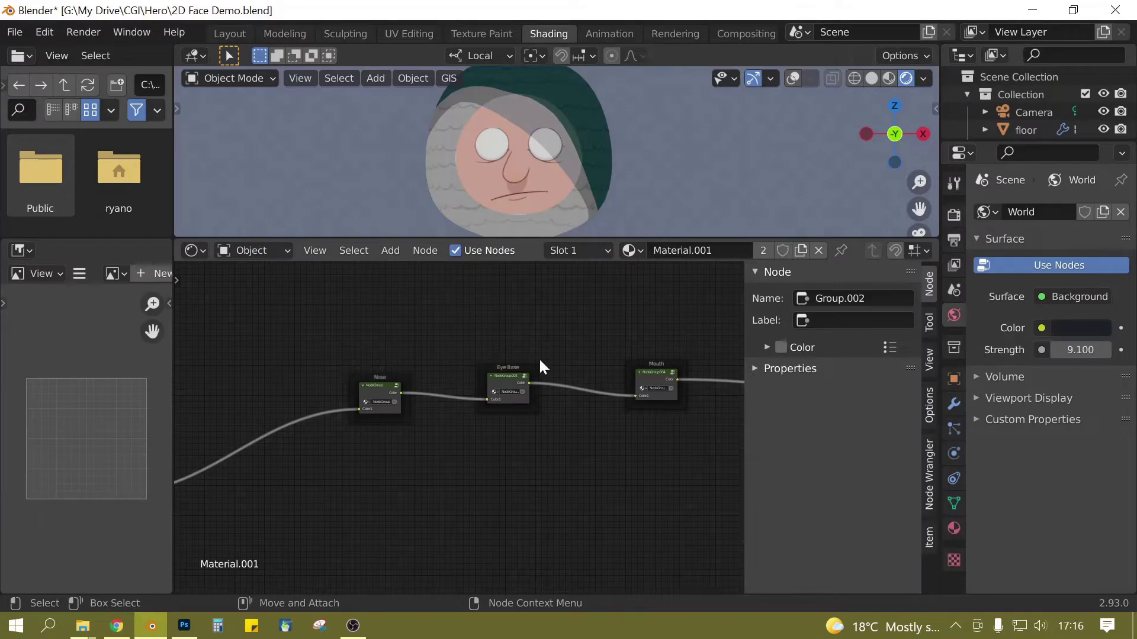
# Step: Examine the order of the feature groups and the chain from Mouth through the Toon Shader to the output
pyautogui.scroll(-2, 654, 414)
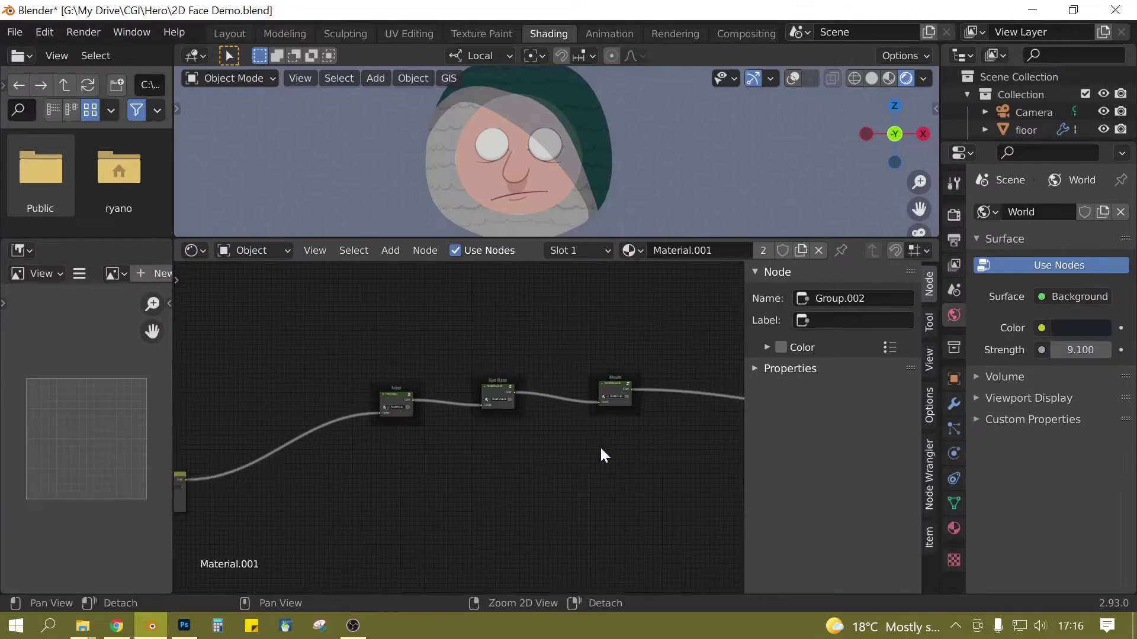
pyautogui.scroll(3, 599, 446)
pyautogui.moveTo(502, 449); pyautogui.dragTo(529, 463, button='middle')
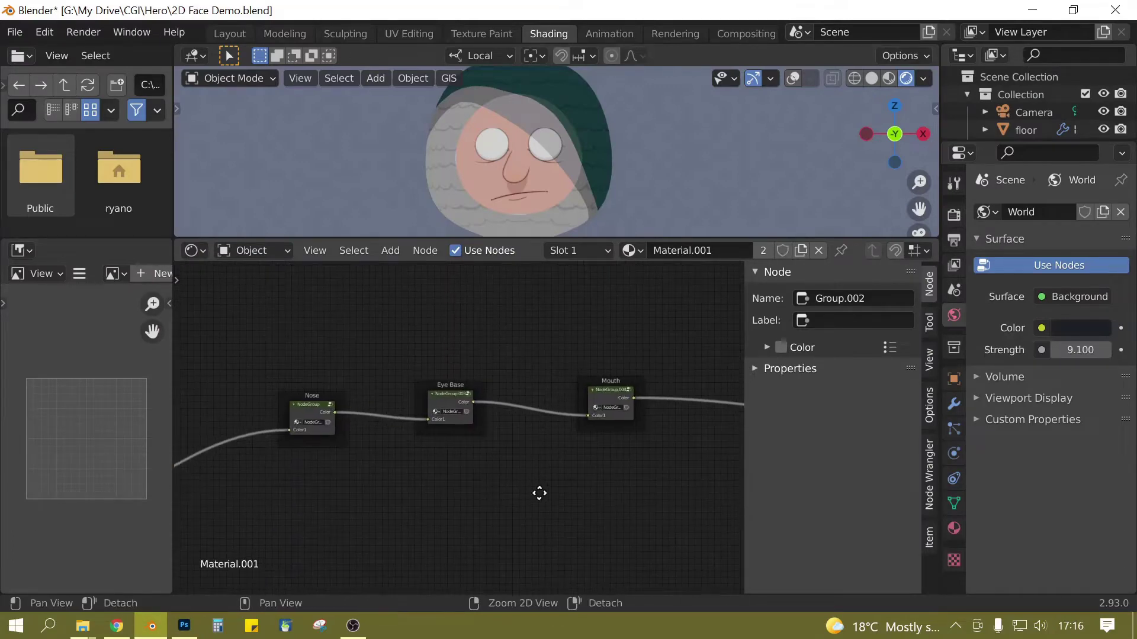
pyautogui.scroll(-1, 524, 365)
pyautogui.moveTo(525, 364); pyautogui.dragTo(370, 438, button='middle')
pyautogui.scroll(1, 462, 415)
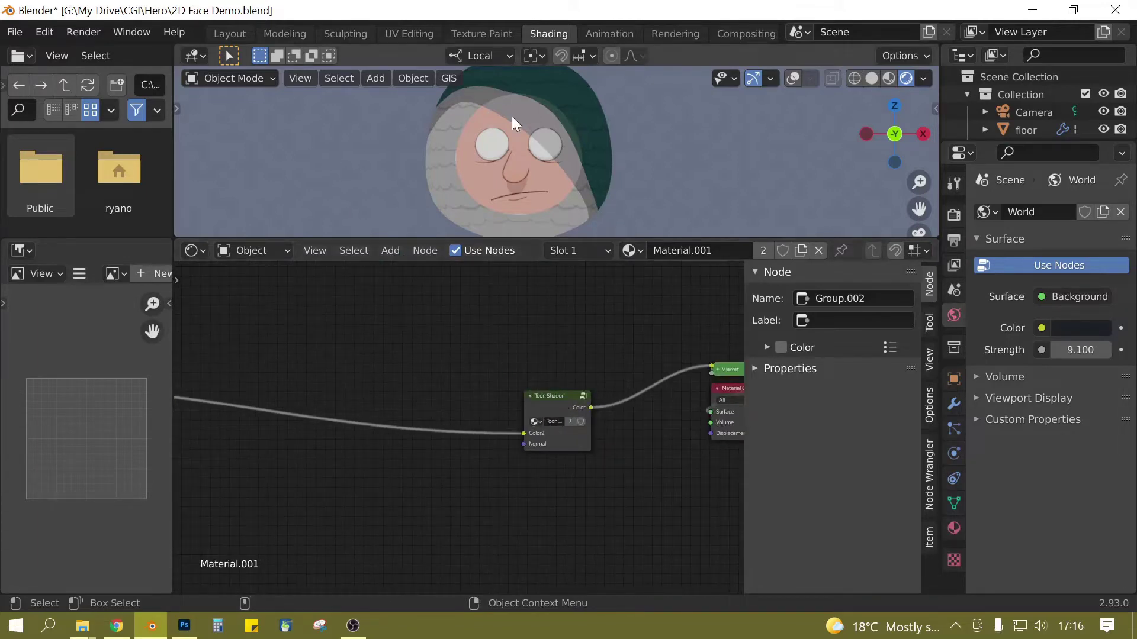
pyautogui.moveTo(462, 355); pyautogui.dragTo(362, 414, button='middle')
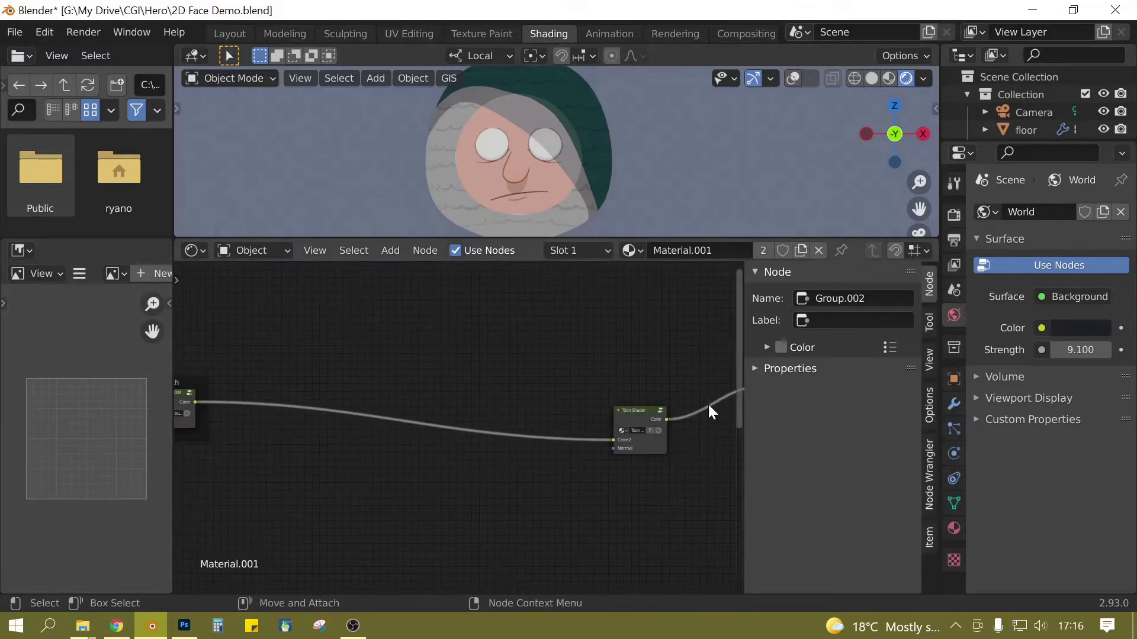
pyautogui.moveTo(338, 368)
pyautogui.mouseDown(button='middle')
pyautogui.moveTo(322, 390)
pyautogui.moveTo(428, 348)
pyautogui.moveTo(442, 368)
pyautogui.moveTo(328, 355)
pyautogui.mouseUp(button='middle')
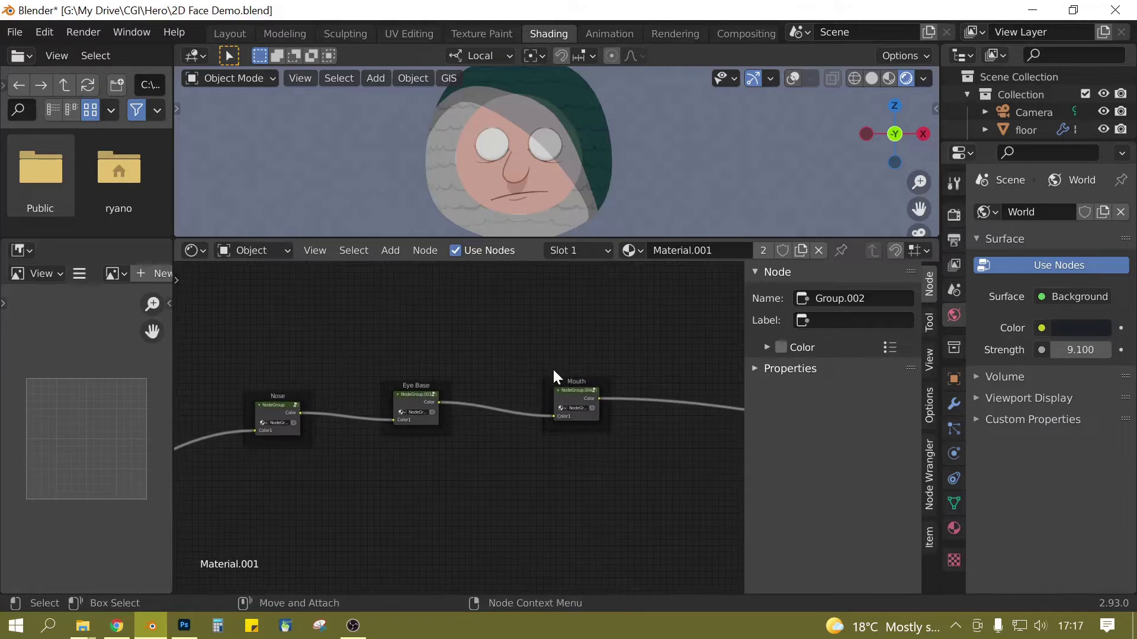
# Step: Move the framed Mouth group farther along the chain to open a gap after Eye Base
pyautogui.moveTo(580, 382); pyautogui.dragTo(656, 384)
pyautogui.keyDown('ctrl'); pyautogui.moveTo(578, 373); pyautogui.dragTo(495, 255, button='middle'); pyautogui.keyUp('ctrl')
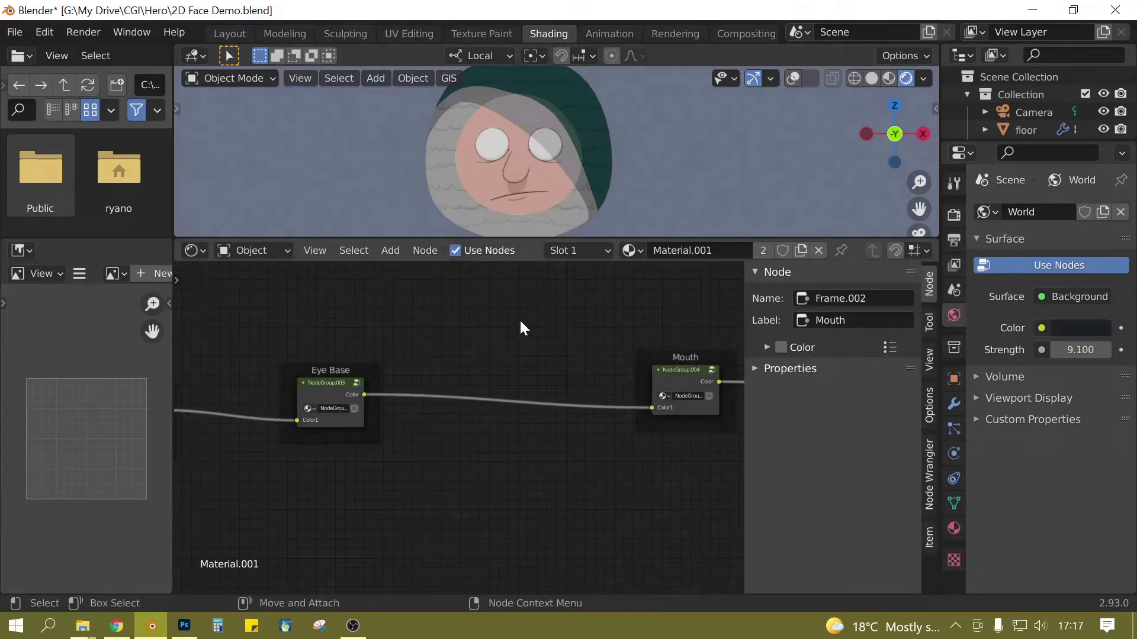
pyautogui.scroll(-1, 496, 341)
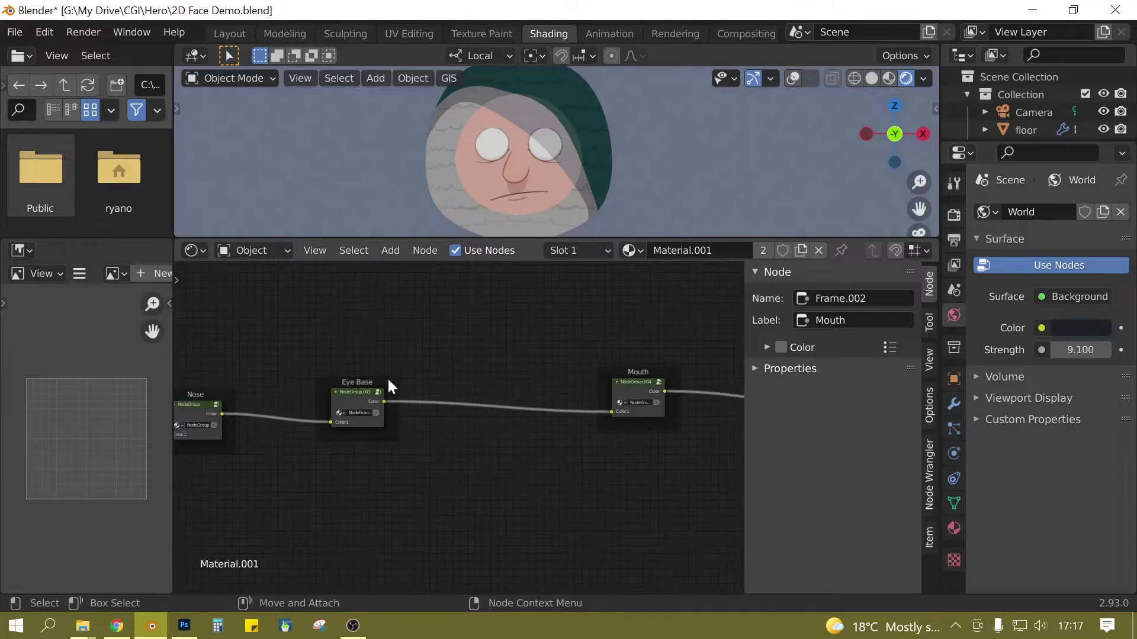
# Step: Duplicate the face layer's UV Map, Value, Mapping, image and Mix nodes and place the copy above the gap between Eye Base and Mouth
pyautogui.keyDown('ctrl'); pyautogui.moveTo(387, 378); pyautogui.dragTo(332, 379, button='middle'); pyautogui.keyUp('ctrl')
pyautogui.moveTo(258, 338); pyautogui.dragTo(441, 431)
pyautogui.keyDown('ctrl'); pyautogui.moveTo(442, 431); pyautogui.dragTo(386, 449, button='middle'); pyautogui.keyUp('ctrl')
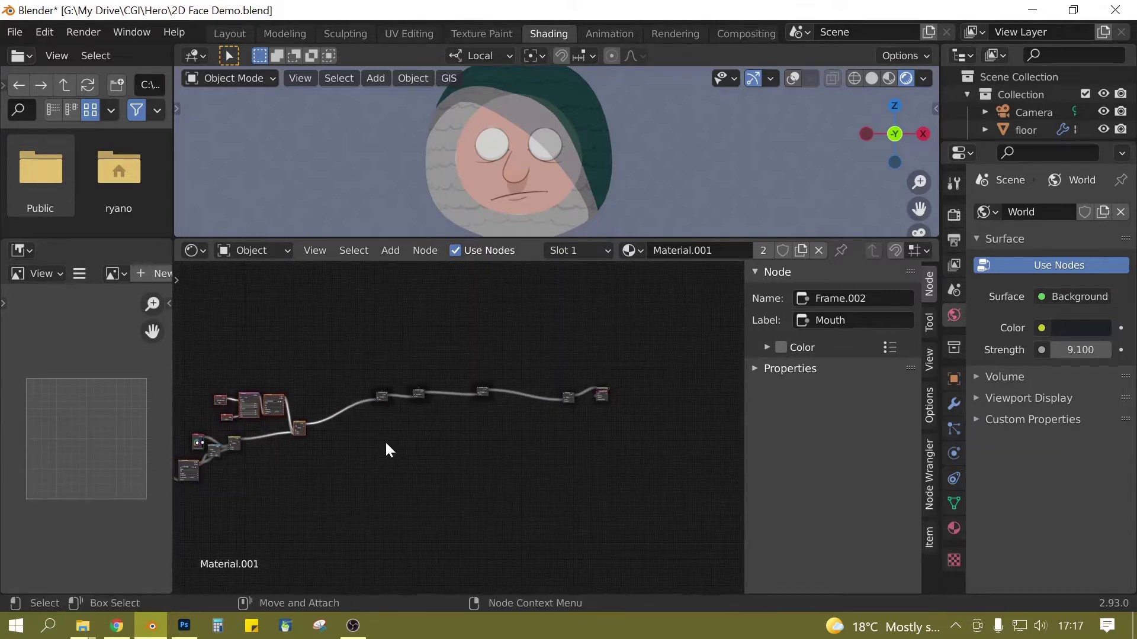
pyautogui.hotkey('shift', 'd')
pyautogui.moveTo(515, 329); pyautogui.dragTo(587, 340)
pyautogui.click(598, 347)
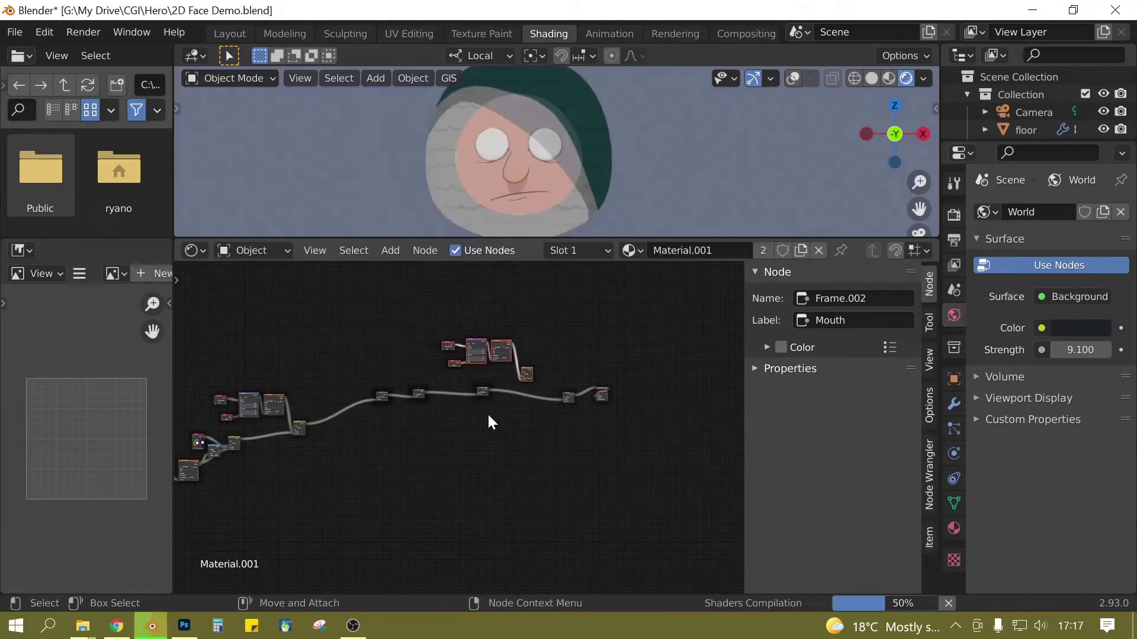
pyautogui.keyDown('ctrl'); pyautogui.moveTo(488, 413); pyautogui.dragTo(533, 497, button='middle'); pyautogui.keyUp('ctrl')
pyautogui.moveTo(409, 307); pyautogui.dragTo(654, 442)
pyautogui.press('g')
pyautogui.click(516, 410)
# Step: Connect the Eye Base group's Color to the duplicated Mix node's Color1, and the Mix output to the Mouth group's Color1
pyautogui.keyDown('ctrl'); pyautogui.moveTo(499, 436); pyautogui.dragTo(347, 509, button='middle'); pyautogui.keyUp('ctrl')
pyautogui.moveTo(333, 488); pyautogui.dragTo(504, 416)
pyautogui.moveTo(527, 439); pyautogui.dragTo(404, 444, button='middle')
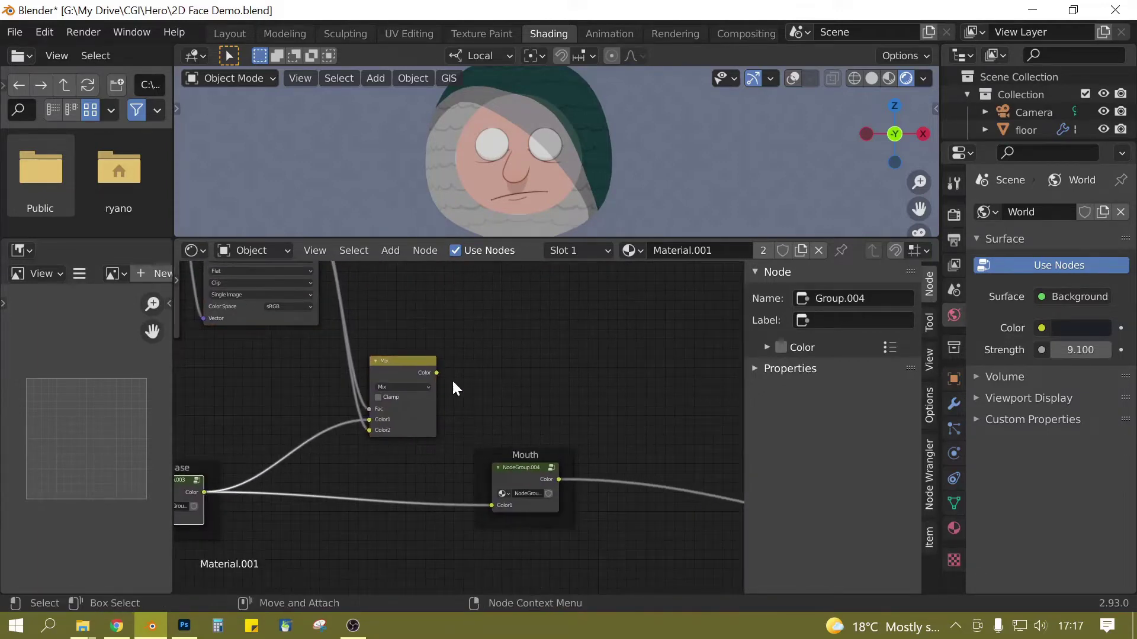
pyautogui.moveTo(435, 373); pyautogui.dragTo(445, 379)
pyautogui.moveTo(467, 450); pyautogui.dragTo(491, 504)
pyautogui.keyDown('alt'); pyautogui.moveTo(456, 493); pyautogui.dragTo(601, 503, button='middle'); pyautogui.keyUp('alt')
pyautogui.scroll(-3, 428, 442)
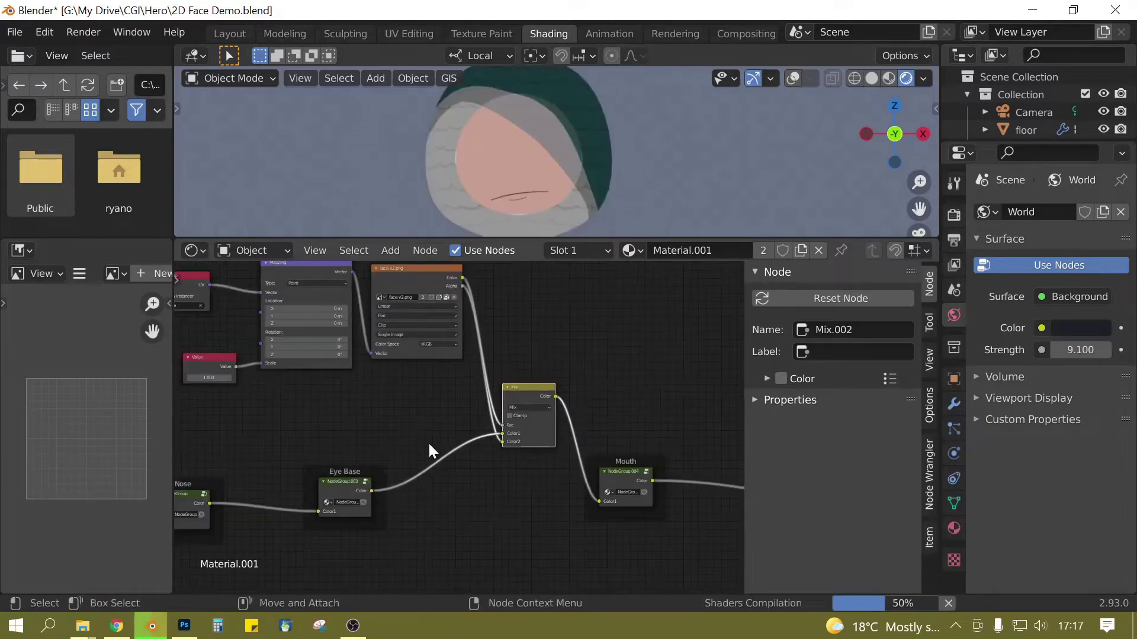
# Step: Replace face v2.png in the duplicated image node with l pupil.png from the textures folder
pyautogui.keyDown('alt'); pyautogui.moveTo(366, 378); pyautogui.dragTo(474, 479, button='middle'); pyautogui.keyUp('alt')
pyautogui.scroll(4, 410, 457)
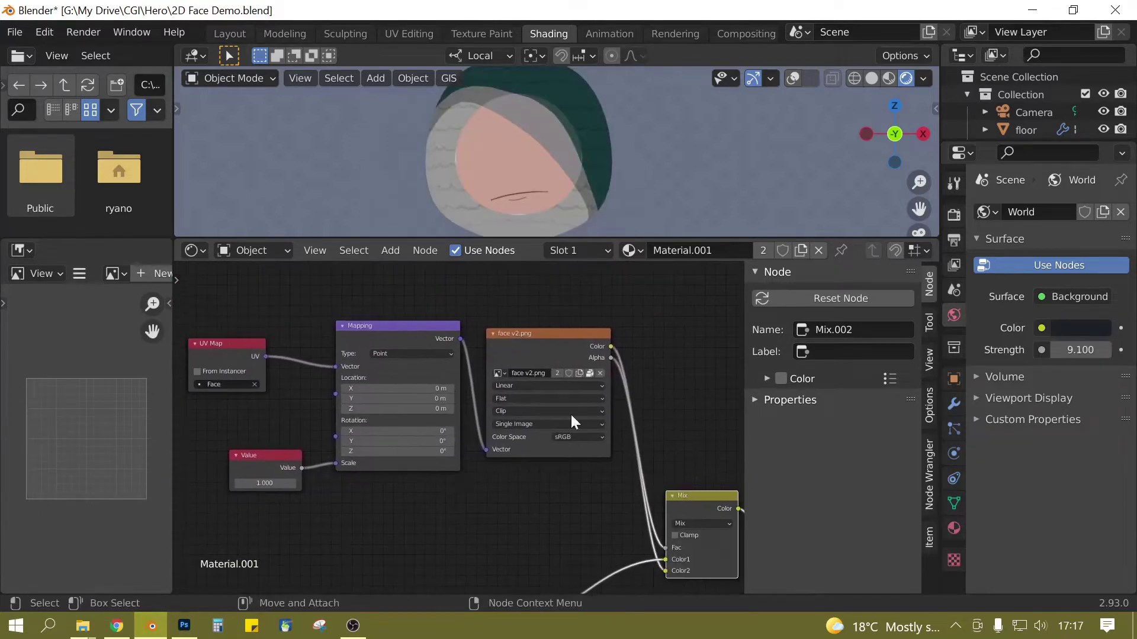
pyautogui.click(600, 373)
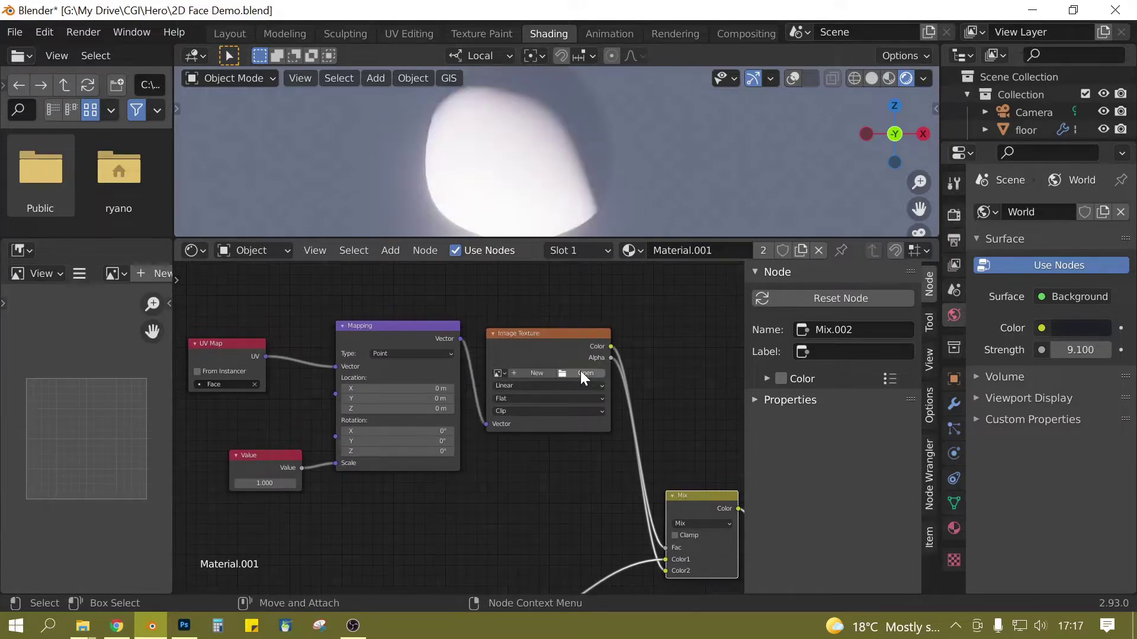
pyautogui.click(579, 371)
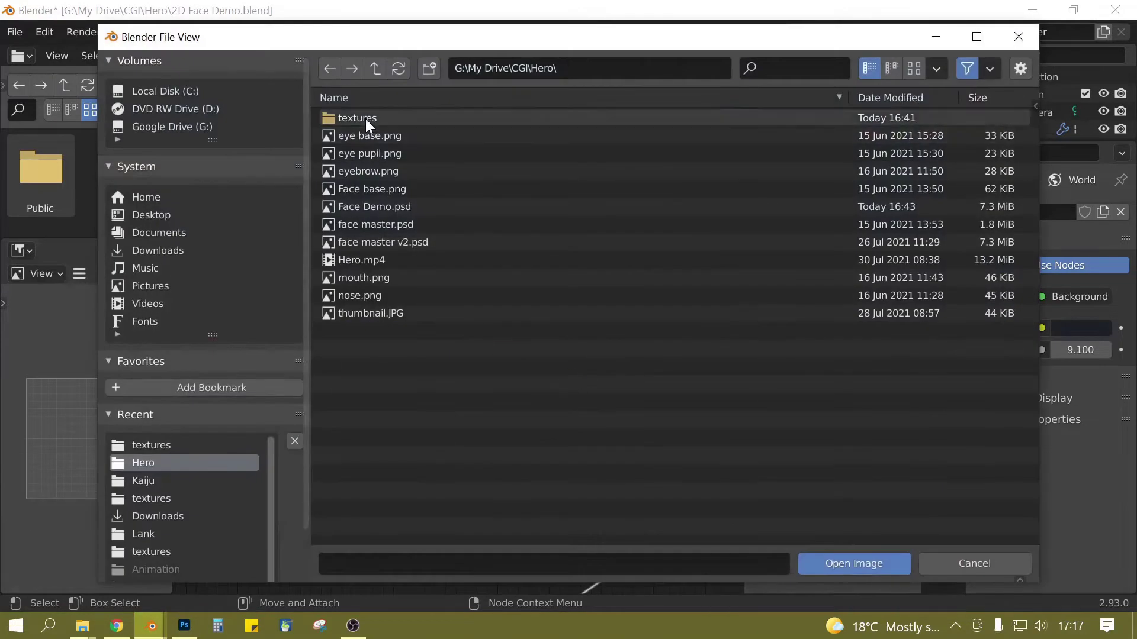
pyautogui.click(366, 120)
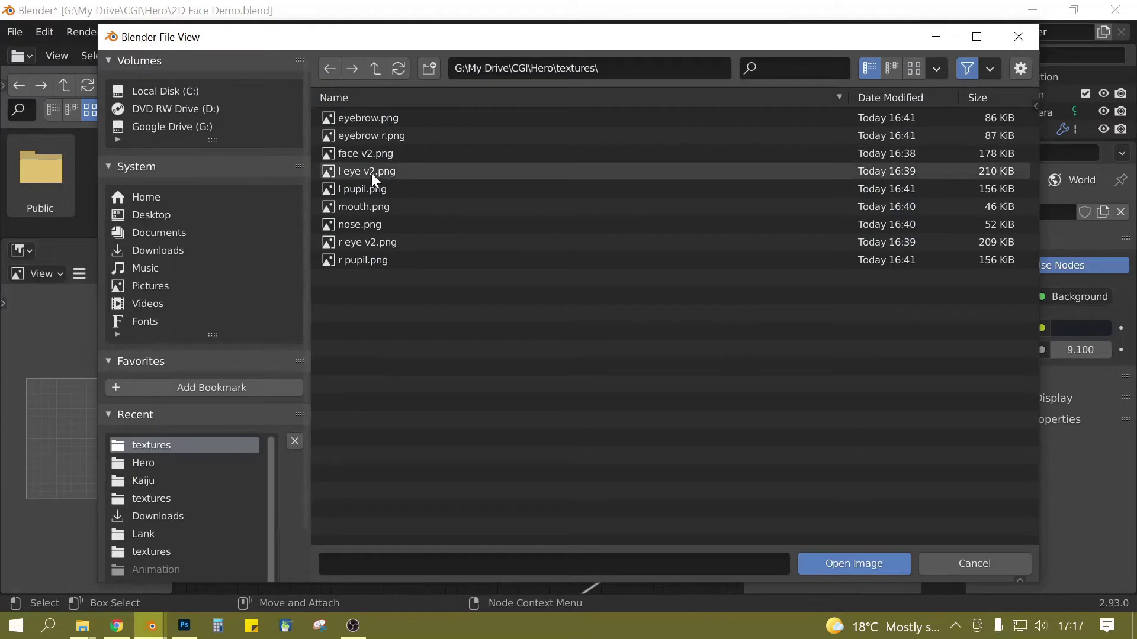
pyautogui.doubleClick(367, 188)
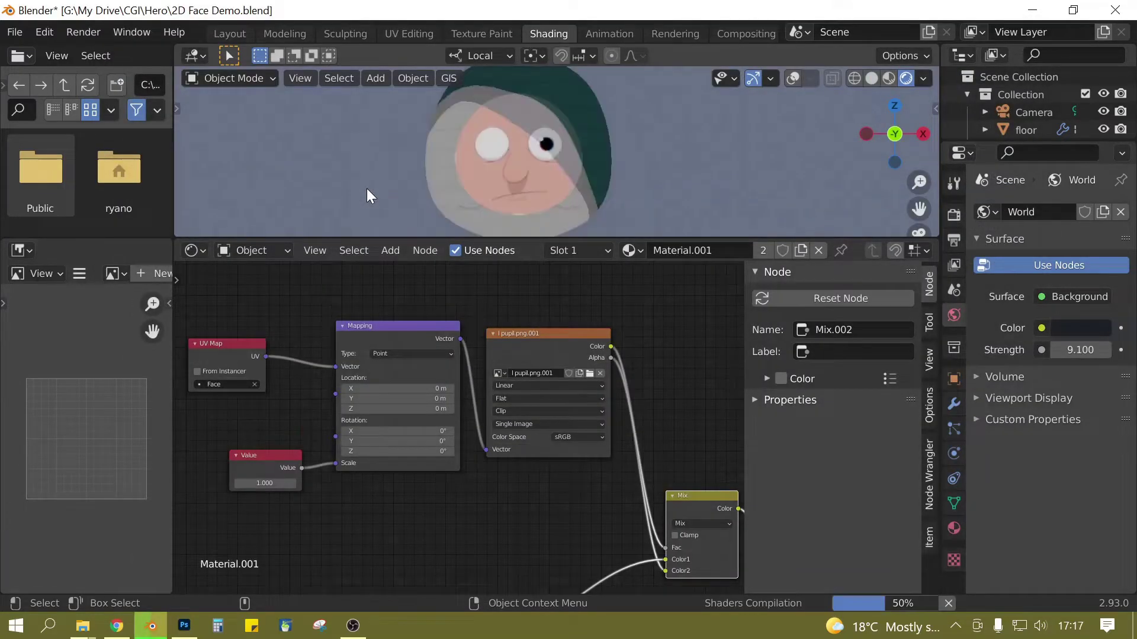
# Step: Move the framed Mouth group farther along the chain to open a gap after the l pupil layer's Mix node
pyautogui.scroll(-8, 562, 325)
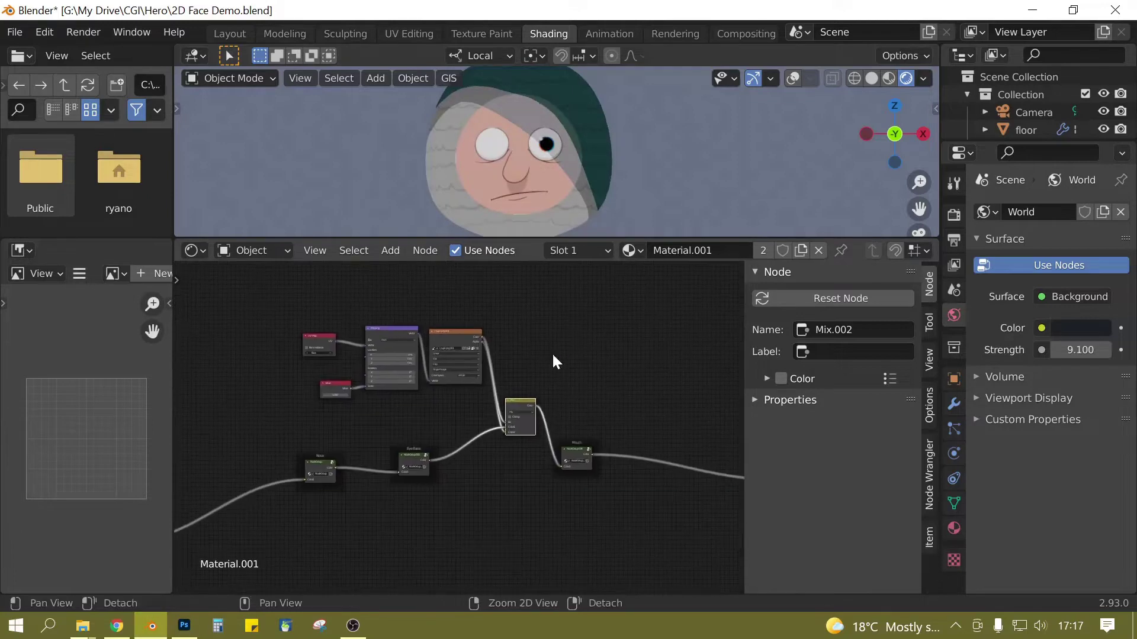
pyautogui.moveTo(437, 432); pyautogui.dragTo(495, 385)
pyautogui.moveTo(647, 453); pyautogui.dragTo(455, 355)
pyautogui.moveTo(492, 393); pyautogui.dragTo(589, 396)
pyautogui.moveTo(470, 415); pyautogui.dragTo(428, 456, button='middle')
pyautogui.scroll(2, 429, 457)
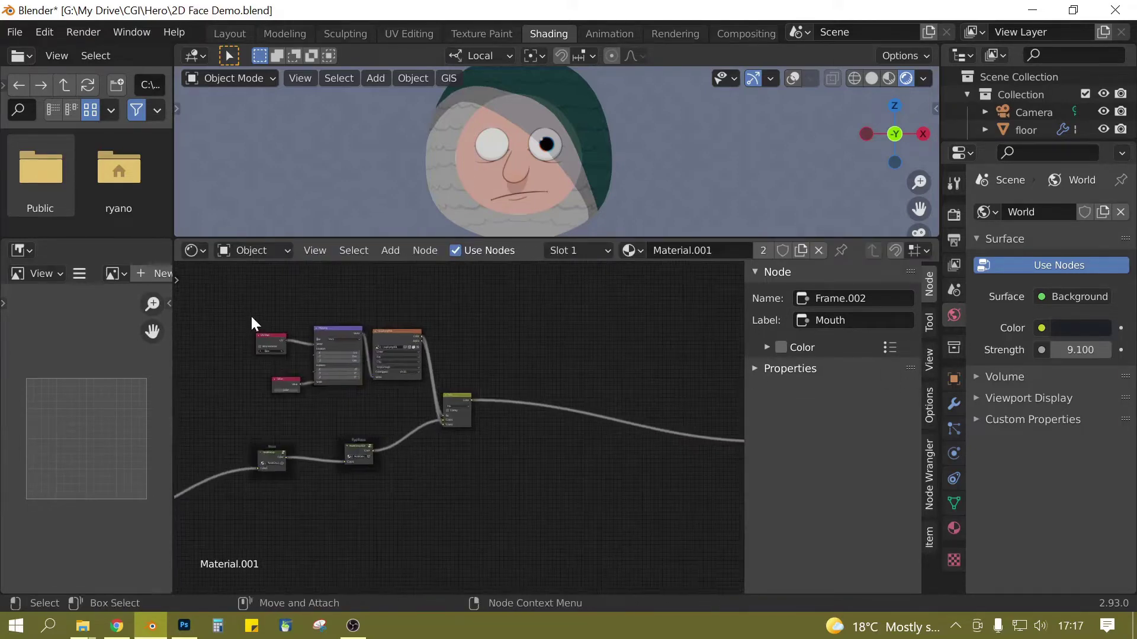
# Step: Duplicate the l pupil layer's UV Map, Value, Mapping, image and Mix nodes and place the copy before the Mouth group
pyautogui.moveTo(251, 315); pyautogui.dragTo(516, 398)
pyautogui.moveTo(511, 439); pyautogui.dragTo(417, 435, button='middle')
pyautogui.hotkey('shift', 'd')
pyautogui.click(561, 413)
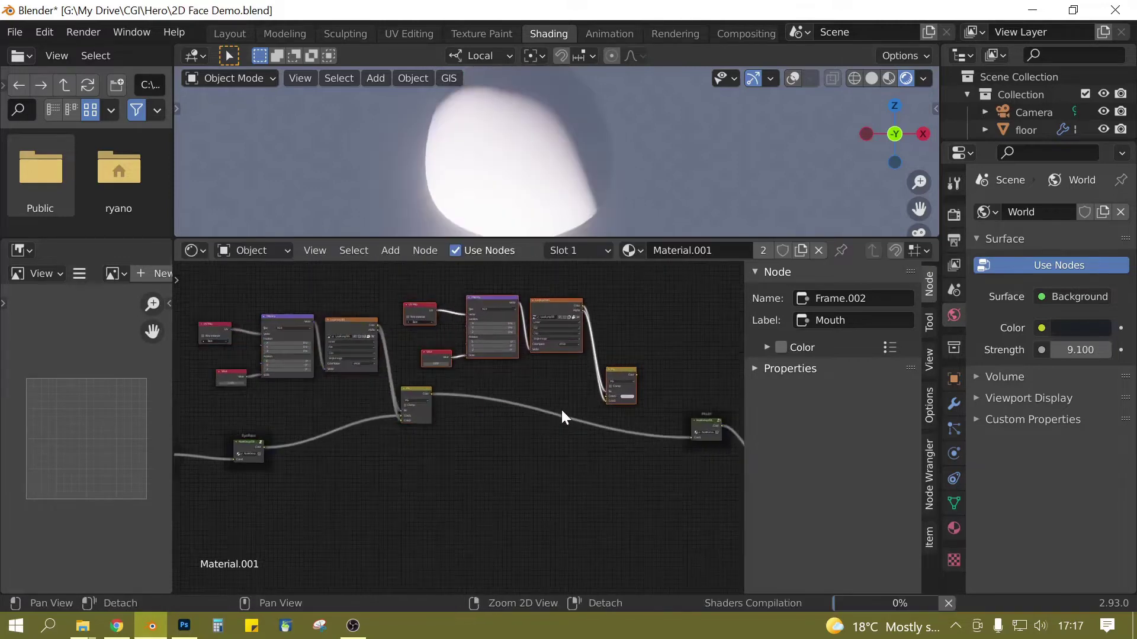
# Step: Connect the first pupil Mix node's Color to the duplicated Mix node's Color1, and the duplicate's output to the Mouth group's Color1
pyautogui.scroll(4, 363, 436)
pyautogui.moveTo(375, 402); pyautogui.dragTo(420, 428, button='middle')
pyautogui.scroll(-2, 420, 428)
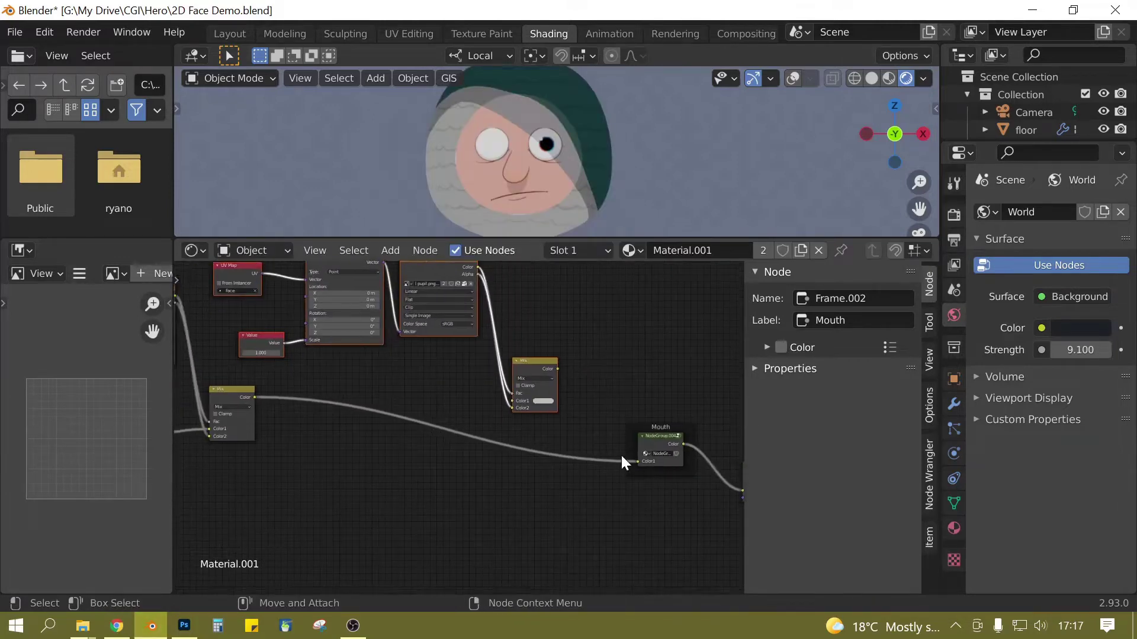
pyautogui.moveTo(637, 462); pyautogui.dragTo(514, 401)
pyautogui.moveTo(556, 370); pyautogui.dragTo(638, 460)
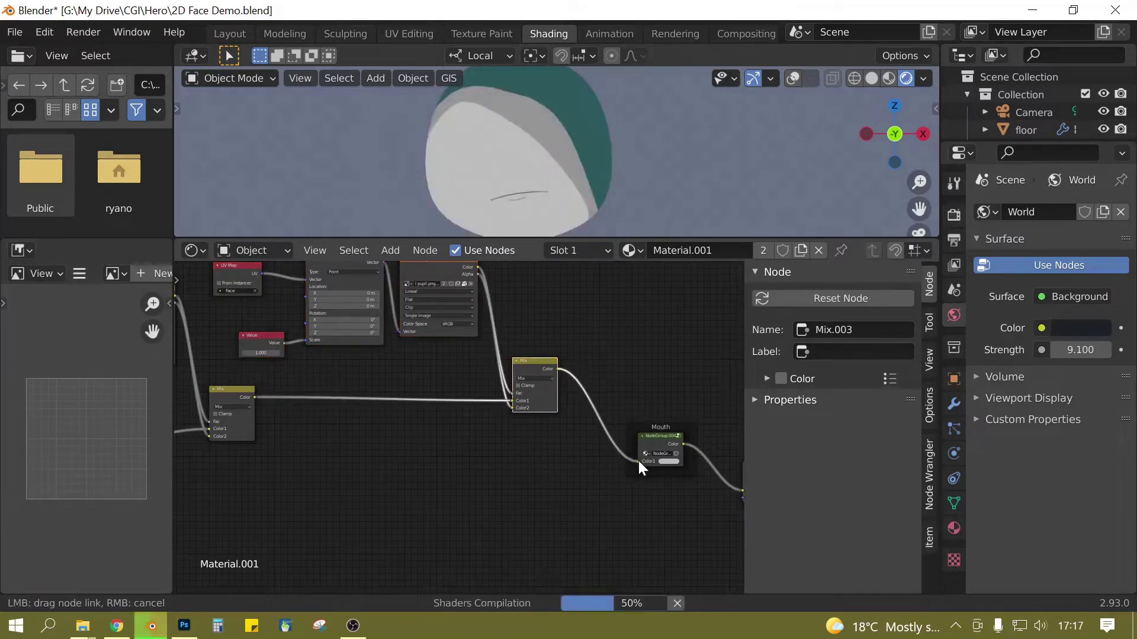
# Step: Replace l pupil.png in the duplicated image node with r pupil.png from the textures folder
pyautogui.moveTo(568, 309); pyautogui.dragTo(651, 422, button='middle')
pyautogui.scroll(1, 652, 422)
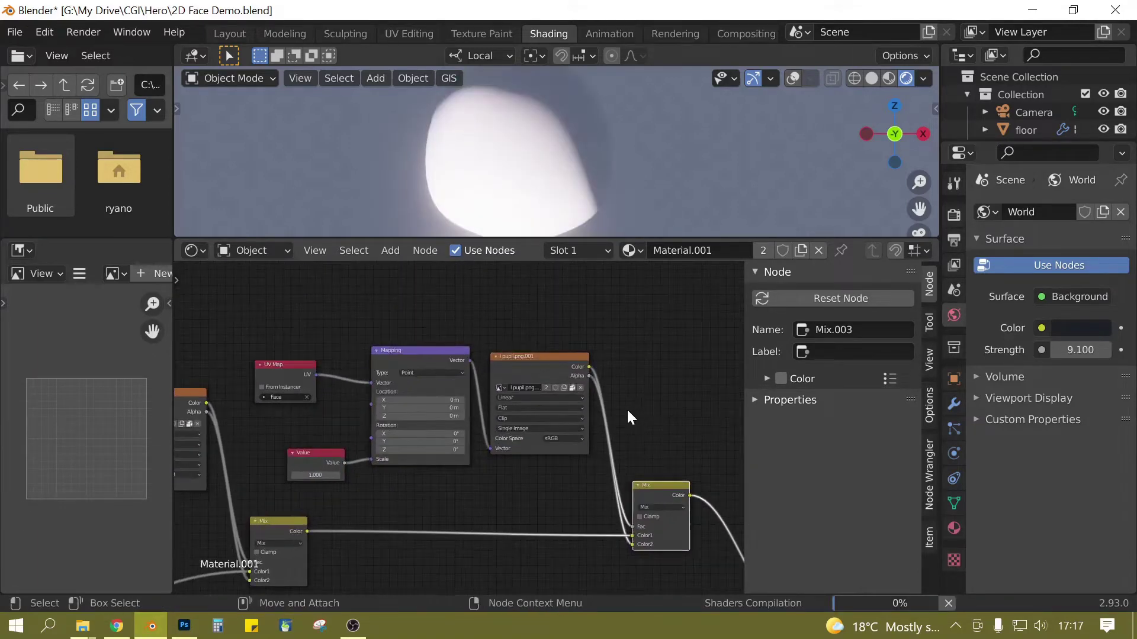
pyautogui.click(581, 388)
pyautogui.click(575, 389)
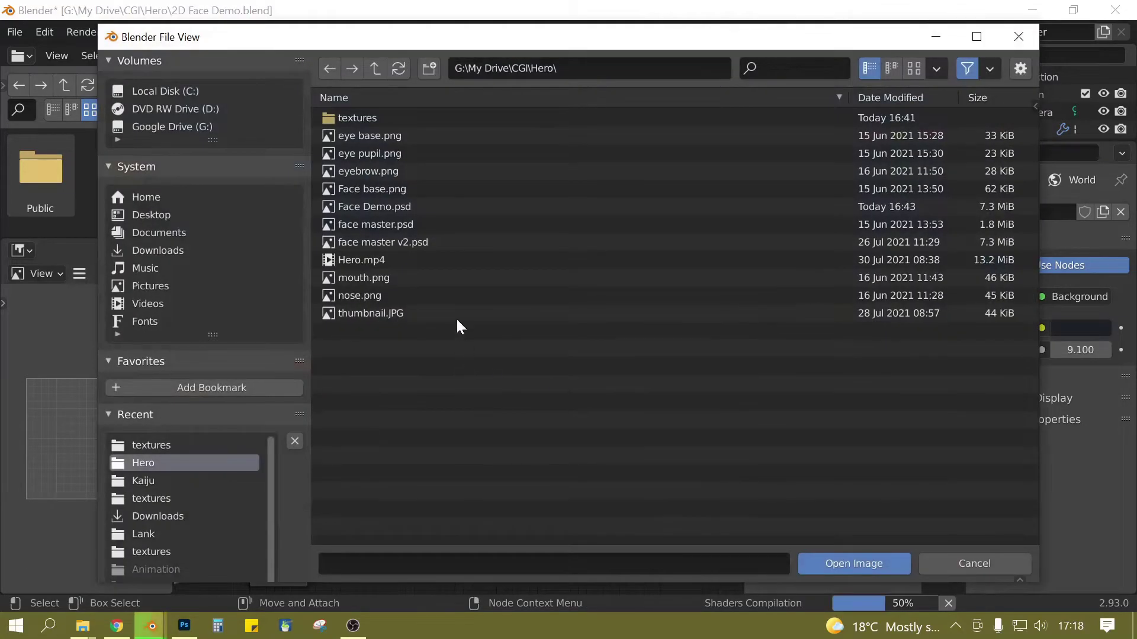
pyautogui.doubleClick(346, 116)
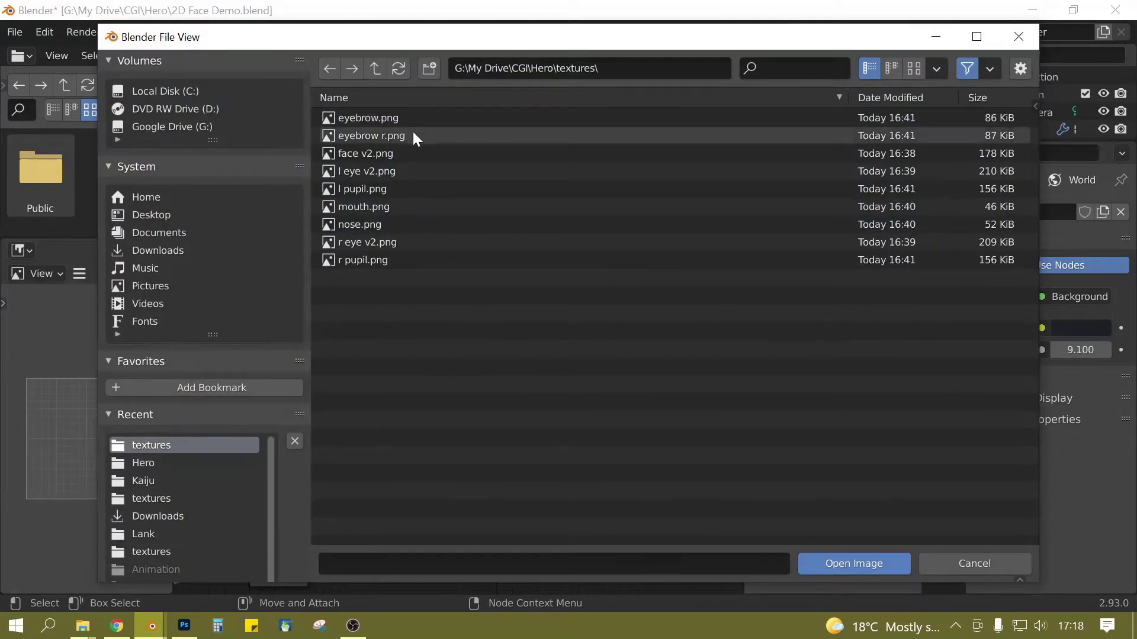
pyautogui.doubleClick(381, 258)
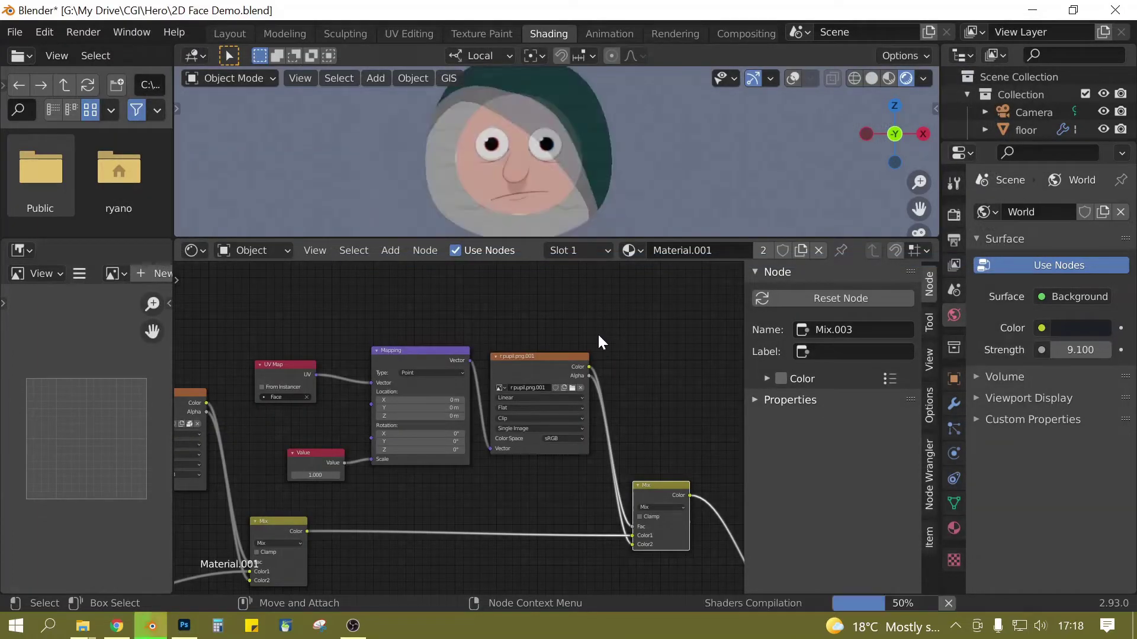
# Step: Delete the r pupil layer's own UV Map, Value and Mapping nodes
pyautogui.keyDown('ctrl'); pyautogui.hscroll(-5, 533, 349); pyautogui.keyUp('ctrl')
pyautogui.scroll(-2, 468, 356)
pyautogui.moveTo(441, 345)
pyautogui.mouseDown(button='middle')
pyautogui.moveTo(420, 346)
pyautogui.moveTo(434, 352)
pyautogui.moveTo(446, 329)
pyautogui.mouseUp(button='middle')
pyautogui.scroll(-1, 465, 317)
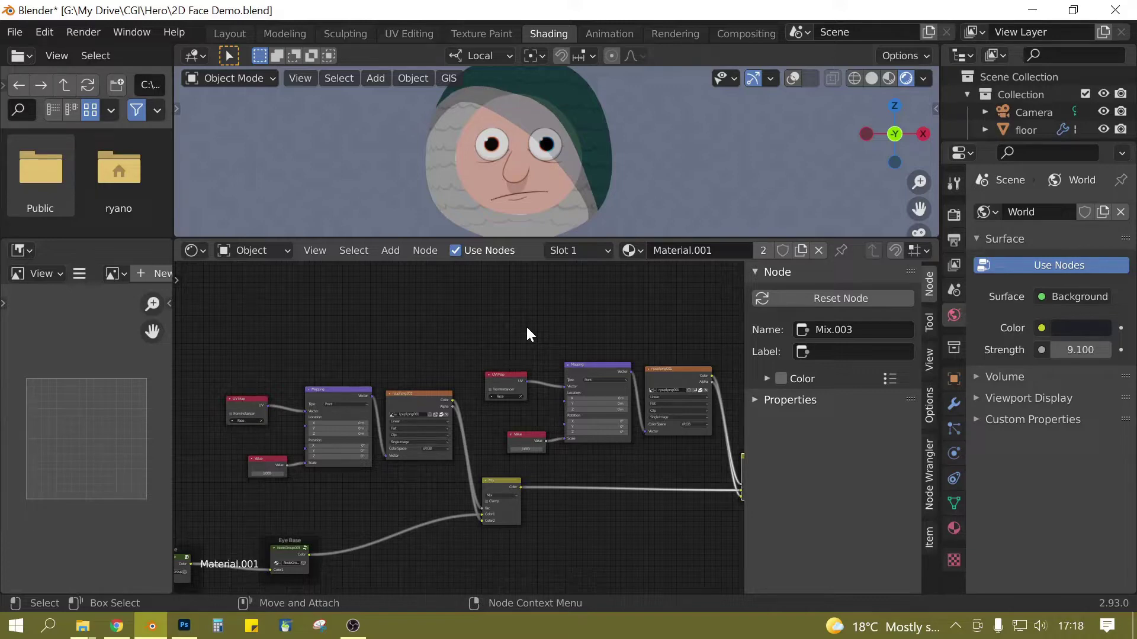
pyautogui.scroll(2, 482, 337)
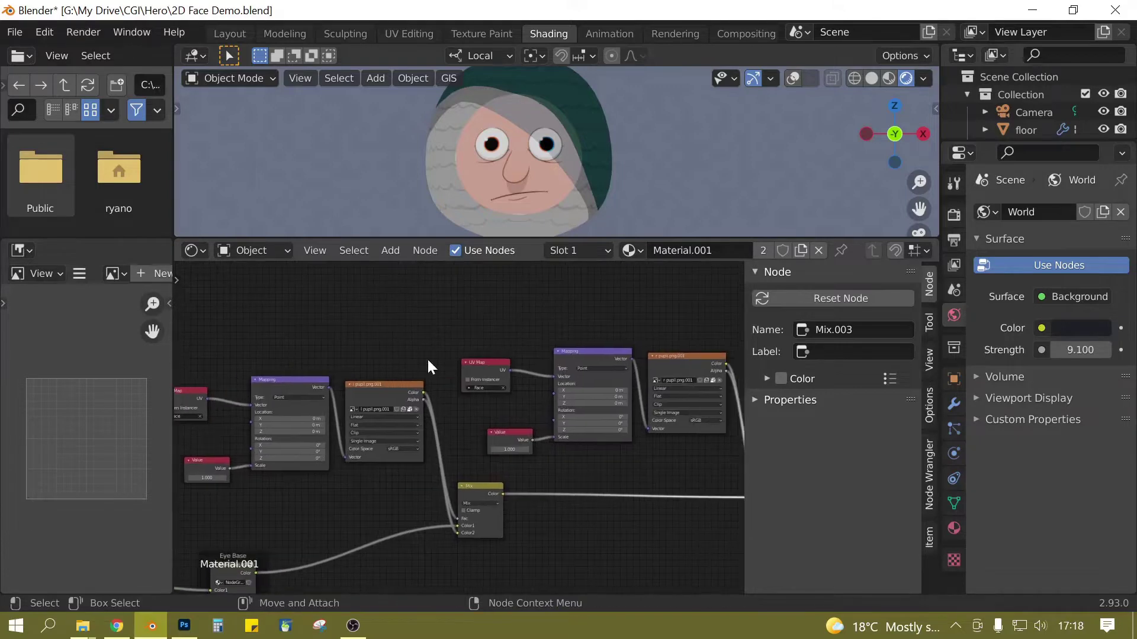
pyautogui.moveTo(463, 333); pyautogui.dragTo(624, 462)
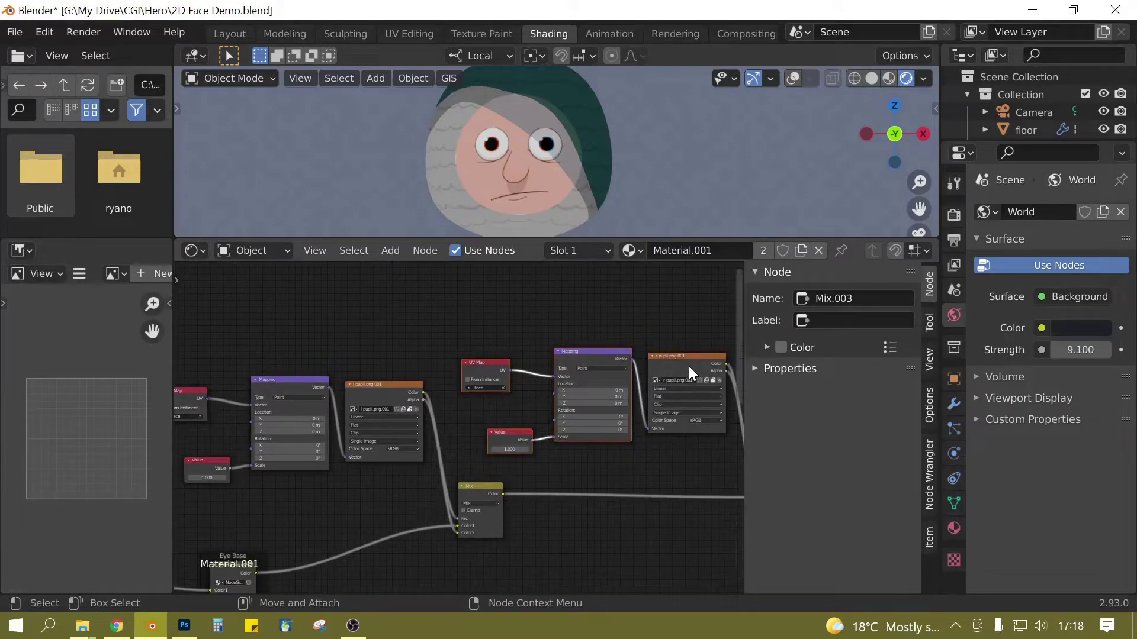
pyautogui.press('x')
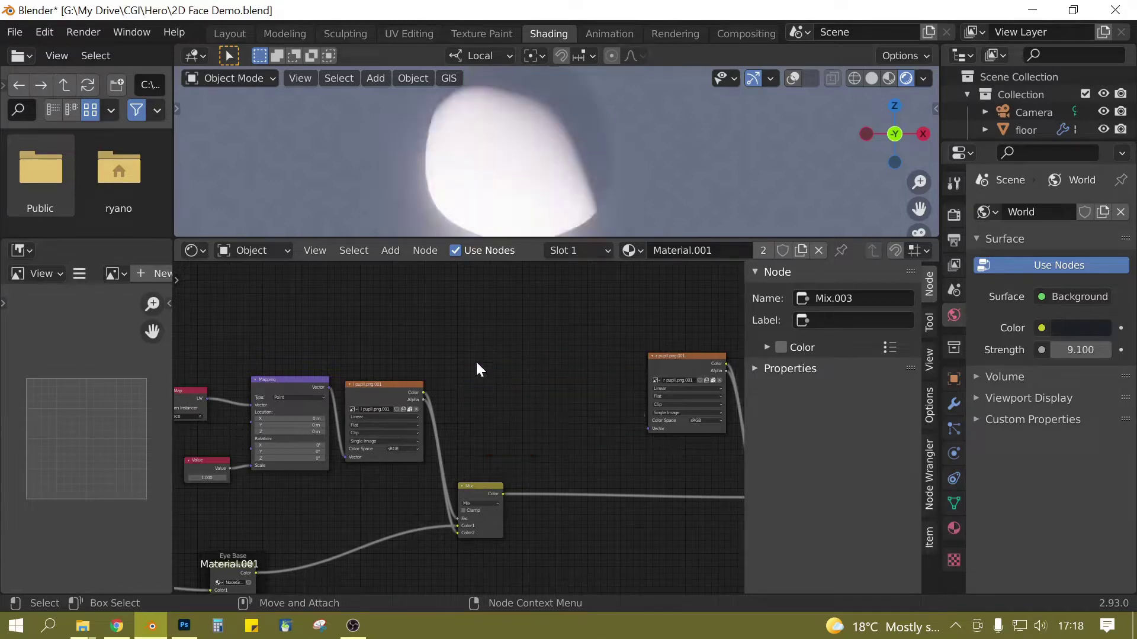
# Step: Connect the l pupil Mapping node's Vector to the r pupil image node as well, and place that image node above the l pupil one
pyautogui.moveTo(381, 387); pyautogui.dragTo(419, 388)
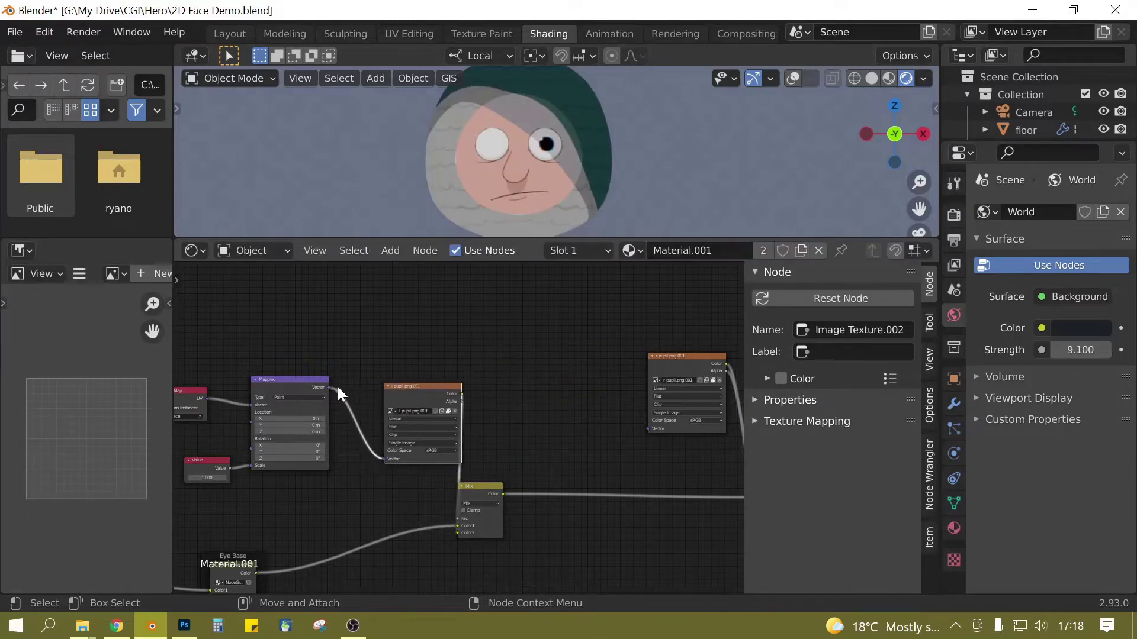
pyautogui.moveTo(327, 388); pyautogui.dragTo(651, 427)
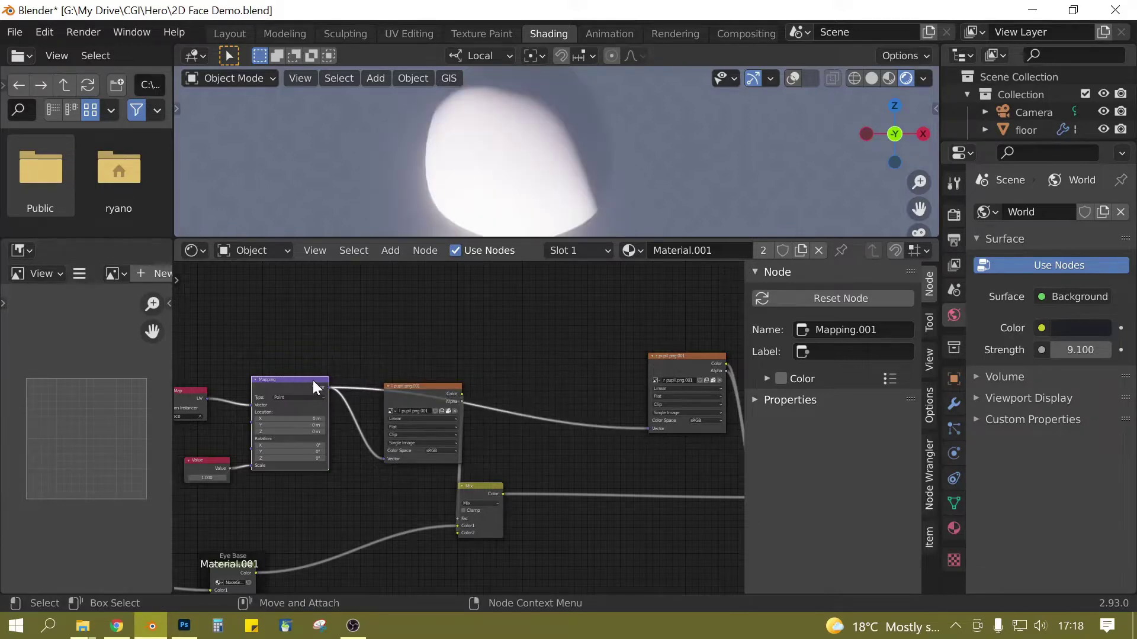
pyautogui.moveTo(388, 339); pyautogui.dragTo(453, 331, button='middle')
pyautogui.moveTo(495, 374); pyautogui.dragTo(474, 393)
pyautogui.moveTo(705, 361); pyautogui.dragTo(648, 352, button='middle')
pyautogui.moveTo(647, 353); pyautogui.dragTo(424, 310)
pyautogui.moveTo(525, 396); pyautogui.dragTo(566, 427, button='middle')
pyautogui.scroll(4, 566, 427)
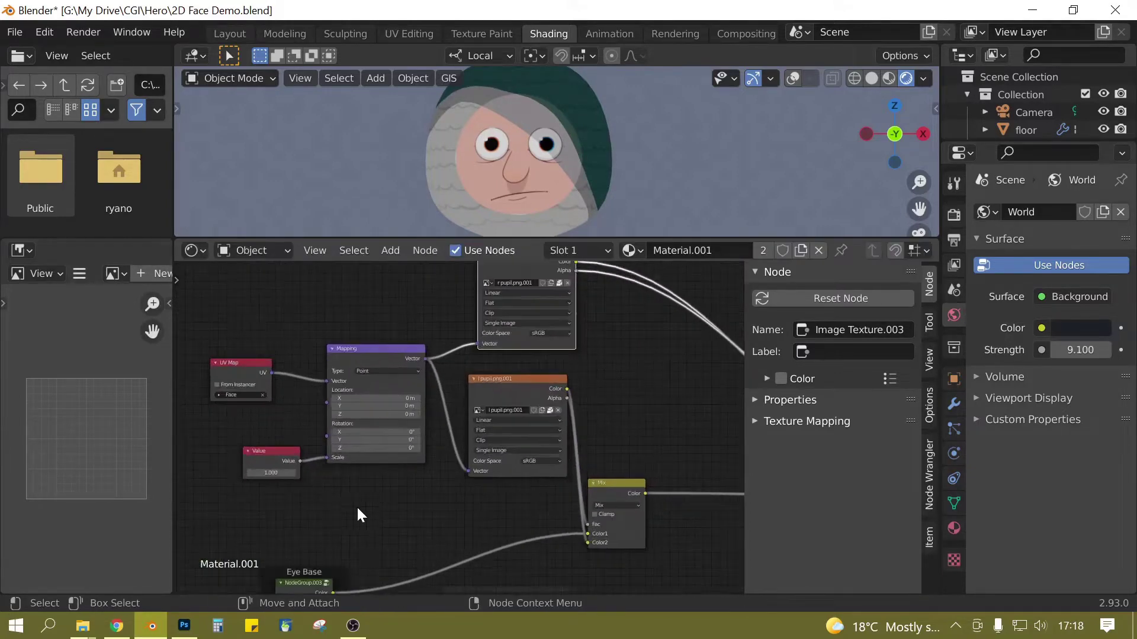
pyautogui.scroll(3, 411, 523)
pyautogui.moveTo(411, 523); pyautogui.dragTo(437, 526, button='middle')
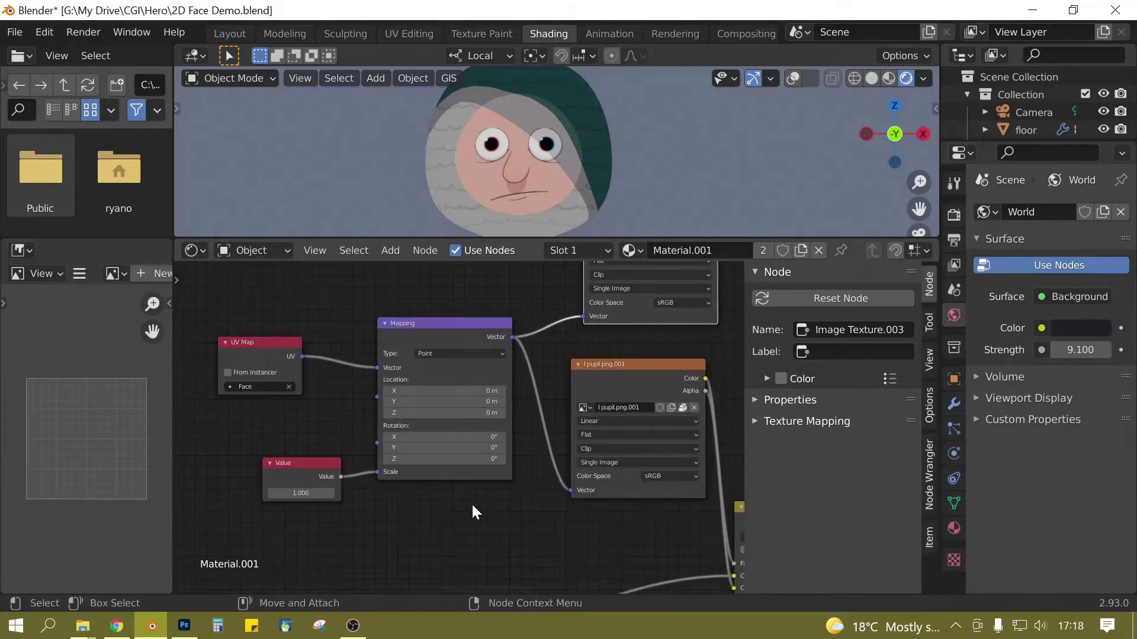
# Step: Switch to Photoshop and shift the r pupil and l pupil layers together slightly within the eyes
pyautogui.click(184, 626)
pyautogui.moveTo(943, 474); pyautogui.dragTo(951, 284)
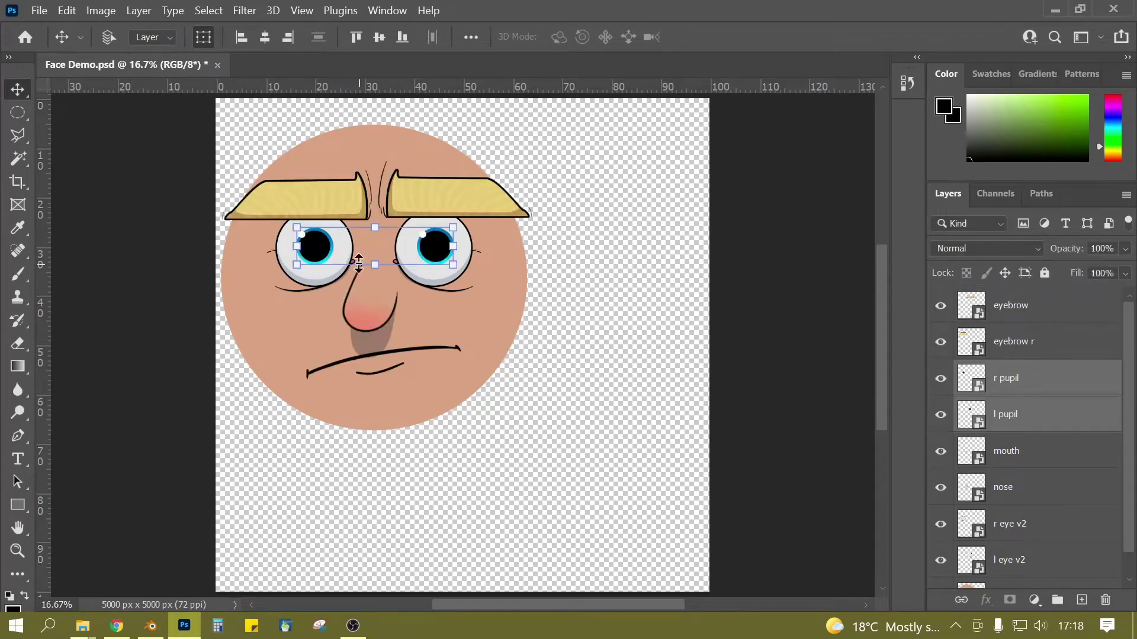
pyautogui.keyDown('alt'); pyautogui.scroll(1, 369, 274); pyautogui.keyUp('alt')
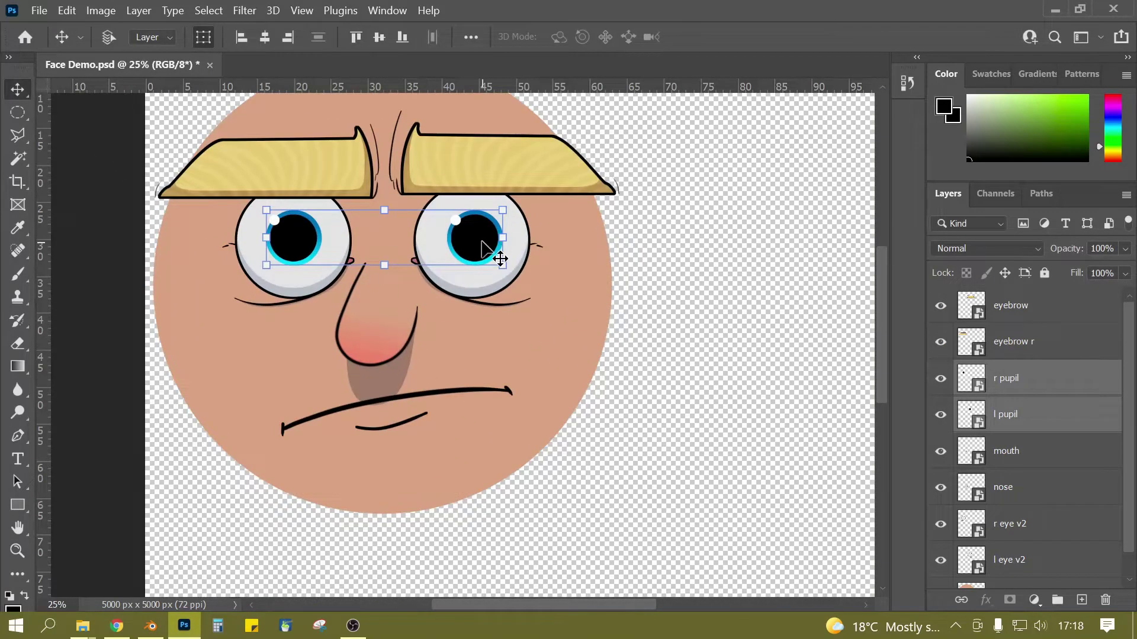
pyautogui.moveTo(483, 252)
pyautogui.mouseDown()
pyautogui.moveTo(456, 252)
pyautogui.moveTo(497, 261)
pyautogui.moveTo(514, 243)
pyautogui.moveTo(473, 237)
pyautogui.moveTo(508, 248)
pyautogui.moveTo(471, 247)
pyautogui.moveTo(498, 259)
pyautogui.moveTo(460, 243)
pyautogui.moveTo(507, 246)
pyautogui.moveTo(479, 248)
pyautogui.mouseUp()
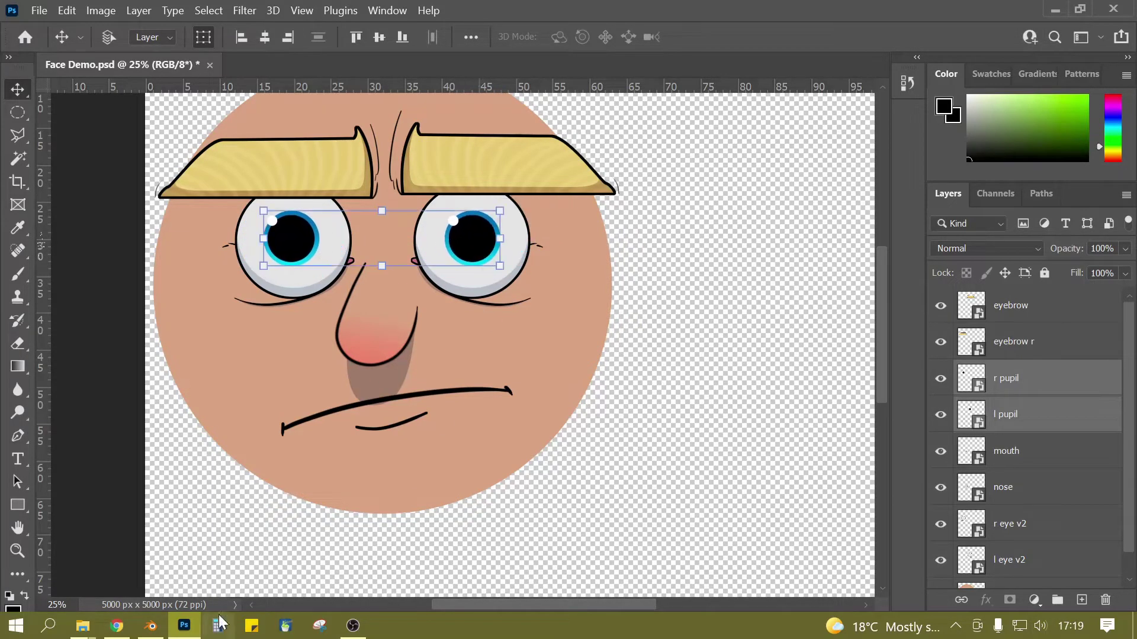
# Step: Switch back to Blender and add a driver to the Location X value of the shared pupil Mapping node
pyautogui.click(152, 626)
pyautogui.scroll(4, 521, 486)
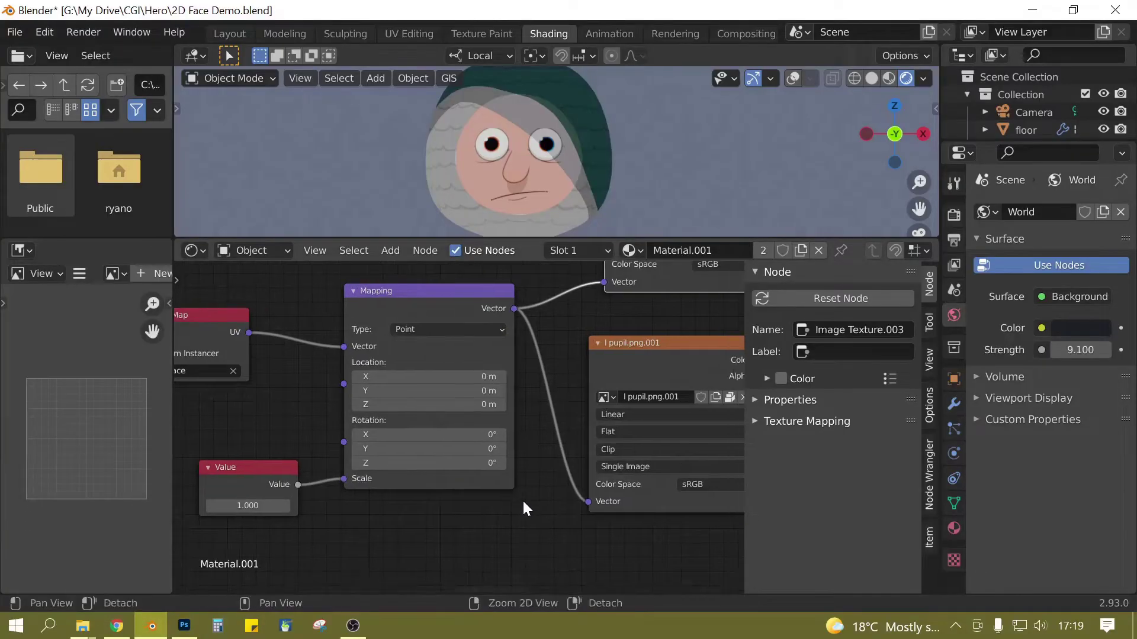
pyautogui.scroll(2, 531, 474)
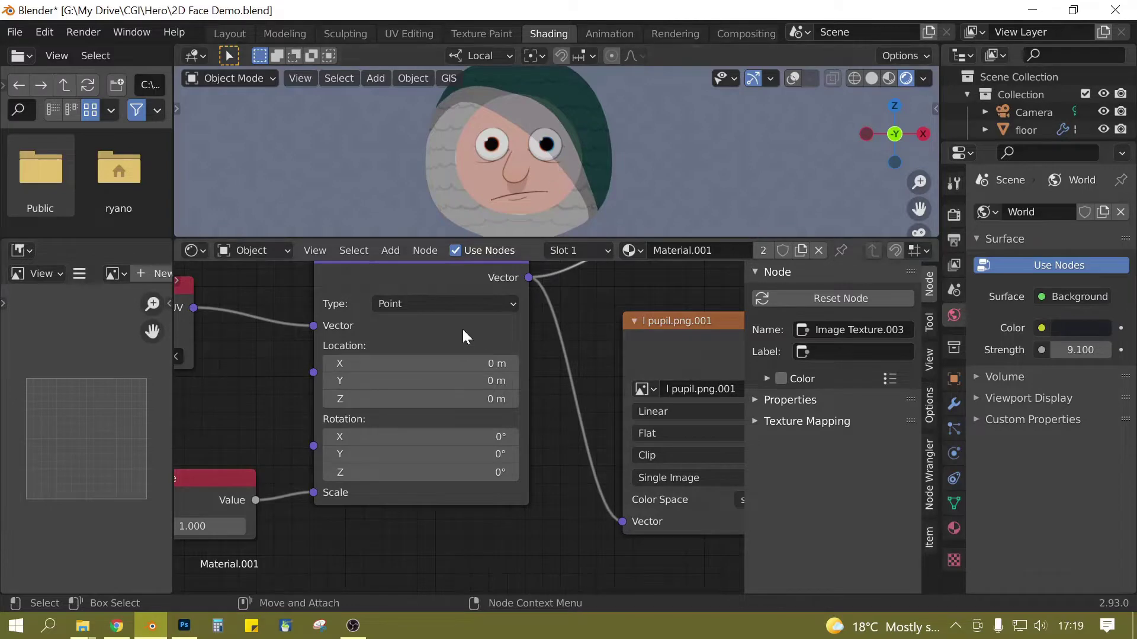
pyautogui.moveTo(425, 363)
pyautogui.mouseDown()
pyautogui.moveTo(450, 363)
pyautogui.moveTo(428, 363)
pyautogui.moveTo(422, 380)
pyautogui.moveTo(432, 380)
pyautogui.moveTo(423, 378)
pyautogui.mouseUp()
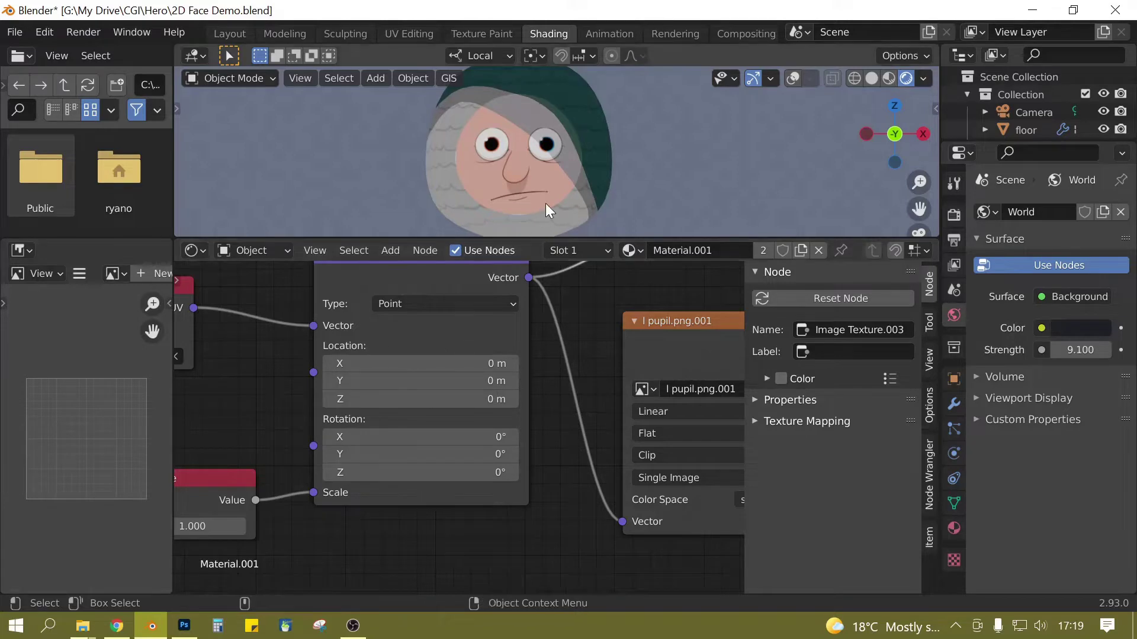
pyautogui.scroll(-3, 545, 204)
pyautogui.scroll(-4, 543, 429)
pyautogui.scroll(3, 506, 527)
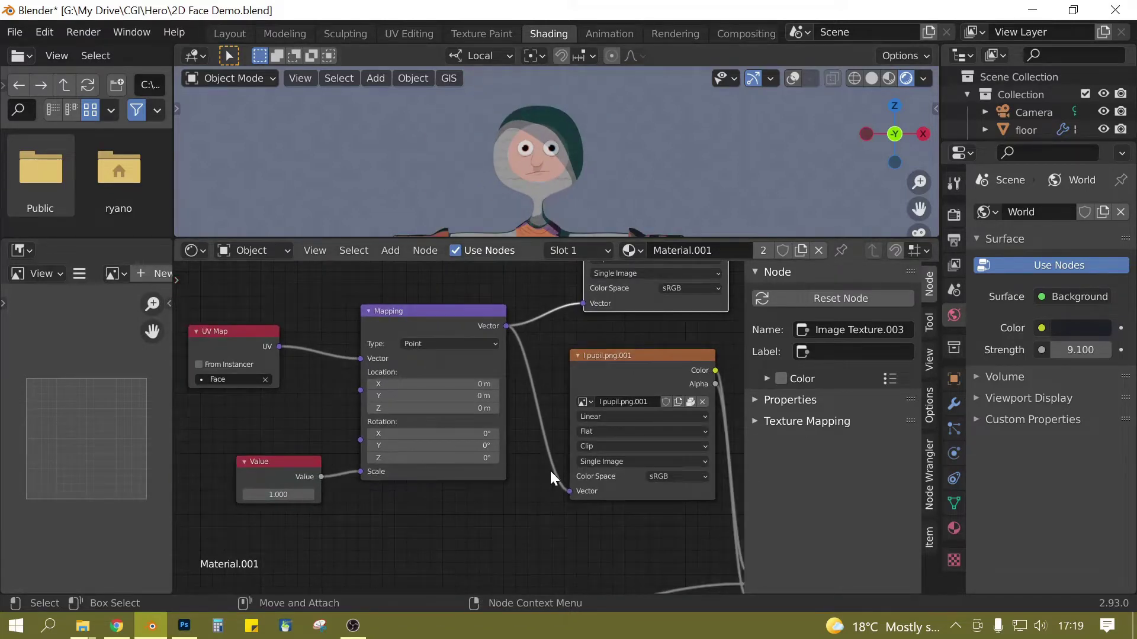
pyautogui.scroll(2, 549, 467)
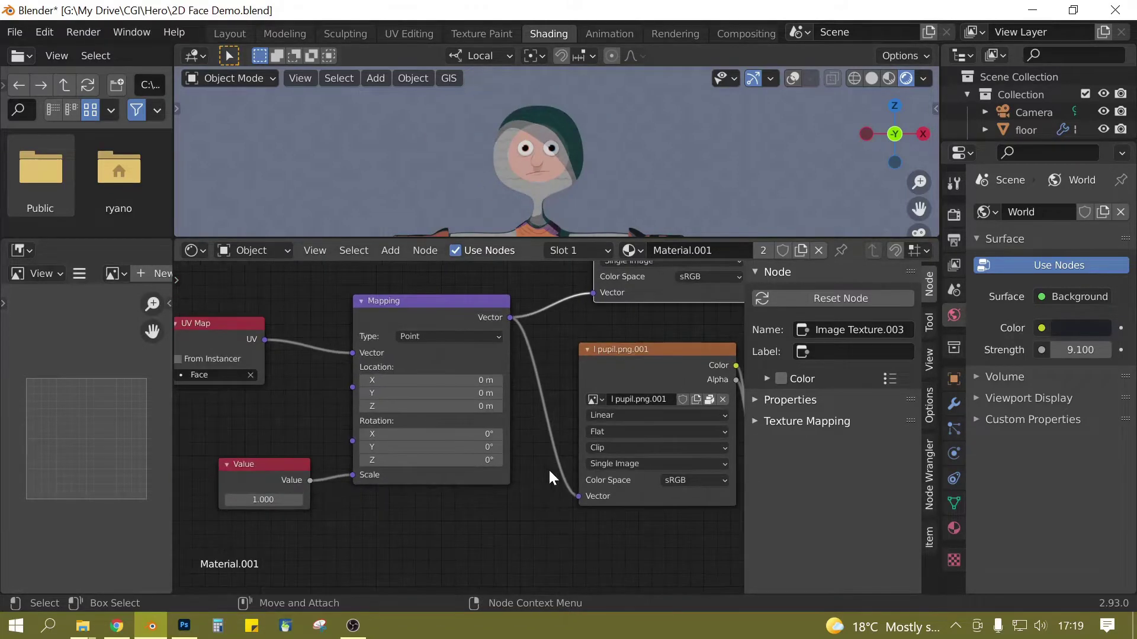
pyautogui.rightClick(425, 379)
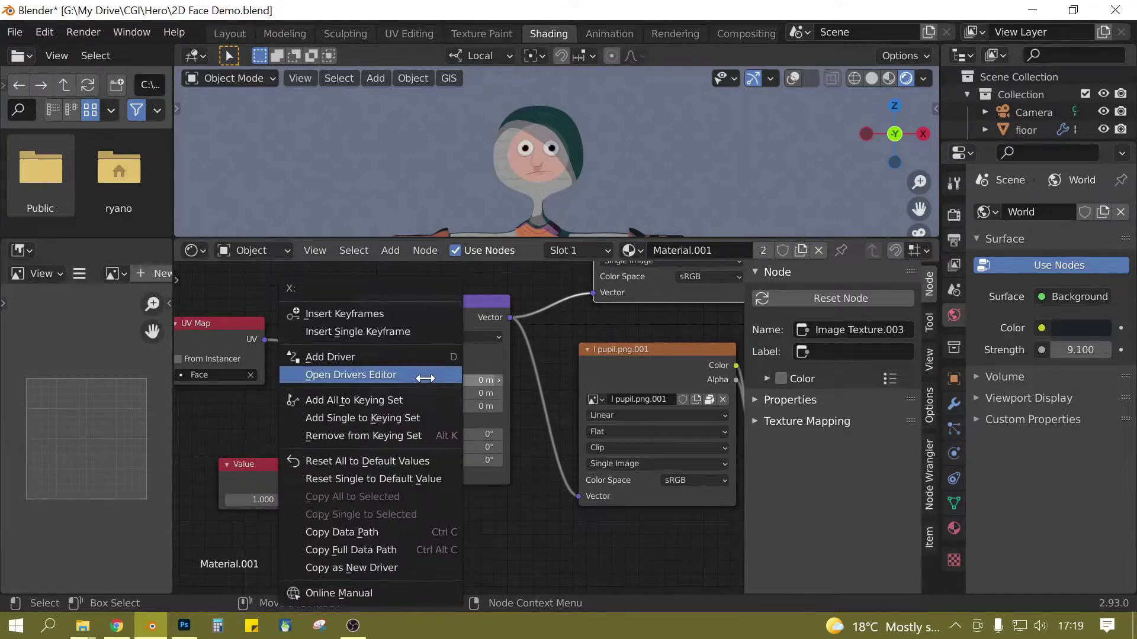
pyautogui.click(374, 357)
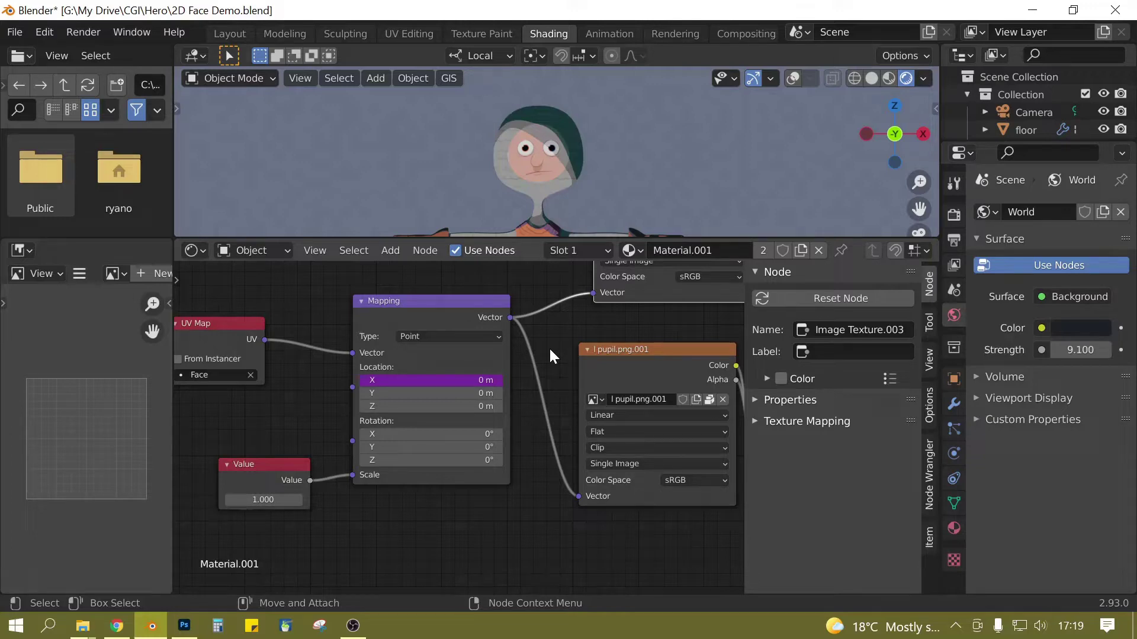
pyautogui.click(429, 380)
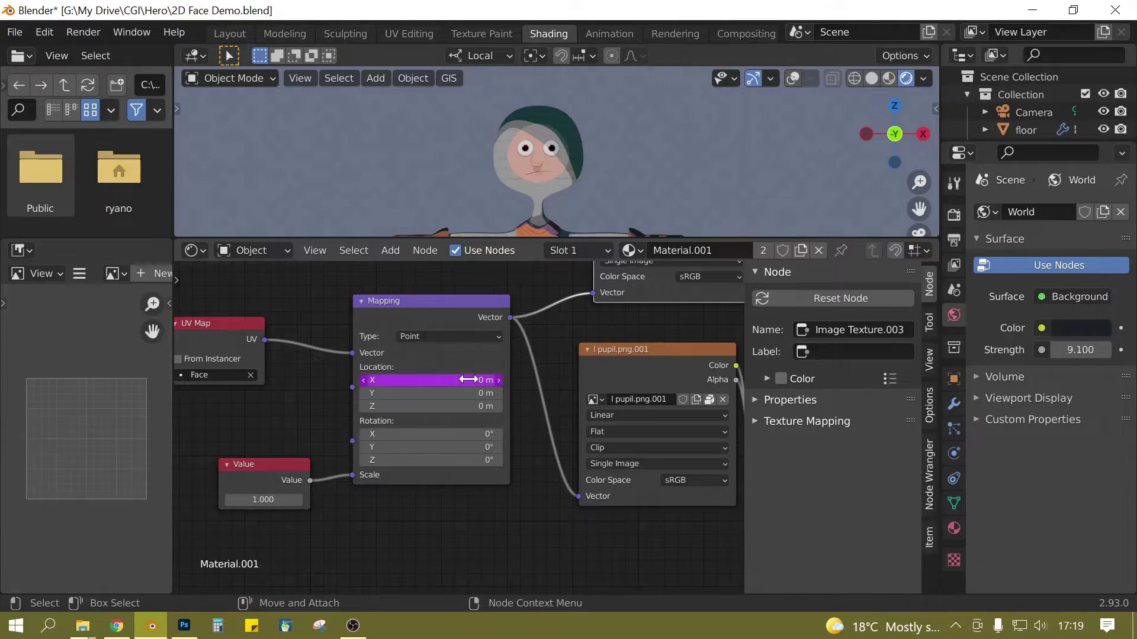
pyautogui.press('Return')
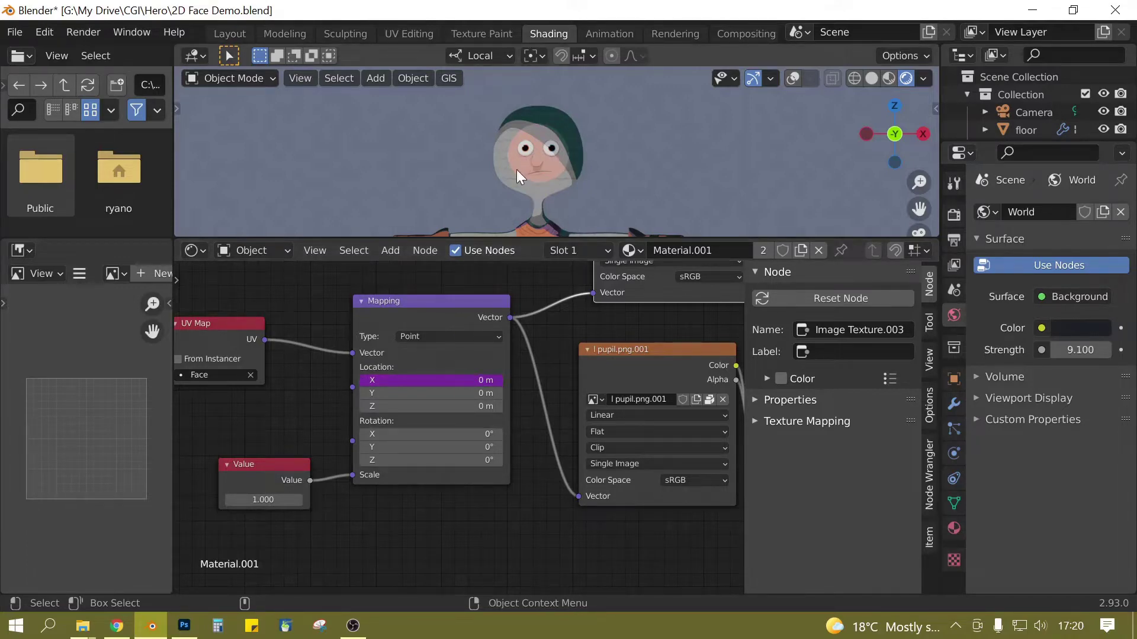
# Step: Switch to the Layout workspace and open the character's Armature in Edit Mode
pyautogui.click(230, 34)
pyautogui.moveTo(543, 296)
pyautogui.mouseDown(button='middle')
pyautogui.moveTo(508, 379)
pyautogui.moveTo(604, 149)
pyautogui.mouseUp(button='middle')
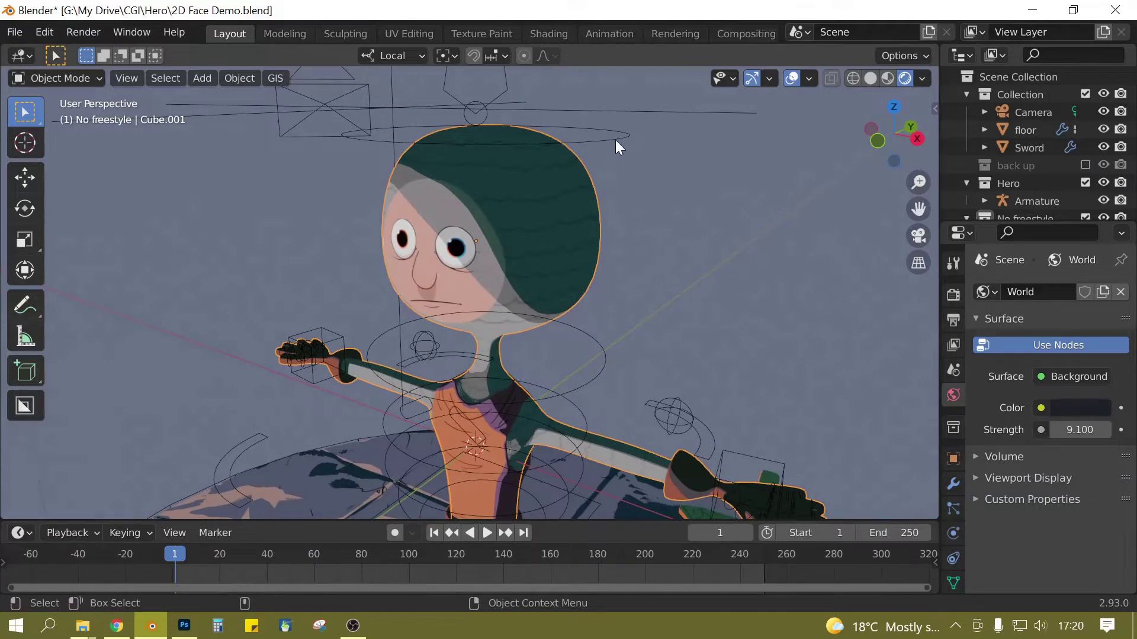
pyautogui.click(615, 141)
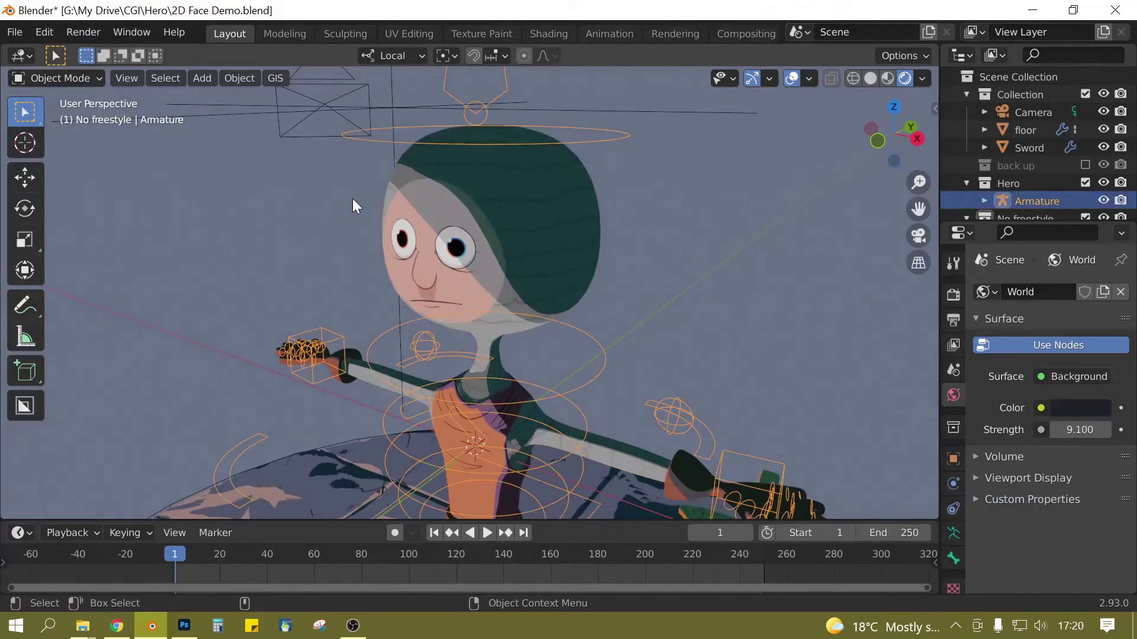
pyautogui.press('Tab')
# Step: Extrude a new bone upward from the tip of the Ctrl_Head bone on top of the head
pyautogui.scroll(-2, 410, 303)
pyautogui.moveTo(411, 303); pyautogui.dragTo(383, 302, button='middle')
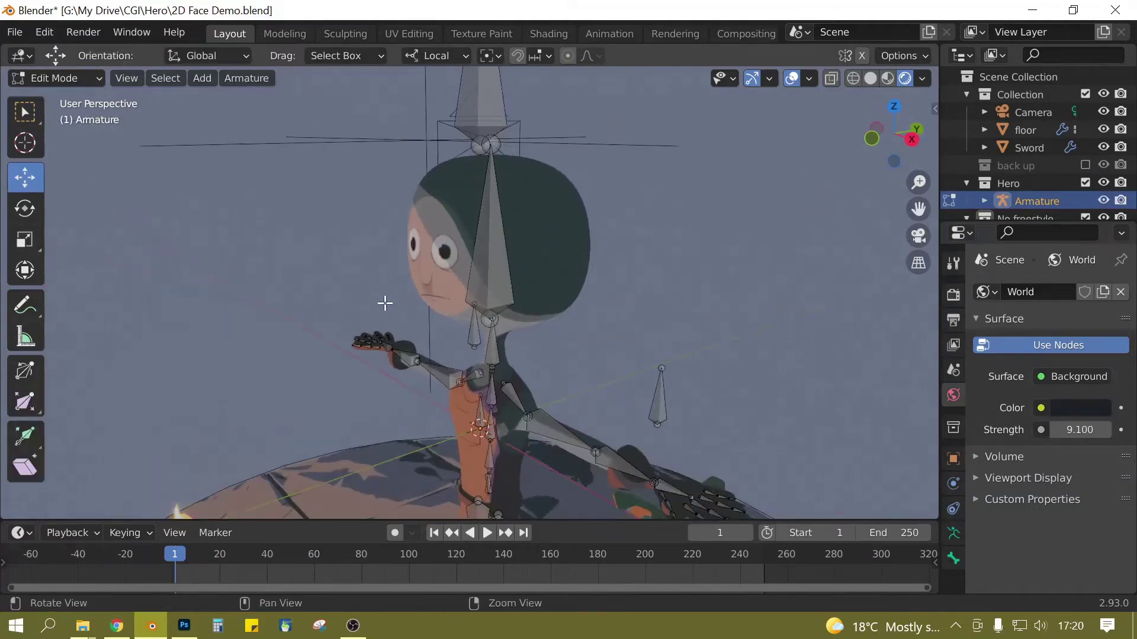
pyautogui.scroll(3, 379, 338)
pyautogui.moveTo(371, 376); pyautogui.dragTo(431, 279, button='middle')
pyautogui.click(483, 177)
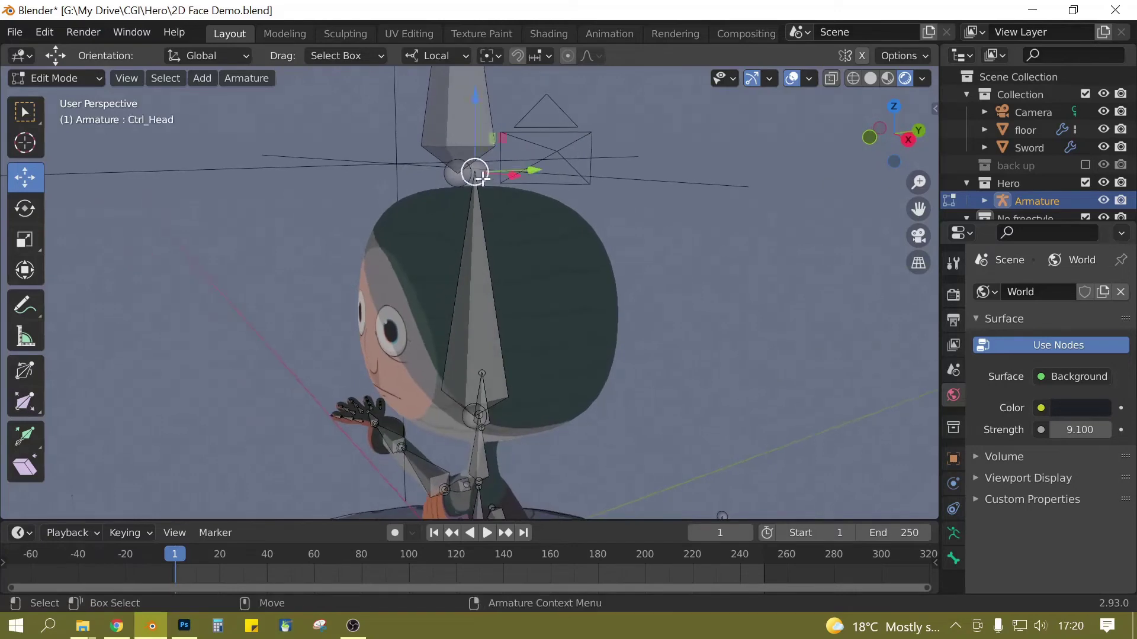
pyautogui.scroll(-3, 476, 178)
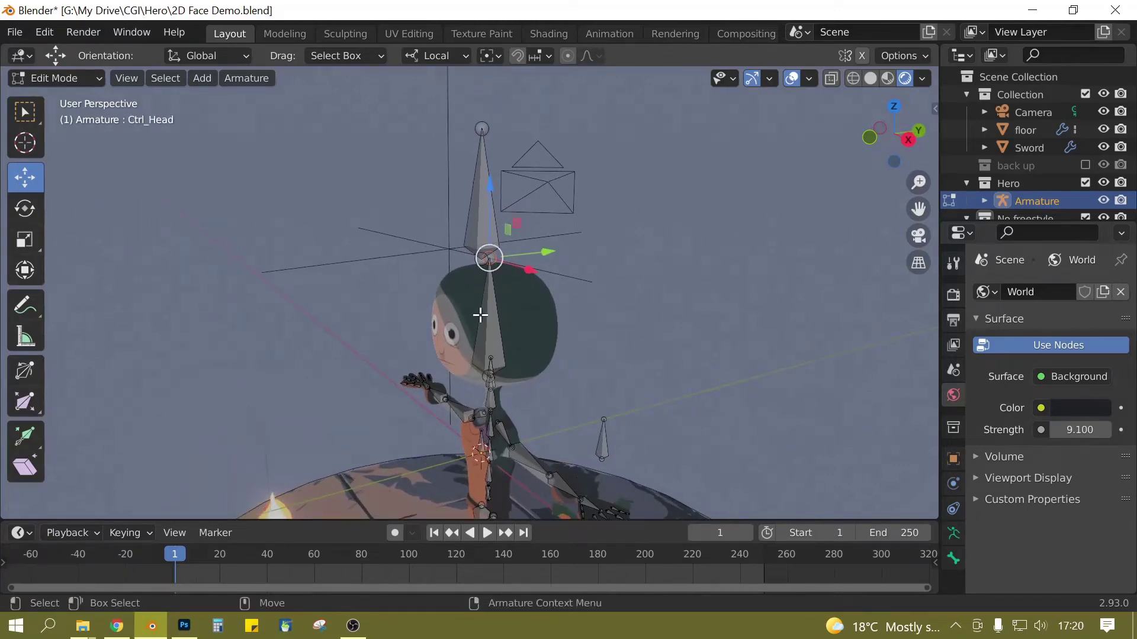
pyautogui.hotkey('shift', 'space')
pyautogui.press('e')
pyautogui.moveTo(490, 186); pyautogui.dragTo(507, 131)
pyautogui.hotkey('ctrl', 'z')
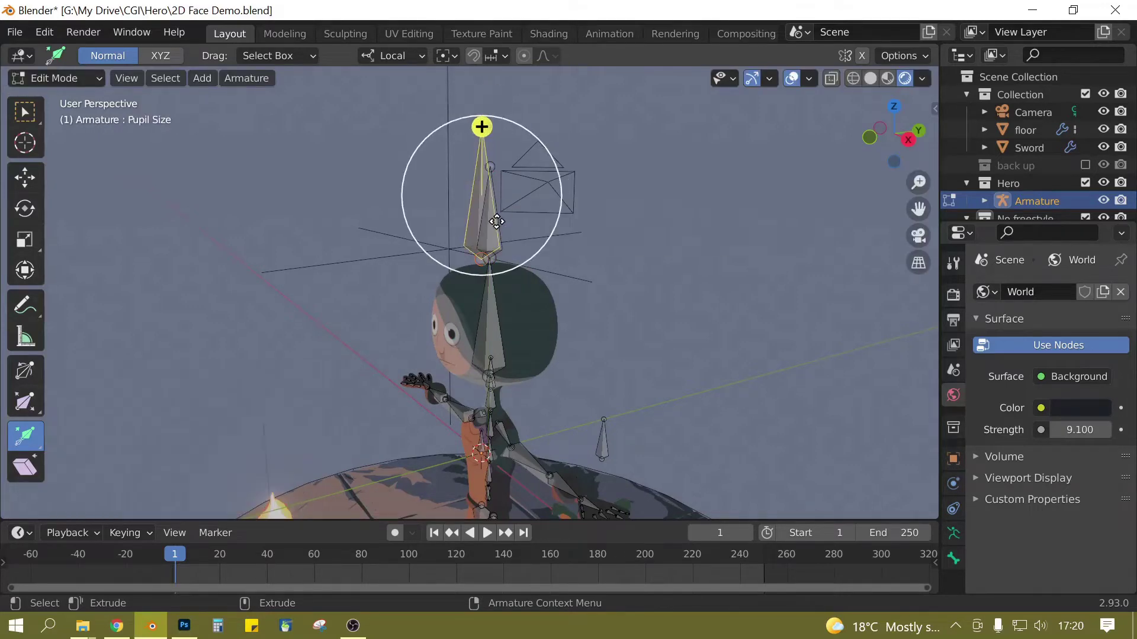
# Step: Restore the new bone extruded from Ctrl_Head and disconnect it from its parent
pyautogui.hotkey('ctrl', 'shift', 'z')
pyautogui.moveTo(508, 254); pyautogui.dragTo(538, 264, button='middle')
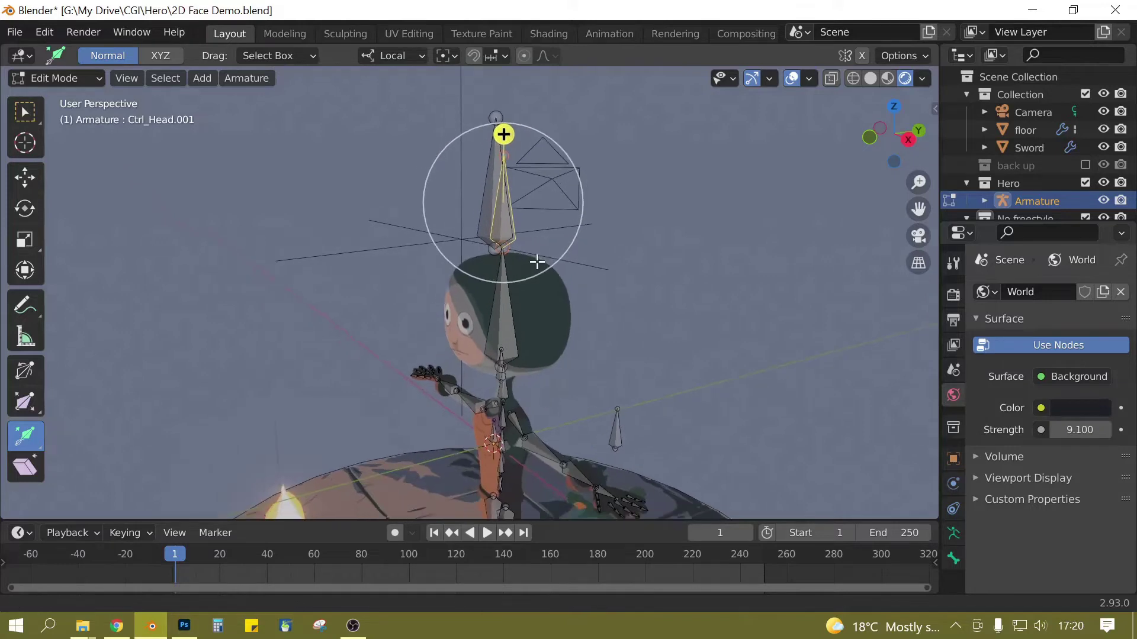
pyautogui.click(953, 555)
pyautogui.scroll(-6, 989, 451)
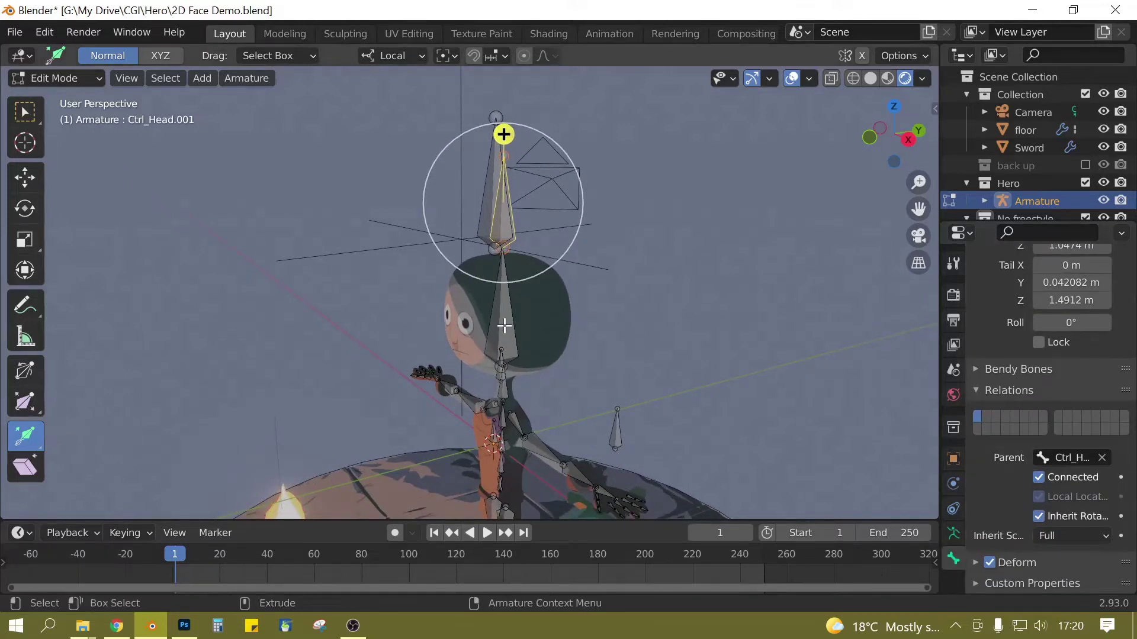
pyautogui.click(1039, 479)
# Step: Move the new bone about -0.35 m along Y and about -0.34 m along Z, placing it in front of the face
pyautogui.hotkey('shift', 'space')
pyautogui.press('g')
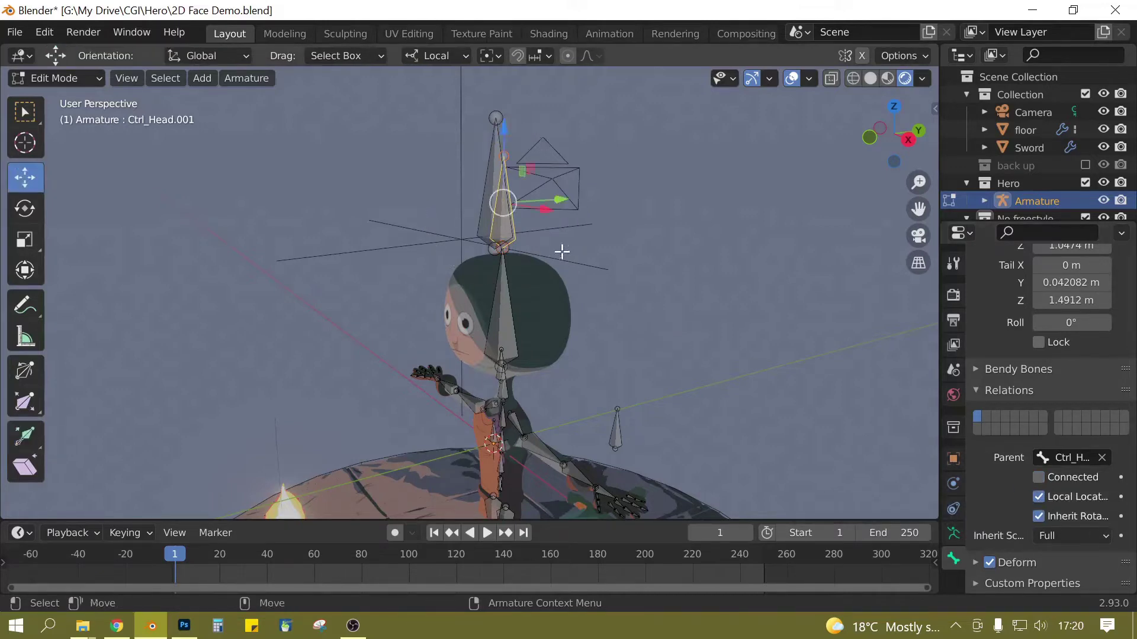
pyautogui.moveTo(562, 202); pyautogui.dragTo(496, 213)
pyautogui.moveTo(496, 213); pyautogui.dragTo(565, 275, button='middle')
pyautogui.press('KP_1')
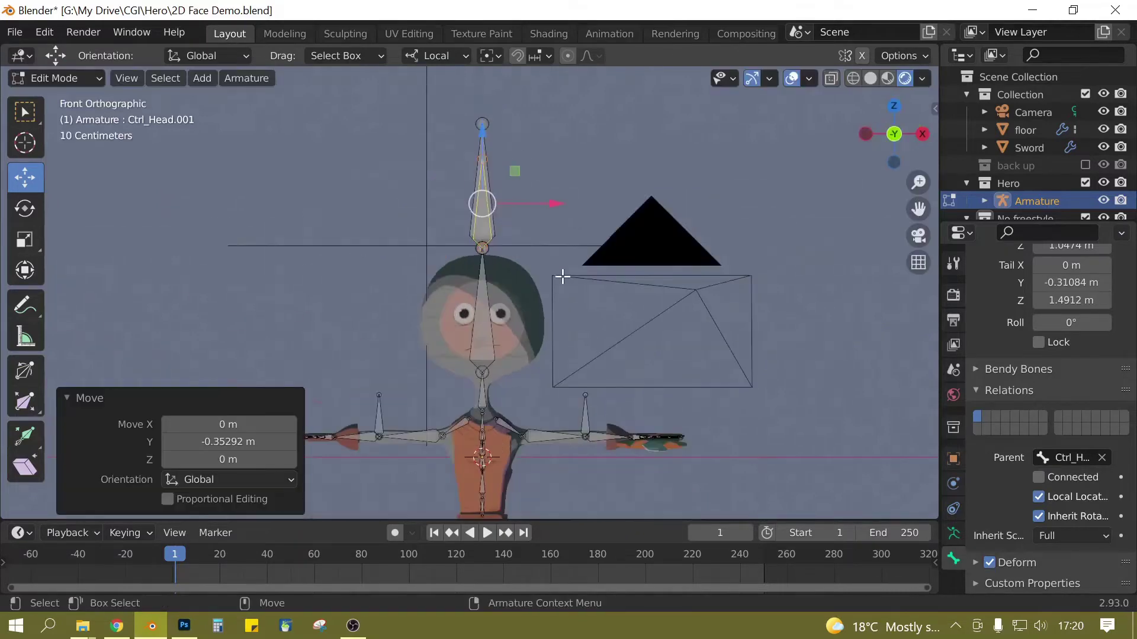
pyautogui.scroll(4, 540, 211)
pyautogui.scroll(-2, 485, 89)
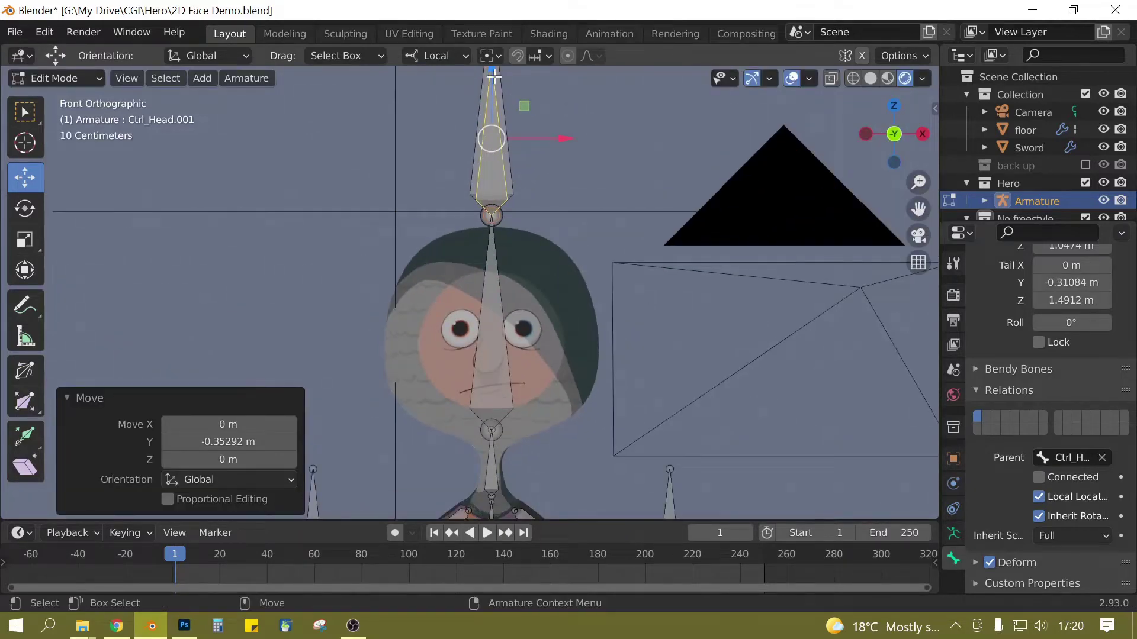
pyautogui.moveTo(494, 76); pyautogui.dragTo(499, 196)
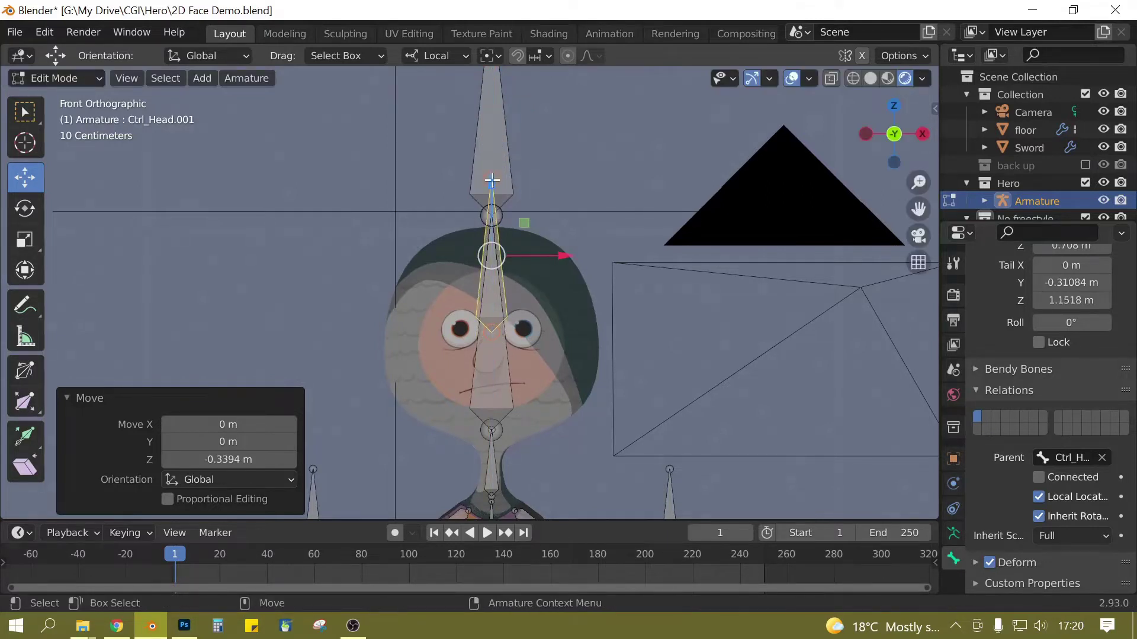
pyautogui.click(499, 182)
pyautogui.click(540, 196)
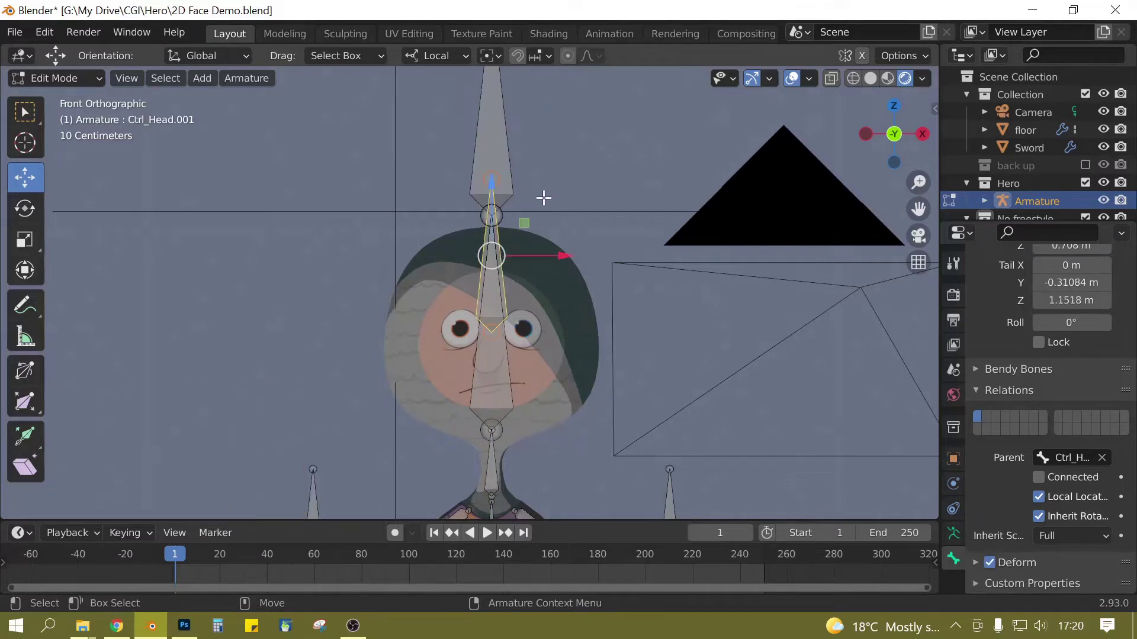
# Step: Shorten the new bone by lowering its tip about 0.31 m along Z
pyautogui.moveTo(541, 195); pyautogui.dragTo(448, 185, button='middle')
pyautogui.click(452, 166)
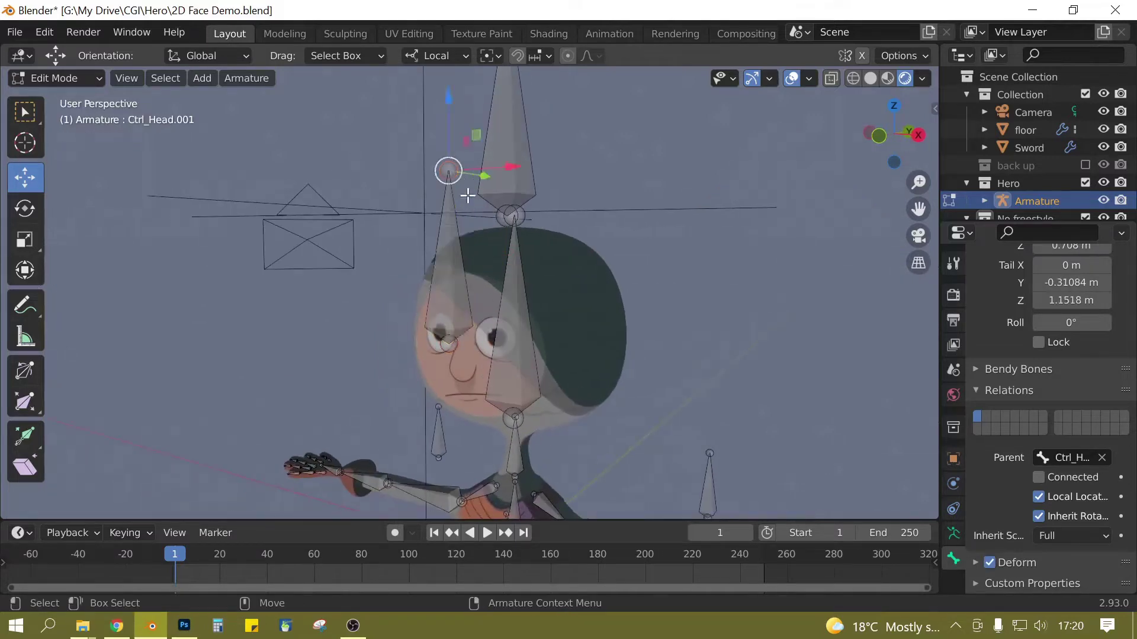
pyautogui.press('KP_1')
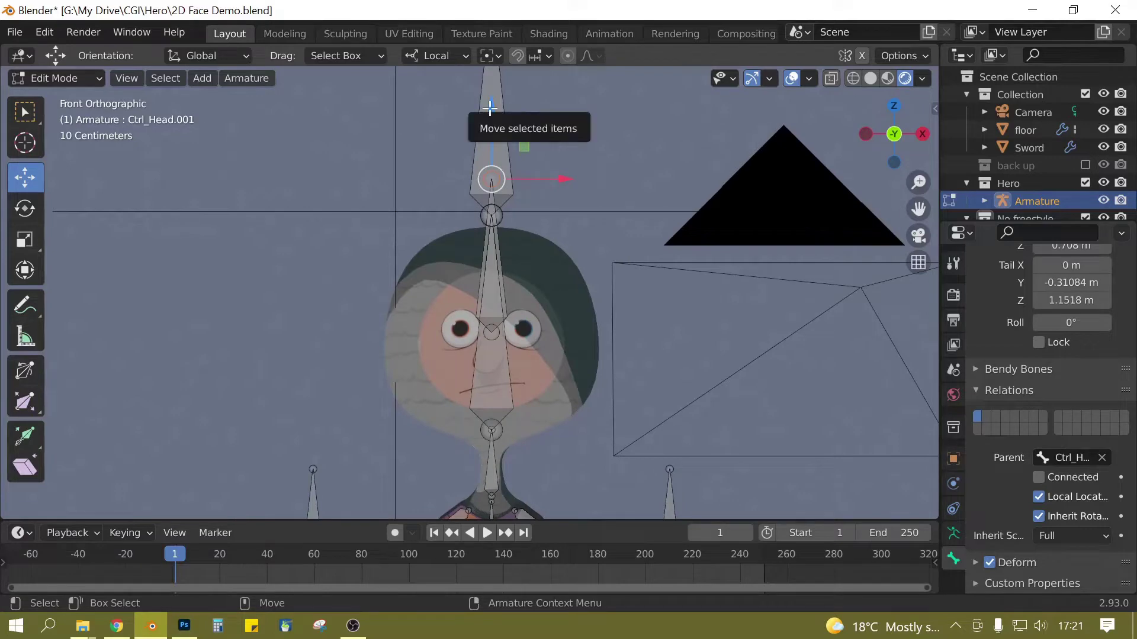
pyautogui.moveTo(491, 116); pyautogui.dragTo(507, 278)
pyautogui.scroll(-4, 583, 332)
pyautogui.moveTo(583, 332); pyautogui.dragTo(444, 305, button='middle')
pyautogui.scroll(5, 439, 386)
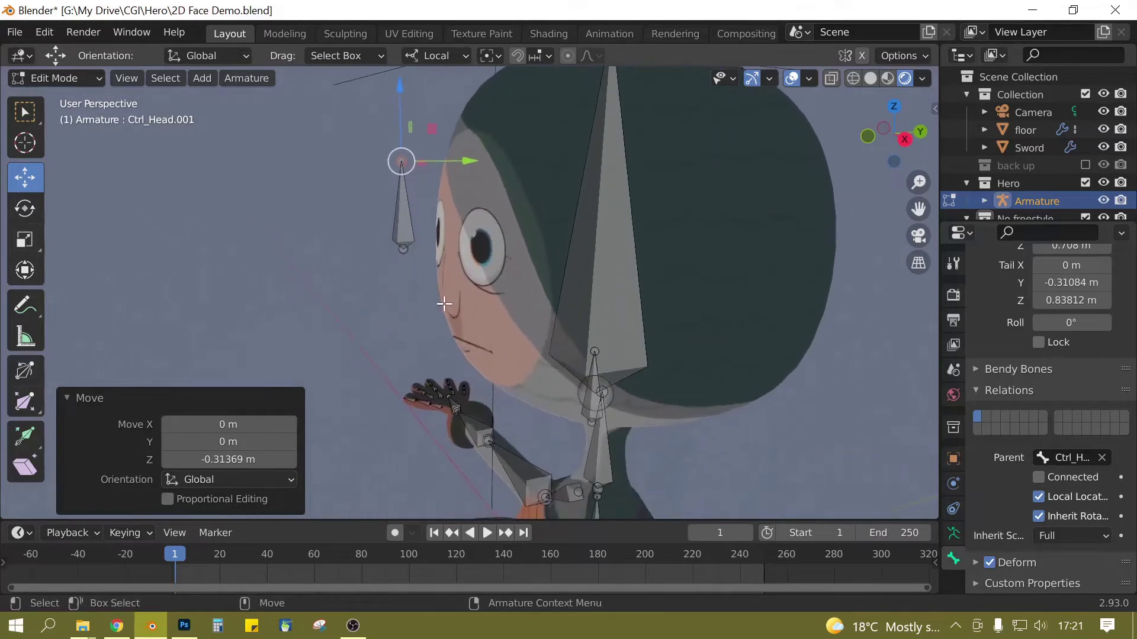
pyautogui.scroll(-2, 444, 304)
pyautogui.moveTo(444, 305)
pyautogui.keyDown('alt'); pyautogui.mouseDown()
pyautogui.moveTo(465, 287)
pyautogui.moveTo(429, 287)
pyautogui.mouseUp(); pyautogui.keyUp('alt')
# Step: Rename the new bone in front of the face as Eye control
pyautogui.click(435, 254)
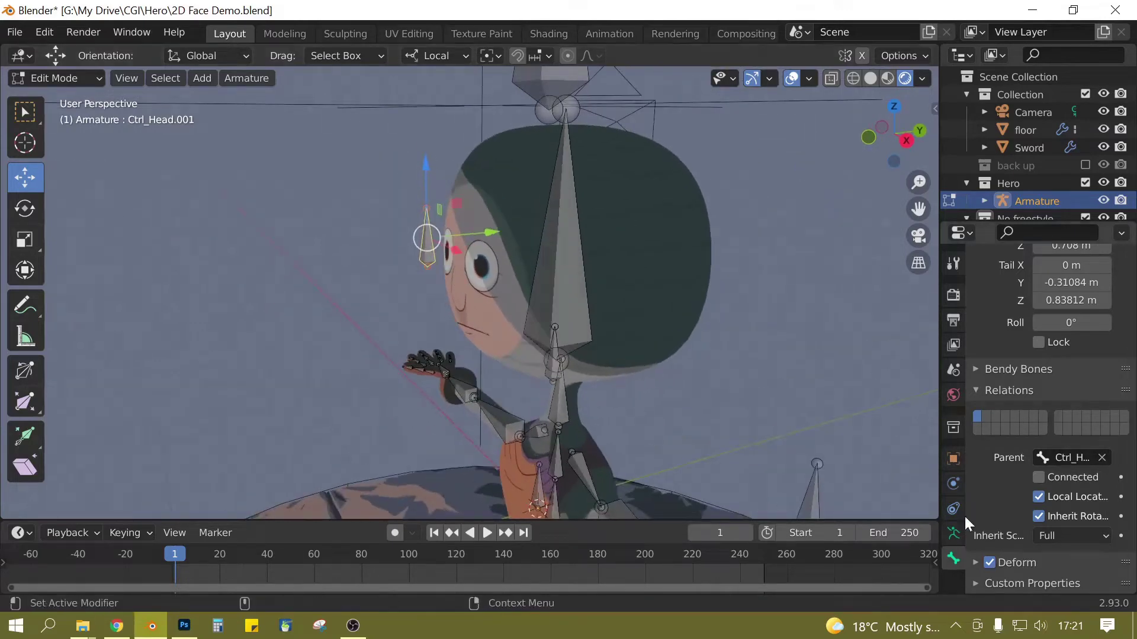
pyautogui.scroll(6, 1033, 329)
pyautogui.click(1067, 293)
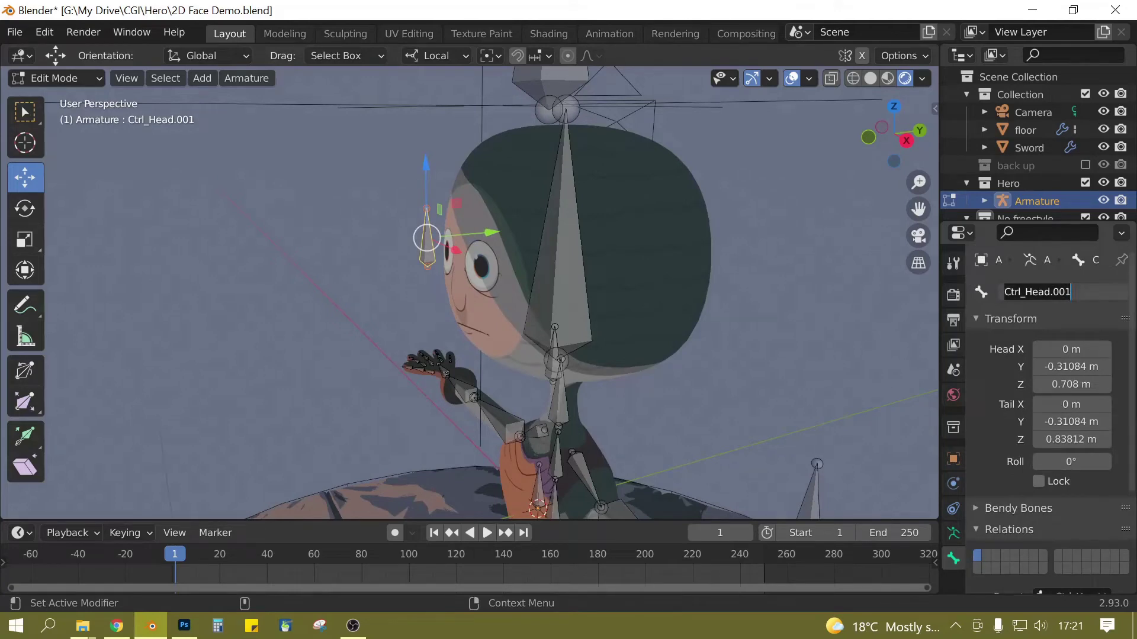
pyautogui.write('Pupil')
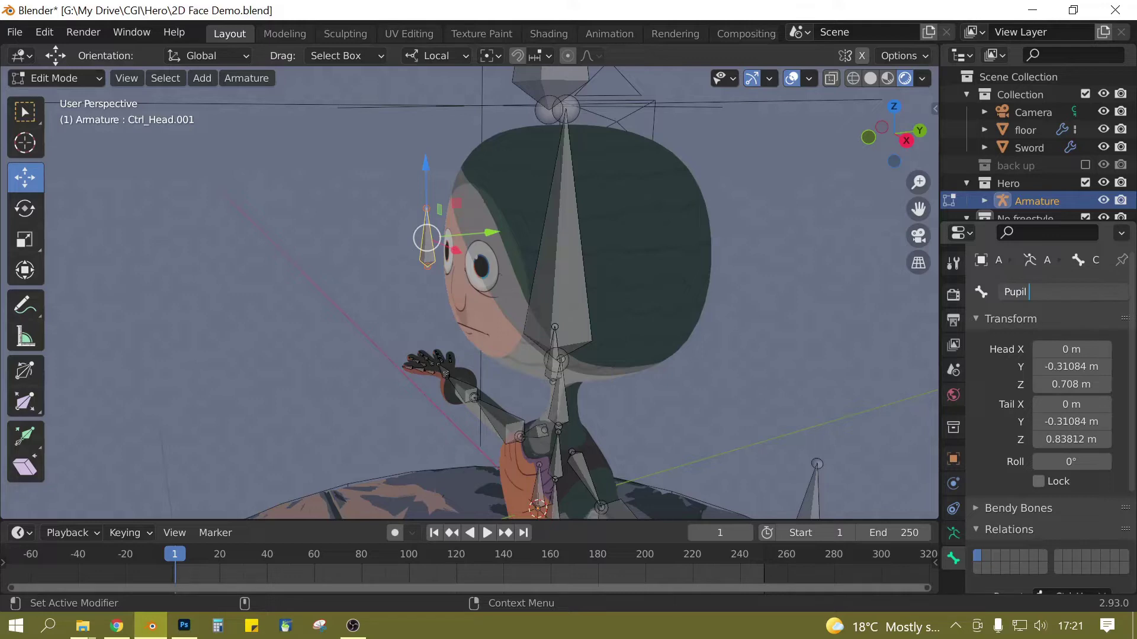
pyautogui.write(' C')
pyautogui.write('Eye control')
pyautogui.press('Return')
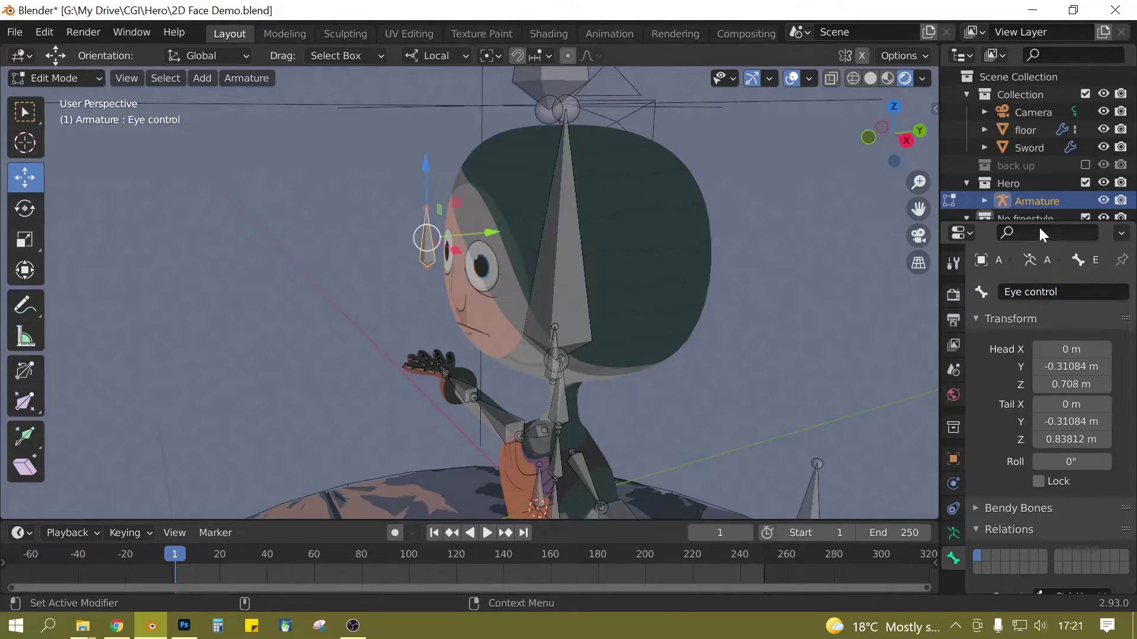
# Step: Turn off Deform for the Eye control bone and return the armature to Object Mode
pyautogui.click(84, 76)
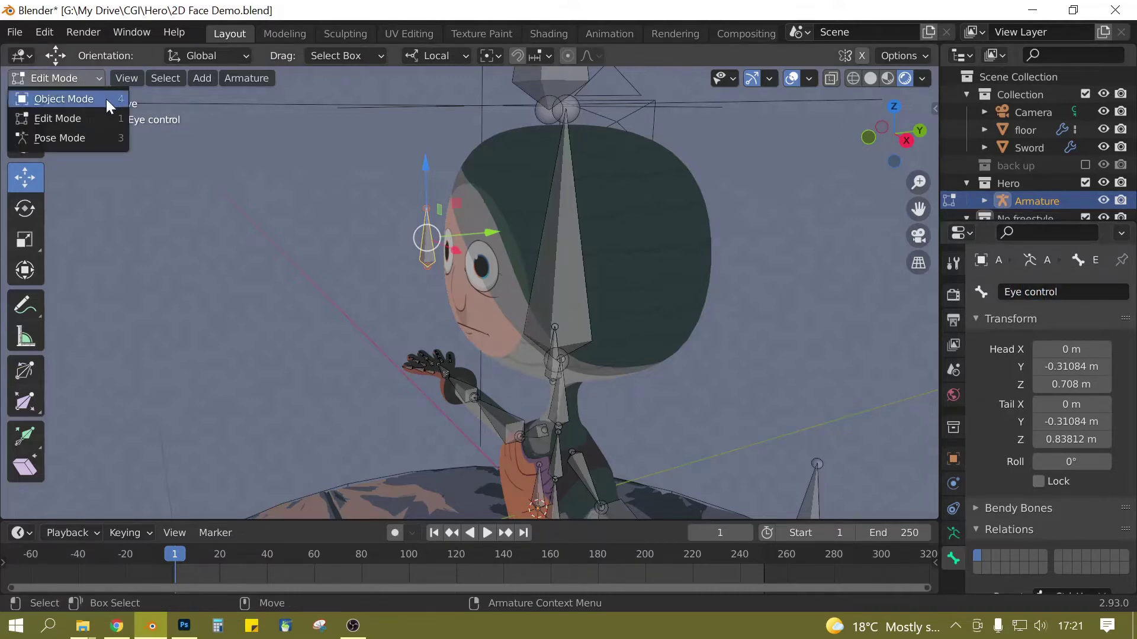
pyautogui.click(105, 99)
pyautogui.moveTo(267, 287); pyautogui.dragTo(440, 337, button='middle')
pyautogui.scroll(4, 439, 338)
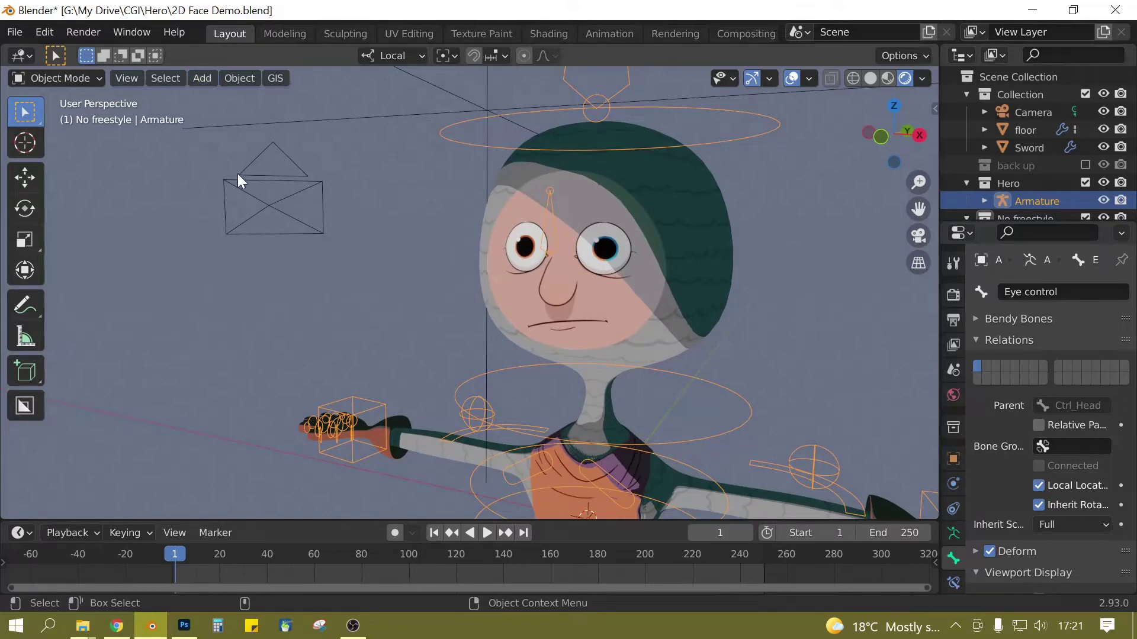
pyautogui.press('Tab')
pyautogui.scroll(-5, 1046, 536)
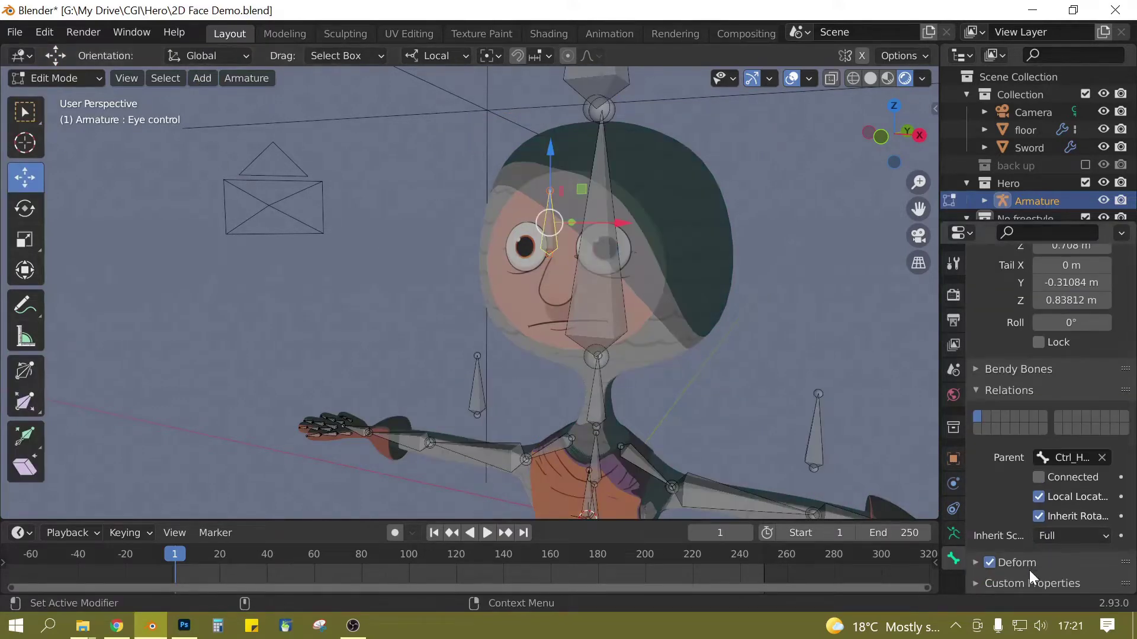
pyautogui.click(989, 563)
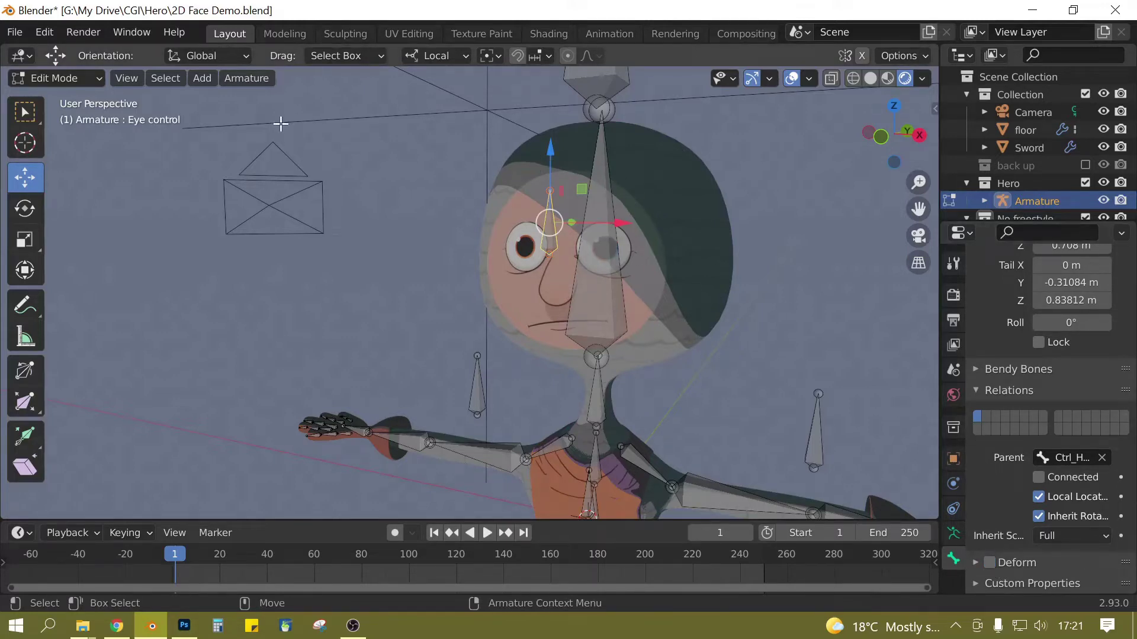
pyautogui.click(84, 79)
pyautogui.click(74, 101)
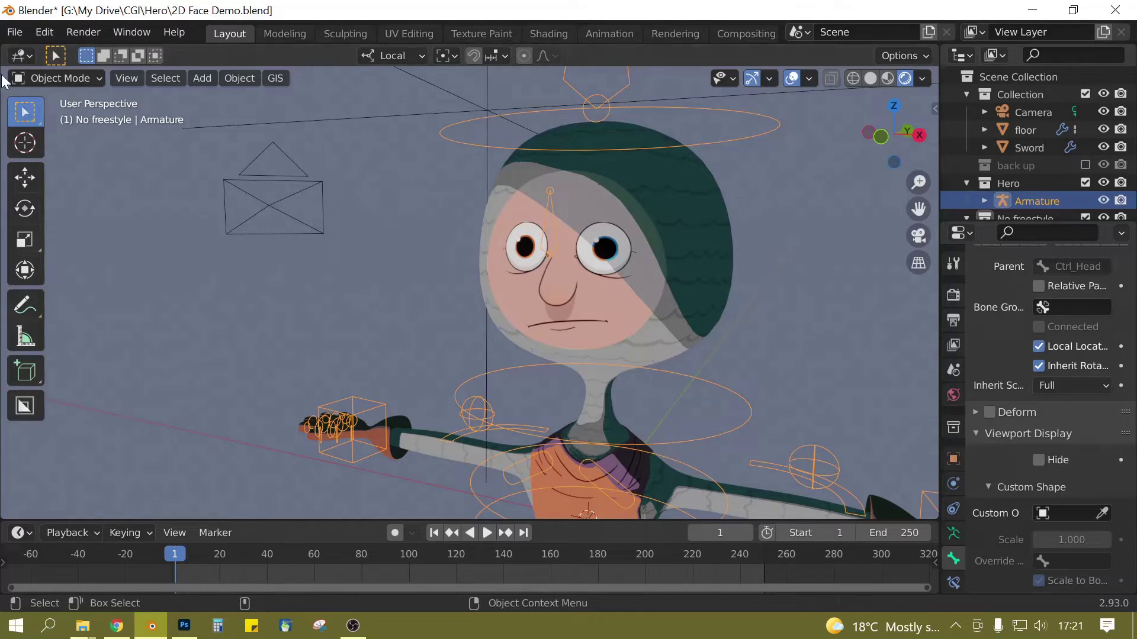
# Step: Split the 3D viewport vertically and change the new area to the Drivers editor
pyautogui.moveTo(5, 48); pyautogui.dragTo(374, 78)
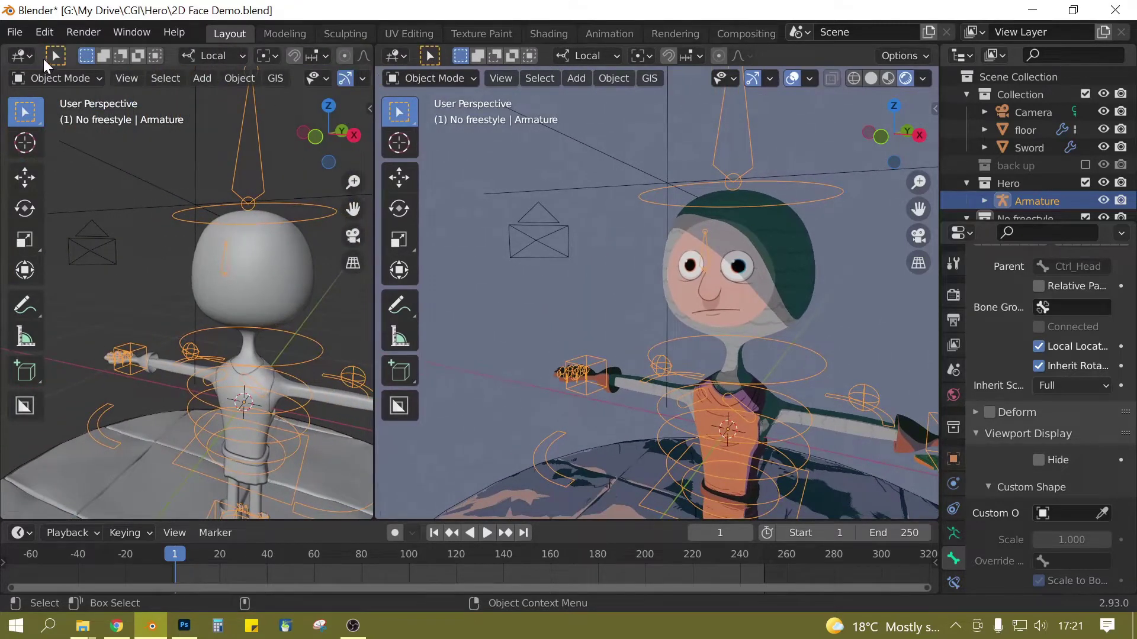
pyautogui.click(26, 53)
pyautogui.click(235, 170)
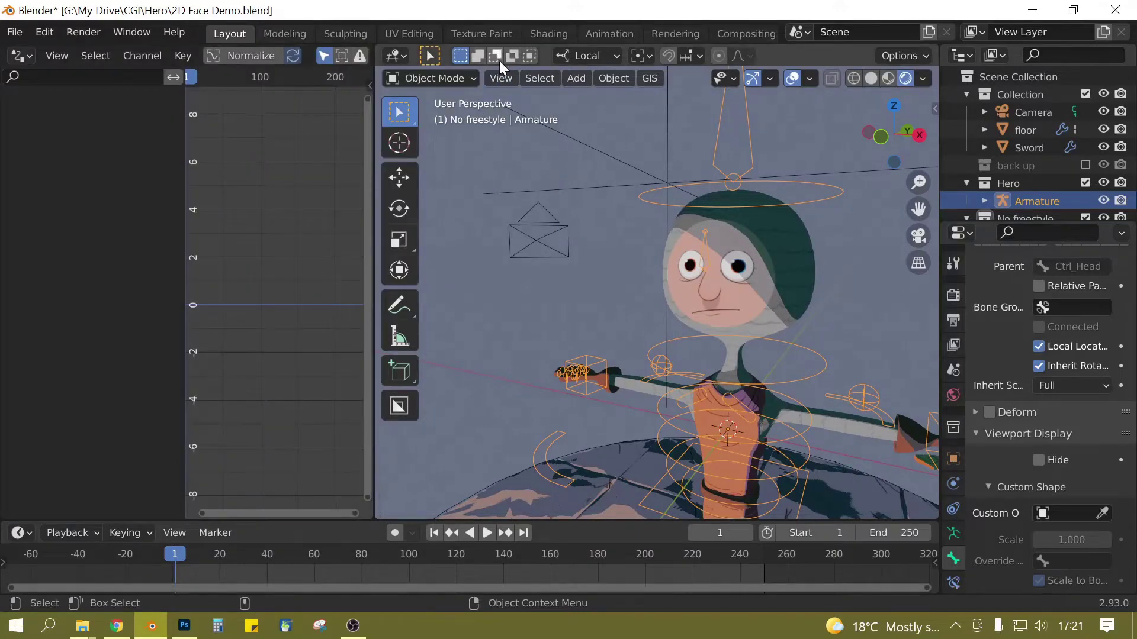
# Step: Select the character mesh and its pupil Mapping node in Shading, then select the Location X driver channel in the Layout workspace
pyautogui.click(787, 230)
pyautogui.click(533, 34)
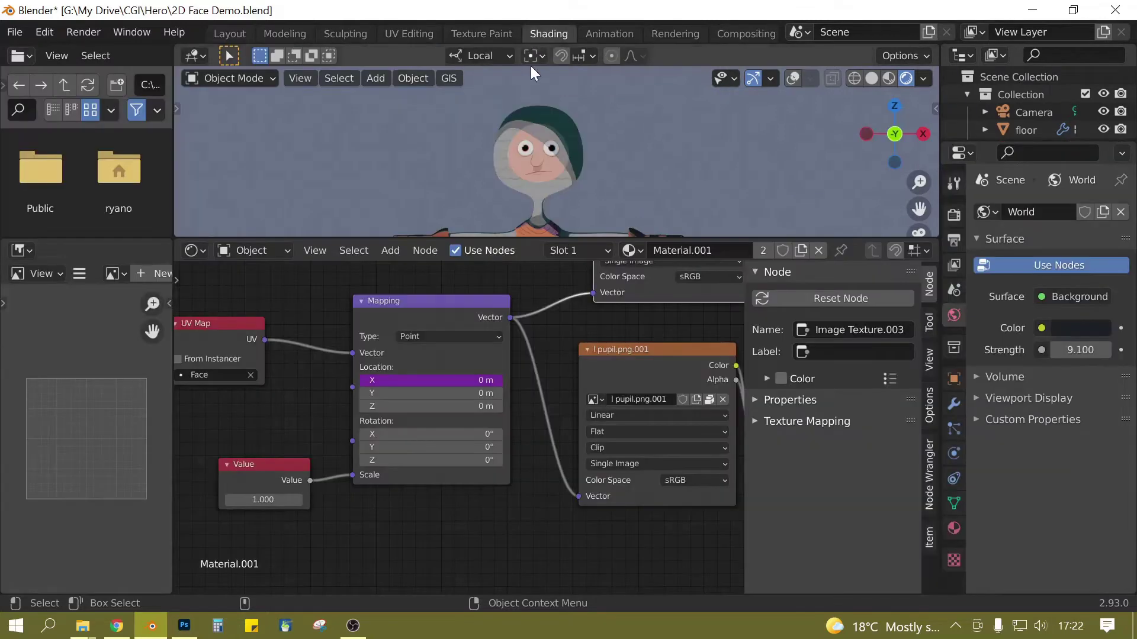
pyautogui.click(453, 301)
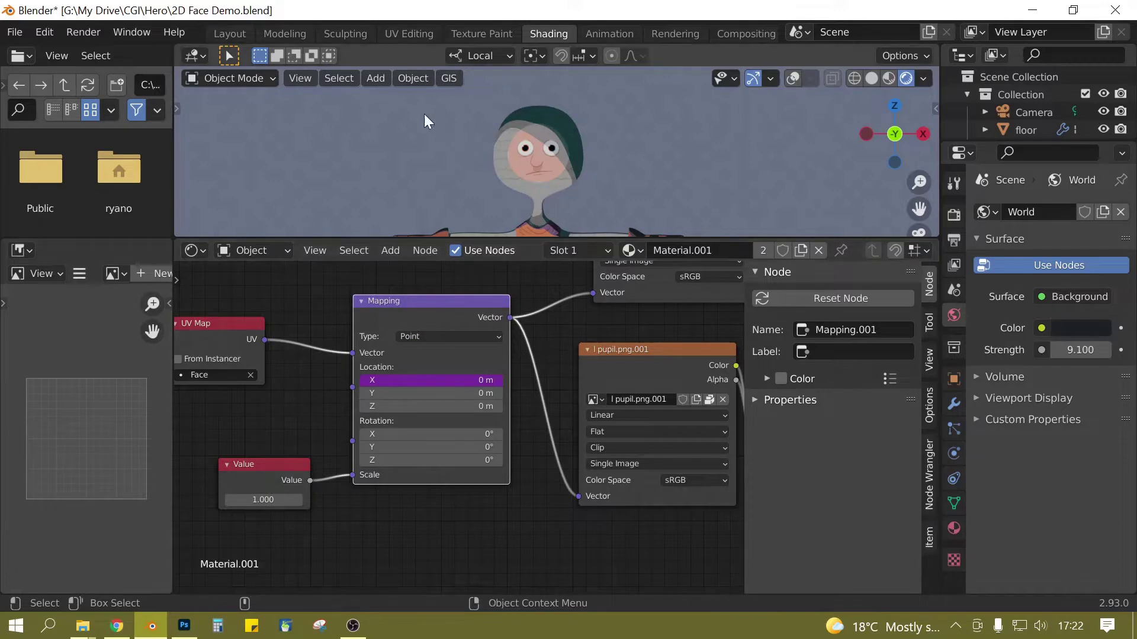
pyautogui.click(233, 35)
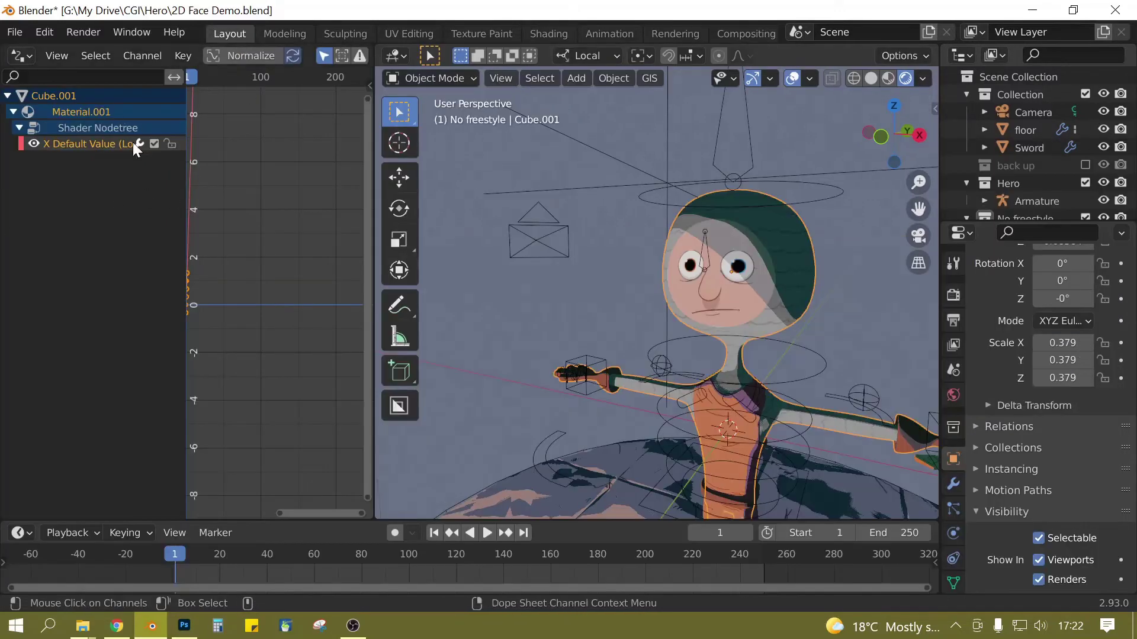
pyautogui.click(72, 143)
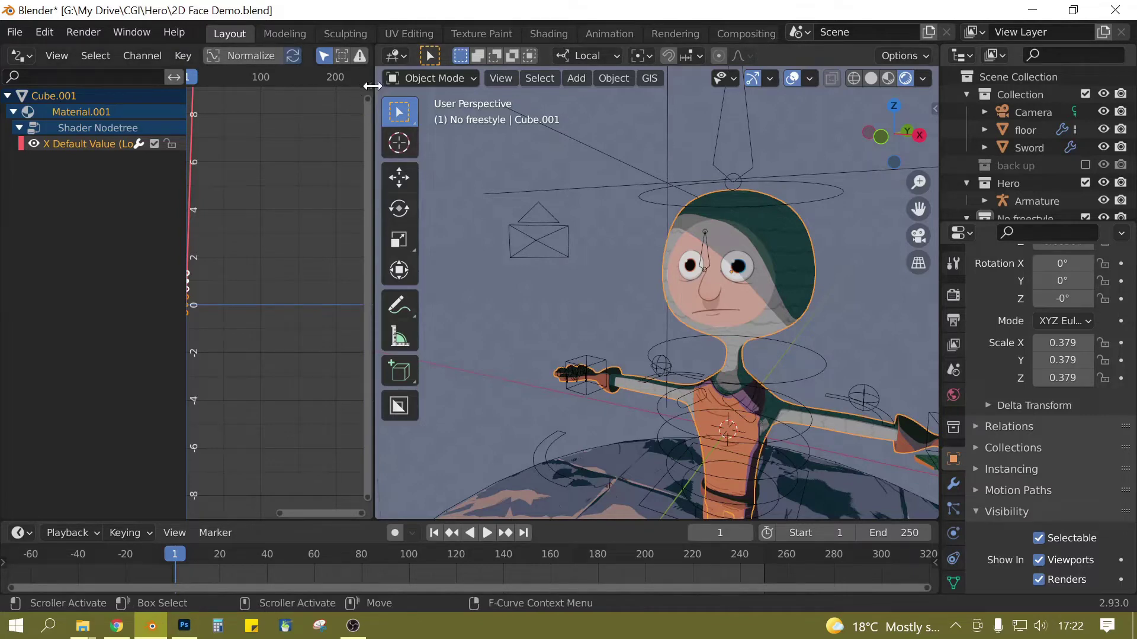
# Step: Widen the Drivers editor, show the driver's settings and set its variable's object to Armature
pyautogui.moveTo(372, 74); pyautogui.dragTo(451, 118)
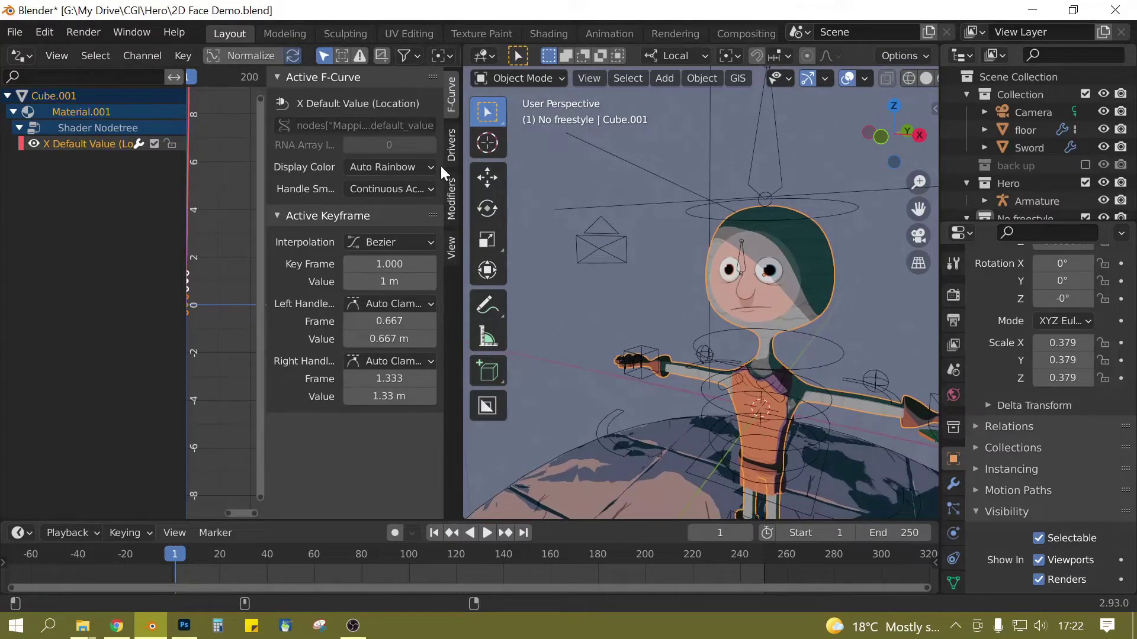
pyautogui.click(452, 152)
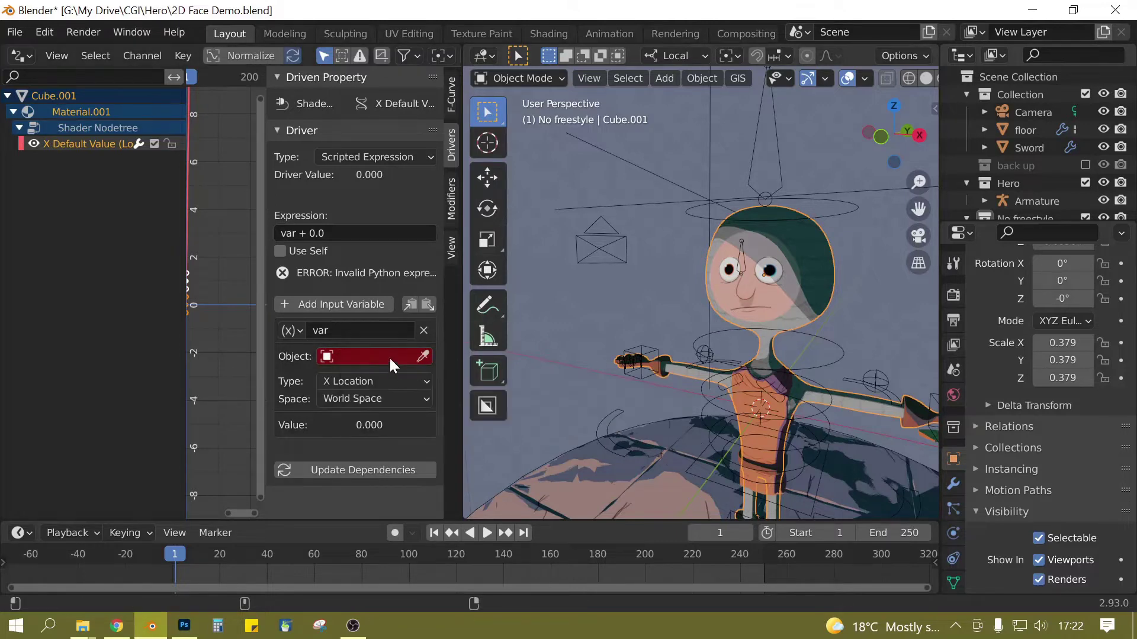
pyautogui.click(371, 354)
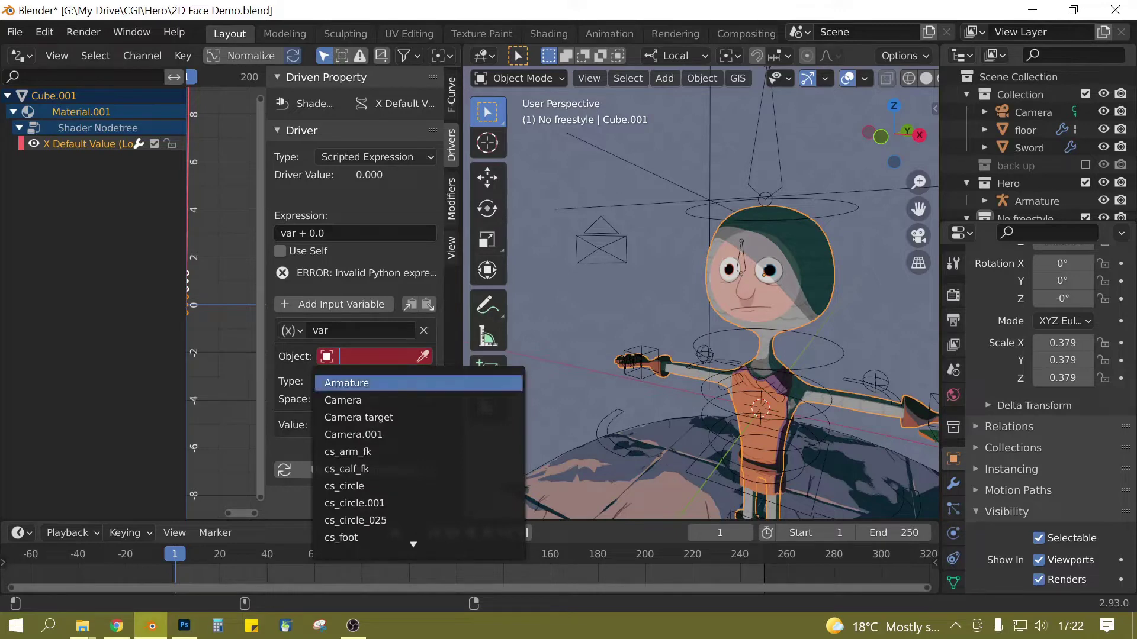
pyautogui.click(373, 383)
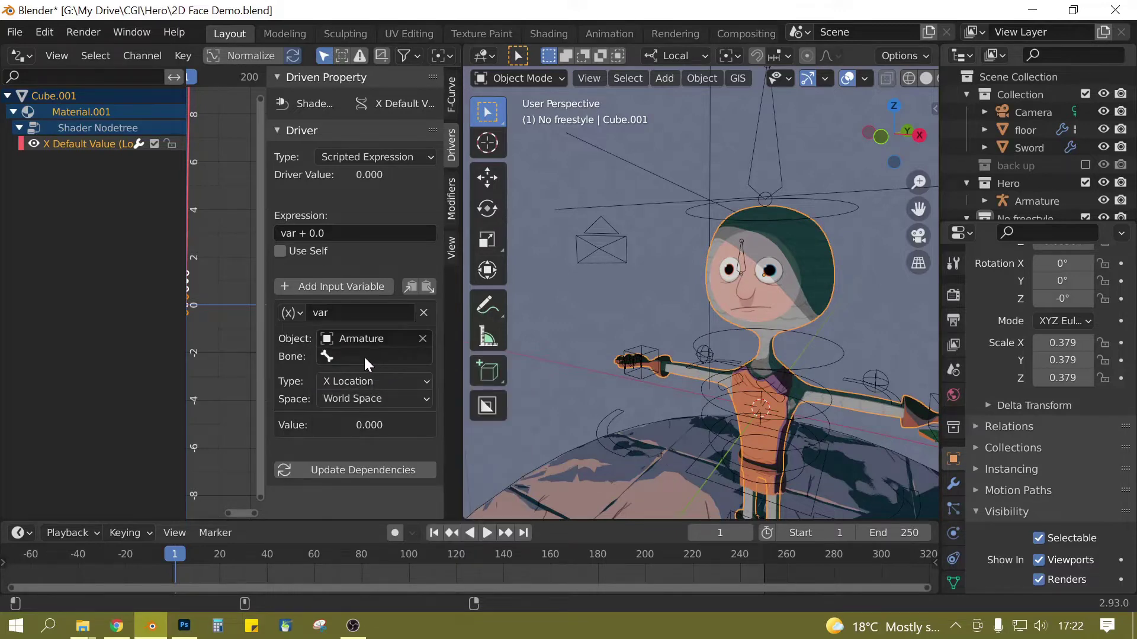
# Step: Set the bone of the pupil Location X driver's variable to Eye control
pyautogui.click(364, 355)
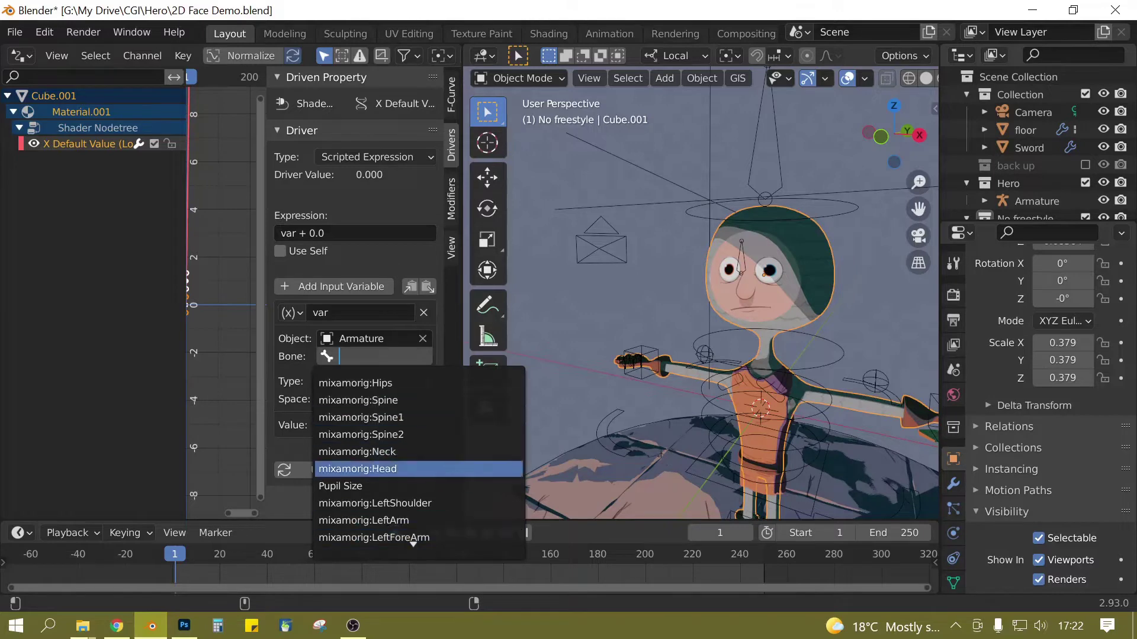
pyautogui.press('Down')
pyautogui.press('Down')
pyautogui.press('Down')
pyautogui.press('Down')
pyautogui.press('Down')
pyautogui.press('Down')
pyautogui.press('Down')
pyautogui.press('Down')
pyautogui.press('Down')
pyautogui.press('Down')
pyautogui.press('Down')
pyautogui.press('Down')
pyautogui.press('Down')
pyautogui.press('Down')
pyautogui.press('Down')
pyautogui.press('Down')
pyautogui.press('Down')
pyautogui.press('Down')
pyautogui.press('Down')
pyautogui.press('Down')
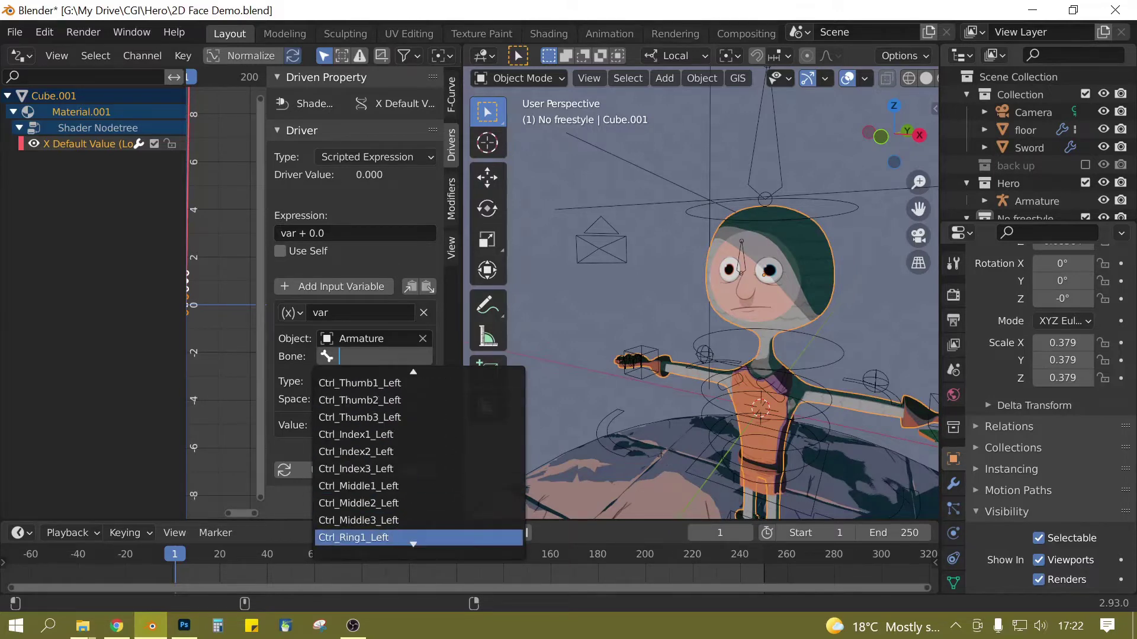
pyautogui.press('Down')
pyautogui.press('Down')
pyautogui.press('Down')
pyautogui.press('Down')
pyautogui.press('Down')
pyautogui.press('Down')
pyautogui.press('Down')
pyautogui.press('Down')
pyautogui.press('Down')
pyautogui.press('Down')
pyautogui.press('Down')
pyautogui.press('Down')
pyautogui.press('Down')
pyautogui.press('Down')
pyautogui.press('Down')
pyautogui.press('Down')
pyautogui.press('Down')
pyautogui.press('Down')
pyautogui.press('Down')
pyautogui.press('Down')
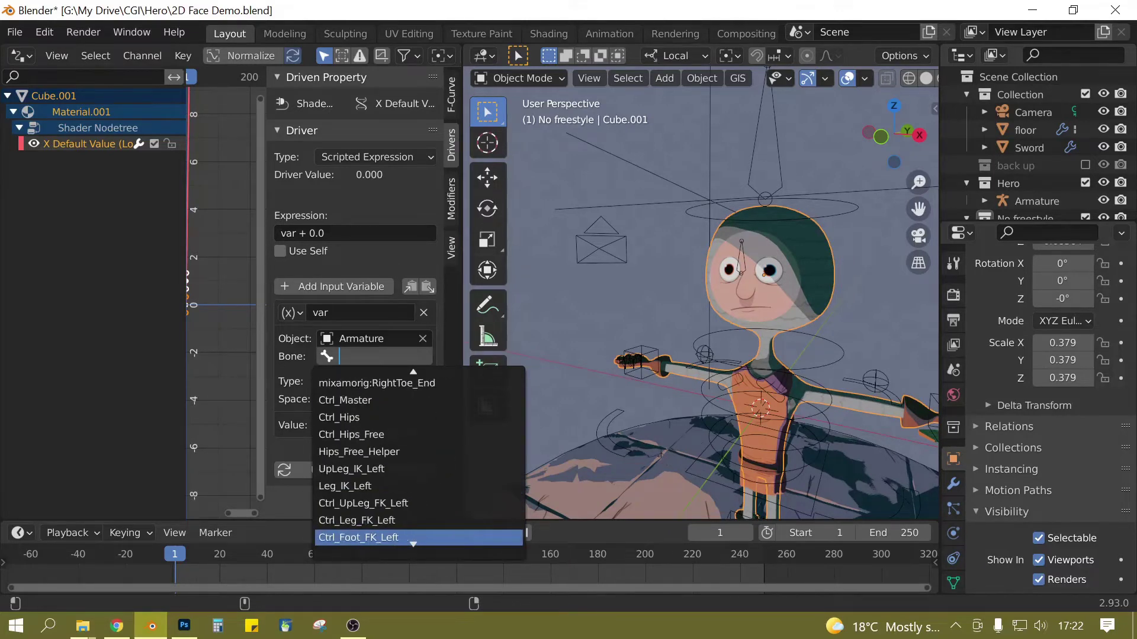
pyautogui.press('Down')
pyautogui.press('Down')
pyautogui.press('Down')
pyautogui.press('Down')
pyautogui.press('Down')
pyautogui.press('Down')
pyautogui.press('Down')
pyautogui.press('Down')
pyautogui.press('Down')
pyautogui.press('Down')
pyautogui.press('Down')
pyautogui.press('Down')
pyautogui.press('Down')
pyautogui.press('Down')
pyautogui.press('Down')
pyautogui.press('Down')
pyautogui.press('Down')
pyautogui.press('Down')
pyautogui.press('Down')
pyautogui.press('Down')
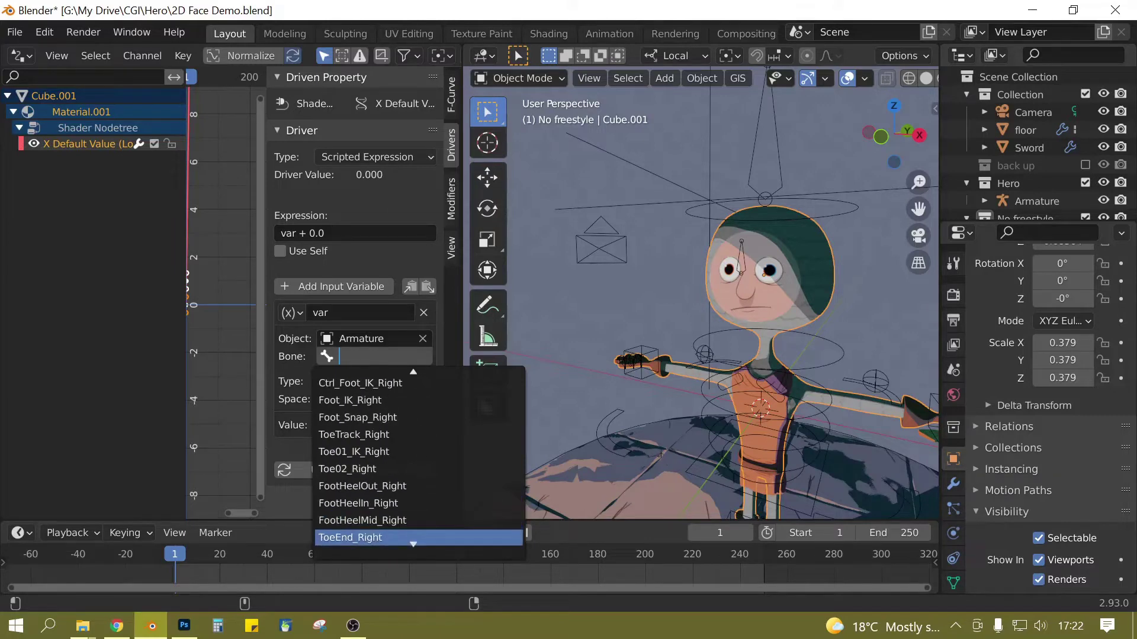
pyautogui.press('Down')
pyautogui.press('Down')
pyautogui.press('Down')
pyautogui.press('Down')
pyautogui.press('Down')
pyautogui.press('Down')
pyautogui.press('Down')
pyautogui.press('Up')
pyautogui.press('Up')
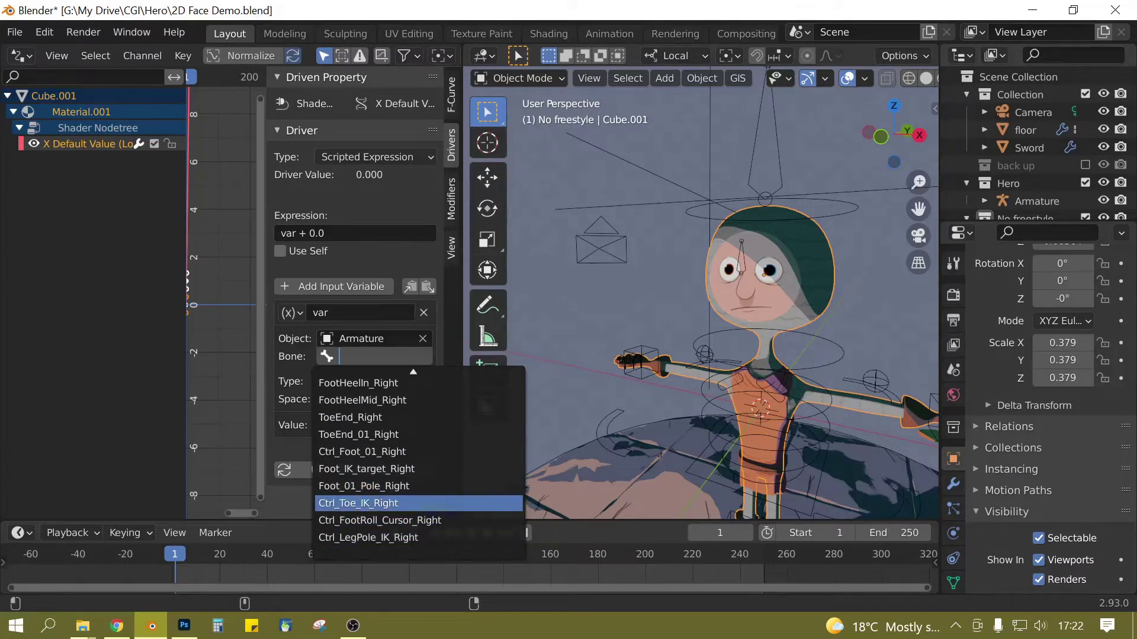
pyautogui.press('Up')
pyautogui.press('Up')
pyautogui.press('Up')
pyautogui.press('Up')
pyautogui.press('Up')
pyautogui.press('Up')
pyautogui.press('Up')
pyautogui.press('Up')
pyautogui.press('Up')
pyautogui.press('Up')
pyautogui.press('Up')
pyautogui.press('Up')
pyautogui.press('Up')
pyautogui.press('Up')
pyautogui.press('Up')
pyautogui.press('Up')
pyautogui.press('Up')
pyautogui.press('Up')
pyautogui.press('Up')
pyautogui.press('Up')
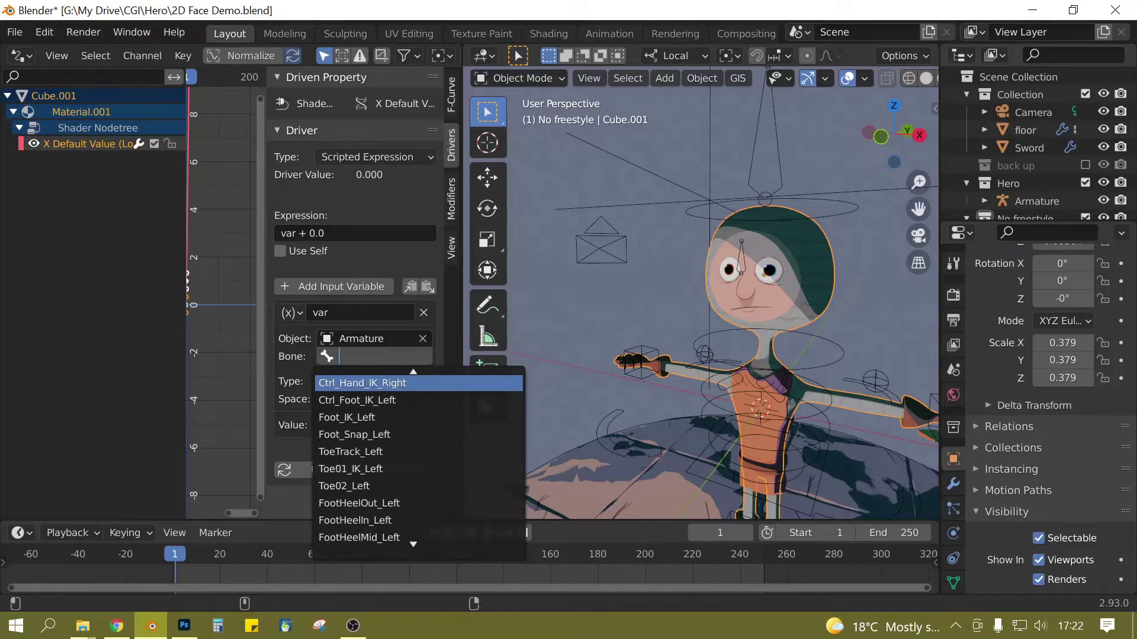
pyautogui.press('Up')
pyautogui.press('Up')
pyautogui.press('Up')
pyautogui.press('Up')
pyautogui.press('Up')
pyautogui.press('Up')
pyautogui.press('Up')
pyautogui.press('Up')
pyautogui.press('Up')
pyautogui.press('Up')
pyautogui.press('Up')
pyautogui.press('Up')
pyautogui.press('Up')
pyautogui.press('Up')
pyautogui.press('Up')
pyautogui.press('Up')
pyautogui.press('Up')
pyautogui.press('Up')
pyautogui.press('Up')
pyautogui.press('Up')
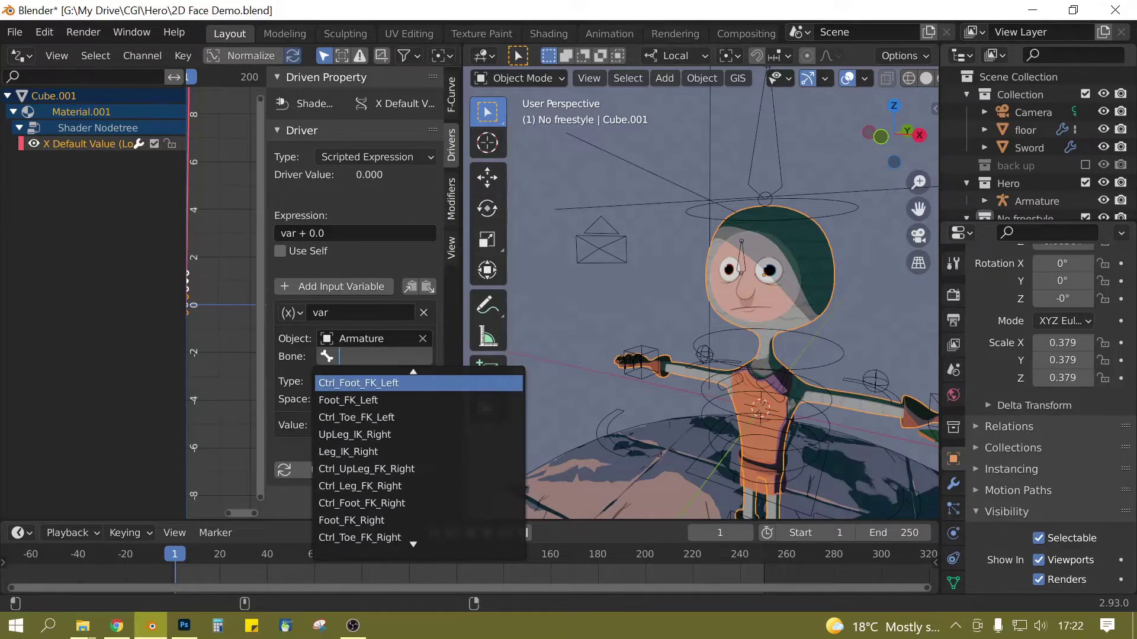
pyautogui.press('Up')
pyautogui.press('Up')
pyautogui.press('Up')
pyautogui.press('Up')
pyautogui.press('Up')
pyautogui.press('Up')
pyautogui.press('Up')
pyautogui.press('Up')
pyautogui.press('Up')
pyautogui.press('Up')
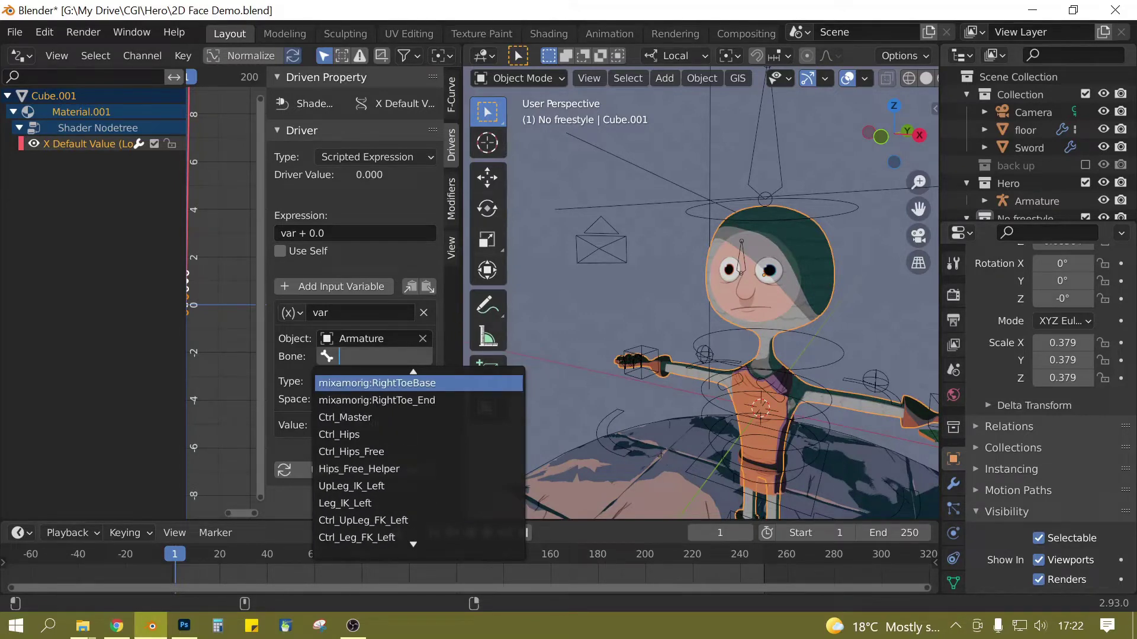
pyautogui.write('eye')
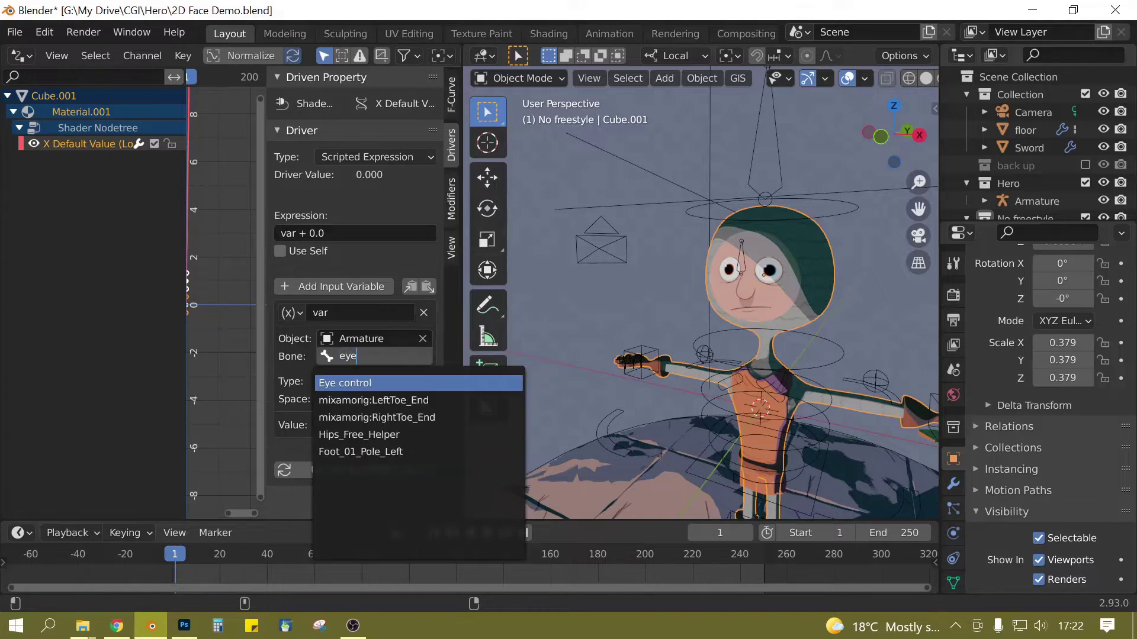
pyautogui.click(398, 383)
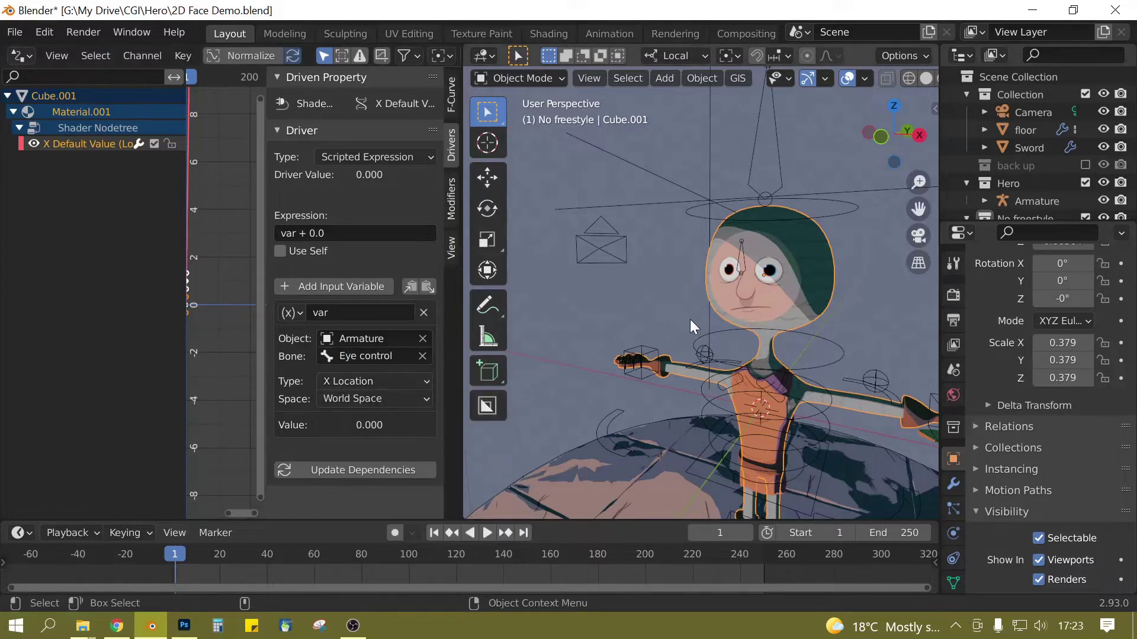
# Step: Put the armature in Pose Mode and test the driver by moving the Eye control bone about -0.045 m along global X
pyautogui.scroll(3, 689, 321)
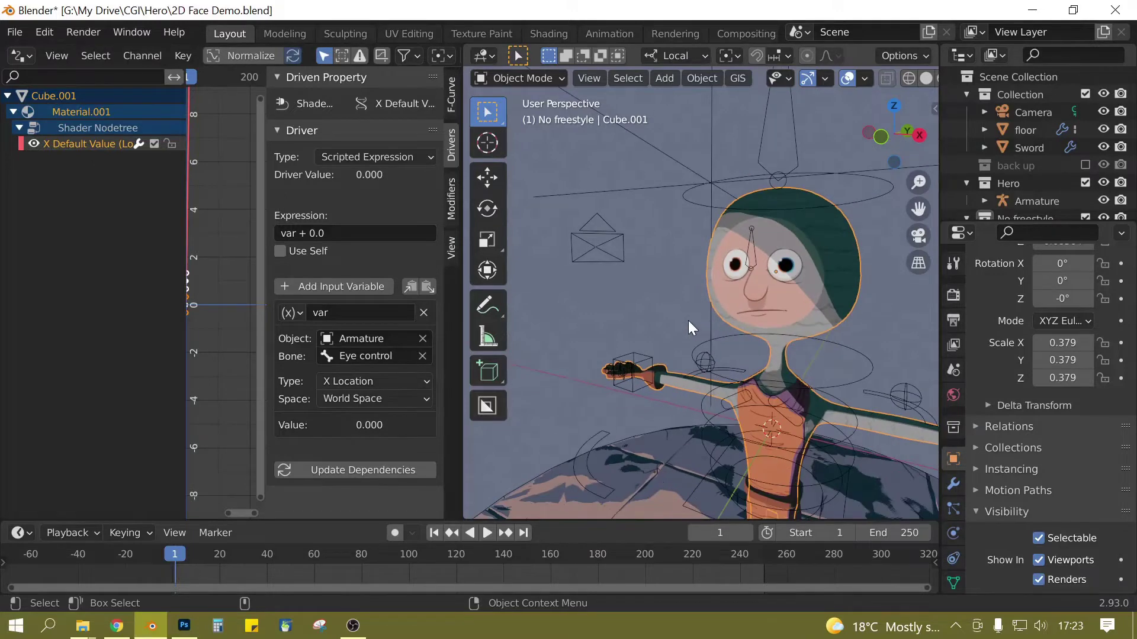
pyautogui.click(755, 261)
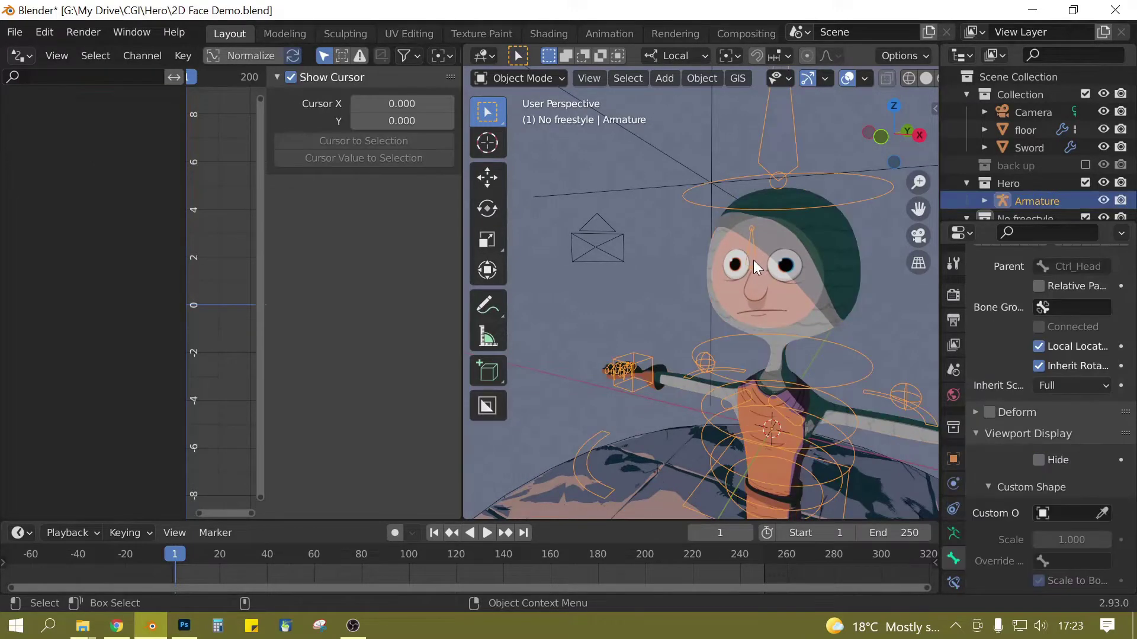
pyautogui.click(535, 79)
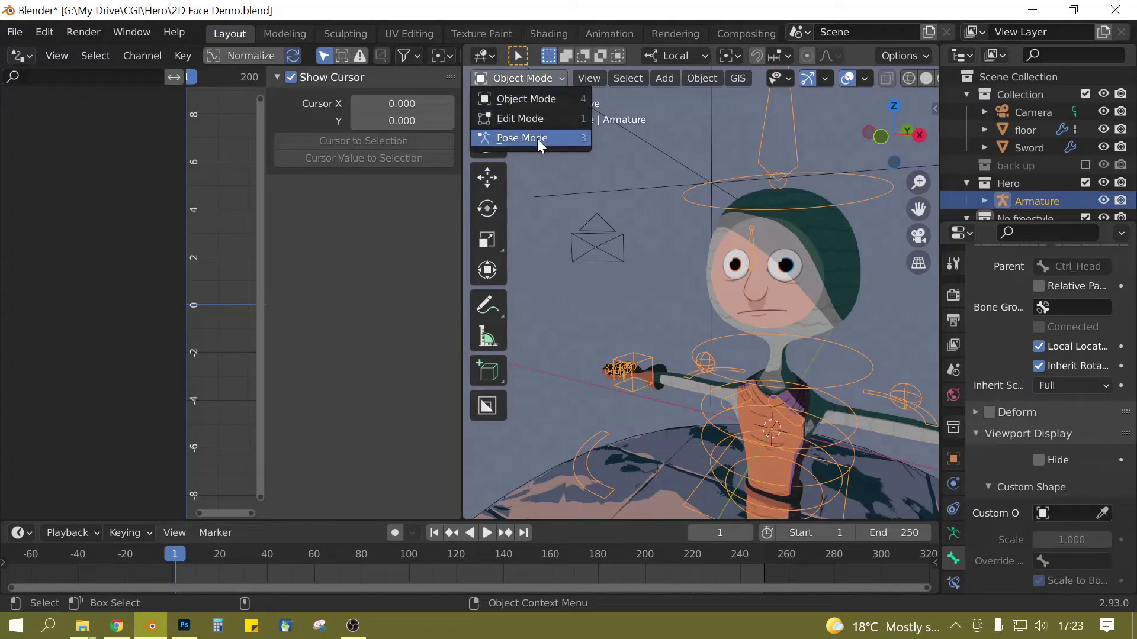
pyautogui.press('3')
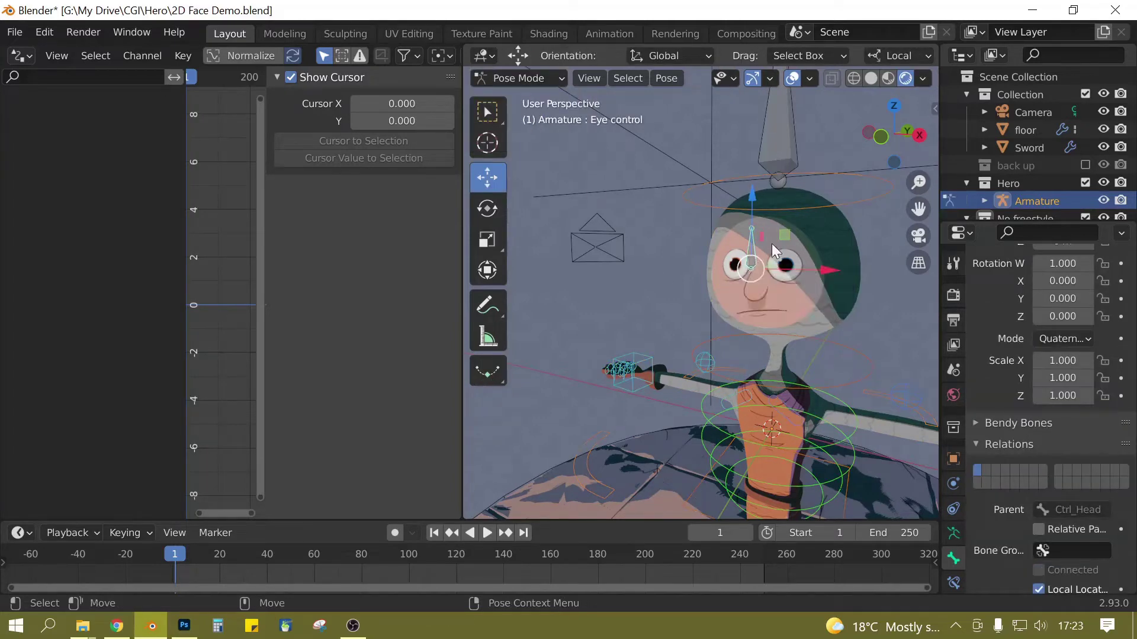
pyautogui.moveTo(823, 274); pyautogui.dragTo(809, 388)
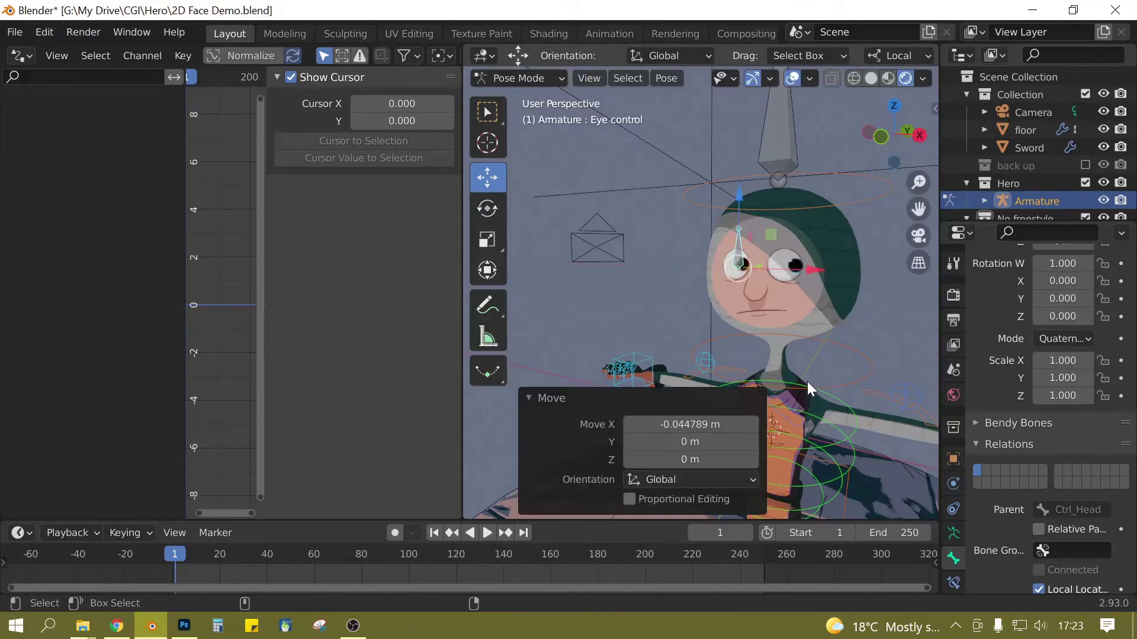
# Step: Return the armature to Object Mode and select the character mesh to show its driver settings
pyautogui.moveTo(798, 362); pyautogui.dragTo(810, 216, button='middle')
pyautogui.hotkey('ctrl', 'Tab')
pyautogui.click(818, 218)
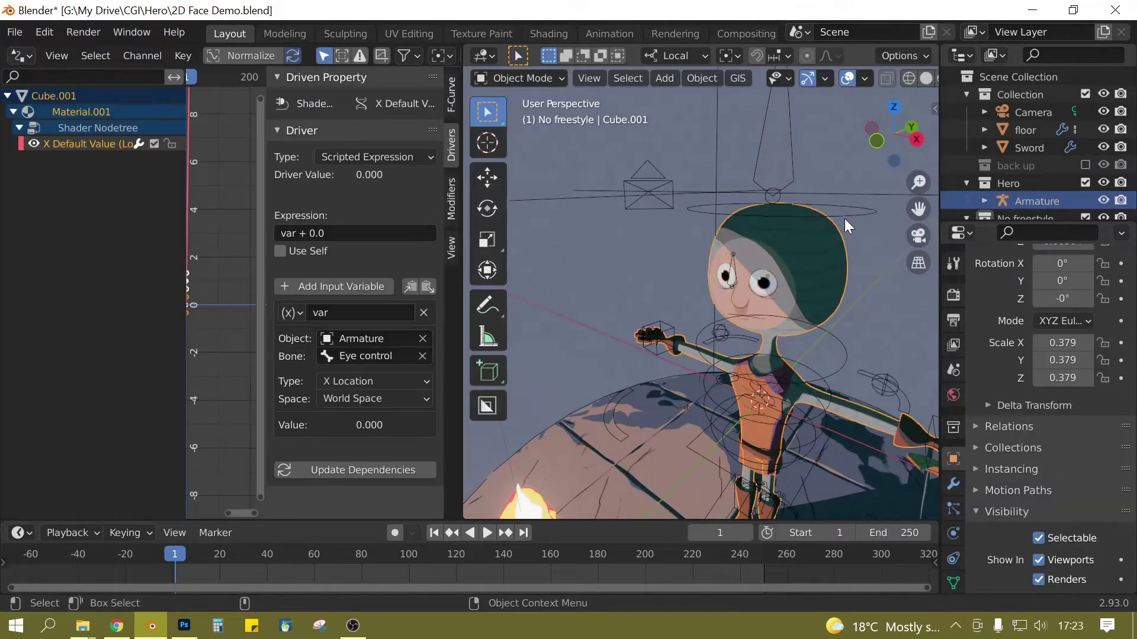
# Step: Go back to Pose Mode, try rotating the Ctrl_Head bone about 23° around its local Y axis, and clear its rotation
pyautogui.hotkey('ctrl', 'z')
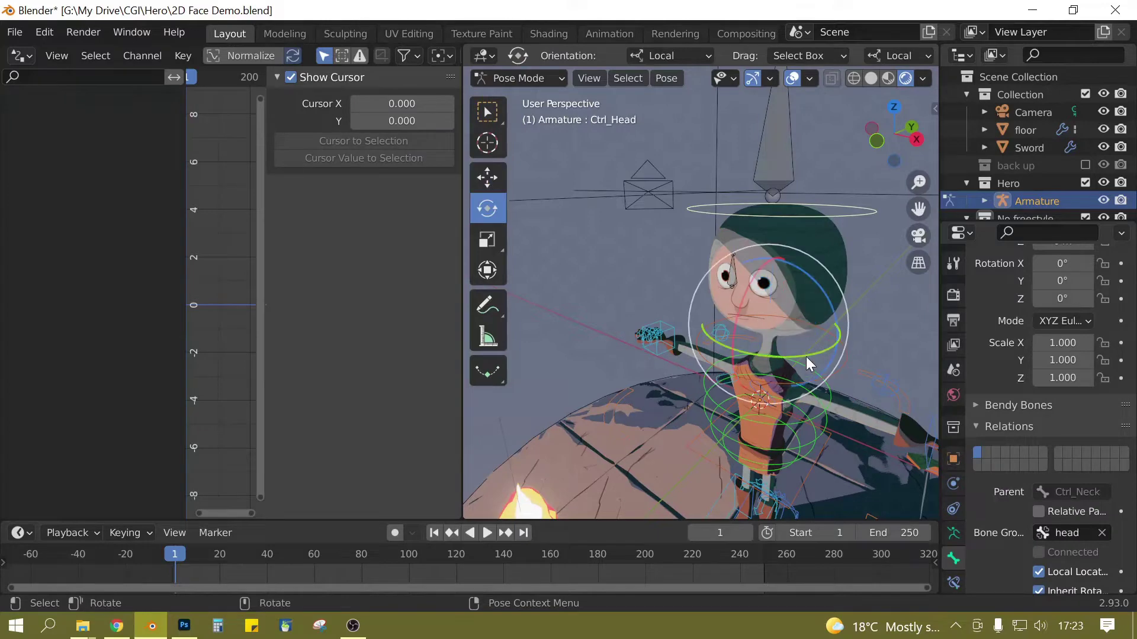
pyautogui.press('r')
pyautogui.press('y')
pyautogui.press('y')
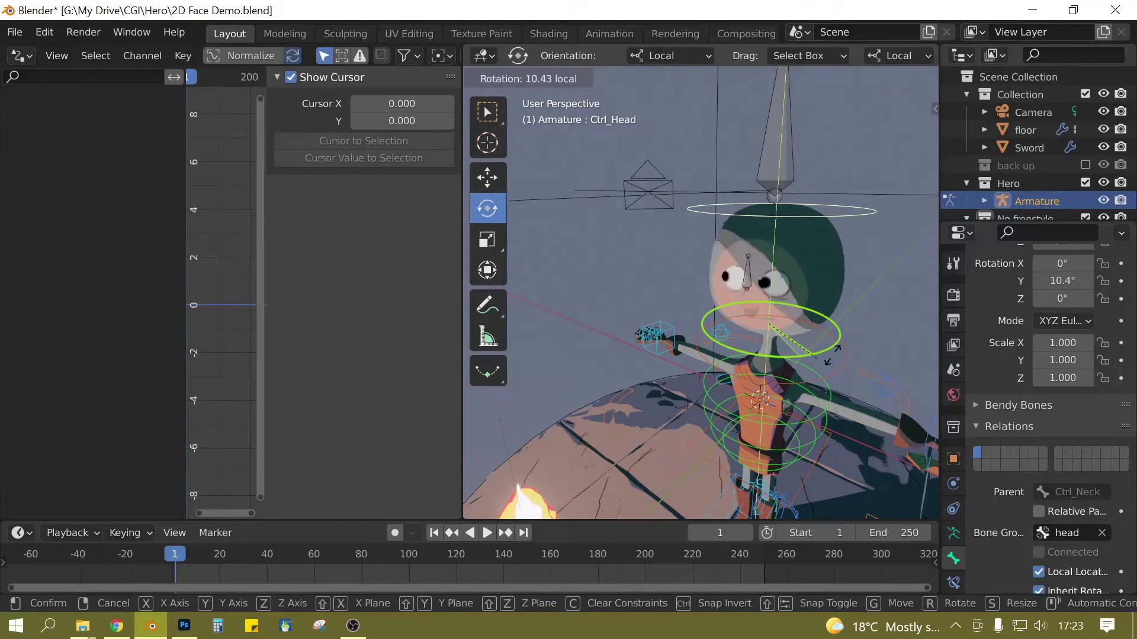
pyautogui.click(822, 380)
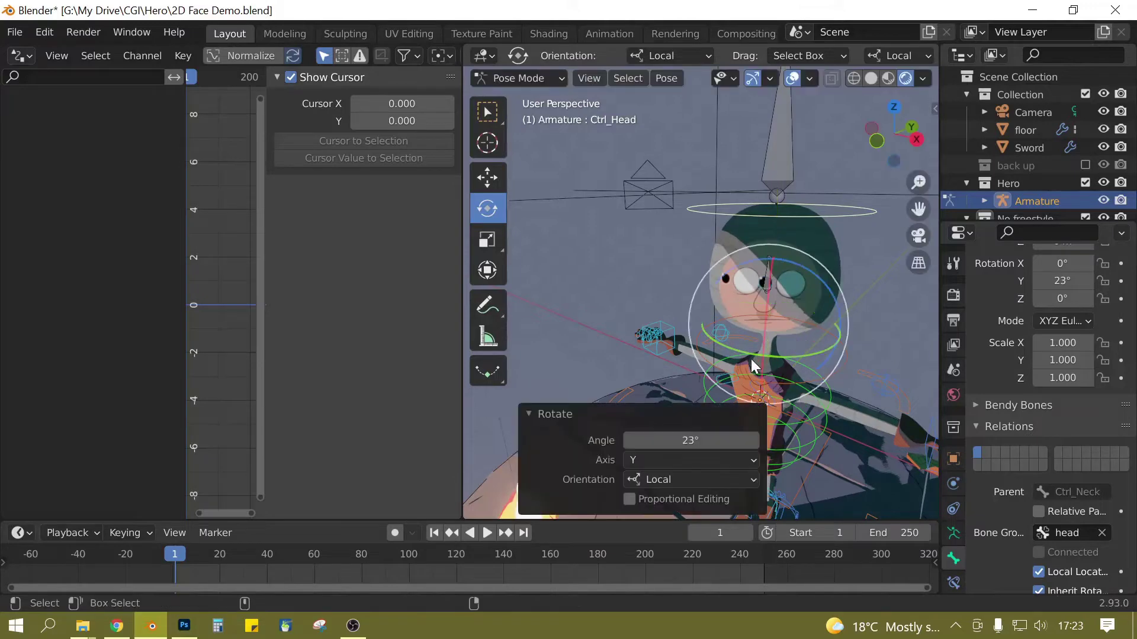
pyautogui.hotkey('alt', 'r')
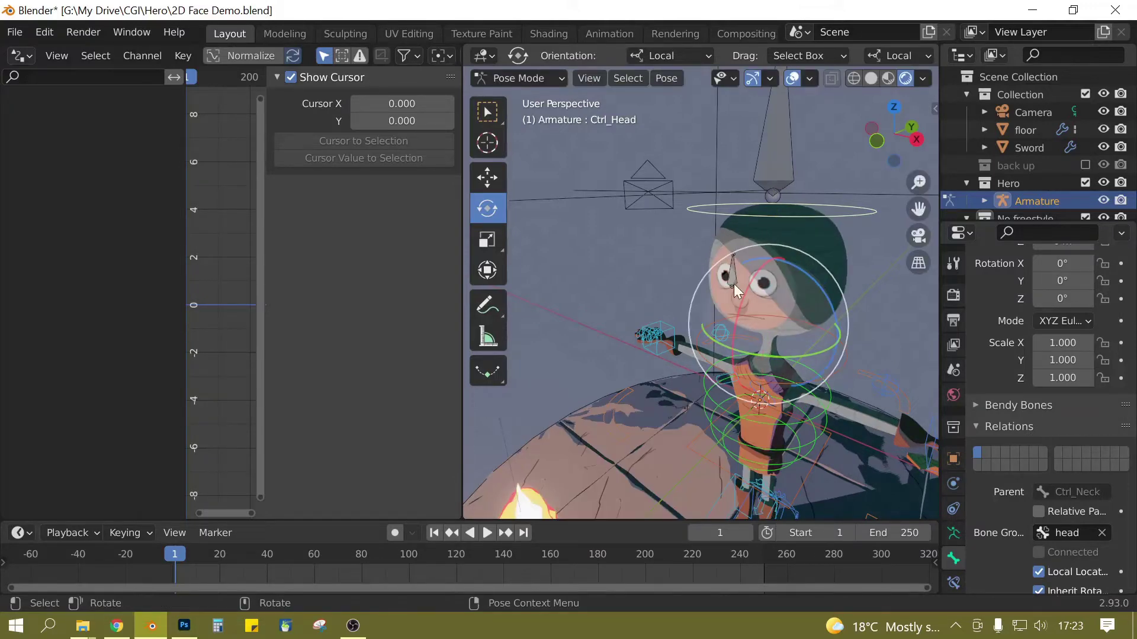
# Step: Select the character mesh in Object Mode and set its driver variable's space to Transform Space
pyautogui.hotkey('ctrl', 'Tab')
pyautogui.click(833, 242)
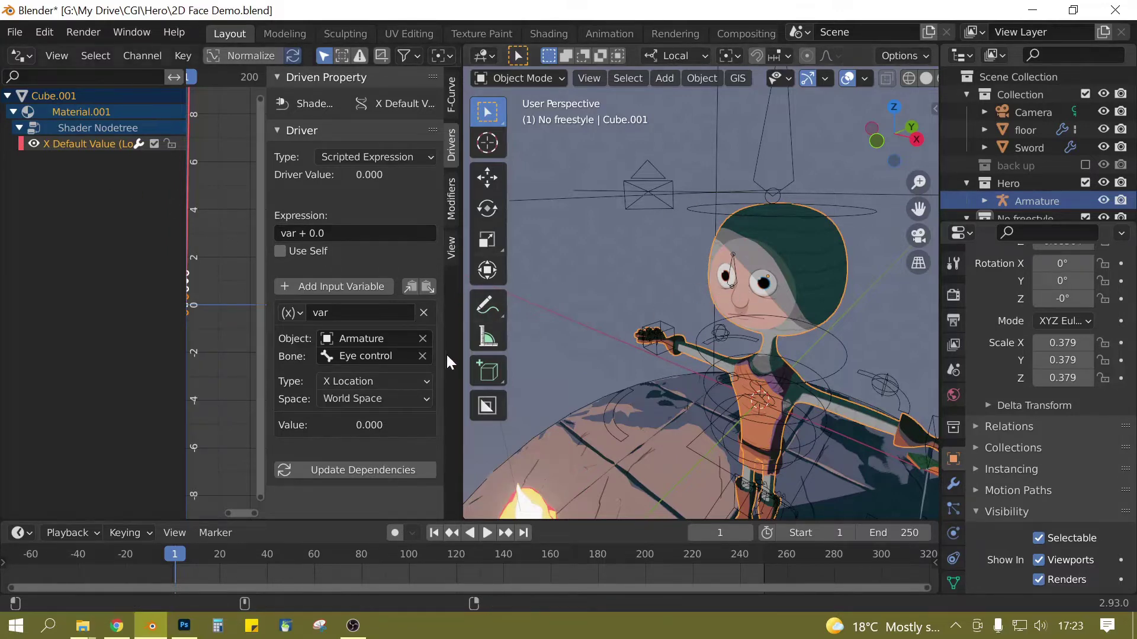
pyautogui.click(395, 400)
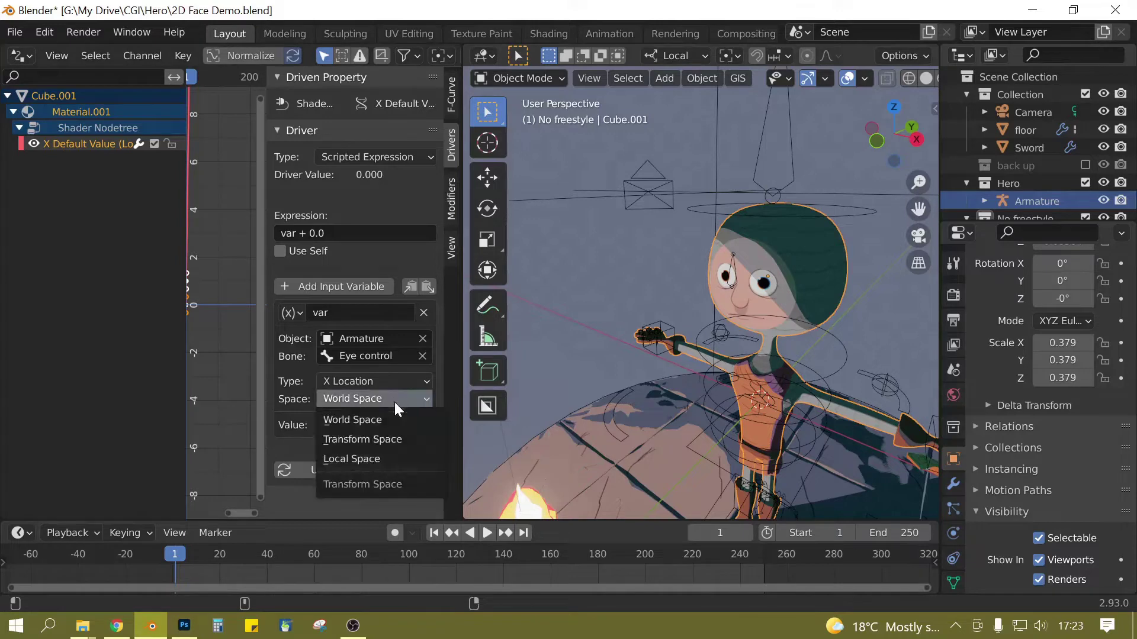
pyautogui.click(381, 438)
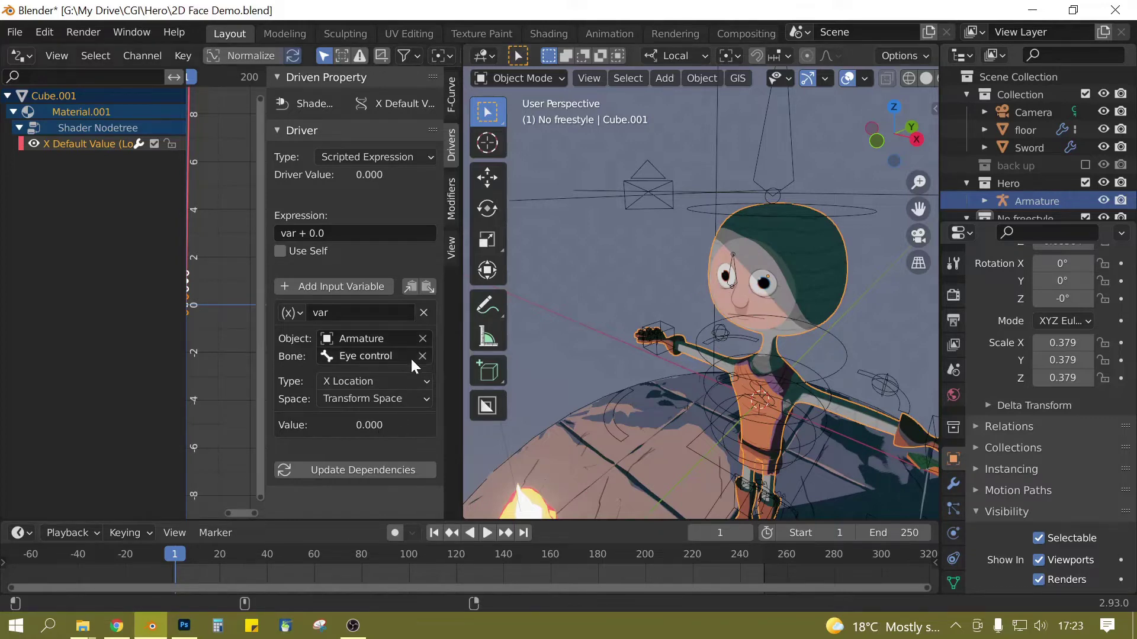
# Step: Put the armature in Pose Mode and test the driver by moving the Eye control bone about 0.054 m along global X
pyautogui.click(734, 284)
pyautogui.hotkey('ctrl', 'Tab')
pyautogui.scroll(3, 737, 287)
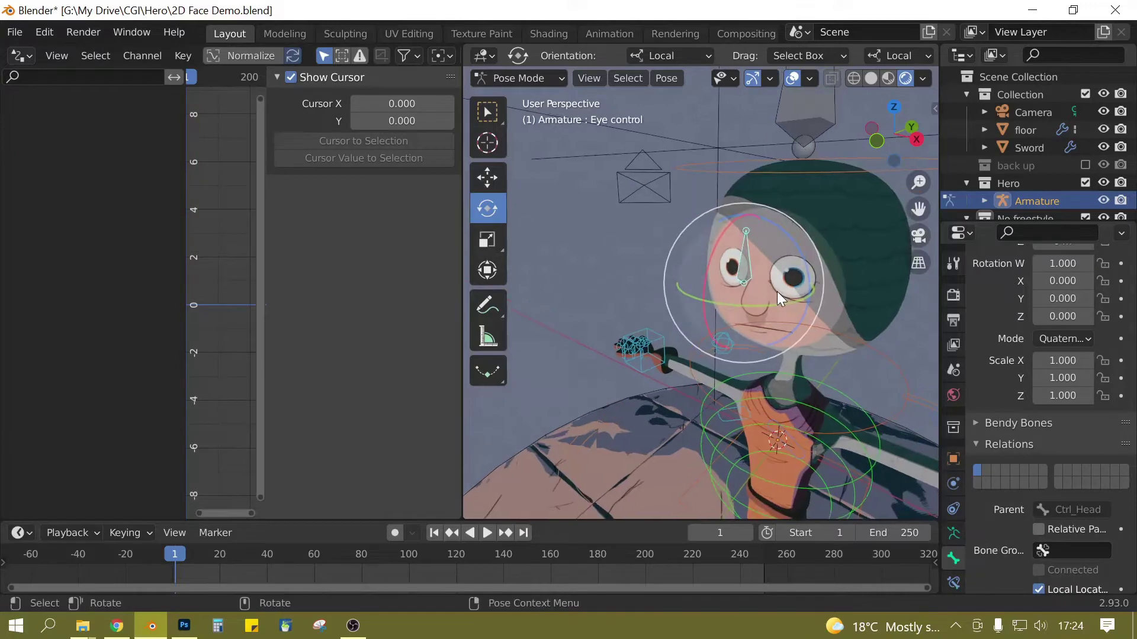
pyautogui.hotkey('shift', 'space')
pyautogui.press('g')
pyautogui.moveTo(814, 302); pyautogui.dragTo(823, 333)
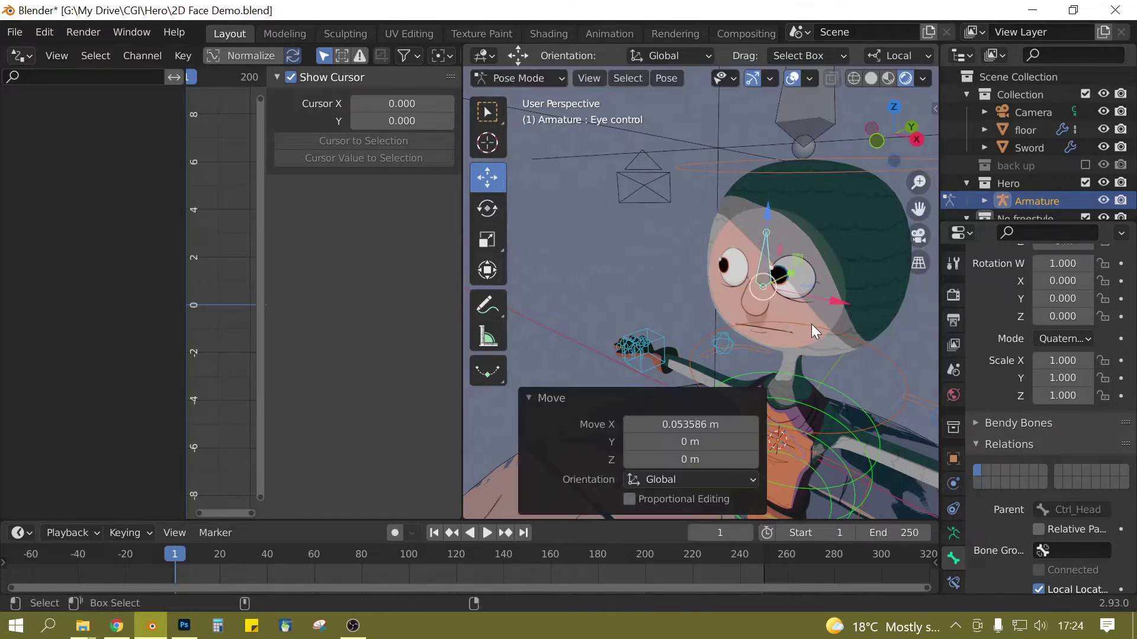
# Step: Rotate the Ctrl_Head bone about -44° around its local Y axis
pyautogui.moveTo(806, 323); pyautogui.dragTo(823, 233, button='middle')
pyautogui.click(834, 219)
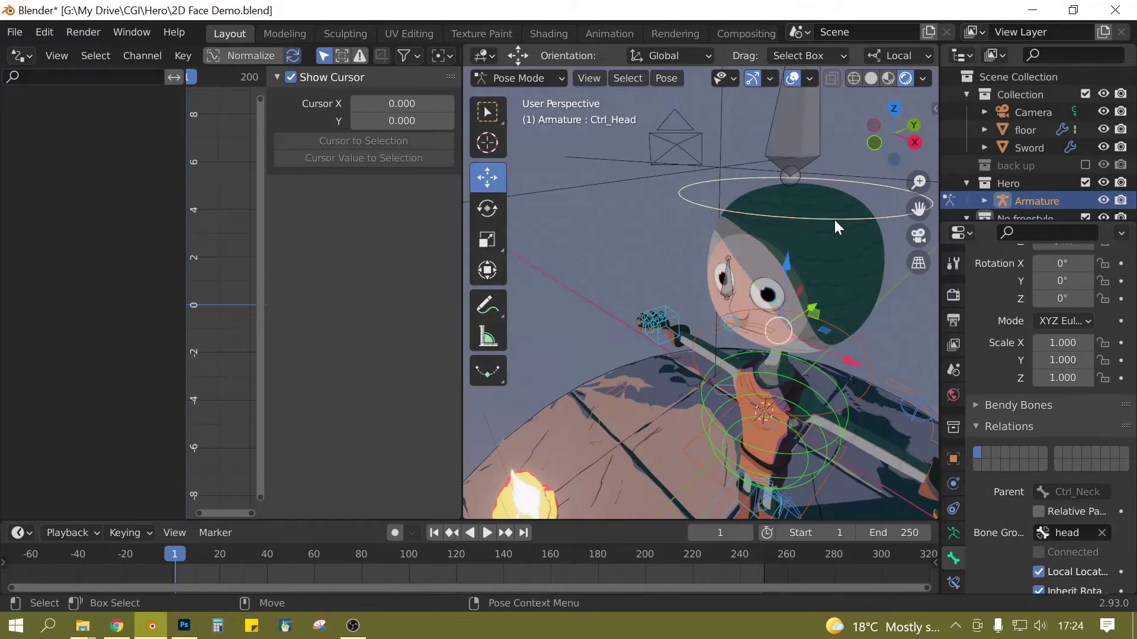
pyautogui.hotkey('shift', 'space')
pyautogui.press('r')
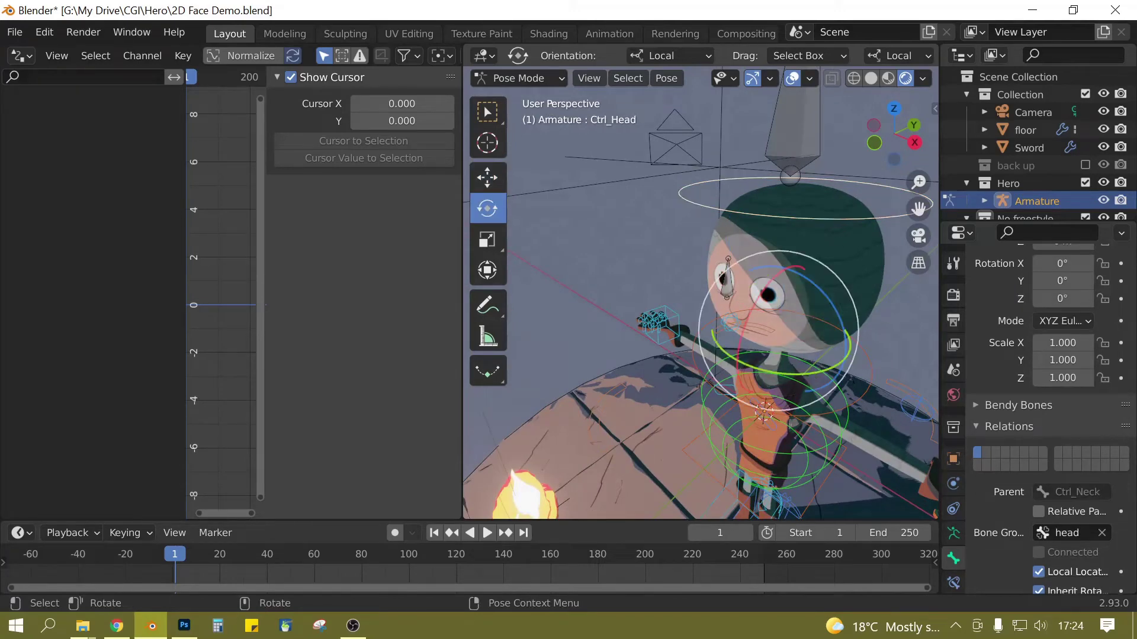
pyautogui.moveTo(808, 373); pyautogui.dragTo(676, 407)
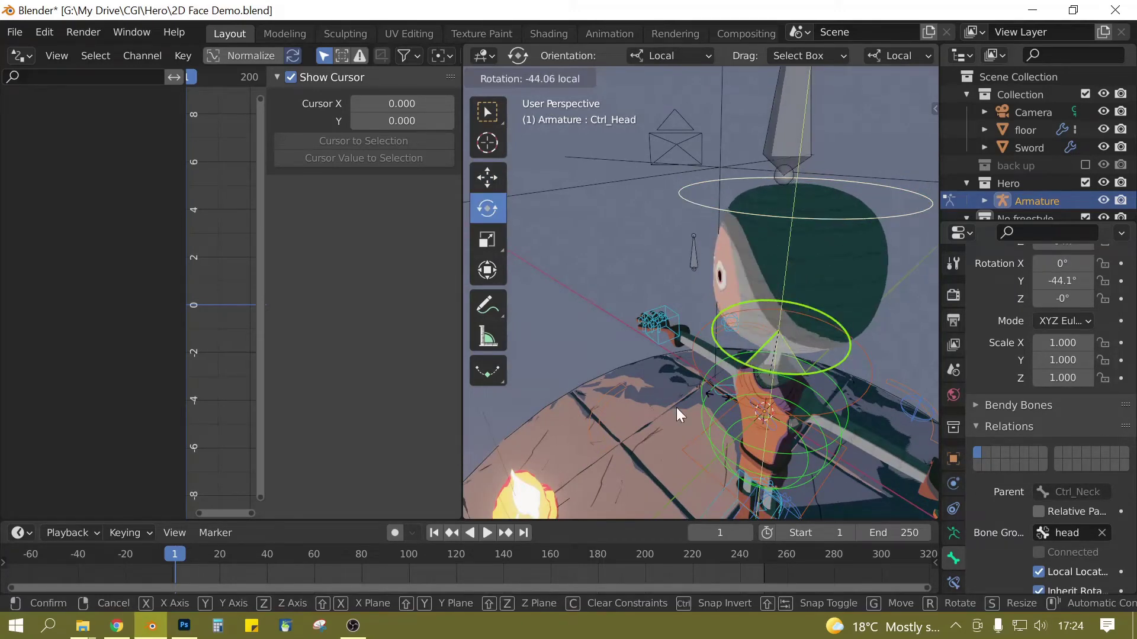
# Step: Select the Eye control bone, set the transform orientation to Local and move the bone about 0.0005 m along its local X axis
pyautogui.moveTo(676, 408); pyautogui.dragTo(814, 354, button='middle')
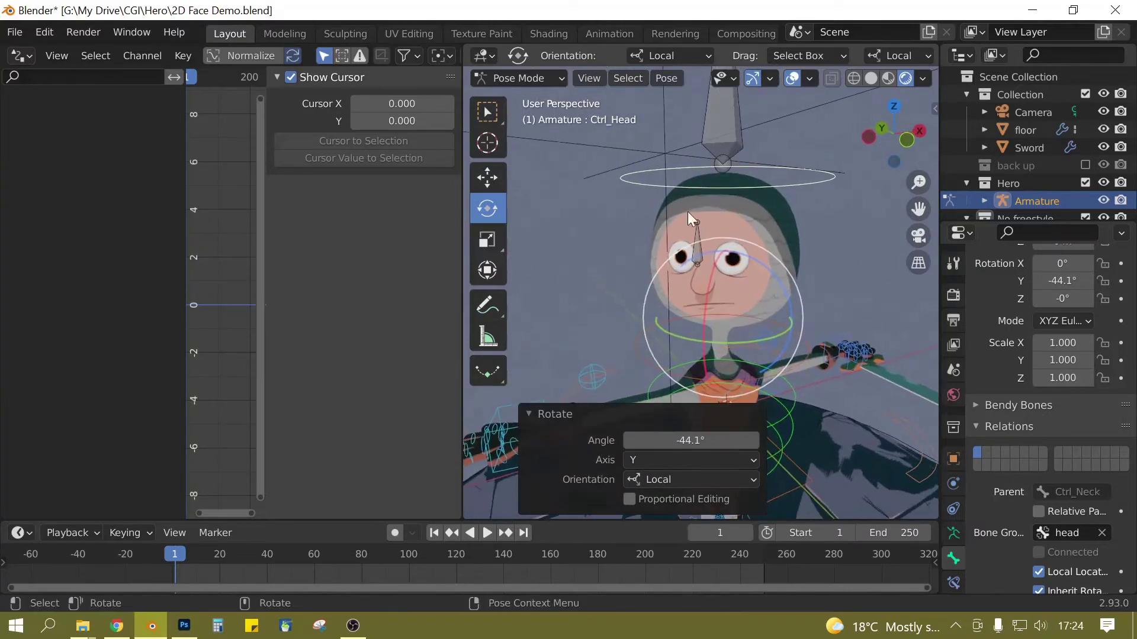
pyautogui.click(696, 229)
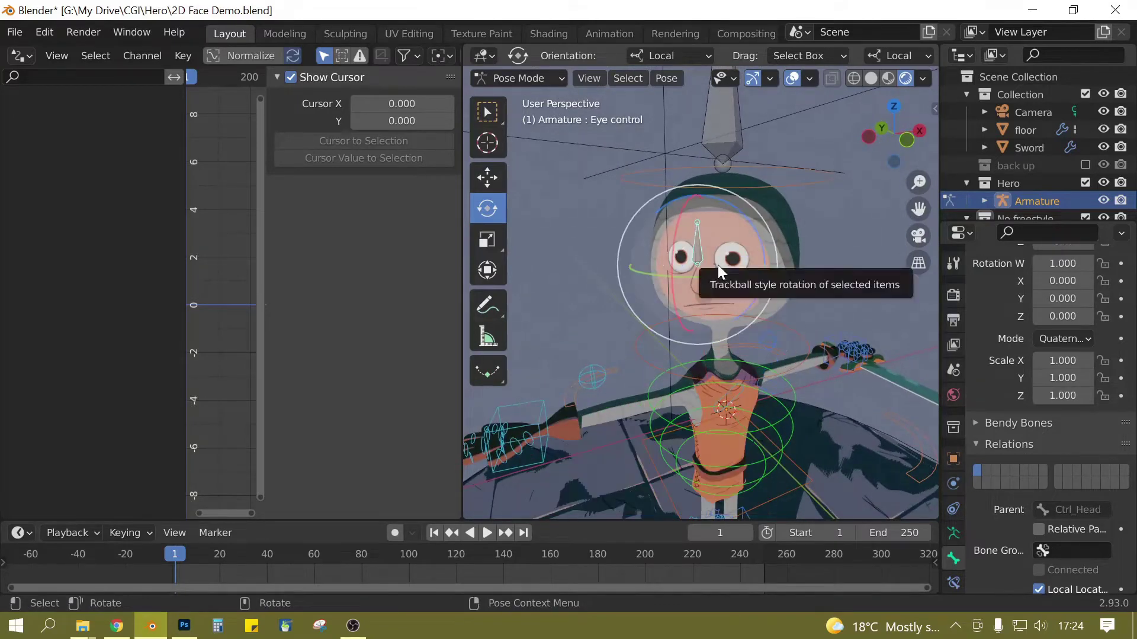
pyautogui.hotkey('shift', 'space')
pyautogui.press('g')
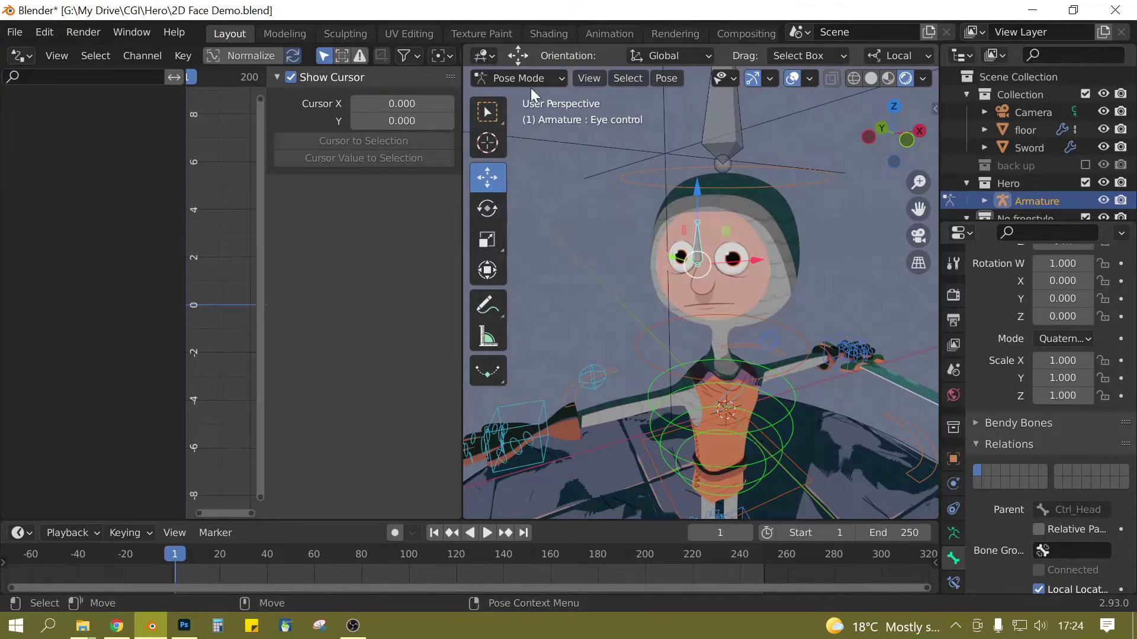
pyautogui.click(672, 55)
pyautogui.click(681, 123)
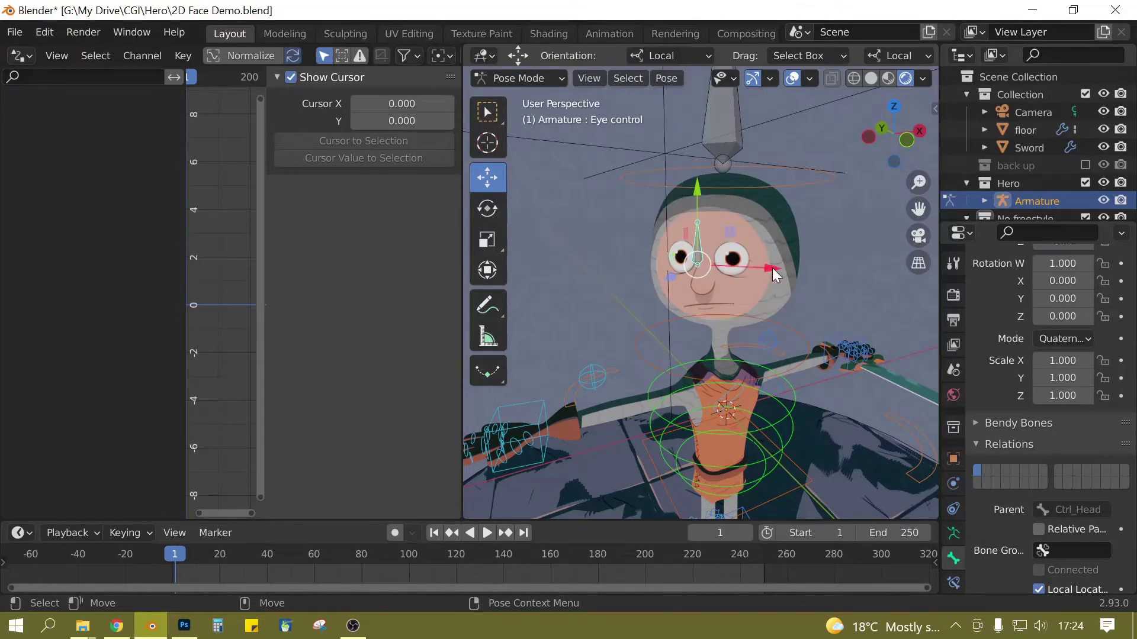
pyautogui.moveTo(772, 267)
pyautogui.mouseDown()
pyautogui.moveTo(747, 270)
pyautogui.moveTo(775, 270)
pyautogui.mouseUp()
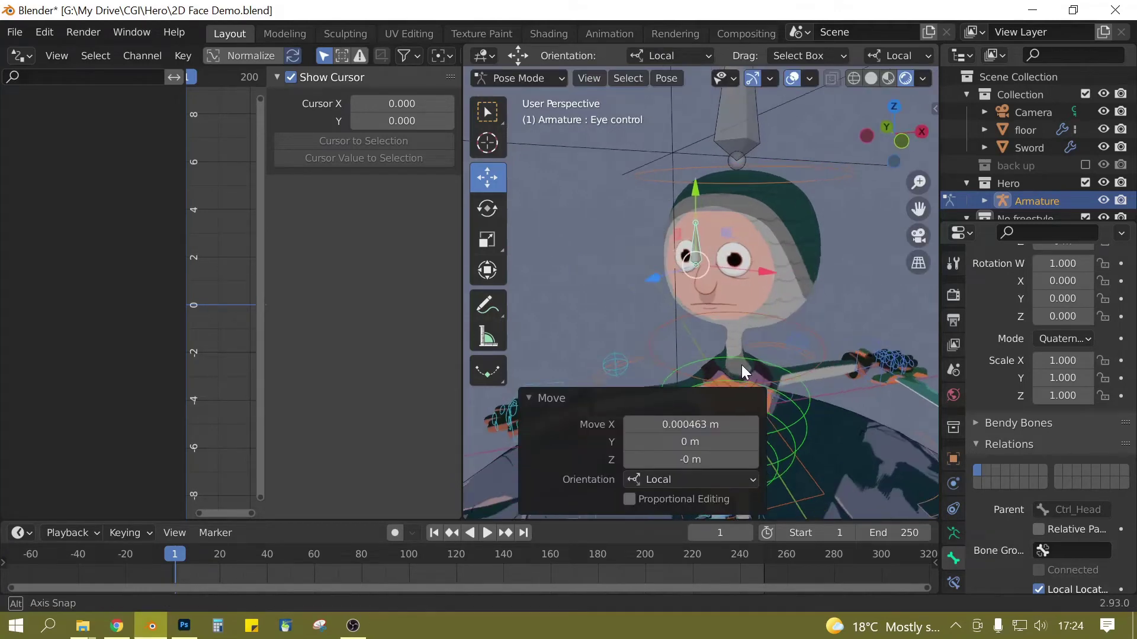
# Step: Revert the scene through the undo history to the Select entry just before the head bone's rotation
pyautogui.moveTo(742, 364); pyautogui.dragTo(705, 251, button='middle')
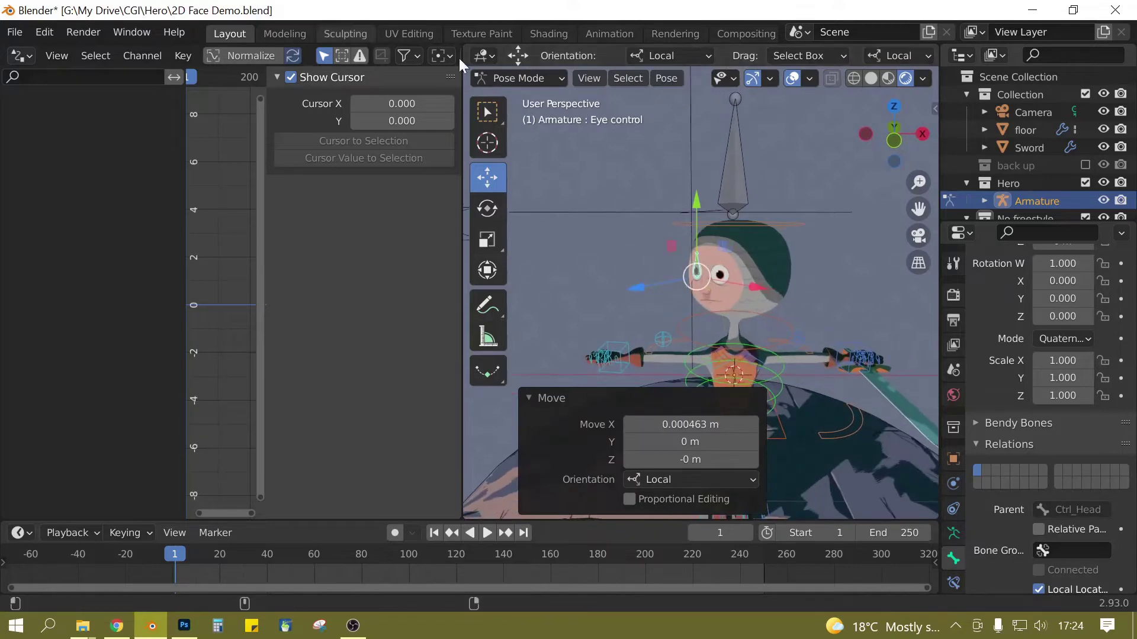
pyautogui.click(50, 31)
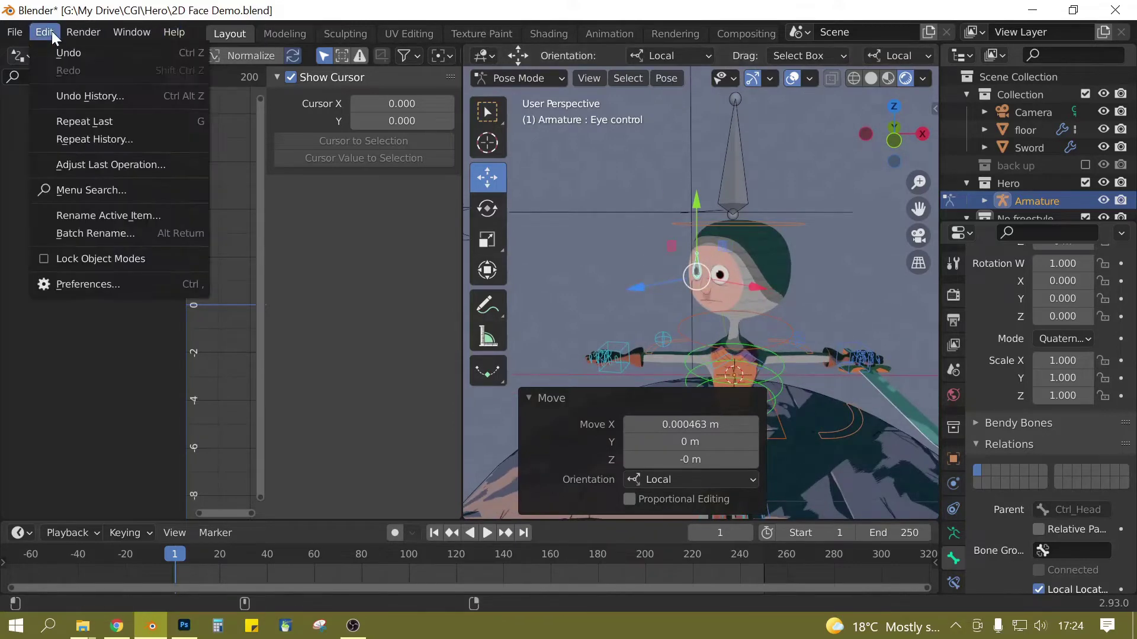
pyautogui.click(88, 96)
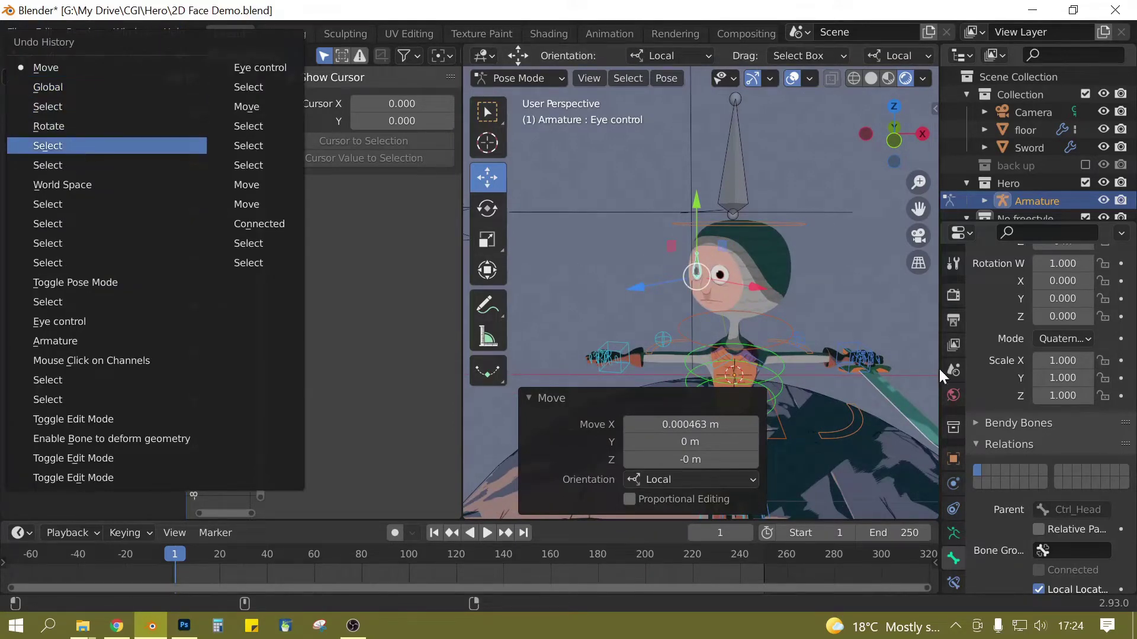
pyautogui.press('Return')
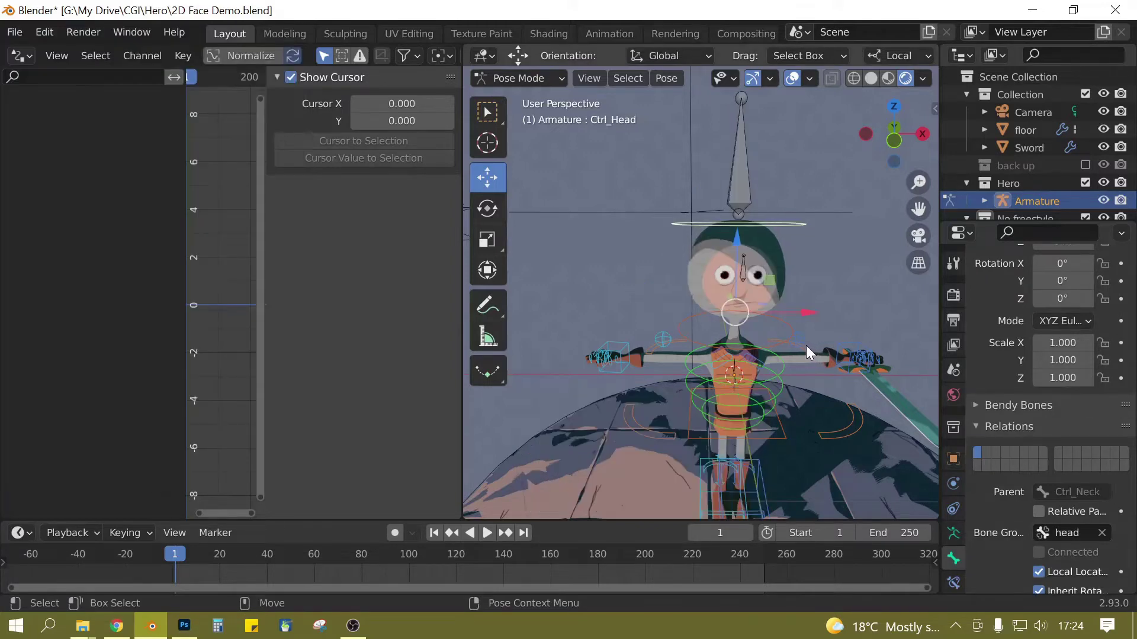
# Step: Select the Eye control bone and test the pupil driver by moving it about -0.047 m along global X
pyautogui.scroll(3, 805, 346)
pyautogui.moveTo(808, 342); pyautogui.dragTo(730, 282, button='middle')
pyautogui.click(723, 258)
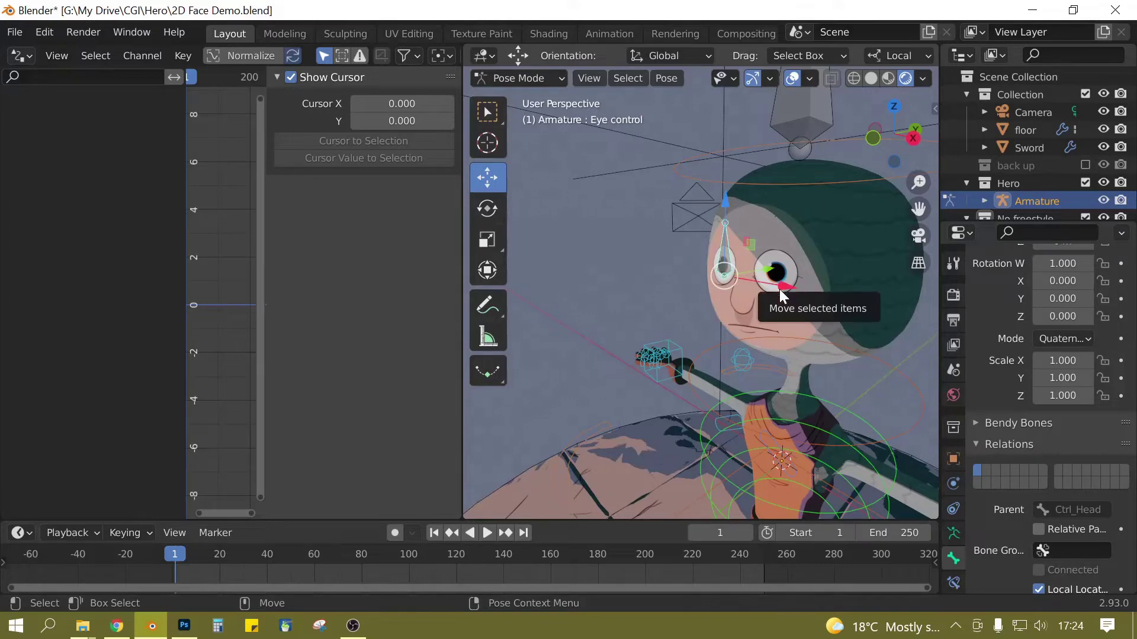
pyautogui.moveTo(779, 289); pyautogui.dragTo(763, 287)
pyautogui.moveTo(802, 341); pyautogui.dragTo(803, 340)
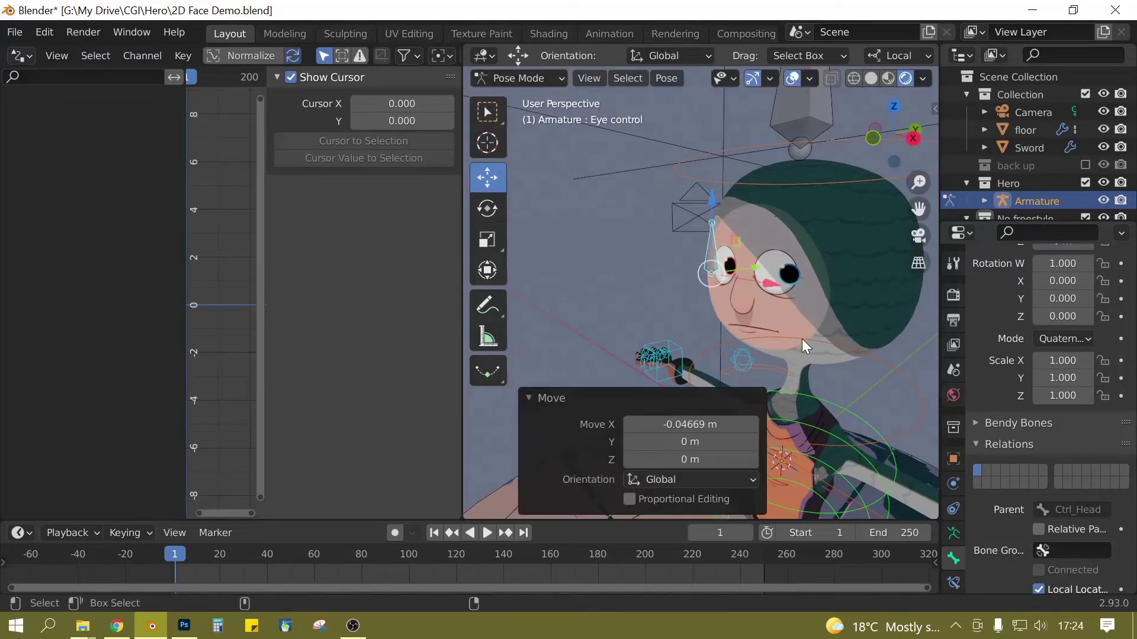
# Step: Select the character mesh in Object Mode and set the X location driver's expression to -var + 0.0
pyautogui.hotkey('ctrl', 'Tab')
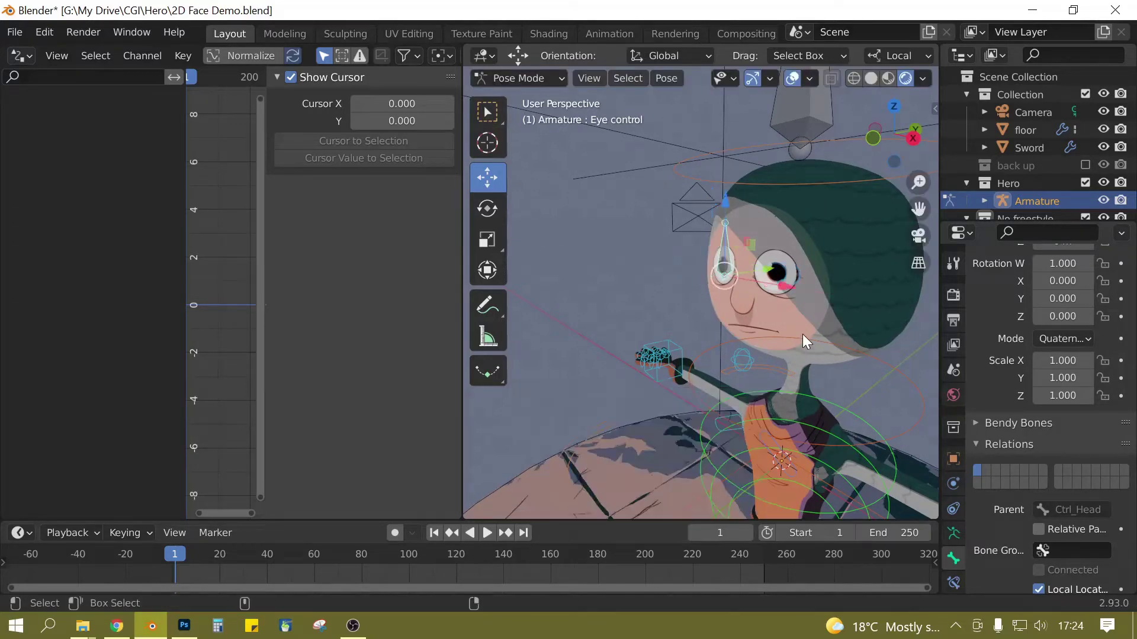
pyautogui.click(833, 247)
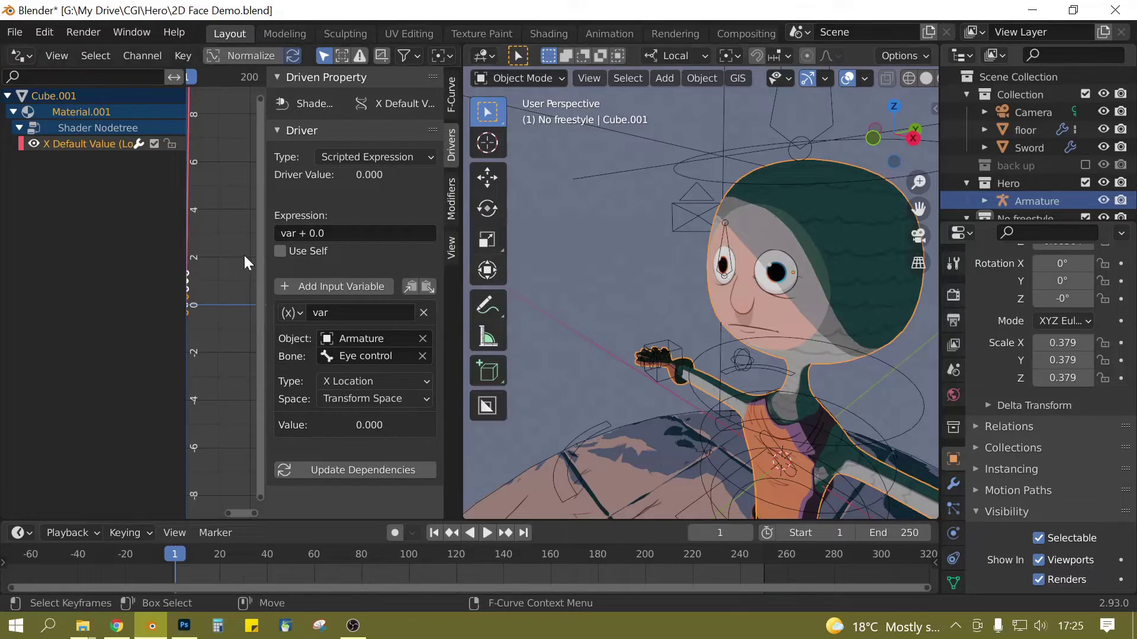
pyautogui.click(283, 234)
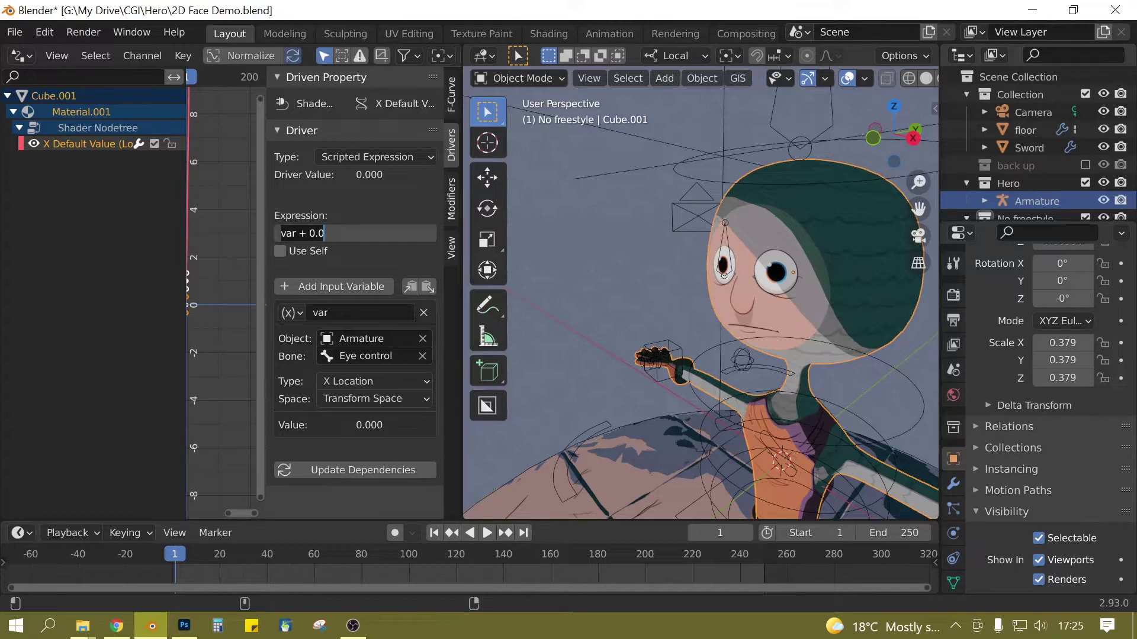
pyautogui.click(281, 233)
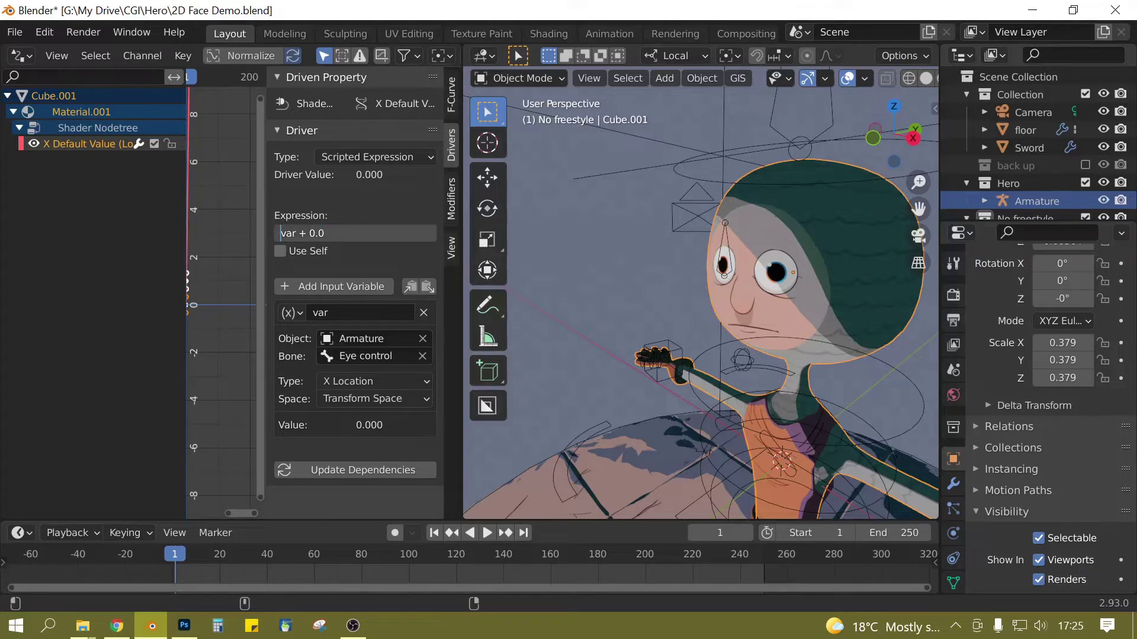
pyautogui.write('-')
pyautogui.press('Return')
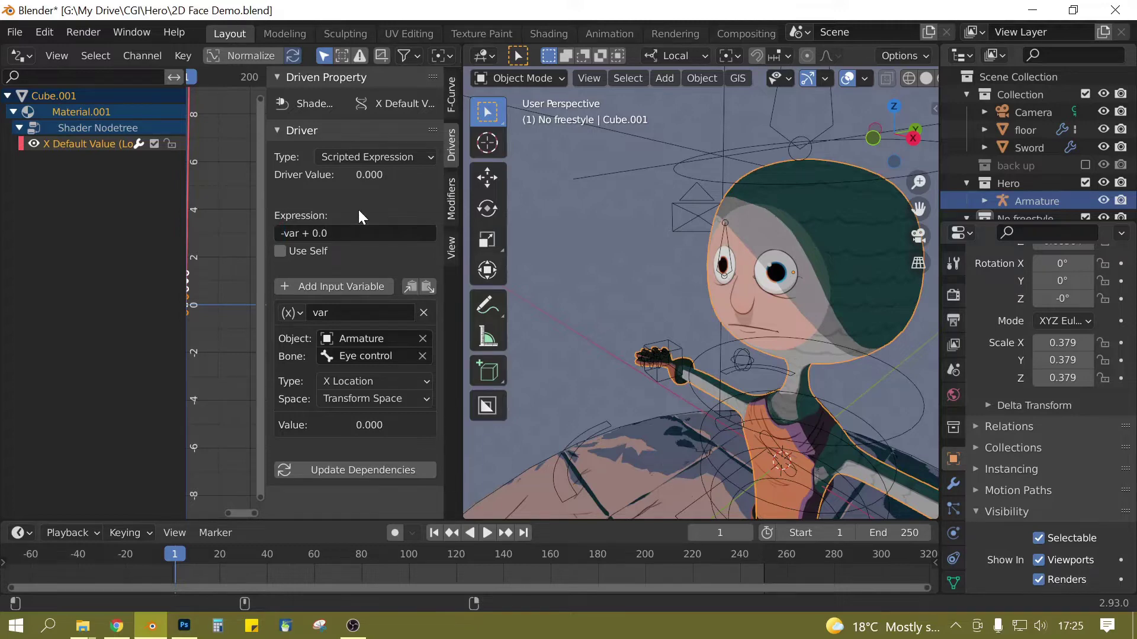
# Step: Test the inverted driver by moving the Eye control bone about 0.01 m along global X in Pose Mode, and undo the move
pyautogui.click(730, 267)
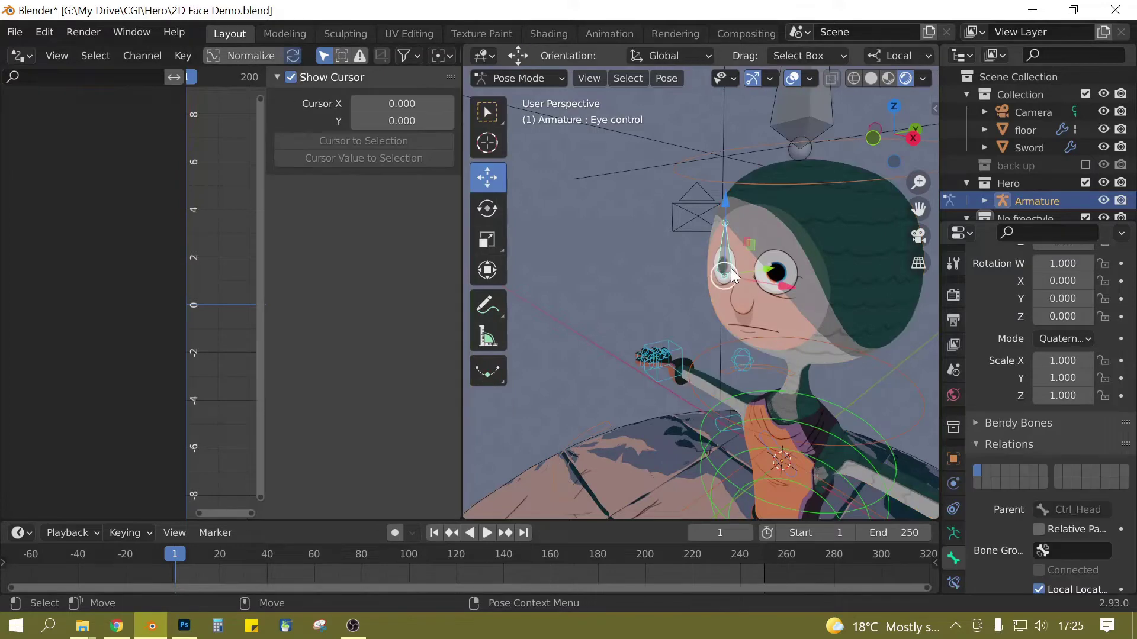
pyautogui.press('g')
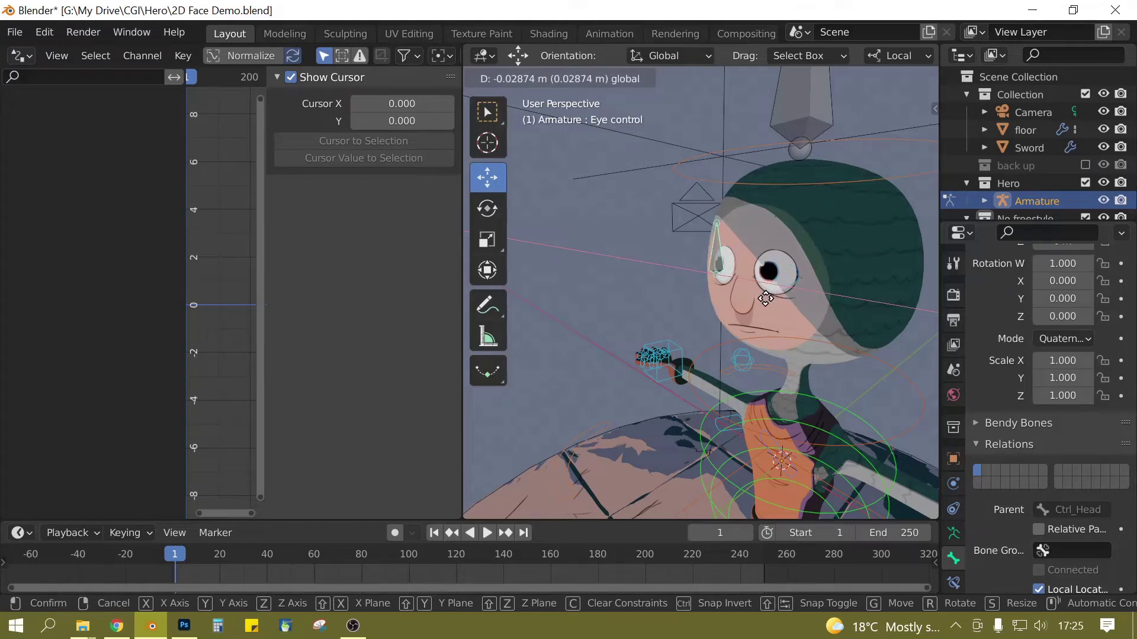
pyautogui.click(758, 323)
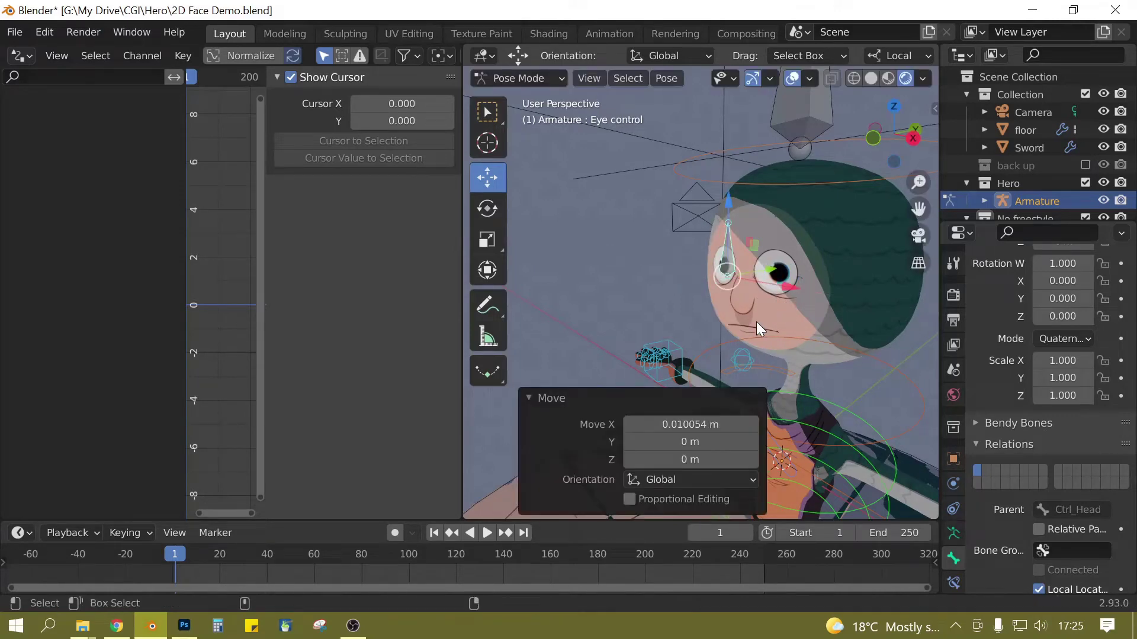
pyautogui.hotkey('ctrl', 'z')
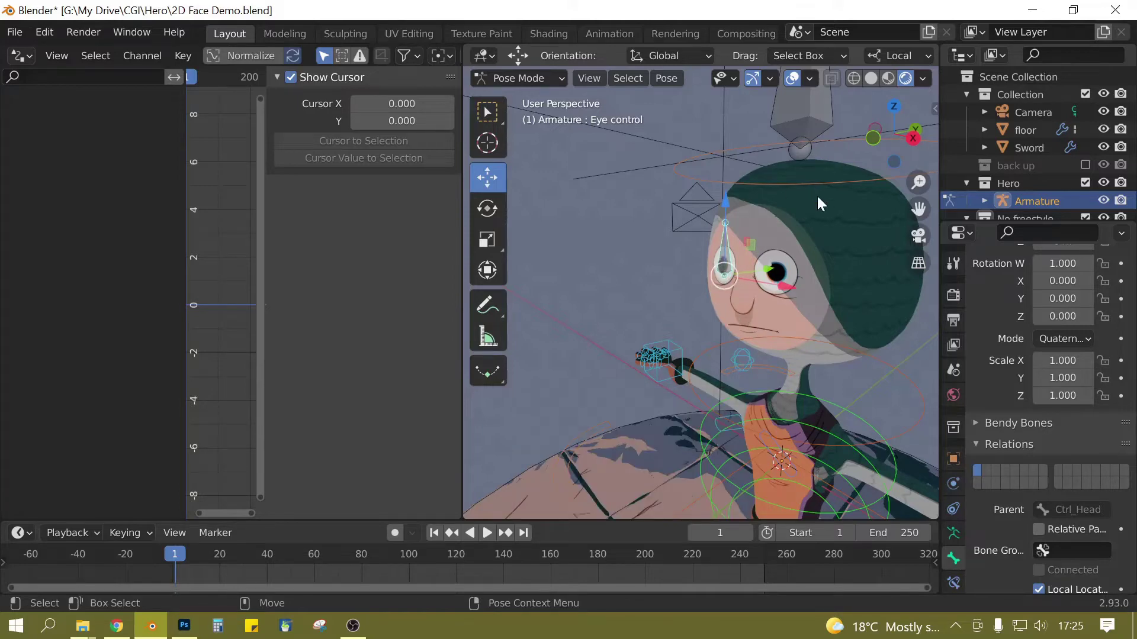
# Step: Select the character mesh in Object Mode and open the X location driver's expression for editing
pyautogui.hotkey('ctrl', 'Tab')
pyautogui.click(836, 224)
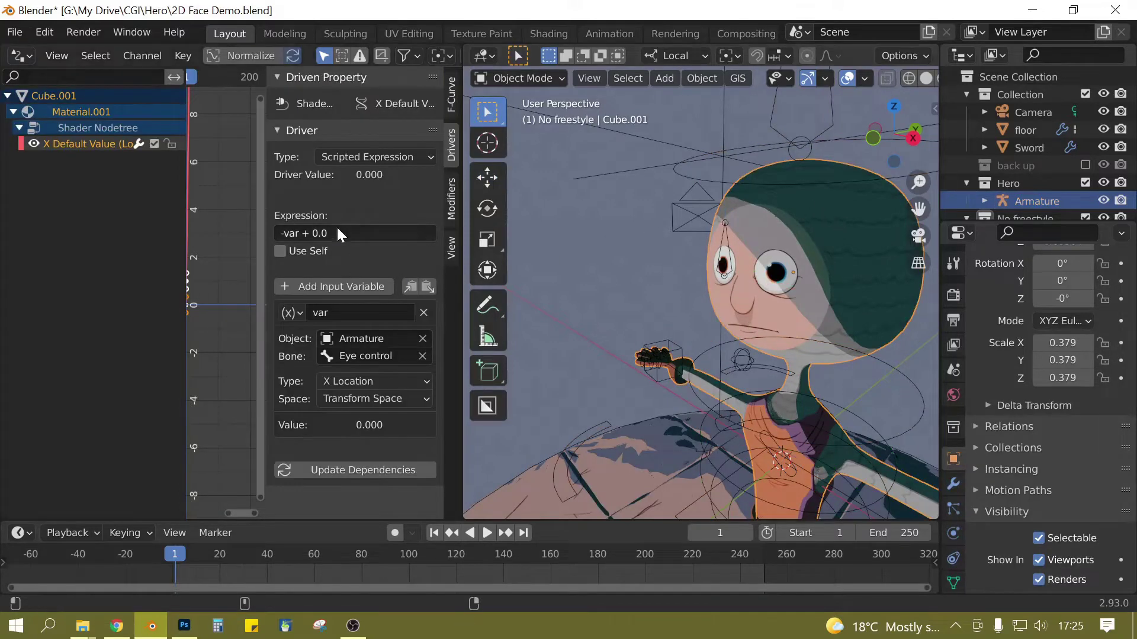
pyautogui.click(322, 233)
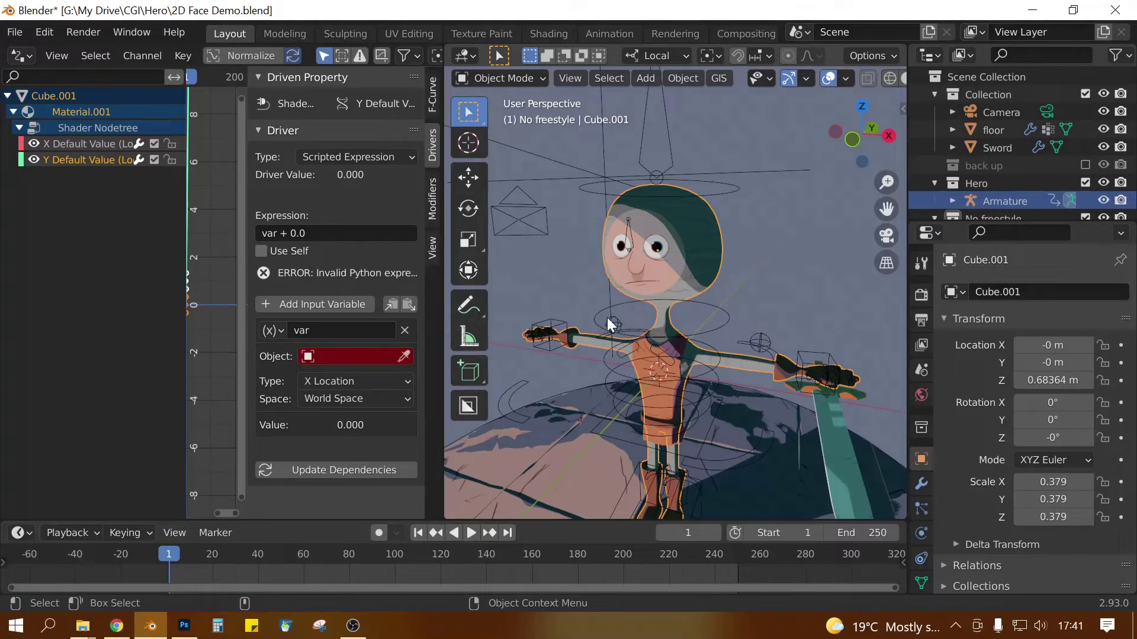
# Step: Check the driven Y location of the pupil's Mapping node in the Shading workspace and return to its driver in the Layout workspace
pyautogui.click(548, 33)
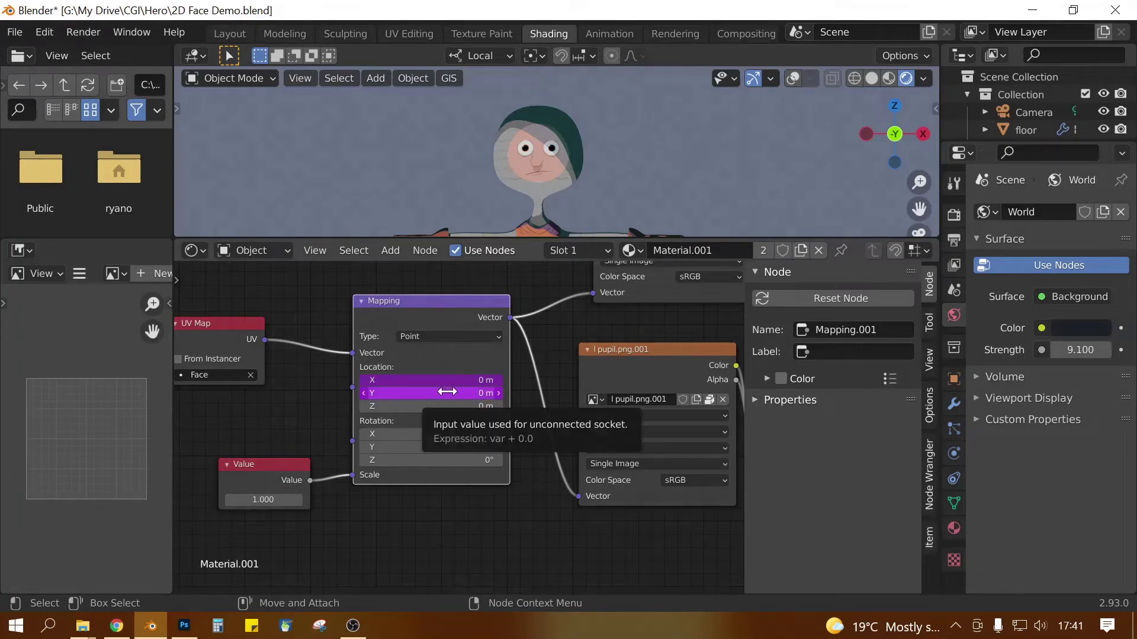
pyautogui.click(230, 34)
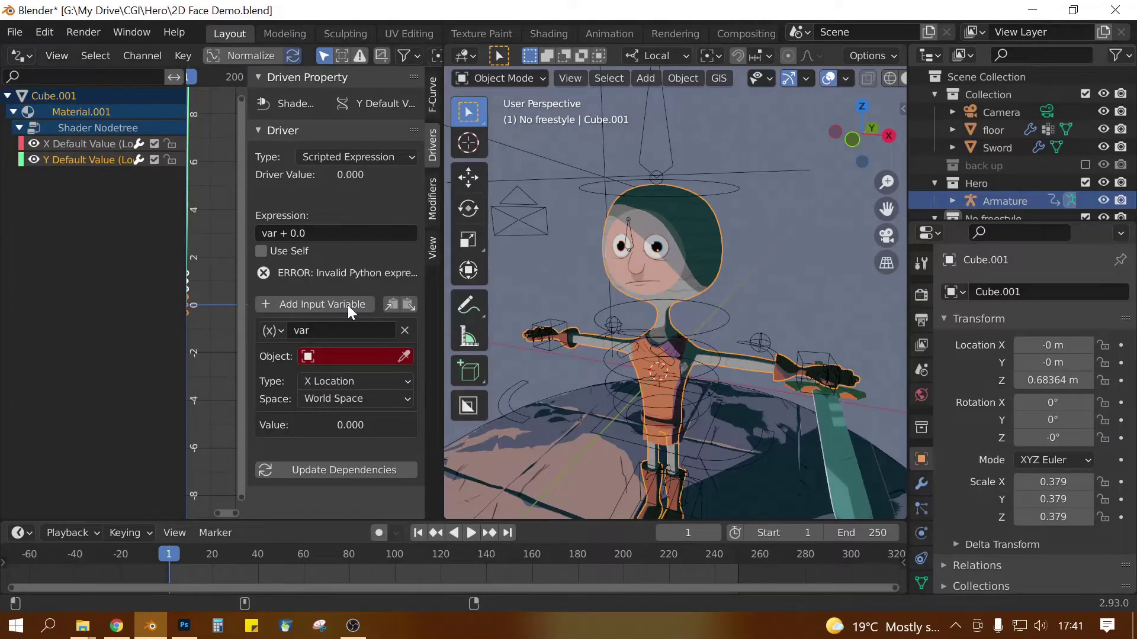
pyautogui.click(357, 354)
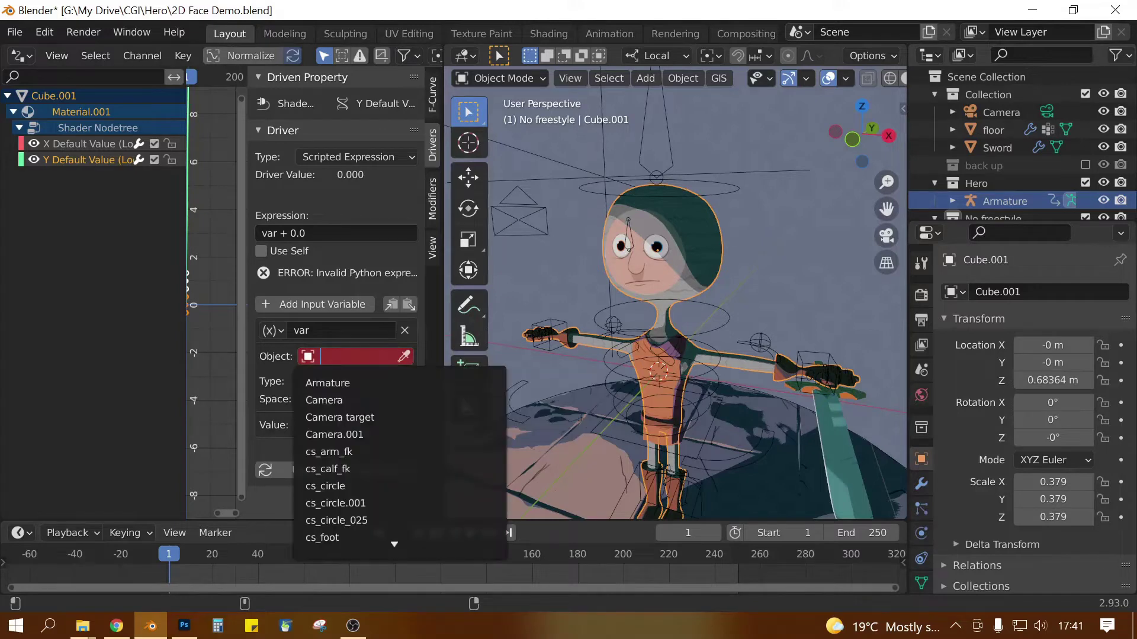
pyautogui.click(84, 179)
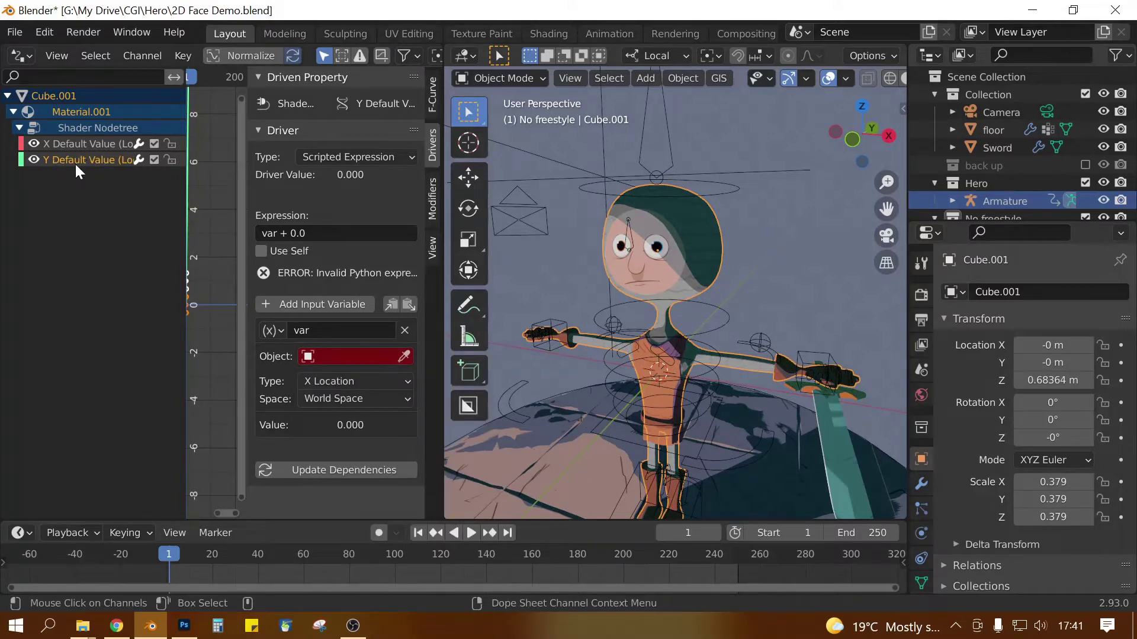
# Step: Set the Y location driver's variable to use the Armature object and its Eye control bone
pyautogui.click(339, 357)
pyautogui.click(331, 384)
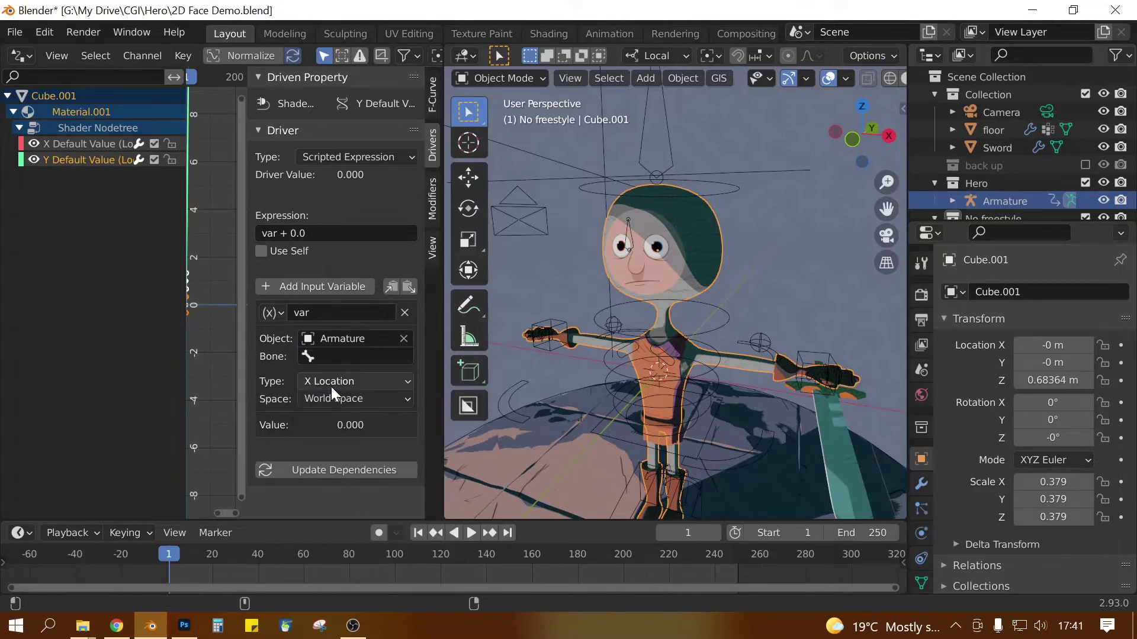
pyautogui.click(337, 358)
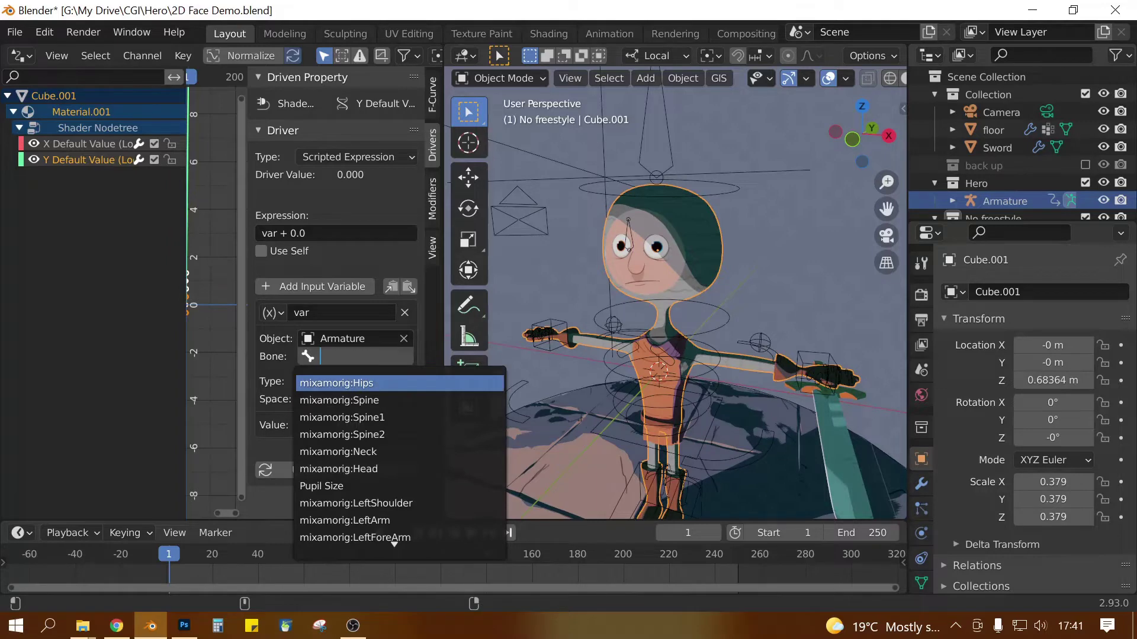
pyautogui.write('eye')
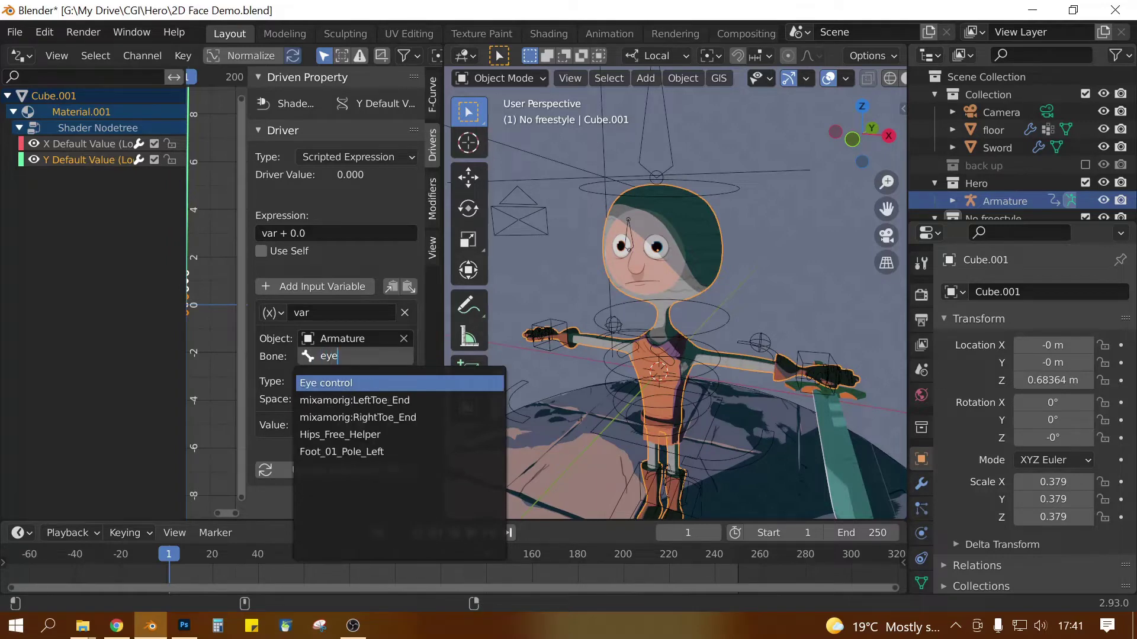
pyautogui.click(363, 383)
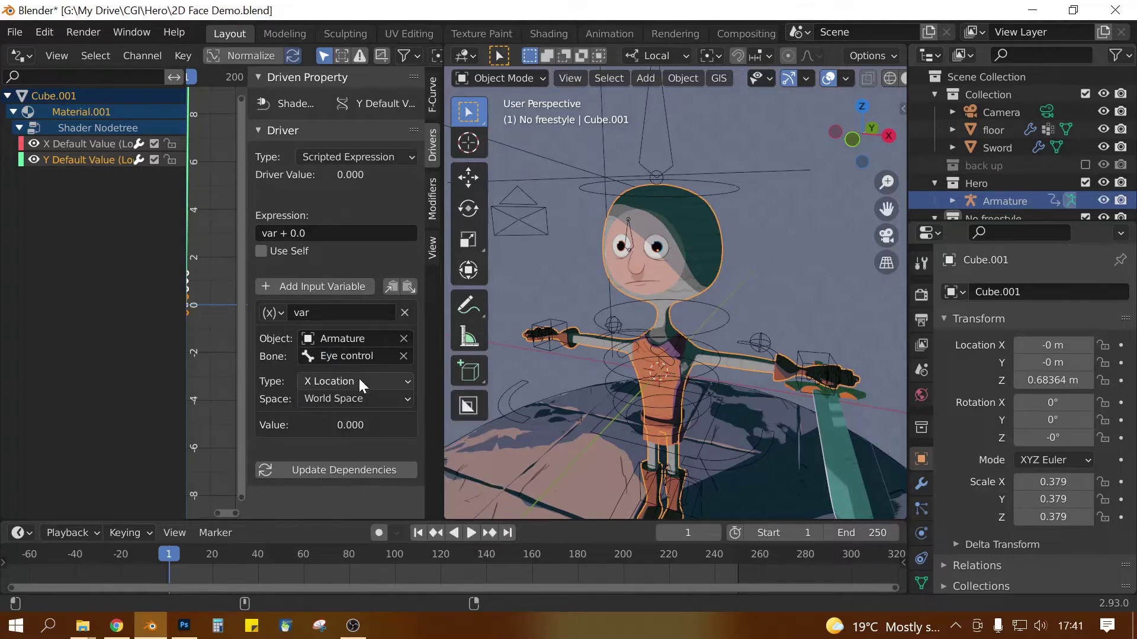
# Step: Set the Y driver variable's type to Y Location and its space to Transform Space
pyautogui.click(378, 383)
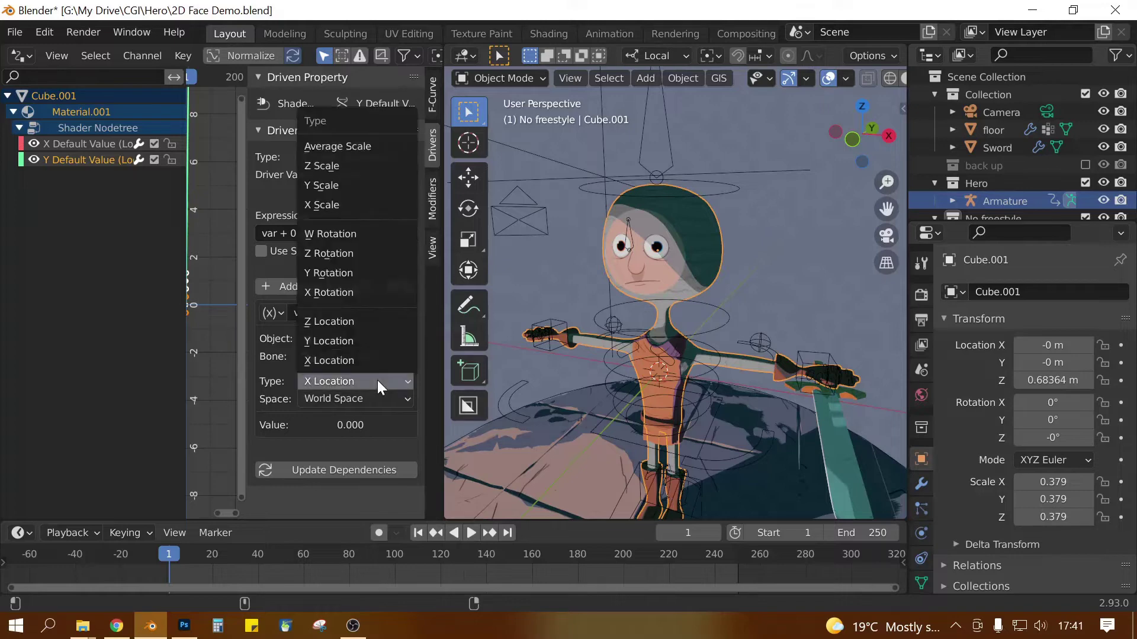
pyautogui.click(350, 340)
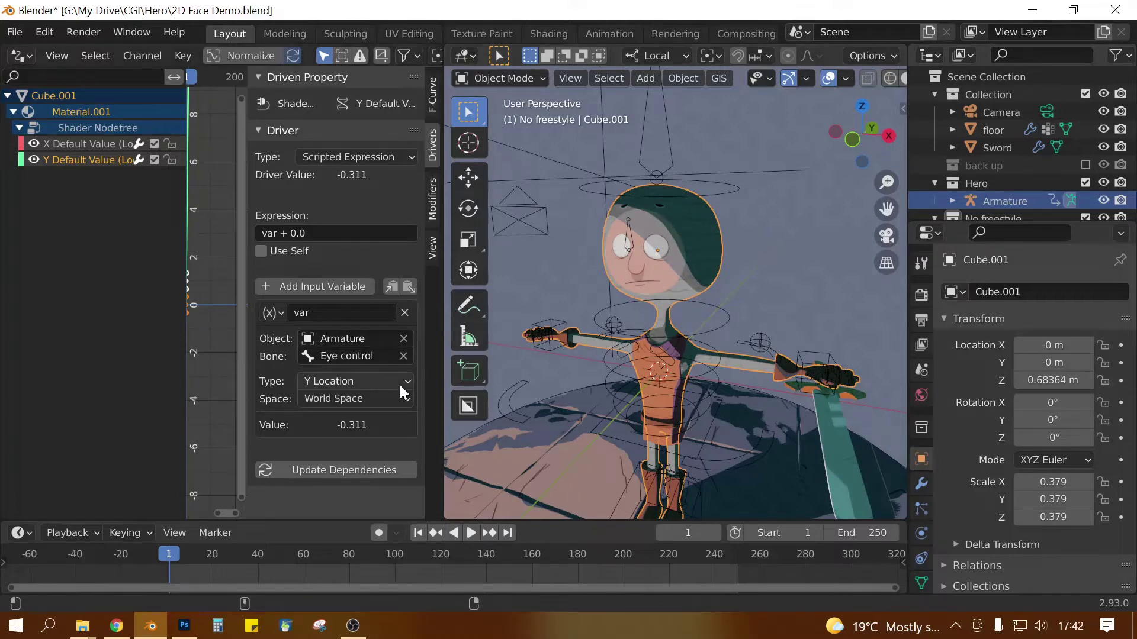
pyautogui.click(372, 399)
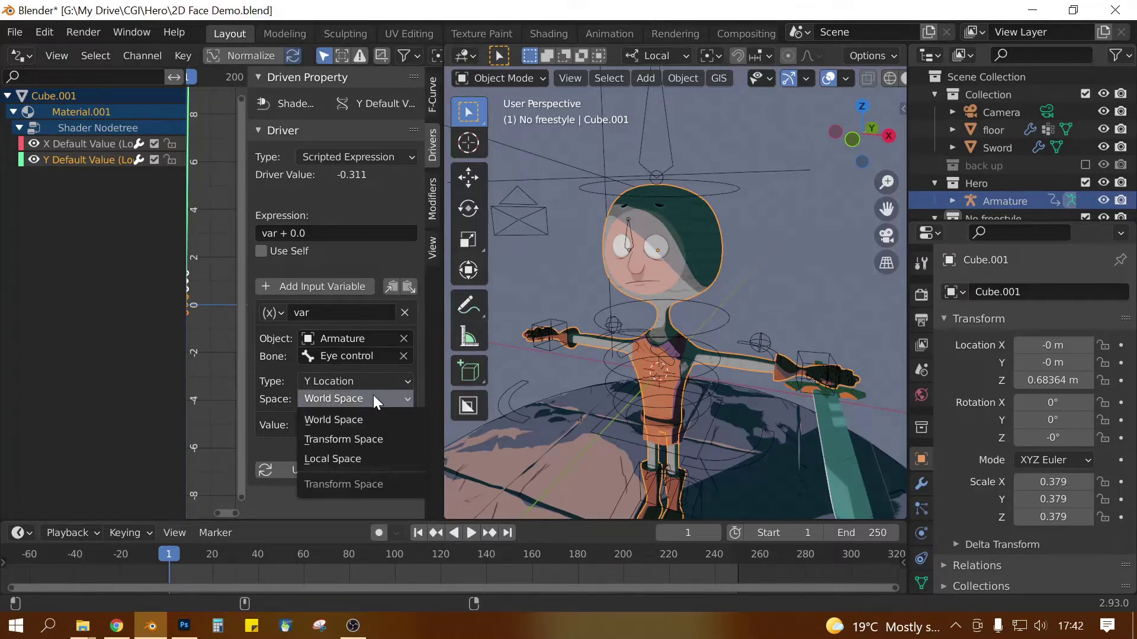
pyautogui.click(356, 442)
# Step: Put the armature in Pose Mode and test the Y driver by moving the Eye control bone about -0.017 m along global Z
pyautogui.scroll(2, 714, 370)
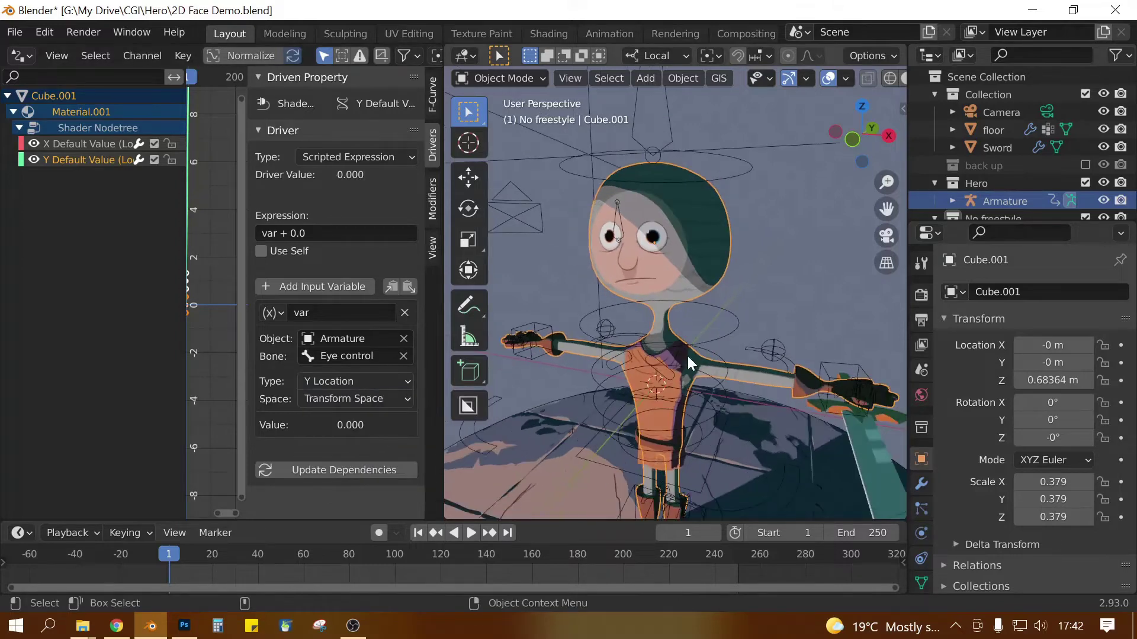
pyautogui.scroll(3, 687, 358)
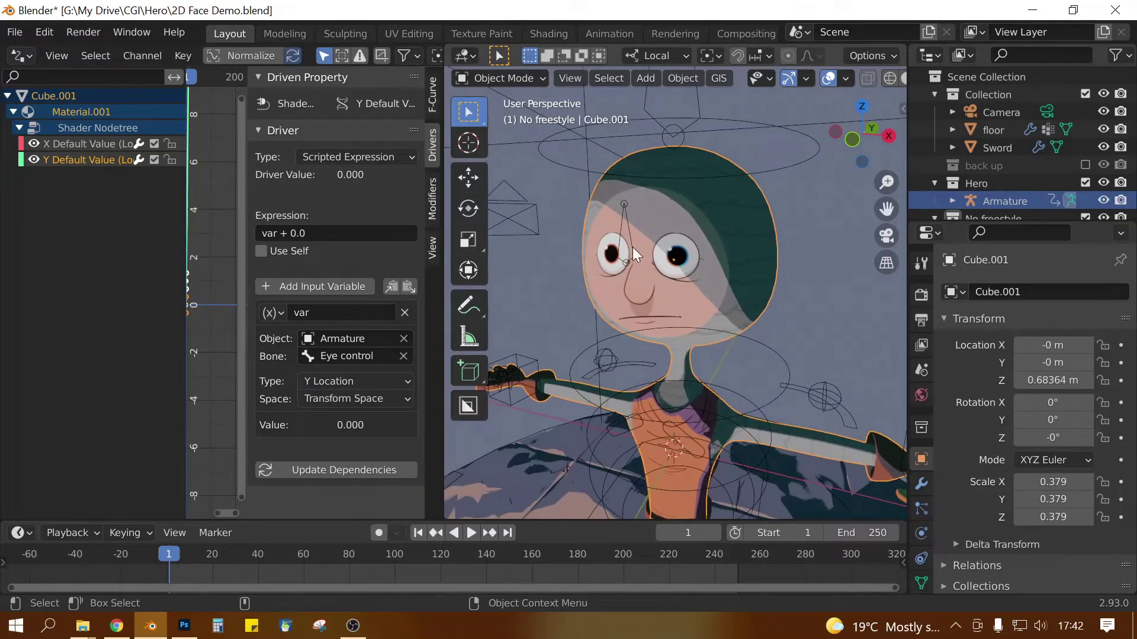
pyautogui.click(631, 249)
pyautogui.hotkey('ctrl', 'Tab')
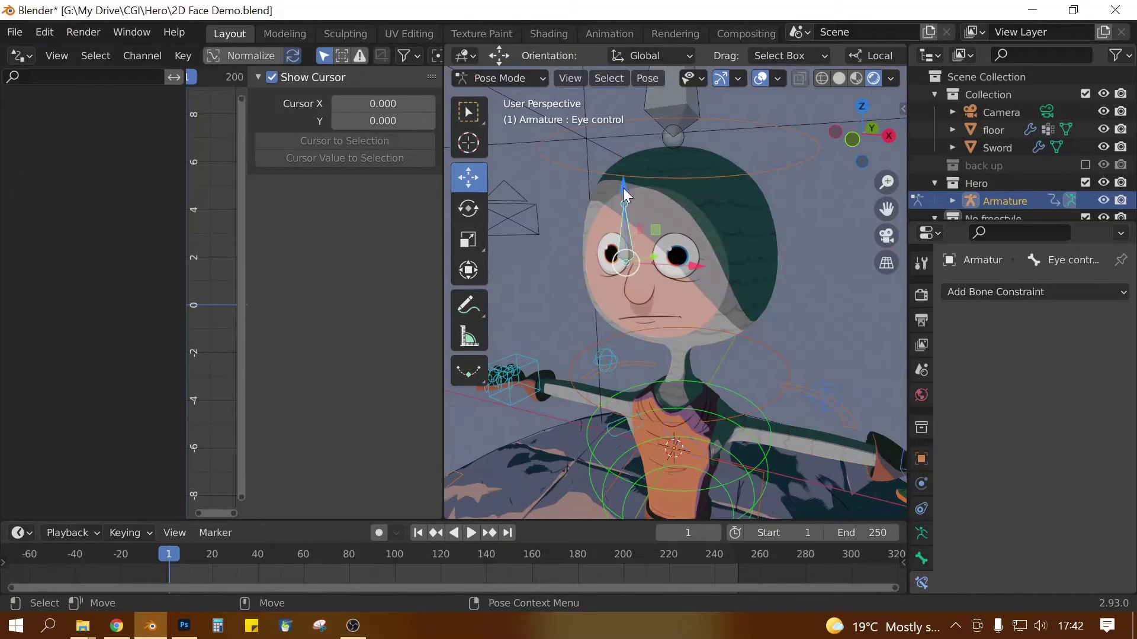
pyautogui.moveTo(623, 187); pyautogui.dragTo(705, 255)
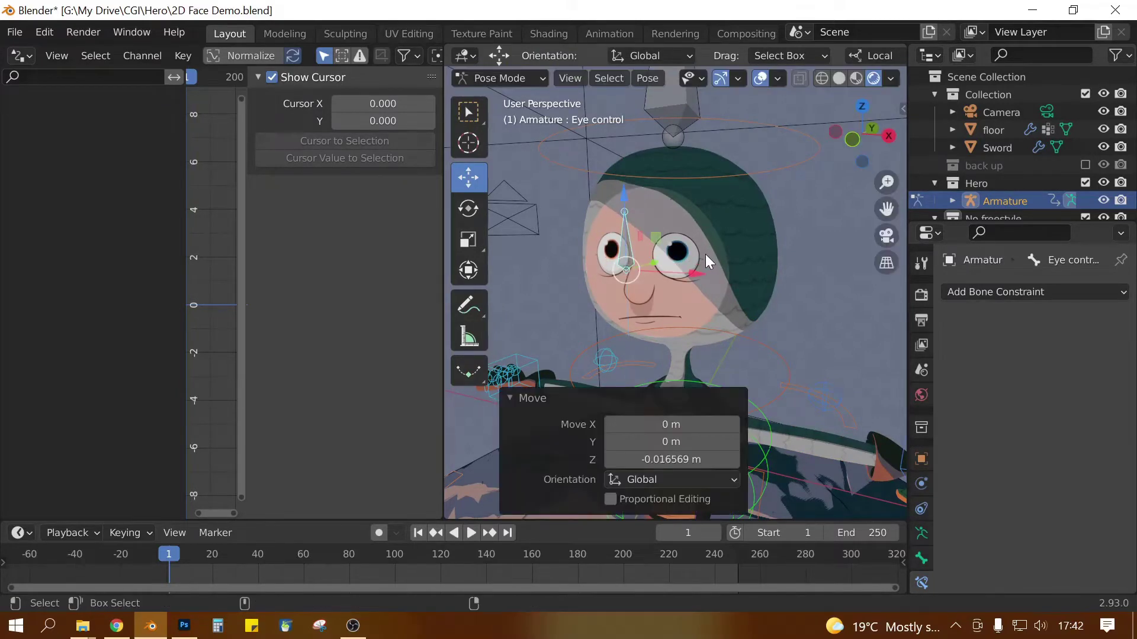
# Step: Select the character mesh in Object Mode and set the Y location driver's expression to -var + 0.0
pyautogui.hotkey('ctrl', 'Tab')
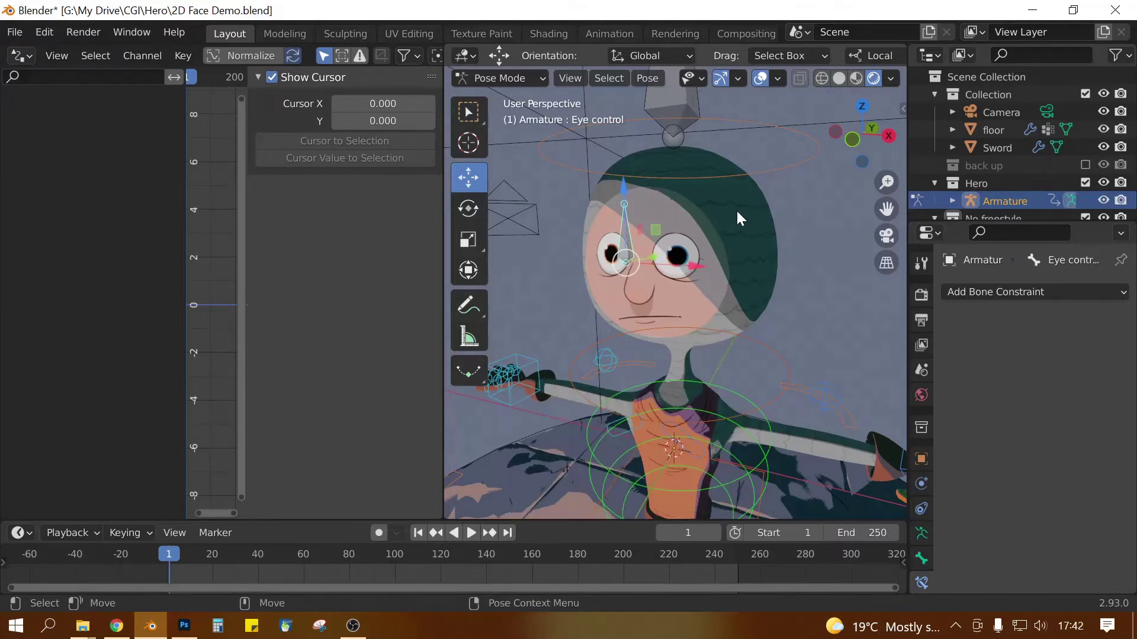
pyautogui.click(712, 222)
pyautogui.click(264, 233)
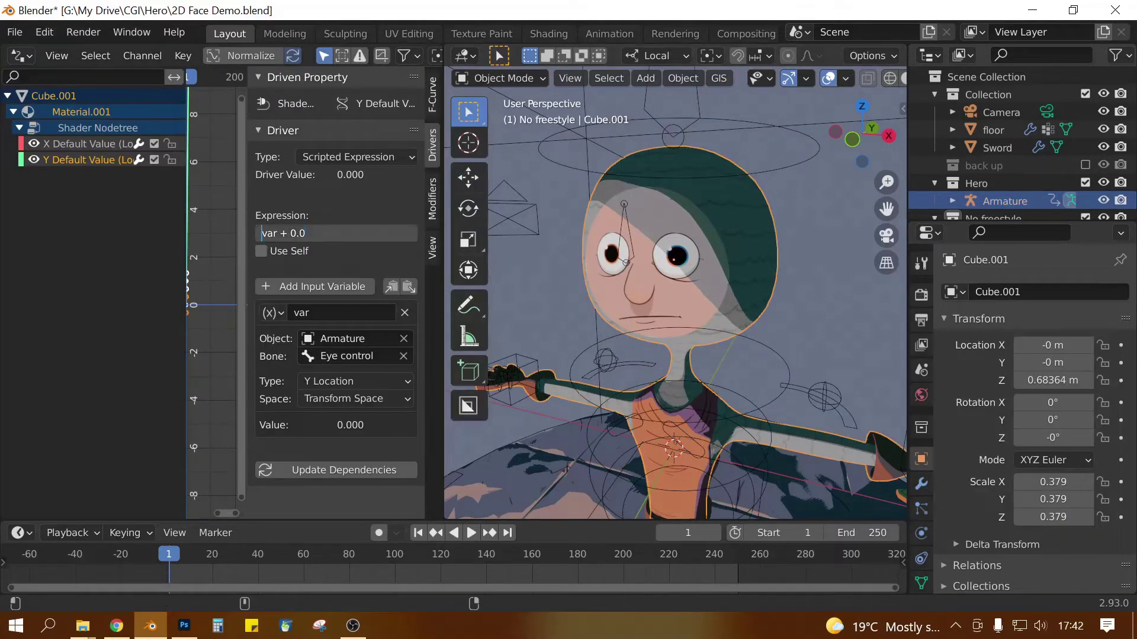
pyautogui.write('-')
pyautogui.press('Return')
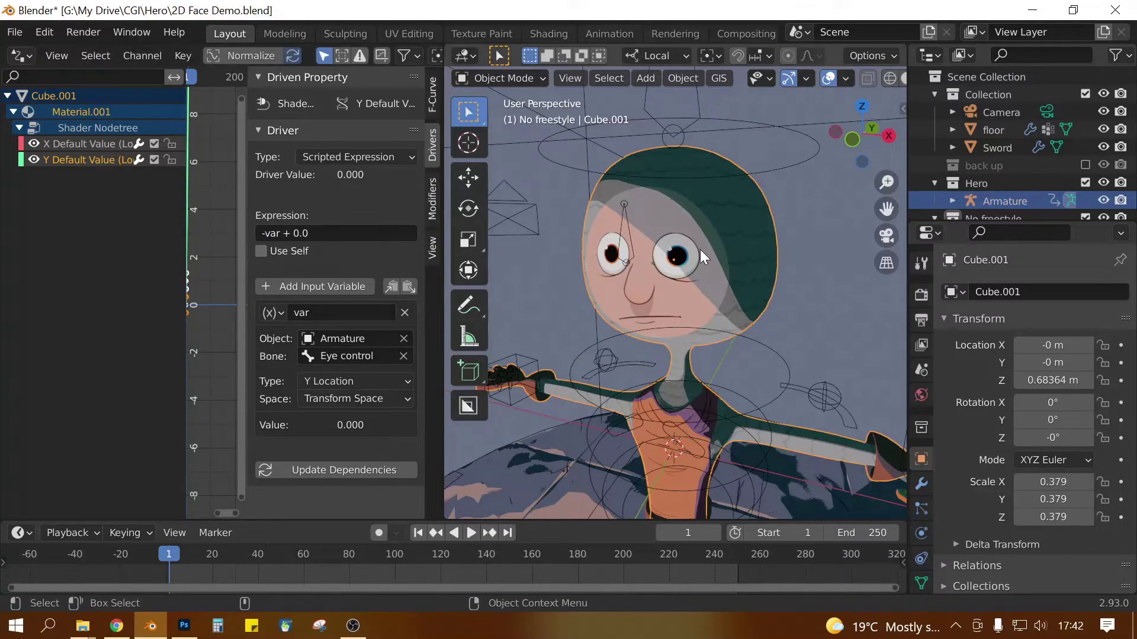
# Step: Test both pupil drivers from the front by moving the Eye control bone freely, and clear the bone's location
pyautogui.press('KP_1')
pyautogui.press('KP_Decimal')
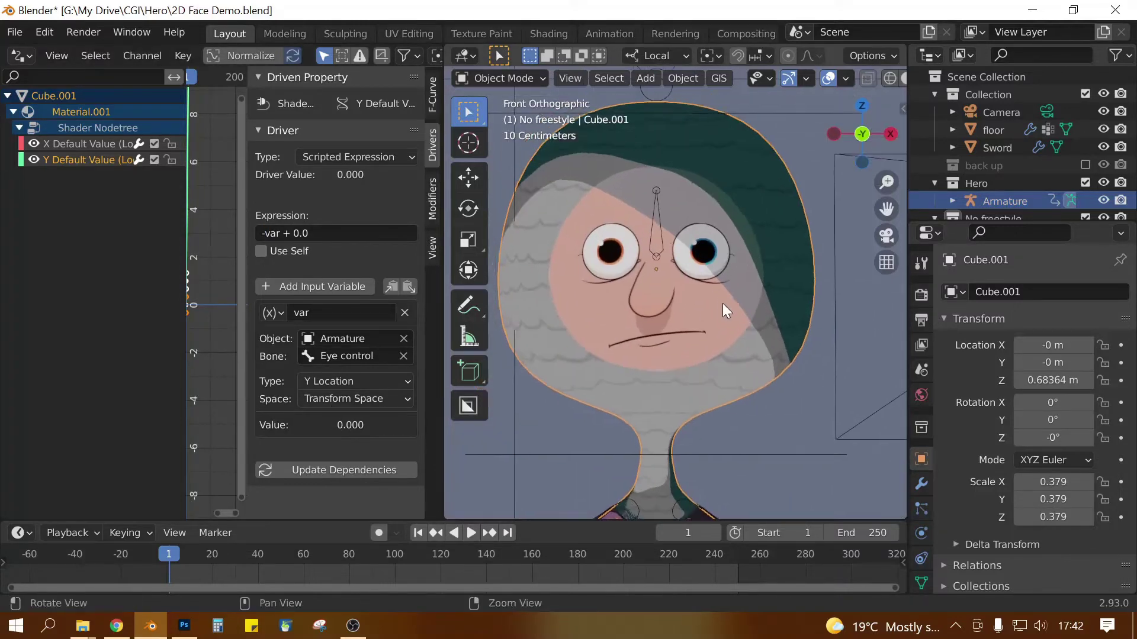
pyautogui.click(662, 240)
pyautogui.press('g')
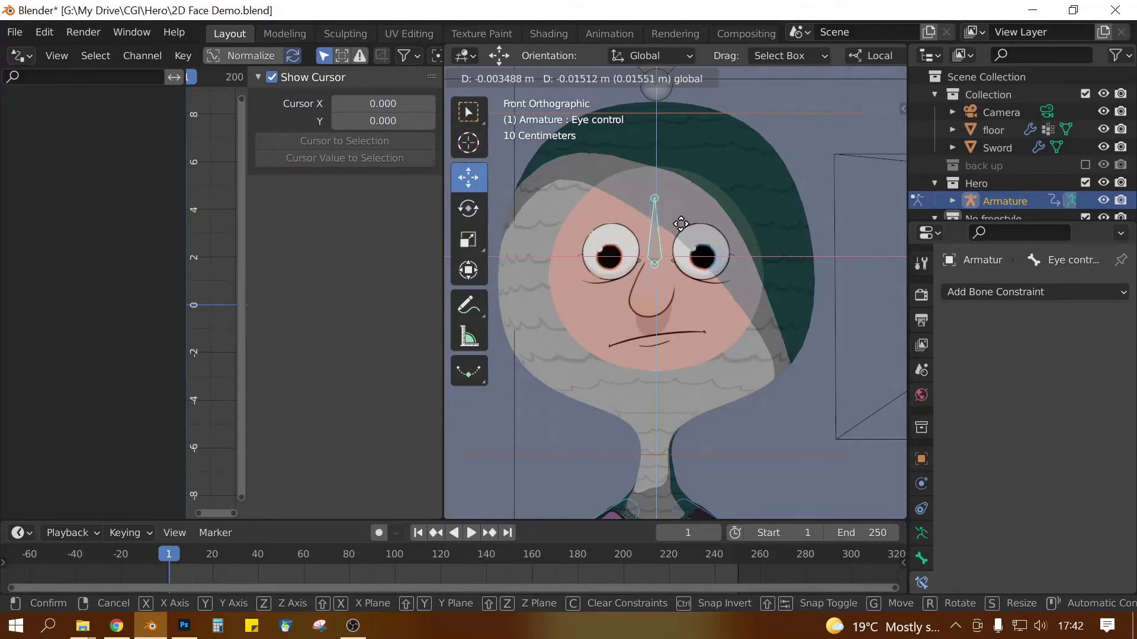
pyautogui.click(684, 221)
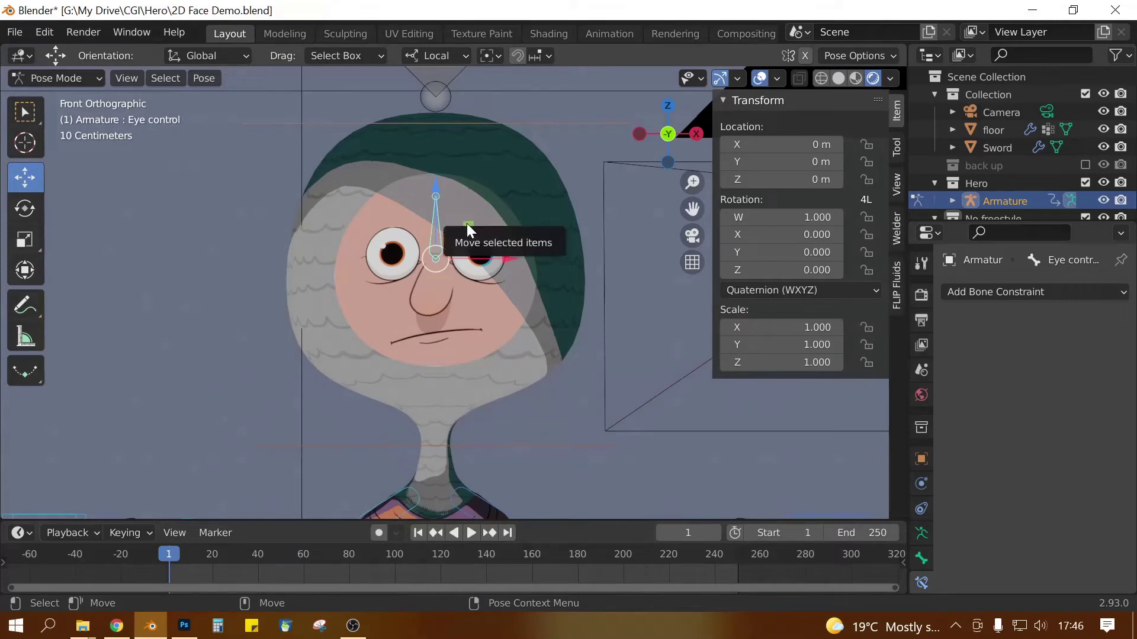
pyautogui.moveTo(467, 226)
pyautogui.mouseDown()
pyautogui.moveTo(492, 219)
pyautogui.moveTo(507, 229)
pyautogui.moveTo(500, 240)
pyautogui.moveTo(461, 220)
pyautogui.moveTo(452, 197)
pyautogui.moveTo(465, 237)
pyautogui.mouseUp()
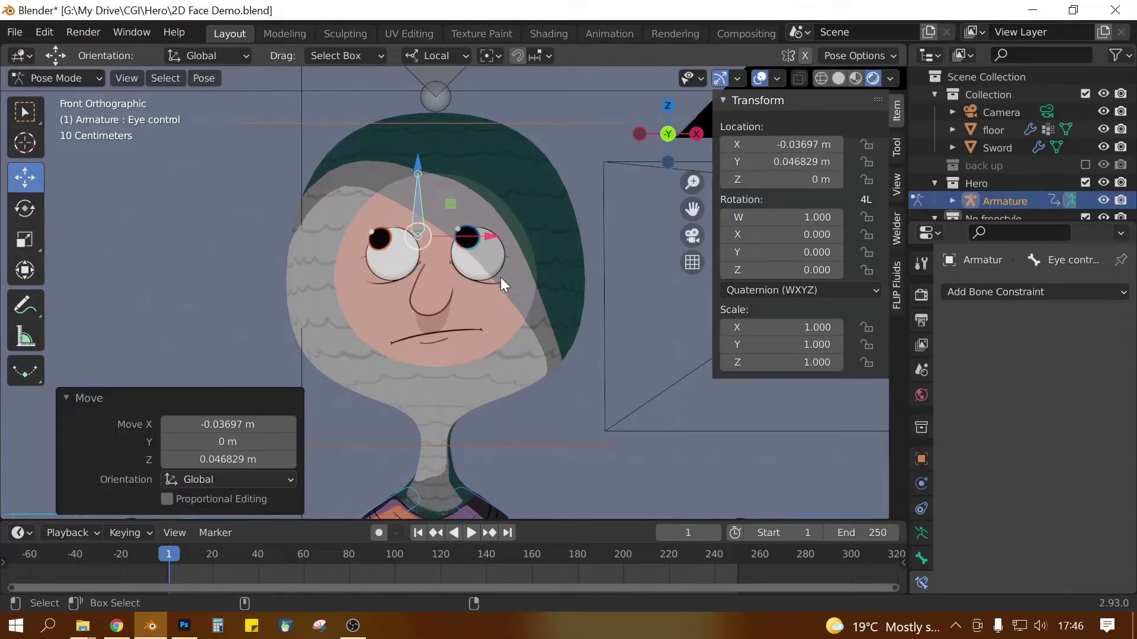
pyautogui.hotkey('alt', 'g')
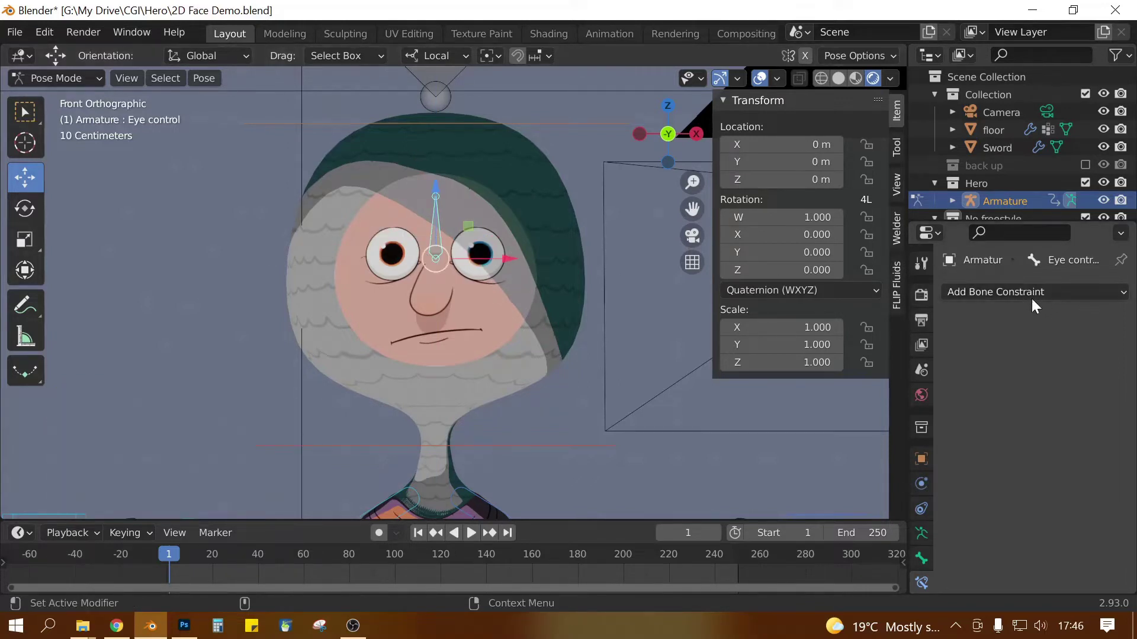
# Step: Add a Limit Location constraint to the Eye control bone and enable its Affect Transform option
pyautogui.click(1043, 290)
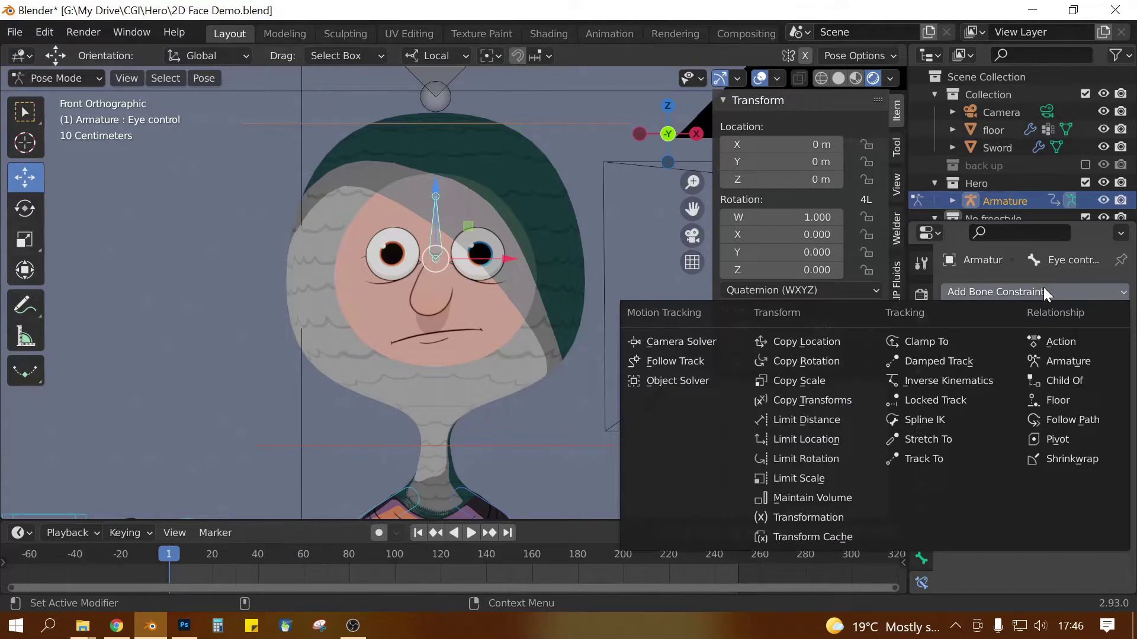
pyautogui.click(1044, 288)
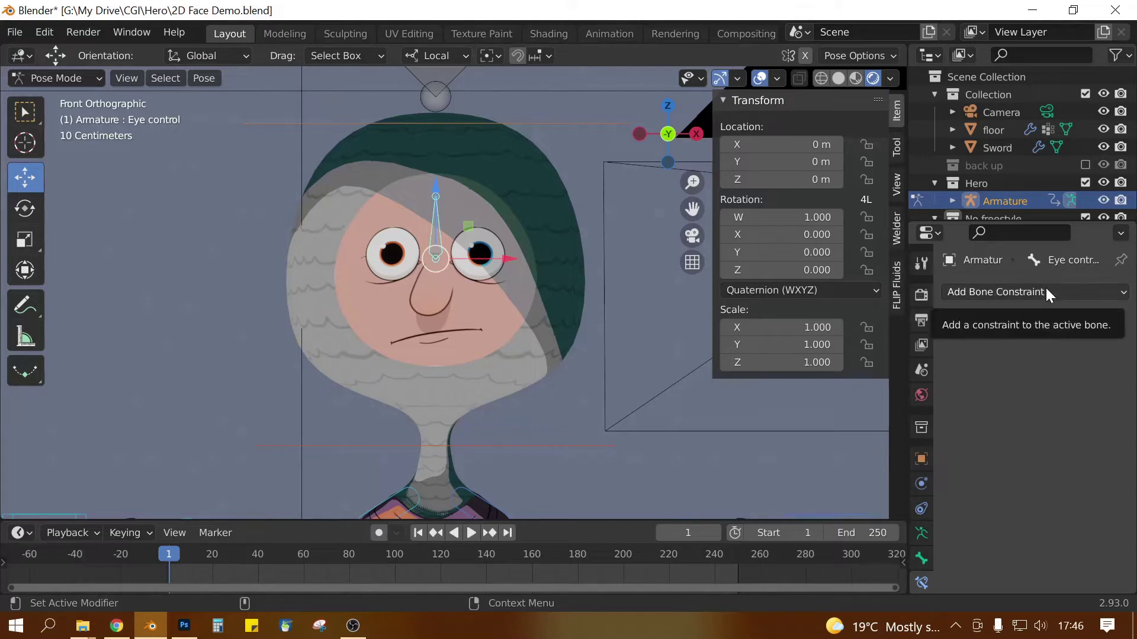
pyautogui.click(1045, 291)
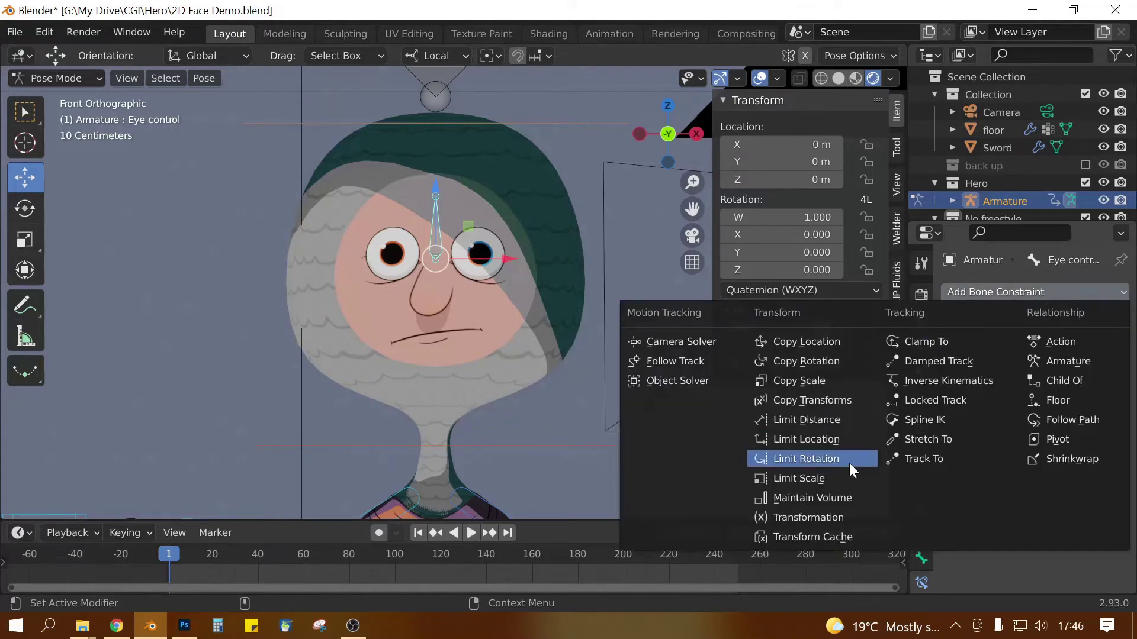
pyautogui.click(828, 441)
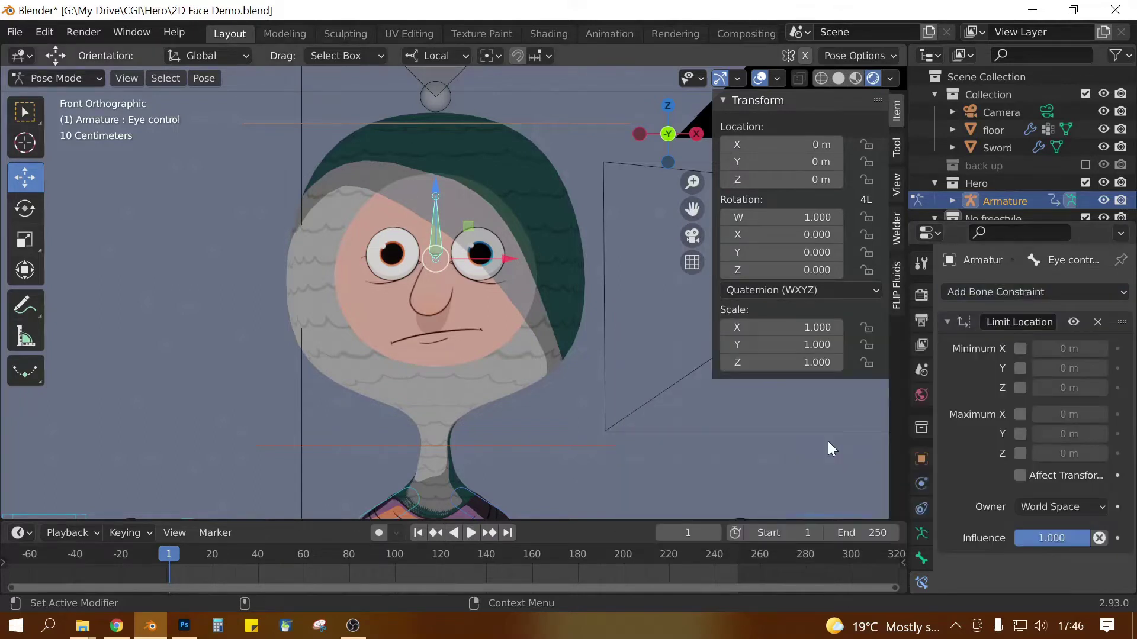
pyautogui.click(1020, 476)
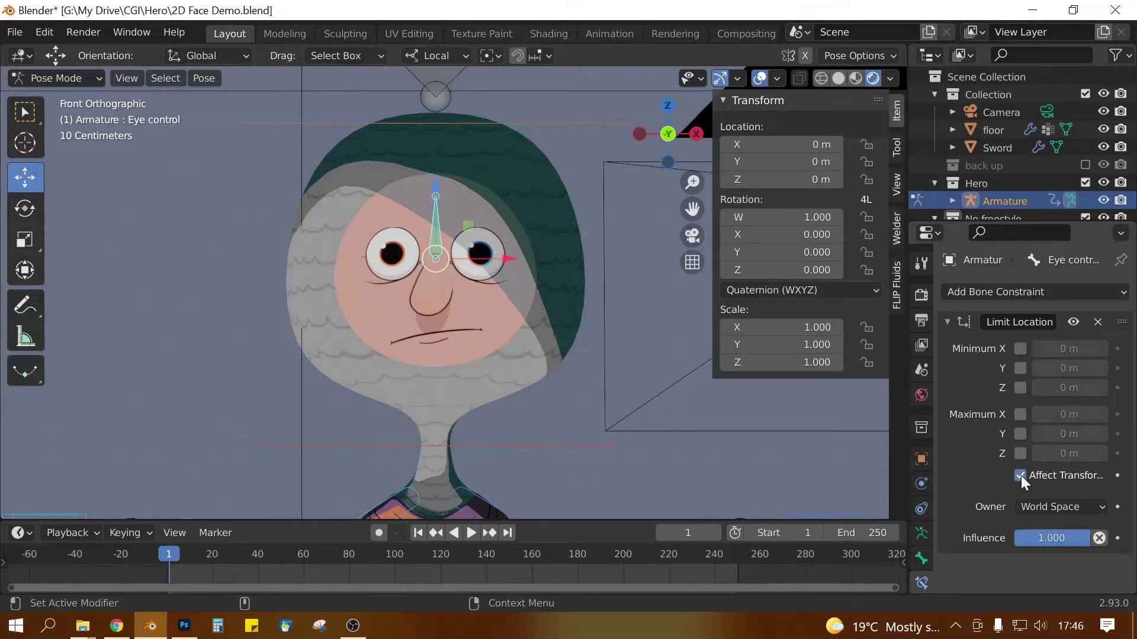
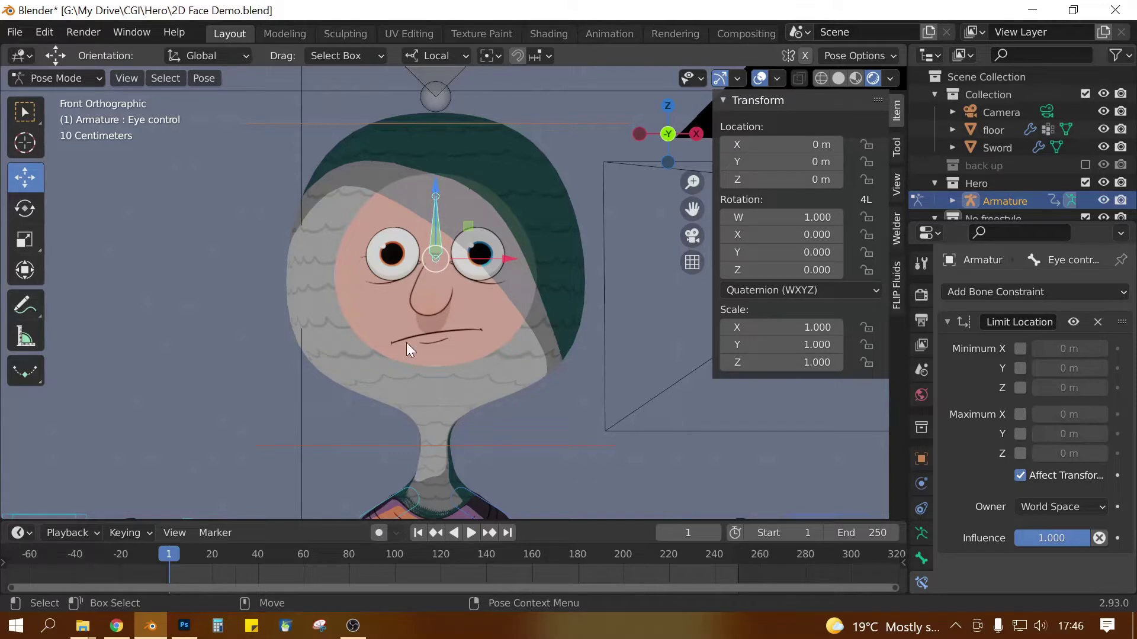
# Step: Raise the Eye control bone to the pupils' upper limit and set the constraint's Maximum Y to 0.038202 m in Local Space
pyautogui.moveTo(434, 188); pyautogui.dragTo(551, 178)
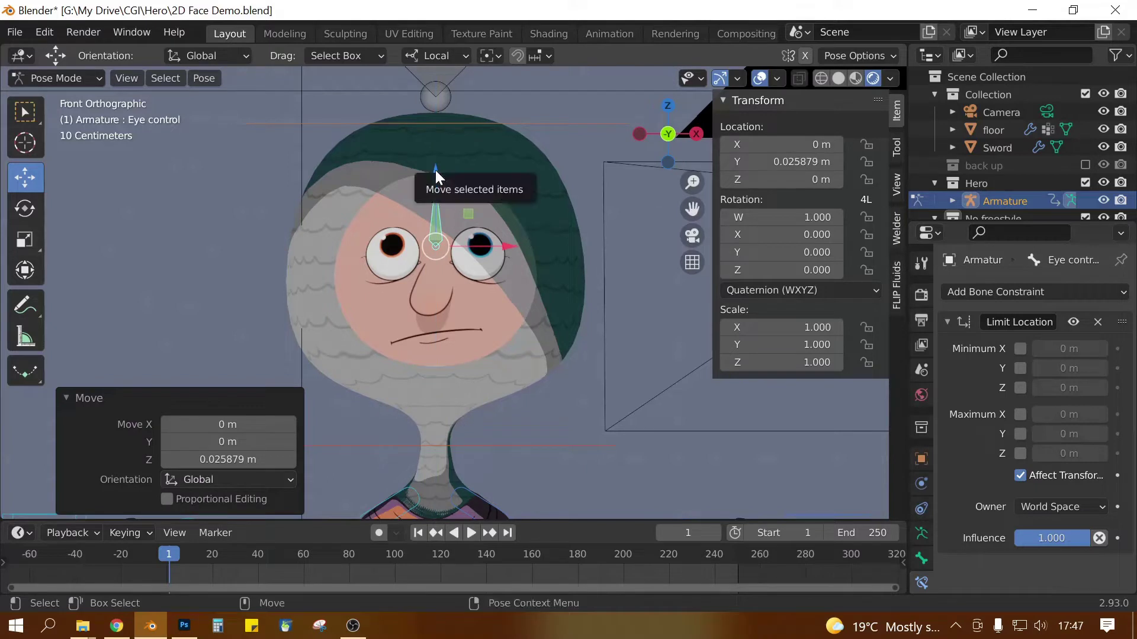
pyautogui.moveTo(435, 169); pyautogui.dragTo(432, 161)
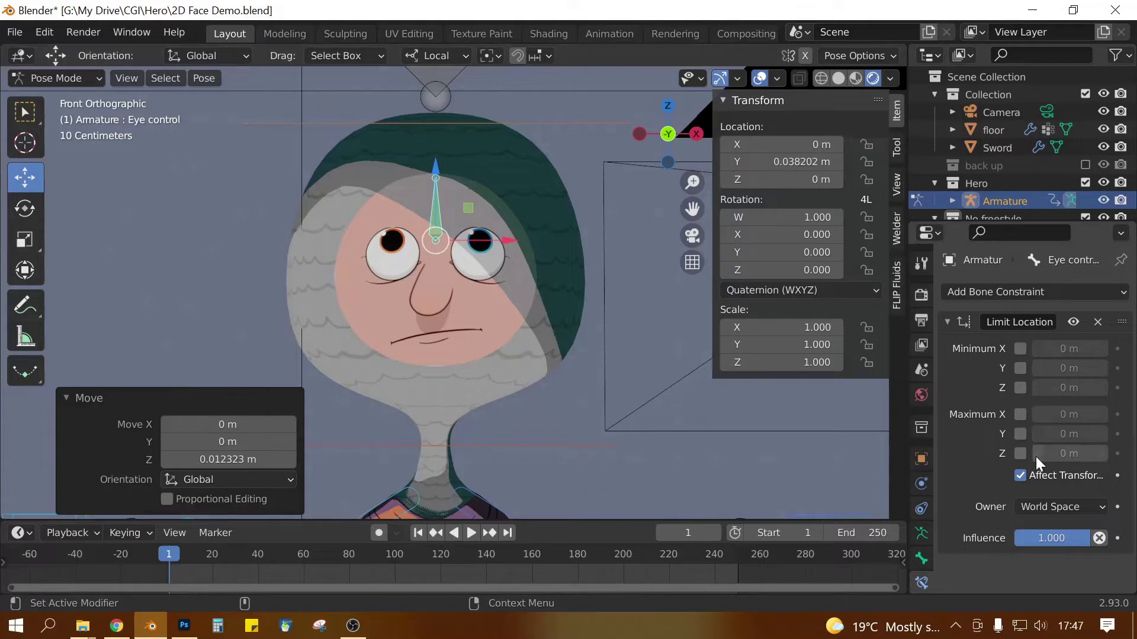
pyautogui.click(1019, 433)
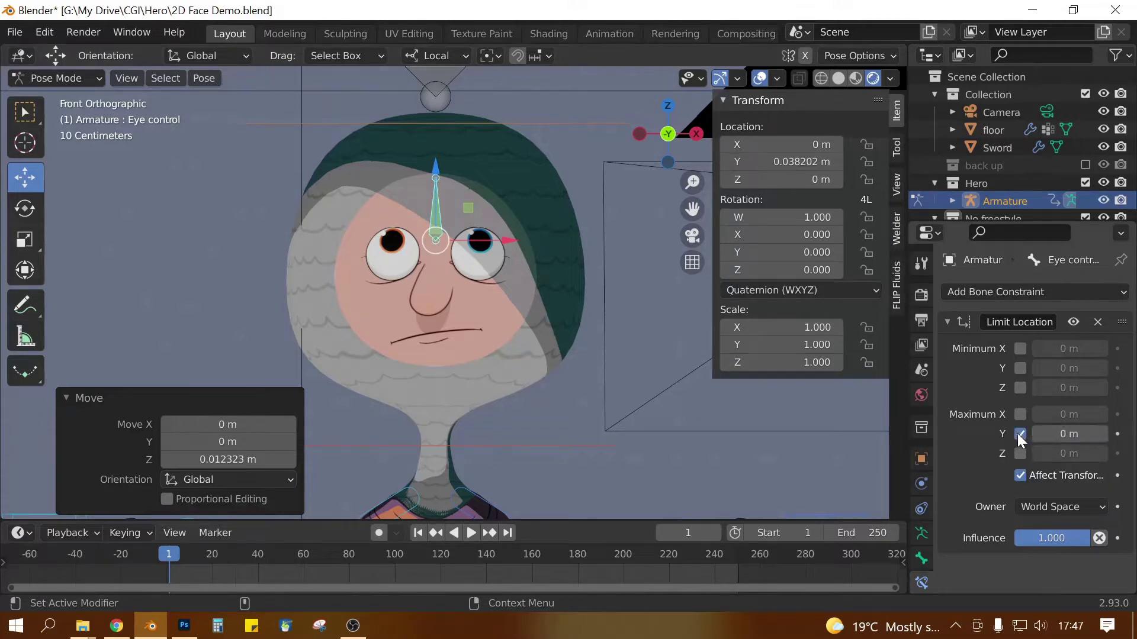
pyautogui.click(1066, 434)
pyautogui.write('0.038202 m')
pyautogui.press('Return')
pyautogui.click(1060, 507)
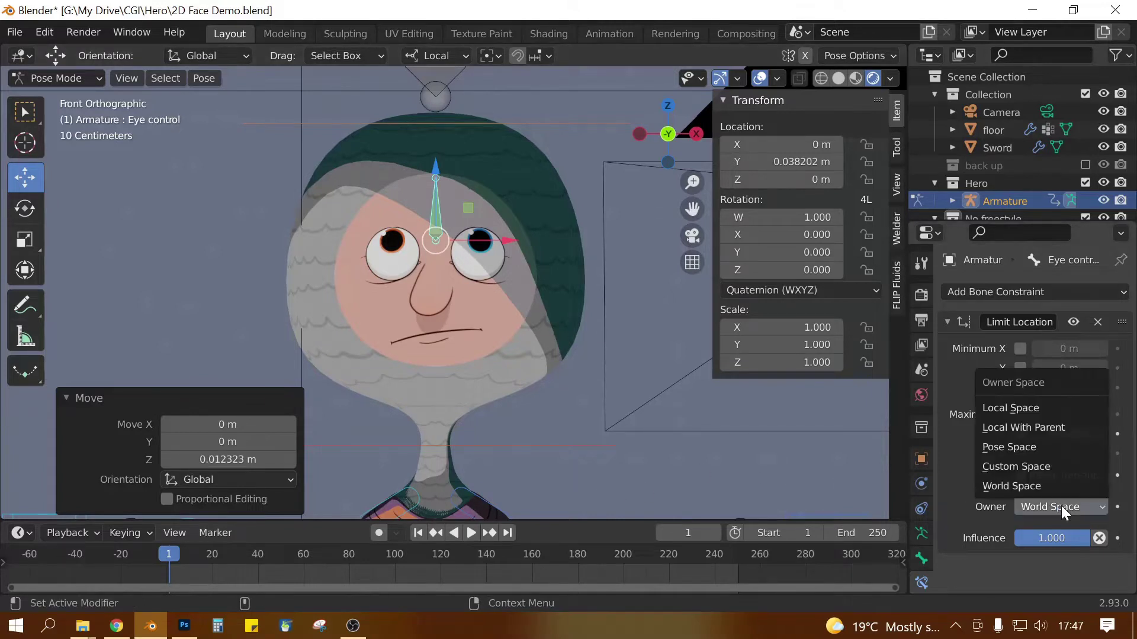
pyautogui.click(1031, 411)
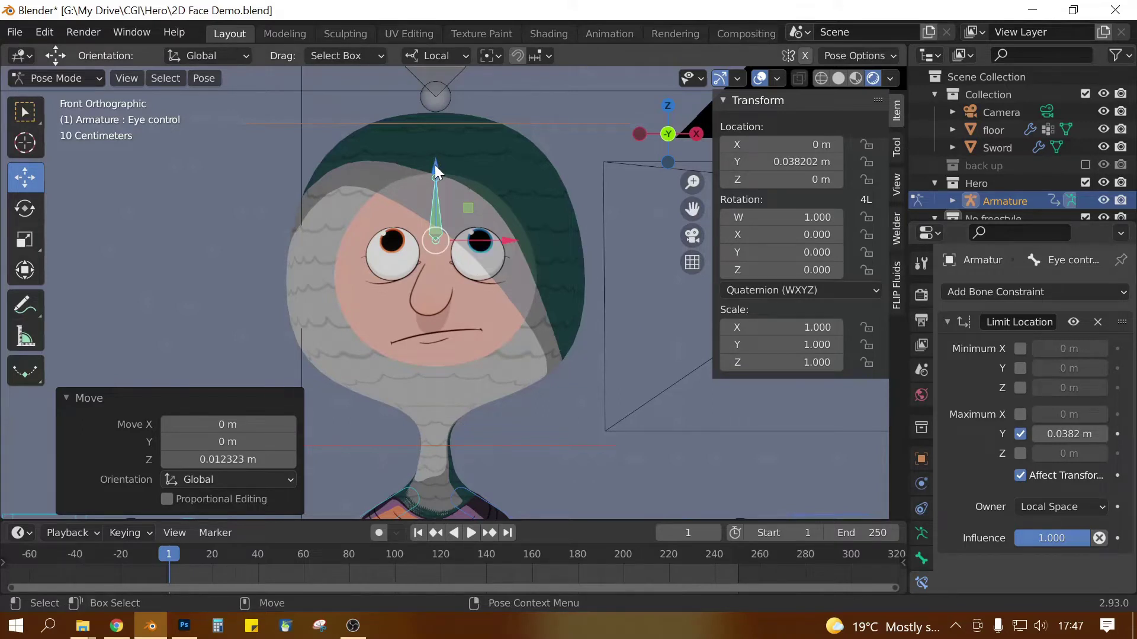
# Step: Lower the Eye control bone to the pupils' bottom limit and set the constraint's Minimum Y to its Y location, -0.039435 m
pyautogui.moveTo(440, 173); pyautogui.dragTo(451, 215)
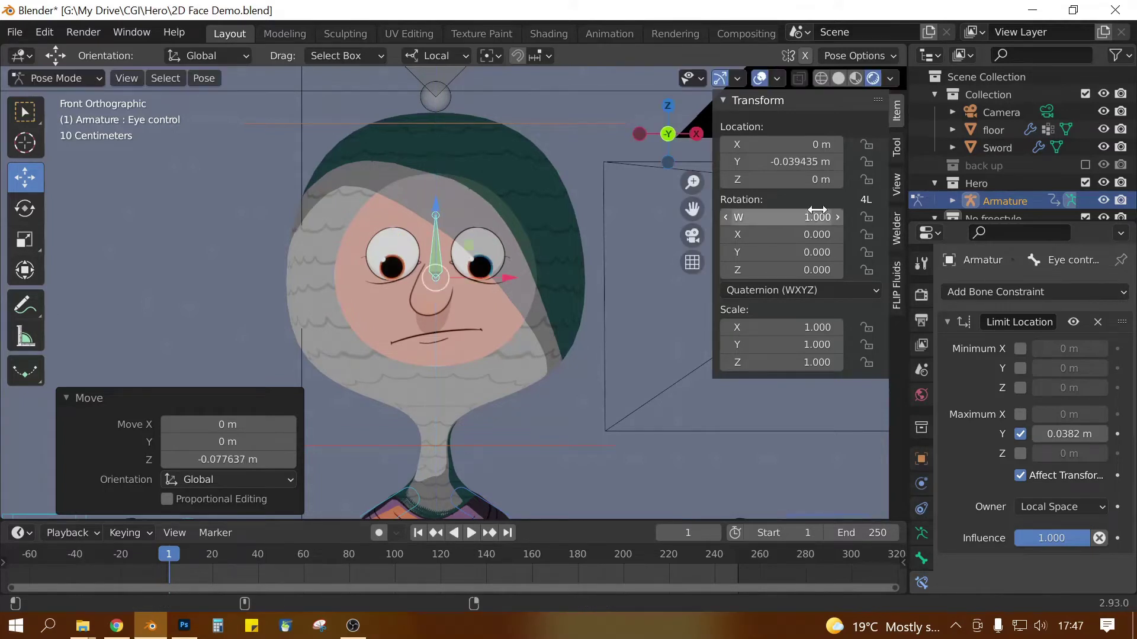
pyautogui.click(782, 161)
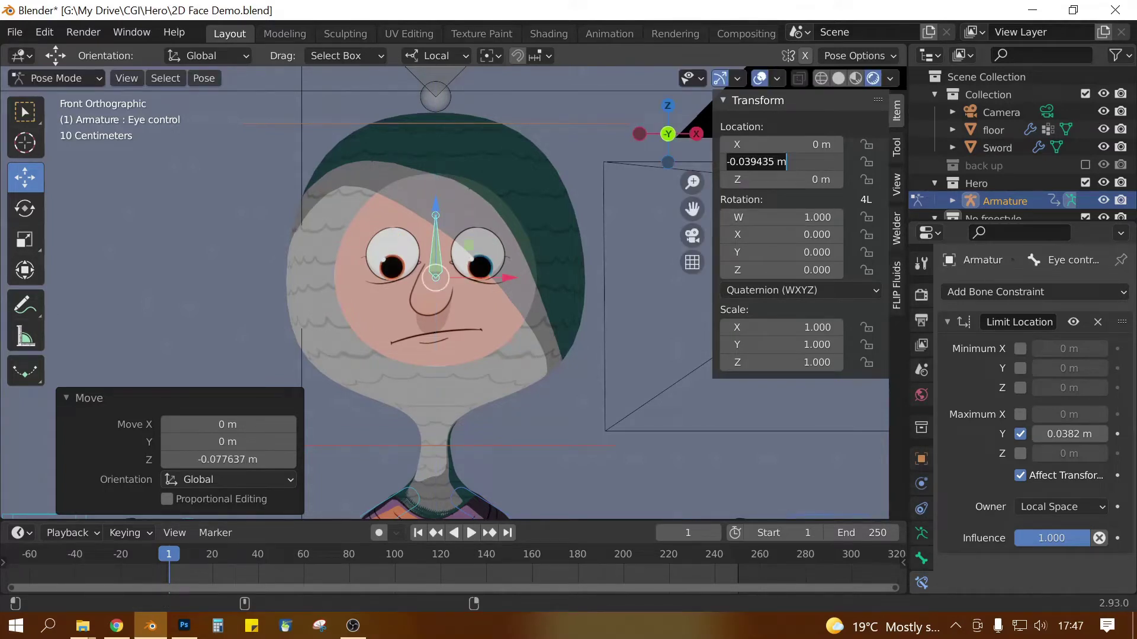
pyautogui.hotkey('ctrl', 'c')
pyautogui.press('Return')
pyautogui.click(1019, 367)
pyautogui.click(1069, 367)
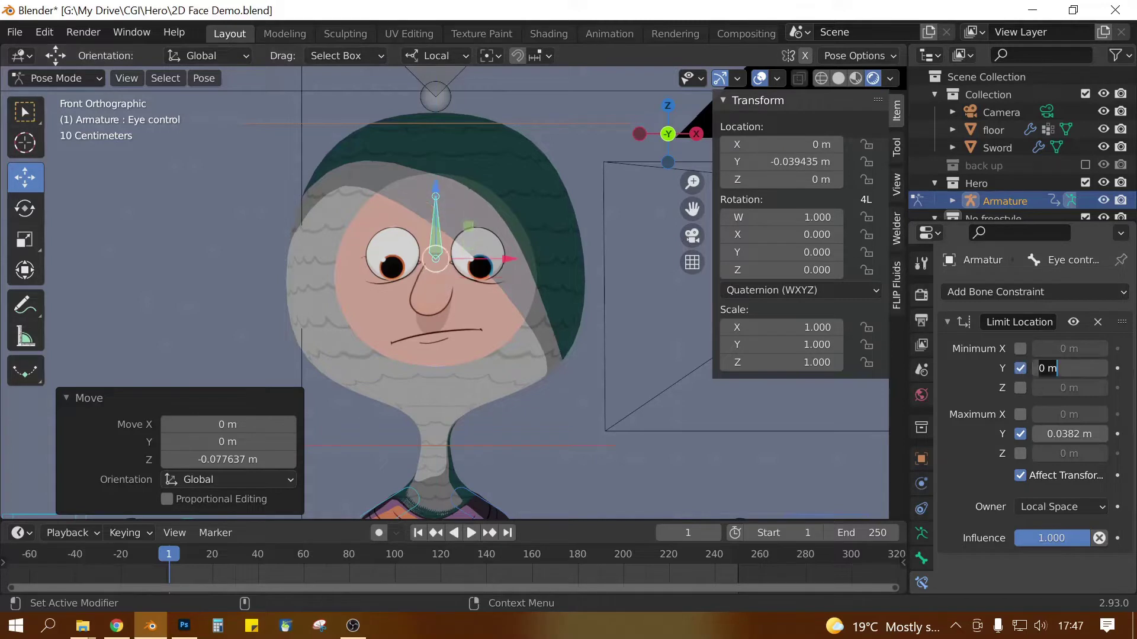
pyautogui.hotkey('ctrl', 'v')
pyautogui.press('Return')
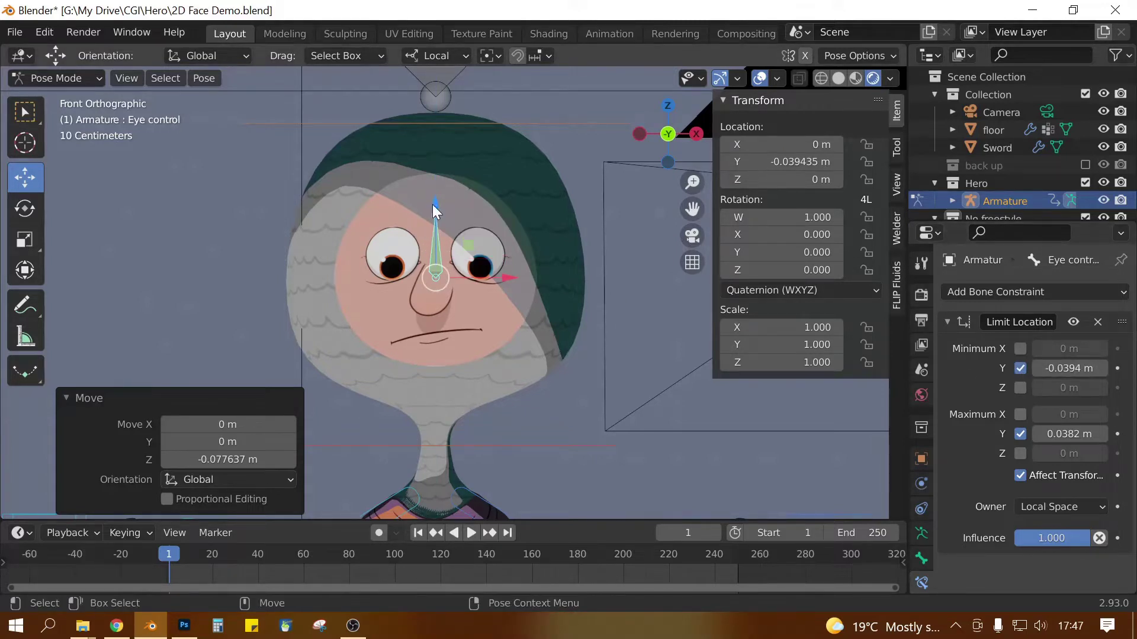
# Step: Test the vertical limits by moving the Eye control bone along global Z, and set its Y location to 0
pyautogui.moveTo(436, 207); pyautogui.dragTo(821, 169)
pyautogui.doubleClick(822, 169)
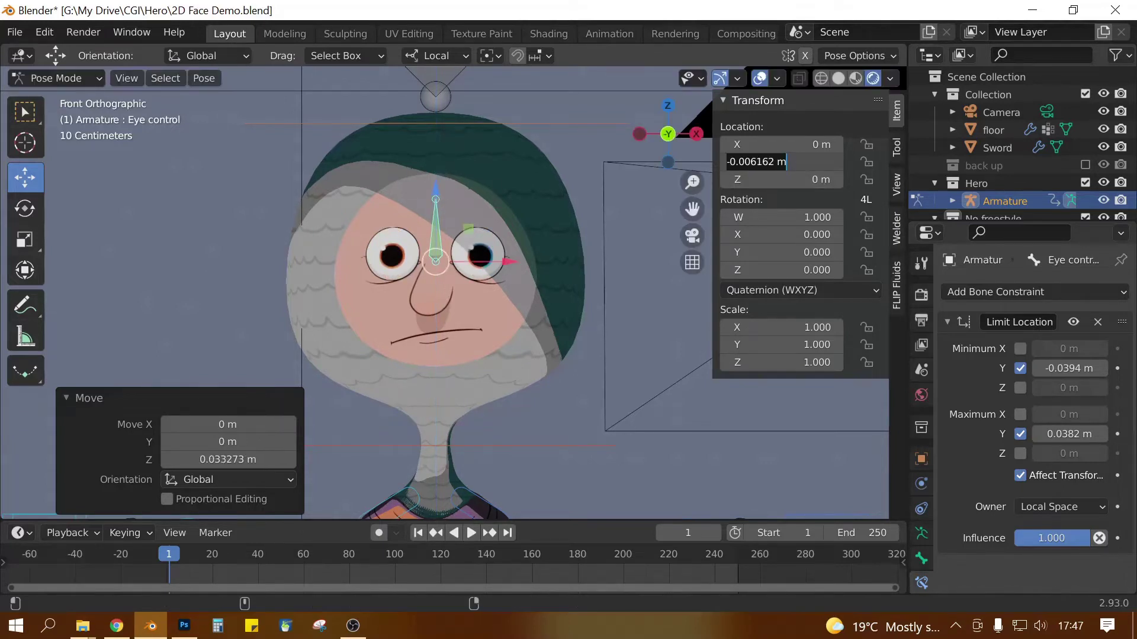
pyautogui.write('0')
pyautogui.press('Return')
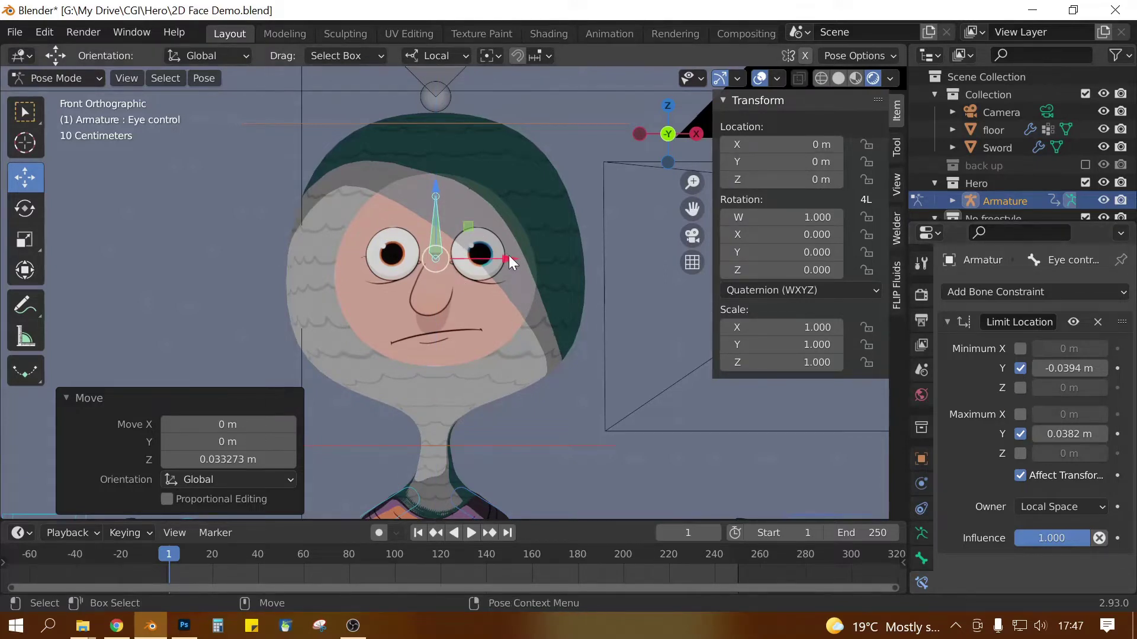
# Step: Move the Eye control bone to the pupils' negative X limit and set the constraint's Minimum X to its X location, -0.040667 m
pyautogui.moveTo(505, 257); pyautogui.dragTo(478, 257)
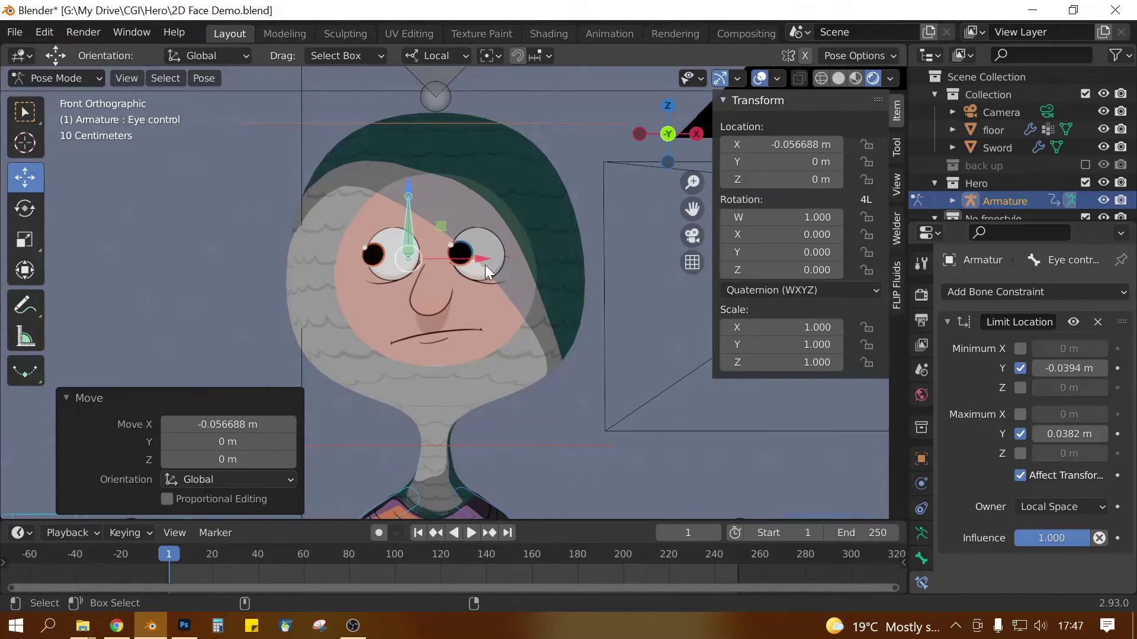
pyautogui.hotkey('ctrl', 'z')
pyautogui.moveTo(502, 258); pyautogui.dragTo(480, 264)
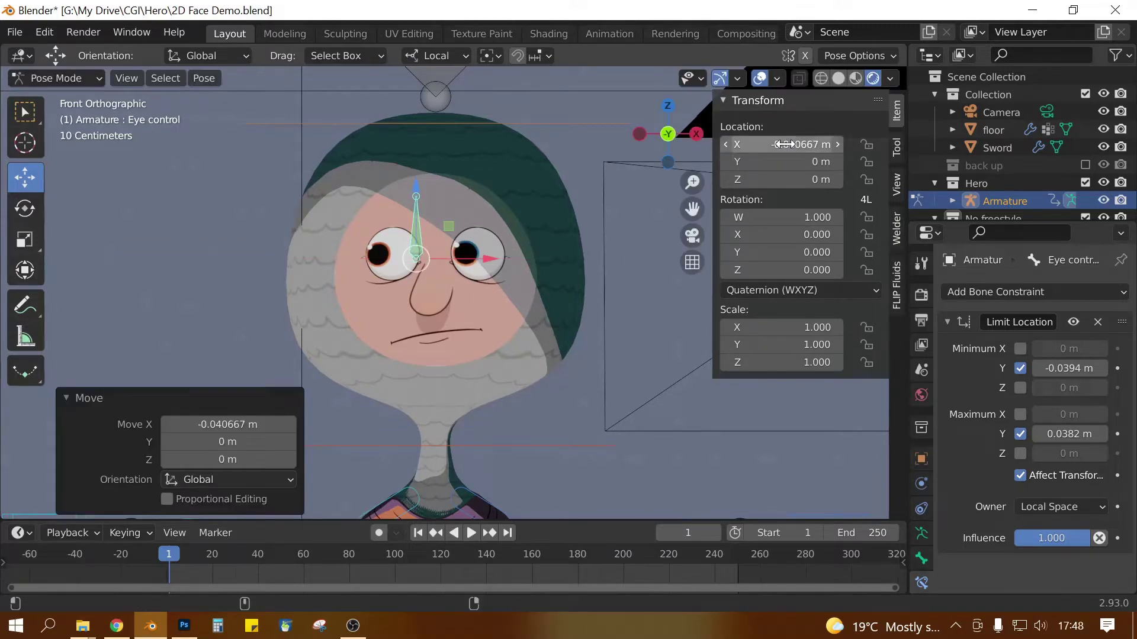
pyautogui.click(1020, 348)
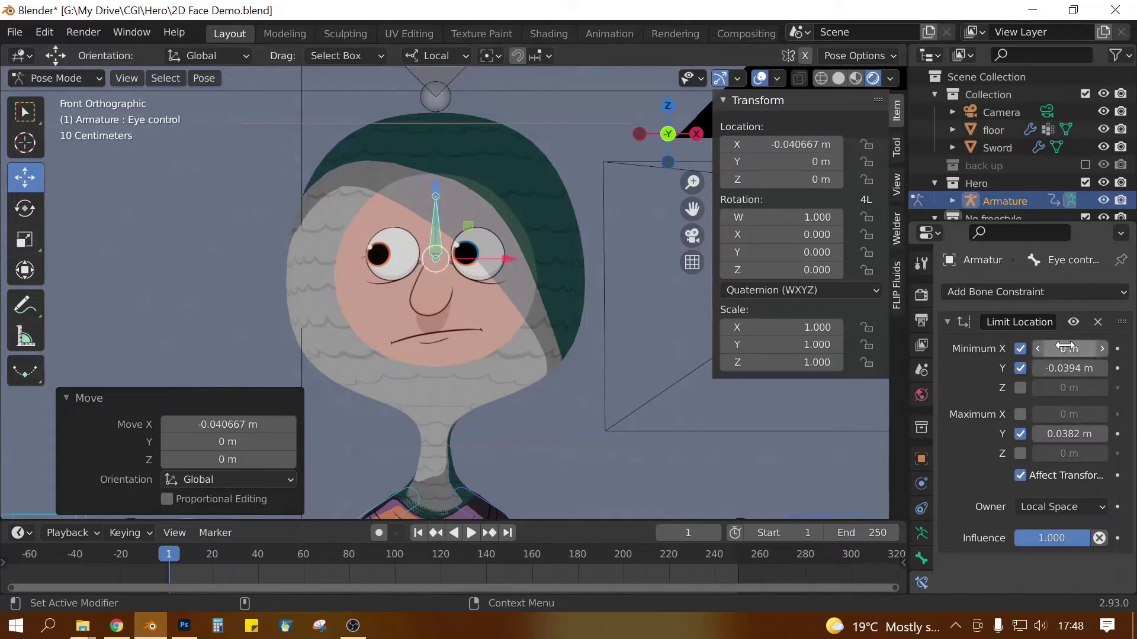
pyautogui.click(1060, 349)
pyautogui.hotkey('ctrl', 'v')
pyautogui.press('Return')
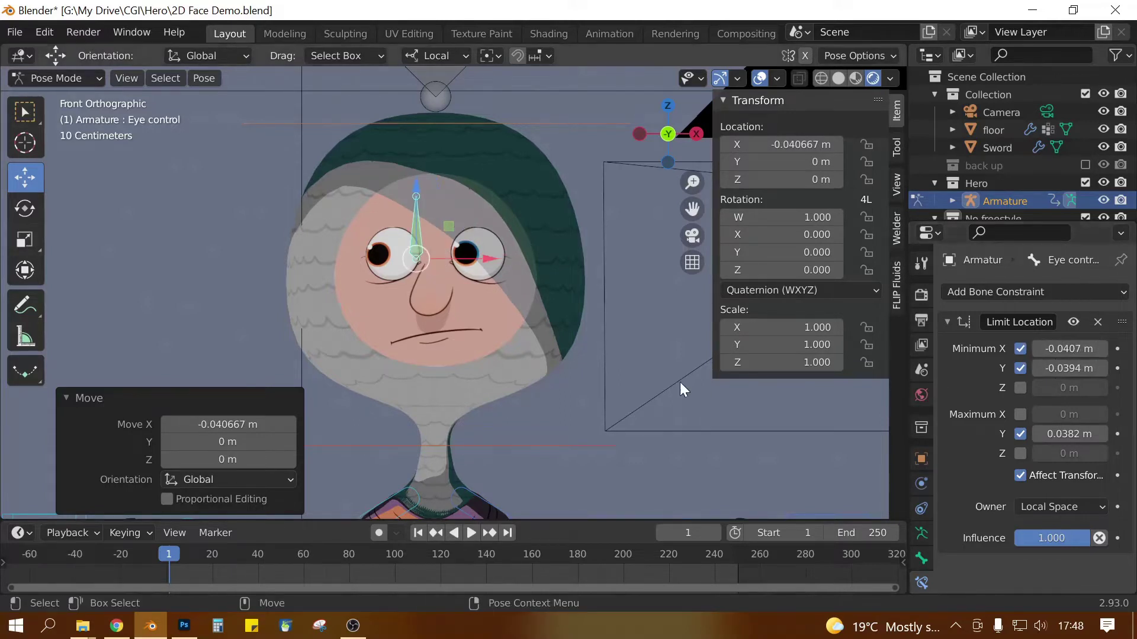
# Step: Move the Eye control bone to the pupils' positive X limit and set the constraint's Maximum X to its X location, 0.033273 m
pyautogui.press('g')
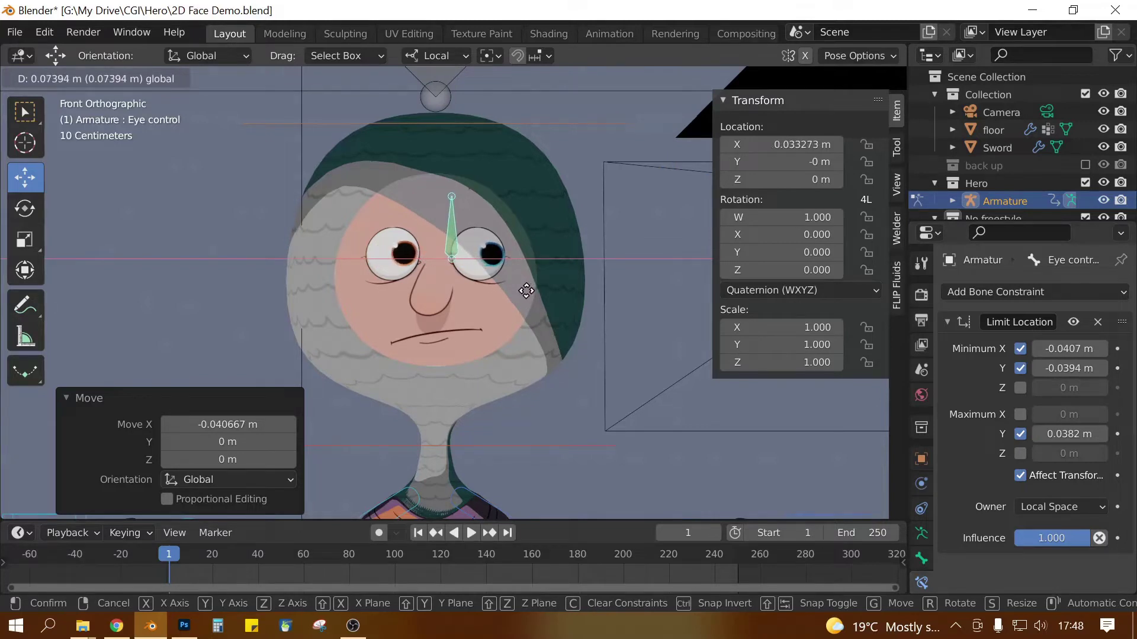
pyautogui.click(527, 290)
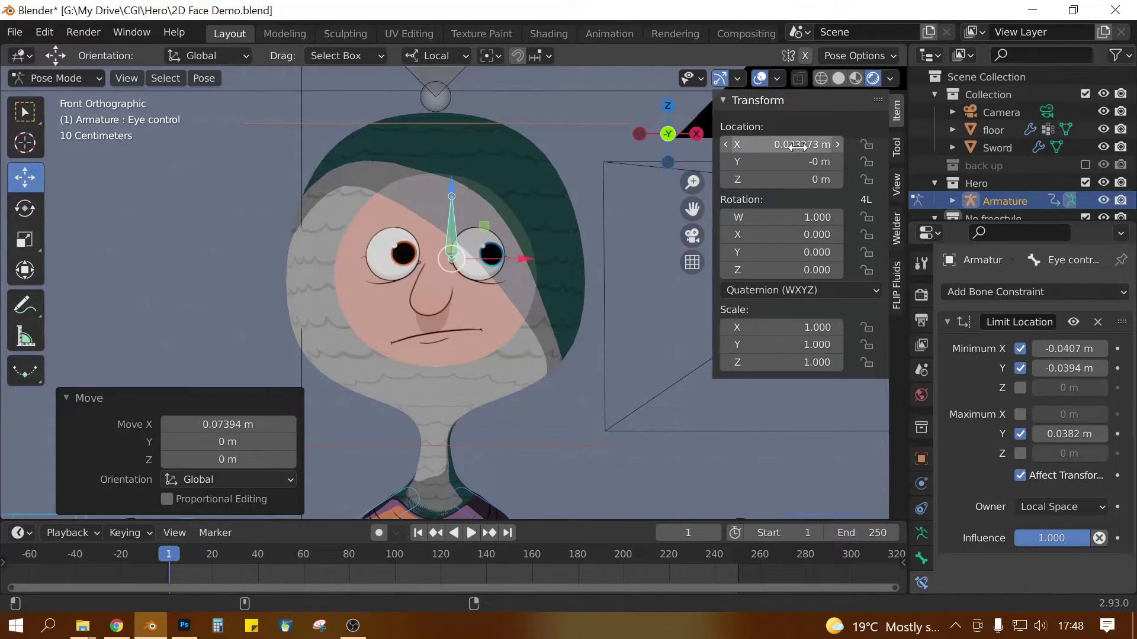
pyautogui.click(1019, 414)
pyautogui.click(1059, 415)
pyautogui.hotkey('ctrl', 'v')
pyautogui.press('Return')
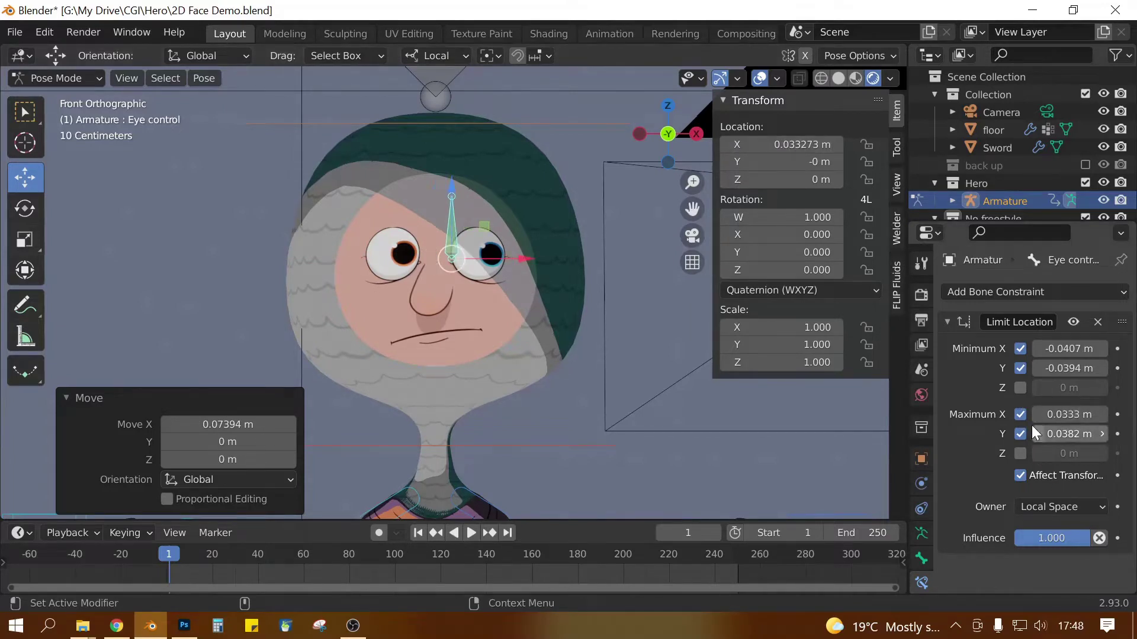
# Step: Test the limits in both directions by moving the Eye control bone back to the centre, and set its Y location to 0
pyautogui.moveTo(485, 226)
pyautogui.mouseDown()
pyautogui.moveTo(434, 198)
pyautogui.moveTo(451, 185)
pyautogui.moveTo(487, 229)
pyautogui.moveTo(485, 211)
pyautogui.moveTo(466, 217)
pyautogui.moveTo(492, 208)
pyautogui.moveTo(472, 214)
pyautogui.moveTo(483, 211)
pyautogui.moveTo(485, 235)
pyautogui.moveTo(445, 225)
pyautogui.moveTo(480, 233)
pyautogui.moveTo(451, 222)
pyautogui.moveTo(470, 224)
pyautogui.mouseUp()
pyautogui.doubleClick(780, 162)
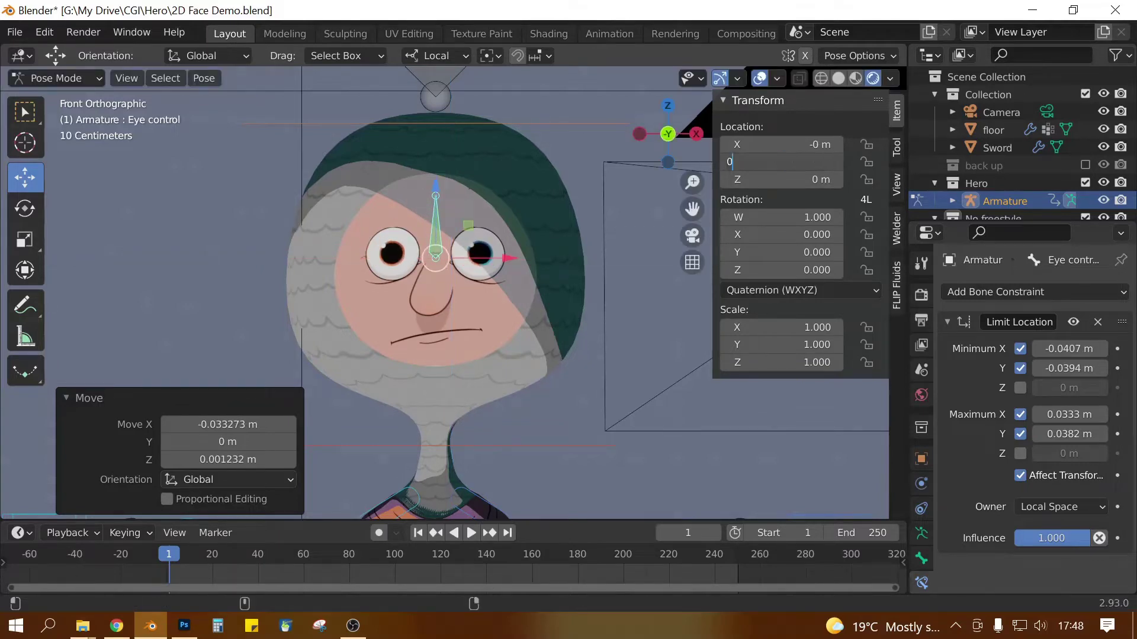
pyautogui.press('Return')
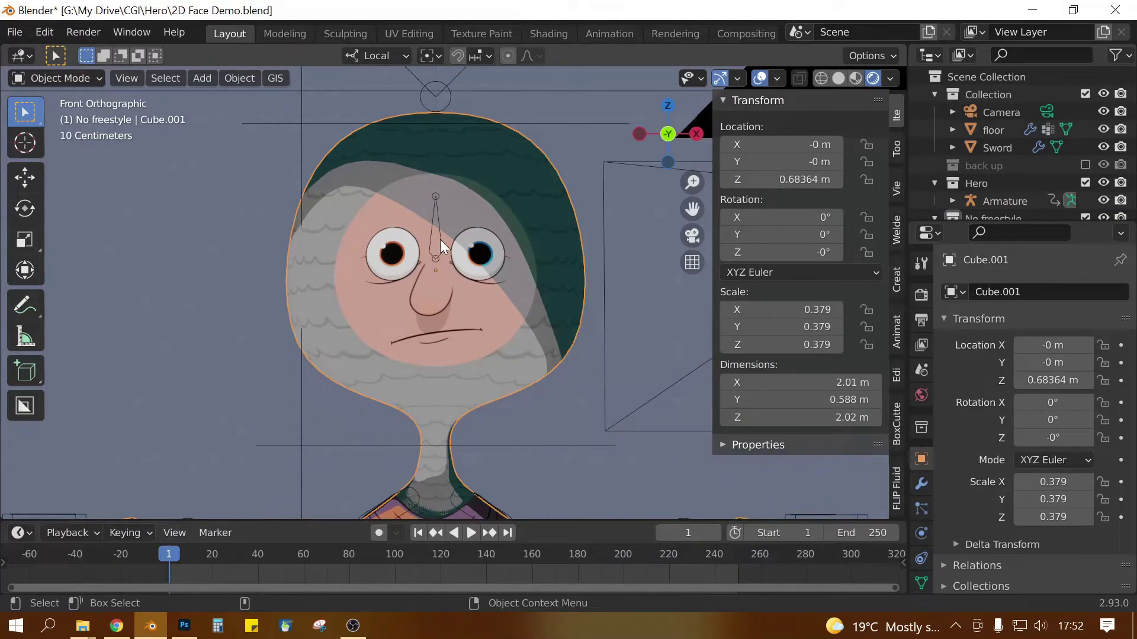
# Step: Select the Eye control bone again, test its limited movement, and set its X and Y locations to 0
pyautogui.click(441, 240)
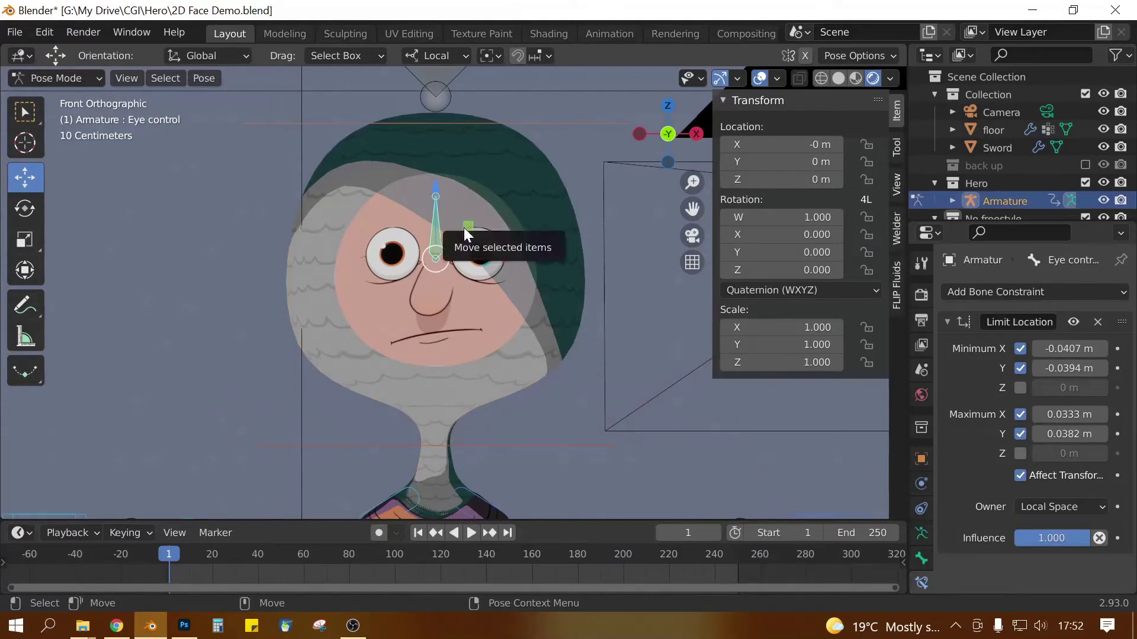
pyautogui.moveTo(467, 226)
pyautogui.mouseDown()
pyautogui.moveTo(456, 217)
pyautogui.moveTo(469, 216)
pyautogui.moveTo(474, 233)
pyautogui.mouseUp()
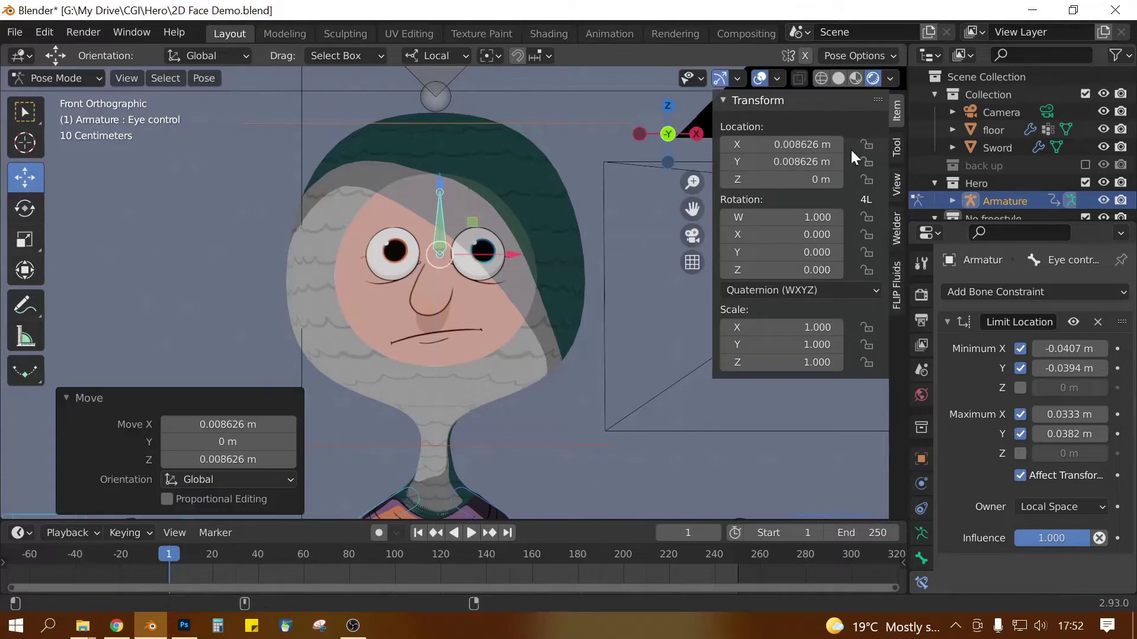
pyautogui.click(788, 145)
pyautogui.write('0')
pyautogui.press('Tab')
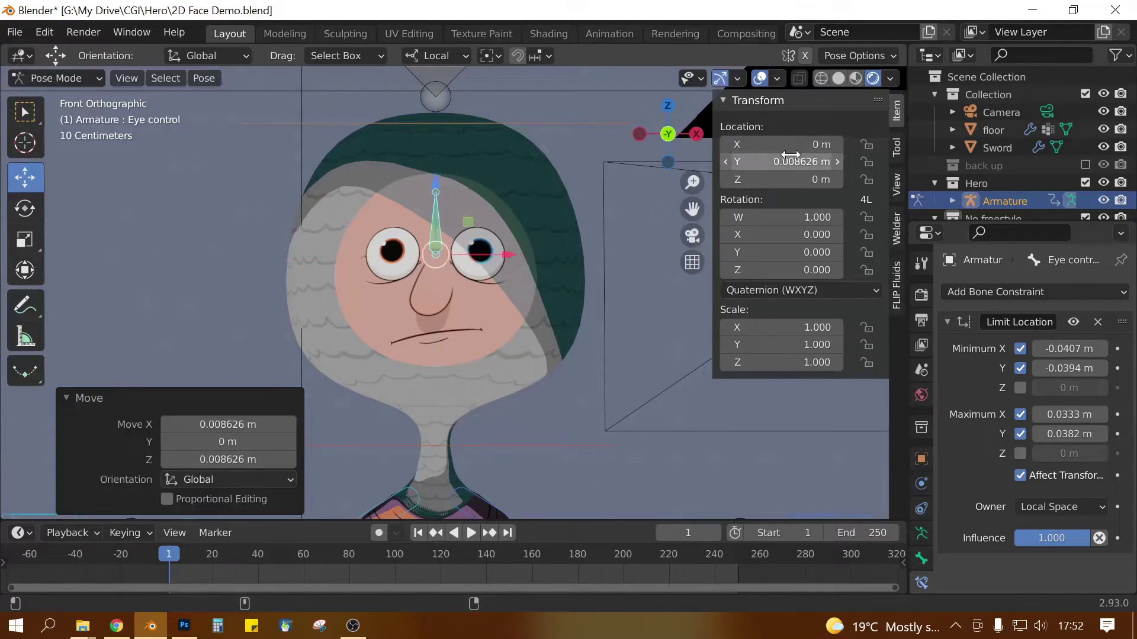
pyautogui.hotkey('ctrl', 'a')
pyautogui.write('0')
pyautogui.press('Return')
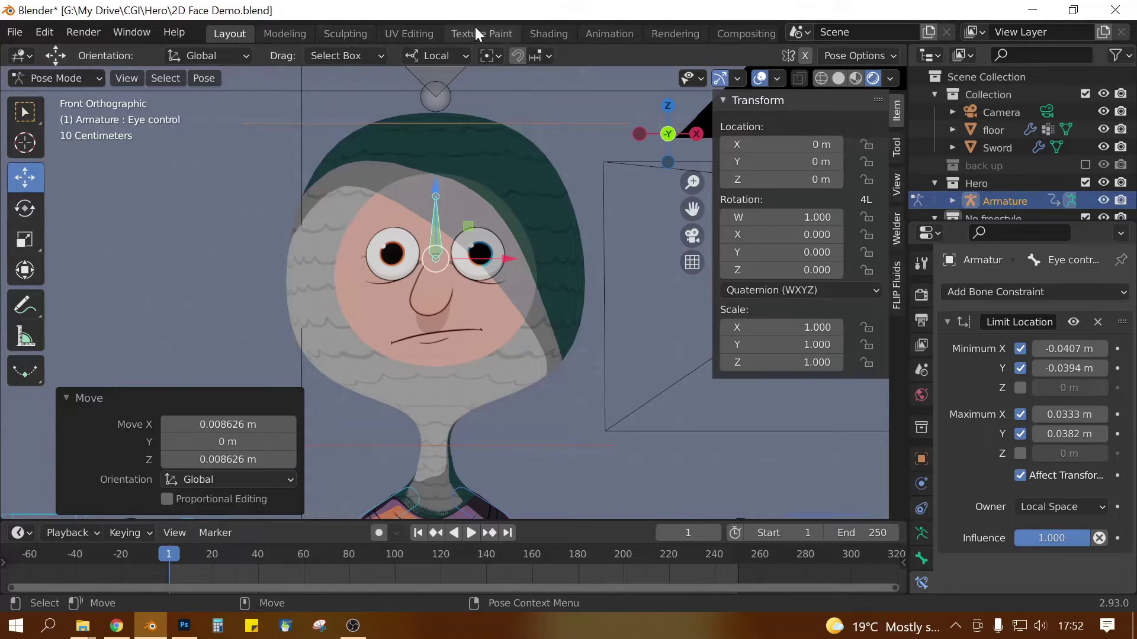
# Step: Open the head material's nodes in the Shading workspace and move the UV Map, Value and Mapping nodes away from the pupil textures
pyautogui.click(549, 34)
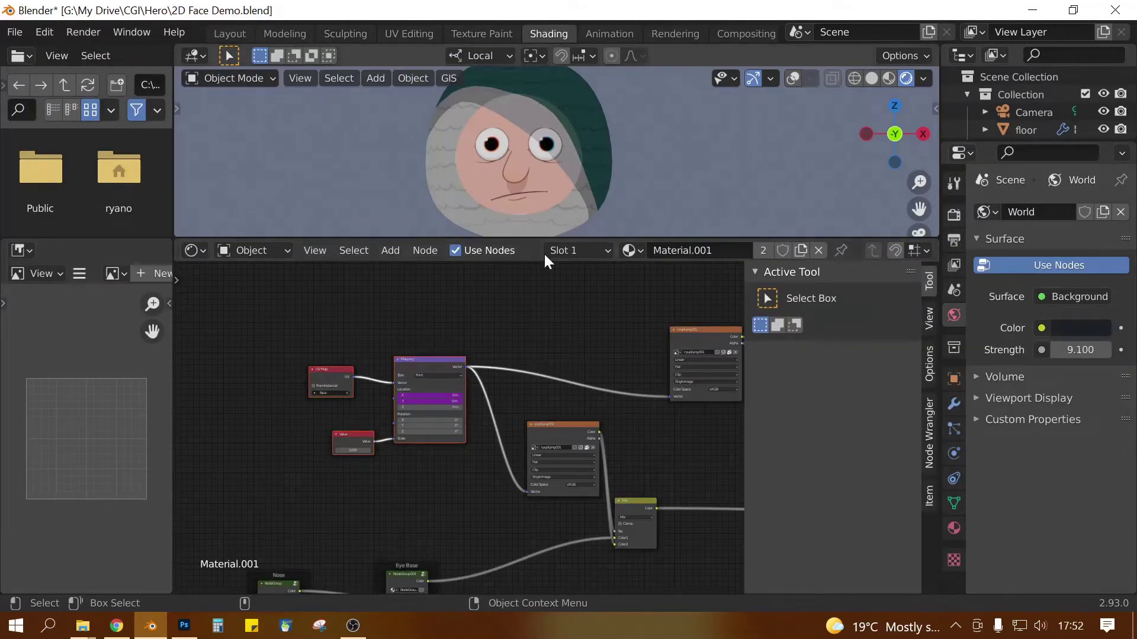
pyautogui.moveTo(584, 364); pyautogui.dragTo(472, 334, button='middle')
pyautogui.scroll(1, 474, 355)
pyautogui.moveTo(474, 381); pyautogui.dragTo(520, 415, button='middle')
pyautogui.moveTo(239, 341); pyautogui.dragTo(387, 509)
pyautogui.moveTo(382, 371); pyautogui.dragTo(352, 299)
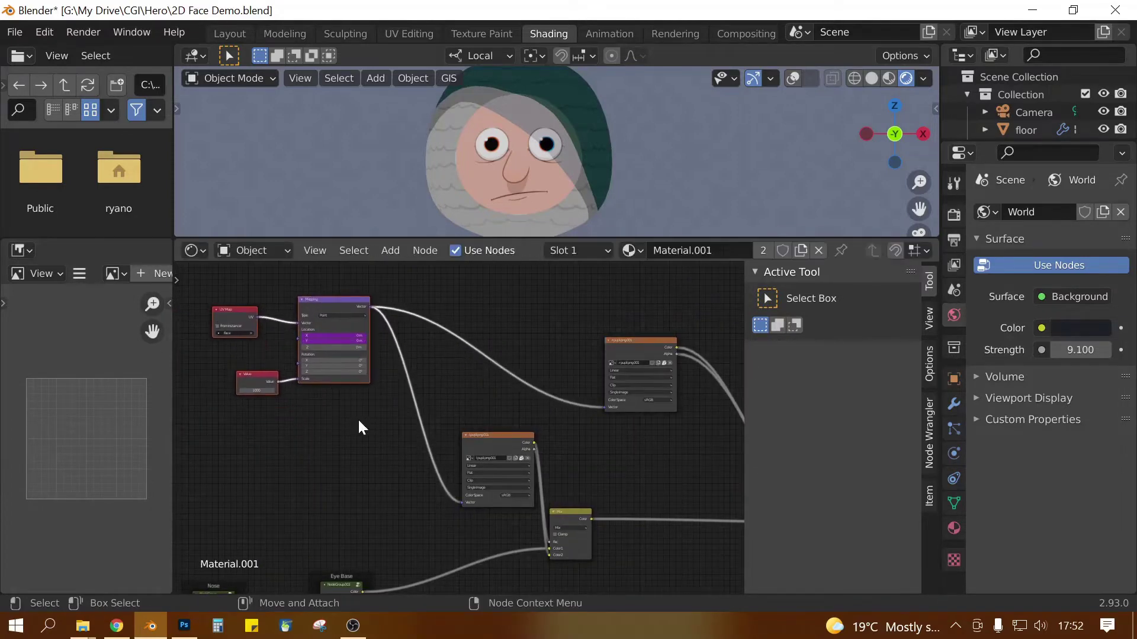
pyautogui.moveTo(359, 421); pyautogui.dragTo(366, 443, button='middle')
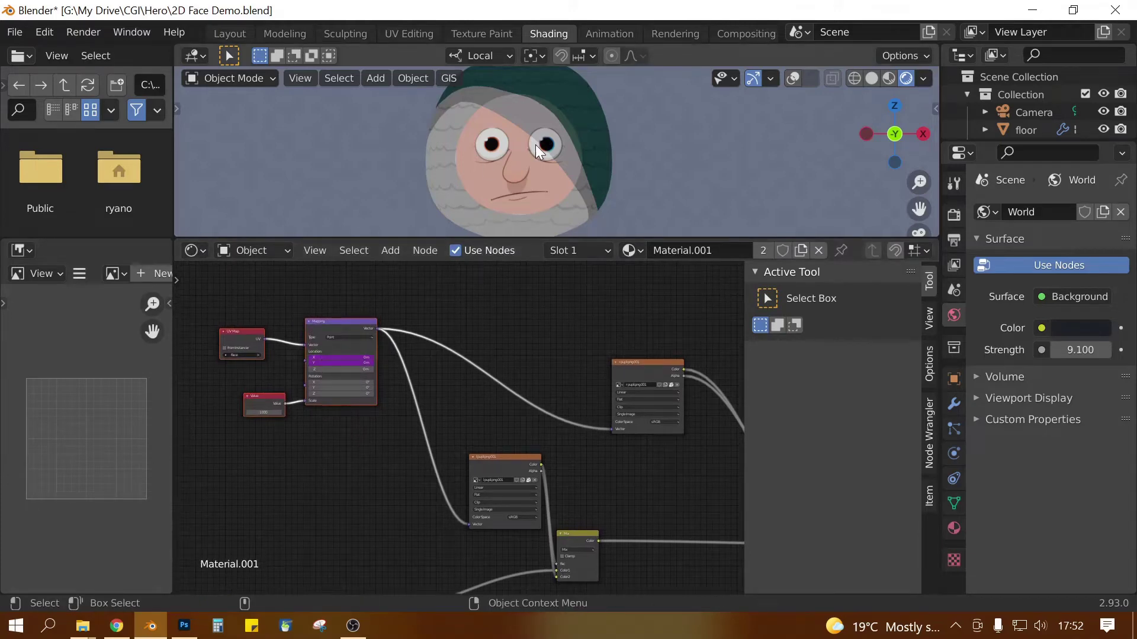
# Step: Duplicate the pupils' Mapping node with its Value node and place the copies in front of the l pupil.png.001 texture
pyautogui.moveTo(450, 361); pyautogui.dragTo(552, 429, button='middle')
pyautogui.scroll(2, 540, 412)
pyautogui.moveTo(367, 334); pyautogui.dragTo(472, 407, button='middle')
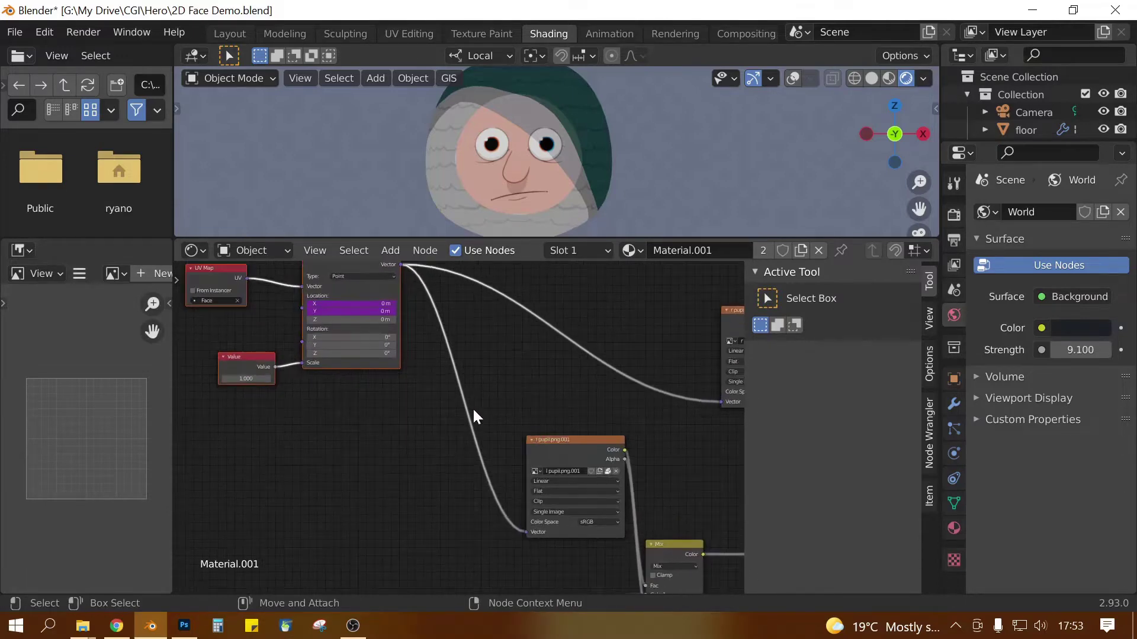
pyautogui.moveTo(550, 388); pyautogui.dragTo(532, 362, button='middle')
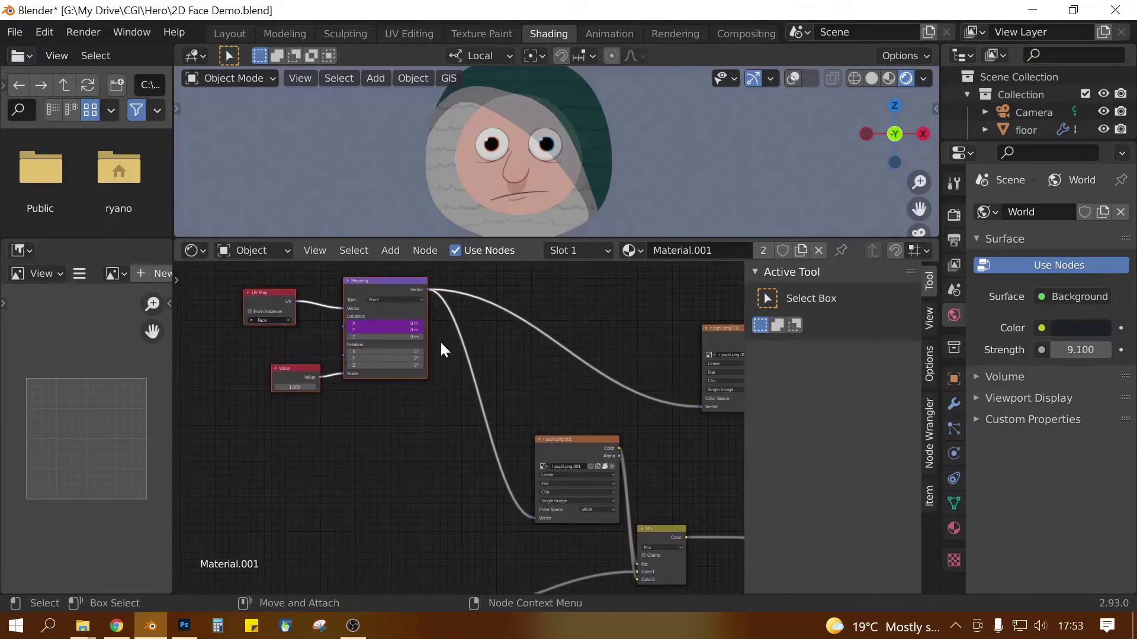
pyautogui.moveTo(289, 297); pyautogui.dragTo(241, 286, button='middle')
pyautogui.moveTo(229, 284); pyautogui.dragTo(388, 344)
pyautogui.click(400, 303)
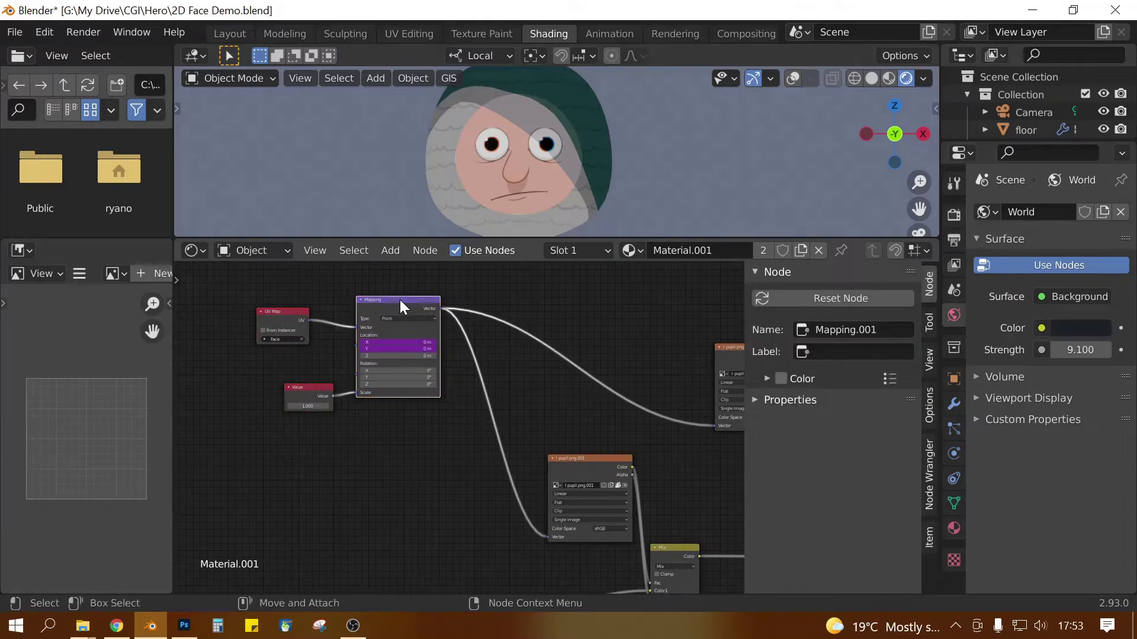
pyautogui.keyDown('shift'); pyautogui.click(318, 386); pyautogui.keyUp('shift')
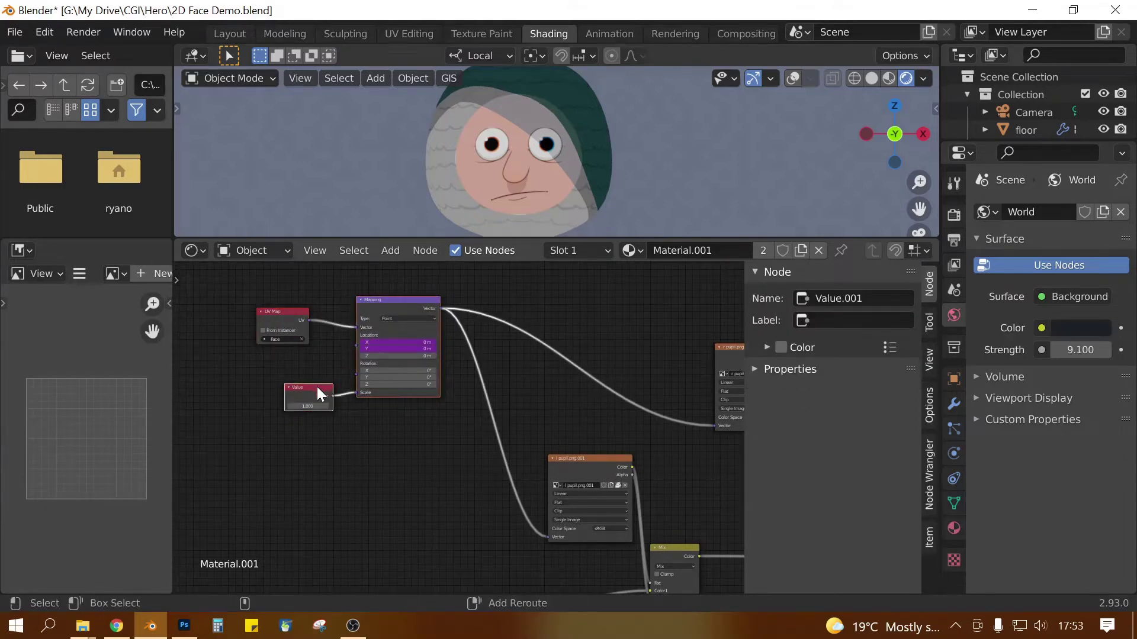
pyautogui.hotkey('shift', 'd')
pyautogui.click(356, 506)
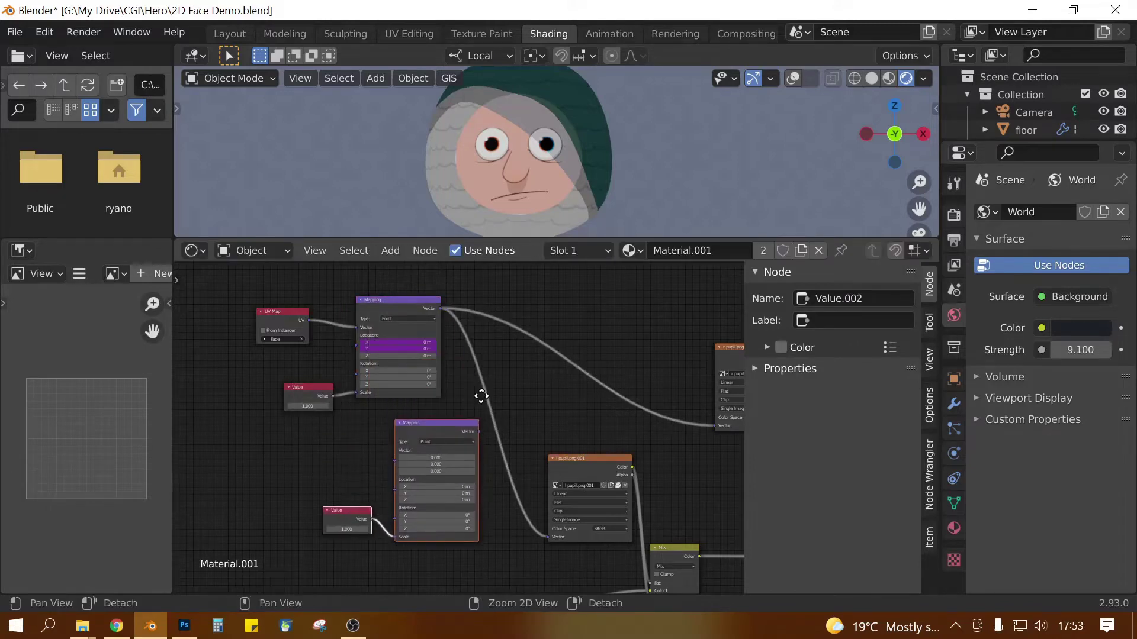
# Step: Link the duplicated Mapping node between the original Mapping and the l pupil.png.001 texture, and move the original input nodes further away
pyautogui.moveTo(481, 396); pyautogui.dragTo(485, 395, button='middle')
pyautogui.moveTo(445, 307); pyautogui.dragTo(403, 462)
pyautogui.moveTo(484, 430); pyautogui.dragTo(551, 532)
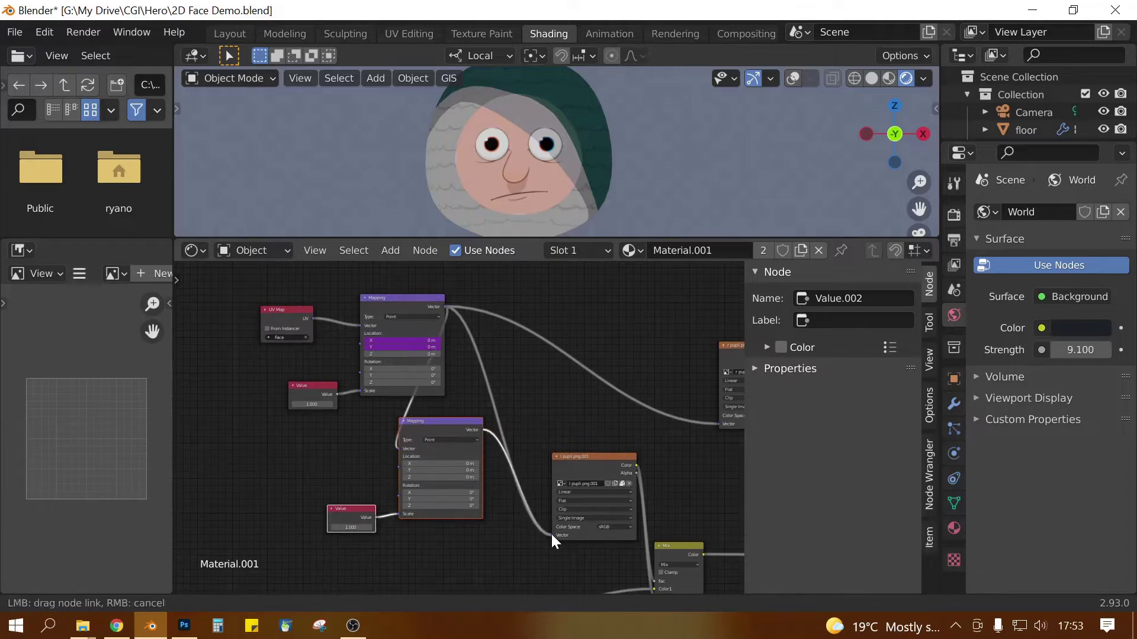
pyautogui.scroll(-1, 539, 426)
pyautogui.moveTo(287, 290); pyautogui.dragTo(403, 409)
pyautogui.moveTo(417, 311); pyautogui.dragTo(292, 306)
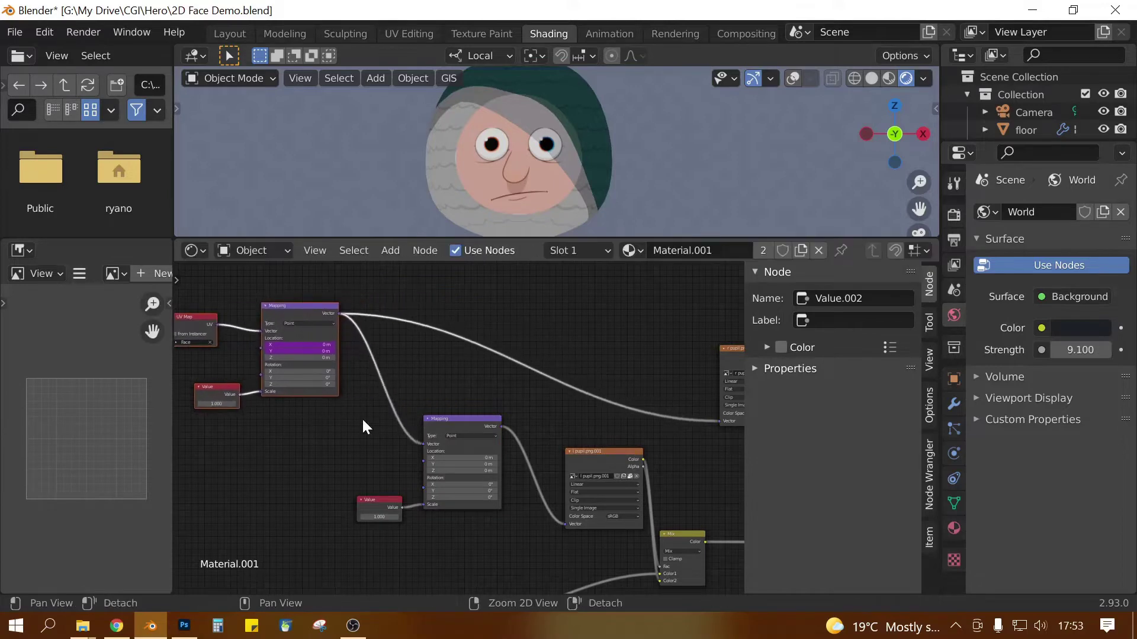
# Step: Set the Value node feeding the duplicated Mapping node's Scale to 2.390 to shrink the l pupil
pyautogui.scroll(2, 410, 415)
pyautogui.keyDown('alt'); pyautogui.moveTo(361, 417); pyautogui.dragTo(470, 417, button='middle'); pyautogui.keyUp('alt')
pyautogui.keyDown('alt'); pyautogui.moveTo(527, 378); pyautogui.dragTo(477, 363, button='middle'); pyautogui.keyUp('alt')
pyautogui.scroll(1, 605, 404)
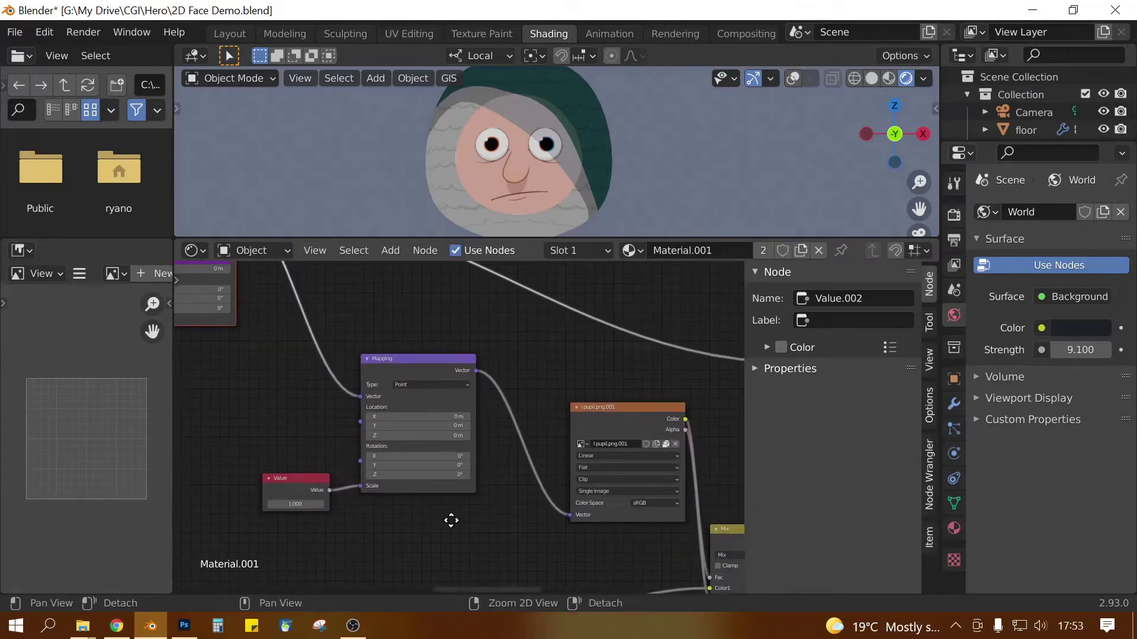
pyautogui.keyDown('alt'); pyautogui.moveTo(278, 444); pyautogui.dragTo(347, 426, button='middle'); pyautogui.keyUp('alt')
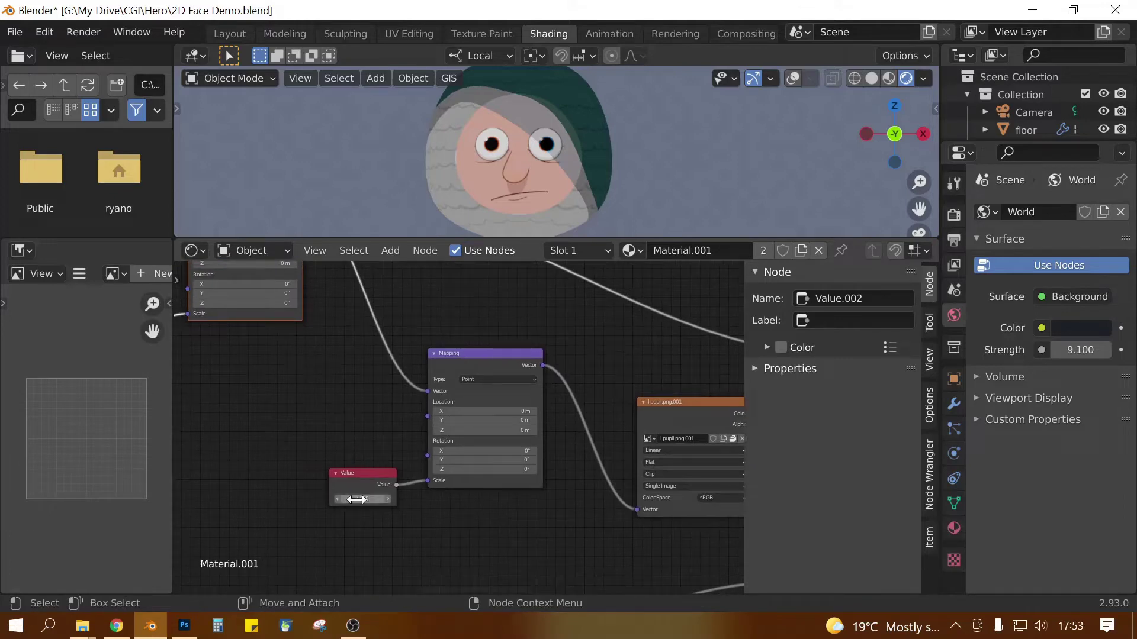
pyautogui.moveTo(356, 499); pyautogui.dragTo(380, 499)
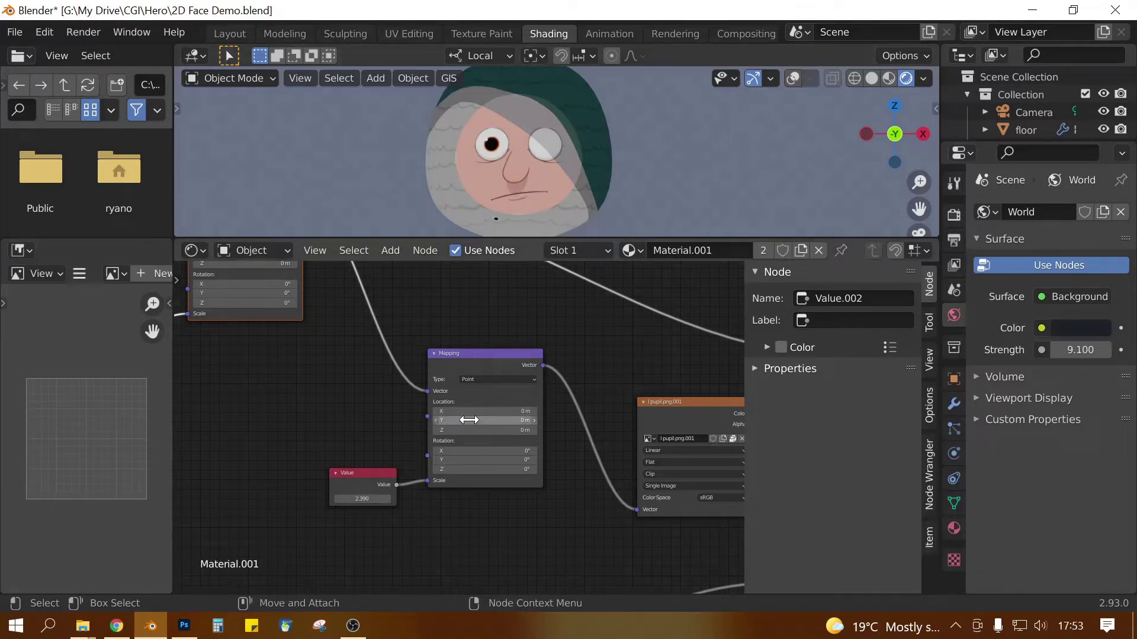
# Step: Recentre the shrunken pupil in its eye by setting the duplicated Mapping node's Location to about X -0.6 m and Y -0.98 m
pyautogui.moveTo(466, 411); pyautogui.dragTo(467, 421)
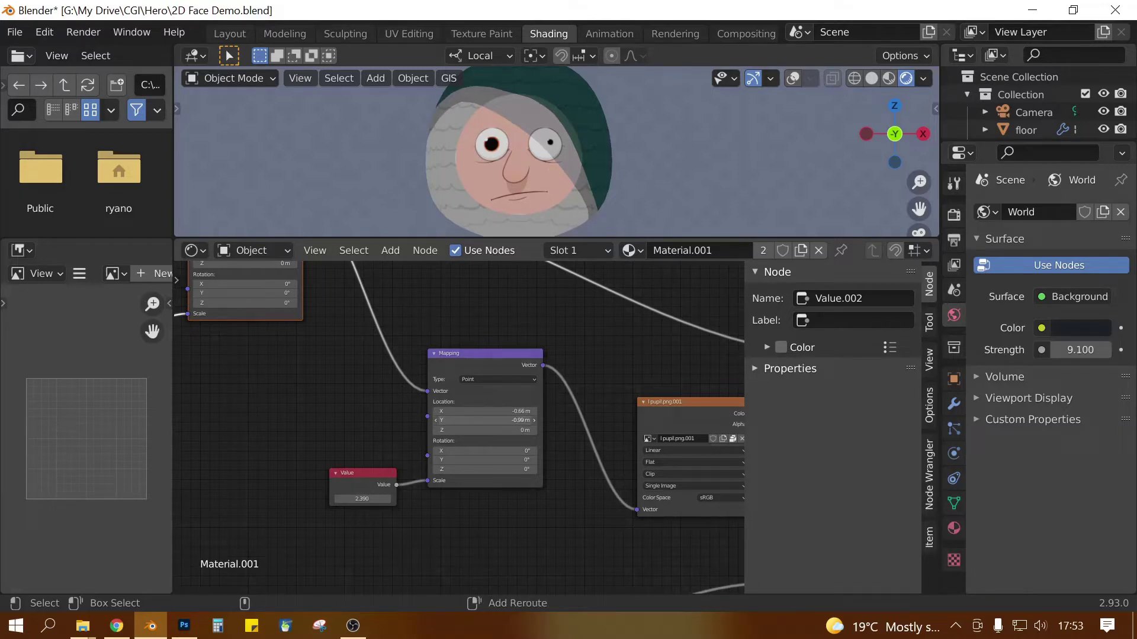
pyautogui.moveTo(482, 411); pyautogui.dragTo(486, 411)
pyautogui.scroll(-4, 572, 515)
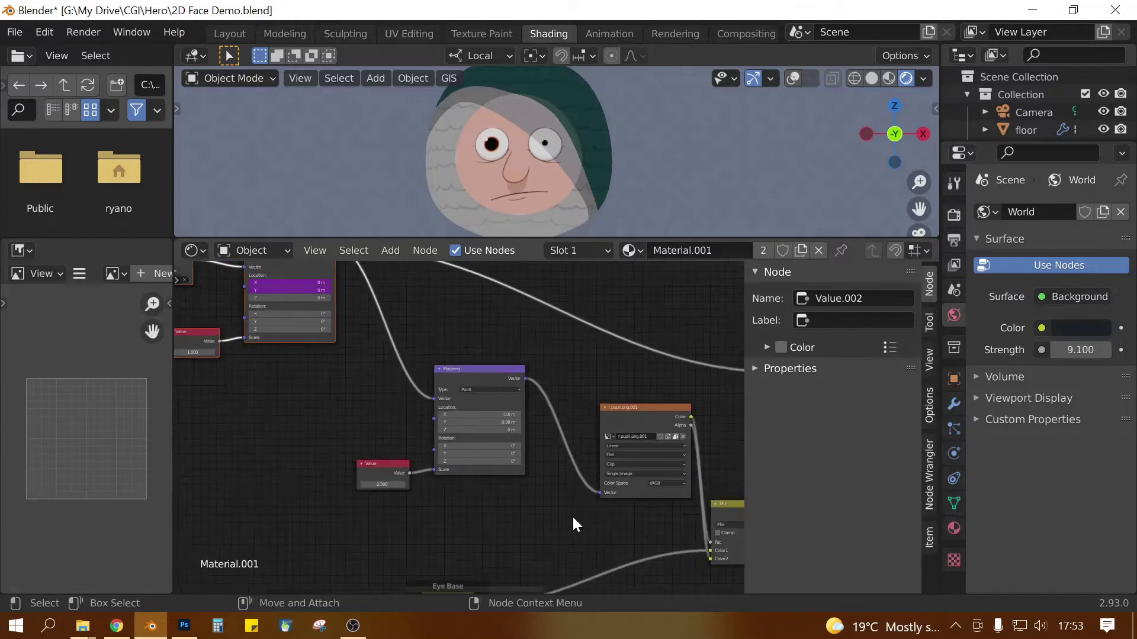
# Step: Spread out the second Mapping node, its Value node and the l pupil.png.001 texture node to make room between them
pyautogui.moveTo(504, 366); pyautogui.dragTo(521, 382, button='middle')
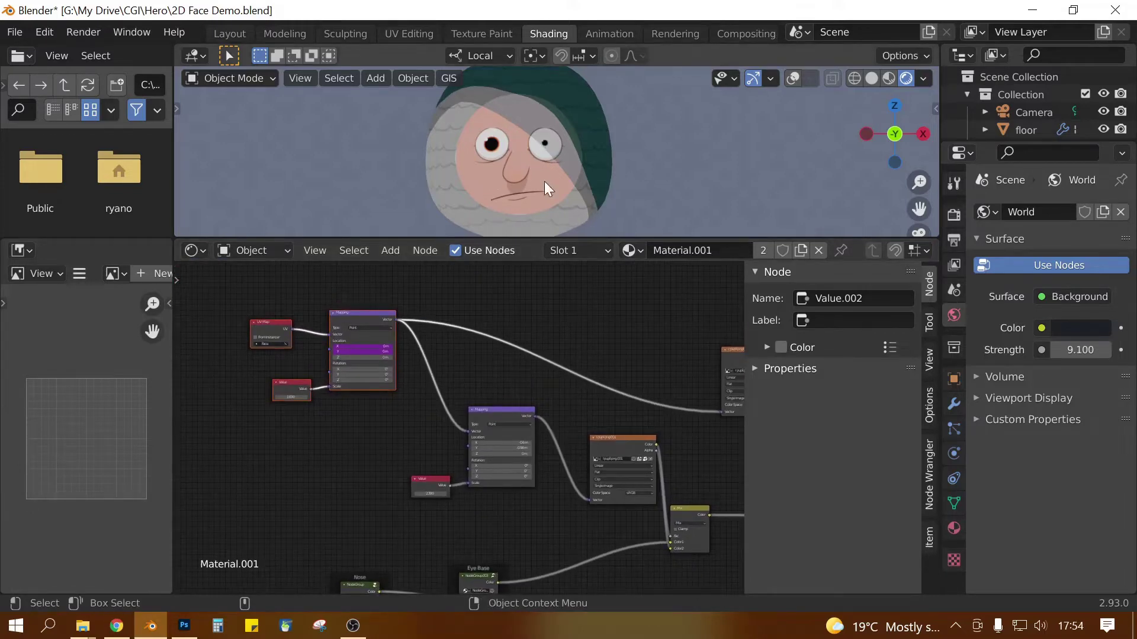
pyautogui.moveTo(504, 363); pyautogui.dragTo(490, 385, button='middle')
pyautogui.scroll(2, 473, 374)
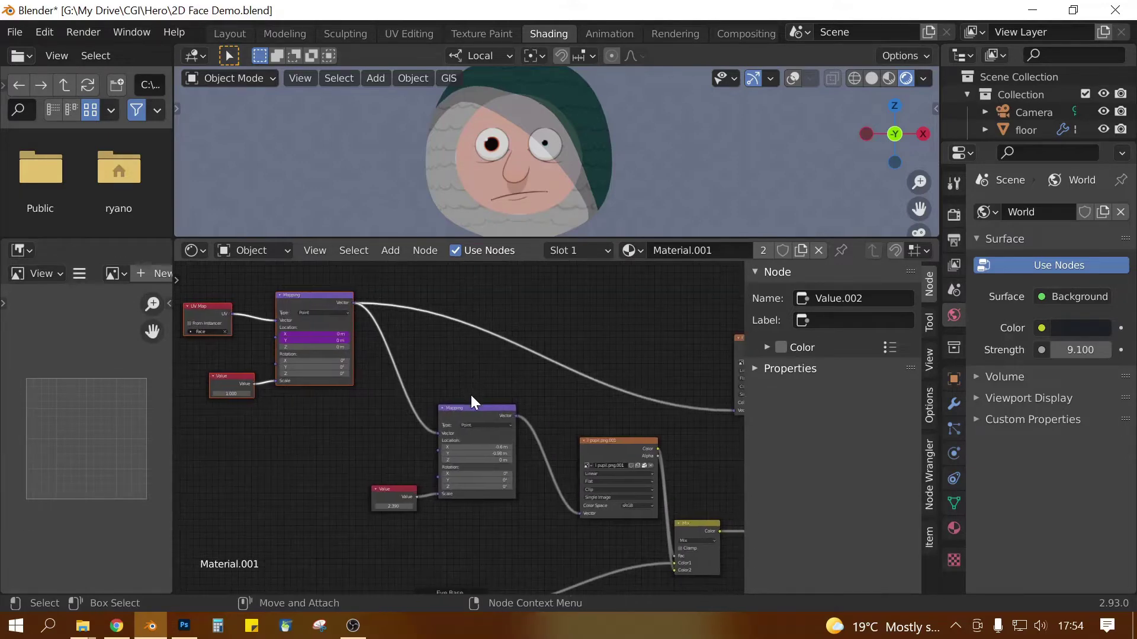
pyautogui.moveTo(472, 408); pyautogui.dragTo(461, 424)
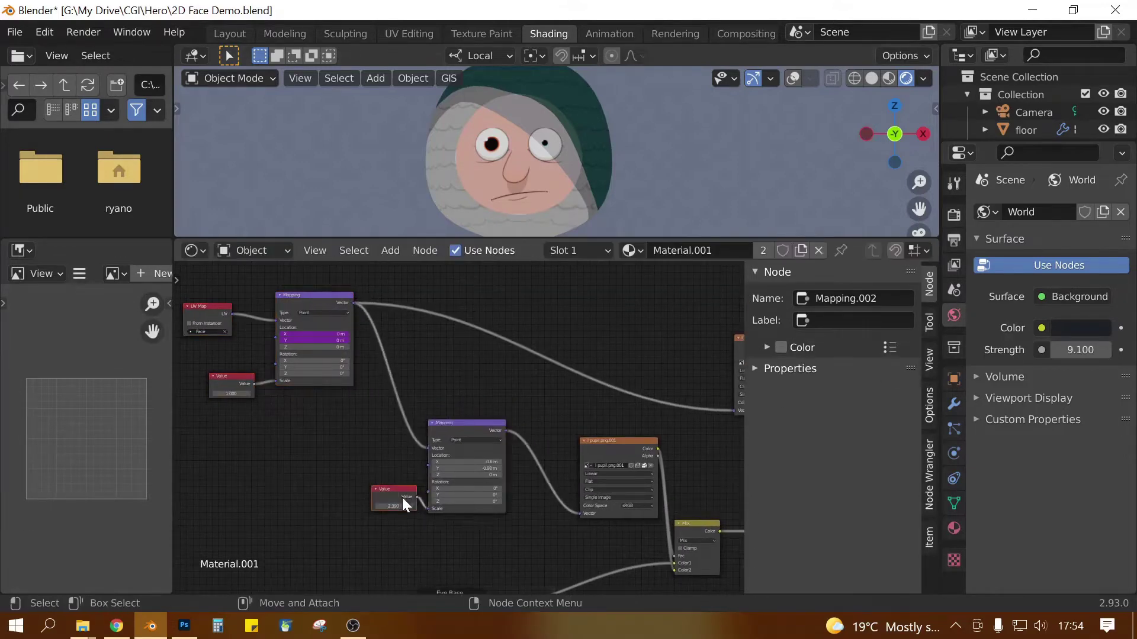
pyautogui.moveTo(403, 498); pyautogui.dragTo(318, 515)
pyautogui.moveTo(460, 425); pyautogui.dragTo(431, 433)
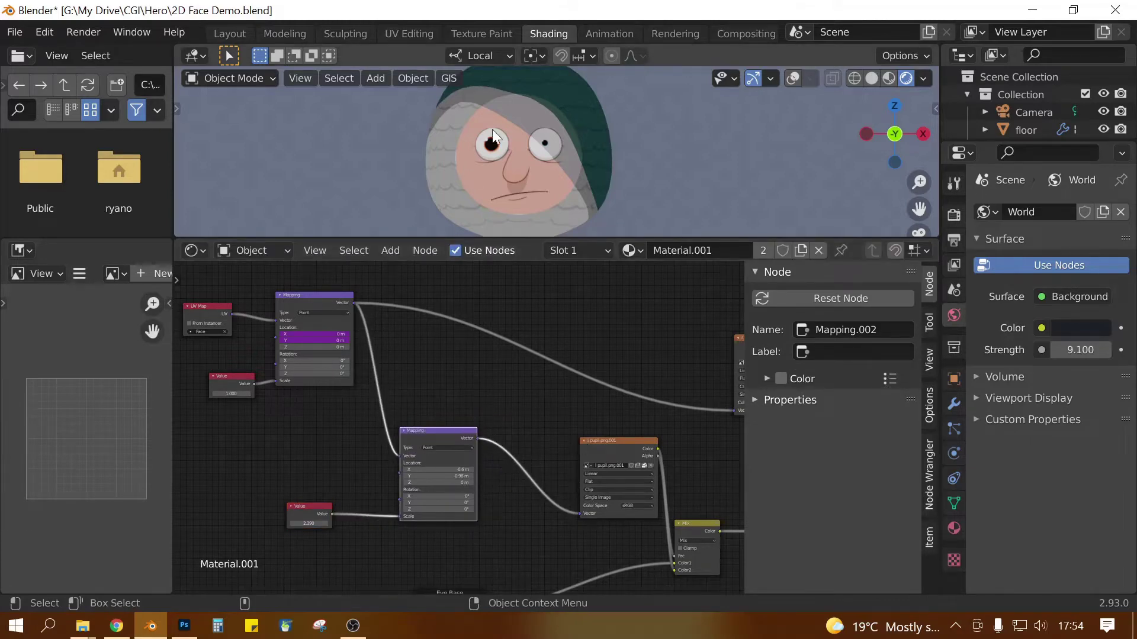
pyautogui.moveTo(631, 439)
pyautogui.mouseDown()
pyautogui.moveTo(642, 441)
pyautogui.moveTo(623, 435)
pyautogui.mouseUp()
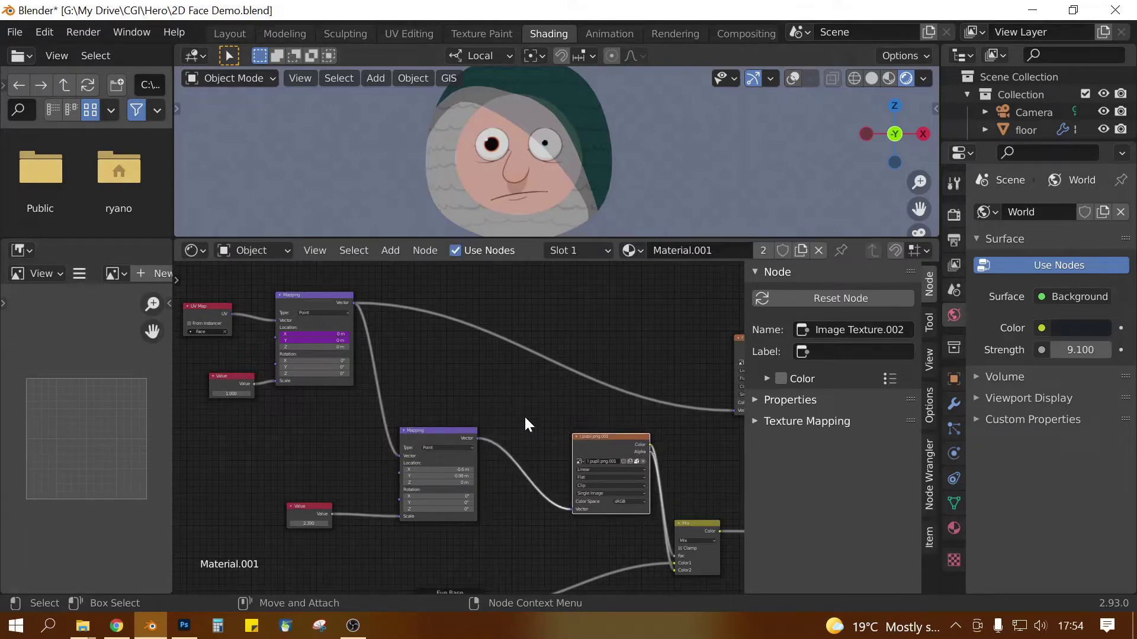
# Step: Add a MixRGB node between the second Mapping node and the l pupil.png.001 texture node
pyautogui.hotkey('shift', 'a')
pyautogui.write('mix')
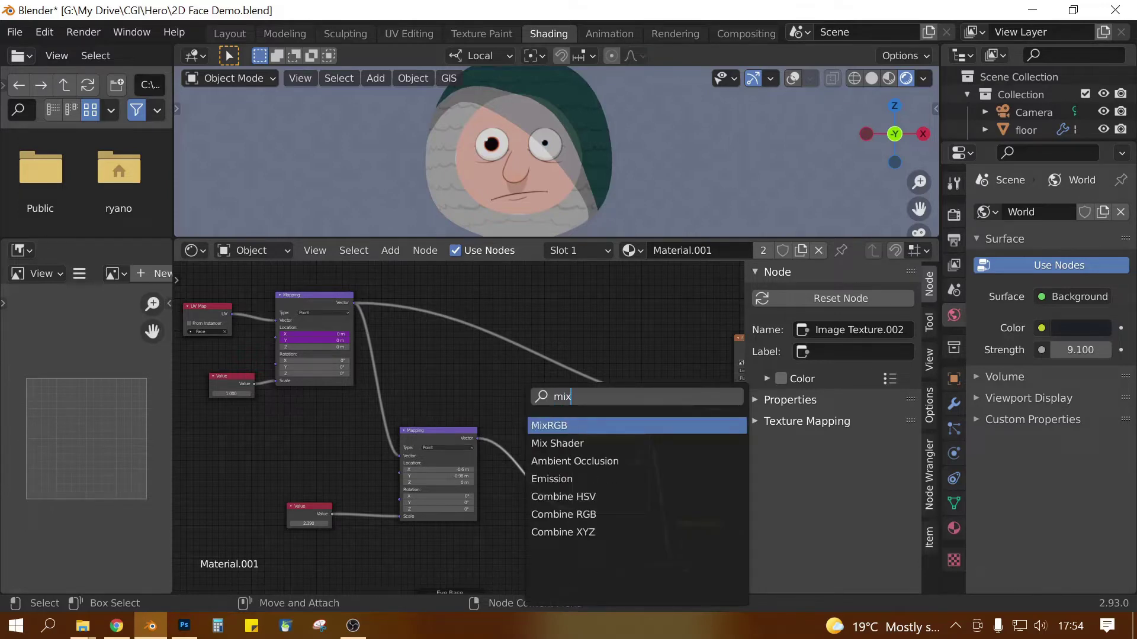
pyautogui.press('Return')
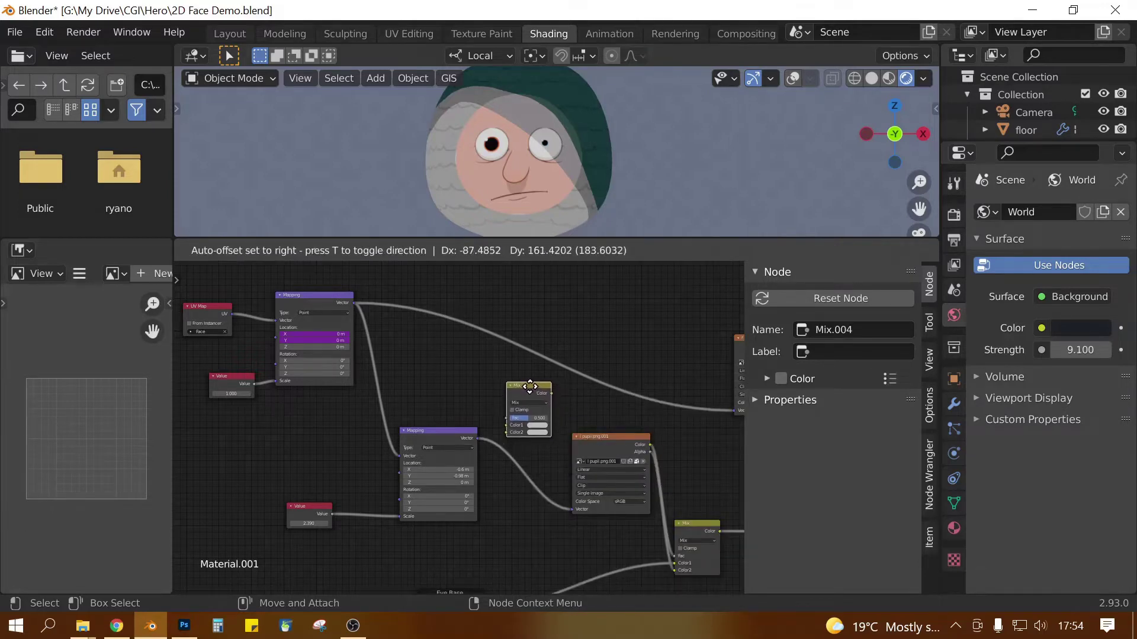
pyautogui.click(536, 390)
pyautogui.scroll(2, 508, 493)
pyautogui.moveTo(509, 505); pyautogui.dragTo(487, 502, button='middle')
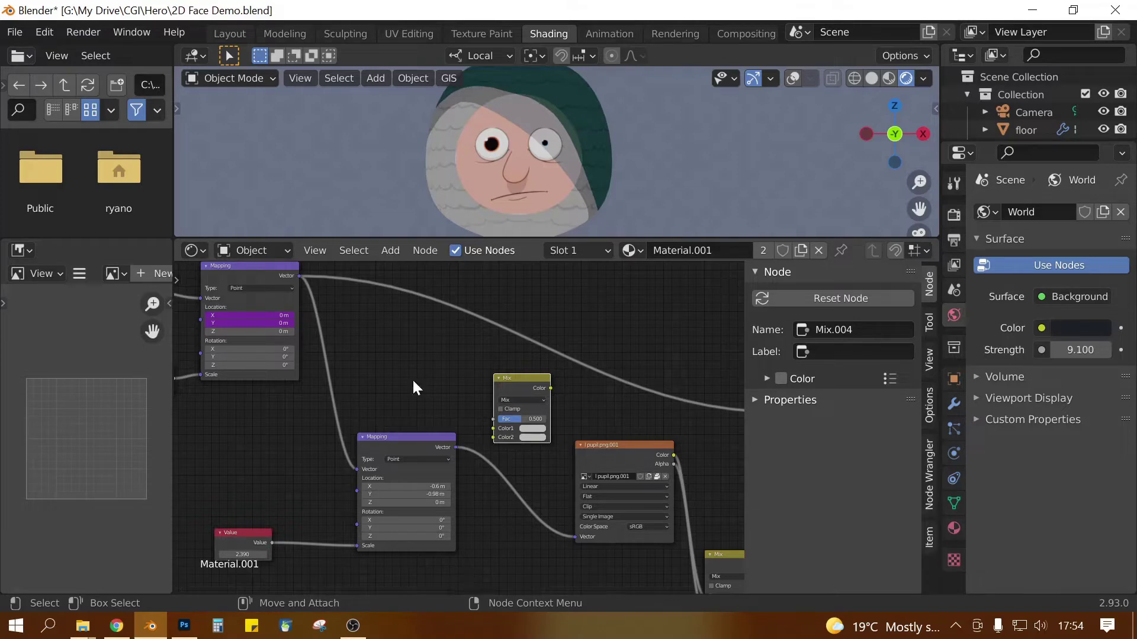
# Step: Connect the Vector output of the first Mapping node to the Color1 input of the unconnected Mix node
pyautogui.moveTo(395, 339); pyautogui.dragTo(498, 363, button='middle')
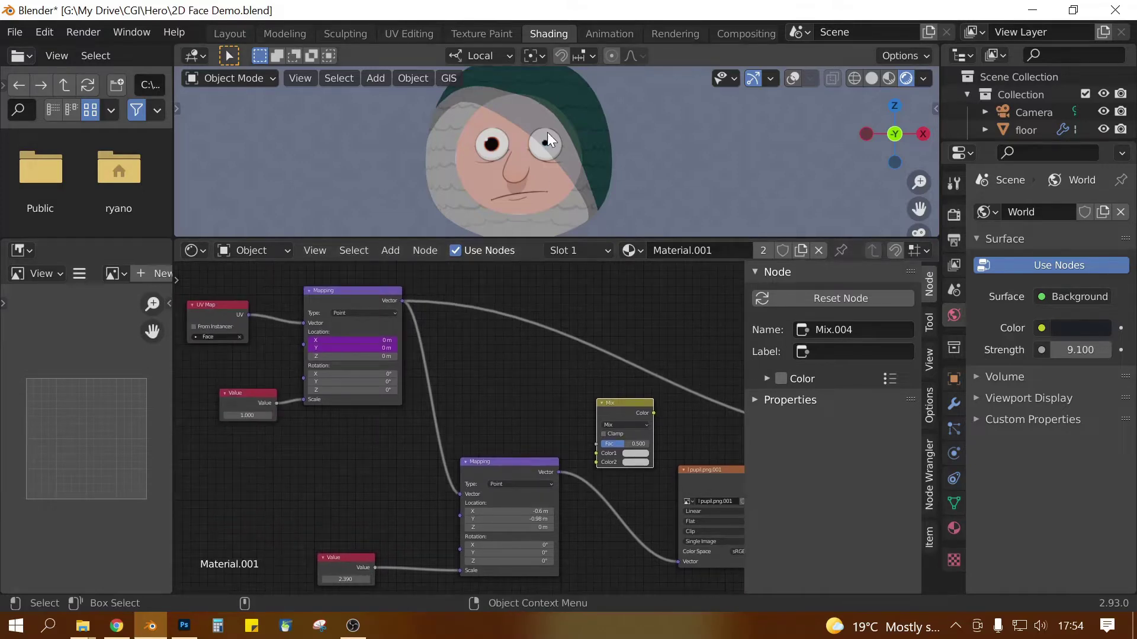
pyautogui.click(372, 289)
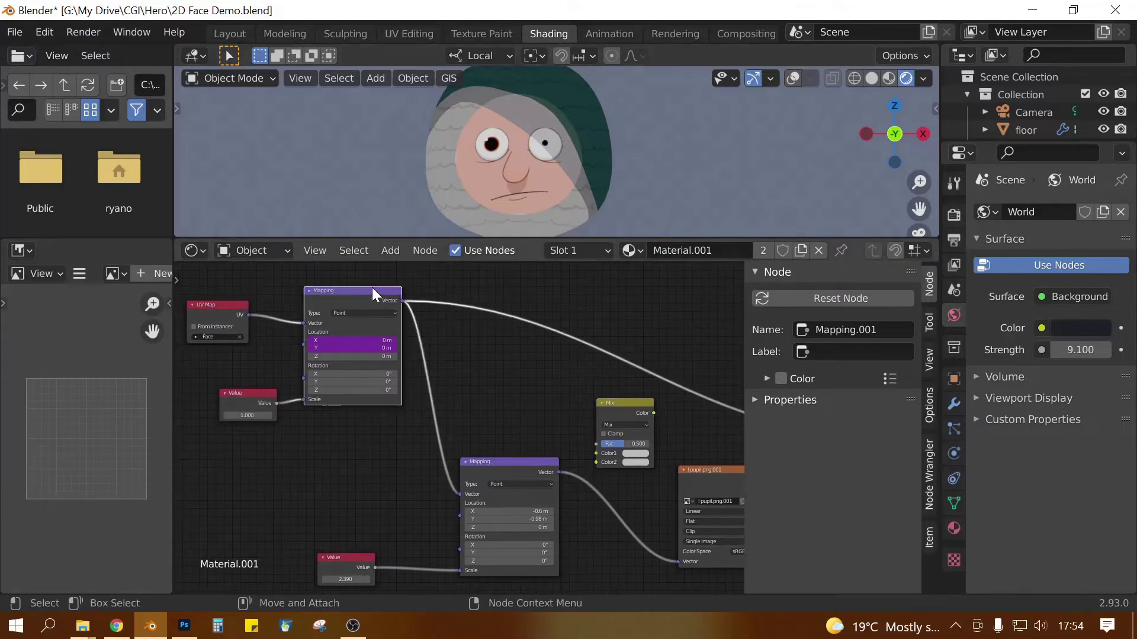
pyautogui.click(516, 464)
pyautogui.scroll(-1, 516, 459)
pyautogui.moveTo(517, 459); pyautogui.dragTo(412, 398, button='middle')
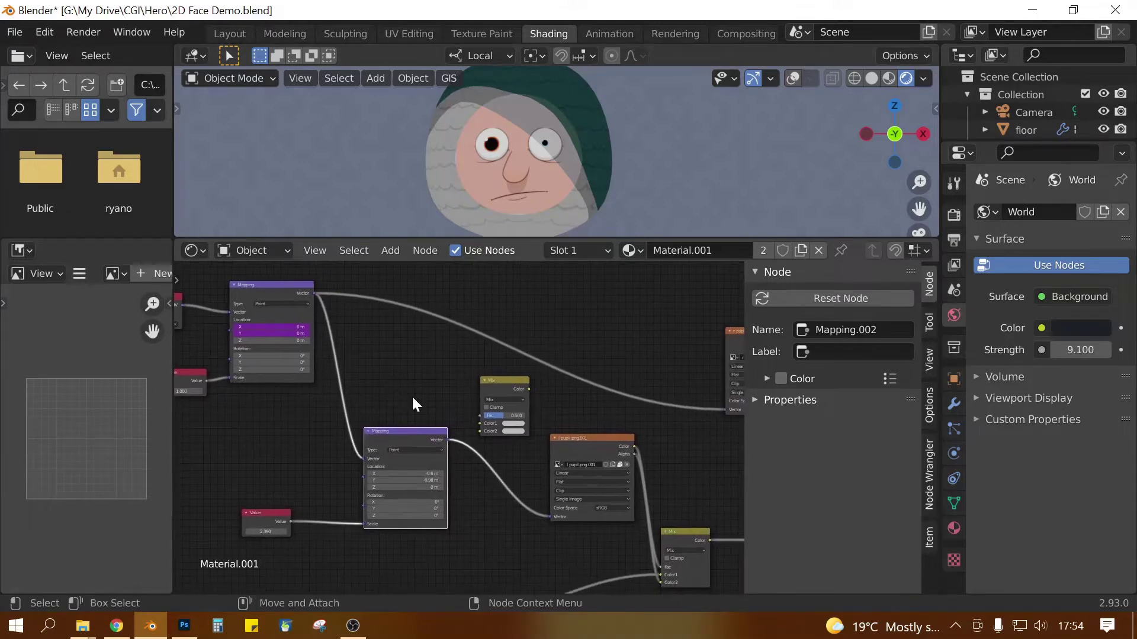
pyautogui.scroll(1, 411, 396)
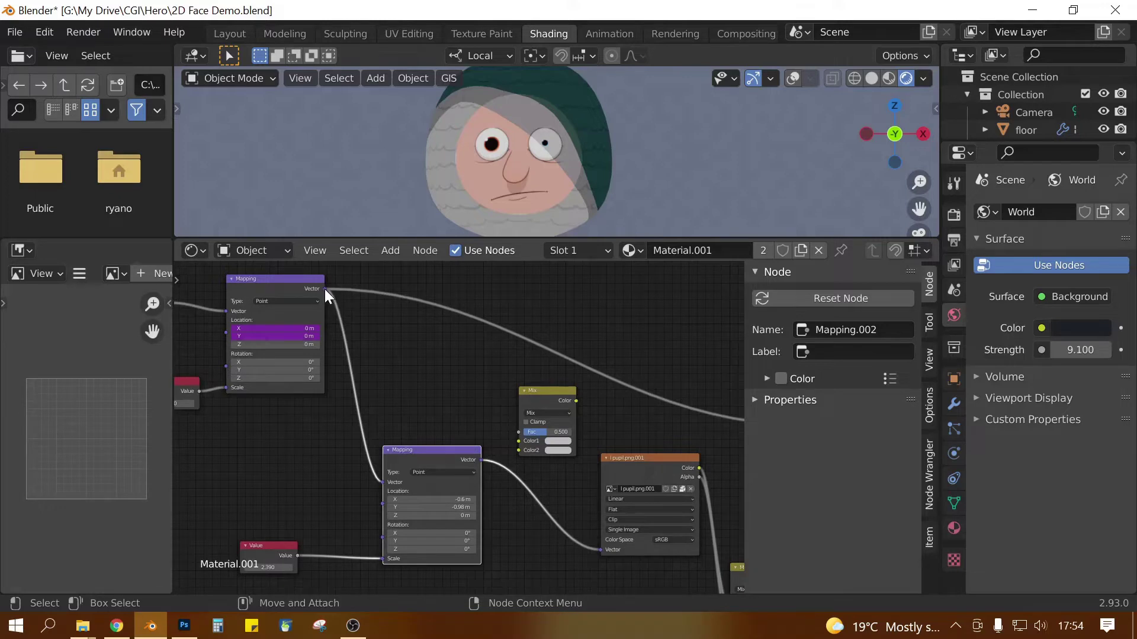
pyautogui.moveTo(324, 288); pyautogui.dragTo(518, 441)
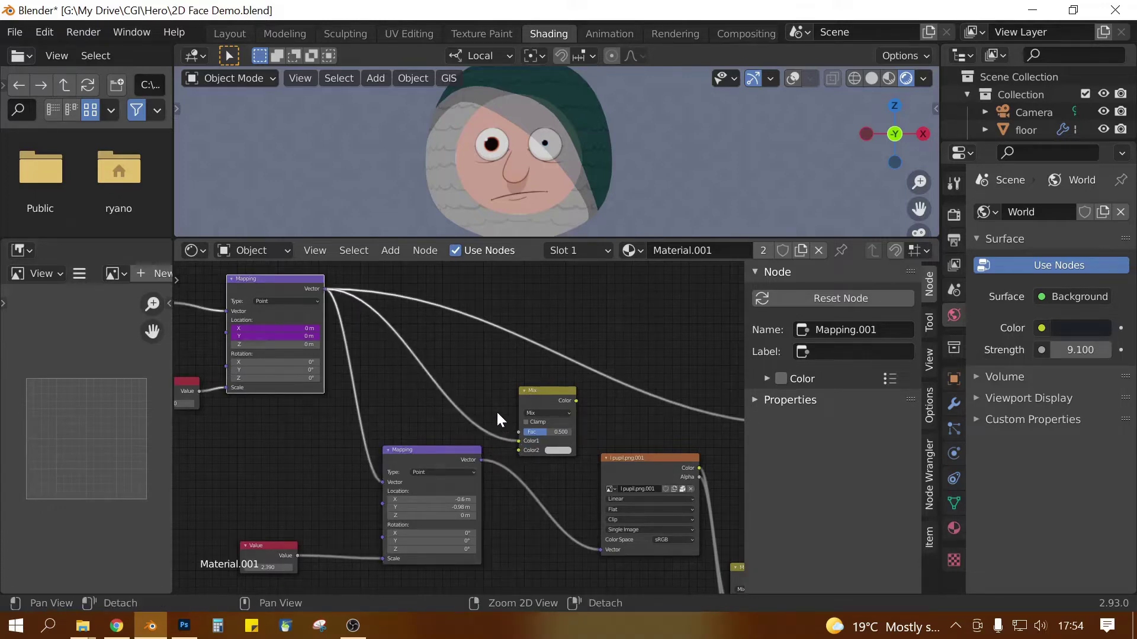
# Step: Connect the Mix node's Color output to the Vector input of the l pupil.png.001 texture and set its Fac to 0
pyautogui.moveTo(498, 419); pyautogui.dragTo(465, 384, button='middle')
pyautogui.moveTo(492, 376); pyautogui.dragTo(517, 523)
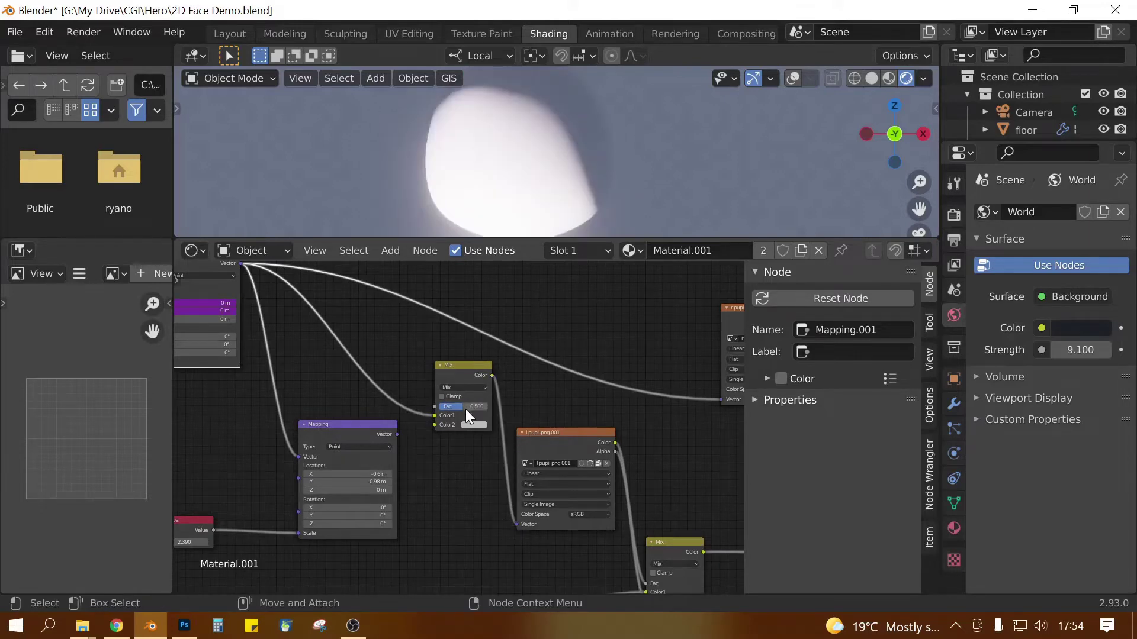
pyautogui.moveTo(462, 409); pyautogui.dragTo(439, 408)
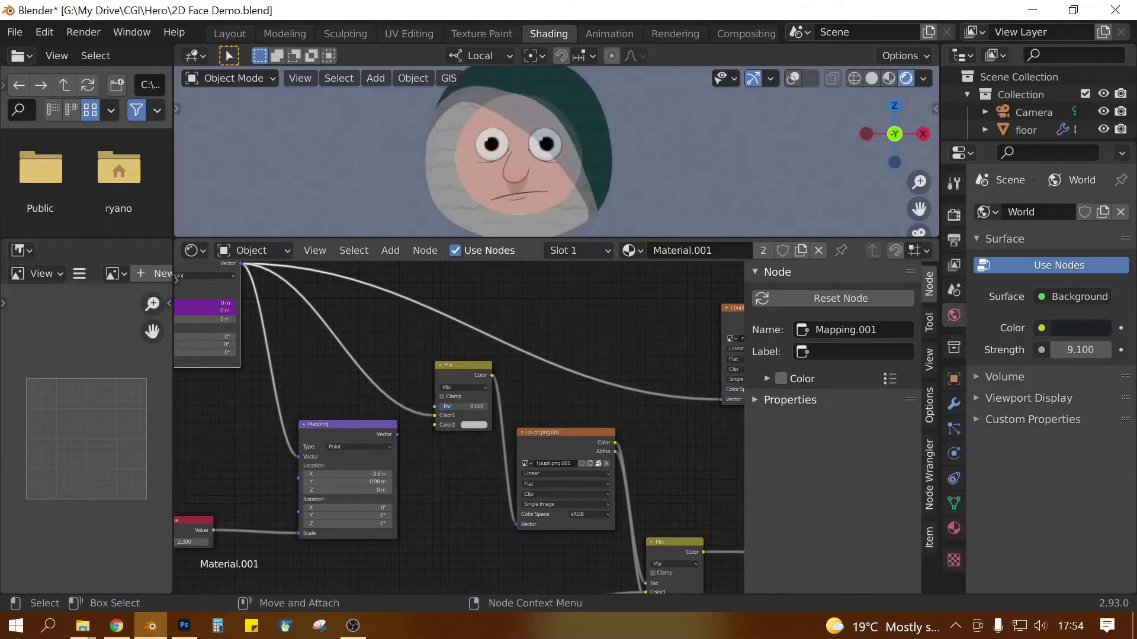
# Step: Connect the second Mapping node's Vector output to the Mix node's Color2 input and shift the Mix node slightly closer
pyautogui.hscroll(-2, 471, 495)
pyautogui.scroll(2, 474, 499)
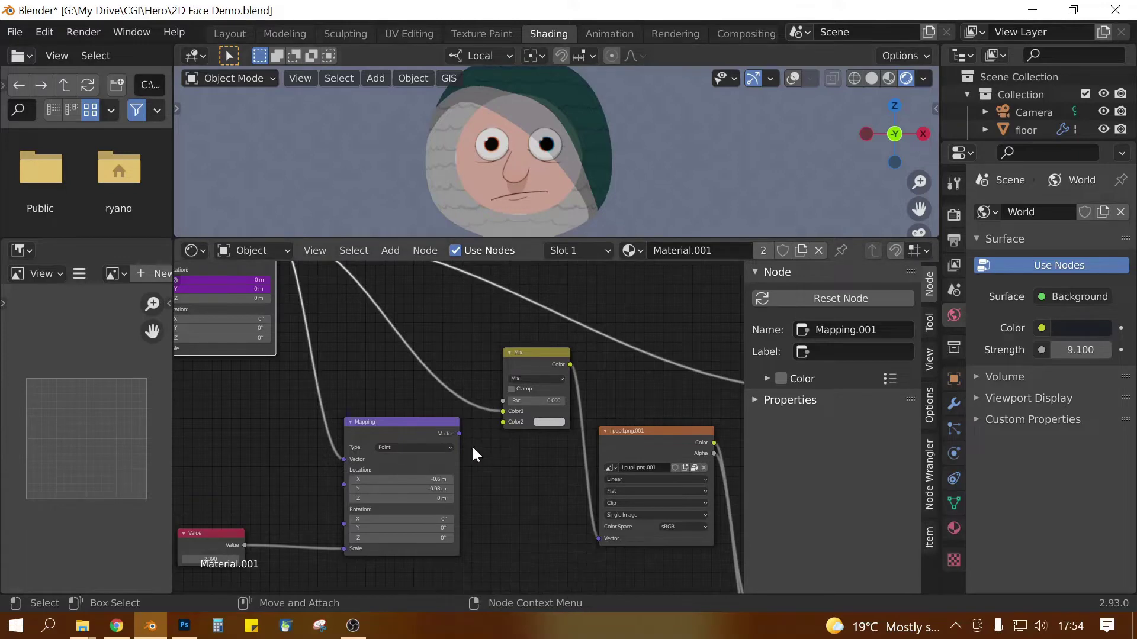
pyautogui.moveTo(459, 434); pyautogui.dragTo(468, 436)
pyautogui.scroll(-1, 266, 480)
pyautogui.moveTo(313, 465)
pyautogui.mouseDown(button='middle')
pyautogui.moveTo(374, 419)
pyautogui.moveTo(328, 457)
pyautogui.mouseUp(button='middle')
pyautogui.scroll(1, 328, 457)
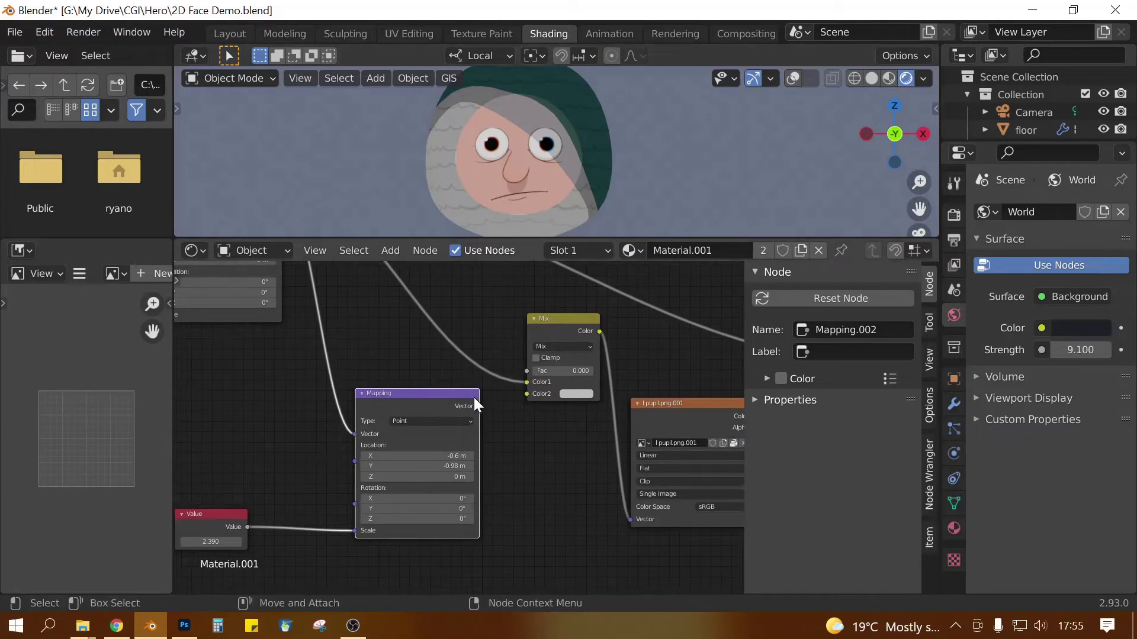
pyautogui.moveTo(480, 406); pyautogui.dragTo(527, 394)
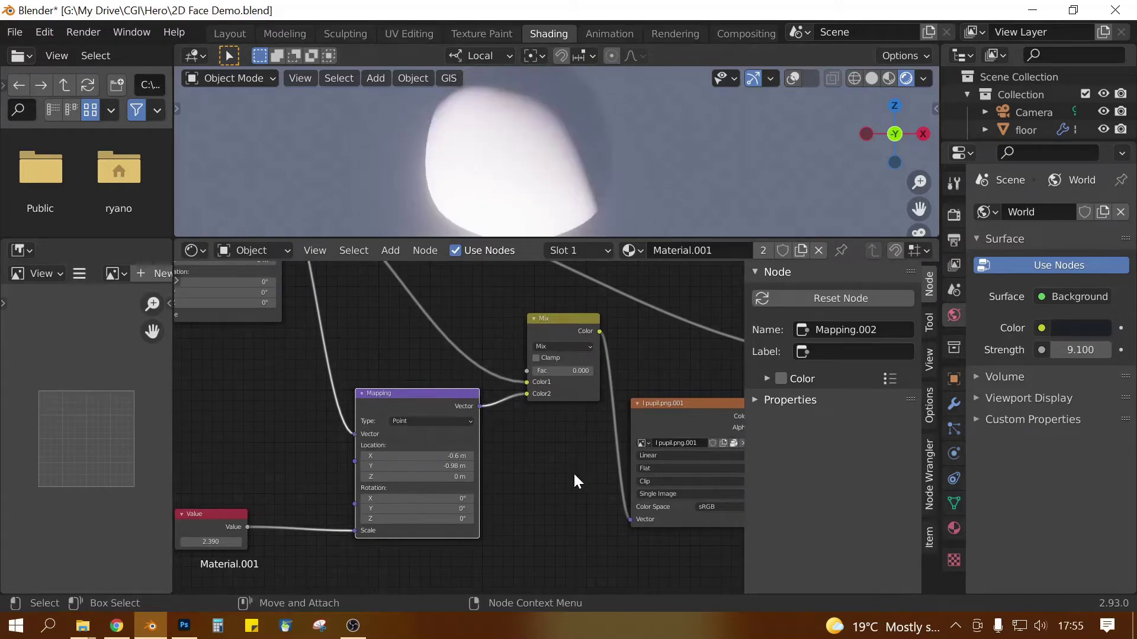
pyautogui.moveTo(564, 317); pyautogui.dragTo(545, 318)
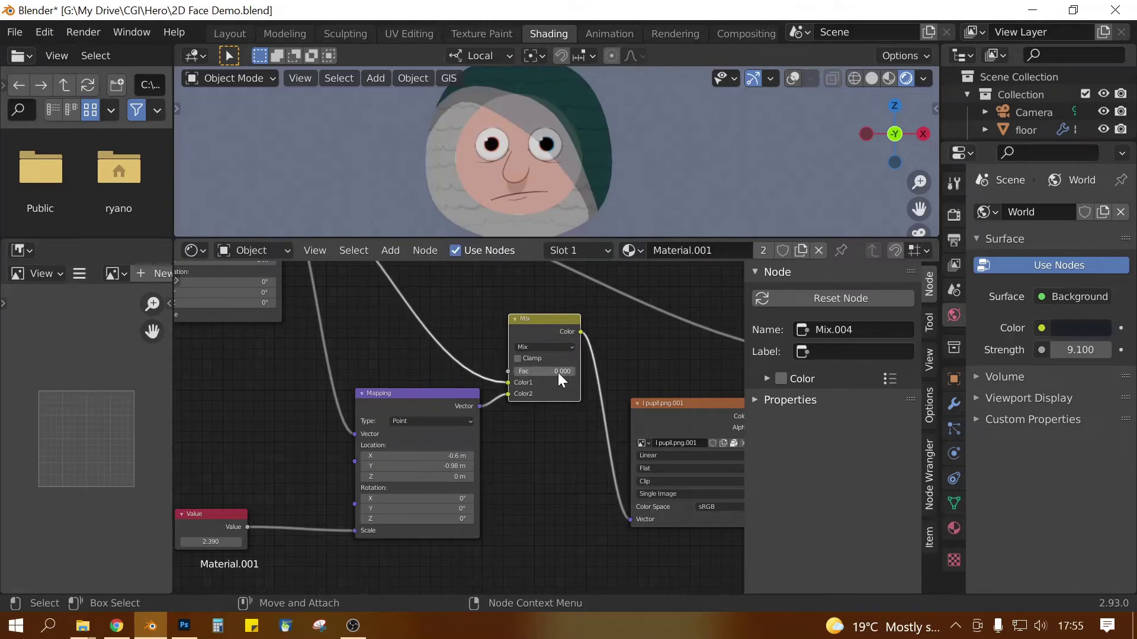
# Step: Add a driver to the Fac value of the Mix node that blends the two Mapping nodes
pyautogui.press('Home')
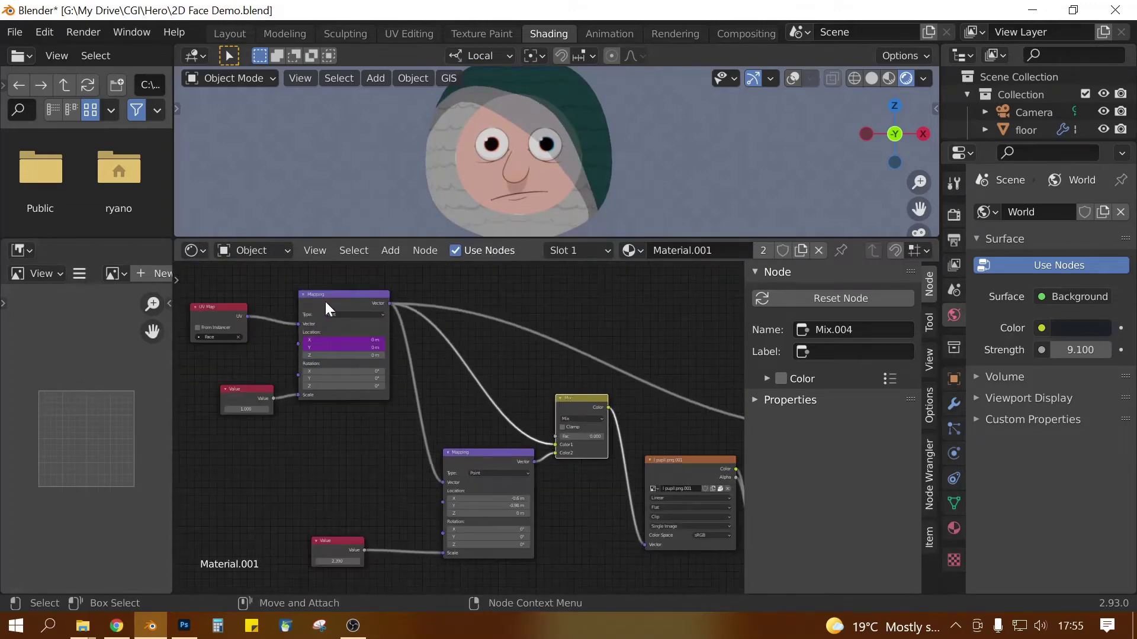
pyautogui.click(329, 305)
pyautogui.click(485, 455)
pyautogui.moveTo(584, 483); pyautogui.dragTo(502, 460, button='middle')
pyautogui.scroll(2, 502, 461)
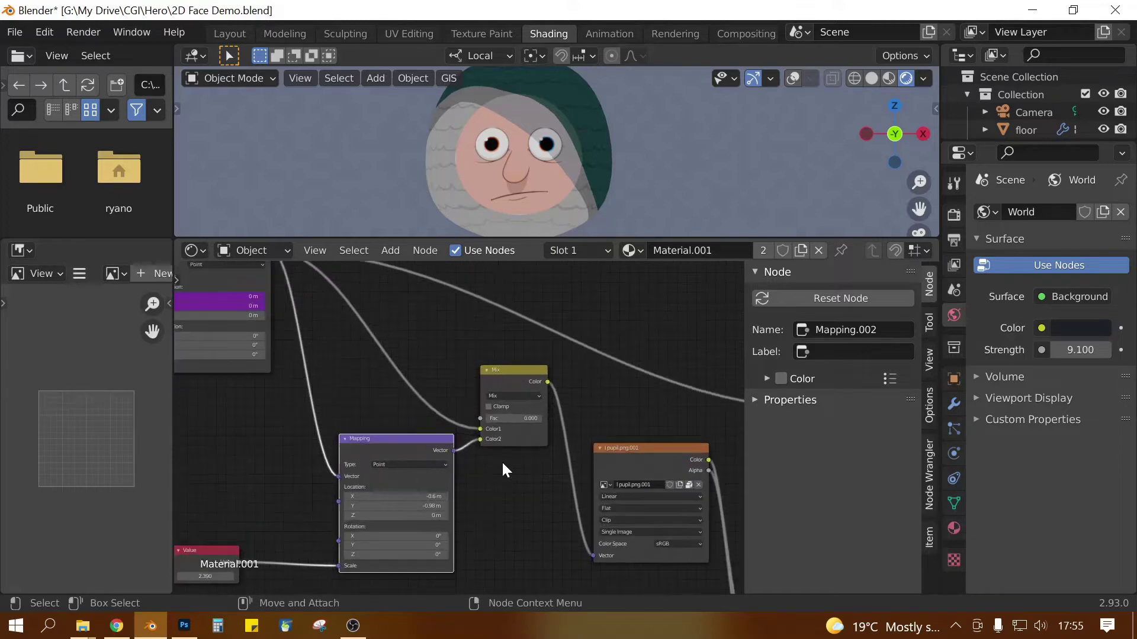
pyautogui.moveTo(505, 413)
pyautogui.mouseDown()
pyautogui.moveTo(554, 414)
pyautogui.moveTo(506, 417)
pyautogui.mouseUp()
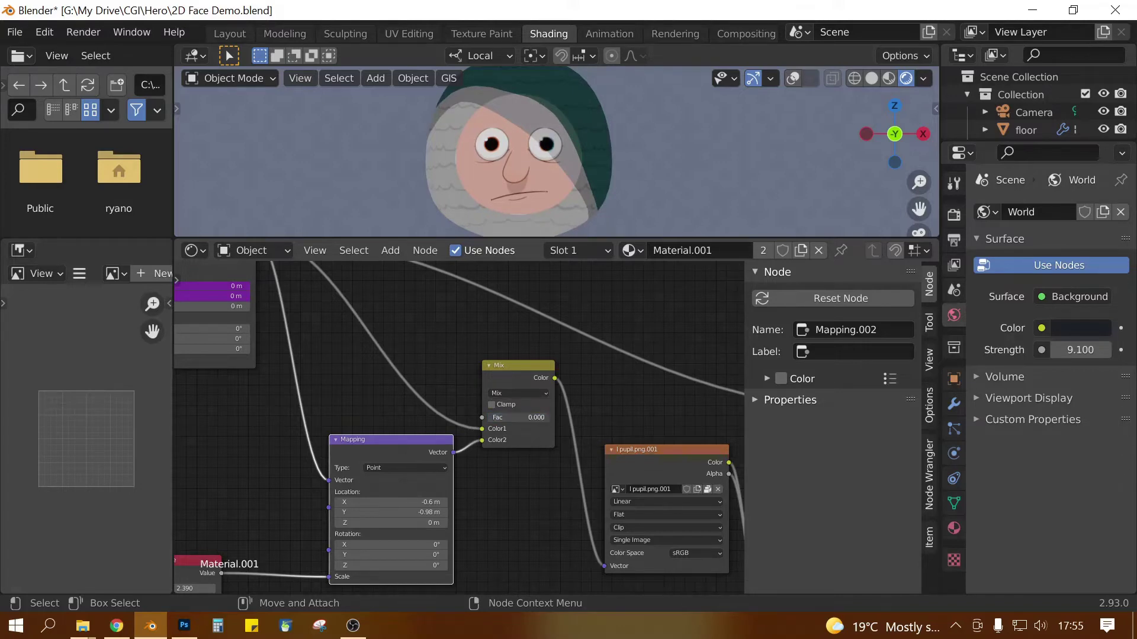
pyautogui.rightClick(517, 416)
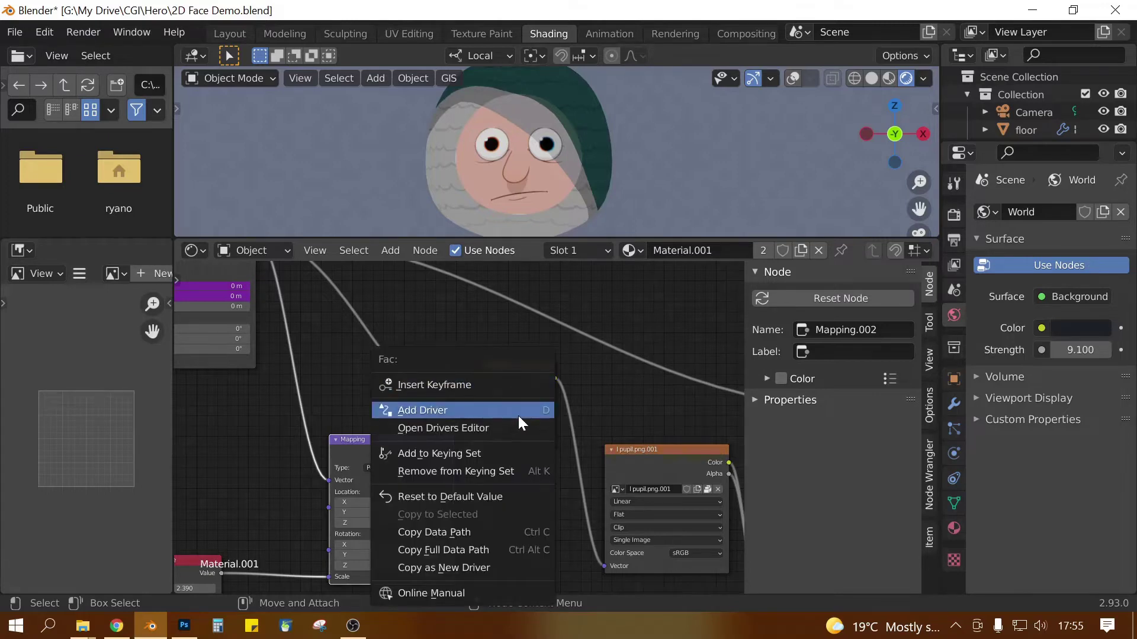
pyautogui.click(485, 413)
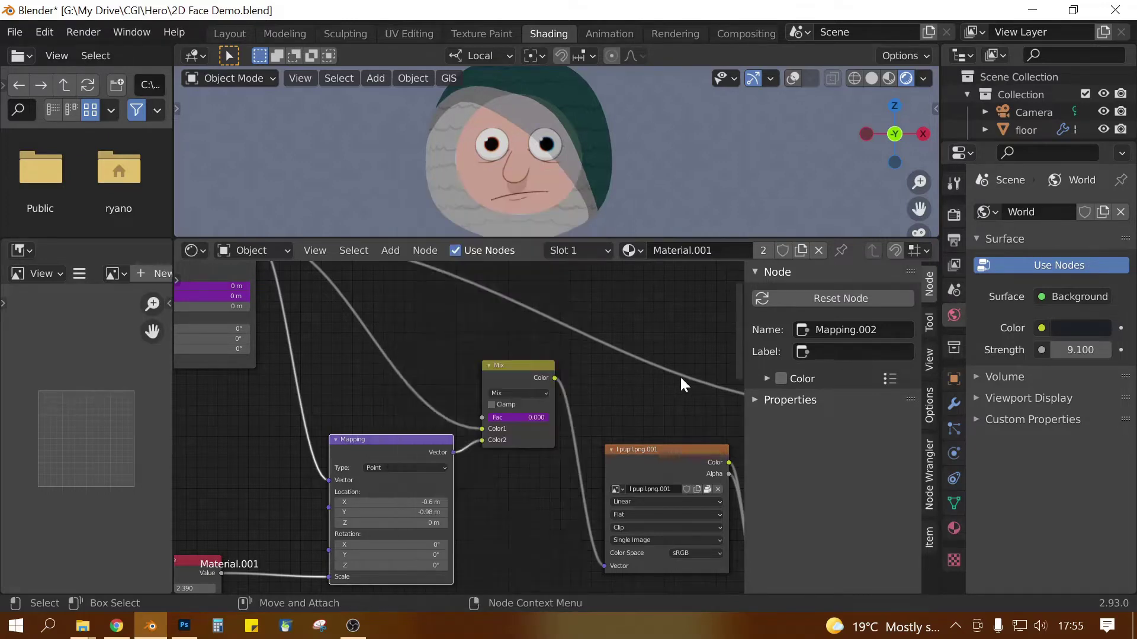
# Step: Switch to the Layout workspace and put the character's armature into Pose Mode
pyautogui.scroll(-4, 493, 325)
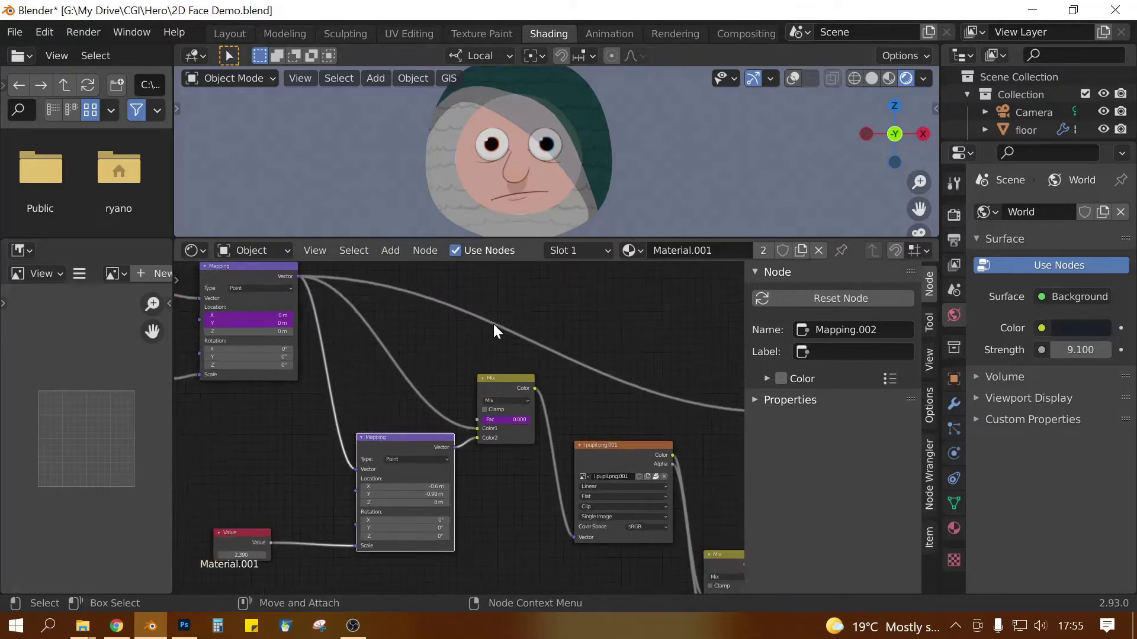
pyautogui.click(229, 33)
pyautogui.scroll(-4, 496, 298)
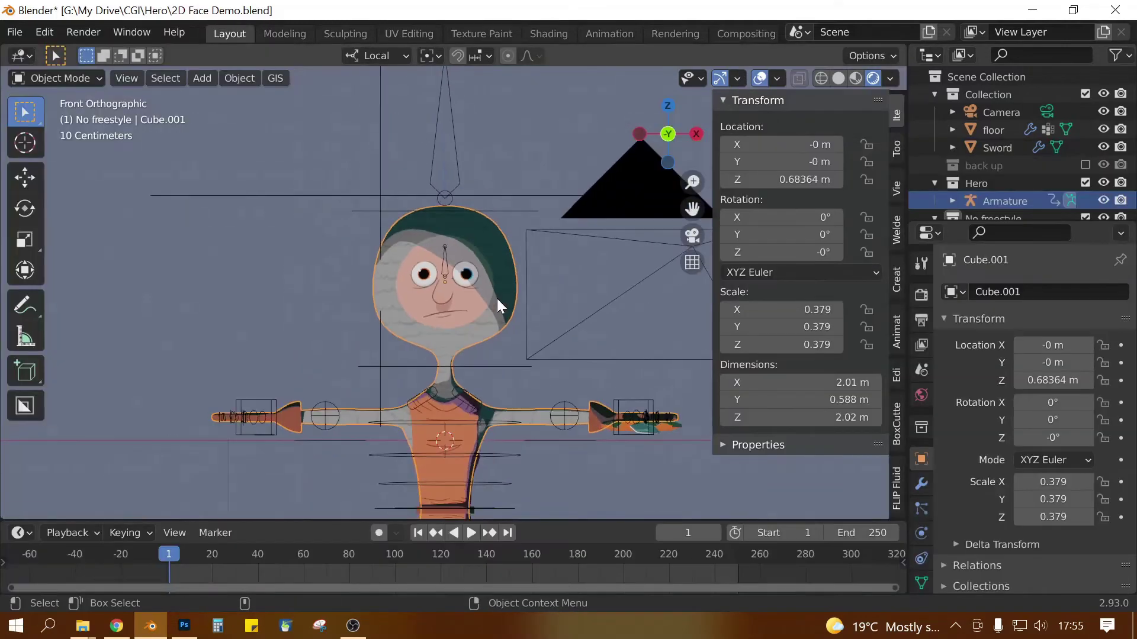
pyautogui.moveTo(505, 332); pyautogui.dragTo(370, 375, button='middle')
pyautogui.scroll(5, 367, 367)
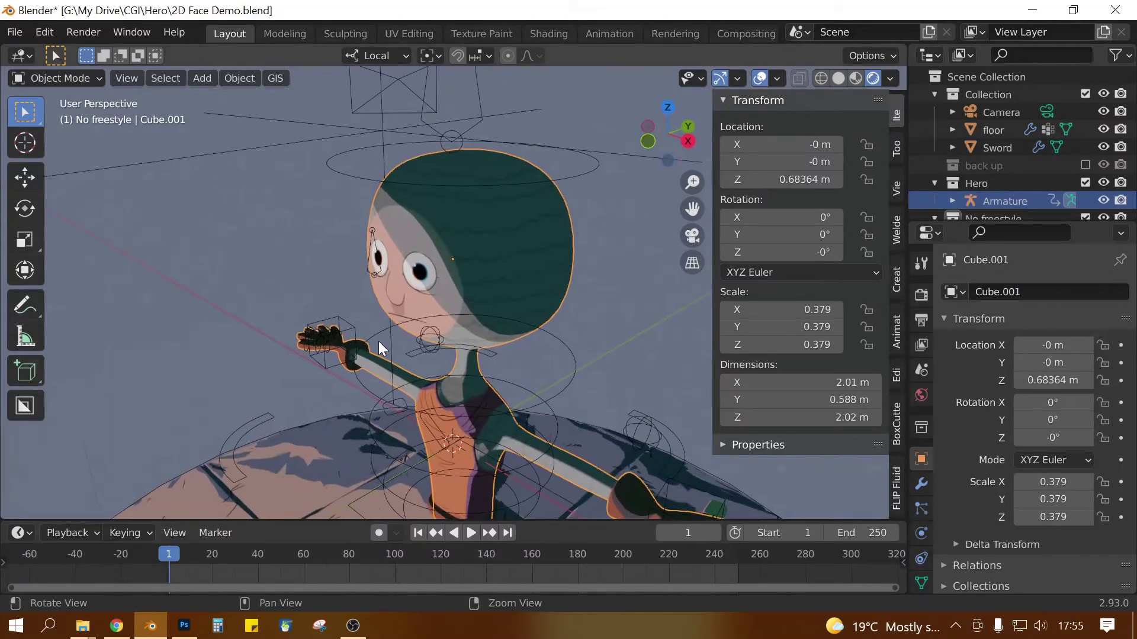
pyautogui.click(371, 276)
pyautogui.hotkey('ctrl', 'Tab')
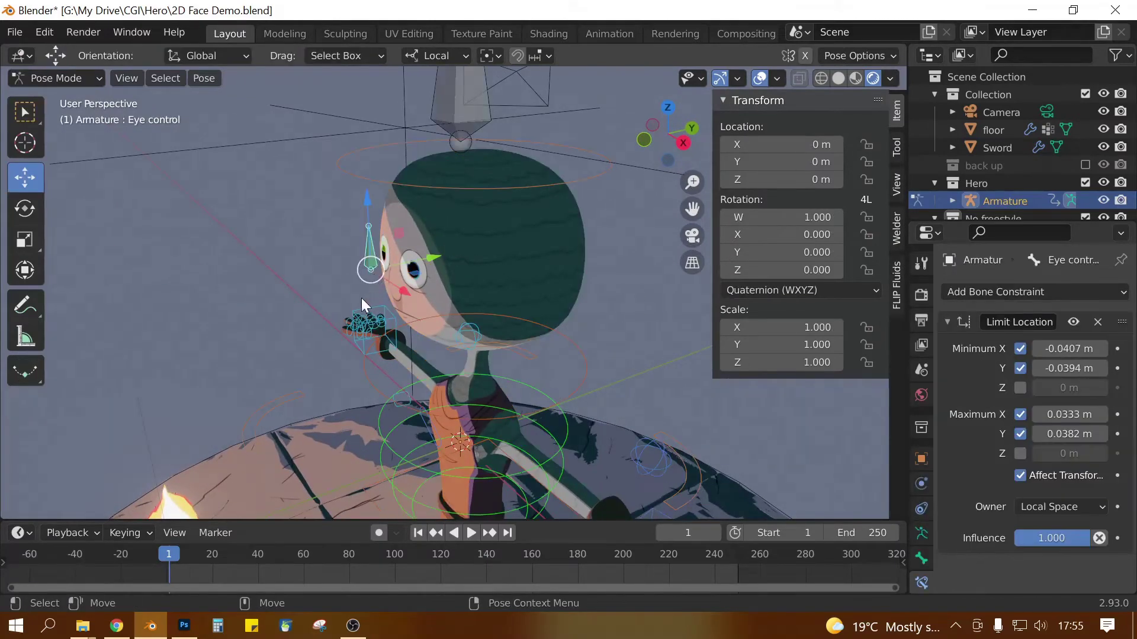
# Step: Select the Pupil Size bone above the head and switch the armature to Edit Mode
pyautogui.moveTo(361, 297); pyautogui.dragTo(413, 321, button='middle')
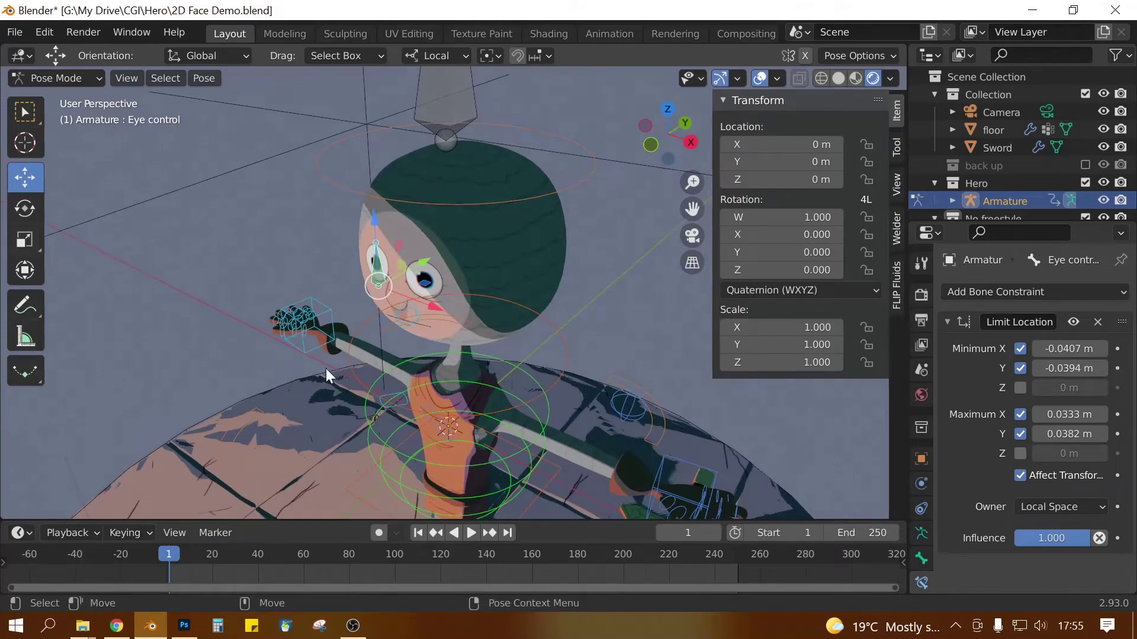
pyautogui.click(439, 357)
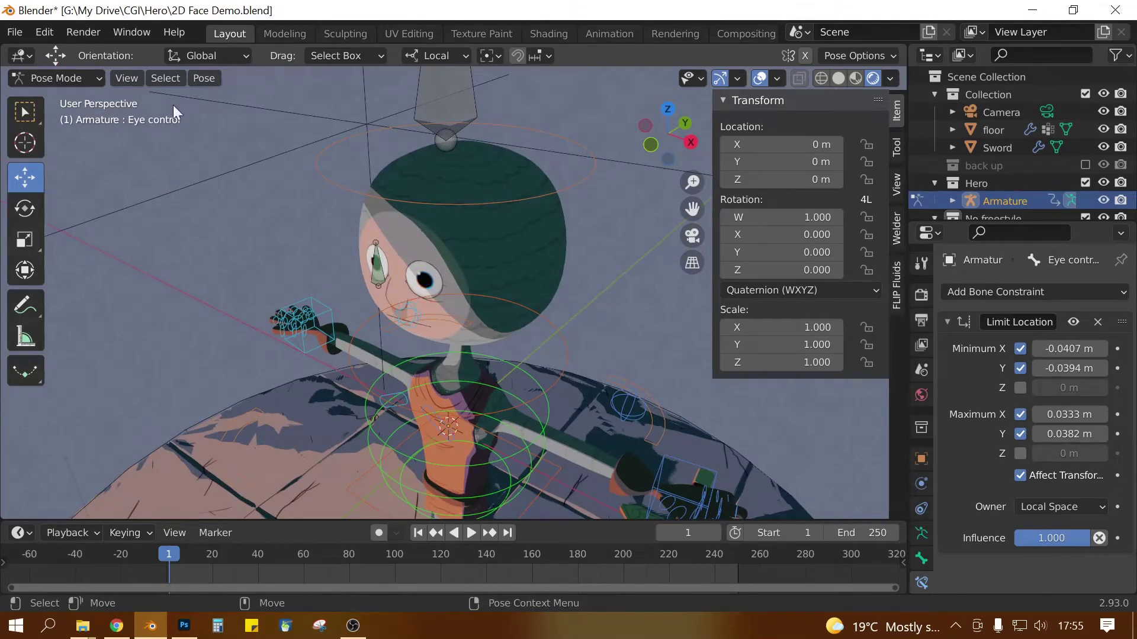
pyautogui.click(47, 33)
pyautogui.click(92, 95)
pyautogui.click(446, 125)
pyautogui.scroll(-3, 457, 179)
pyautogui.moveTo(482, 297); pyautogui.dragTo(438, 268, button='middle')
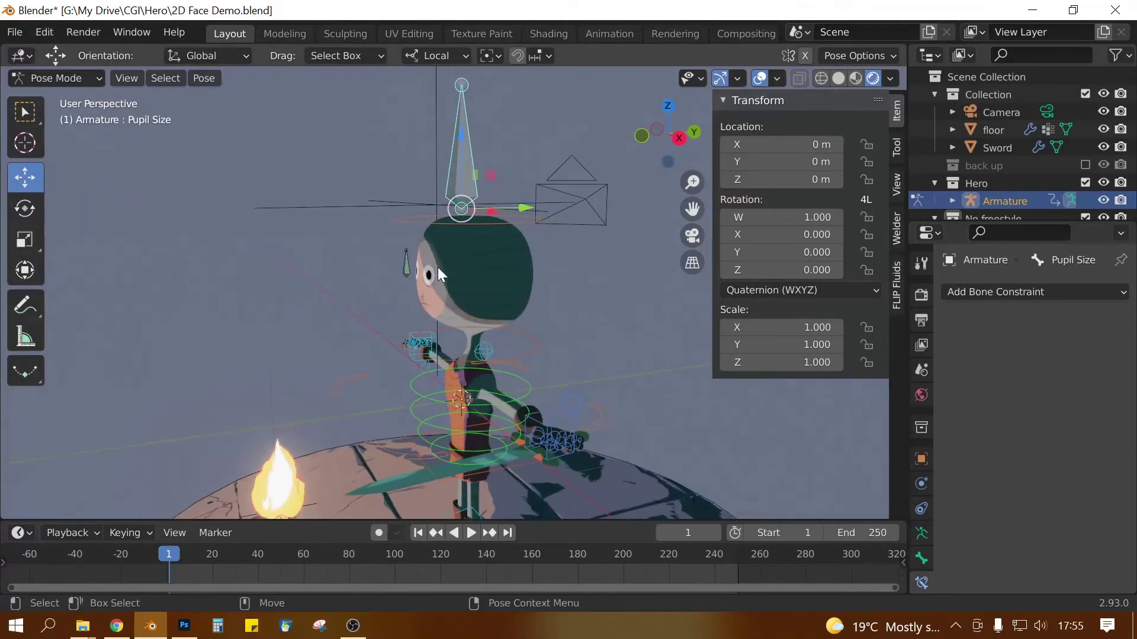
pyautogui.click(68, 80)
pyautogui.click(57, 118)
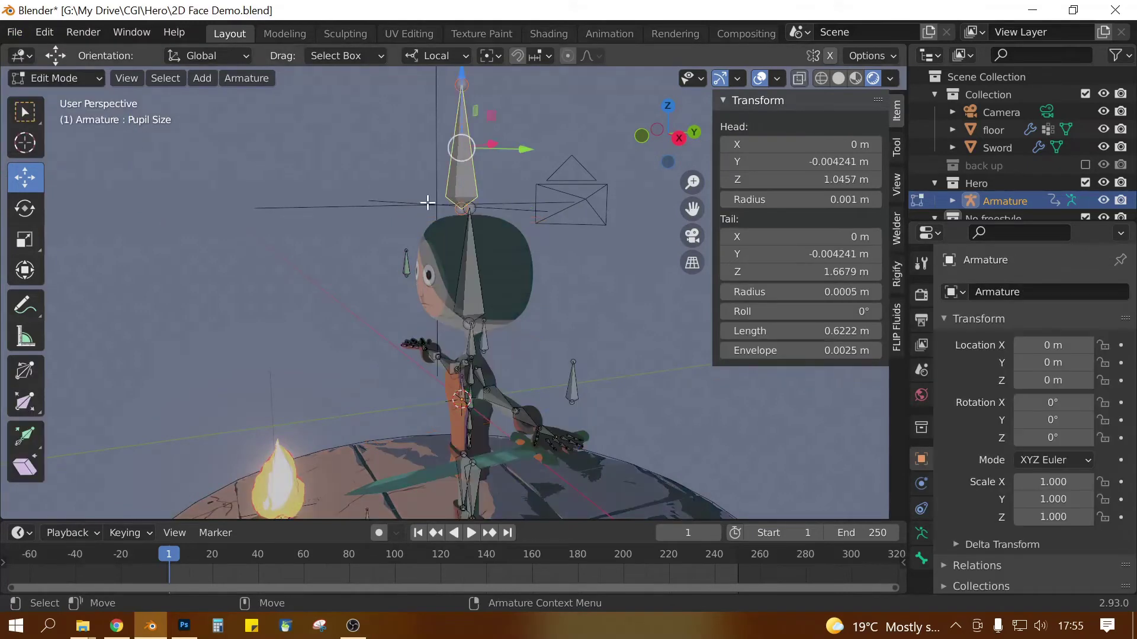
# Step: Extrude a new bone about 0.23 m long straight up from the tip of the Ctrl_Head bone and select it
pyautogui.scroll(3, 461, 202)
pyautogui.click(478, 196)
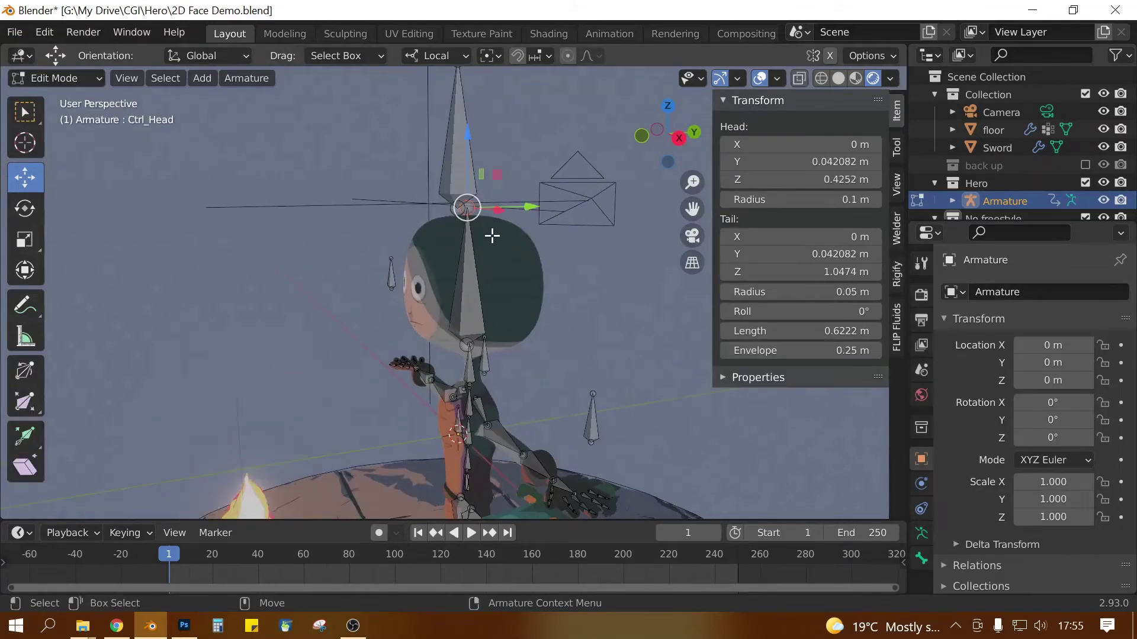
pyautogui.hotkey('shift', 'space')
pyautogui.press('e')
pyautogui.moveTo(467, 141); pyautogui.dragTo(467, 89)
pyautogui.click(470, 188)
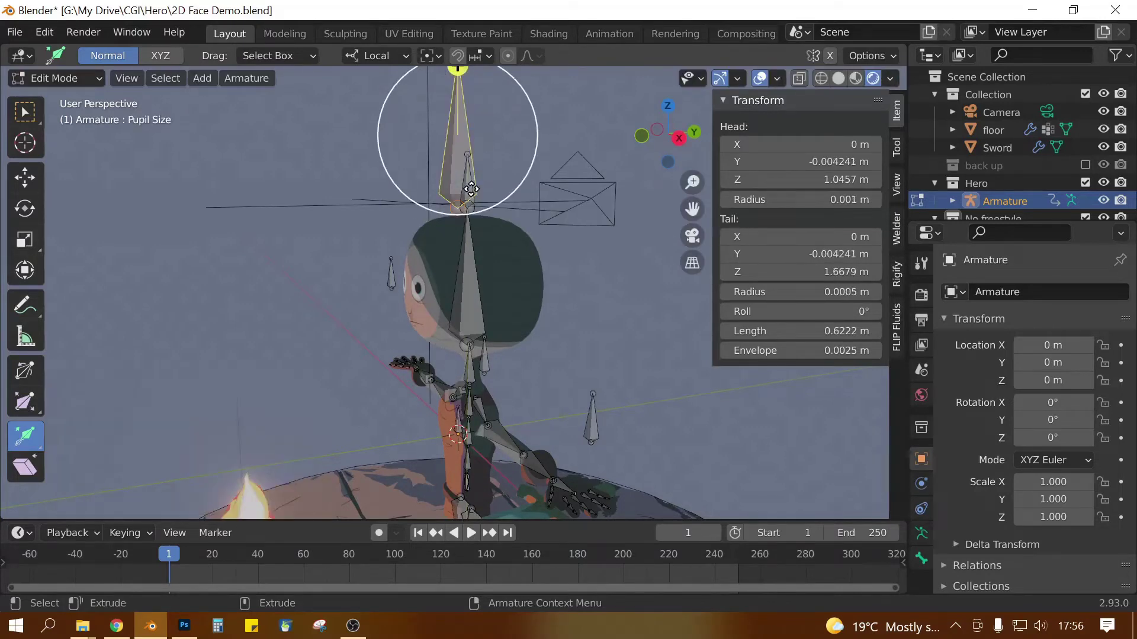
pyautogui.click(472, 190)
pyautogui.moveTo(475, 198); pyautogui.dragTo(557, 257, button='middle')
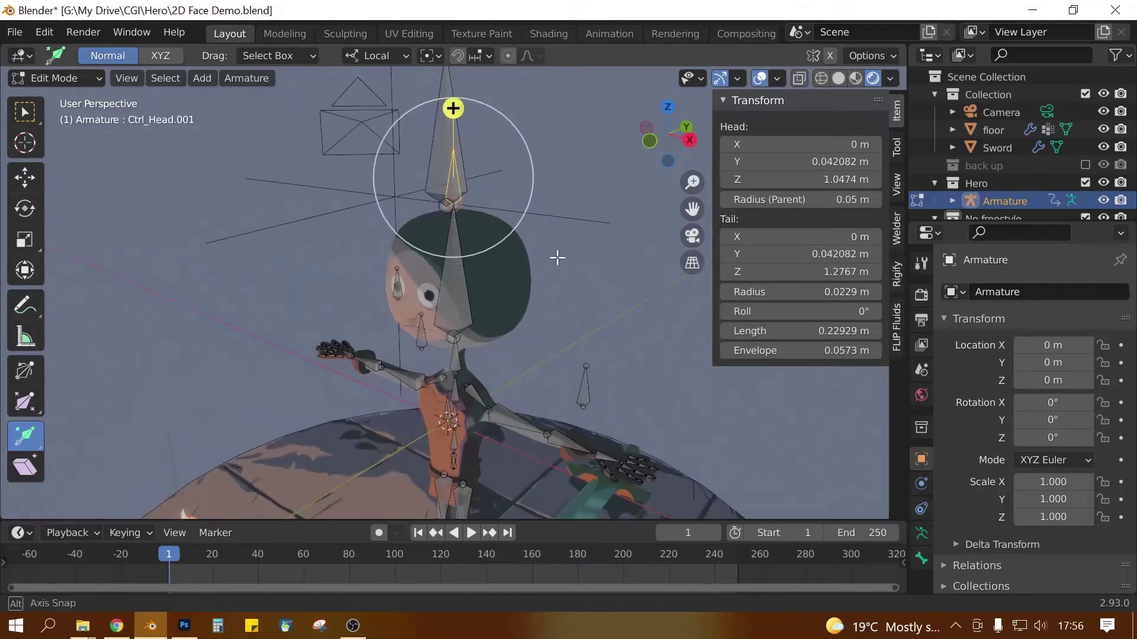
# Step: Rename the new bone Pupil size demo, disconnect it from its parent Ctrl_Head and turn off its Deform option
pyautogui.click(921, 558)
pyautogui.scroll(-1, 933, 494)
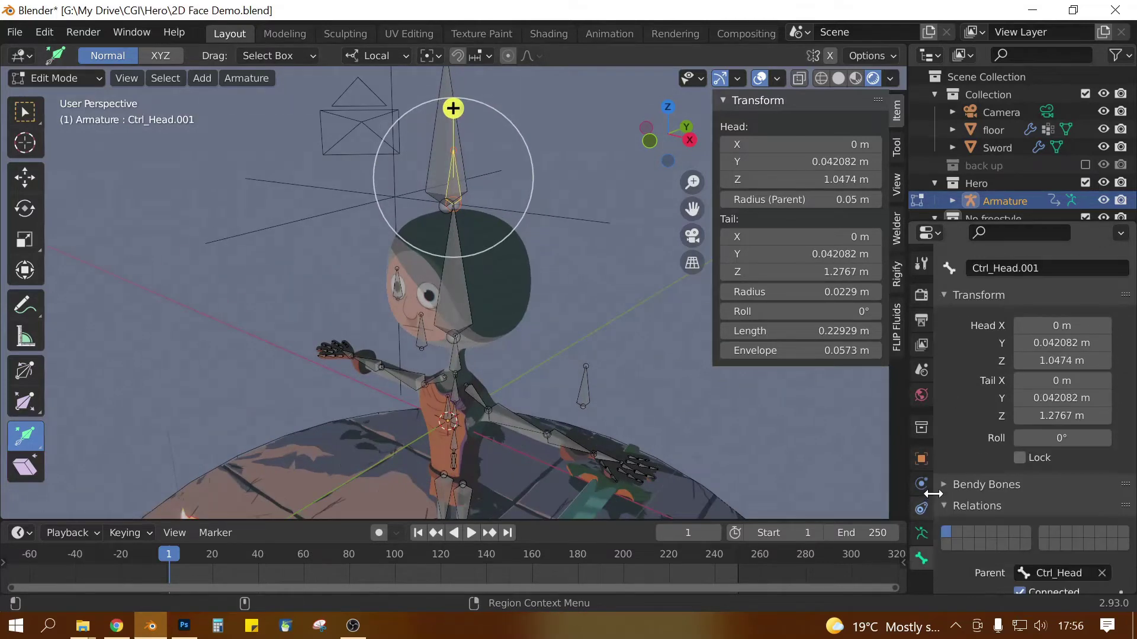
pyautogui.scroll(1, 933, 493)
pyautogui.click(1006, 291)
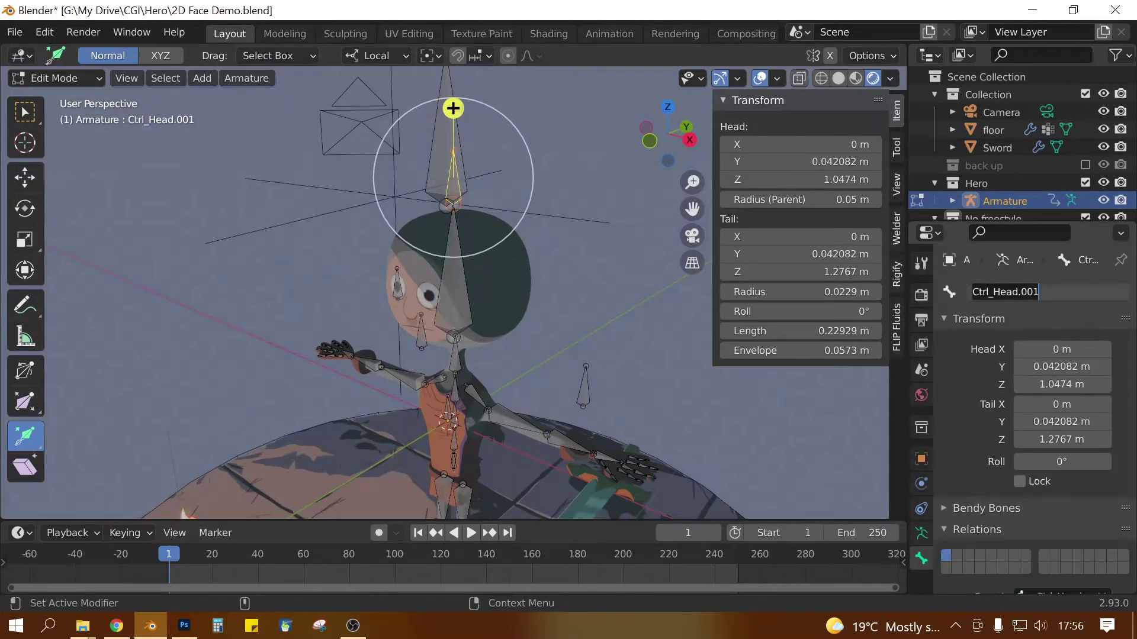
pyautogui.write('Pupil size demo')
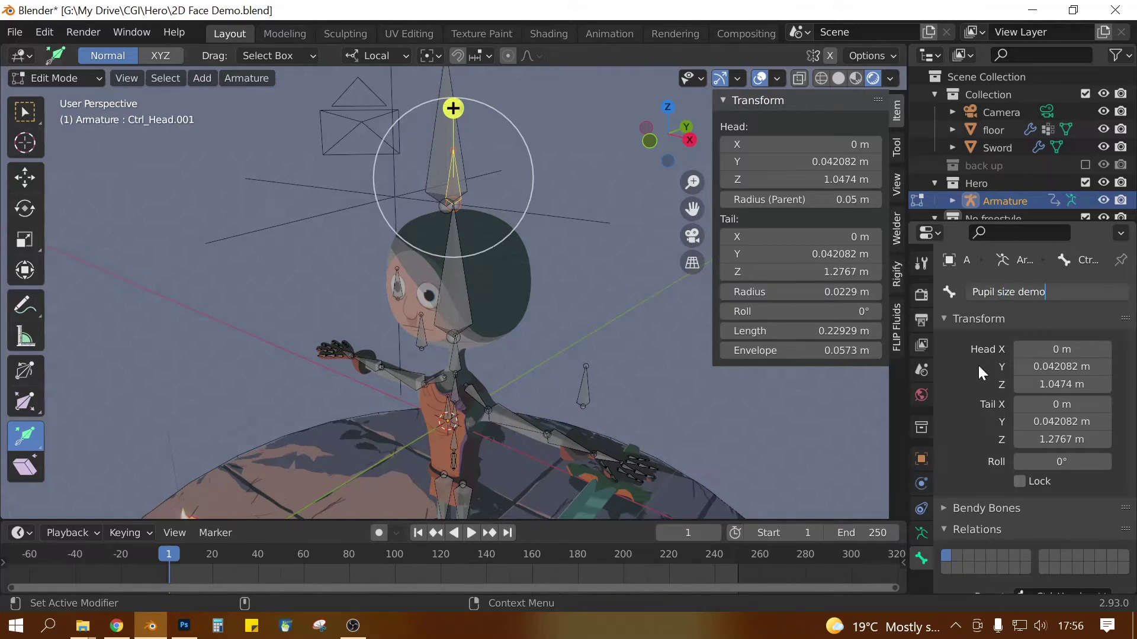
pyautogui.press('Return')
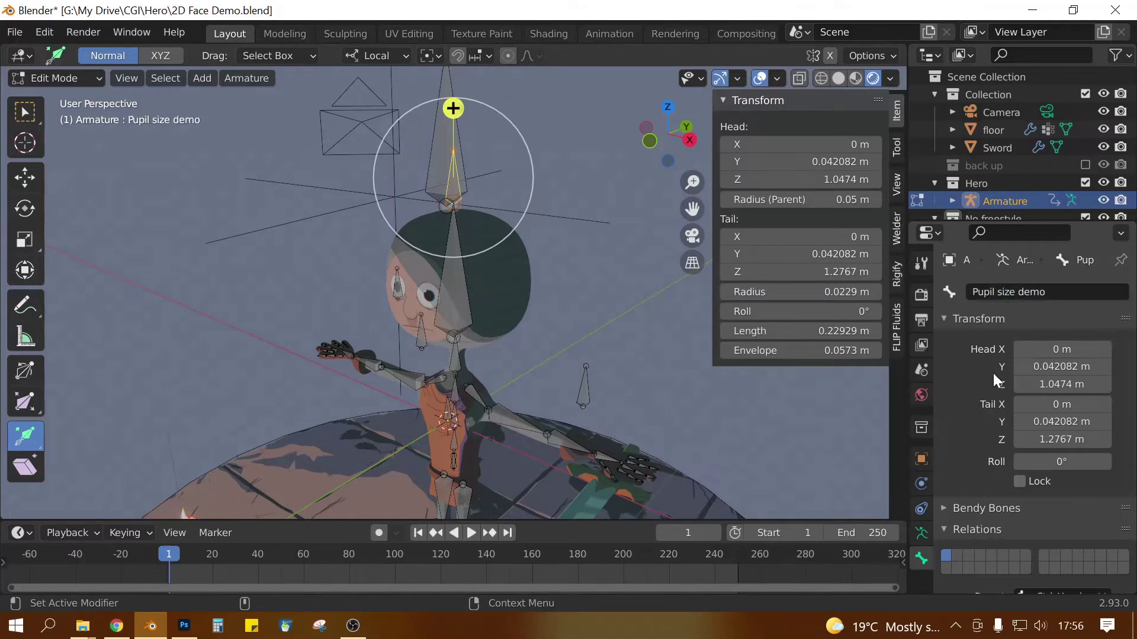
pyautogui.scroll(-6, 992, 385)
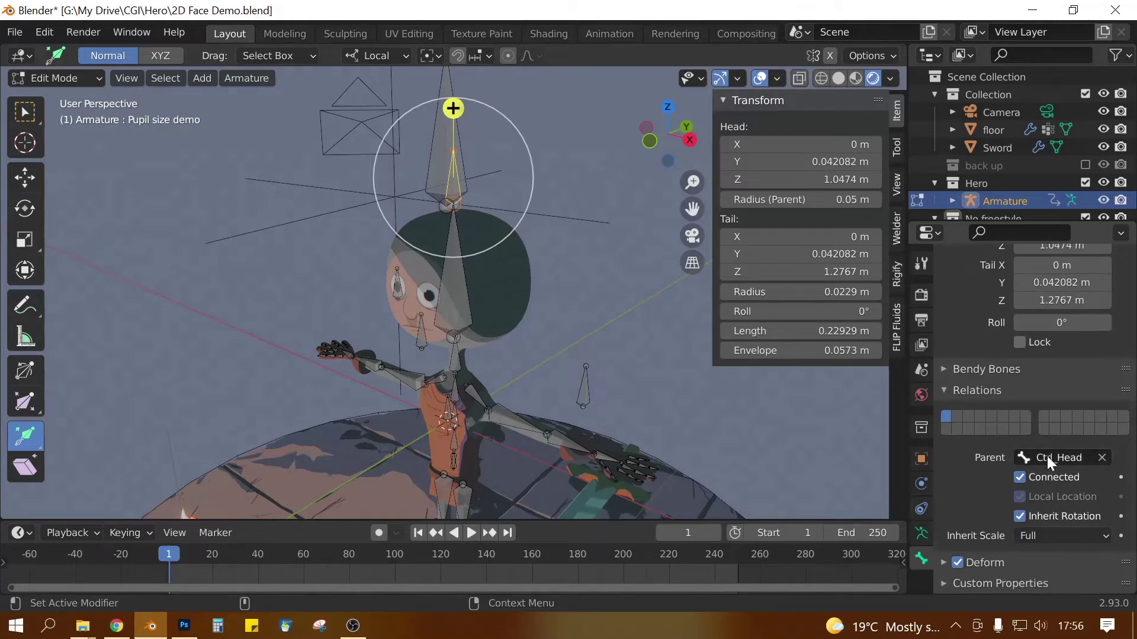
pyautogui.click(1020, 477)
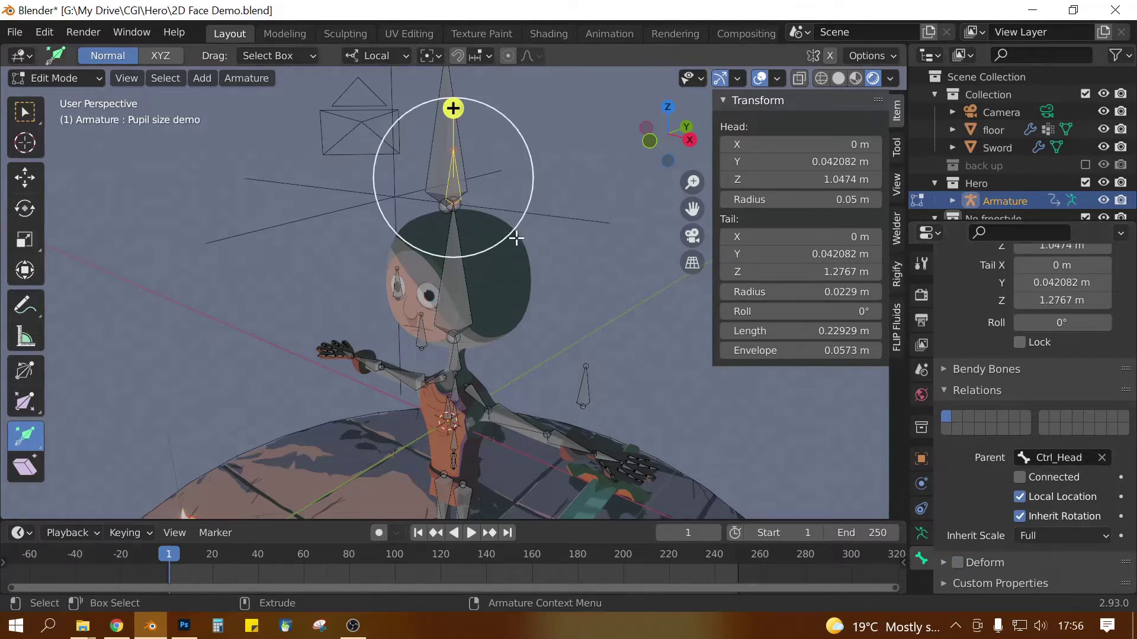
# Step: Move the Pupil size demo bone about 0.51 m along X and -0.54 m along Z, and return the armature to Object Mode
pyautogui.hotkey('shift', 'space')
pyautogui.press('g')
pyautogui.moveTo(540, 257); pyautogui.dragTo(505, 185, button='middle')
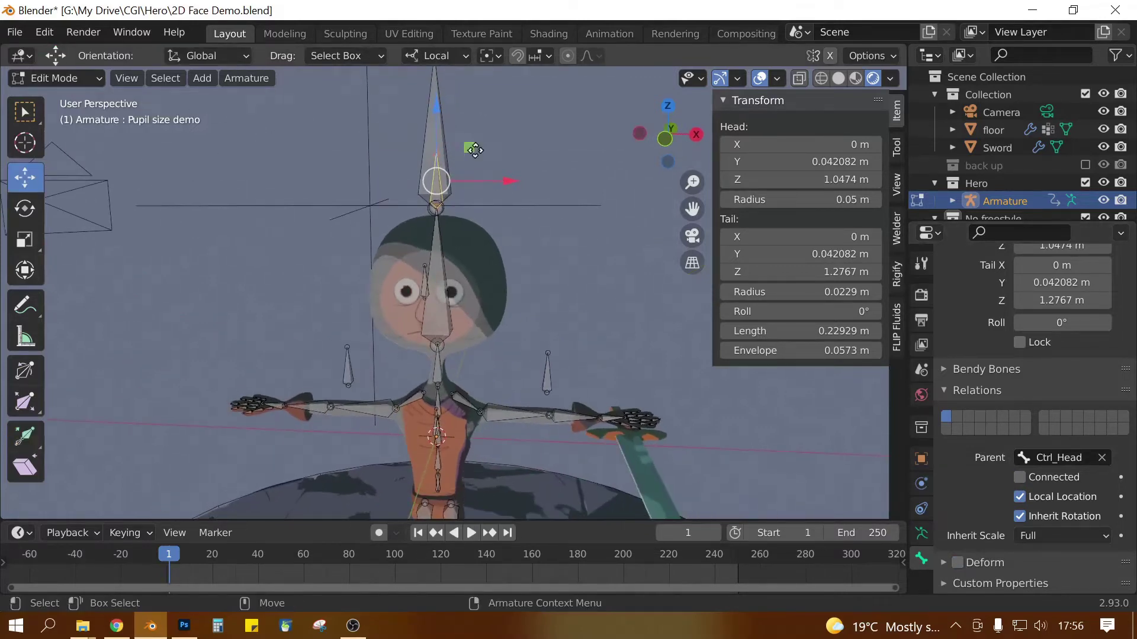
pyautogui.moveTo(470, 144); pyautogui.dragTo(584, 276)
pyautogui.moveTo(505, 302); pyautogui.dragTo(472, 319, button='middle')
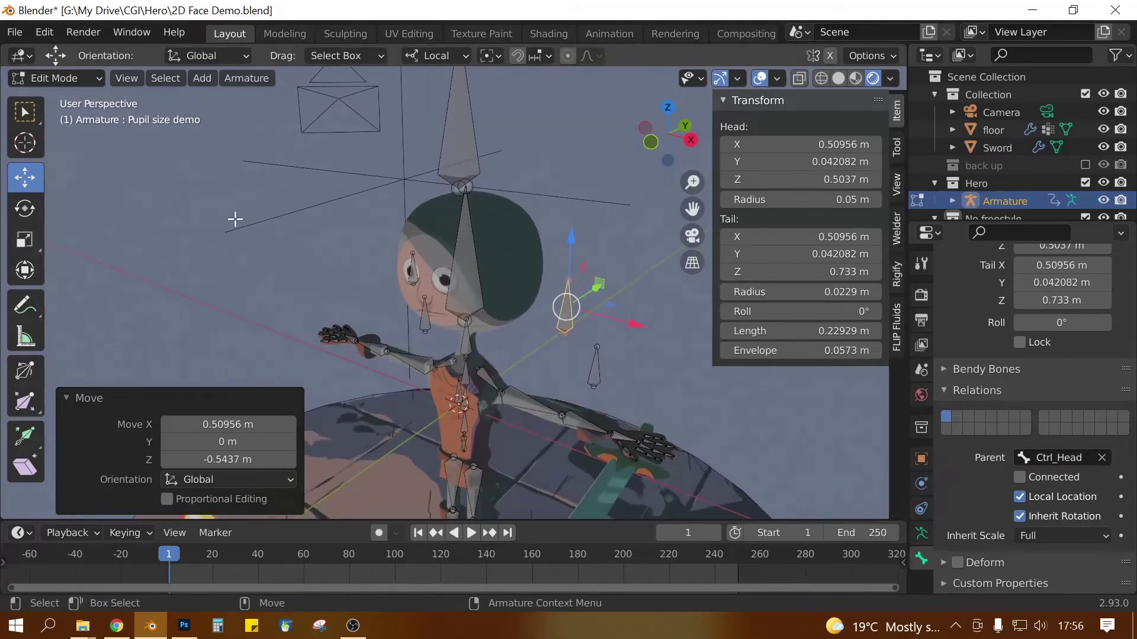
pyautogui.click(238, 261)
pyautogui.click(81, 80)
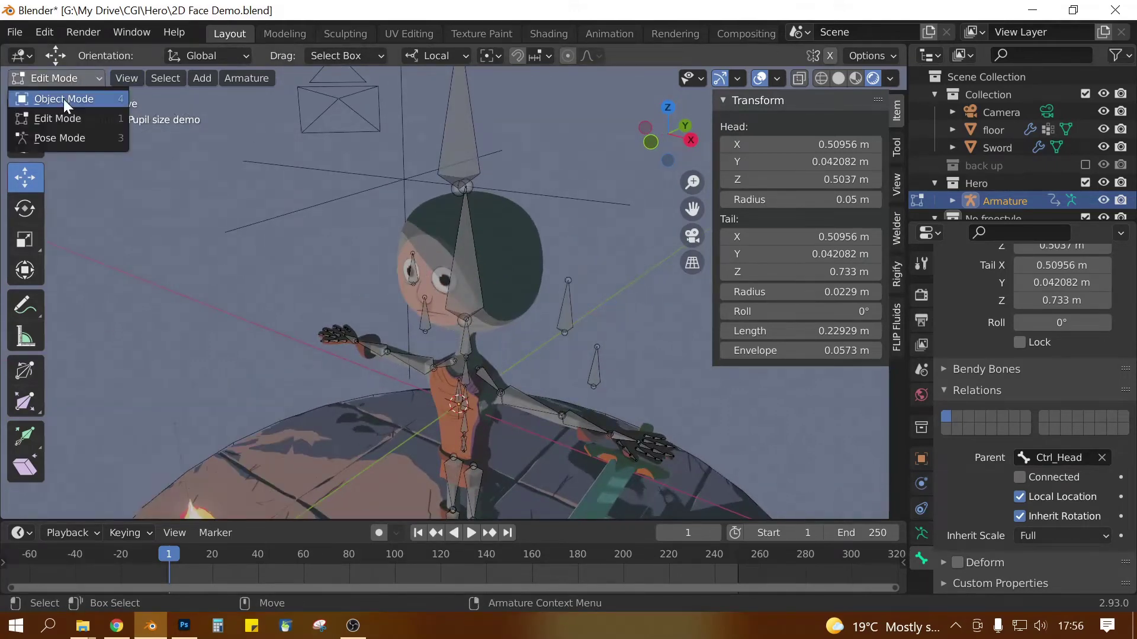
pyautogui.click(62, 98)
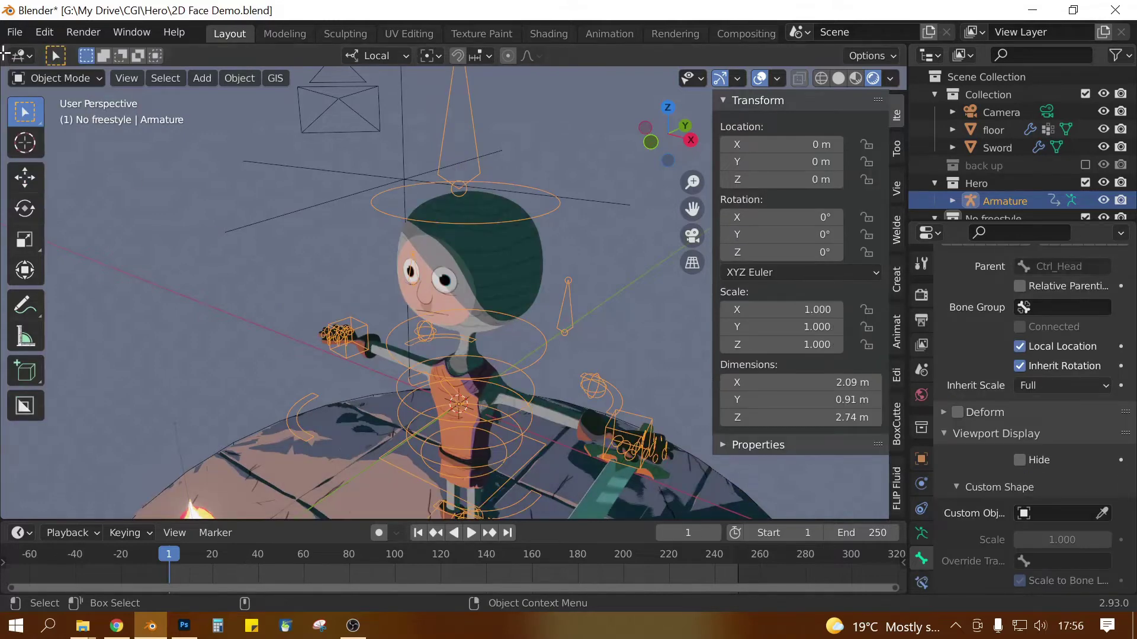
# Step: Split the 3D viewport and turn the new area into a Drivers editor
pyautogui.moveTo(5, 48); pyautogui.dragTo(272, 71)
pyautogui.click(22, 56)
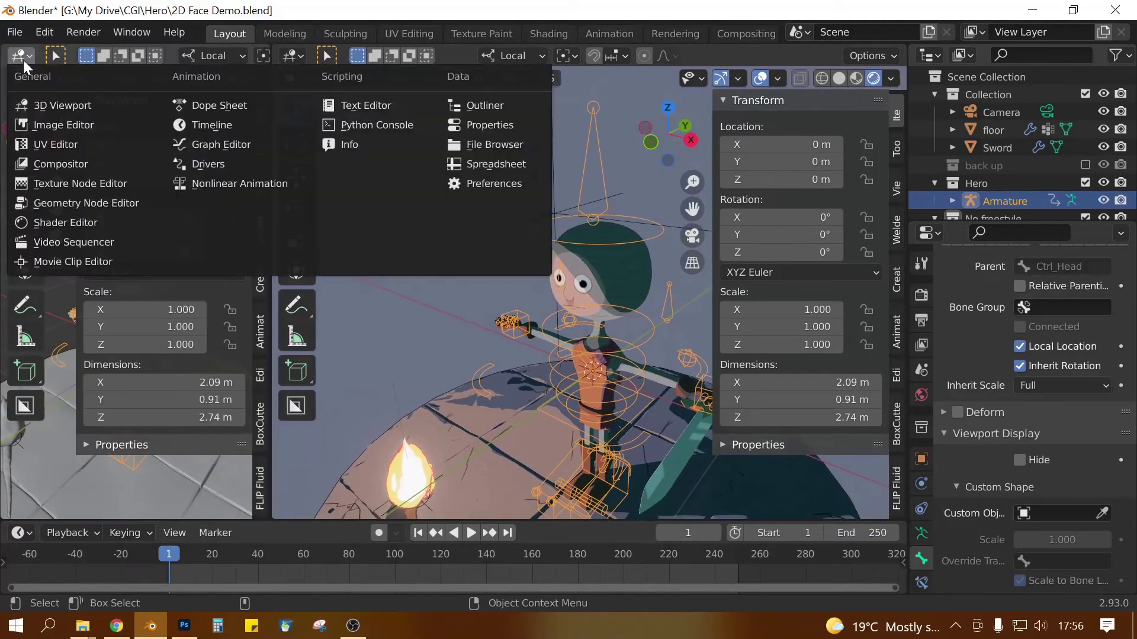
pyautogui.click(229, 166)
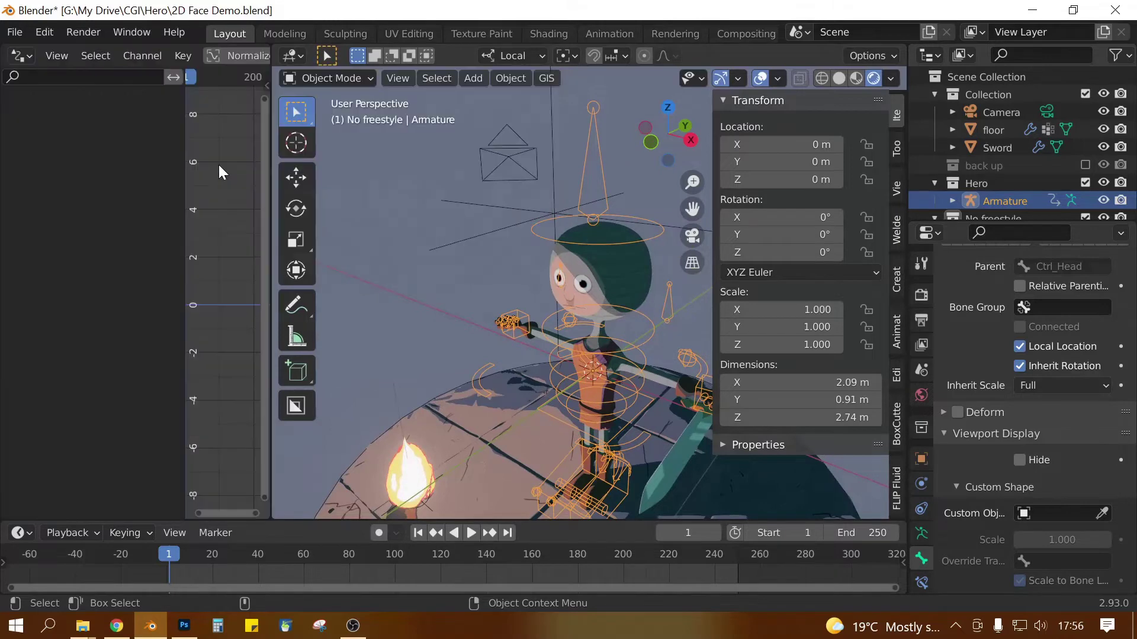
# Step: Select the character mesh and its driven Mix node in the Shading workspace, and return to the Layout workspace
pyautogui.scroll(2, 635, 361)
pyautogui.moveTo(584, 349); pyautogui.dragTo(527, 249, button='middle')
pyautogui.click(557, 237)
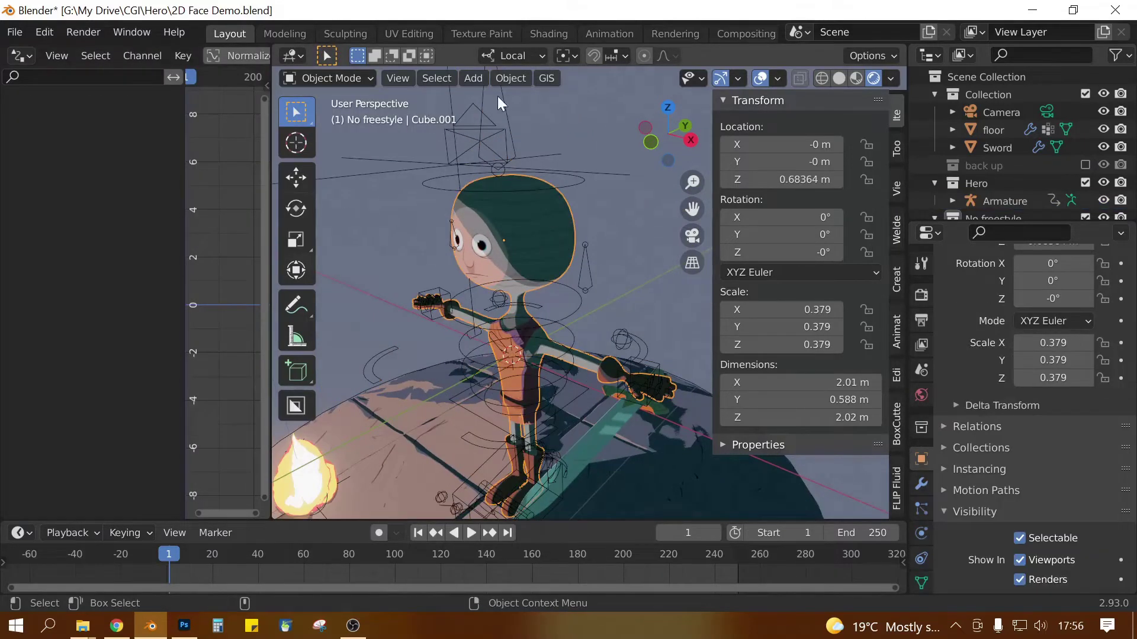
pyautogui.click(549, 33)
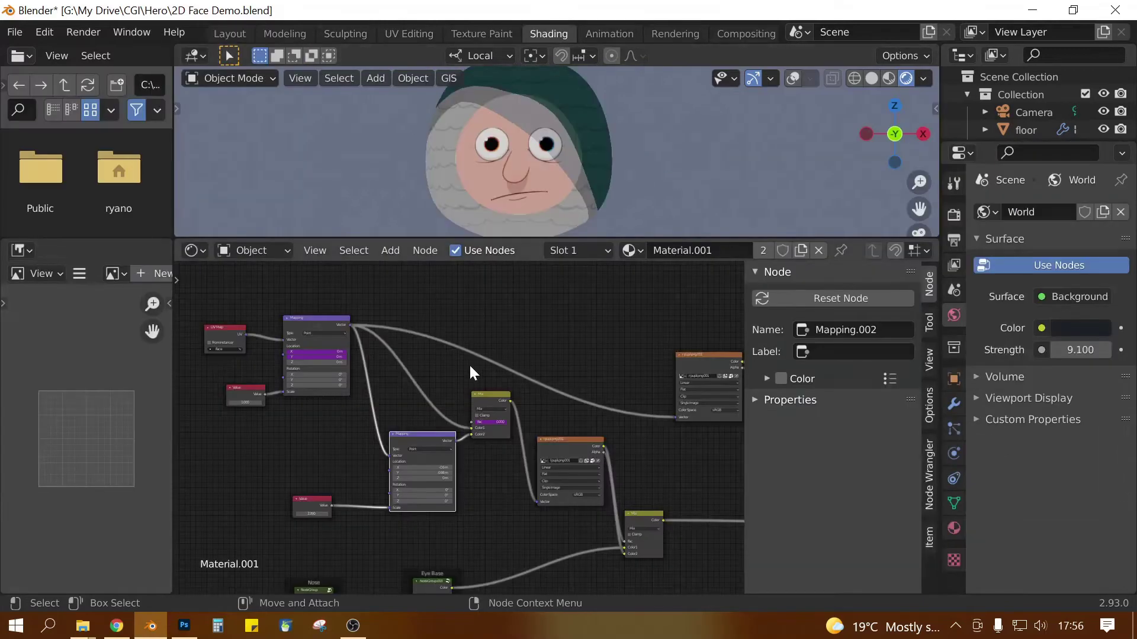
pyautogui.click(489, 396)
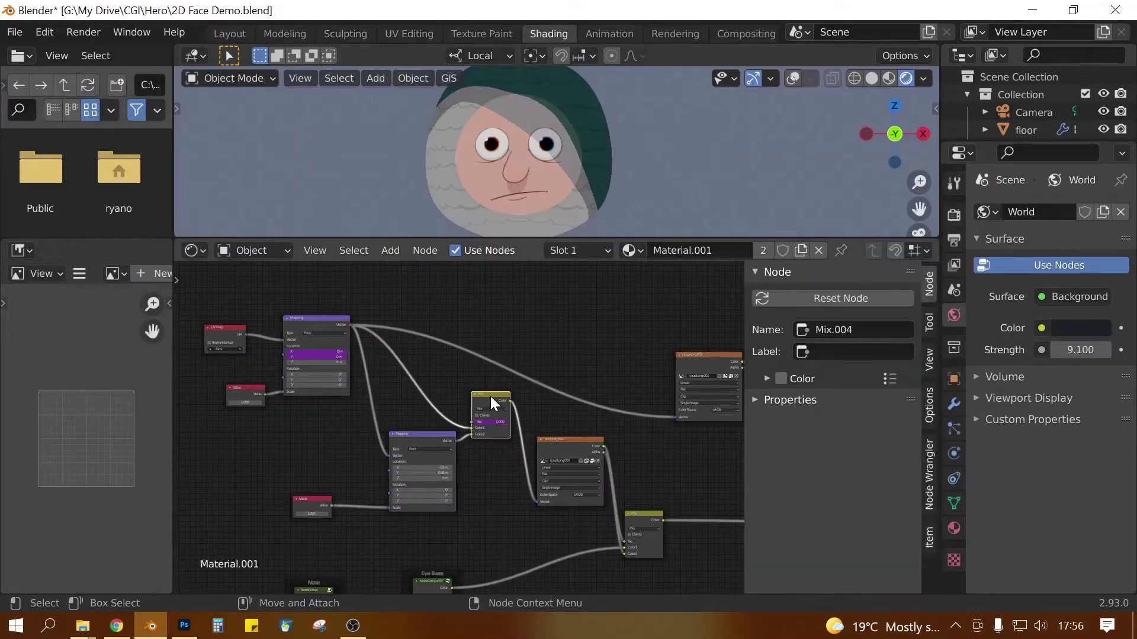
pyautogui.click(229, 33)
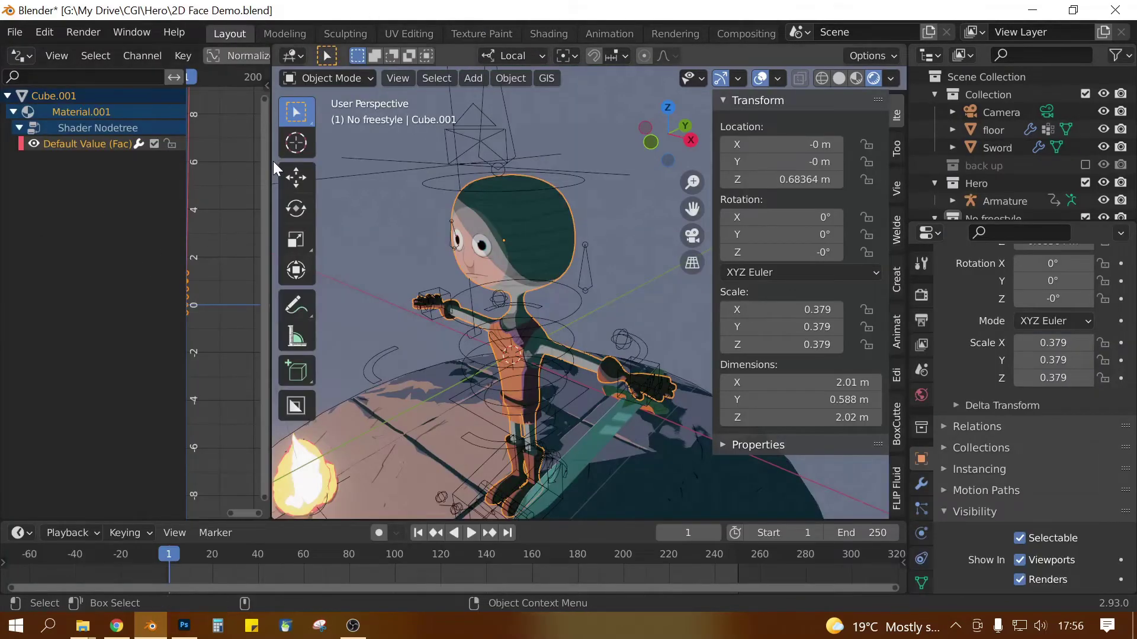
# Step: Widen the Drivers editor and show the driver settings of the Default Value (Fac) channel
pyautogui.moveTo(271, 161); pyautogui.dragTo(425, 130)
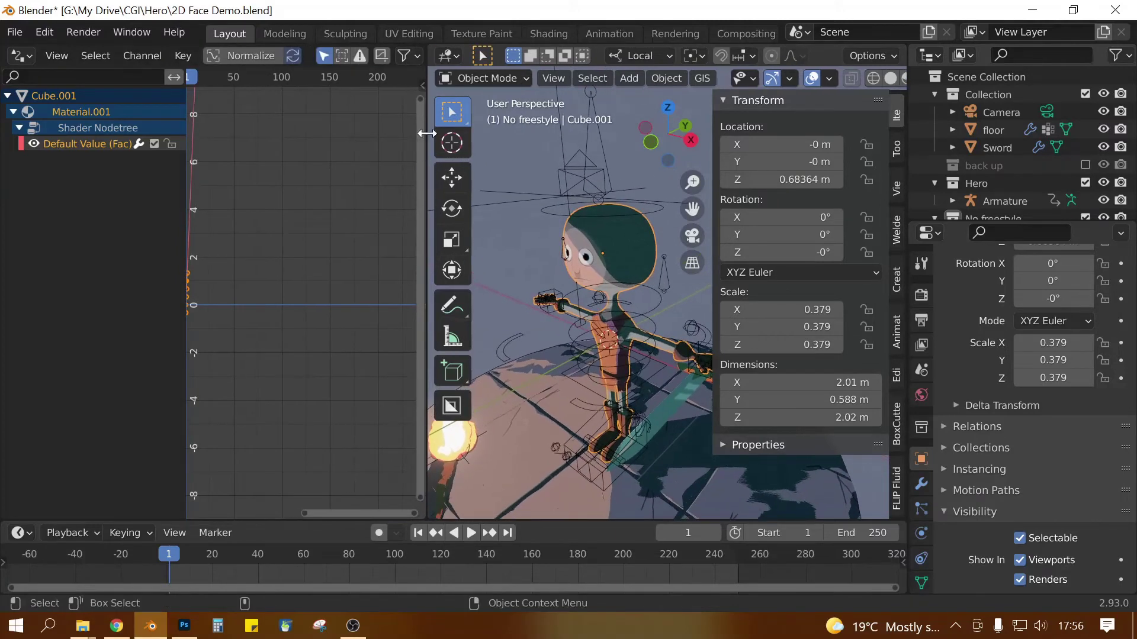
pyautogui.click(418, 93)
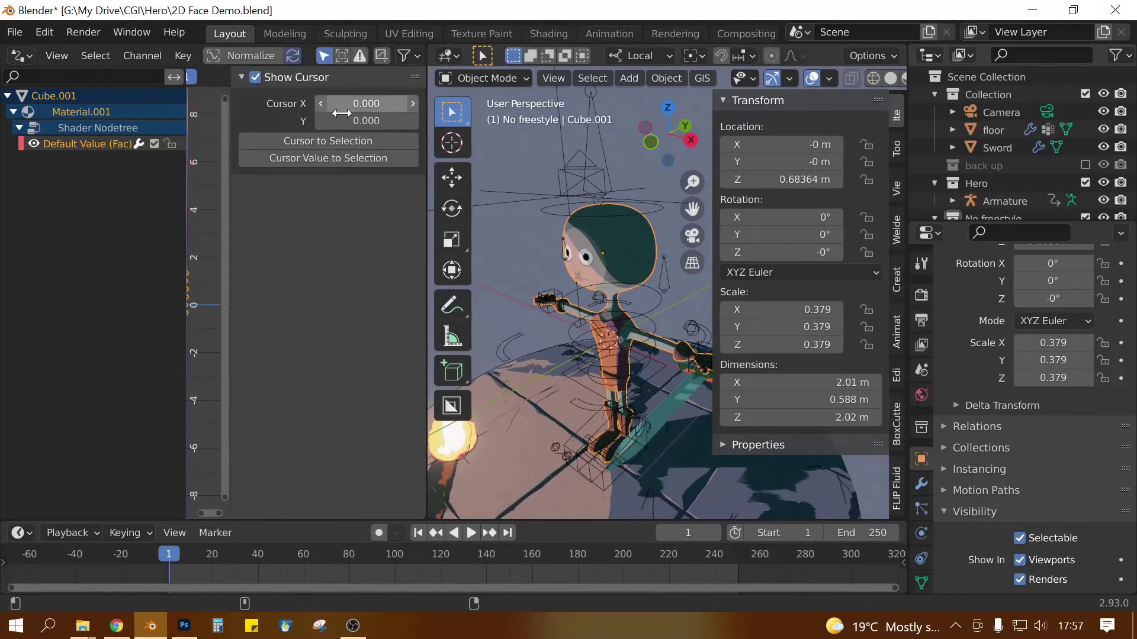
pyautogui.click(98, 144)
pyautogui.click(415, 148)
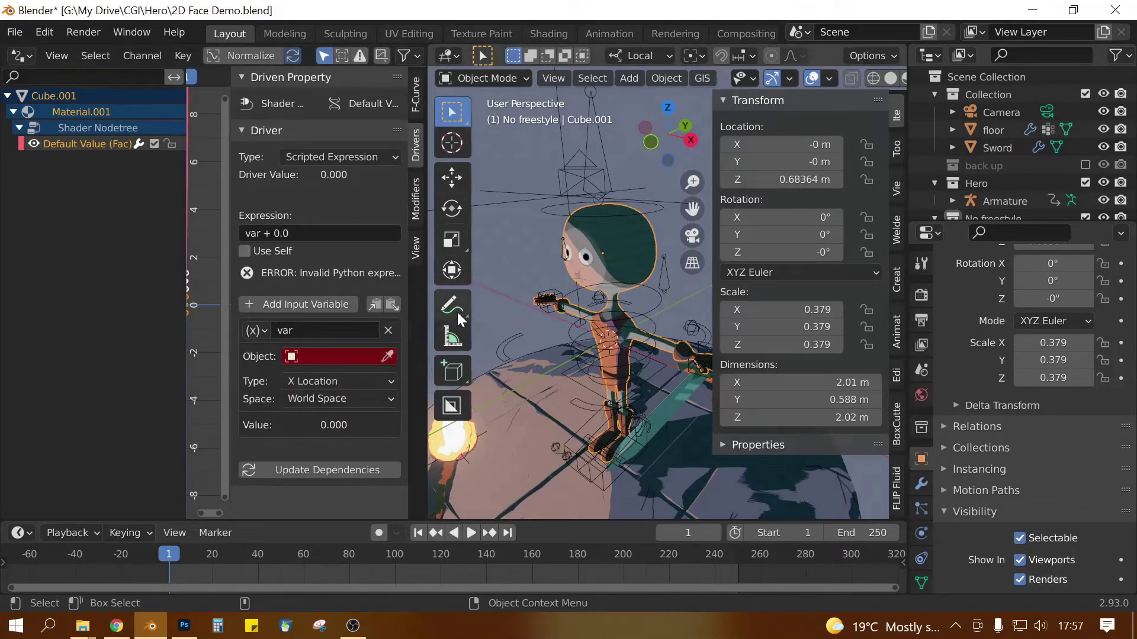
# Step: Set the driver variable's object to Armature and its bone to Pupil size demo
pyautogui.click(332, 357)
pyautogui.click(326, 382)
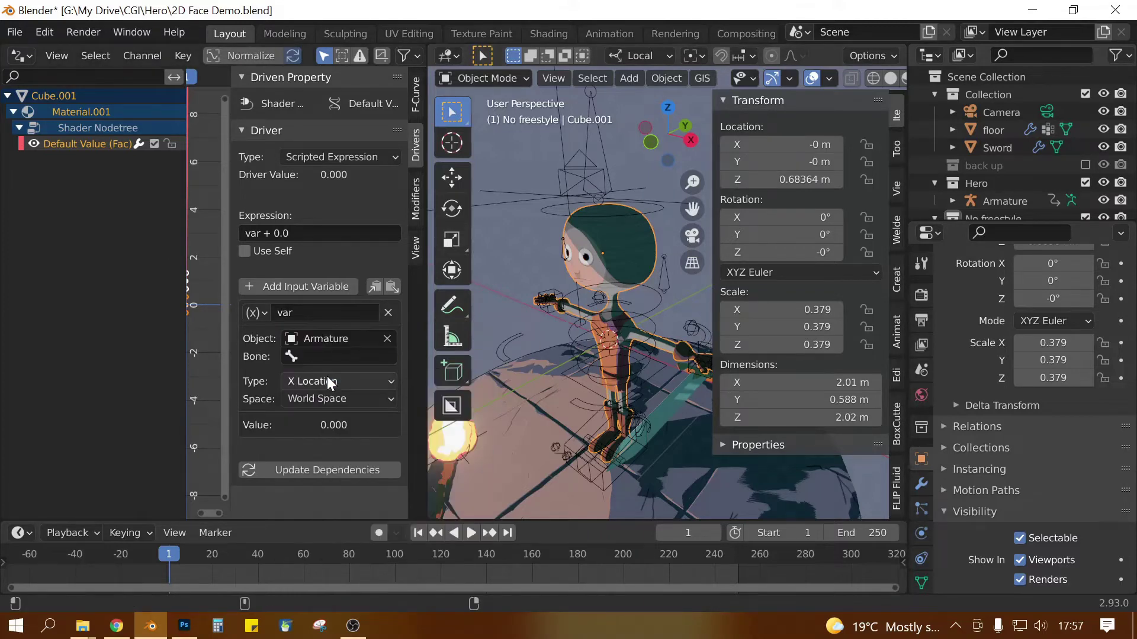
pyautogui.click(323, 357)
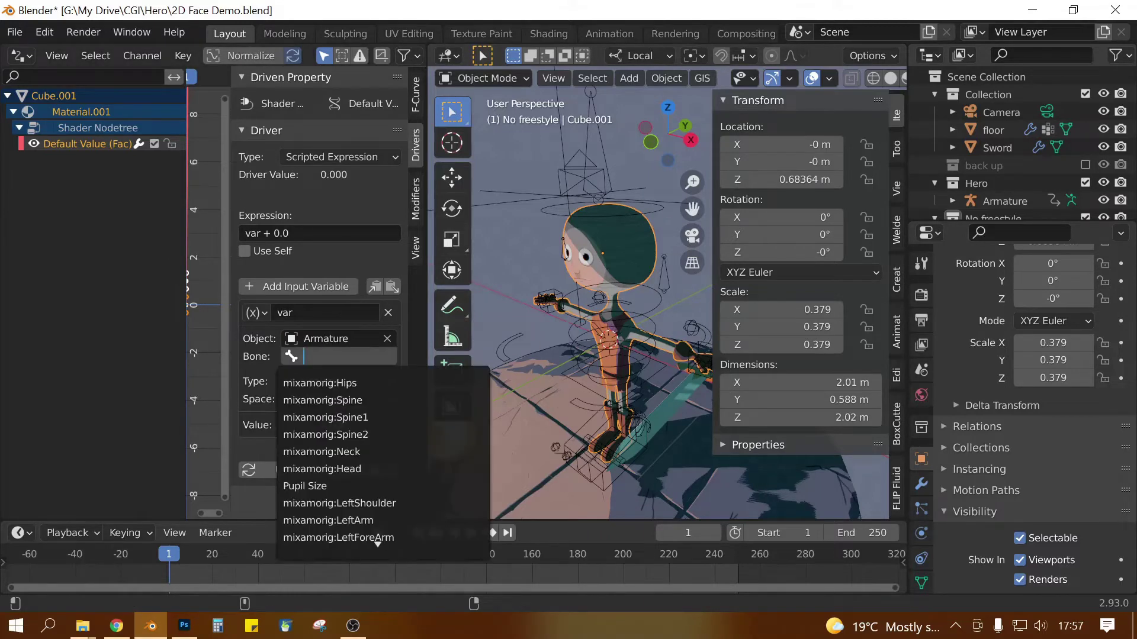
pyautogui.write('demo')
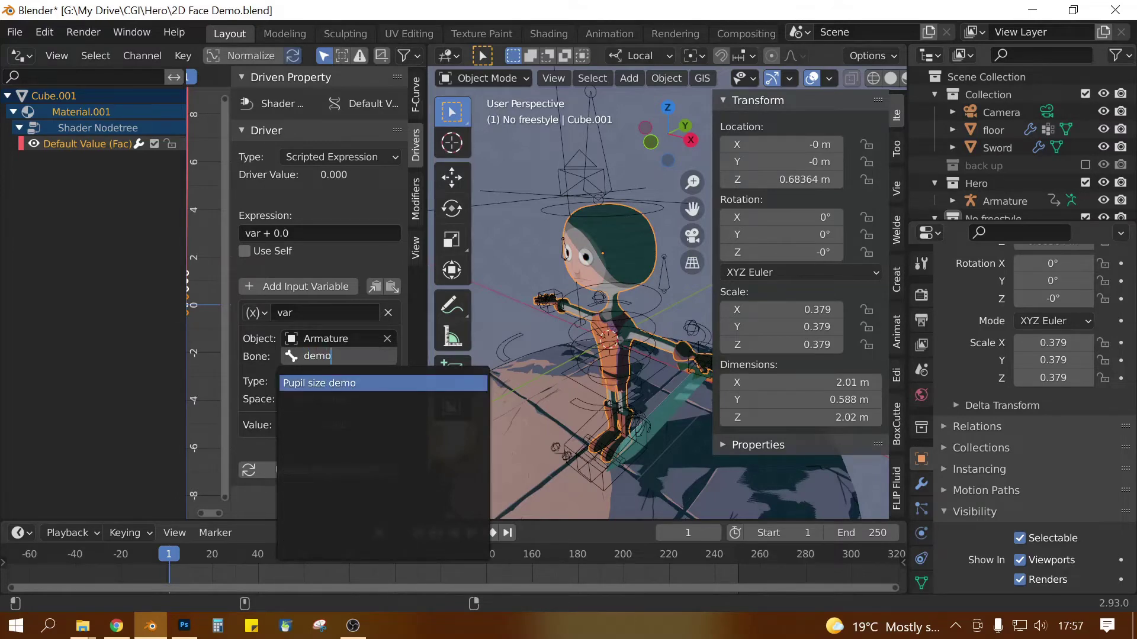
pyautogui.click(341, 382)
# Step: Hide the viewport's transform sidebar and set the driver variable's space to Transform Space
pyautogui.scroll(2, 554, 340)
pyautogui.moveTo(554, 340); pyautogui.dragTo(619, 345, button='middle')
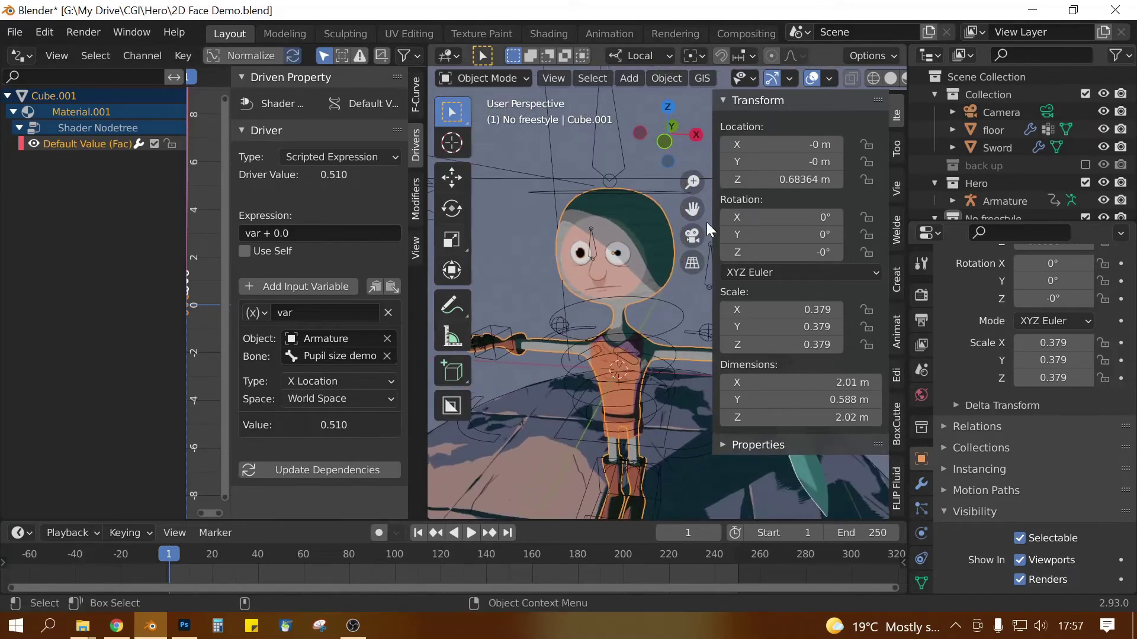
pyautogui.moveTo(713, 128); pyautogui.dragTo(858, 134)
pyautogui.scroll(2, 704, 349)
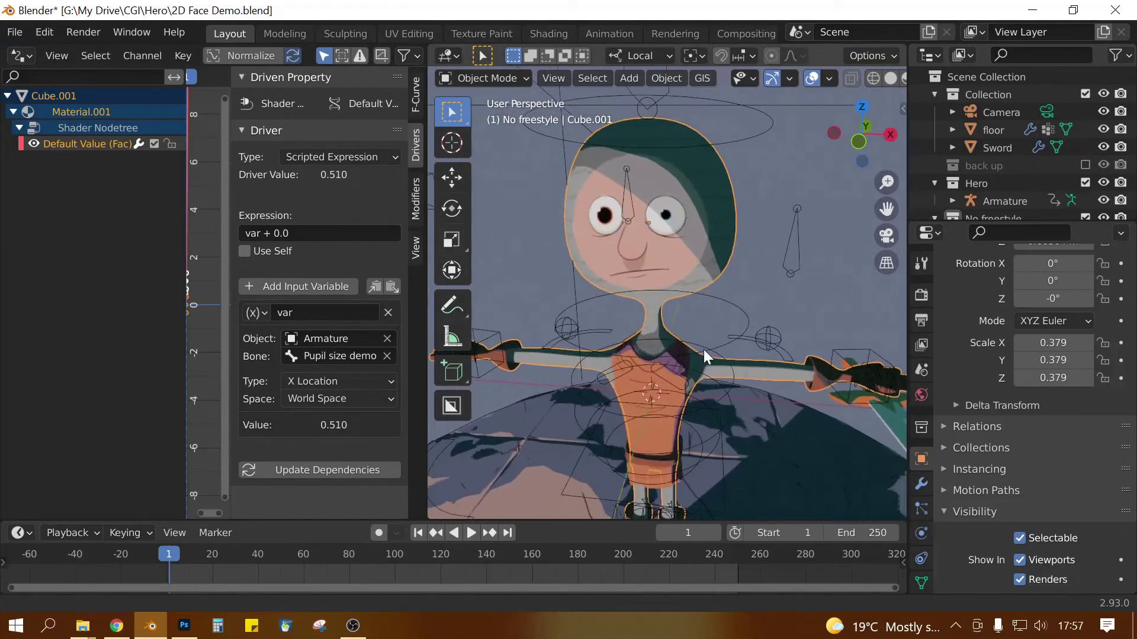
pyautogui.scroll(-1, 702, 349)
pyautogui.keyDown('shift'); pyautogui.moveTo(701, 351); pyautogui.dragTo(699, 353, button='middle'); pyautogui.keyUp('shift')
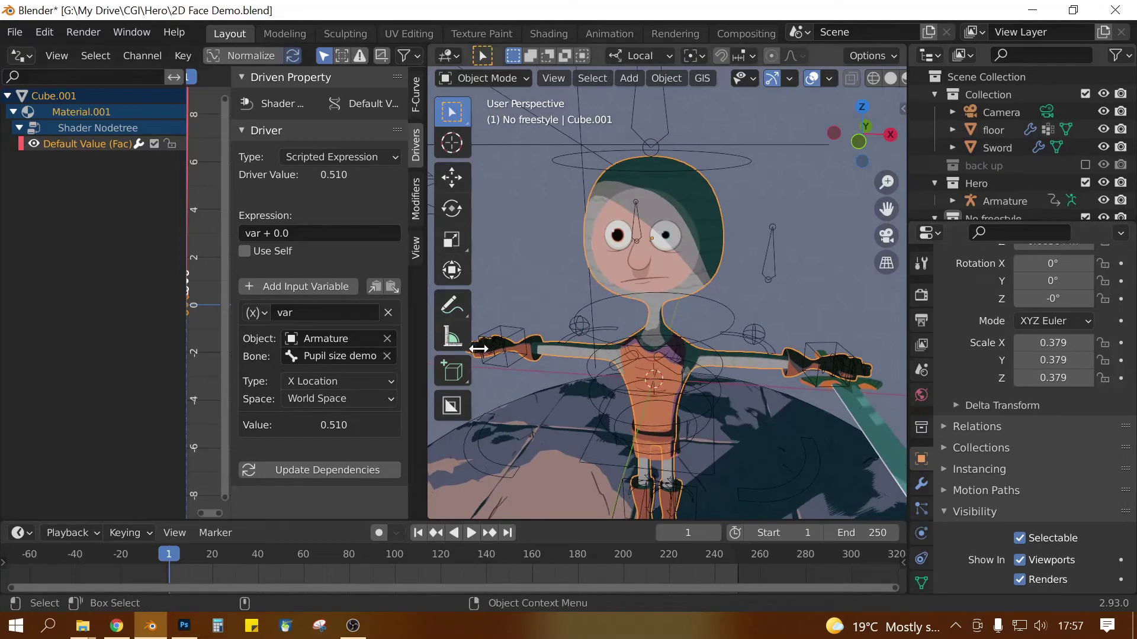
pyautogui.click(356, 398)
pyautogui.click(353, 441)
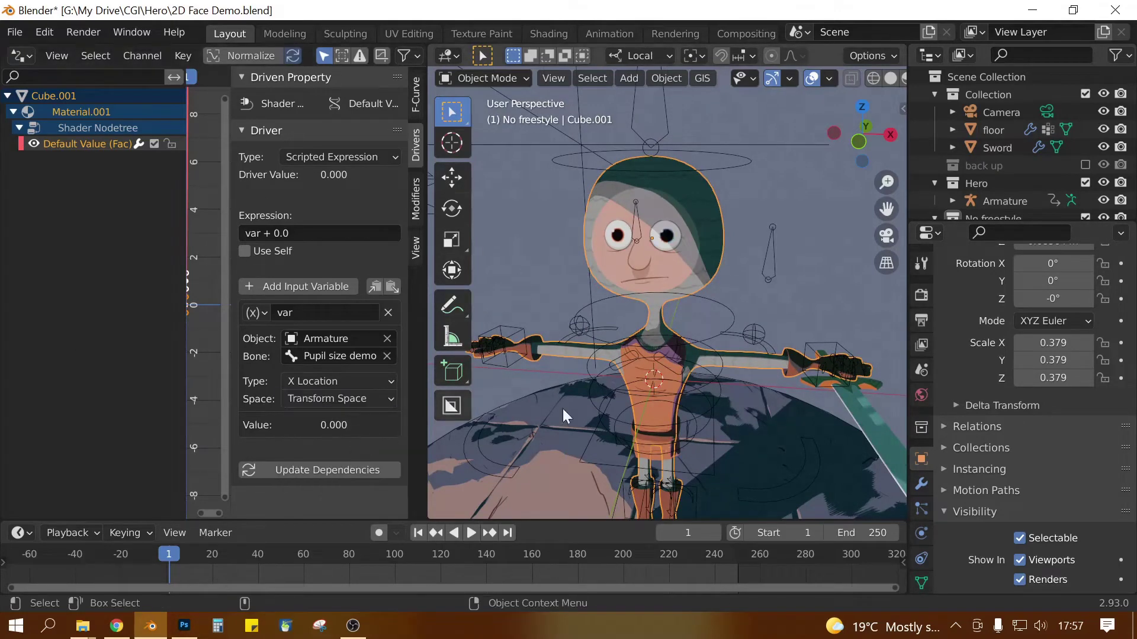
# Step: Put the armature into Pose Mode, select the Pupil size demo bone and display its transform values
pyautogui.moveTo(562, 409); pyautogui.dragTo(589, 393, button='middle')
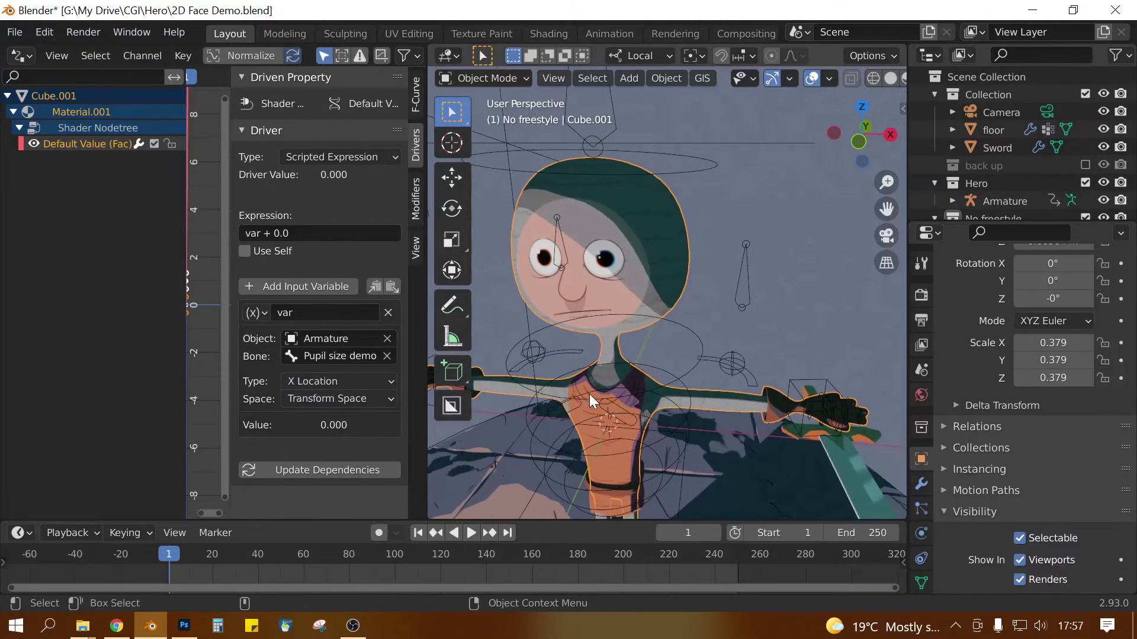
pyautogui.click(748, 293)
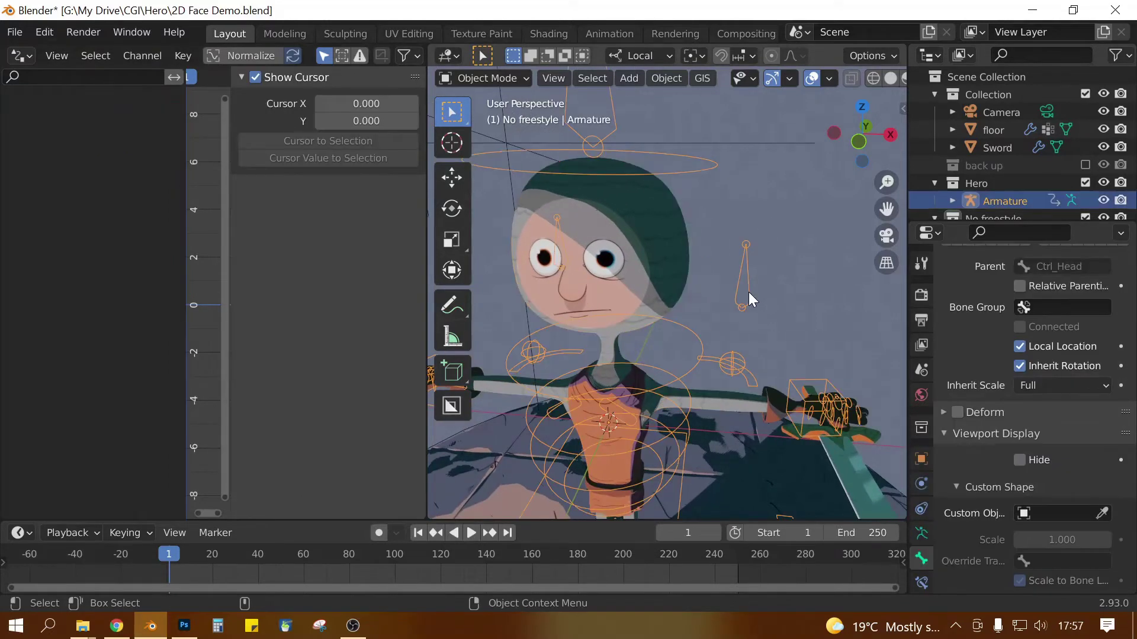
pyautogui.click(465, 82)
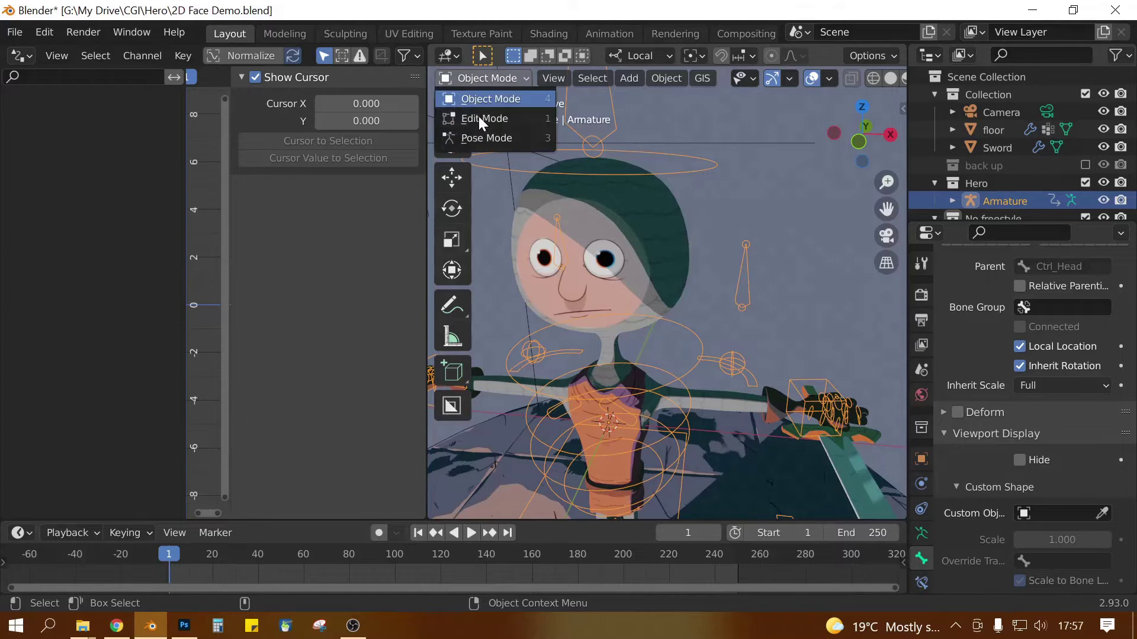
pyautogui.click(507, 139)
pyautogui.click(740, 294)
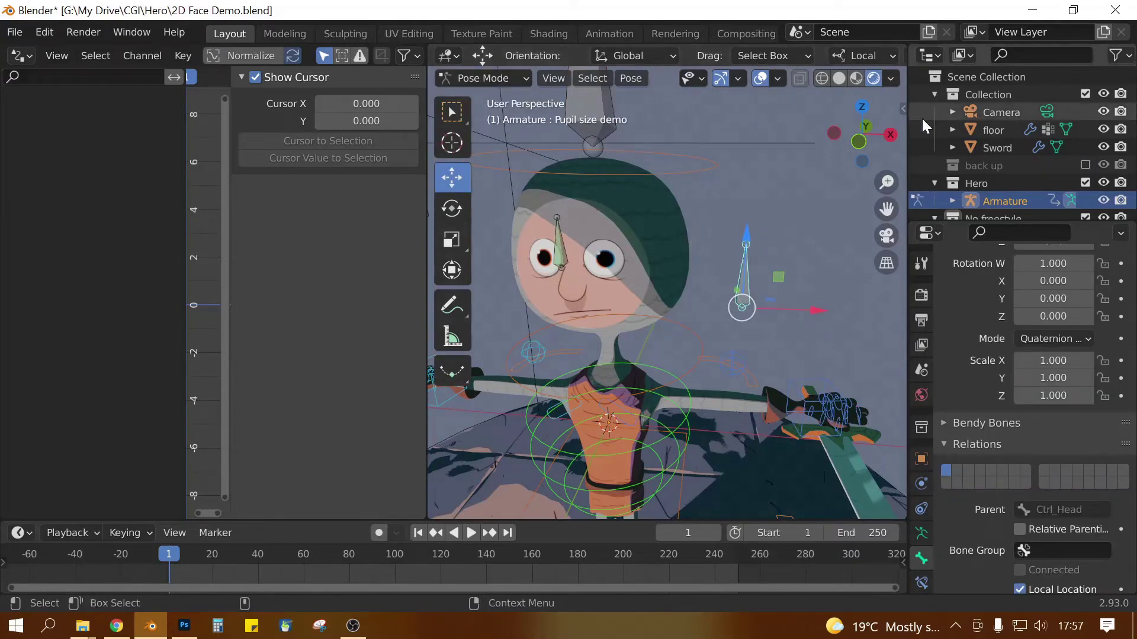
pyautogui.click(901, 109)
# Step: Try moving the Pupil size demo bone up about 0.1 m along global Z, and undo the move
pyautogui.scroll(-3, 652, 325)
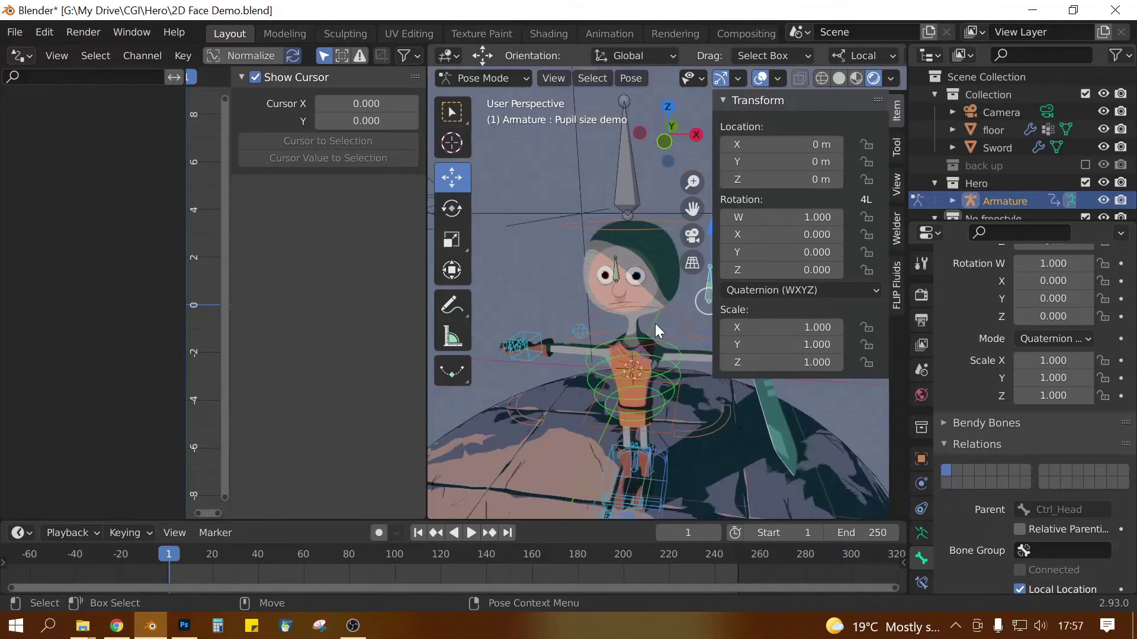
pyautogui.scroll(5, 597, 240)
pyautogui.moveTo(597, 234); pyautogui.dragTo(631, 243)
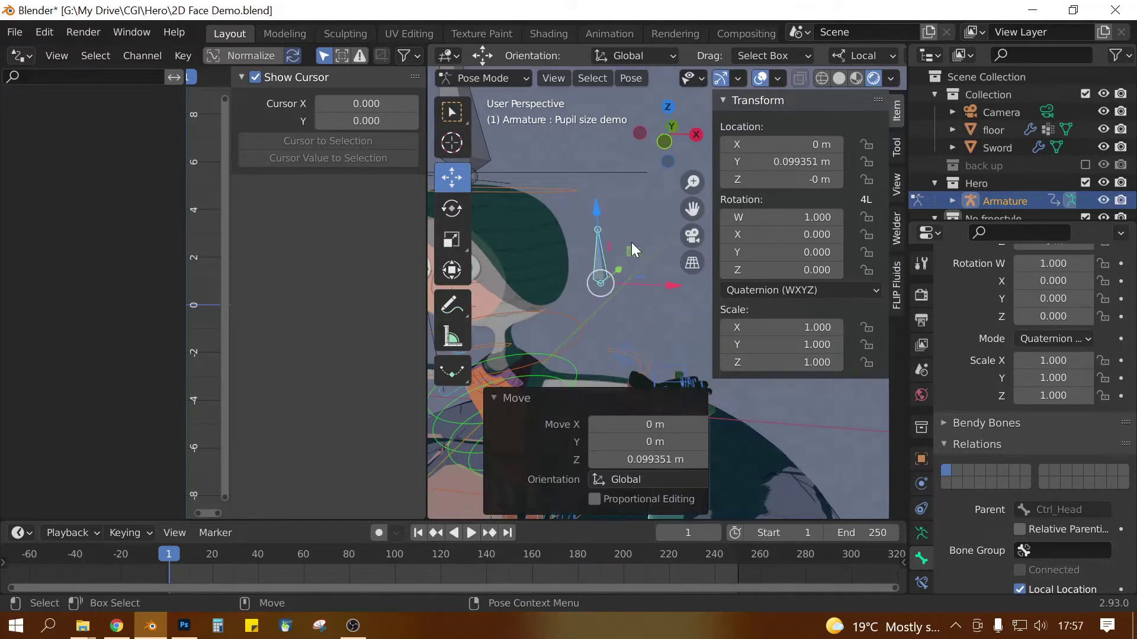
pyautogui.hotkey('ctrl', 'z')
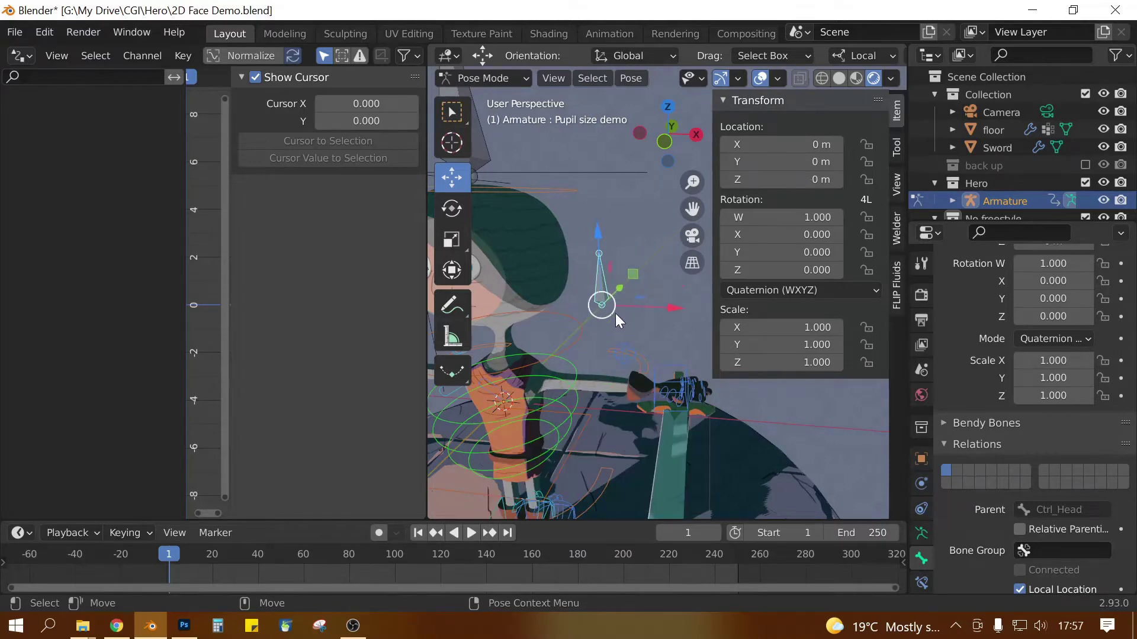
pyautogui.scroll(-4, 616, 314)
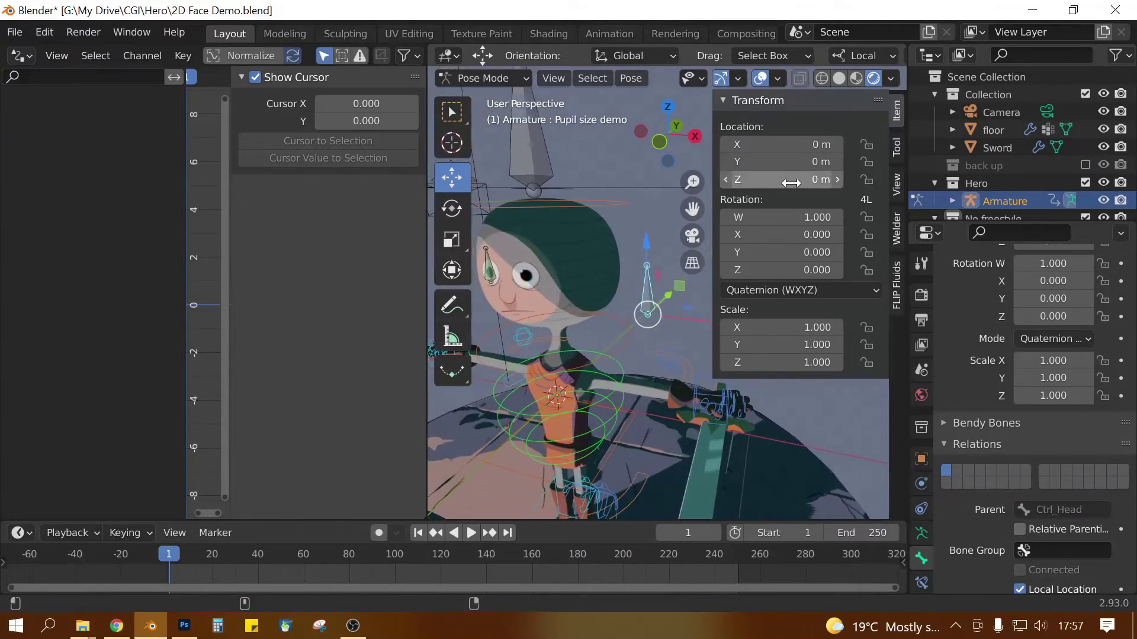
pyautogui.keyDown('shift'); pyautogui.moveTo(624, 222); pyautogui.dragTo(635, 226, button='middle'); pyautogui.keyUp('shift')
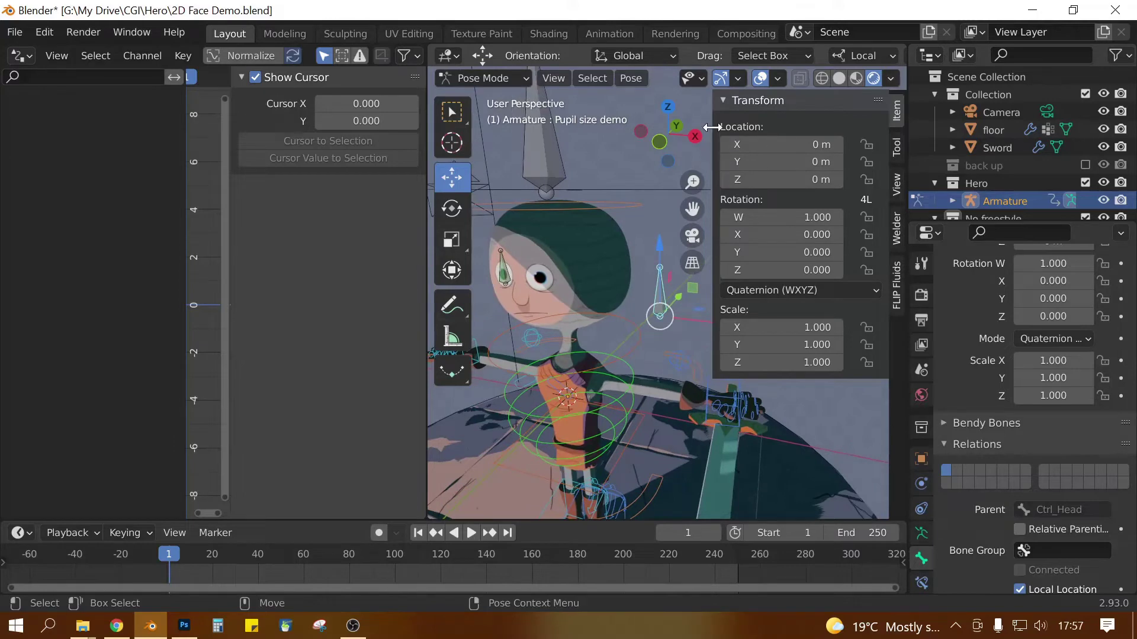
# Step: Hide the viewport's transform sidebar, reselect the character mesh and set the driver variable's type to Y Location
pyautogui.moveTo(713, 127); pyautogui.dragTo(908, 116)
pyautogui.click(594, 238)
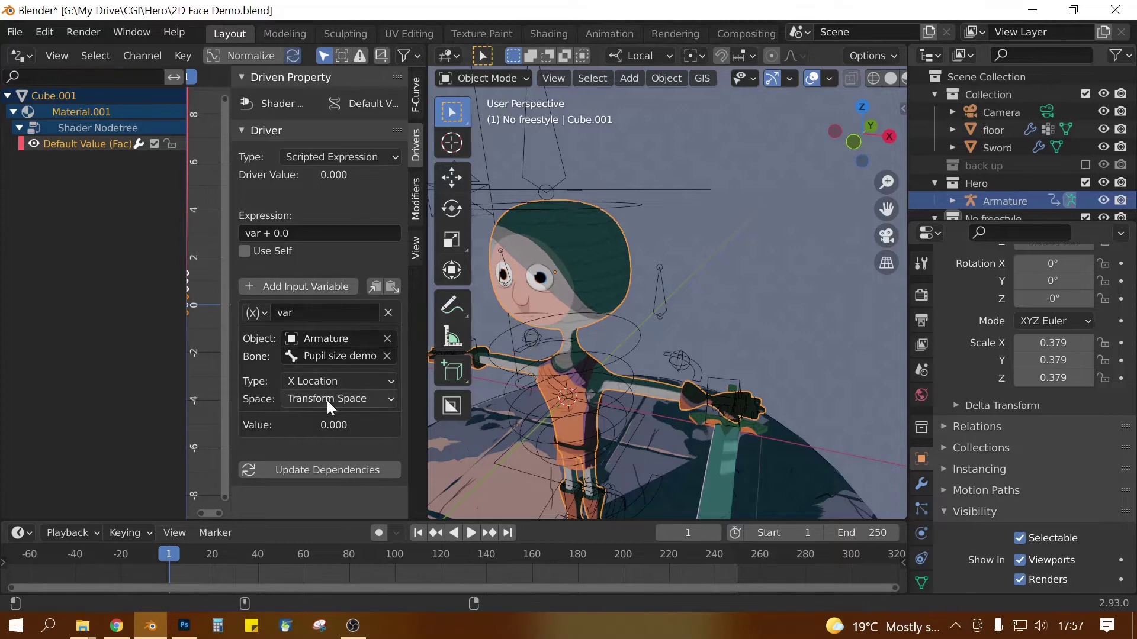
pyautogui.click(352, 381)
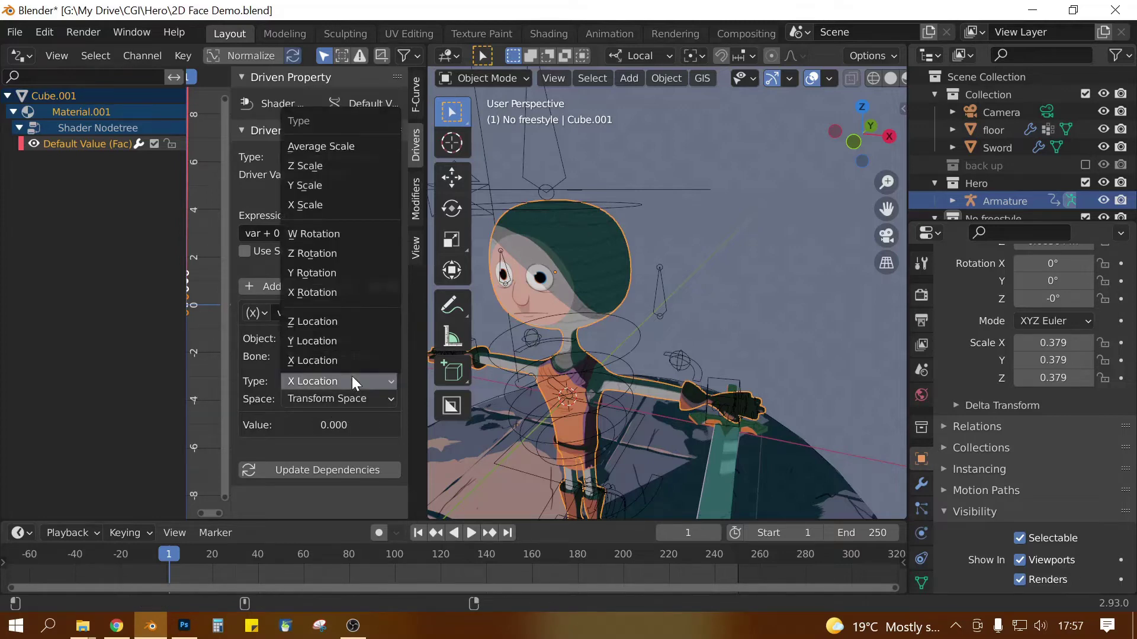
pyautogui.click(325, 341)
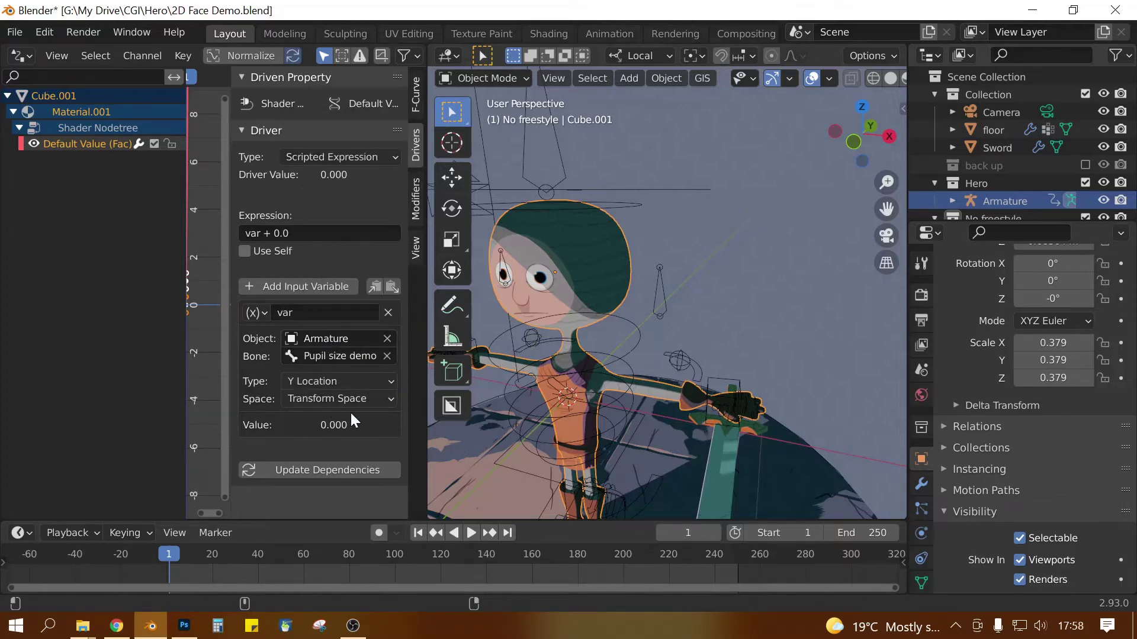
# Step: Test the driver by moving the Pupil size demo bone up about 0.65 m along global Z in Pose Mode
pyautogui.scroll(4, 592, 348)
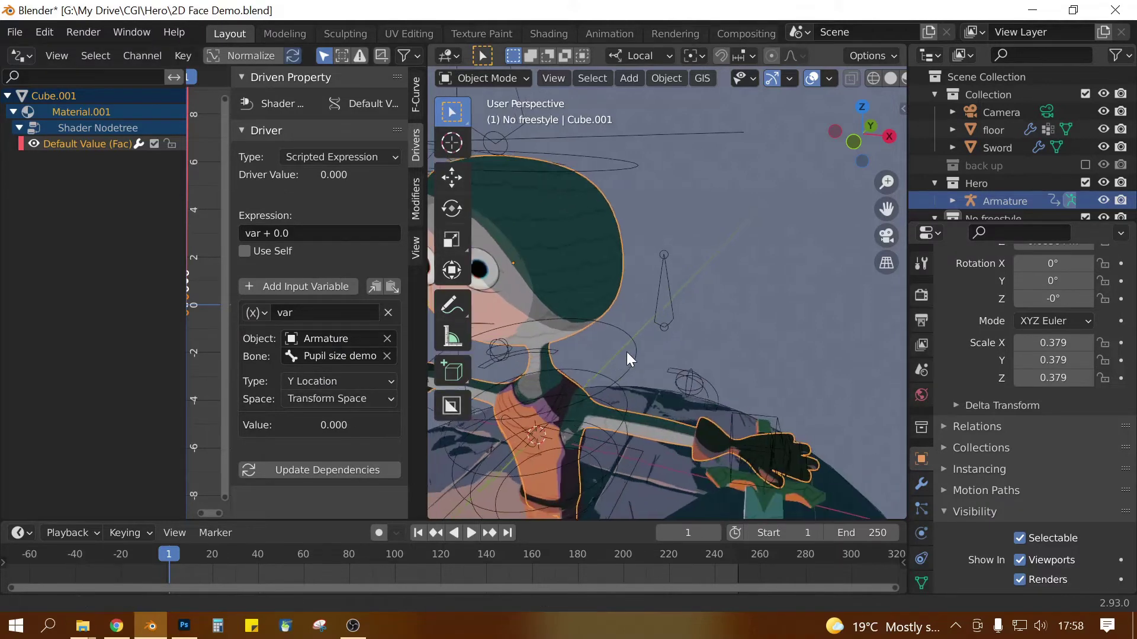
pyautogui.scroll(-4, 627, 351)
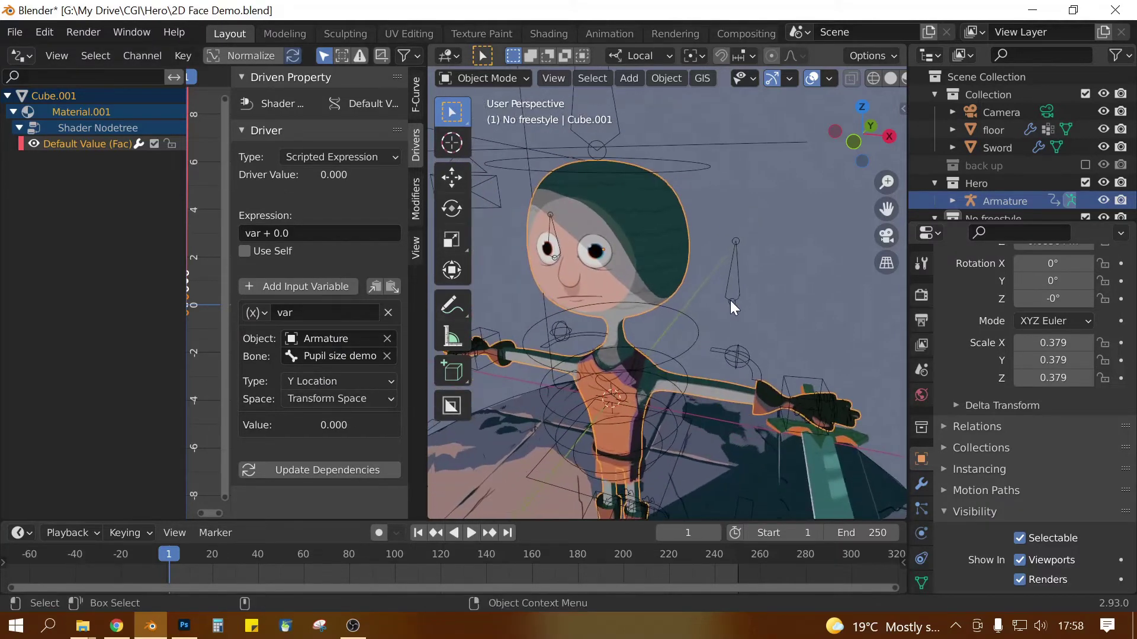
pyautogui.click(733, 303)
pyautogui.hotkey('ctrl', 'Tab')
pyautogui.moveTo(736, 233); pyautogui.dragTo(736, 367)
pyautogui.scroll(-4, 769, 288)
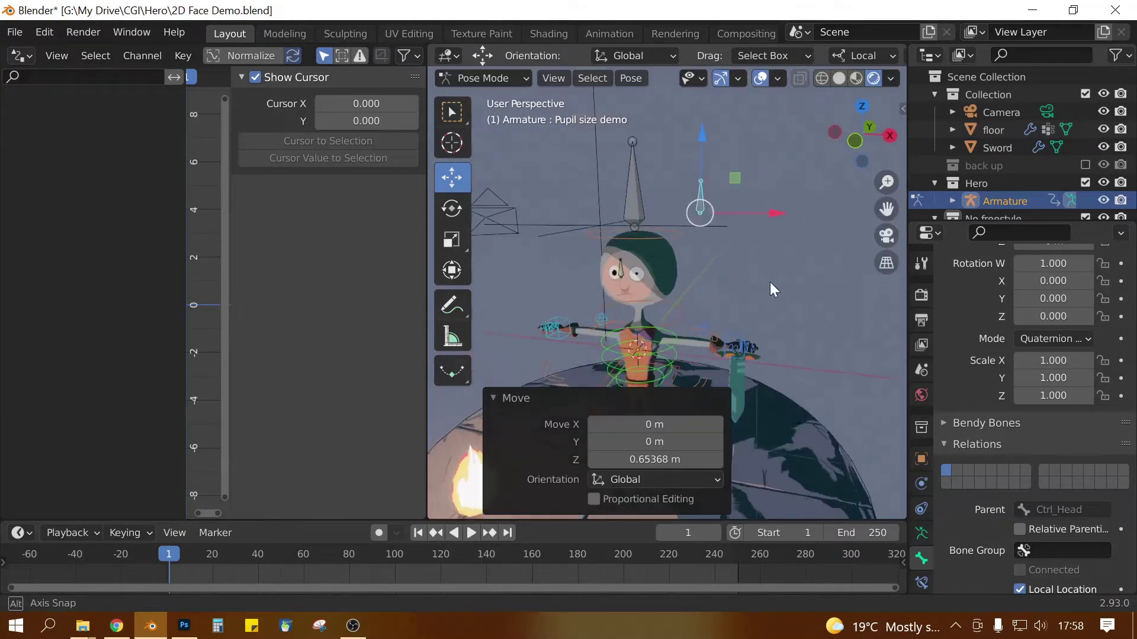
pyautogui.moveTo(770, 282); pyautogui.dragTo(745, 251, button='middle')
pyautogui.scroll(4, 680, 288)
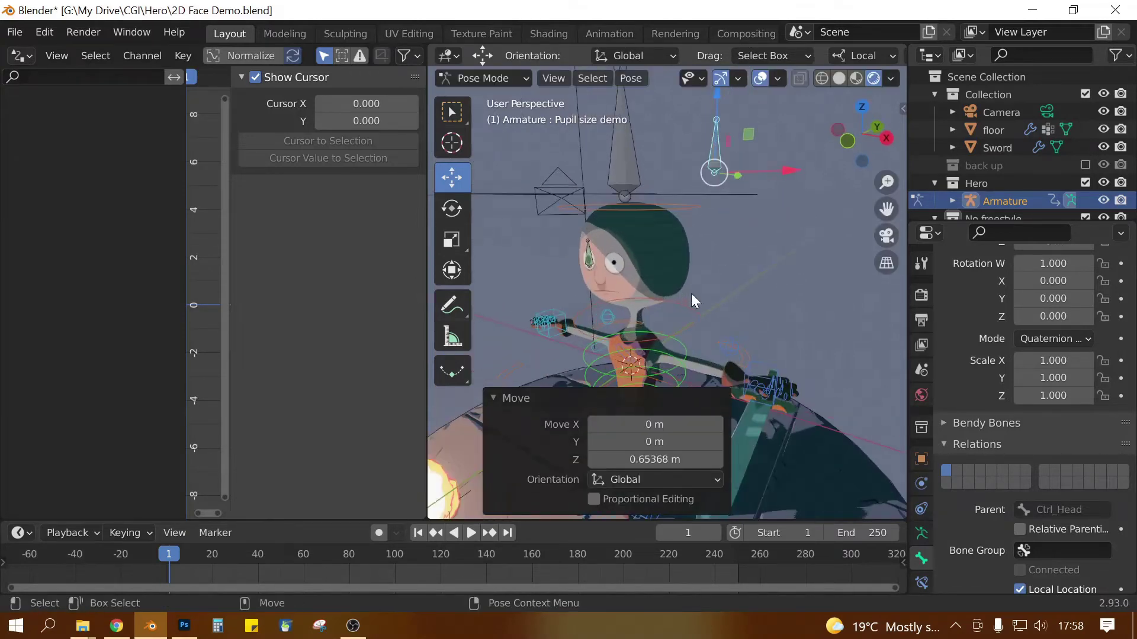
pyautogui.moveTo(694, 301); pyautogui.dragTo(719, 303, button='middle')
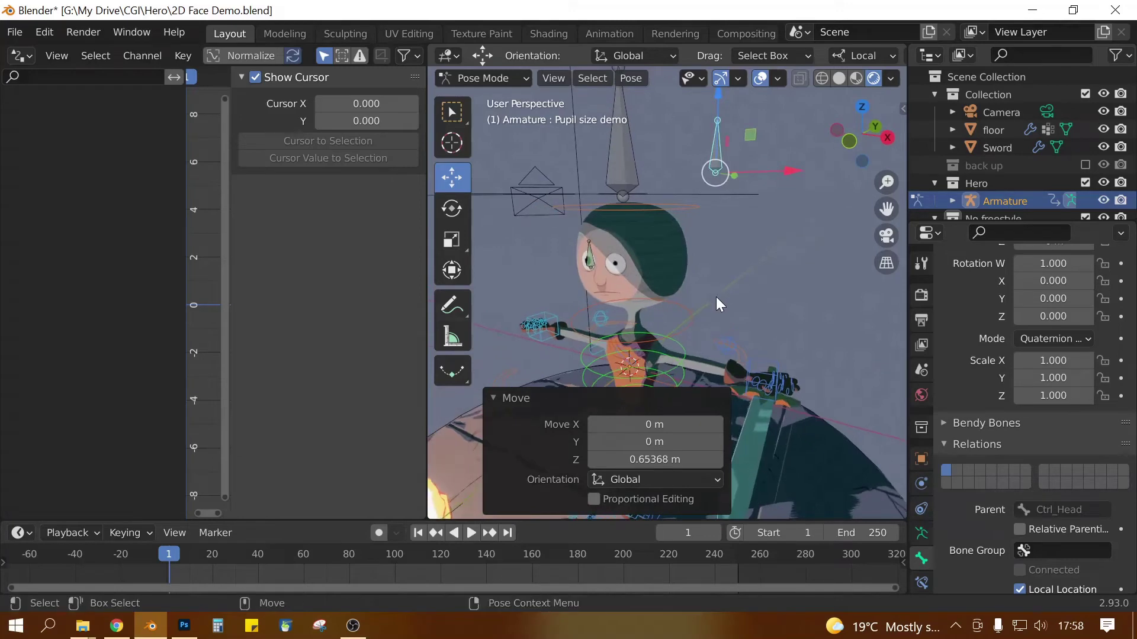
# Step: Reset the Pupil size demo bone's Y location to 0 and hide its transform values
pyautogui.click(903, 108)
pyautogui.click(804, 167)
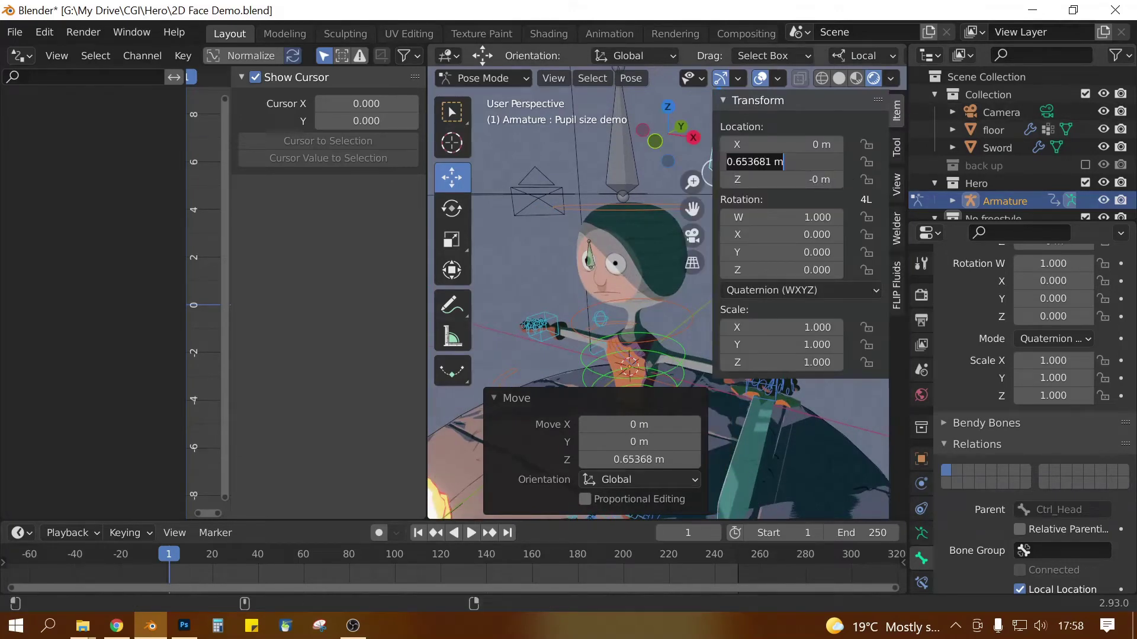
pyautogui.write('0')
pyautogui.press('Return')
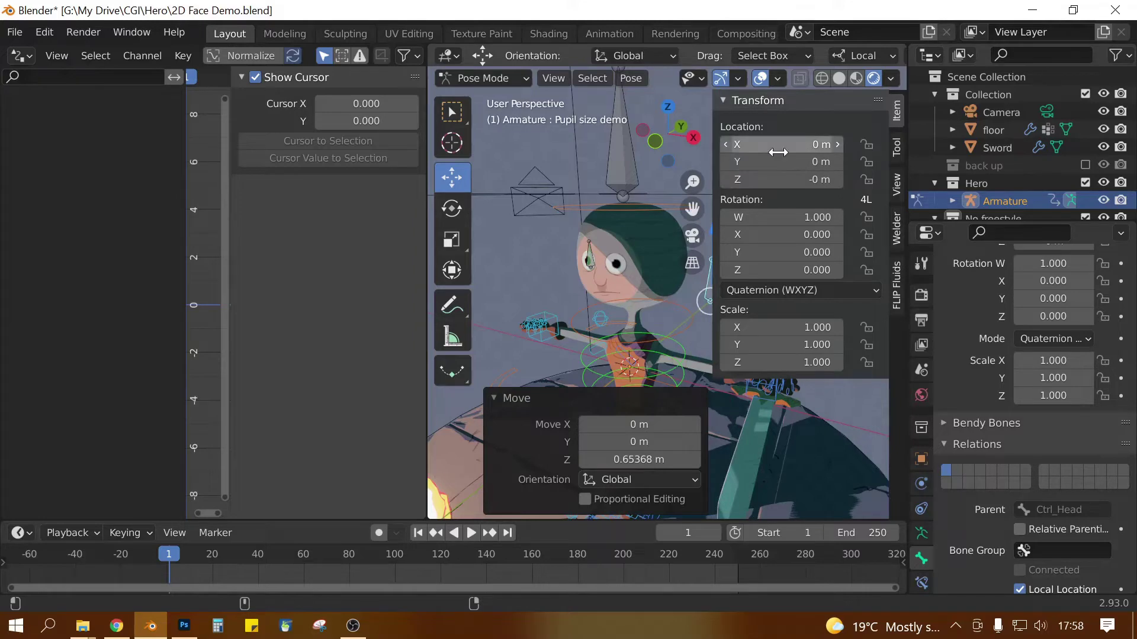
pyautogui.moveTo(652, 316)
pyautogui.mouseDown(button='middle')
pyautogui.moveTo(626, 311)
pyautogui.moveTo(657, 308)
pyautogui.mouseUp(button='middle')
pyautogui.press('n')
pyautogui.scroll(4, 791, 311)
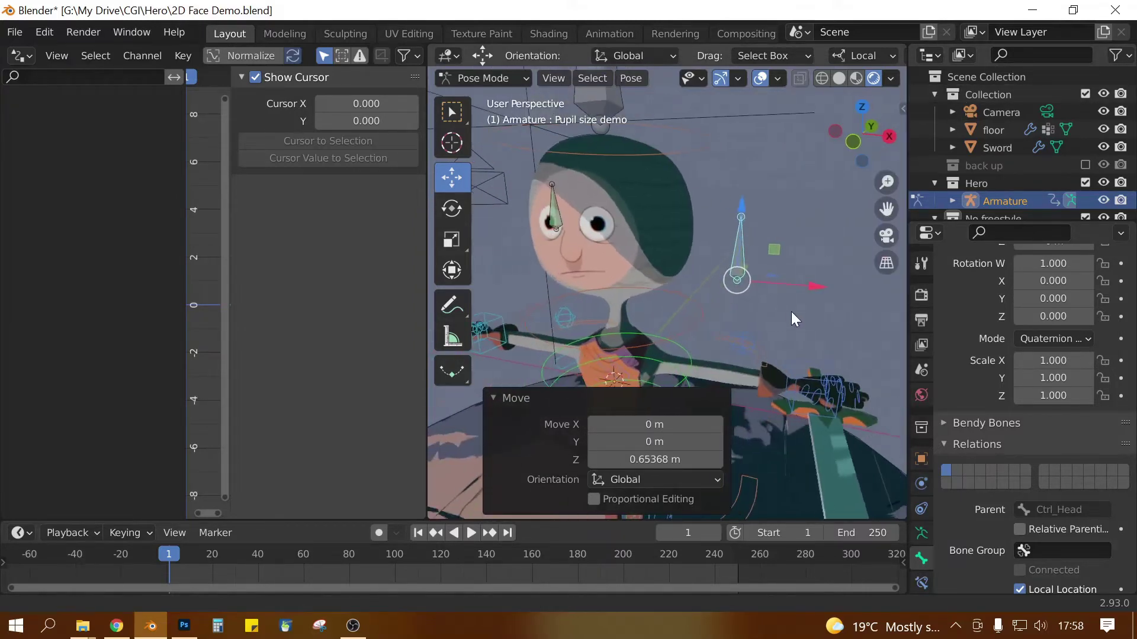
pyautogui.scroll(-2, 741, 350)
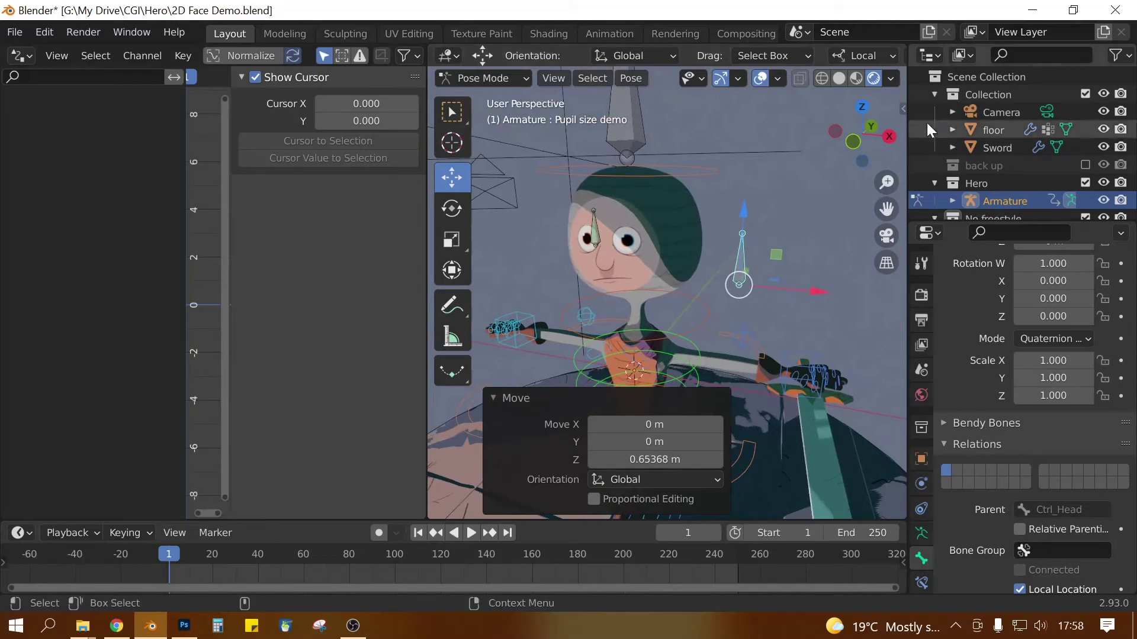
# Step: Display the transform values, raise the Pupil size demo bone about 0.23 m, and set its Y location to 0.2 m
pyautogui.press('n')
pyautogui.moveTo(579, 279); pyautogui.dragTo(711, 239, button='middle')
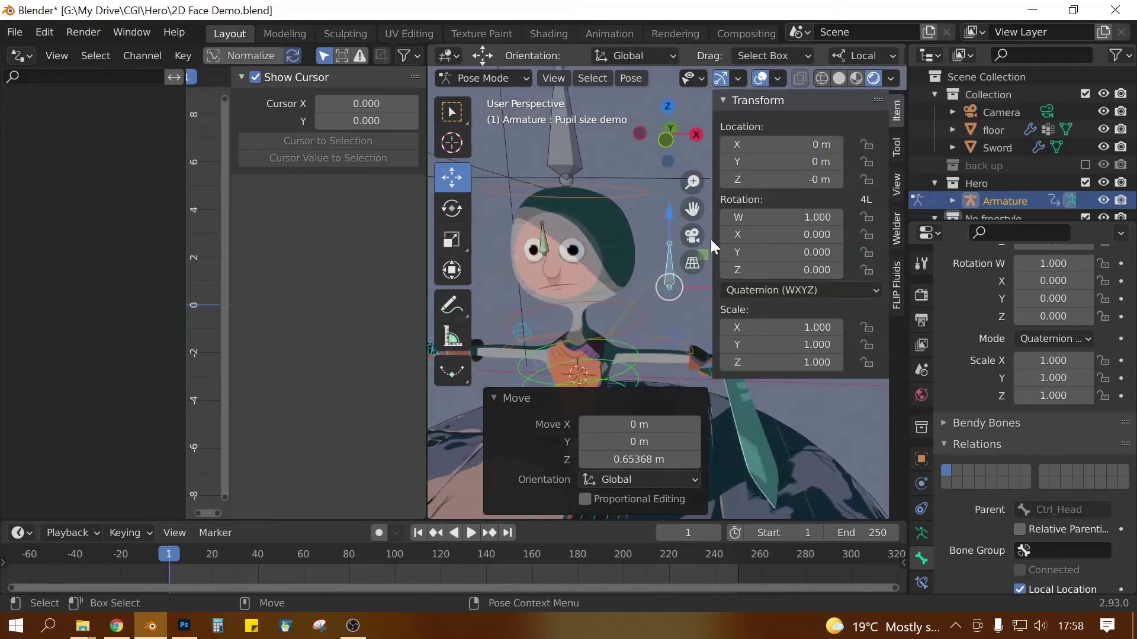
pyautogui.moveTo(670, 212); pyautogui.dragTo(669, 173)
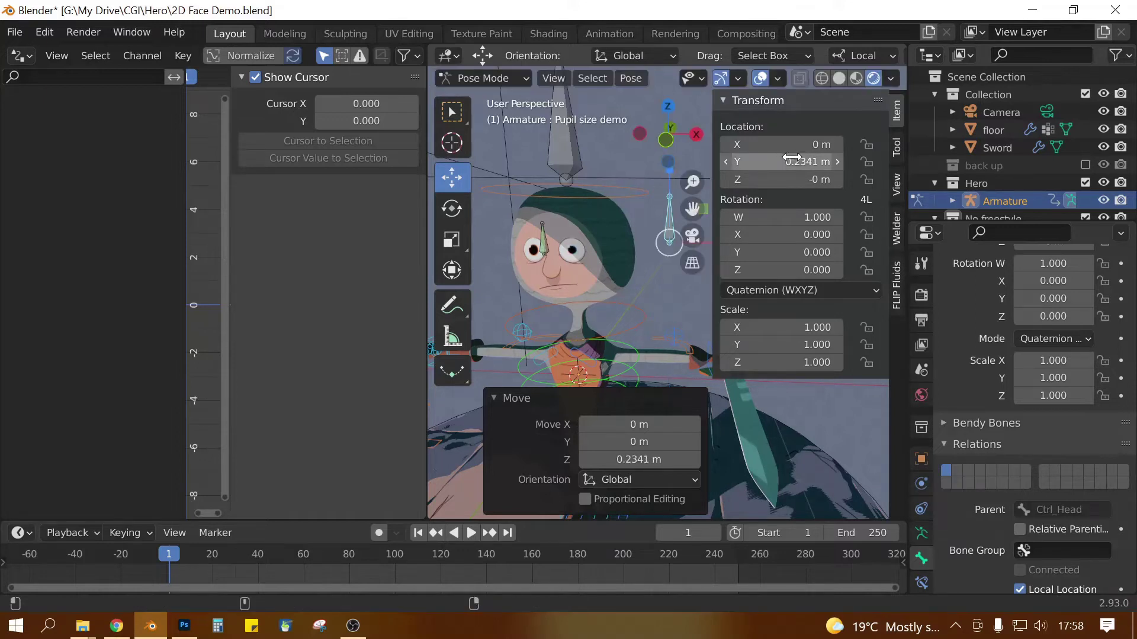
pyautogui.click(792, 161)
pyautogui.write('0')
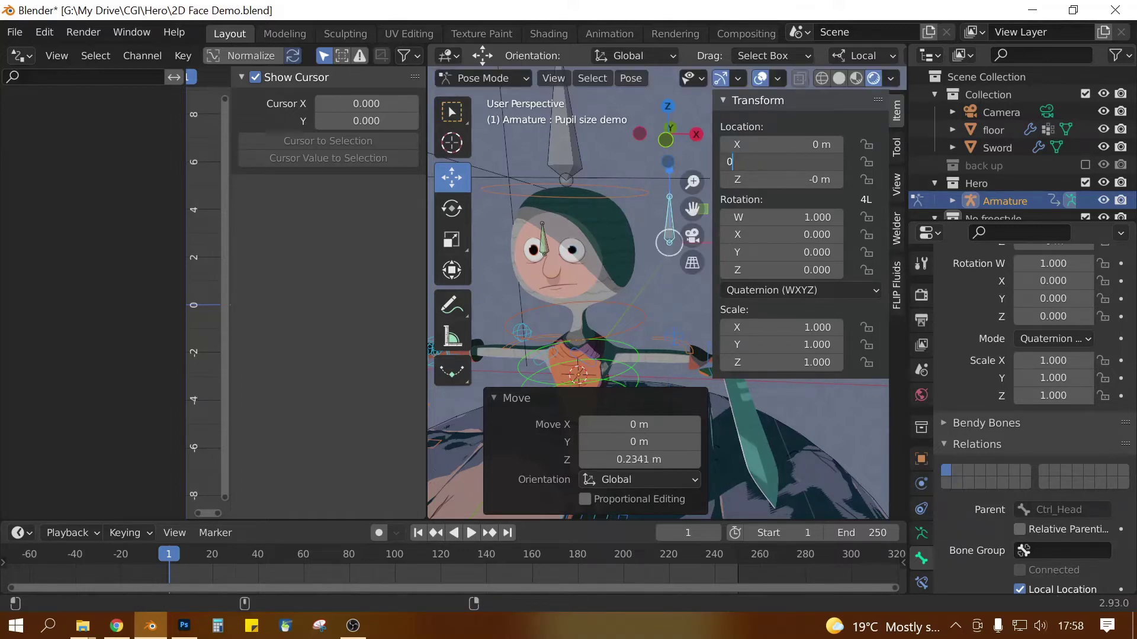
pyautogui.write('.2')
pyautogui.press('Return')
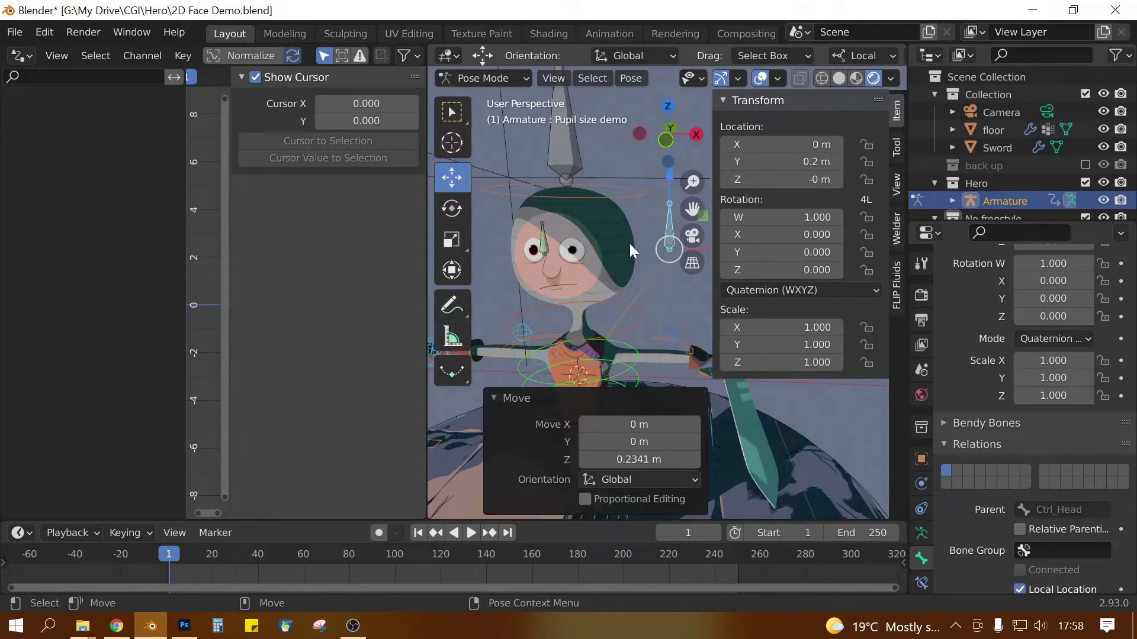
# Step: Select the character mesh and change its driver expression to (var + 0.0)*5
pyautogui.click(612, 233)
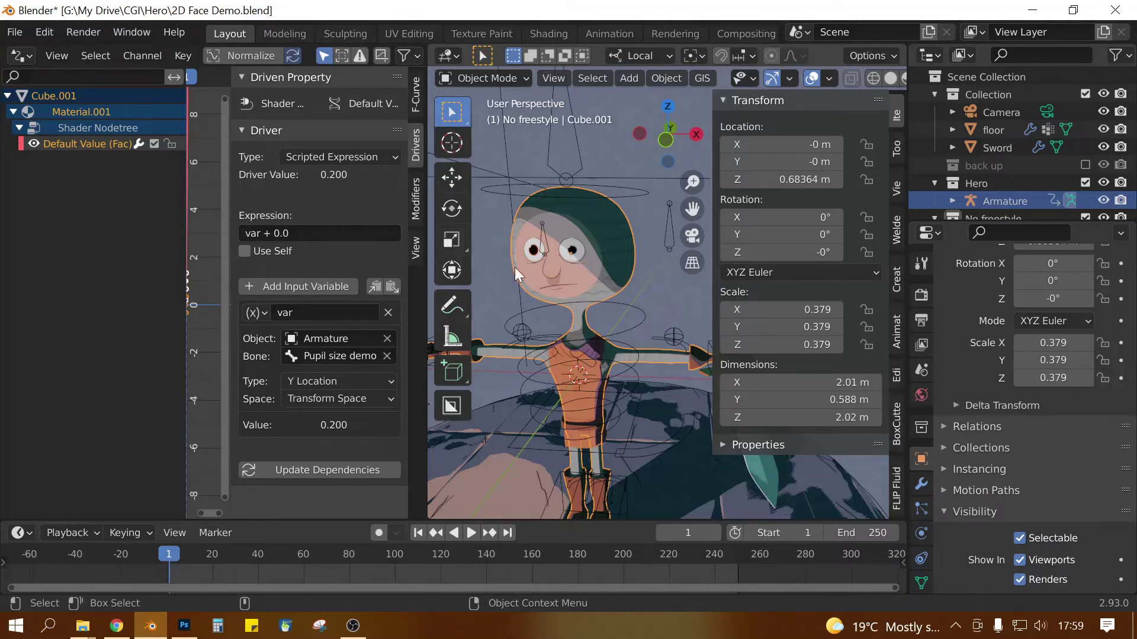
pyautogui.click(268, 237)
pyautogui.click(245, 233)
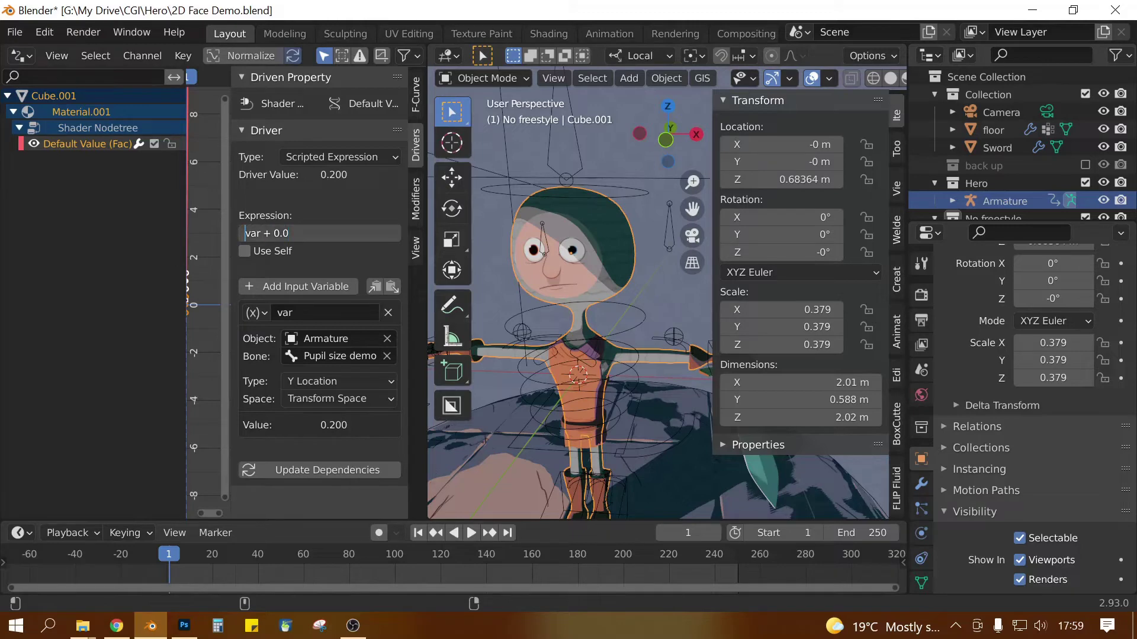
pyautogui.write('(')
pyautogui.press('Return')
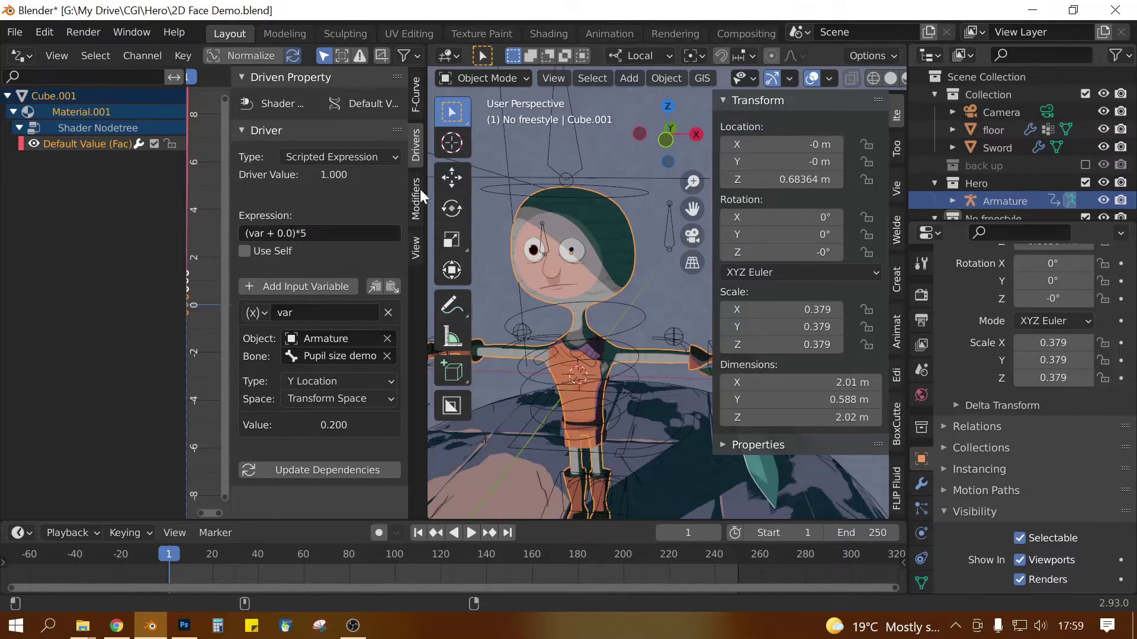
# Step: Lower the Pupil size demo bone about 0.23 m along global Z and set its Y location to 0
pyautogui.click(667, 250)
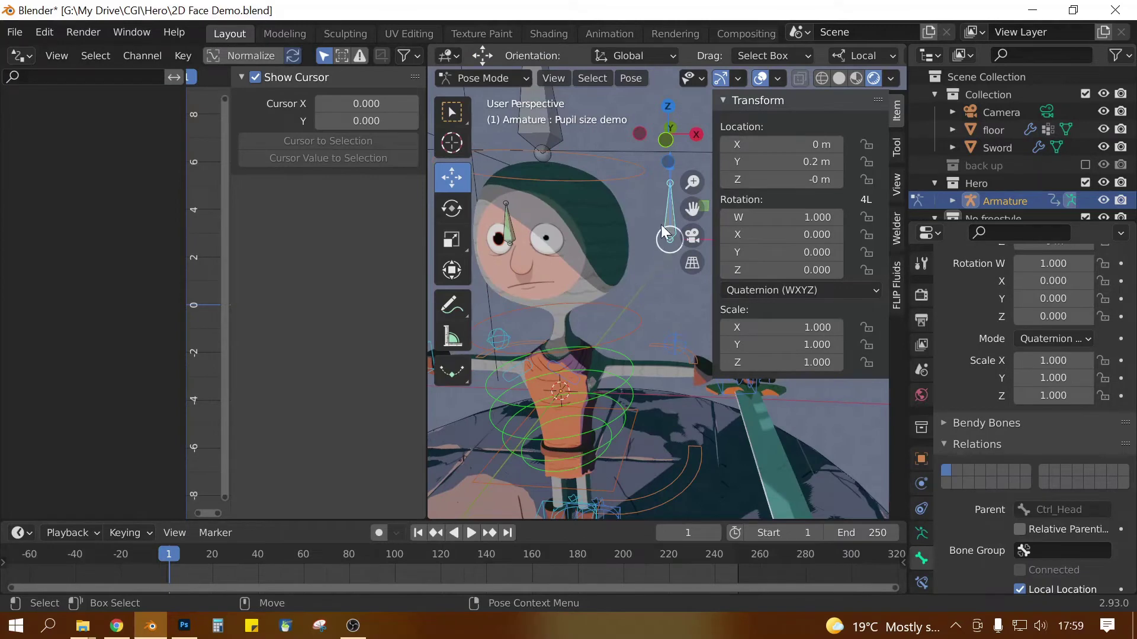
pyautogui.moveTo(671, 180); pyautogui.dragTo(809, 174)
pyautogui.doubleClick(788, 161)
pyautogui.write('0')
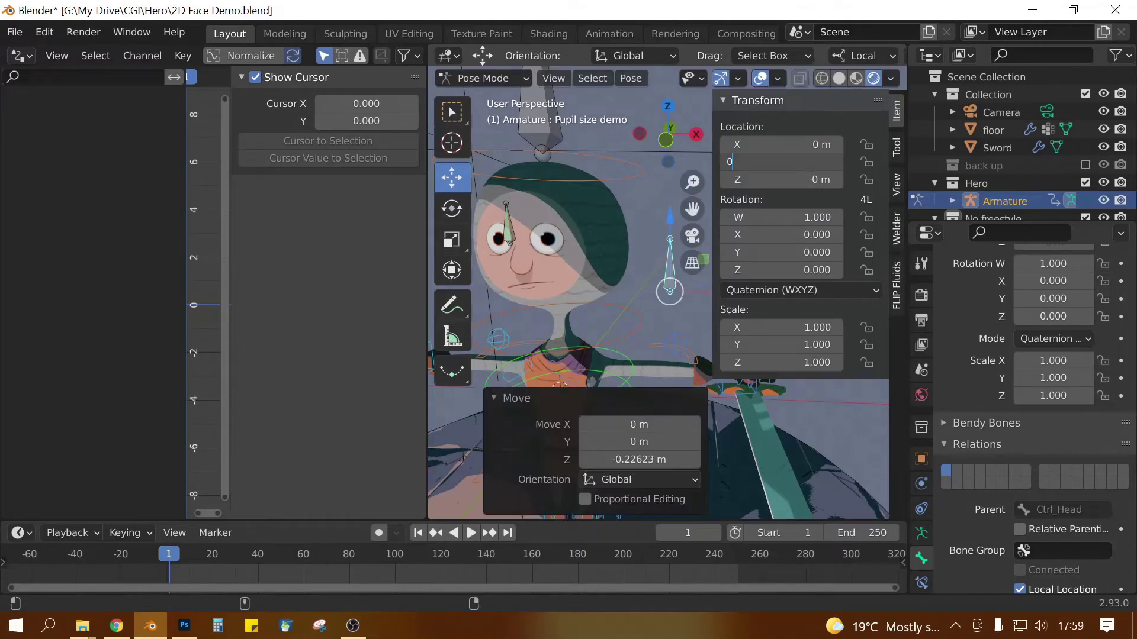
pyautogui.press('Return')
# Step: Set the Pupil size demo bone's Y location to 0.2 m, and lower the bone about 0.06 m along global Z
pyautogui.moveTo(583, 286); pyautogui.dragTo(632, 261, button='middle')
pyautogui.moveTo(666, 215); pyautogui.dragTo(668, 209)
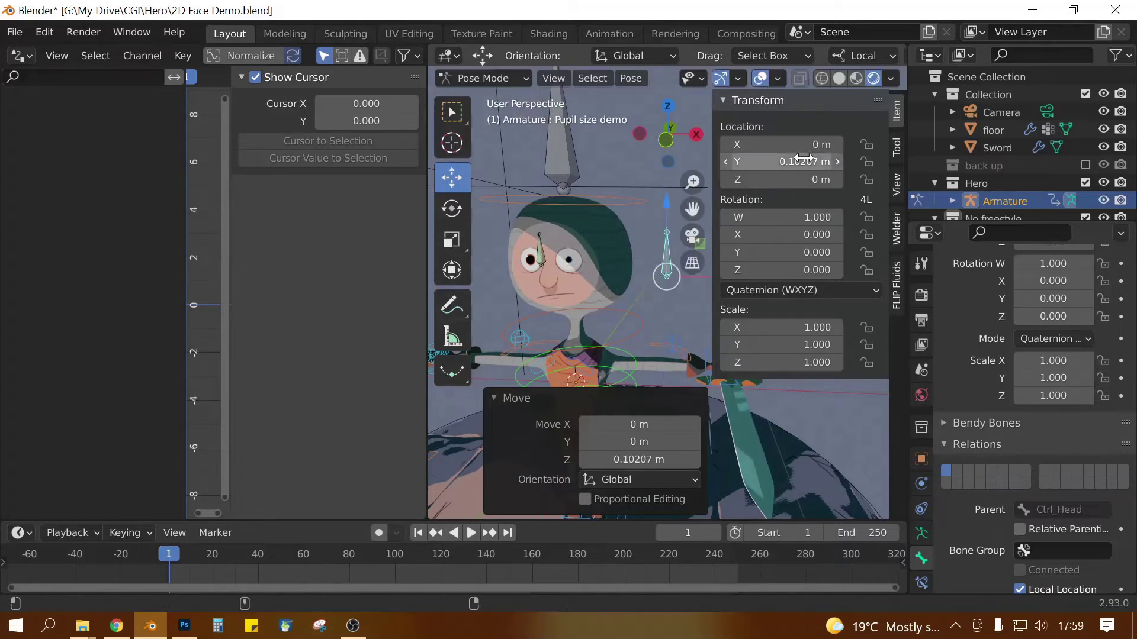
pyautogui.click(782, 162)
pyautogui.write('0.2')
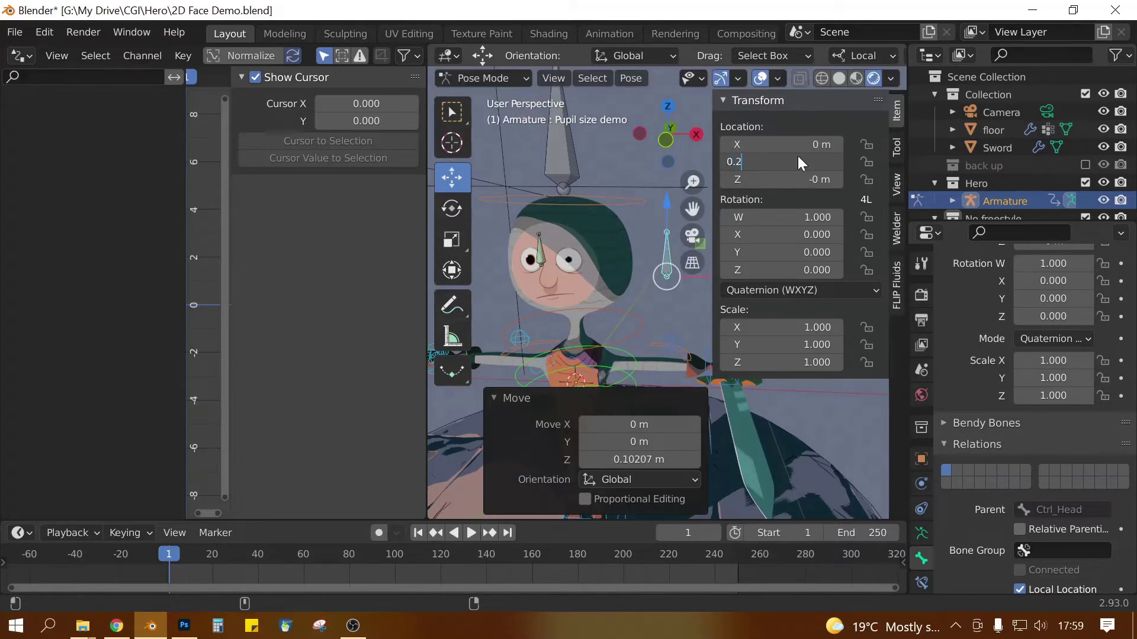
pyautogui.press('Return')
pyautogui.scroll(5, 609, 258)
pyautogui.scroll(-5, 611, 262)
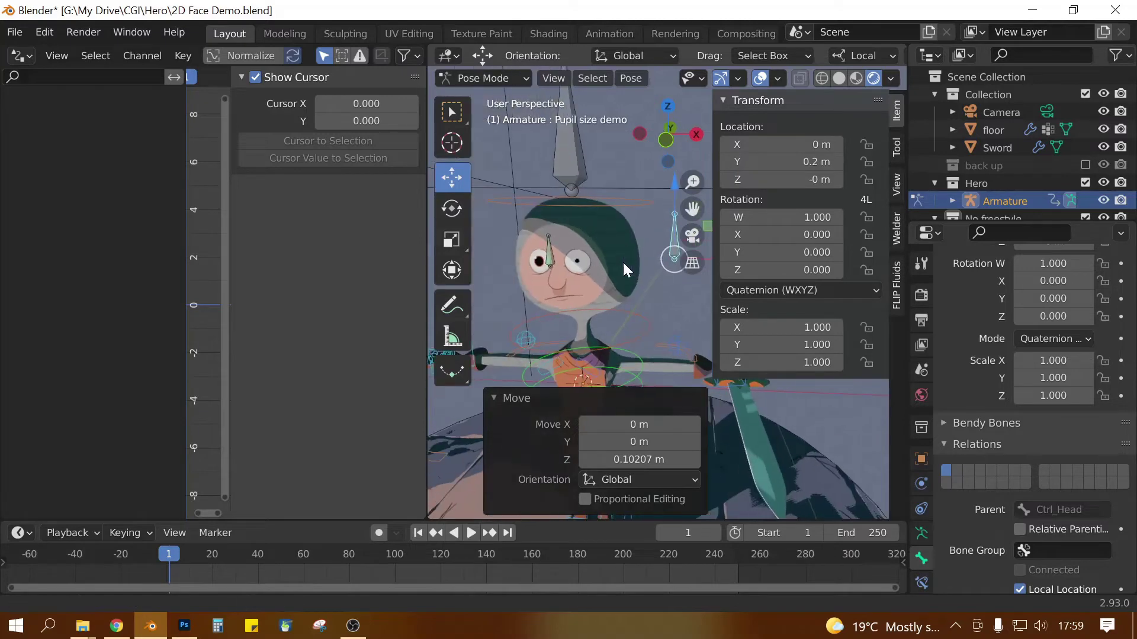
pyautogui.keyDown('ctrl'); pyautogui.scroll(-1, 641, 253); pyautogui.keyUp('ctrl')
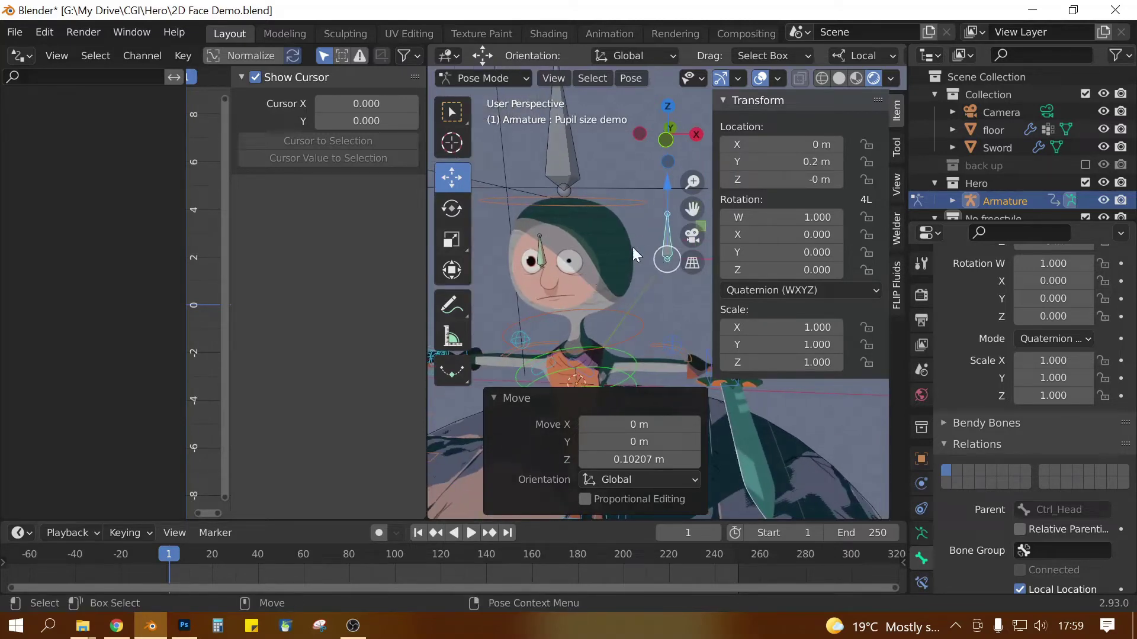
pyautogui.moveTo(666, 195)
pyautogui.mouseDown()
pyautogui.moveTo(674, 250)
pyautogui.moveTo(669, 207)
pyautogui.mouseUp()
pyautogui.moveTo(618, 265); pyautogui.dragTo(653, 254, button='middle')
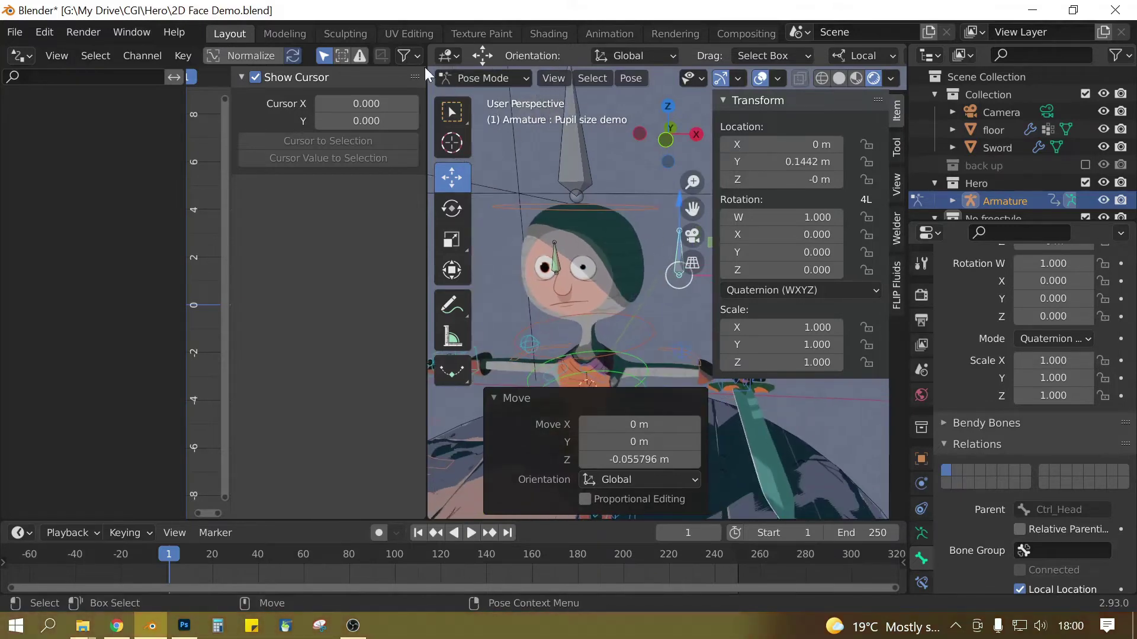
# Step: Select the character mesh and examine the pupil's Mapping nodes and driven Mix factor in the Shading workspace
pyautogui.click(616, 218)
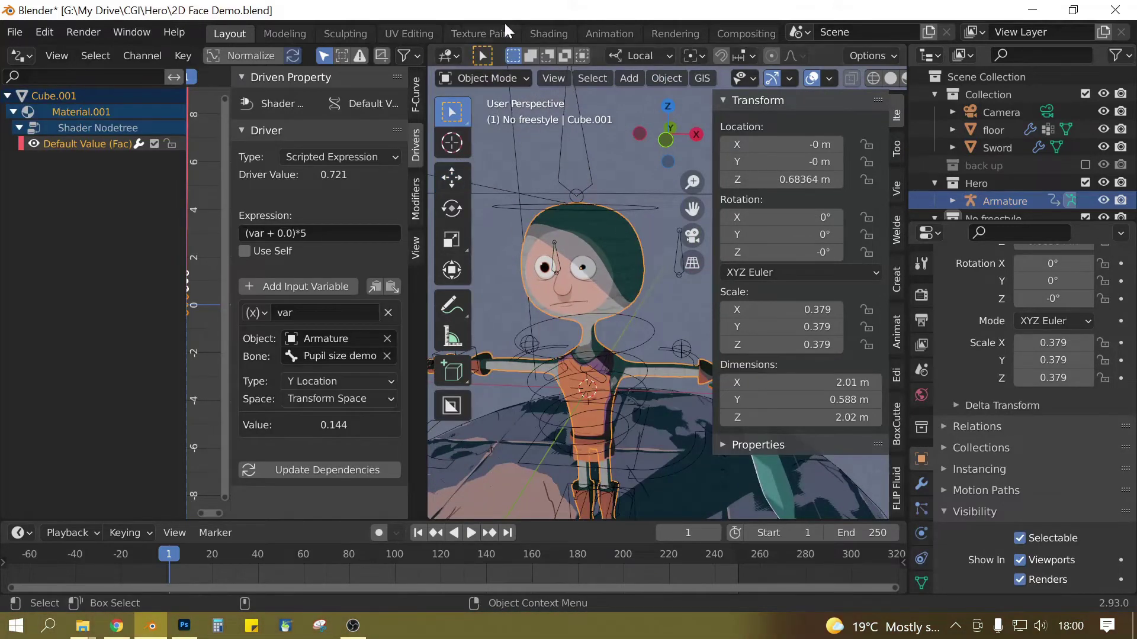
pyautogui.click(542, 34)
pyautogui.scroll(-2, 463, 289)
pyautogui.scroll(2, 525, 324)
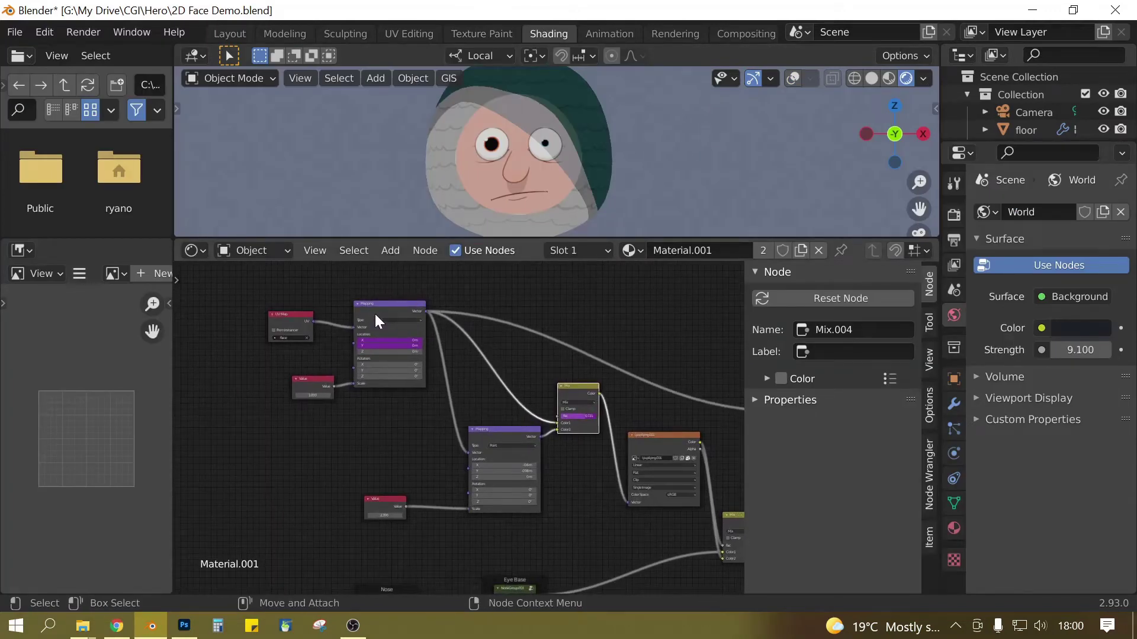
pyautogui.scroll(4, 374, 314)
pyautogui.moveTo(367, 425); pyautogui.dragTo(400, 493, button='middle')
pyautogui.scroll(2, 359, 482)
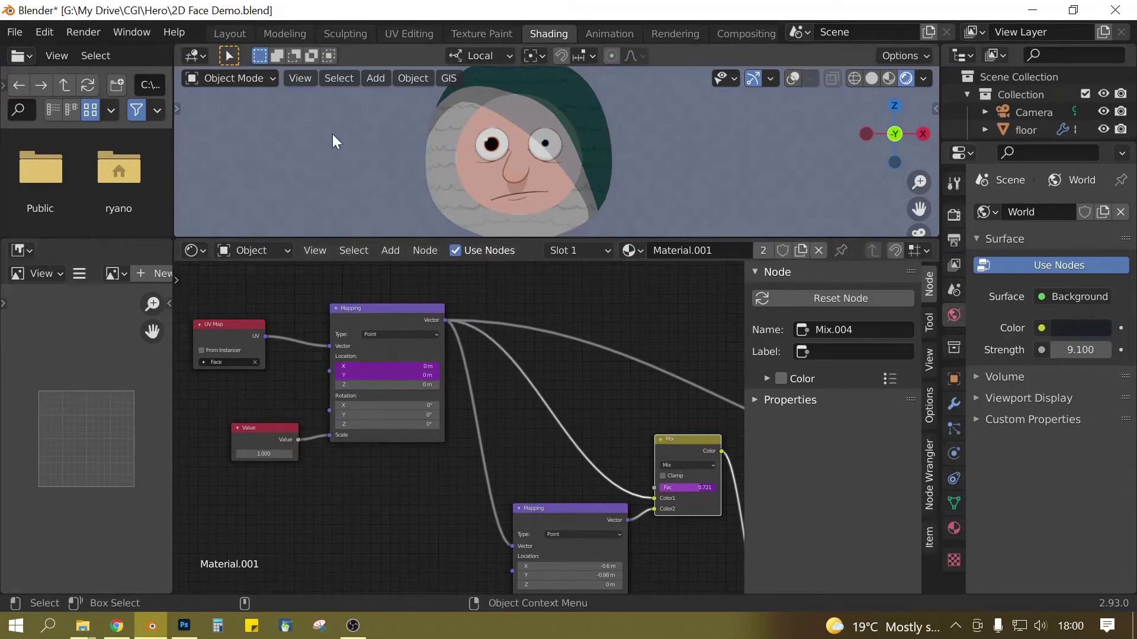
# Step: Return to the Layout workspace and expand the 3D viewport over the driver editor, framing the face
pyautogui.click(231, 34)
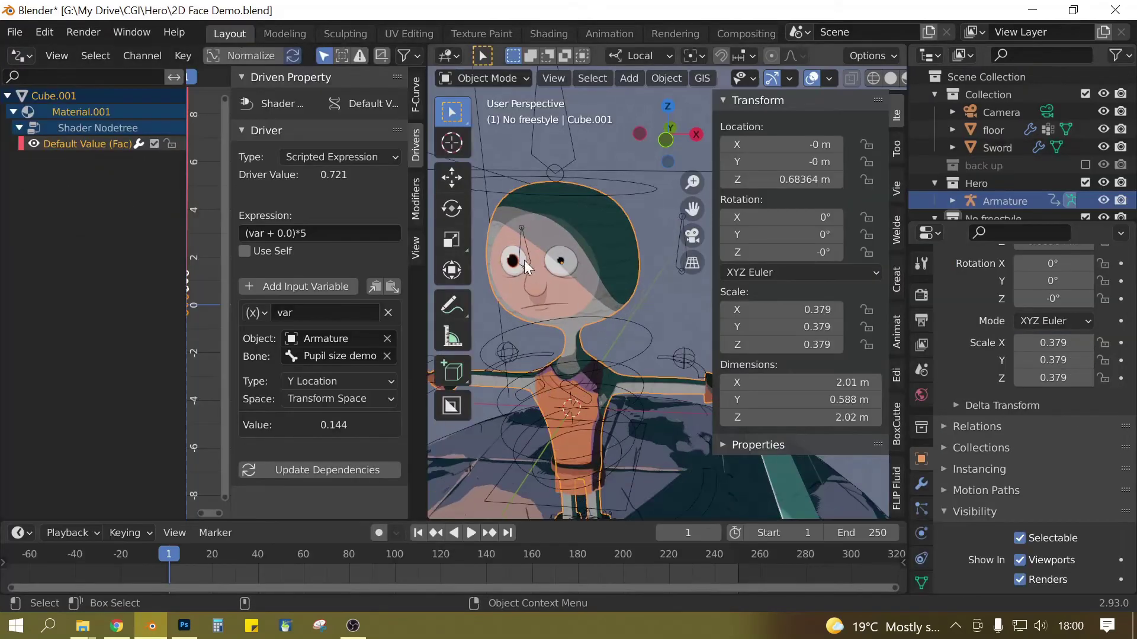
pyautogui.moveTo(433, 52); pyautogui.dragTo(267, 177)
pyautogui.scroll(6, 507, 353)
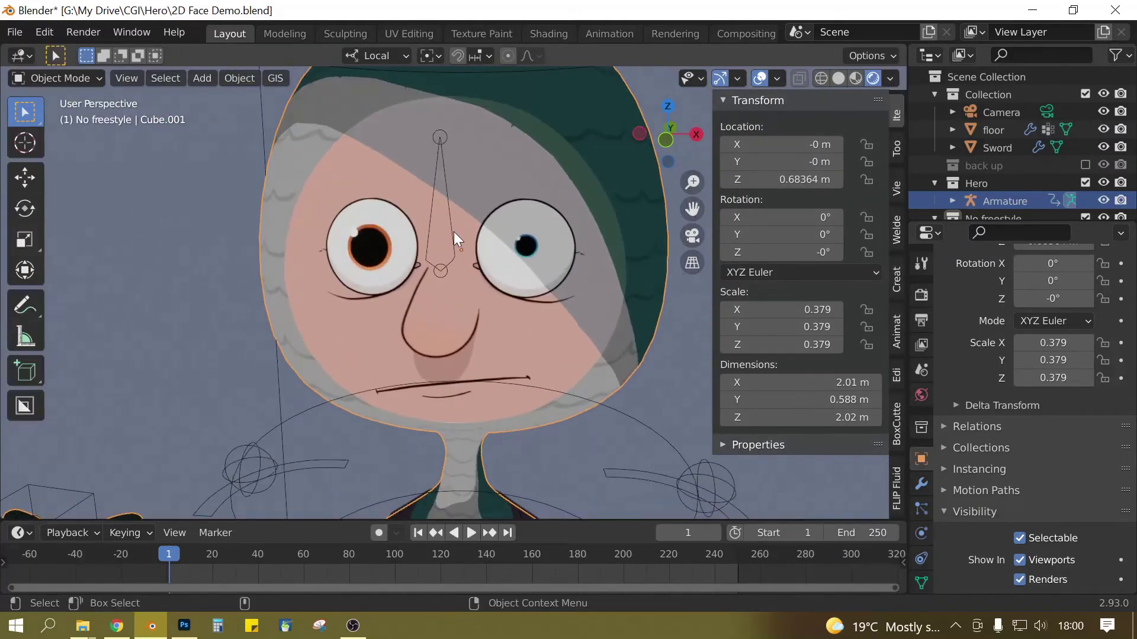
# Step: Try moving the Eye control bone about 0.014 m along global X in Pose Mode, and clear its location
pyautogui.click(454, 232)
pyautogui.hotkey('ctrl', 'Tab')
pyautogui.scroll(-2, 477, 298)
pyautogui.moveTo(452, 214); pyautogui.dragTo(521, 278)
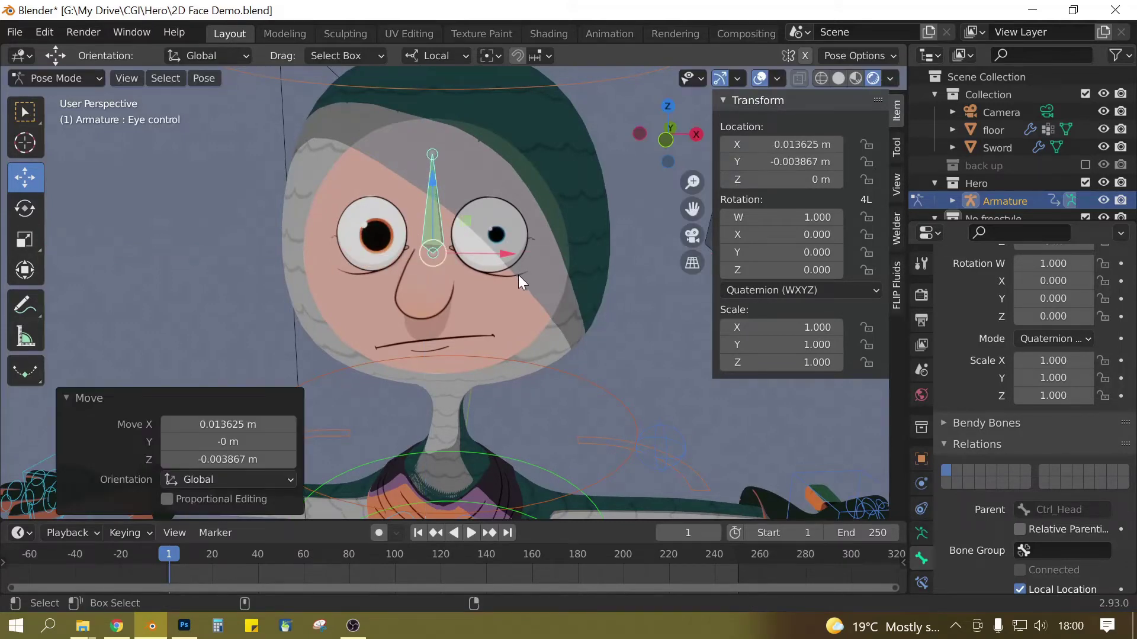
pyautogui.hotkey('alt', 'g')
# Step: Try lowering the Pupil size demo bone about 0.08 m along global Z, and undo the move
pyautogui.scroll(-3, 517, 274)
pyautogui.keyDown('alt'); pyautogui.moveTo(520, 278); pyautogui.dragTo(566, 282); pyautogui.keyUp('alt')
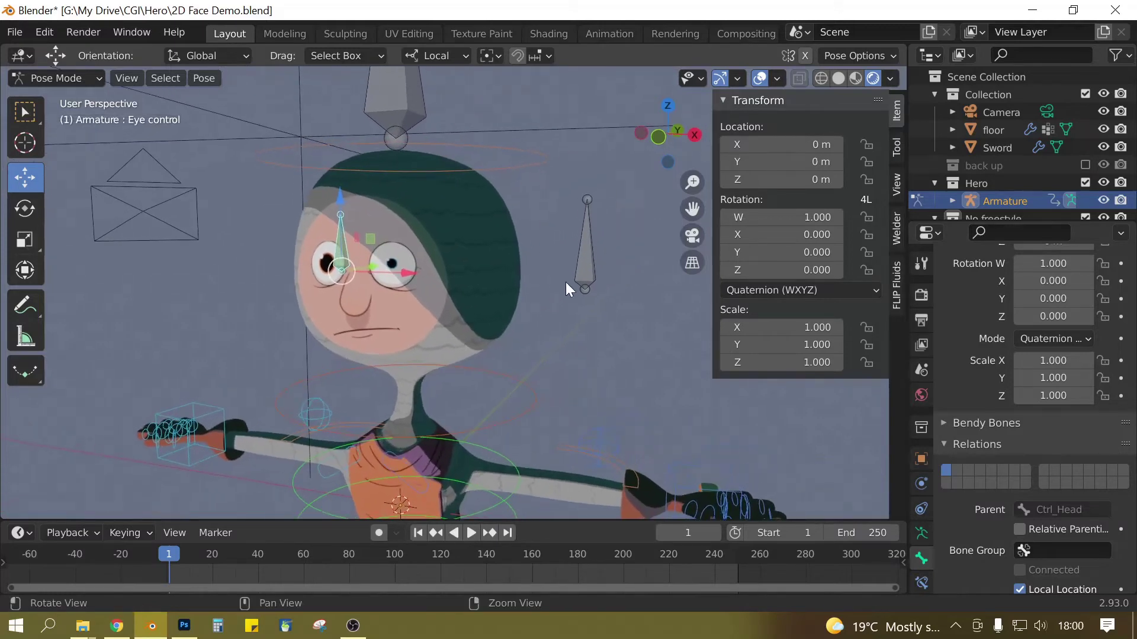
pyautogui.click(582, 266)
pyautogui.press('g')
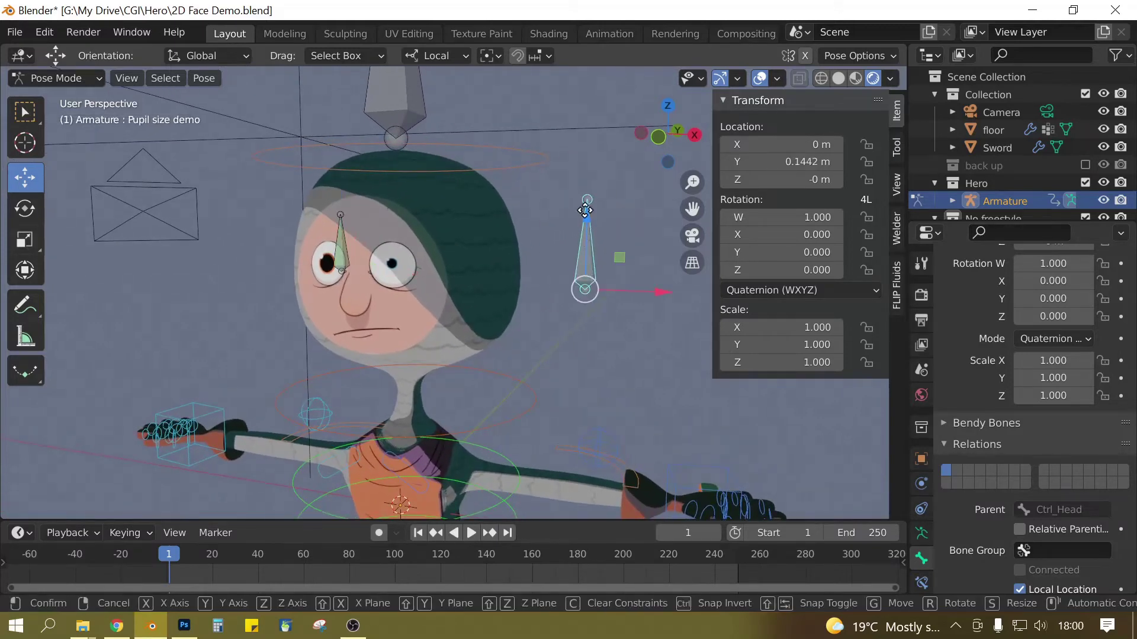
pyautogui.press('z')
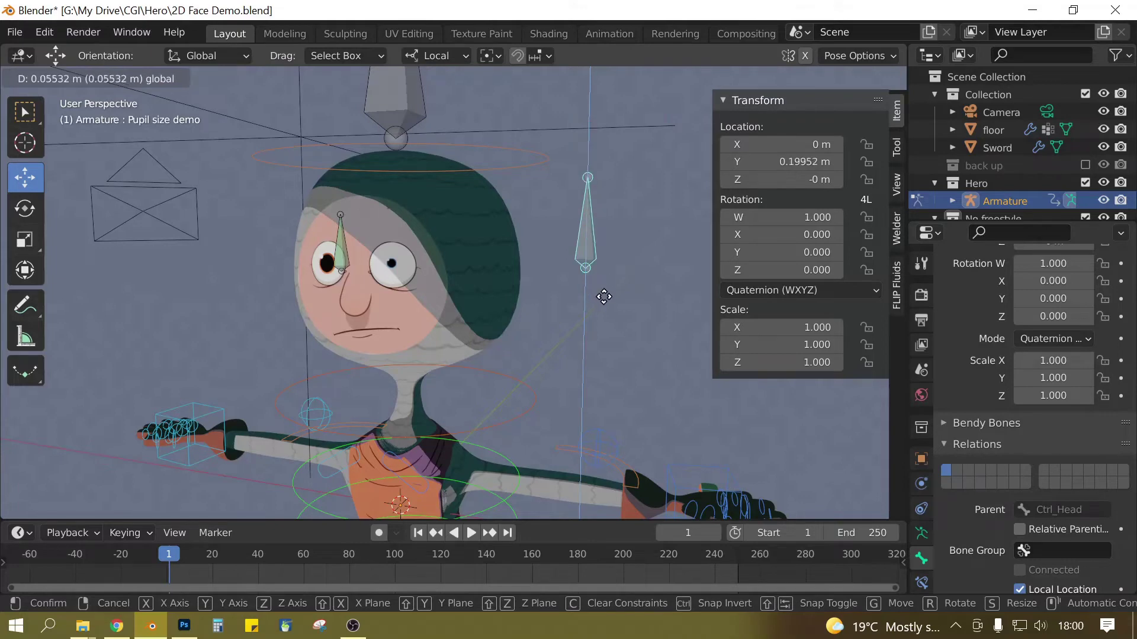
pyautogui.click(524, 272)
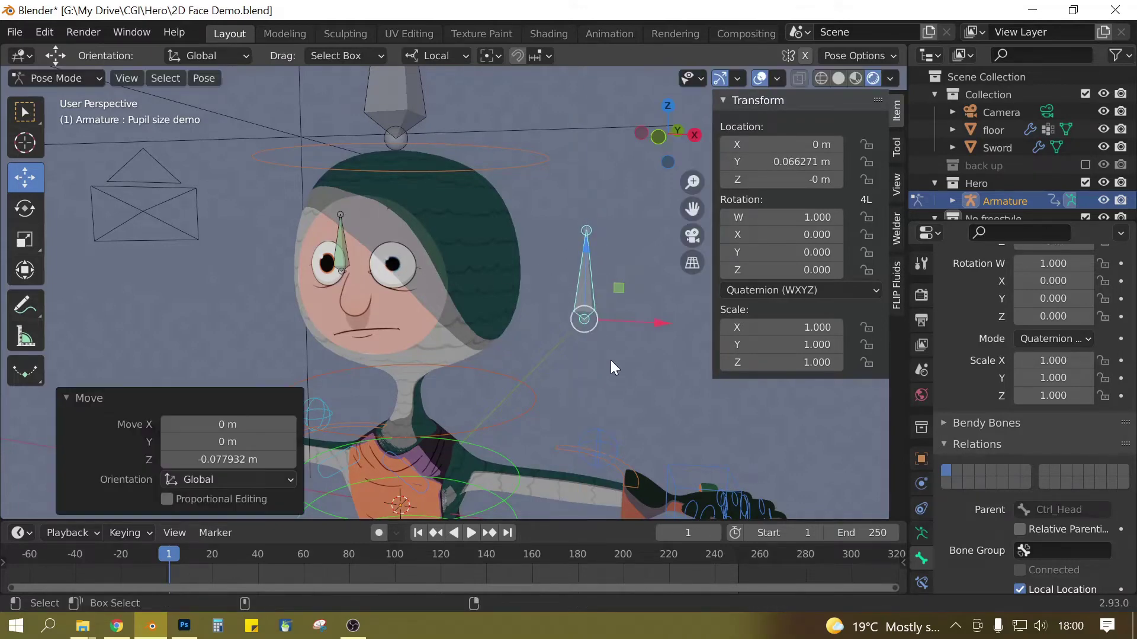
pyautogui.hotkey('ctrl', 'z')
# Step: Set the Pupil size demo bone's Y location to 0 m
pyautogui.click(781, 162)
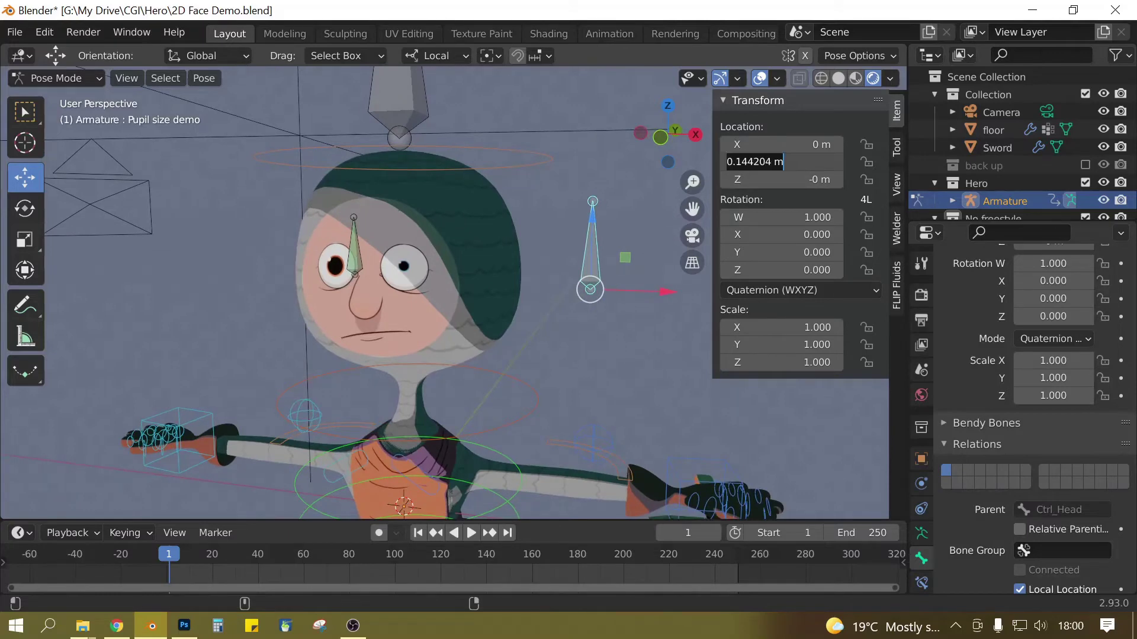
pyautogui.write('0')
pyautogui.press('Return')
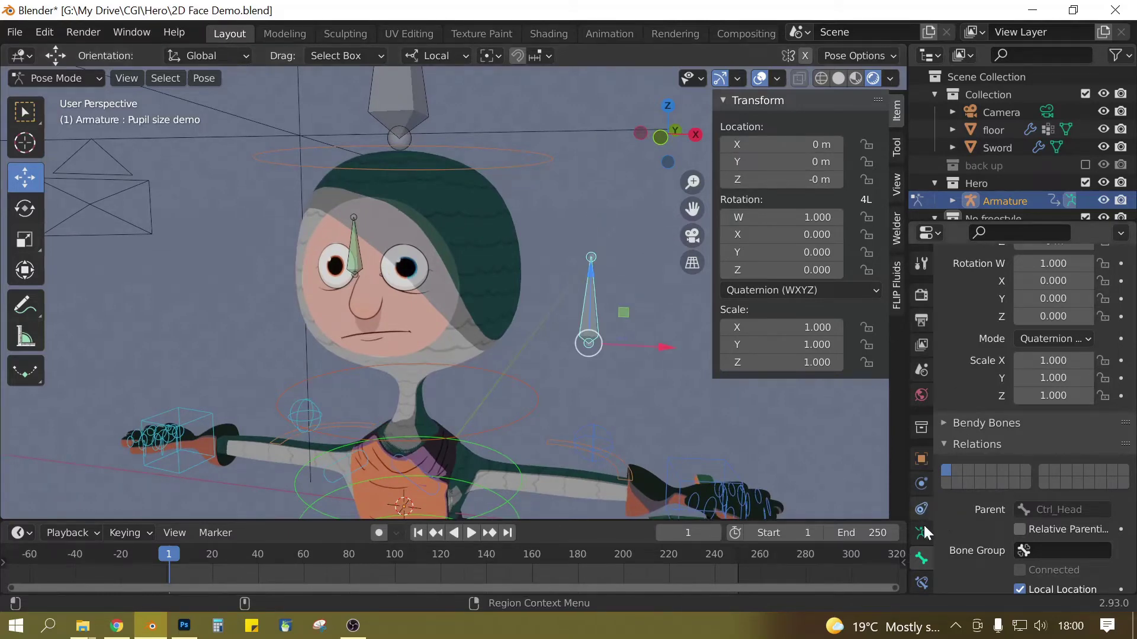
# Step: Add a Limit Location constraint to the Pupil size demo bone with Local Space as its owner space
pyautogui.click(925, 577)
pyautogui.click(1011, 292)
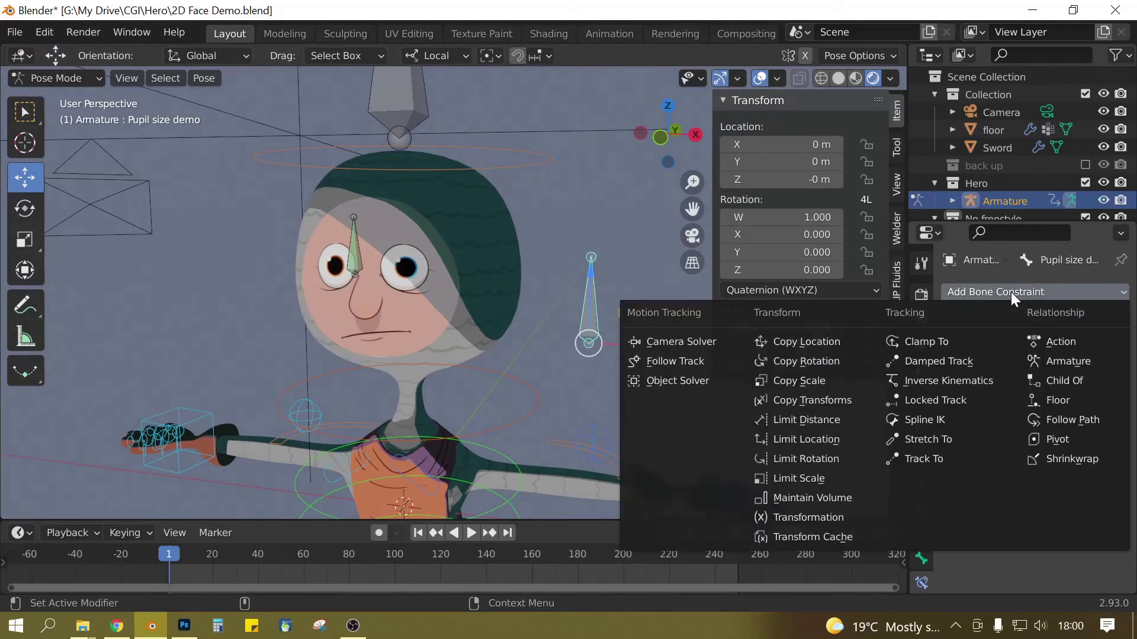
pyautogui.click(817, 438)
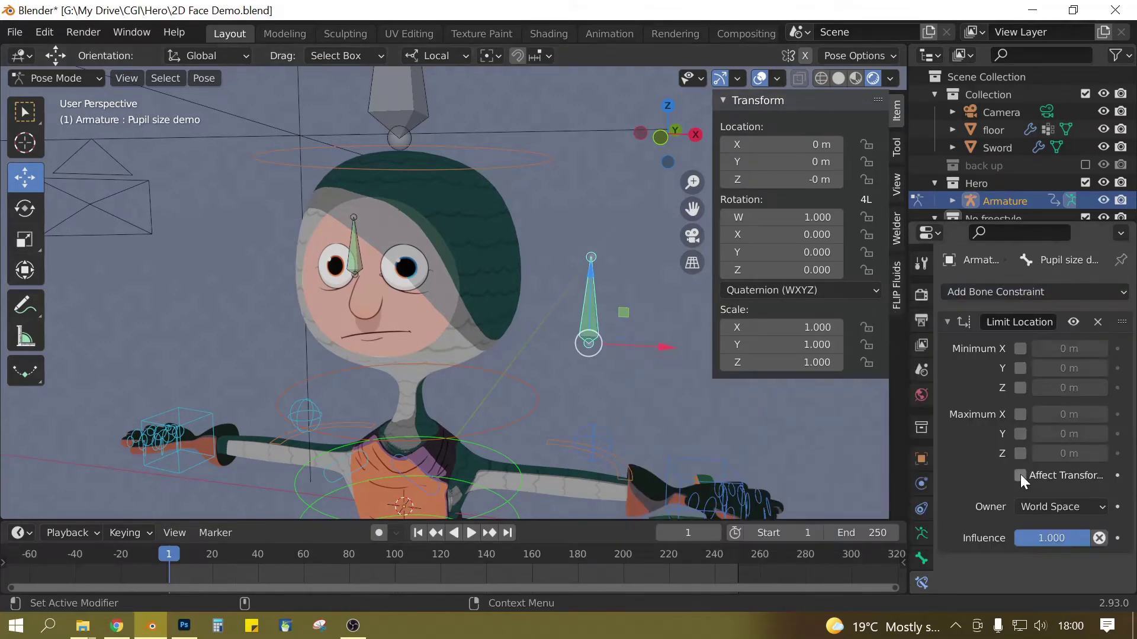
pyautogui.click(1055, 510)
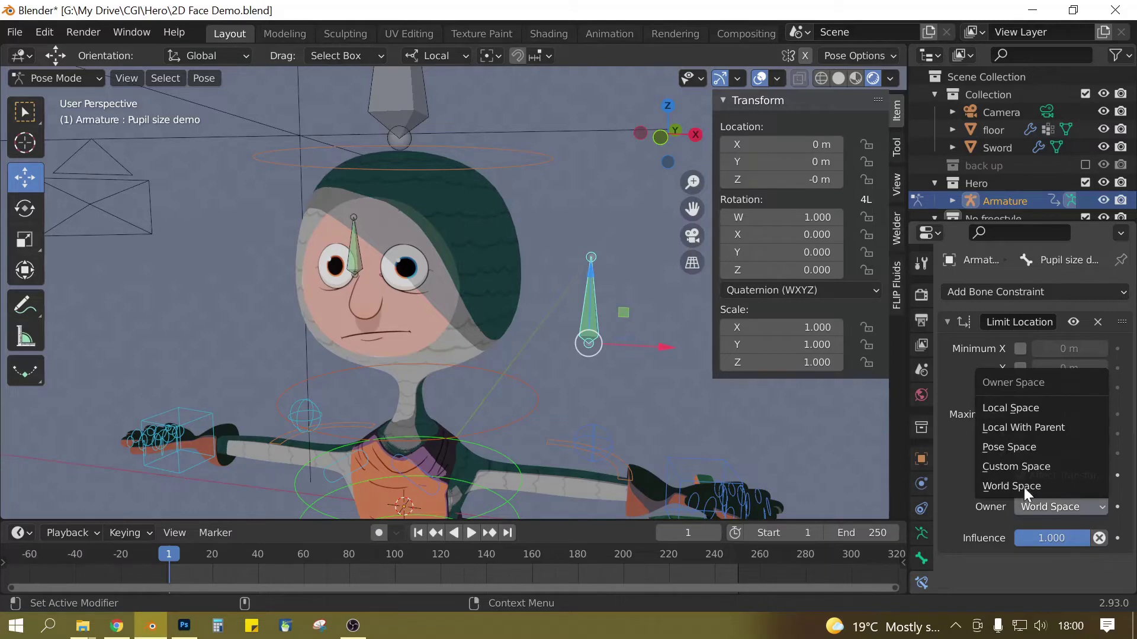
pyautogui.click(1017, 414)
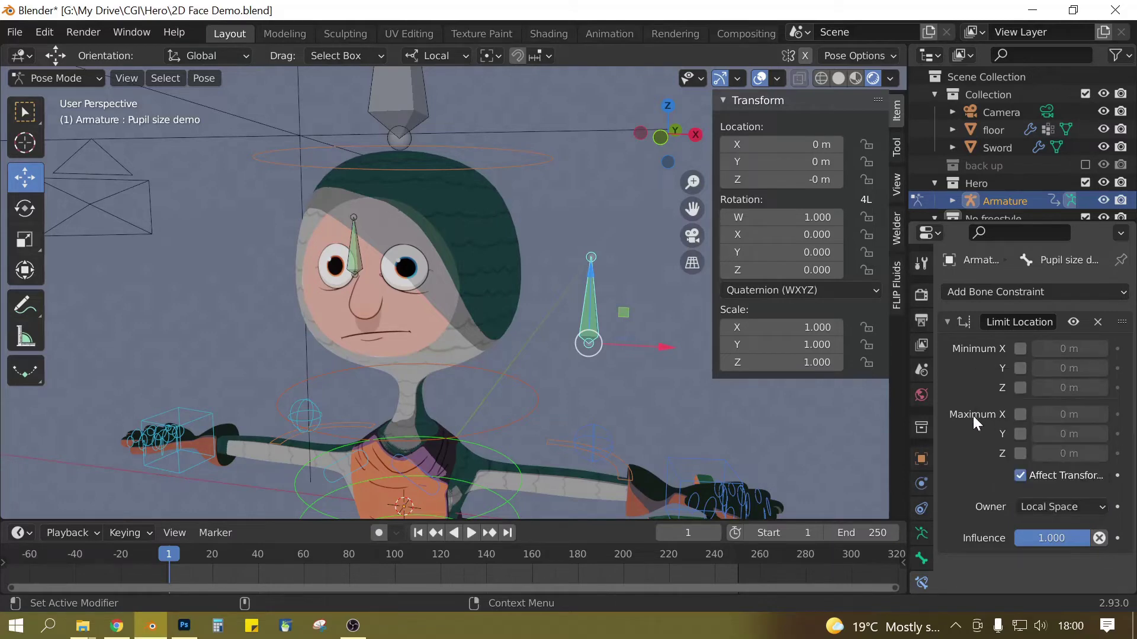
# Step: Enable the constraint's Minimum Y and Maximum Y limits, set Maximum Y to 0.02 m, and test them by raising the bone along global Z
pyautogui.click(1019, 369)
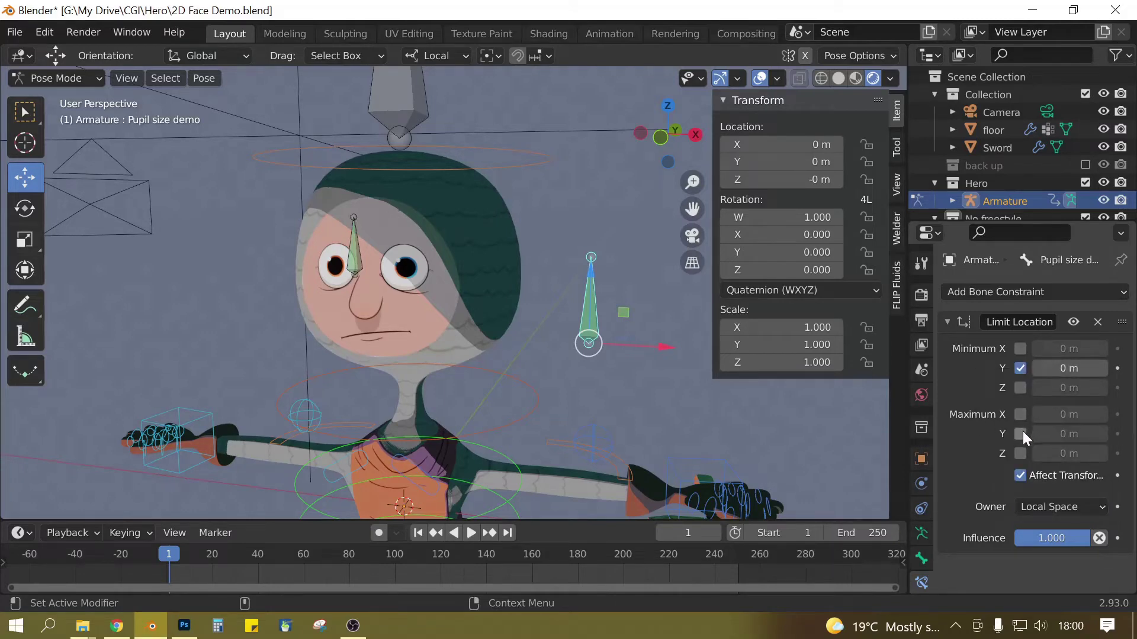
pyautogui.click(1020, 434)
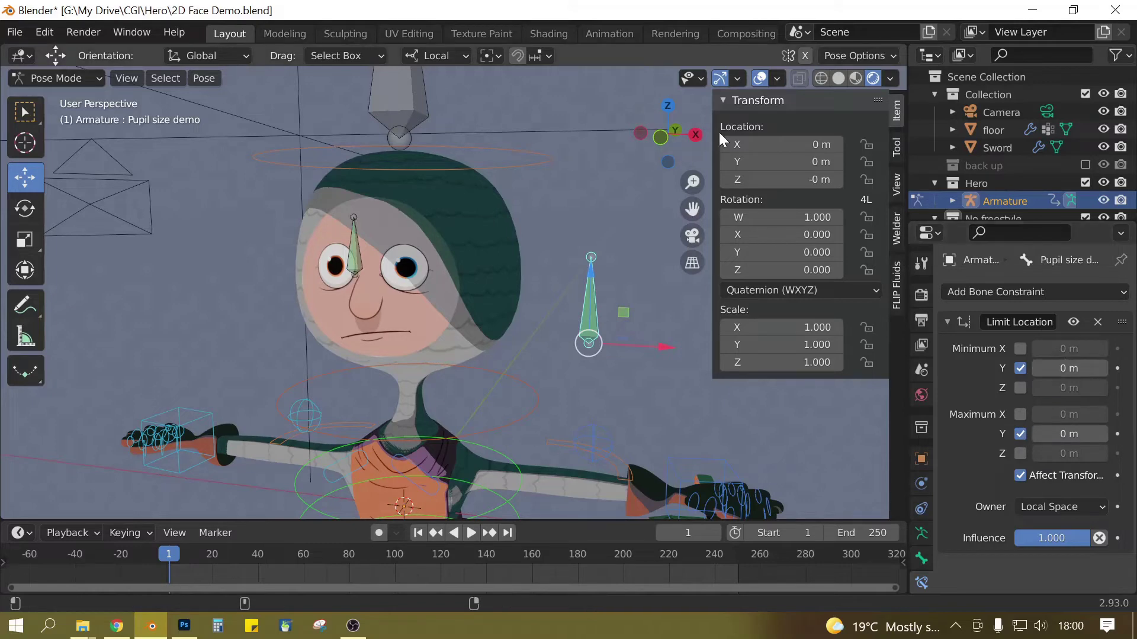
pyautogui.click(1084, 434)
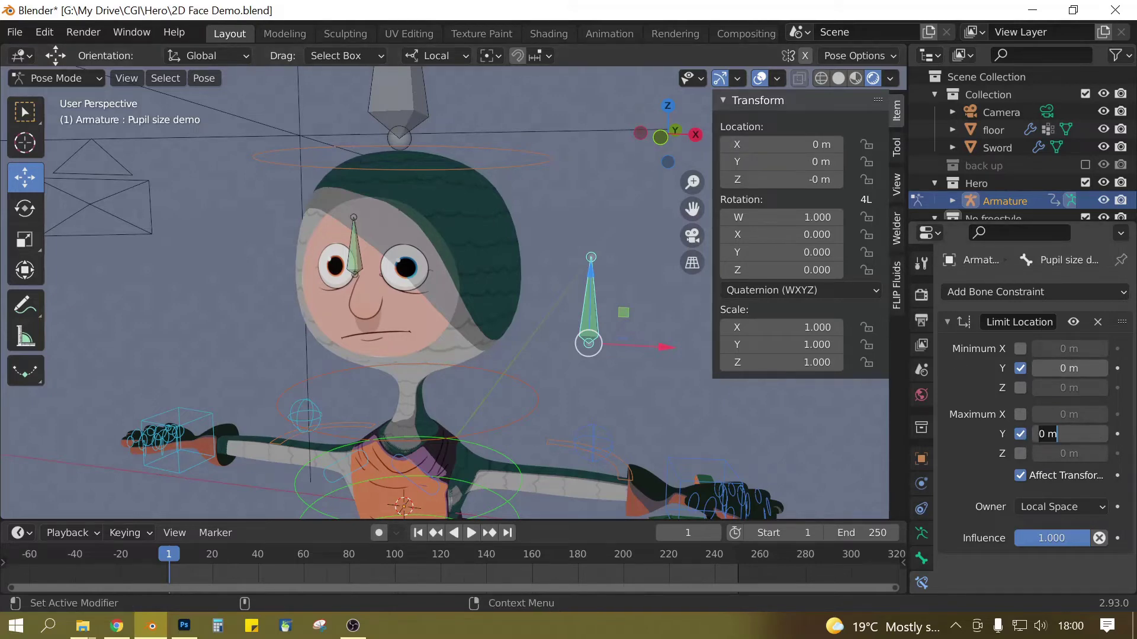
pyautogui.press('BackSpace')
pyautogui.press('BackSpace')
pyautogui.press('Return')
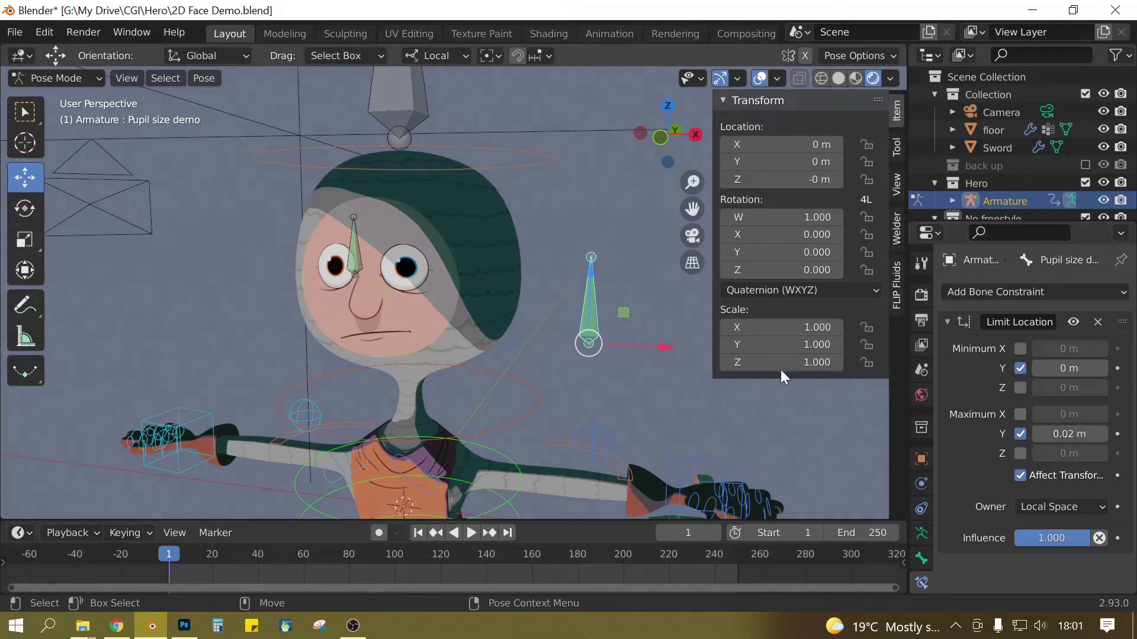
pyautogui.press('g')
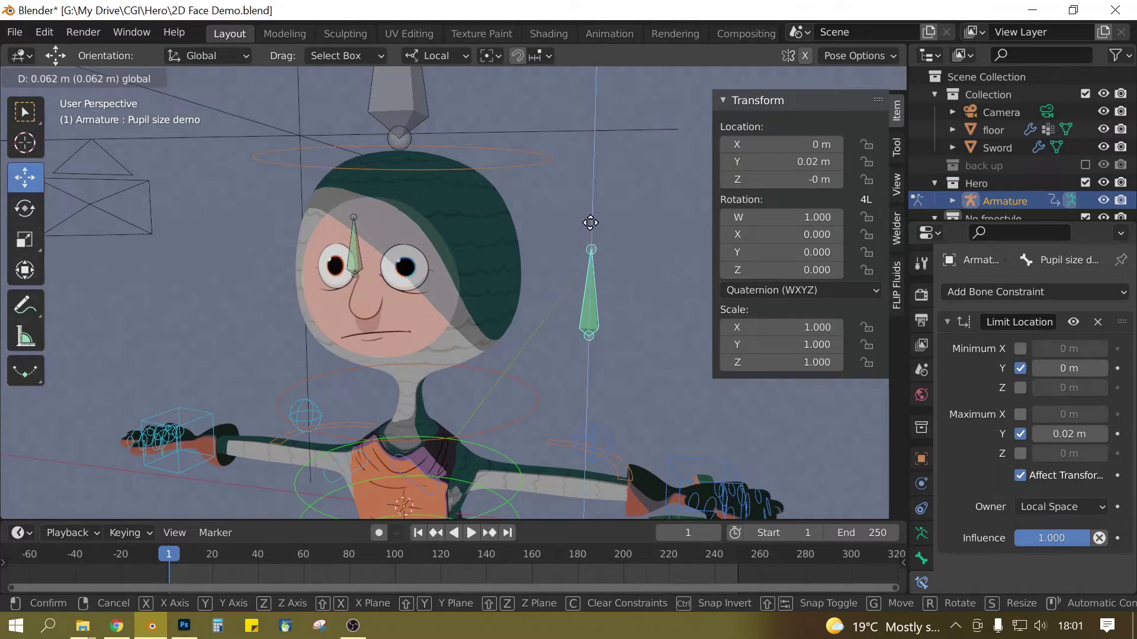
pyautogui.click(591, 221)
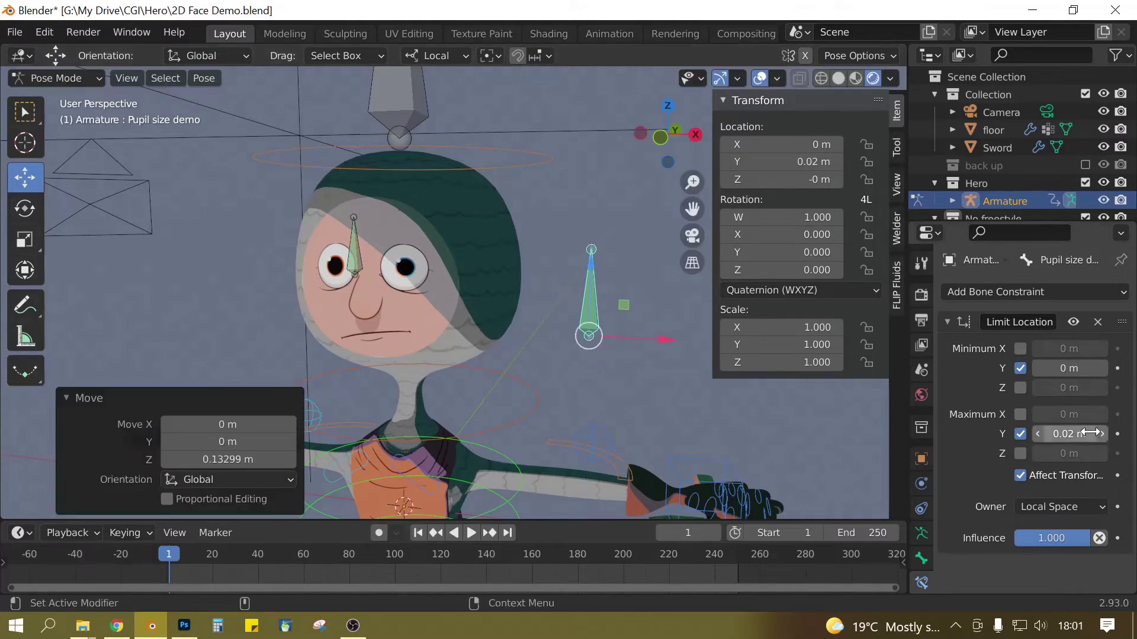
# Step: Set the Limit Location constraint's Maximum Y to 0.2 m
pyautogui.click(1069, 434)
pyautogui.press('BackSpace')
pyautogui.press('BackSpace')
pyautogui.press('BackSpace')
pyautogui.press('BackSpace')
pyautogui.write('2')
pyautogui.press('Return')
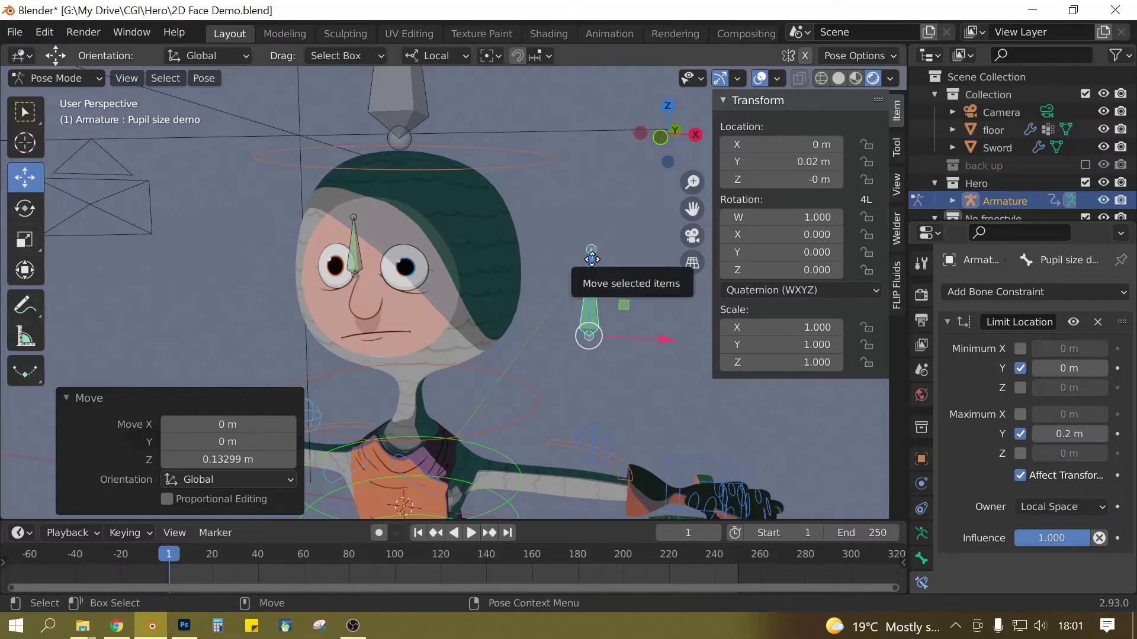
# Step: Test the pupil size range by moving the bone up and down along global Z, ending at Y location 0 m
pyautogui.moveTo(591, 258); pyautogui.dragTo(610, 480)
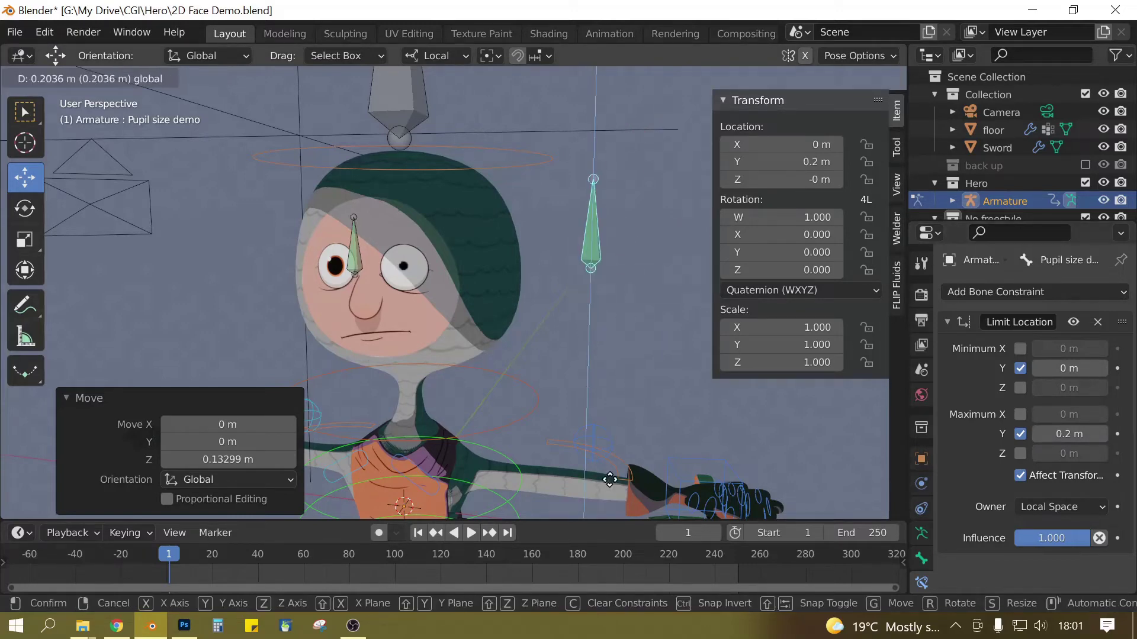
pyautogui.moveTo(614, 524); pyautogui.dragTo(393, 294)
pyautogui.moveTo(453, 336); pyautogui.dragTo(497, 341, button='middle')
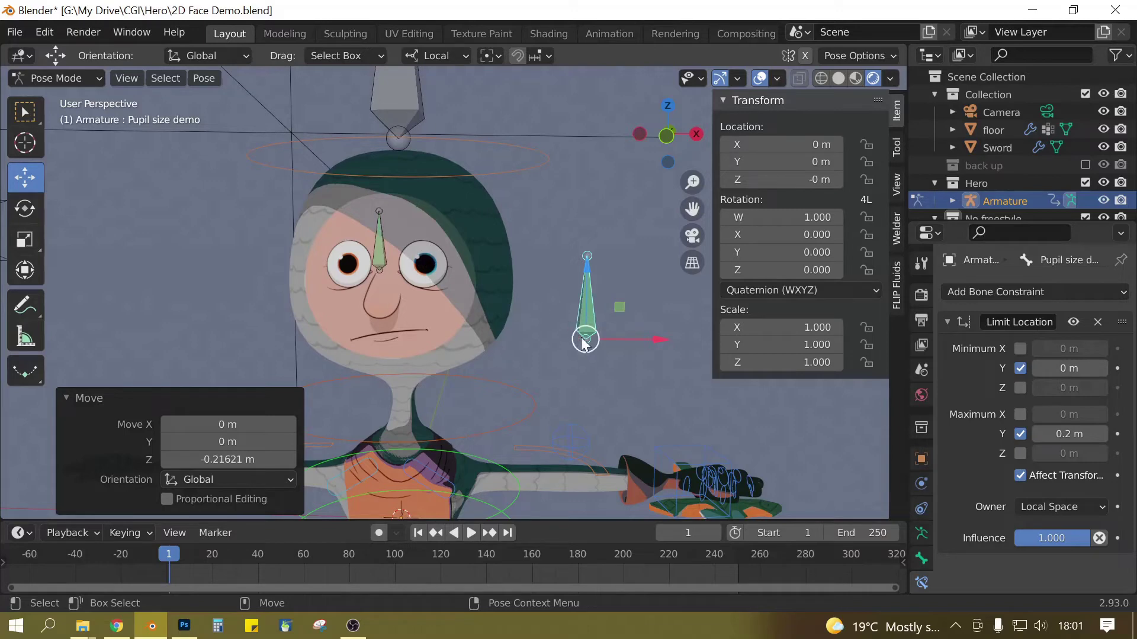
pyautogui.moveTo(586, 265); pyautogui.dragTo(587, 300)
pyautogui.moveTo(549, 315); pyautogui.dragTo(498, 340, button='middle')
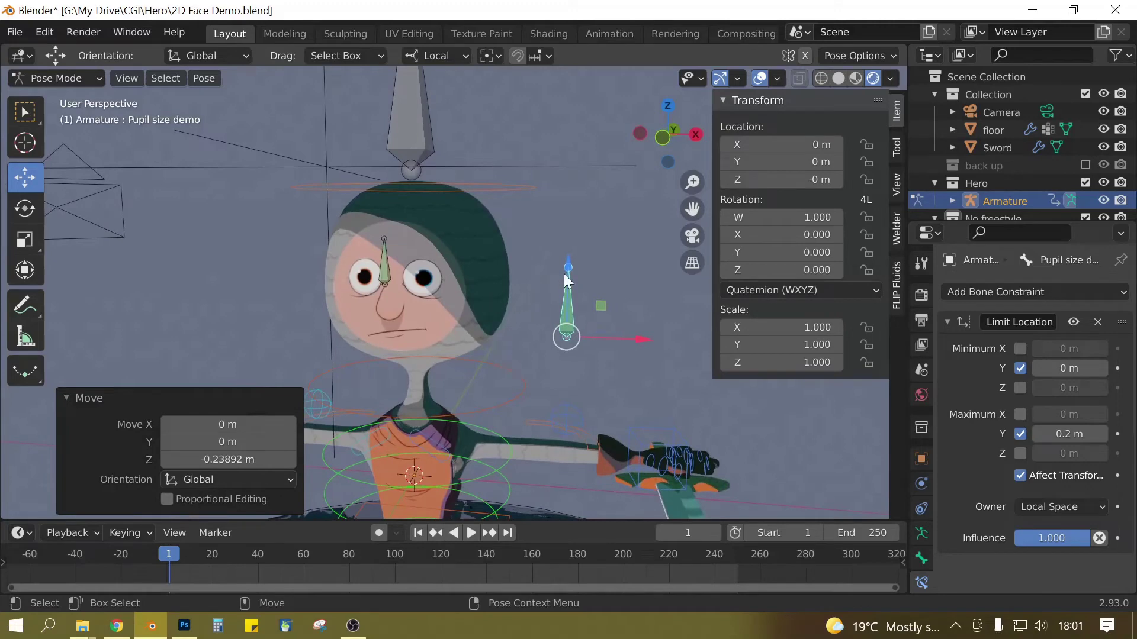
pyautogui.moveTo(570, 266); pyautogui.dragTo(584, 152)
pyautogui.moveTo(582, 318)
pyautogui.mouseDown()
pyautogui.moveTo(583, 329)
pyautogui.moveTo(503, 259)
pyautogui.moveTo(563, 314)
pyautogui.mouseUp()
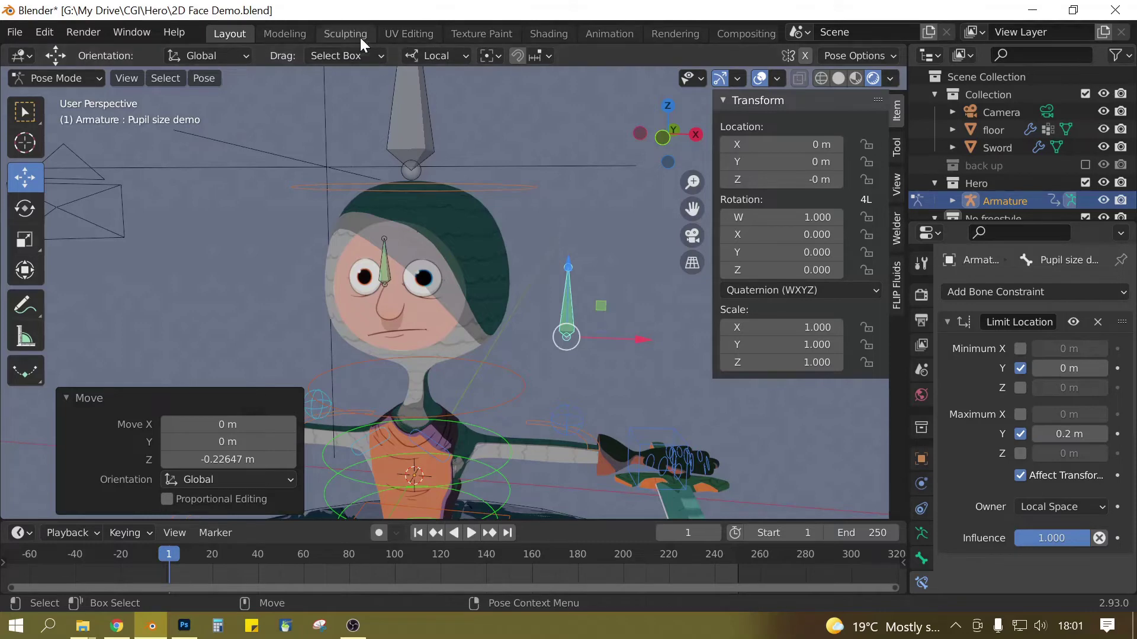
# Step: Select the character mesh and bring up the pupils' Mapping, Mix and image texture nodes in the Shading workspace
pyautogui.click(512, 258)
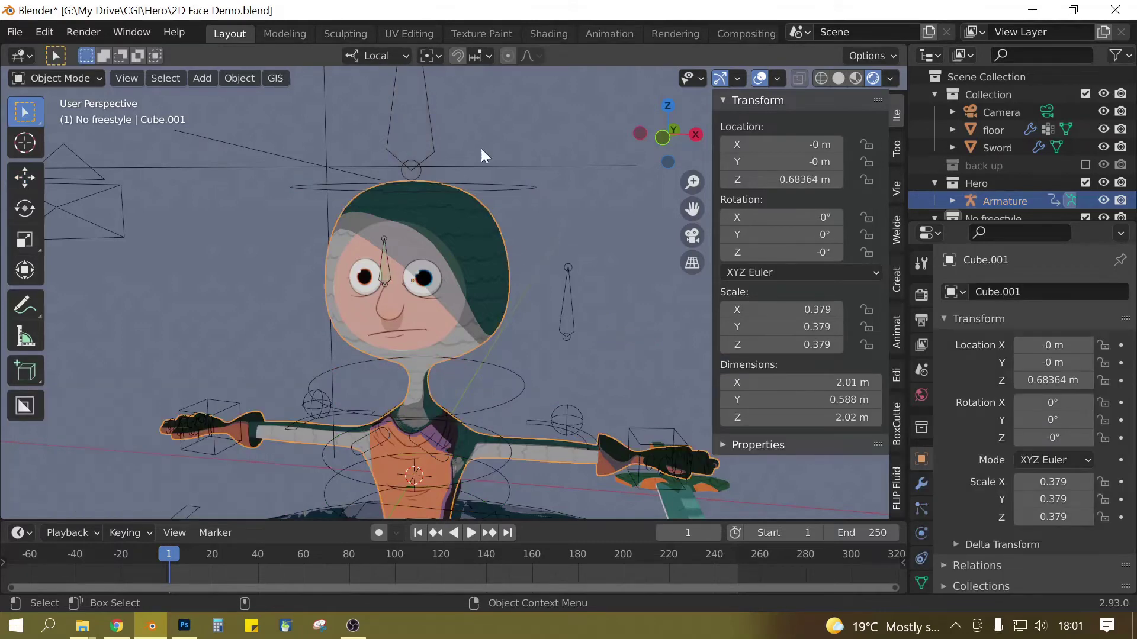
pyautogui.click(532, 33)
pyautogui.scroll(-2, 554, 414)
pyautogui.moveTo(554, 414)
pyautogui.mouseDown(button='middle')
pyautogui.moveTo(427, 363)
pyautogui.moveTo(395, 371)
pyautogui.mouseUp(button='middle')
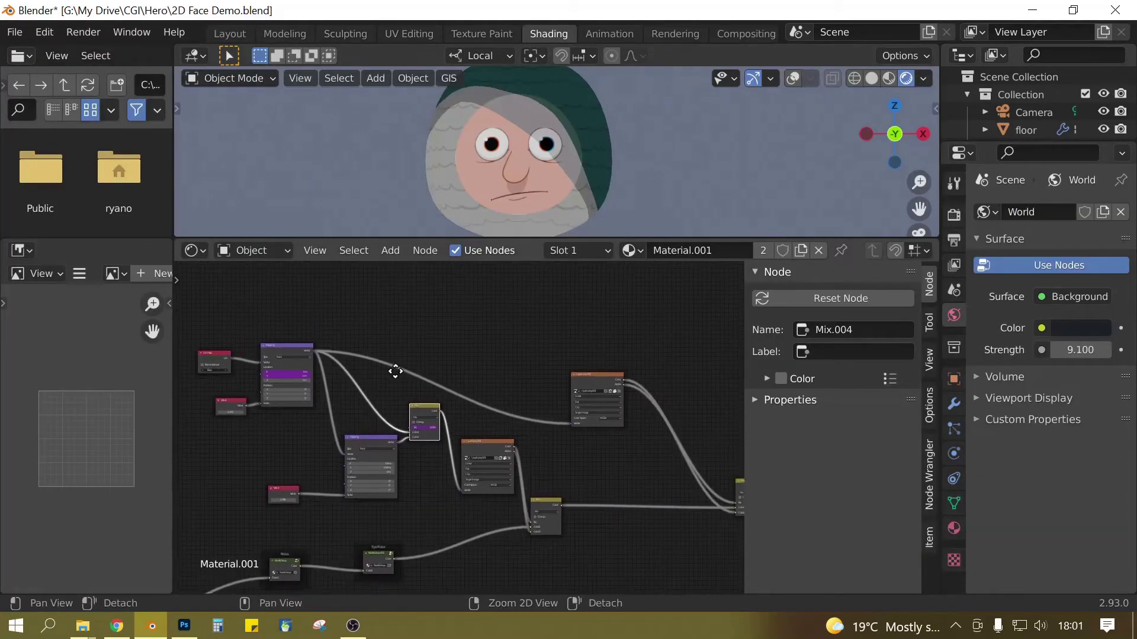
pyautogui.scroll(2, 606, 451)
pyautogui.moveTo(606, 451); pyautogui.dragTo(449, 481, button='middle')
pyautogui.moveTo(332, 434); pyautogui.dragTo(464, 481, button='middle')
pyautogui.scroll(-1, 261, 460)
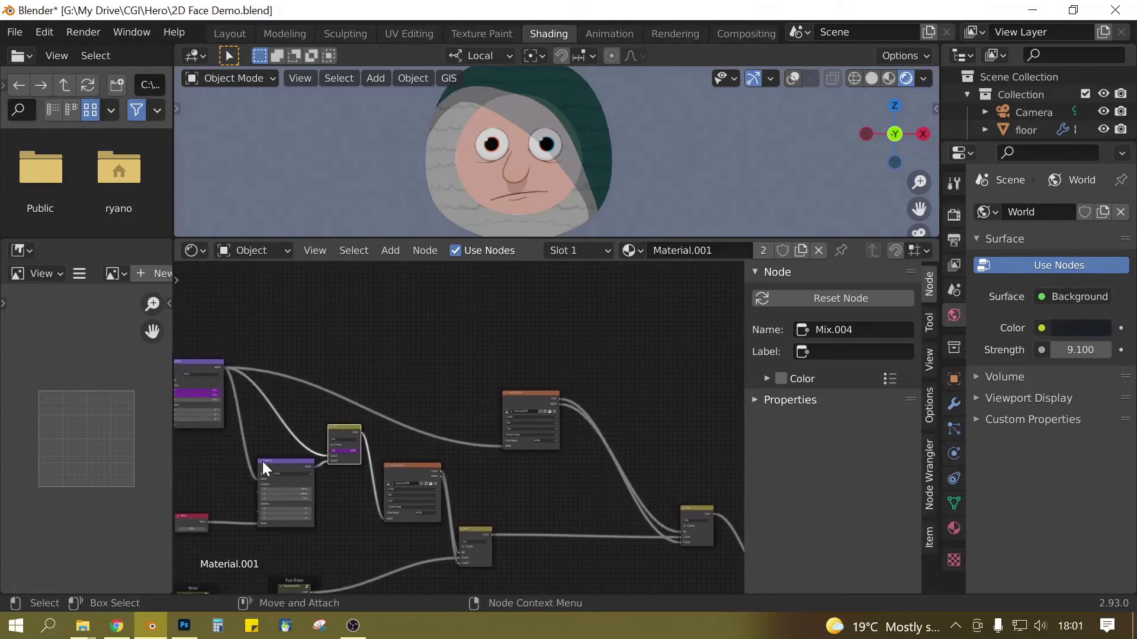
pyautogui.scroll(-1, 262, 461)
# Step: Duplicate the first pupil's second Mapping node with its Value and Mix nodes, placing the copies above the other pupil's image texture
pyautogui.click(349, 444)
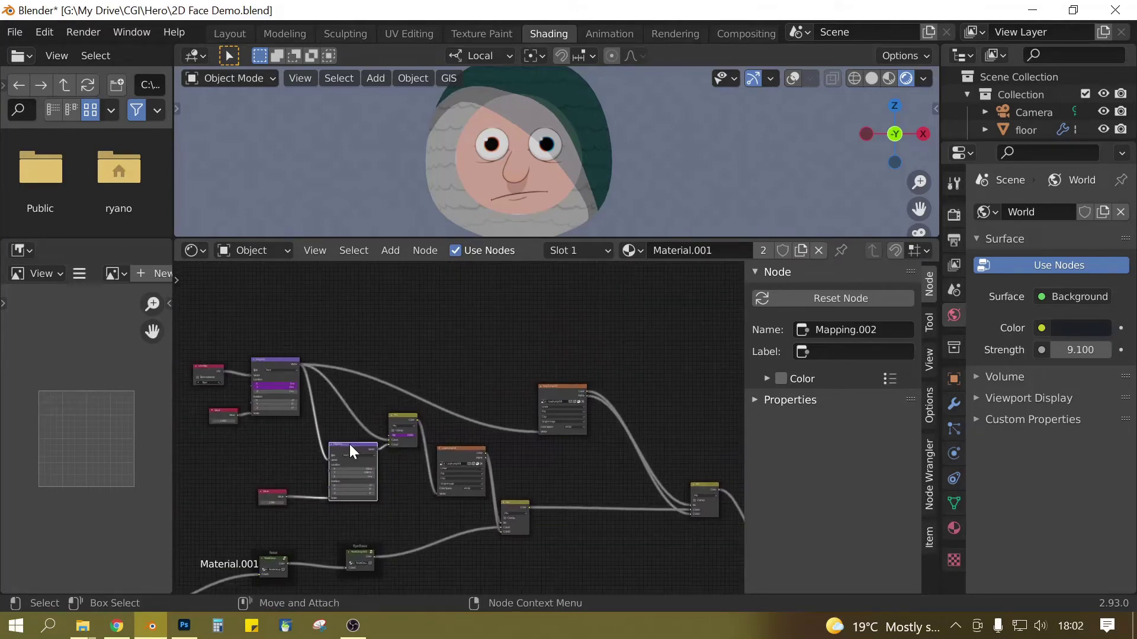
pyautogui.keyDown('shift'); pyautogui.click(275, 492); pyautogui.keyUp('shift')
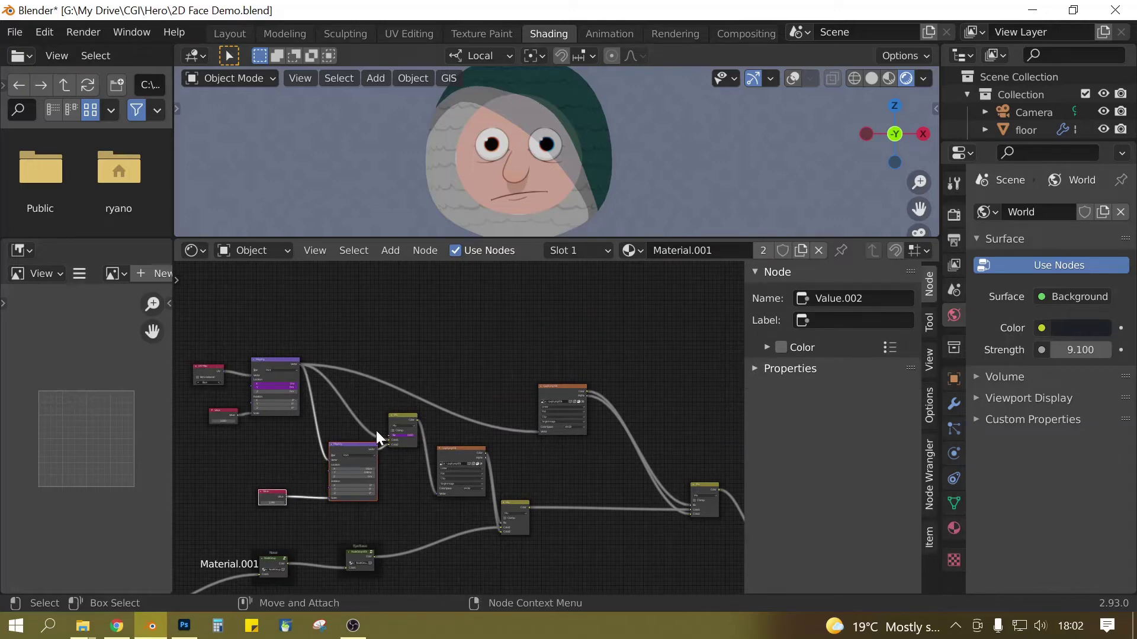
pyautogui.keyDown('ctrl'); pyautogui.scroll(-2, 399, 470); pyautogui.keyUp('ctrl')
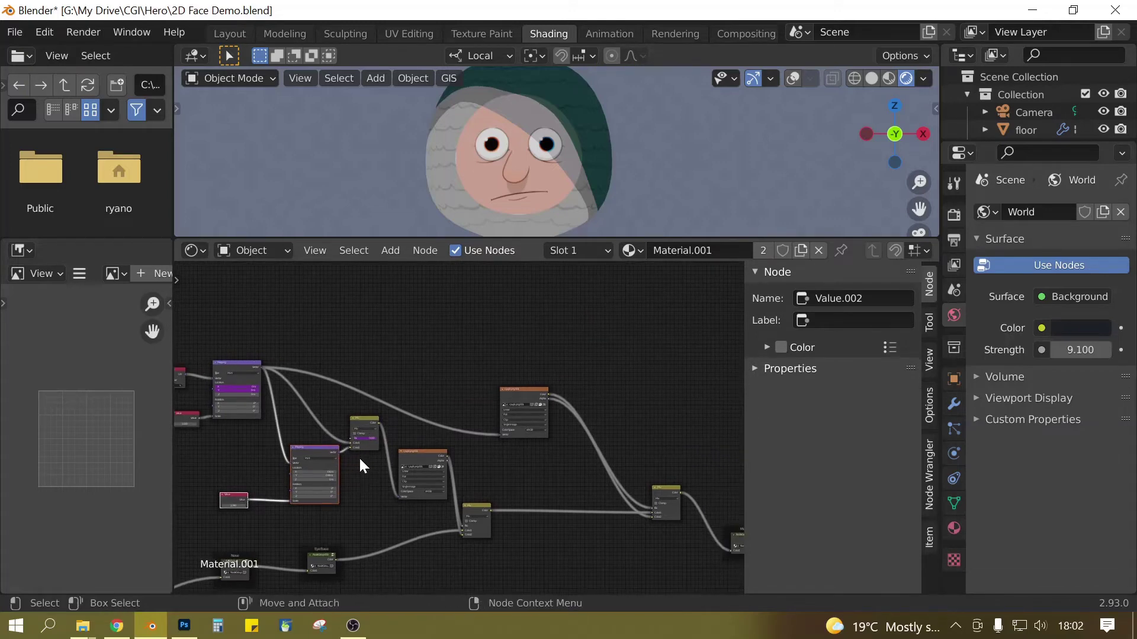
pyautogui.keyDown('shift'); pyautogui.click(364, 421); pyautogui.keyUp('shift')
pyautogui.keyDown('ctrl'); pyautogui.scroll(-1, 414, 435); pyautogui.keyUp('ctrl')
pyautogui.hotkey('shift', 'd')
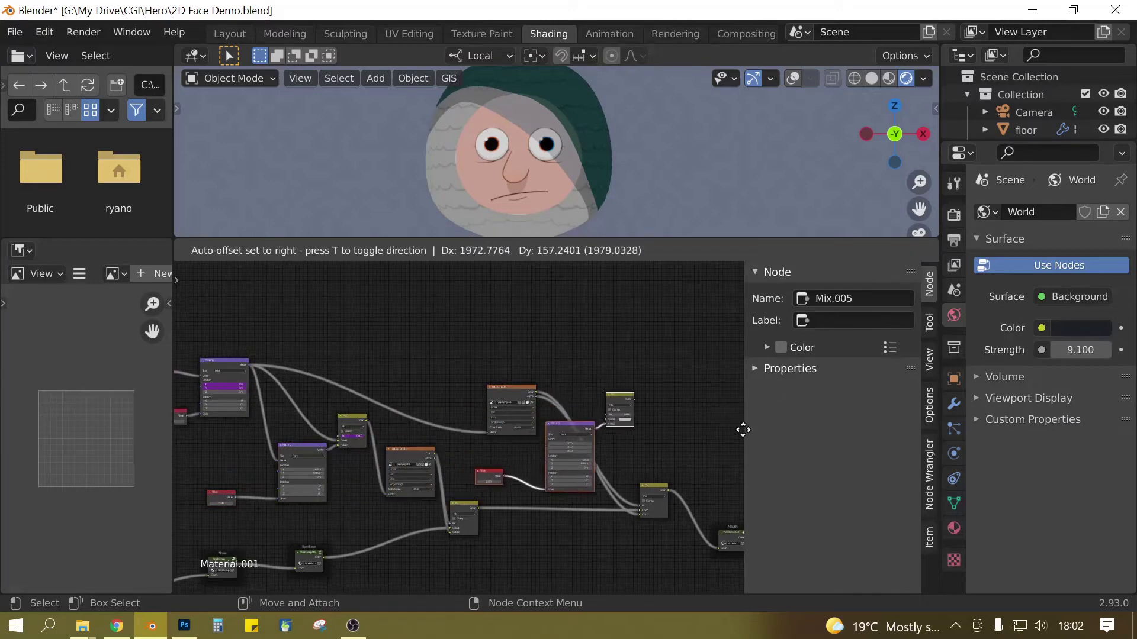
pyautogui.click(192, 315)
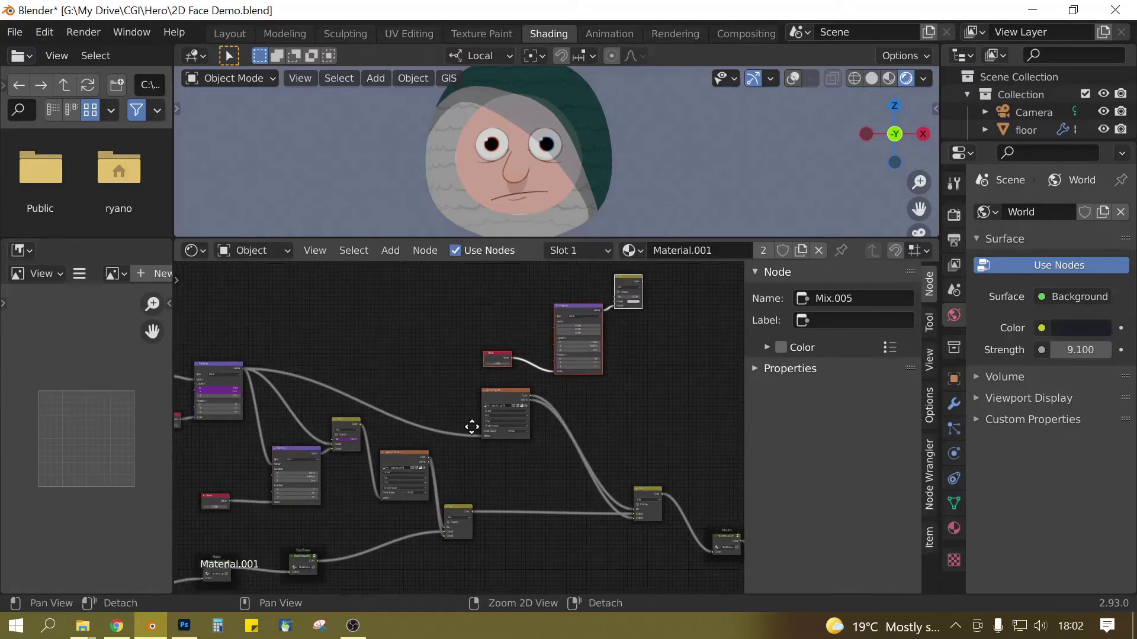
pyautogui.scroll(3, 469, 427)
pyautogui.keyDown('ctrl'); pyautogui.scroll(-1, 533, 414); pyautogui.keyUp('ctrl')
pyautogui.scroll(-1, 545, 331)
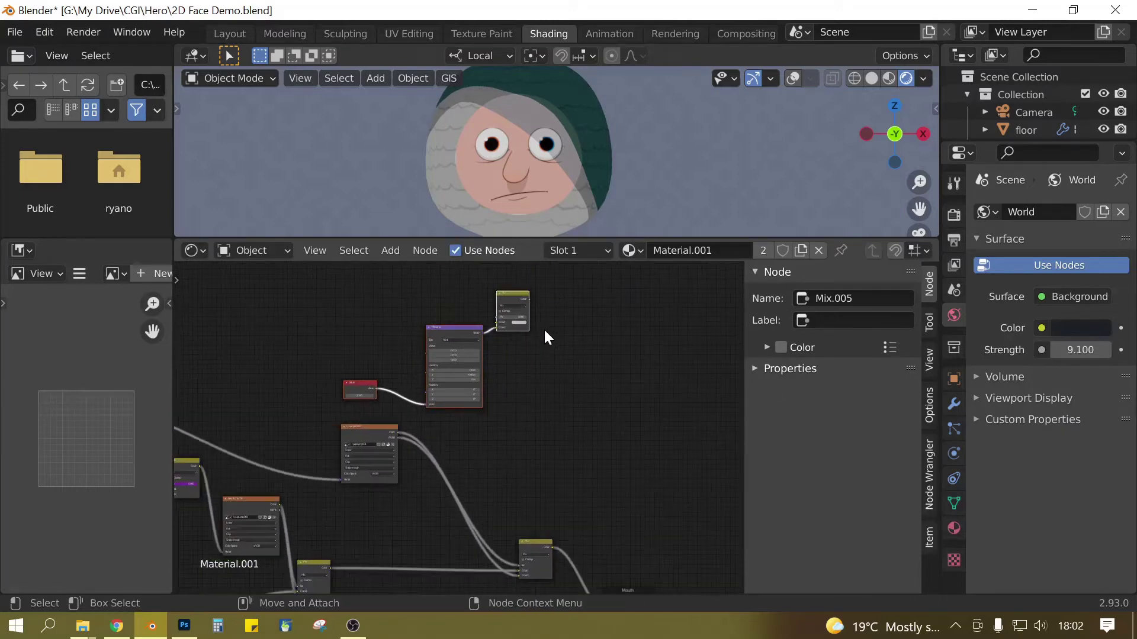
# Step: Reposition the duplicated Value, Mapping and Mix nodes ahead of the other pupil's image texture node
pyautogui.moveTo(512, 299); pyautogui.dragTo(564, 363)
pyautogui.moveTo(313, 304); pyautogui.dragTo(375, 379)
pyautogui.moveTo(374, 374); pyautogui.dragTo(540, 399, button='middle')
pyautogui.scroll(3, 540, 400)
pyautogui.moveTo(492, 429); pyautogui.dragTo(536, 404, button='middle')
pyautogui.scroll(1, 594, 396)
# Step: Place the duplicated Mix before the other pupil's image texture, connecting the driven Mapping's Vector to Color1 and the Mix's Color to the texture's Vector
pyautogui.moveTo(631, 307); pyautogui.dragTo(496, 422)
pyautogui.click(609, 303)
pyautogui.moveTo(194, 392); pyautogui.dragTo(474, 460)
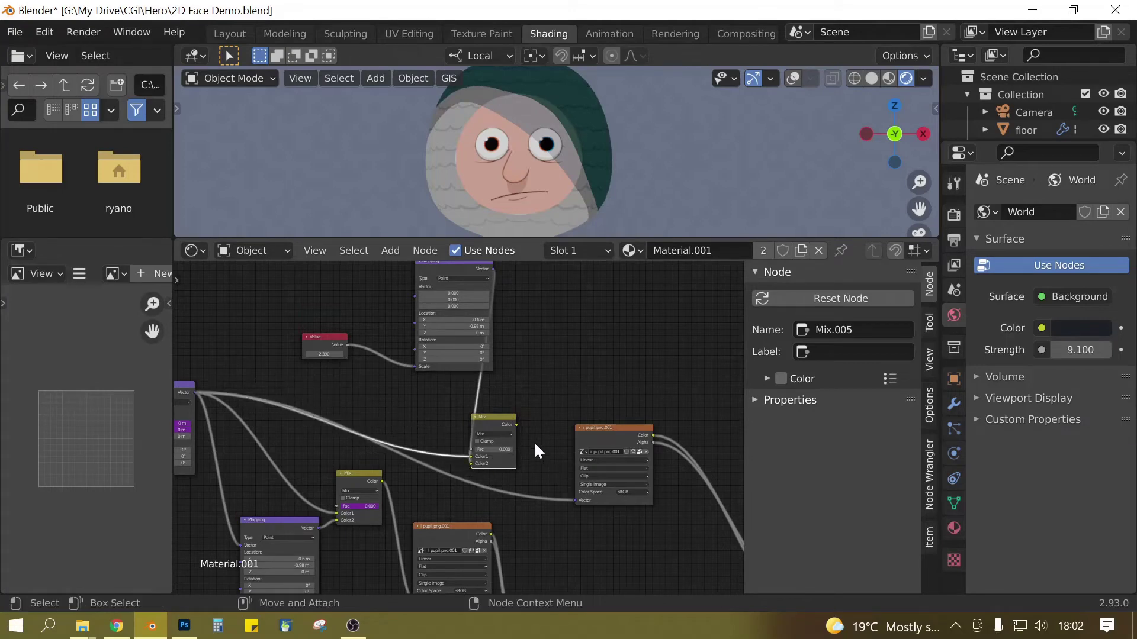
pyautogui.moveTo(516, 424); pyautogui.dragTo(578, 498)
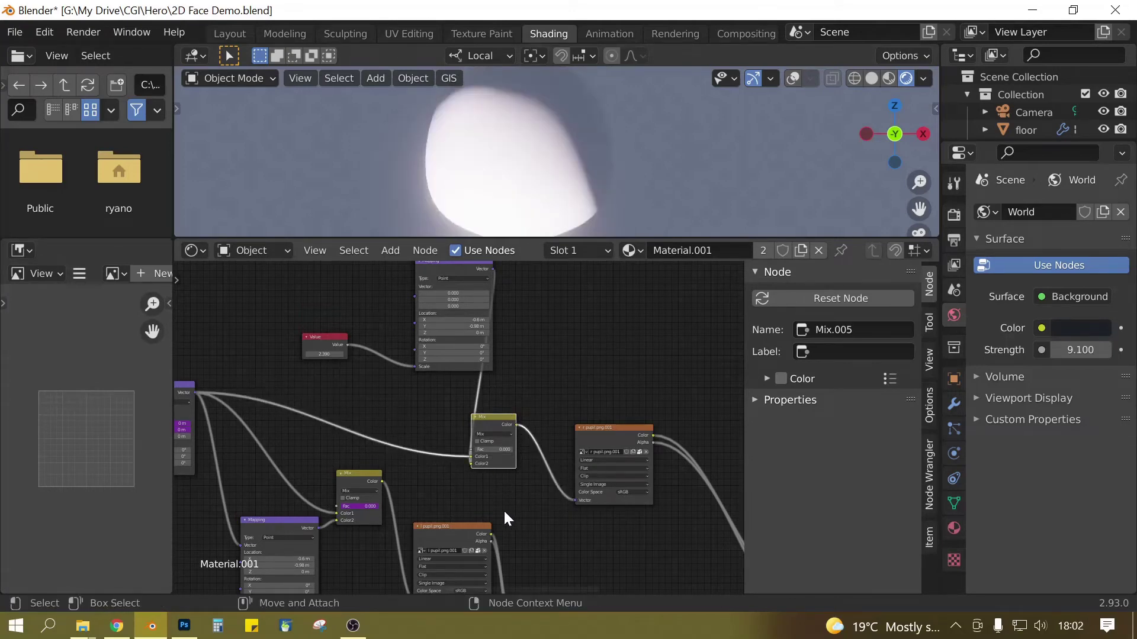
# Step: Move the duplicated Value and Mapping nodes together away from the new Mix node, above the driven Mapping's links
pyautogui.moveTo(503, 510); pyautogui.dragTo(576, 523, button='middle')
pyautogui.moveTo(368, 277); pyautogui.dragTo(519, 390)
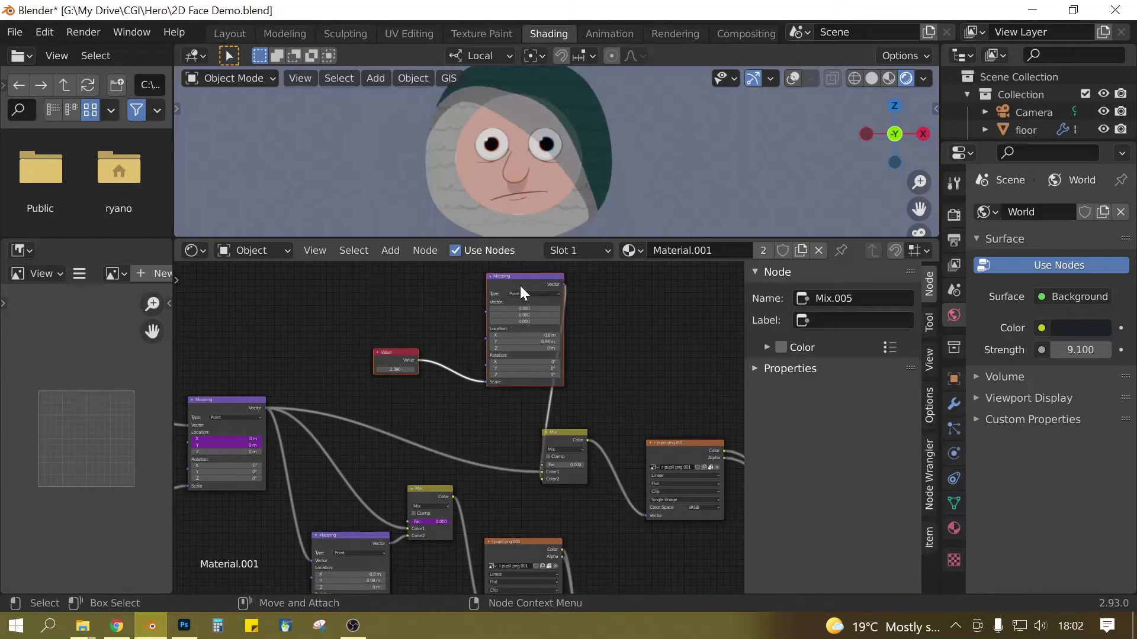
pyautogui.moveTo(520, 286); pyautogui.dragTo(428, 301)
pyautogui.scroll(1, 456, 412)
pyautogui.moveTo(457, 412); pyautogui.dragTo(446, 436, button='middle')
pyautogui.scroll(-1, 461, 440)
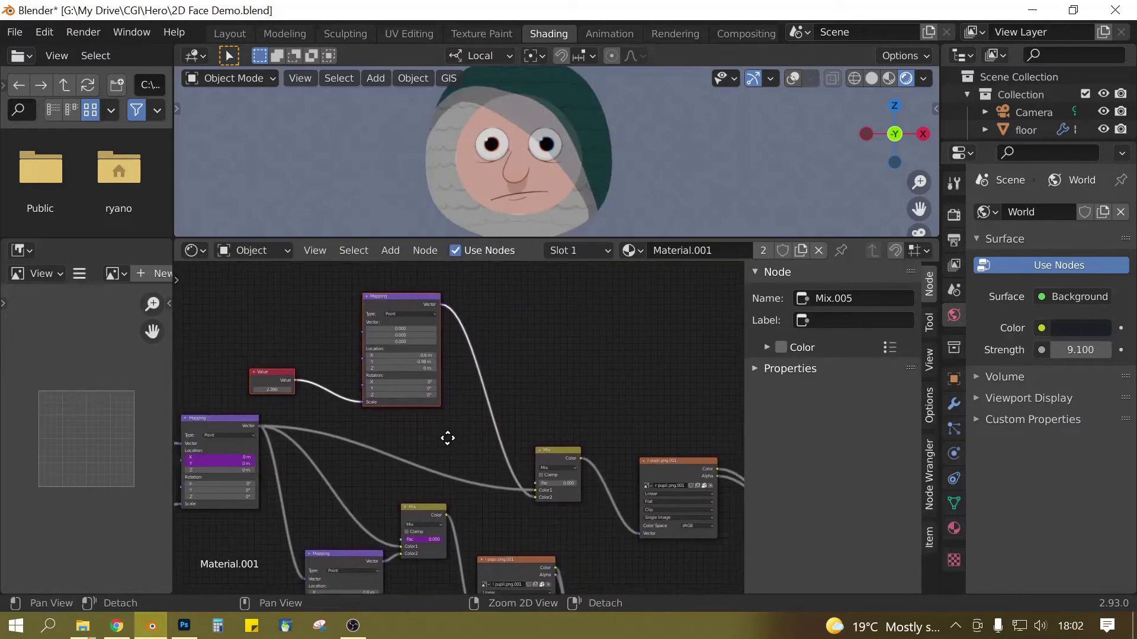
pyautogui.scroll(-1, 447, 436)
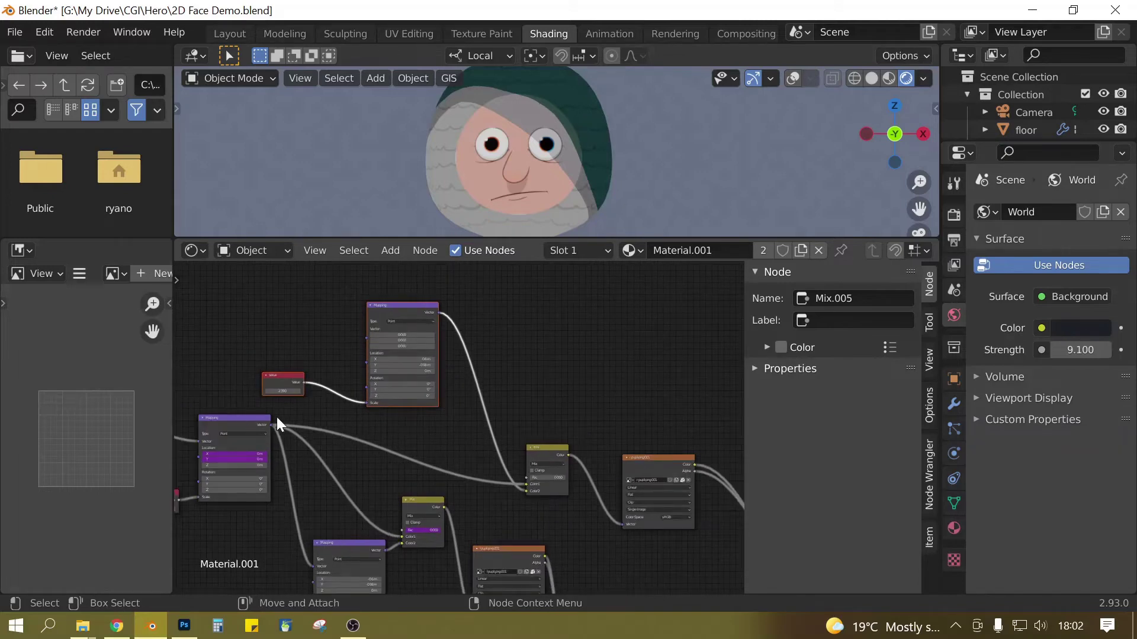
# Step: Connect the driven Mapping node's Vector output to the Vector input of the duplicated Mapping node
pyautogui.click(270, 424)
pyautogui.moveTo(271, 424); pyautogui.dragTo(332, 401)
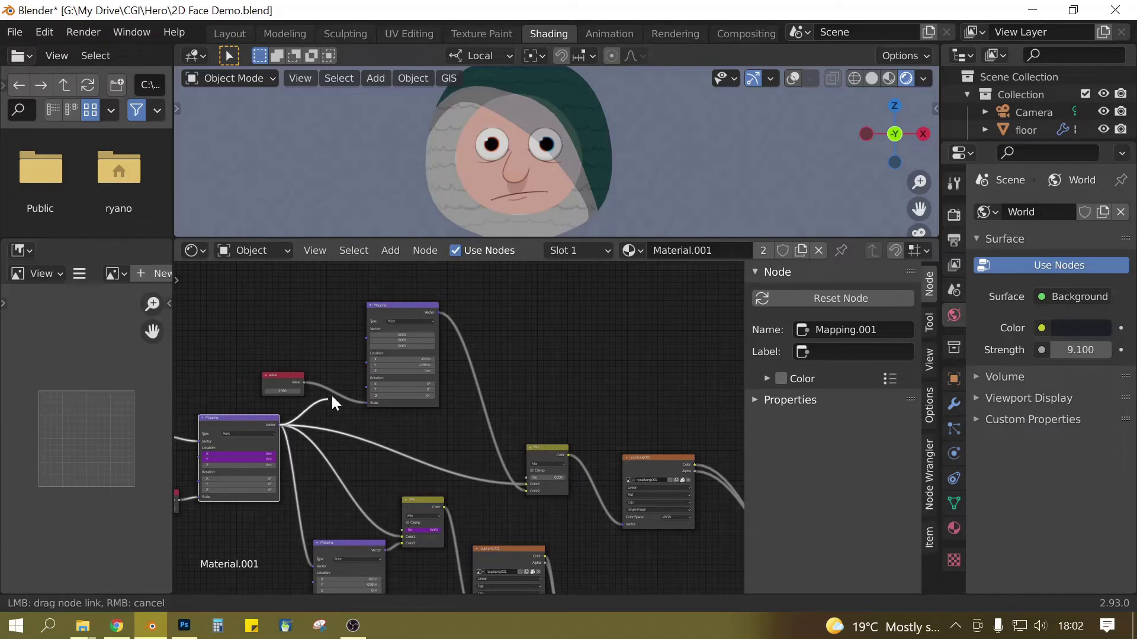
pyautogui.moveTo(360, 354); pyautogui.dragTo(365, 339)
pyautogui.moveTo(457, 421); pyautogui.dragTo(361, 446, button='middle')
pyautogui.scroll(1, 357, 448)
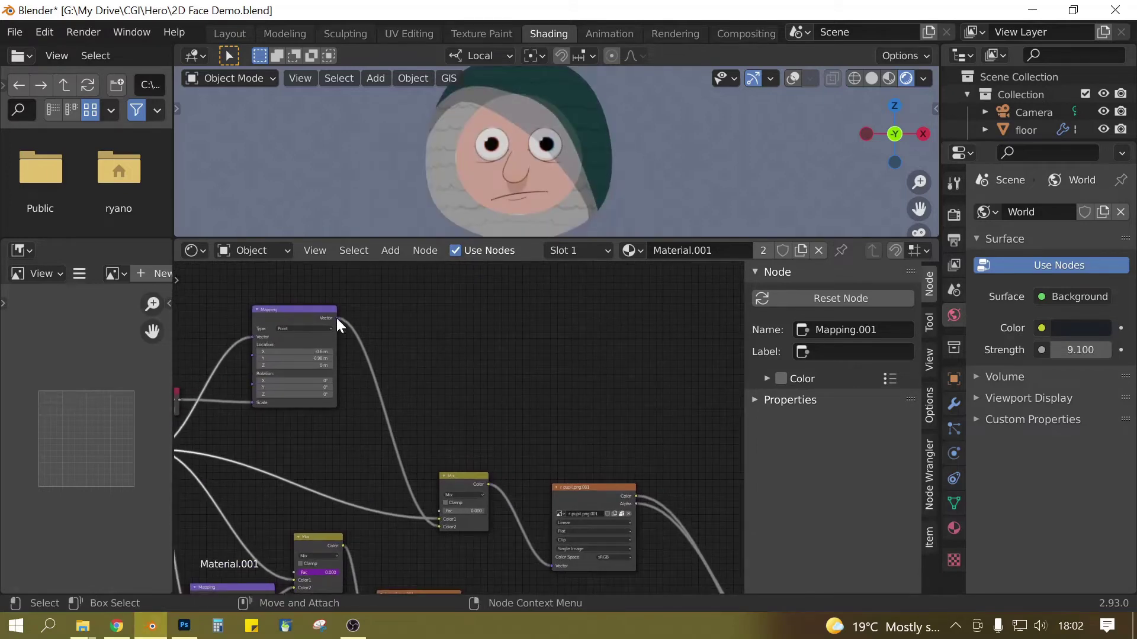
# Step: Set the factor of the Mix node feeding the r pupil image texture to 1.000
pyautogui.moveTo(405, 368); pyautogui.dragTo(469, 383, button='middle')
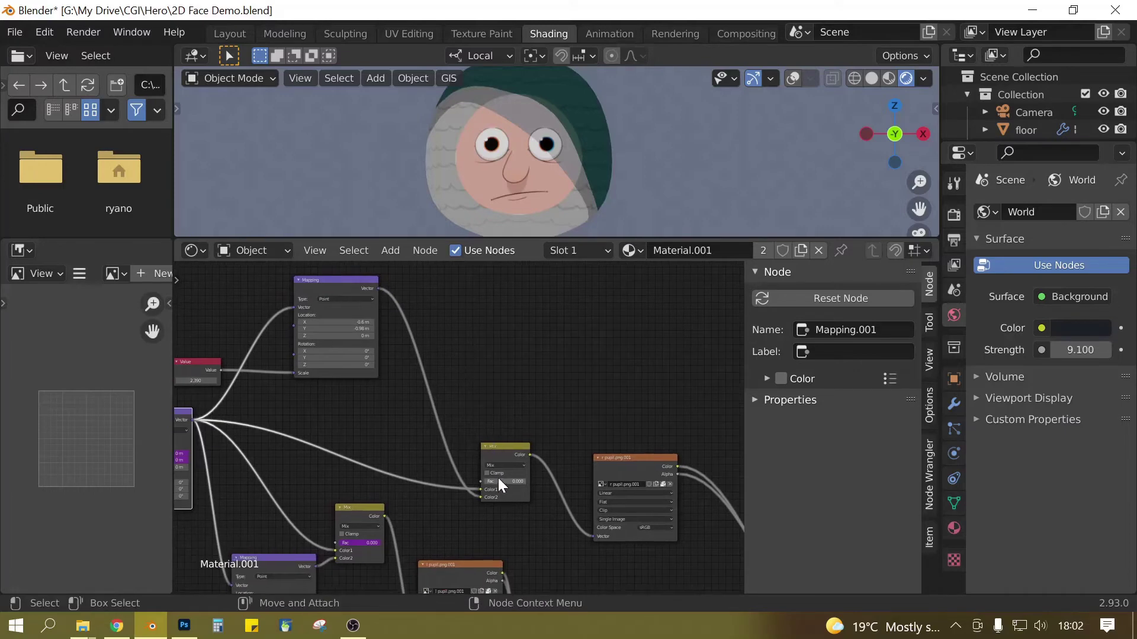
pyautogui.moveTo(498, 482); pyautogui.dragTo(516, 482)
pyautogui.keyDown('alt'); pyautogui.moveTo(401, 409); pyautogui.dragTo(457, 554, button='middle'); pyautogui.keyUp('alt')
pyautogui.scroll(4, 511, 431)
pyautogui.scroll(1, 463, 447)
pyautogui.scroll(1, 457, 554)
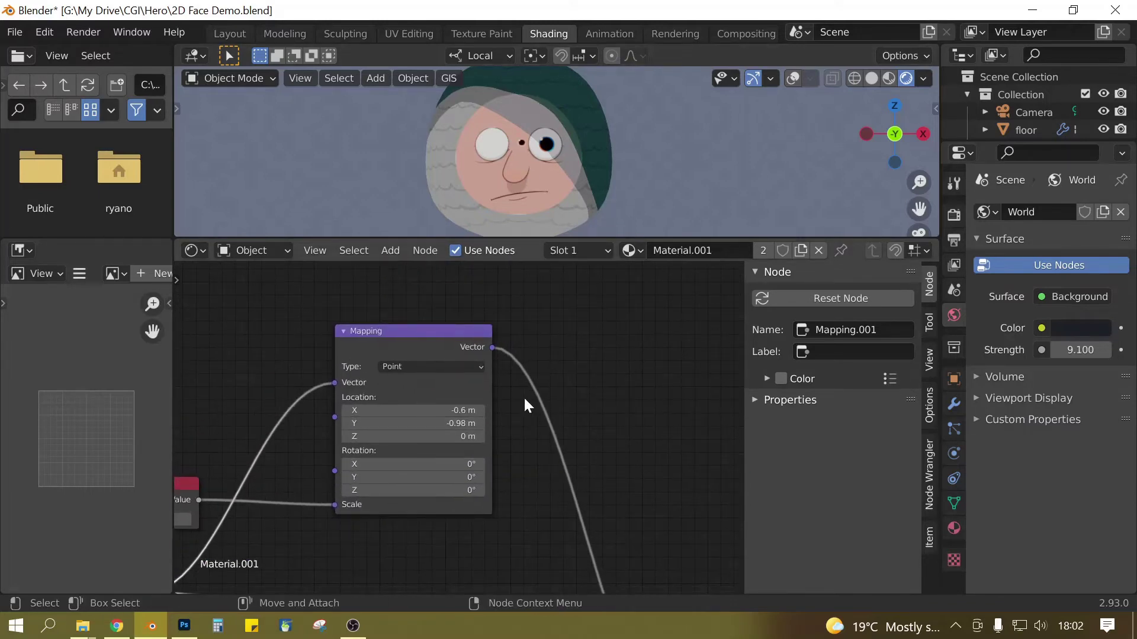
pyautogui.scroll(1, 525, 403)
pyautogui.scroll(-3, 526, 417)
pyautogui.moveTo(515, 510); pyautogui.dragTo(489, 367, button='middle')
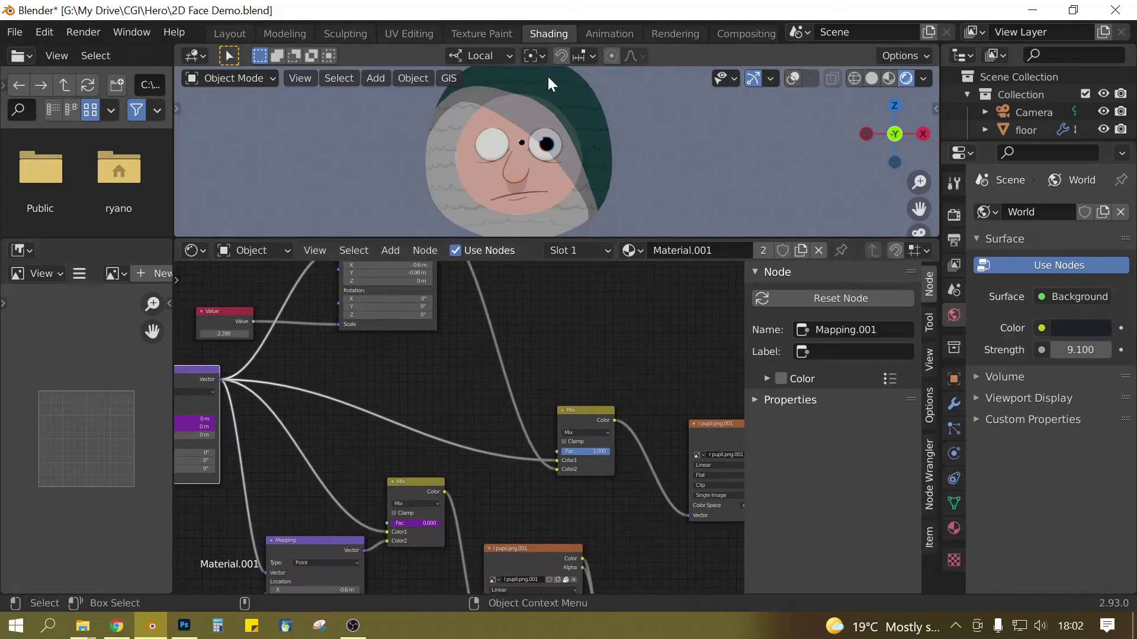
# Step: In the Layout workspace, pose the Pupil size demo bone up to local Y 0.2 m and return to Shading with the head mesh selected
pyautogui.click(239, 35)
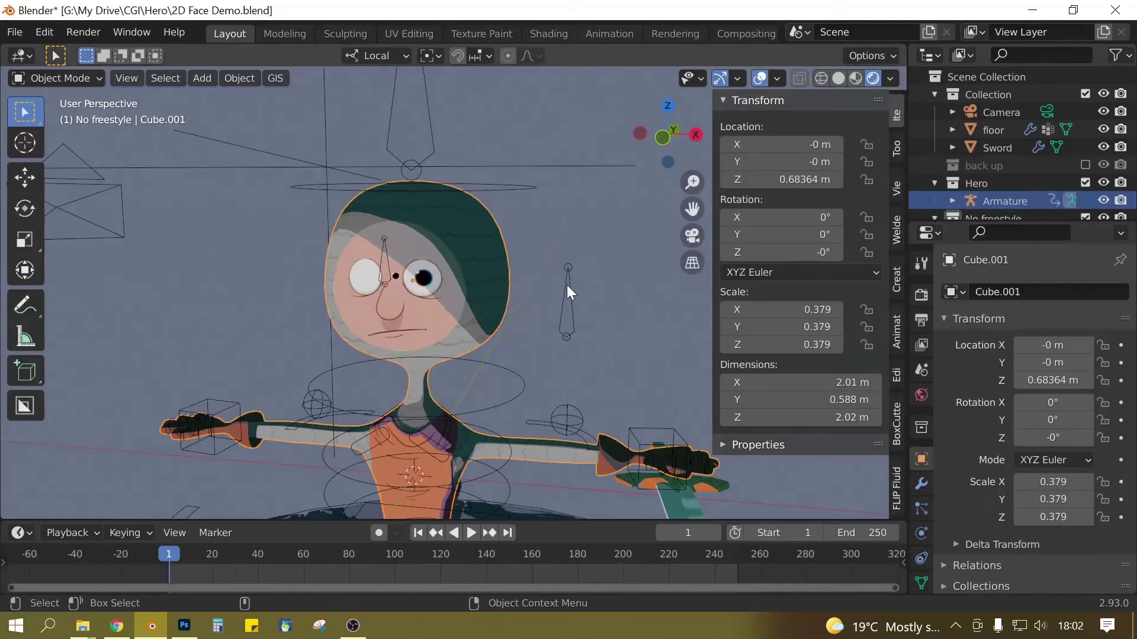
pyautogui.click(566, 286)
pyautogui.hotkey('ctrl', 'Tab')
pyautogui.moveTo(567, 261); pyautogui.dragTo(556, 98)
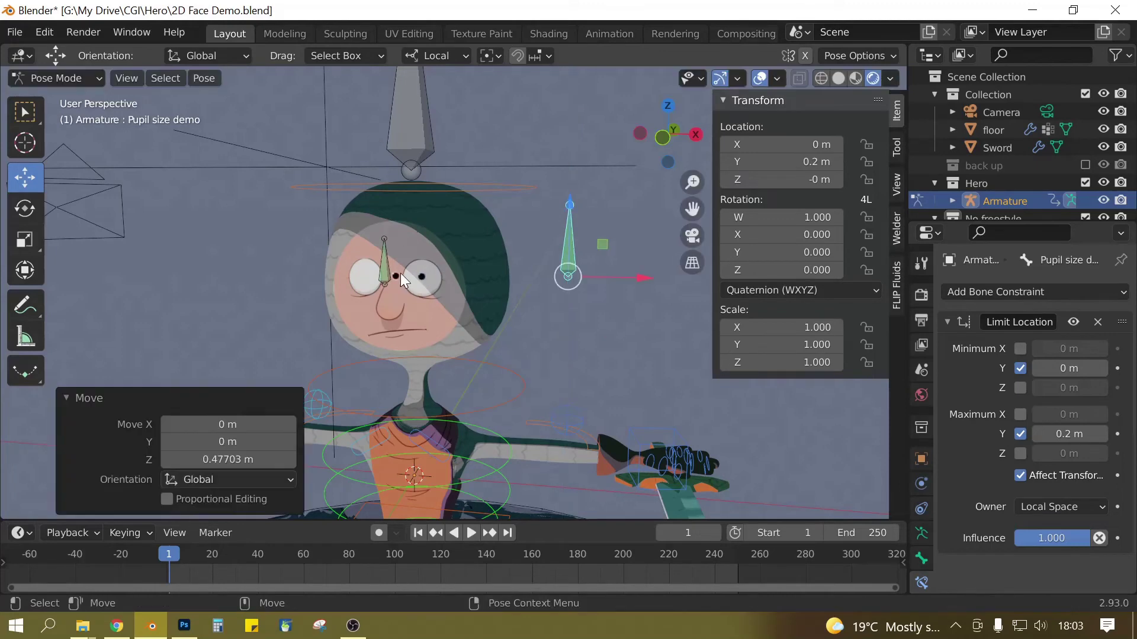
pyautogui.hotkey('ctrl', 'Tab')
pyautogui.click(492, 221)
pyautogui.click(548, 33)
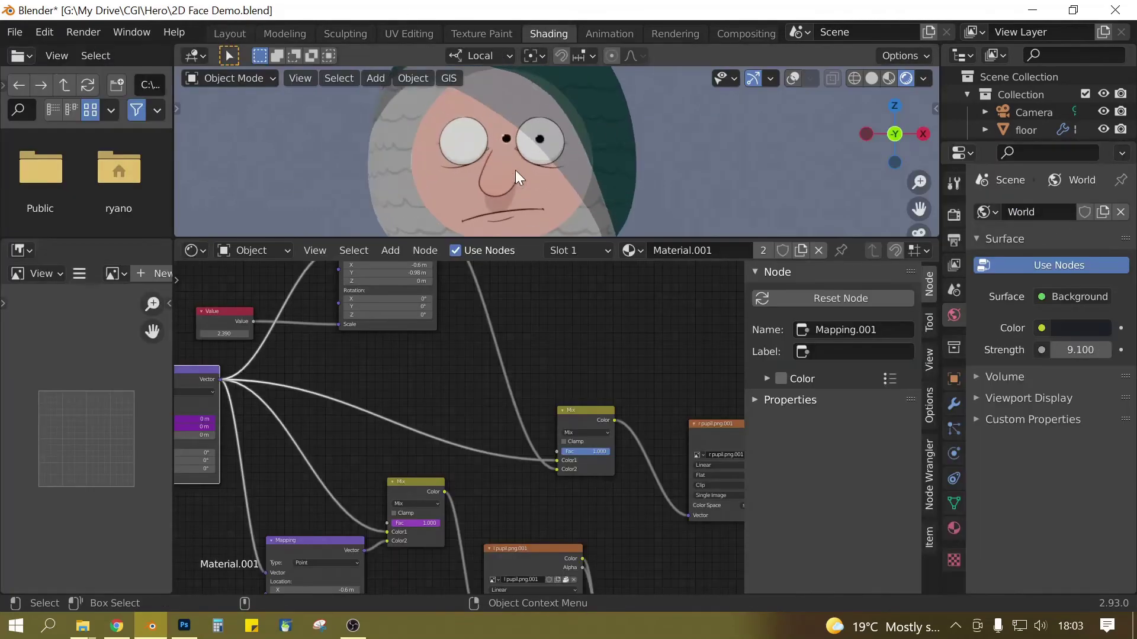
# Step: Set the duplicated Mapping node's X location to -0.3 m to bring the small pupil into its eye
pyautogui.moveTo(417, 349); pyautogui.dragTo(488, 487, button='middle')
pyautogui.scroll(3, 484, 491)
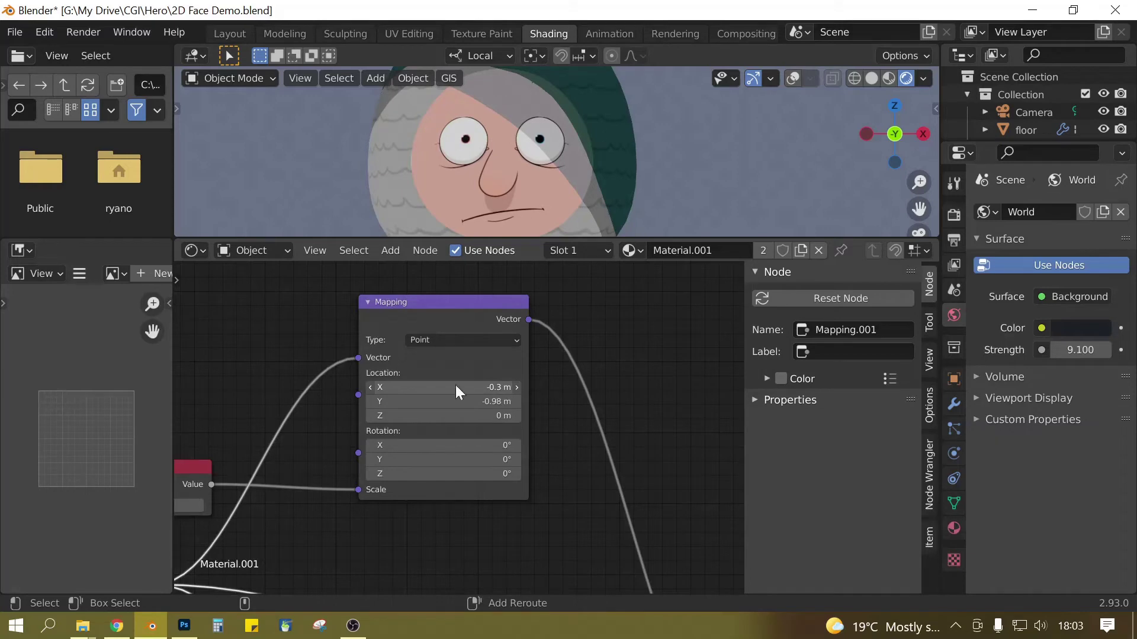
pyautogui.scroll(-1, 456, 385)
# Step: Add a driver to the factor of the Mix node feeding the r pupil image texture
pyautogui.moveTo(573, 491); pyautogui.dragTo(492, 352, button='middle')
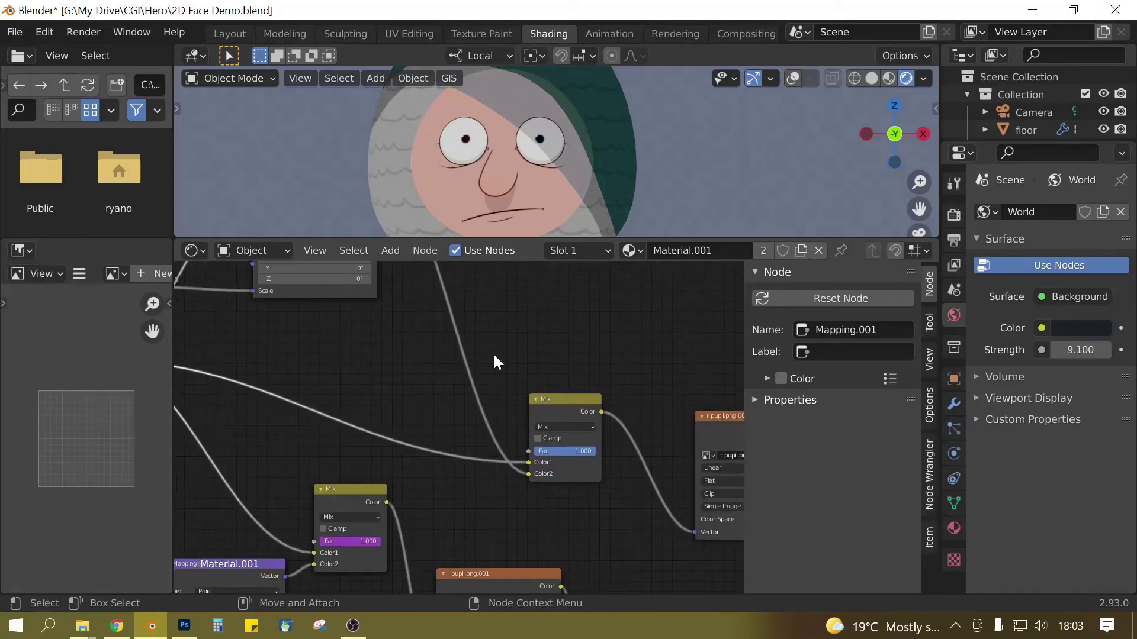
pyautogui.rightClick(563, 450)
pyautogui.click(507, 410)
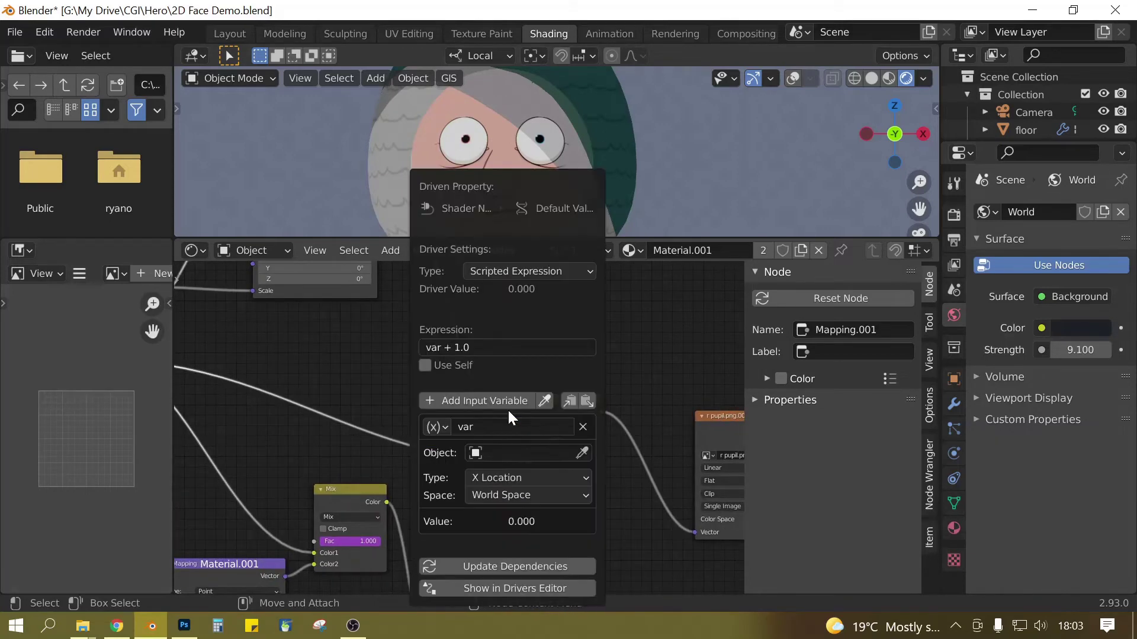
# Step: Split the Layout workspace's 3D viewport, change the new area to a Drivers editor, widen it and show its driver settings
pyautogui.click(227, 33)
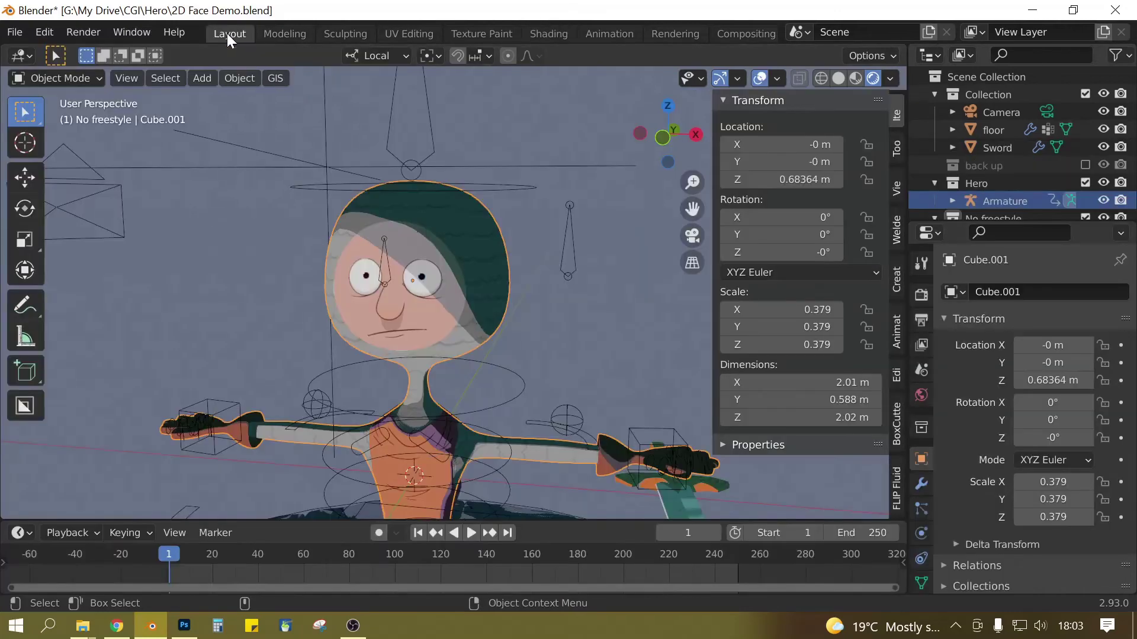
pyautogui.moveTo(4, 54); pyautogui.dragTo(250, 70)
pyautogui.click(70, 81)
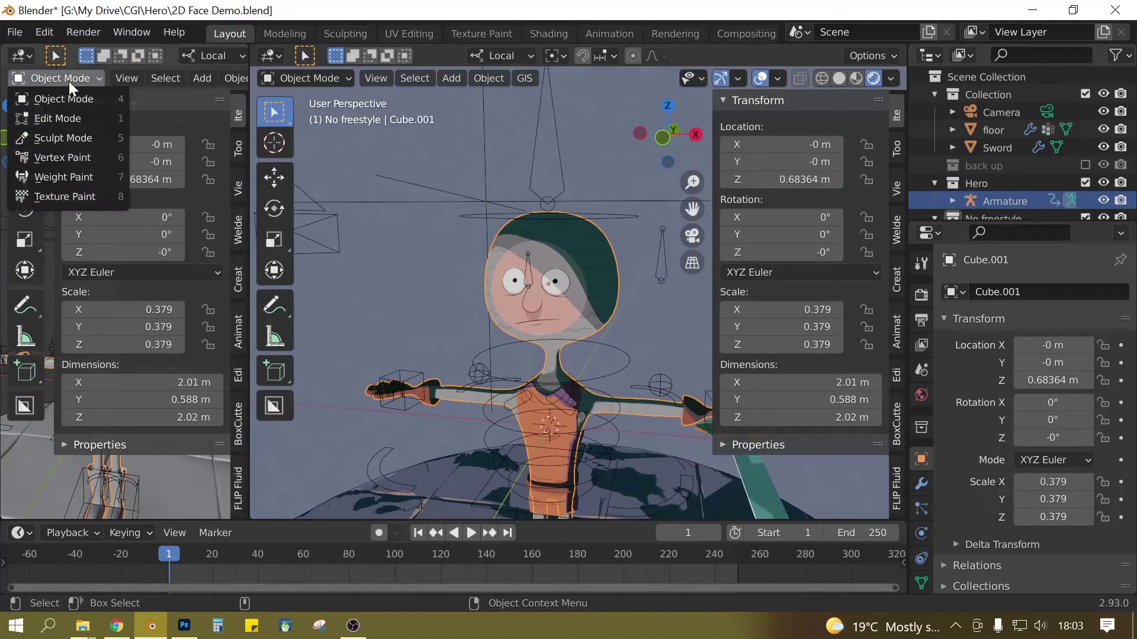
pyautogui.click(34, 55)
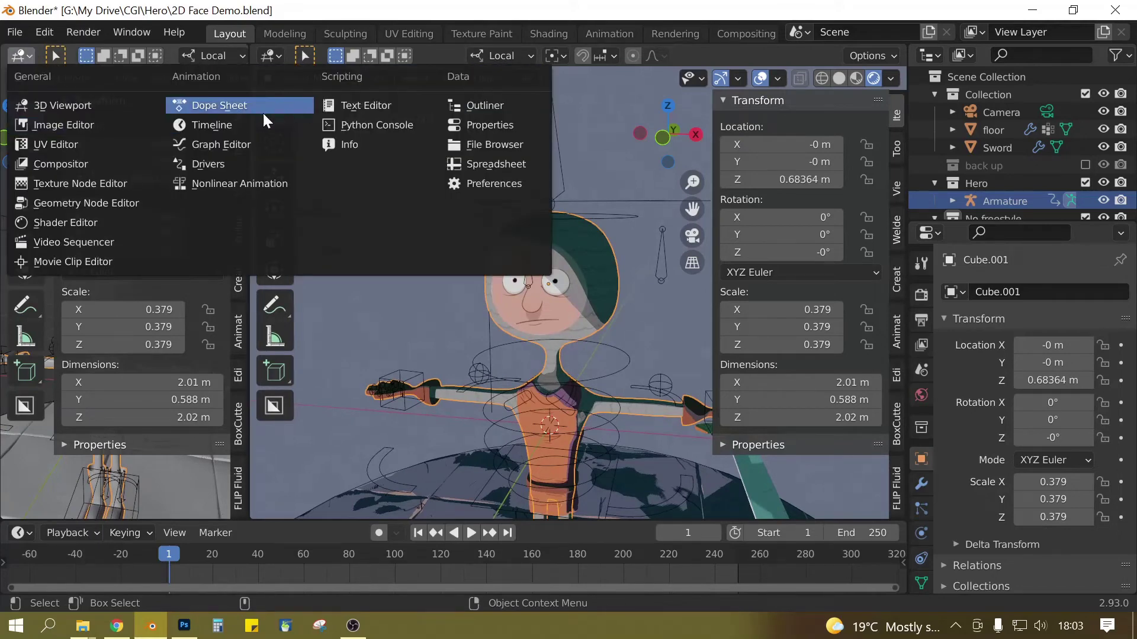
pyautogui.click(228, 160)
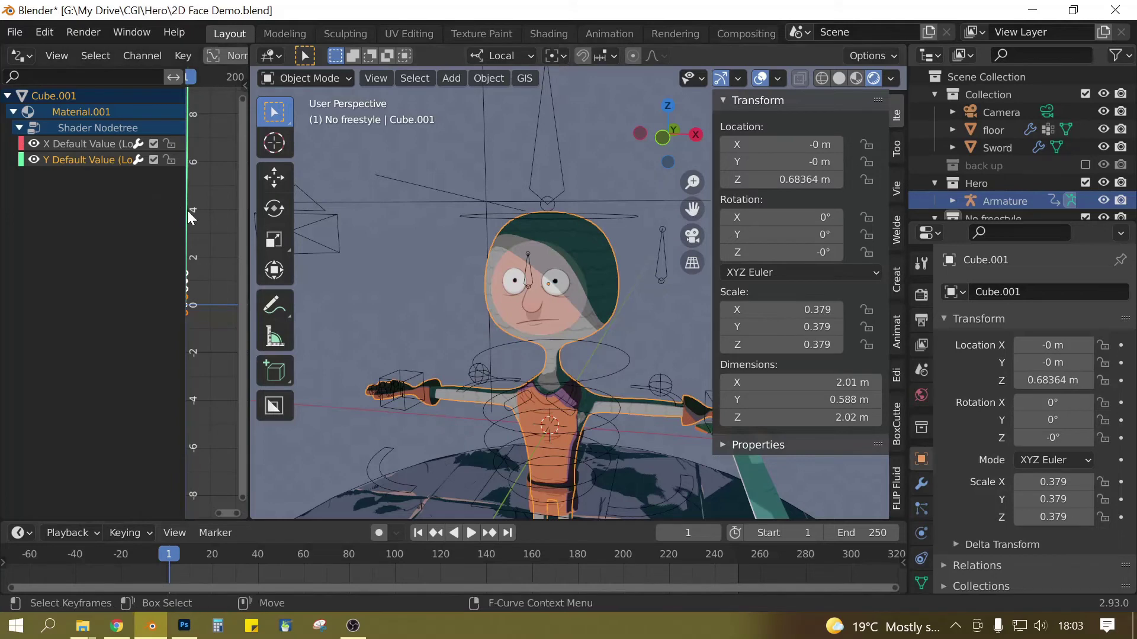
pyautogui.moveTo(249, 86); pyautogui.dragTo(427, 86)
pyautogui.press('n')
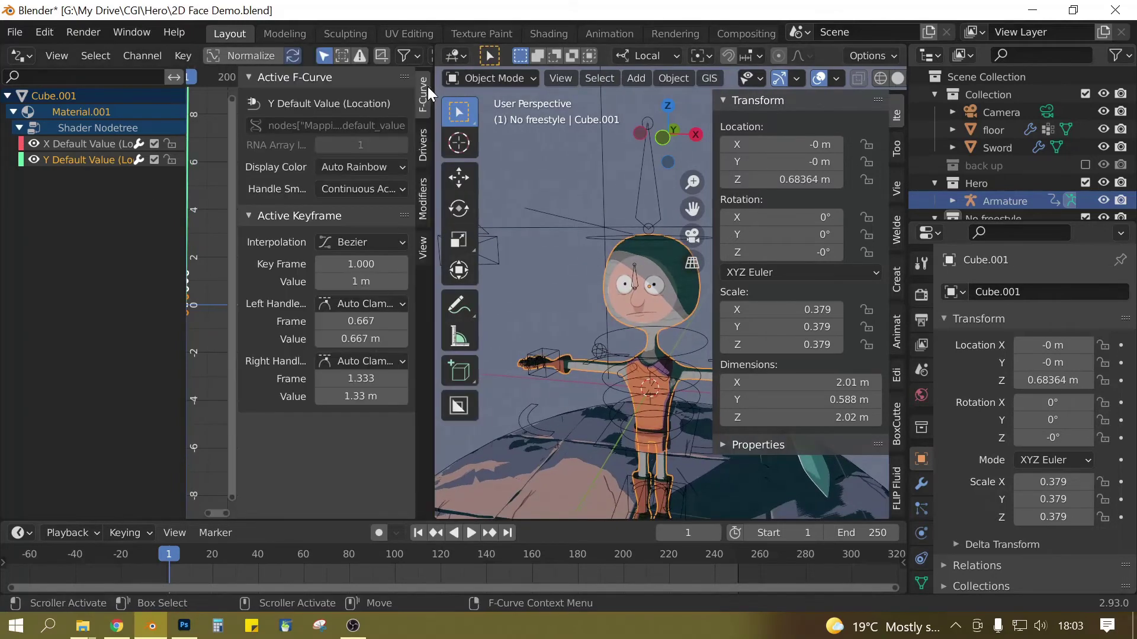
pyautogui.click(423, 145)
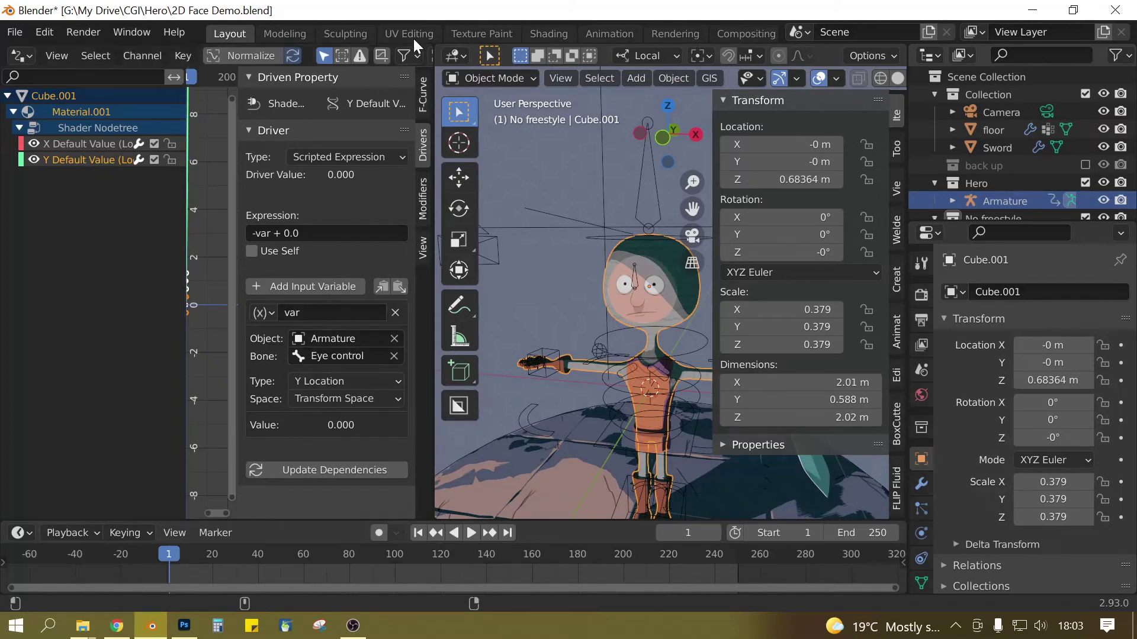
# Step: Select the duplicated Mix node, open its factor driver in the Drivers editor and set the variable's object to Armature
pyautogui.click(544, 33)
pyautogui.click(558, 403)
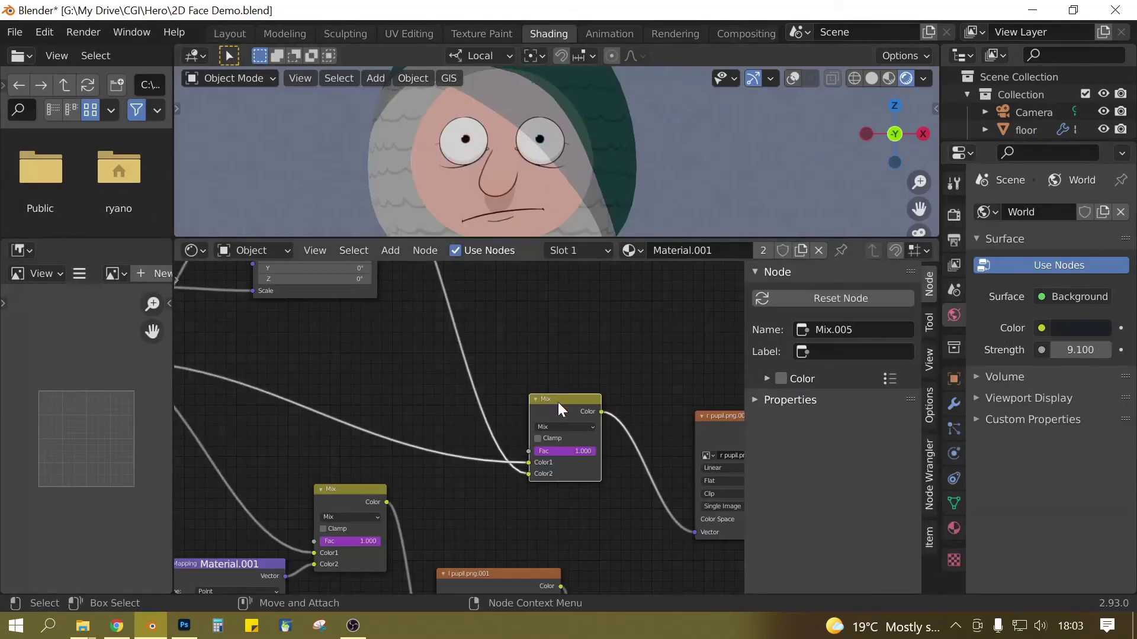
pyautogui.click(229, 33)
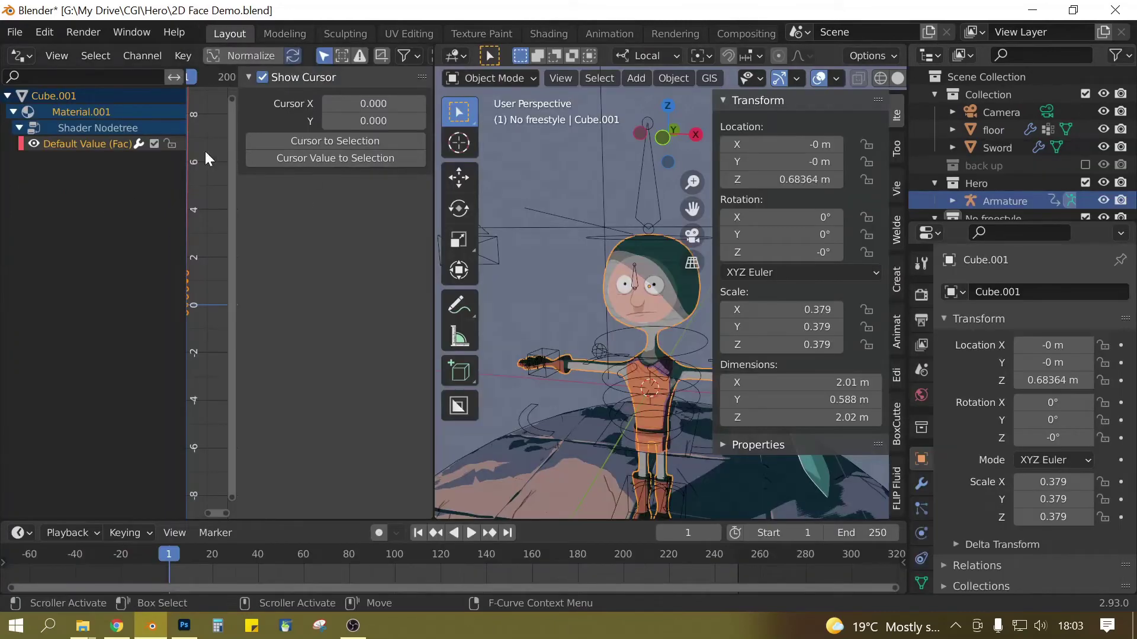
pyautogui.click(95, 146)
pyautogui.click(338, 361)
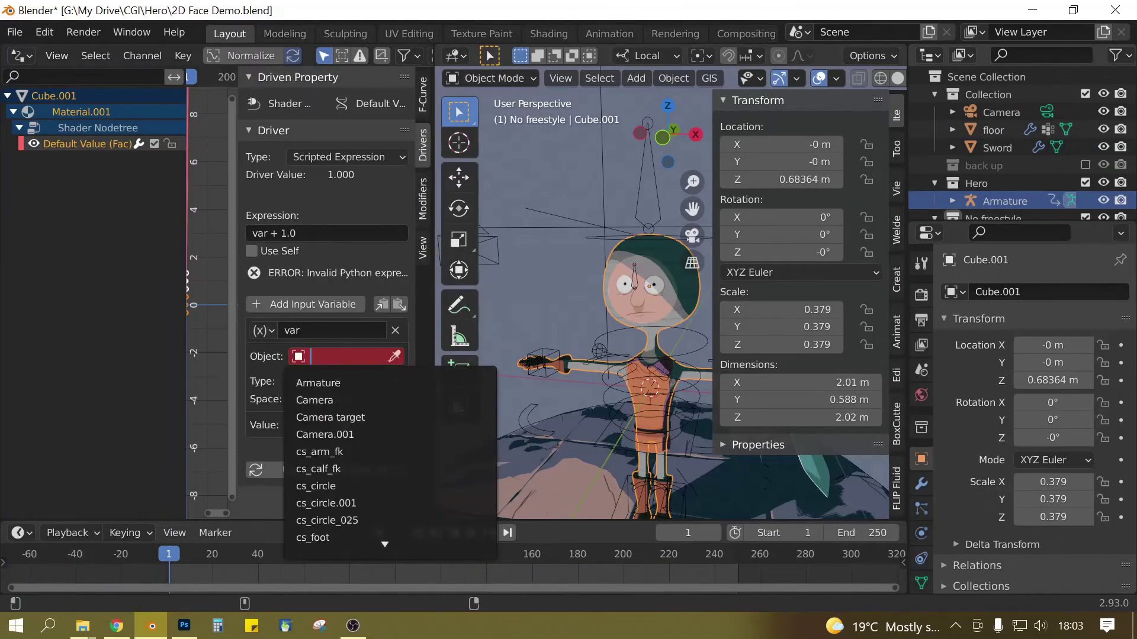
pyautogui.click(335, 381)
# Step: Set the driver variable to the Pupil size demo bone, using Y Location in Transform Space
pyautogui.click(331, 357)
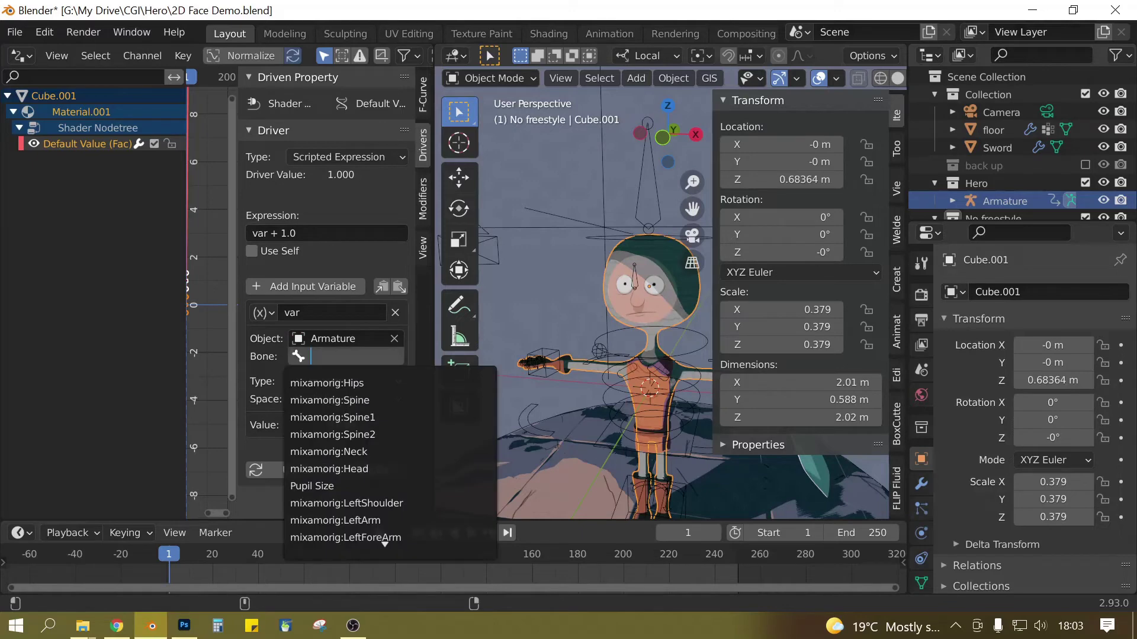
pyautogui.scroll(-5, 356, 462)
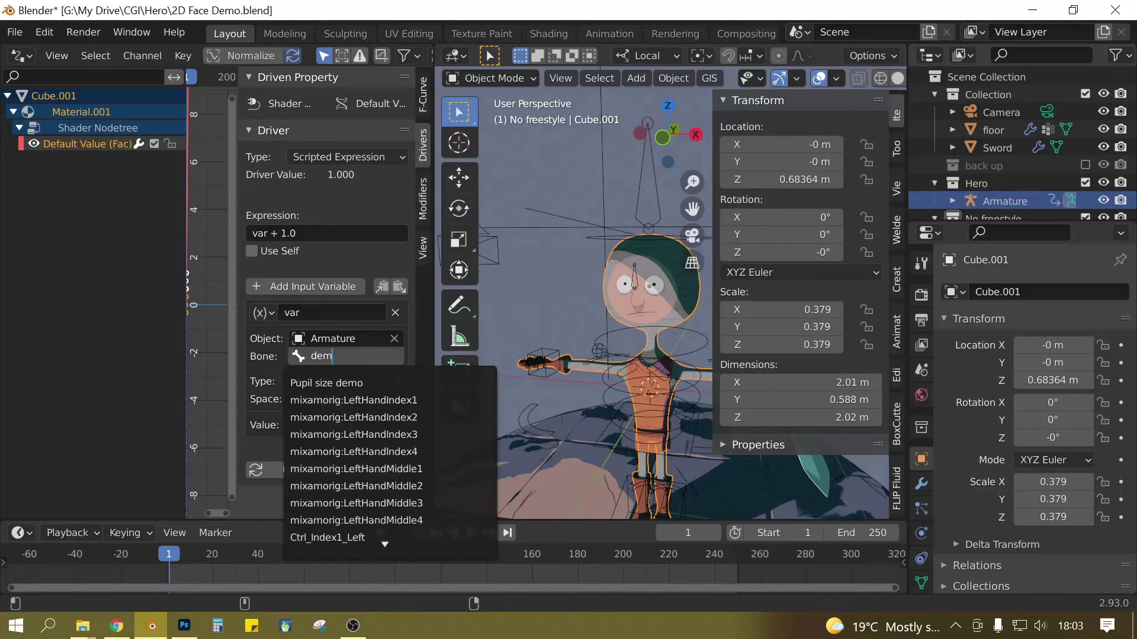
pyautogui.write('pupil')
pyautogui.click(348, 381)
pyautogui.click(350, 382)
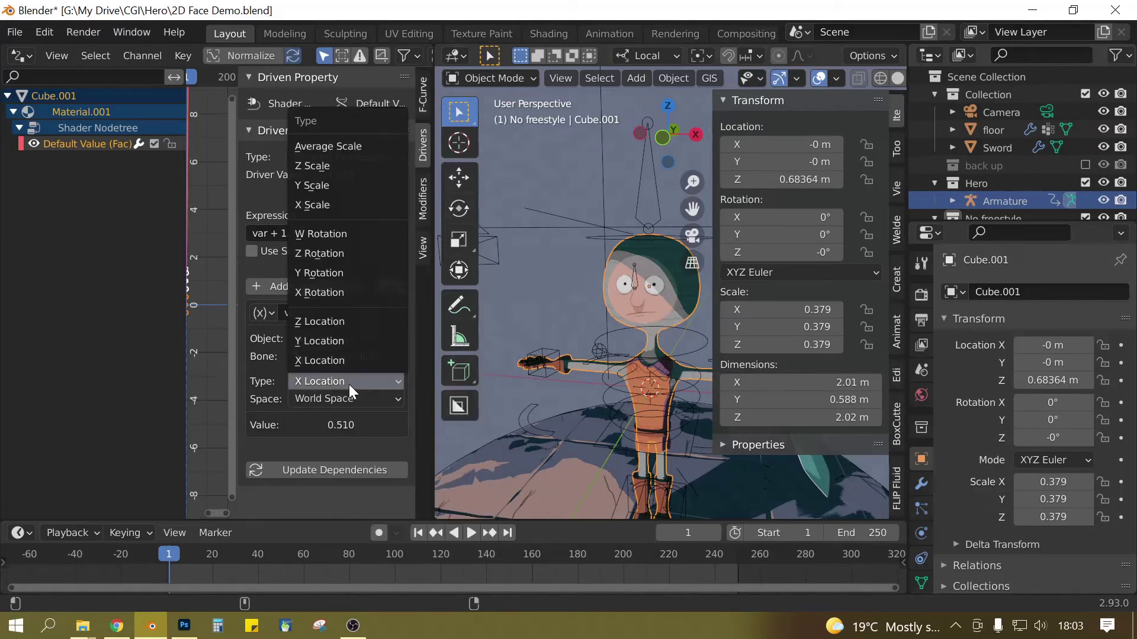
pyautogui.click(341, 342)
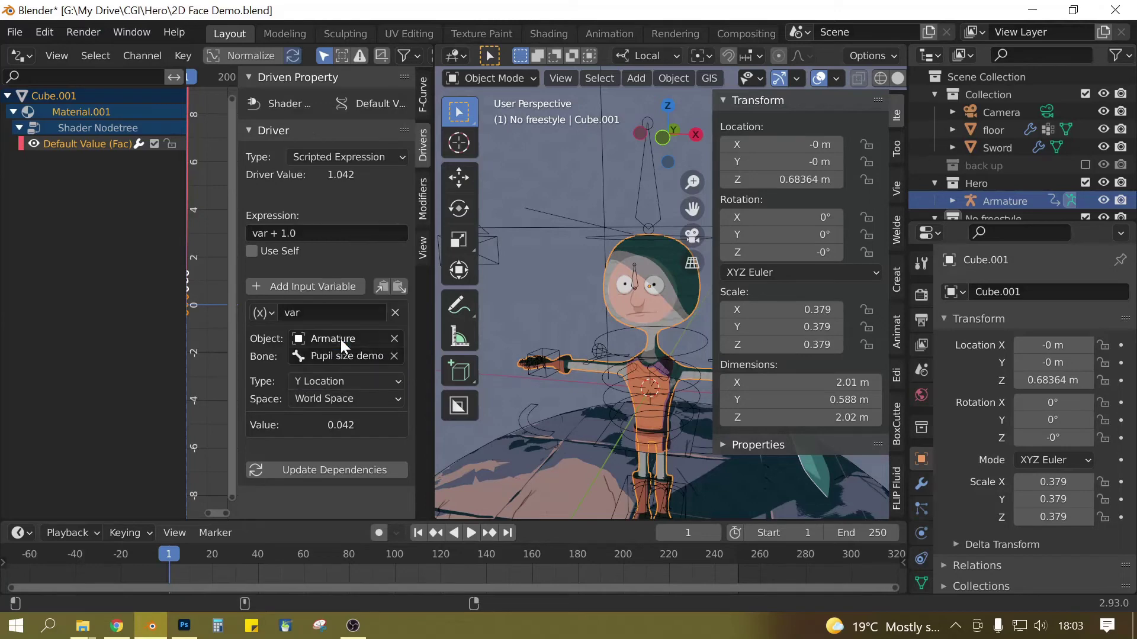
pyautogui.click(349, 398)
pyautogui.click(357, 440)
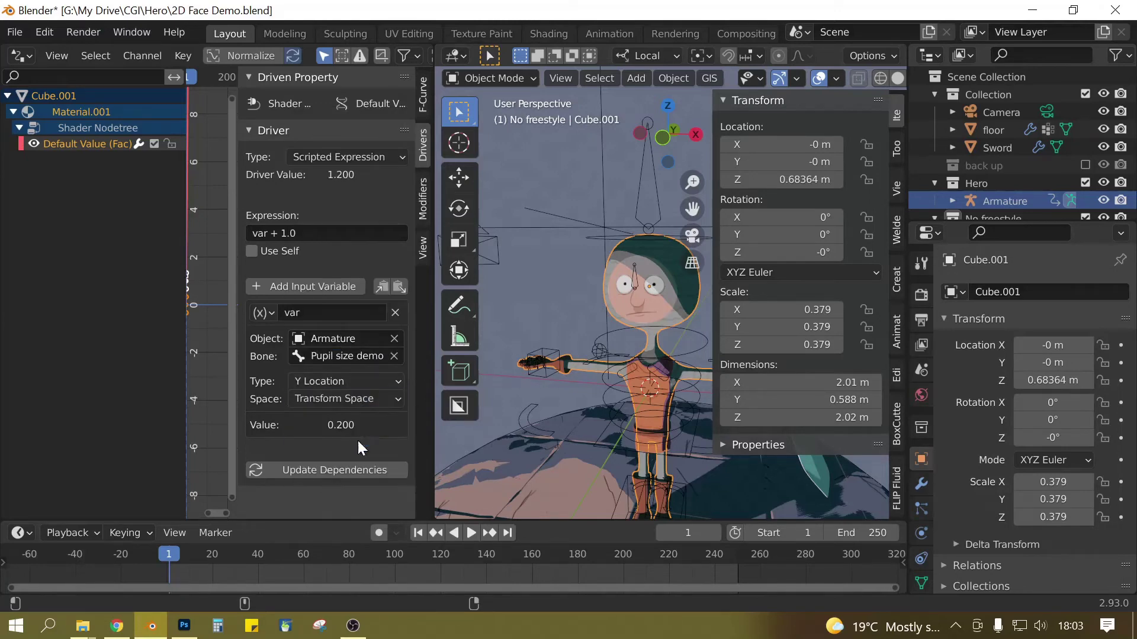
# Step: Test the driver by moving the Pupil size demo bone along Z in Pose Mode, and reselect the head mesh in Object Mode
pyautogui.moveTo(624, 345); pyautogui.dragTo(563, 350, button='middle')
pyautogui.scroll(3, 570, 346)
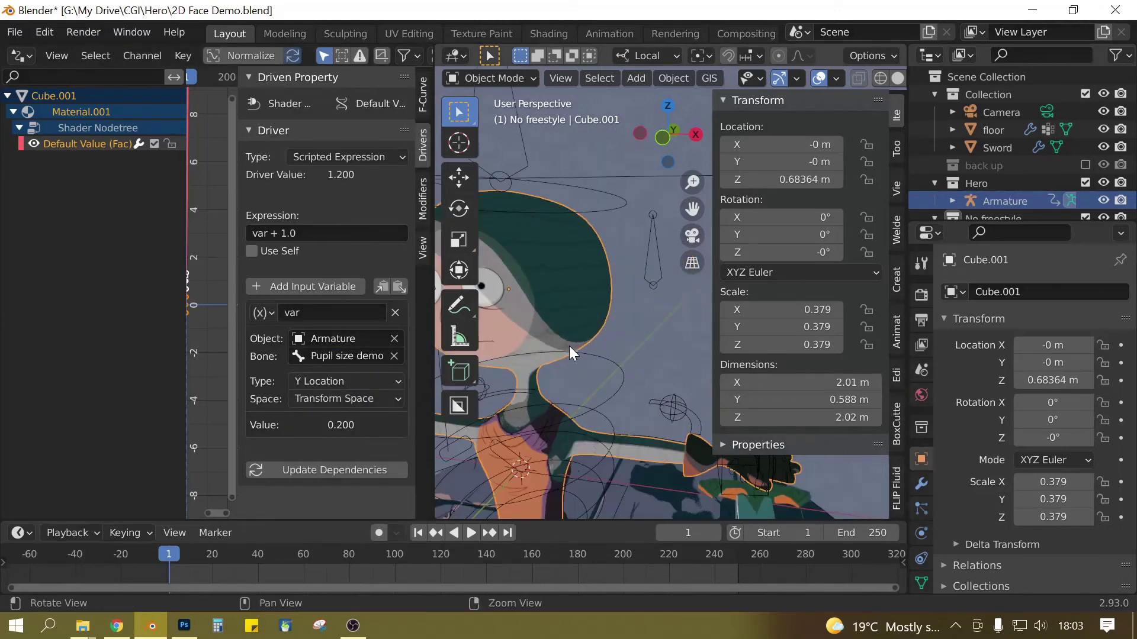
pyautogui.scroll(-3, 584, 353)
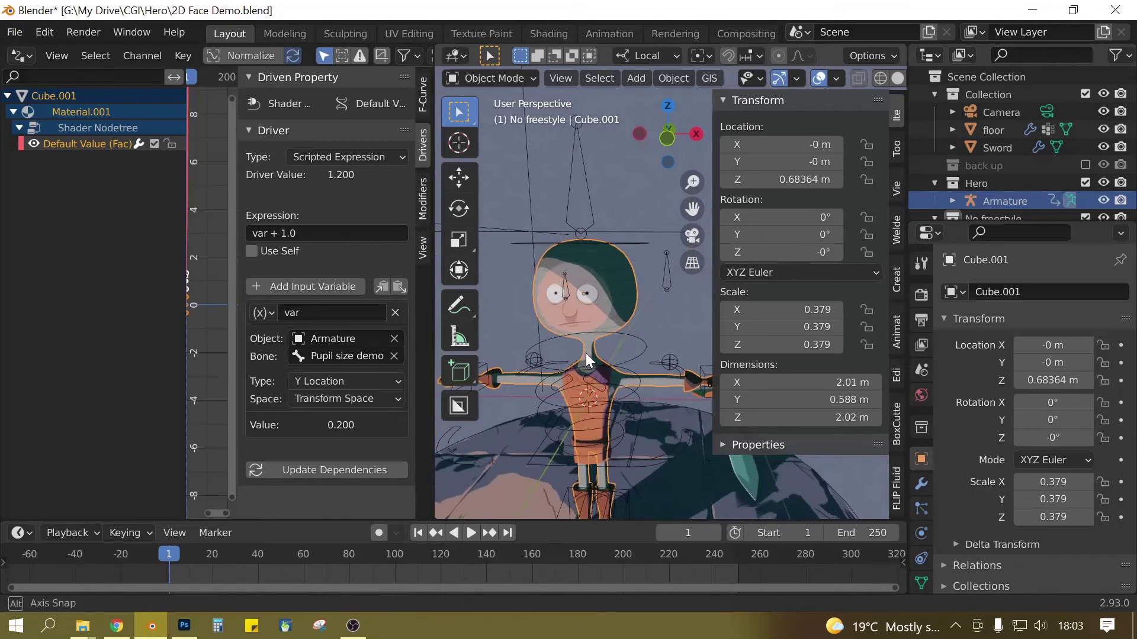
pyautogui.click(663, 289)
pyautogui.moveTo(664, 219); pyautogui.dragTo(657, 197)
pyautogui.moveTo(631, 290); pyautogui.dragTo(530, 281, button='middle')
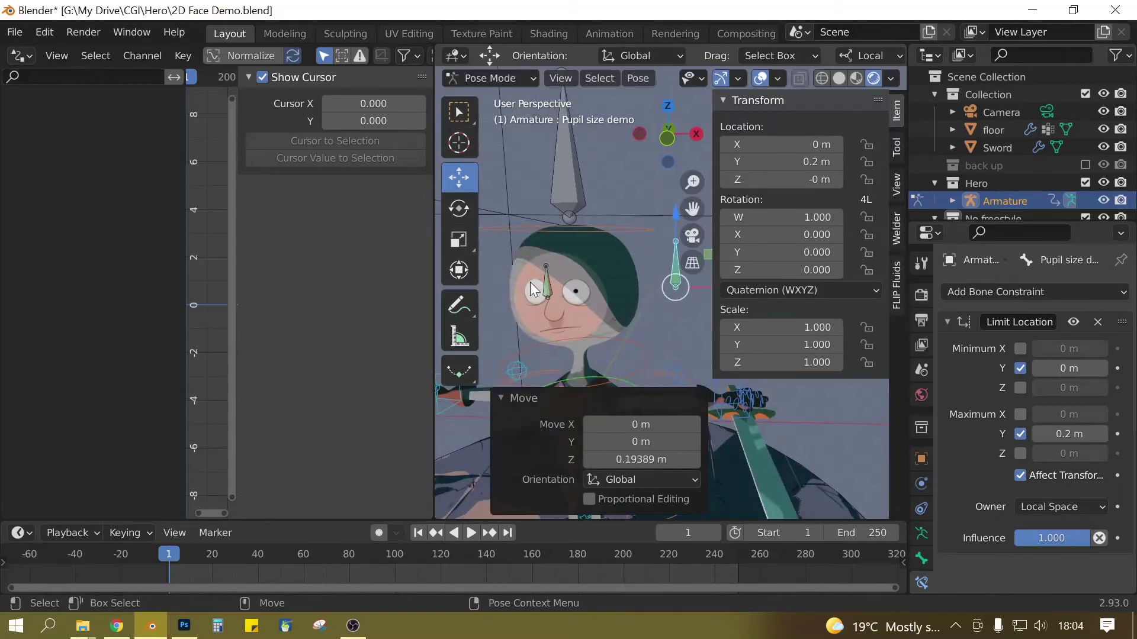
pyautogui.click(586, 260)
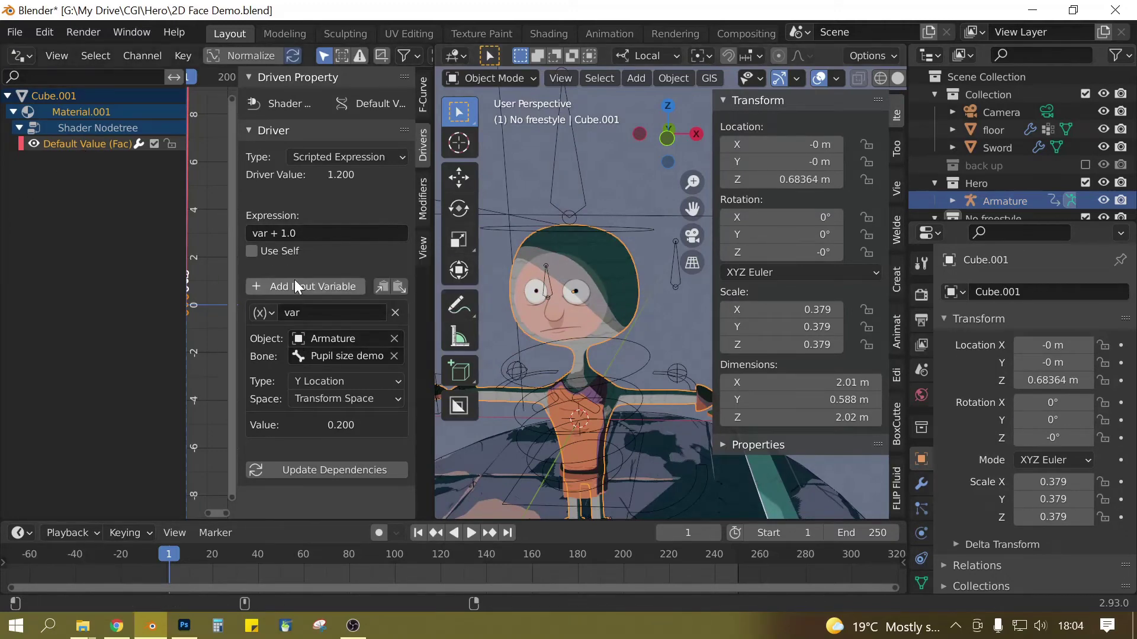
# Step: Set the factor driver's expression to (var + 0.0) *5
pyautogui.click(299, 233)
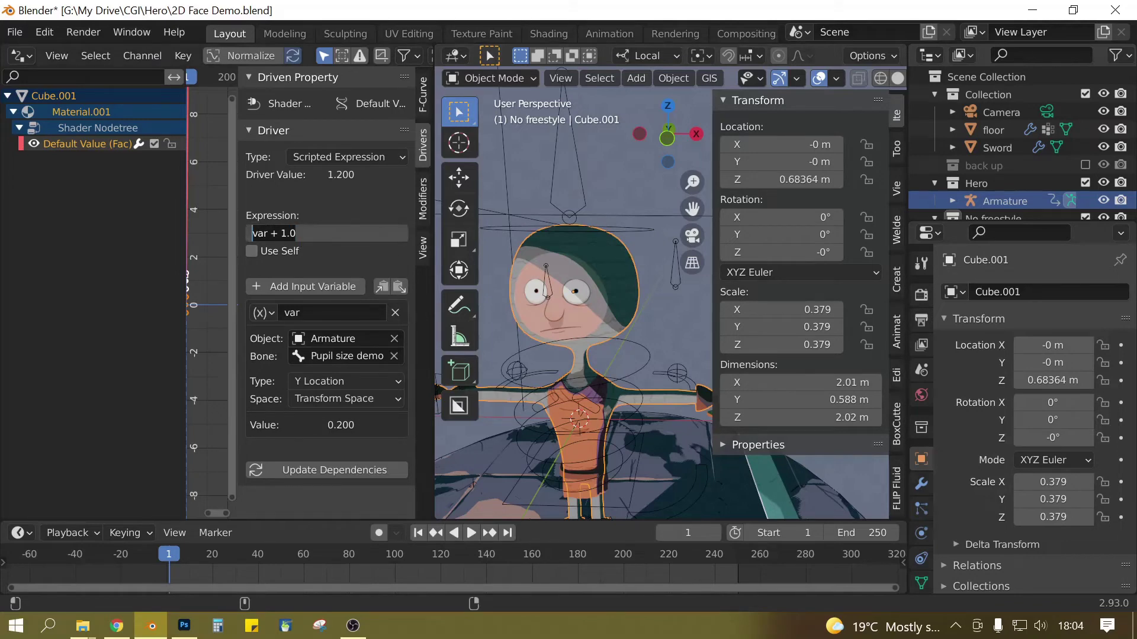
pyautogui.click(296, 233)
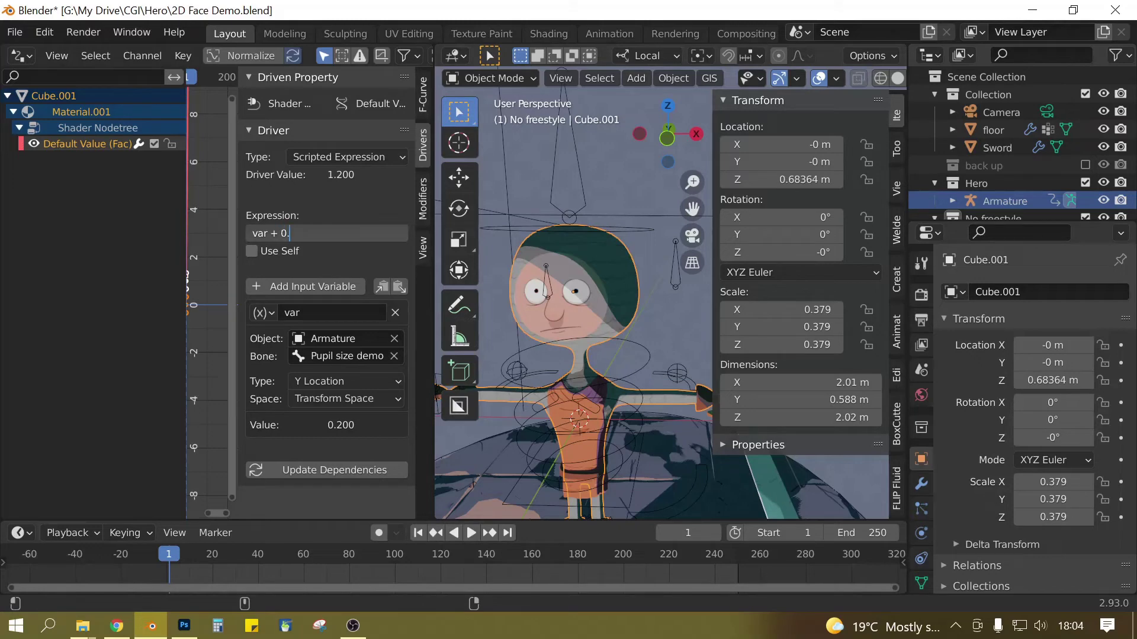
pyautogui.press('Return')
pyautogui.click(256, 234)
pyautogui.write('(')
pyautogui.press('Return')
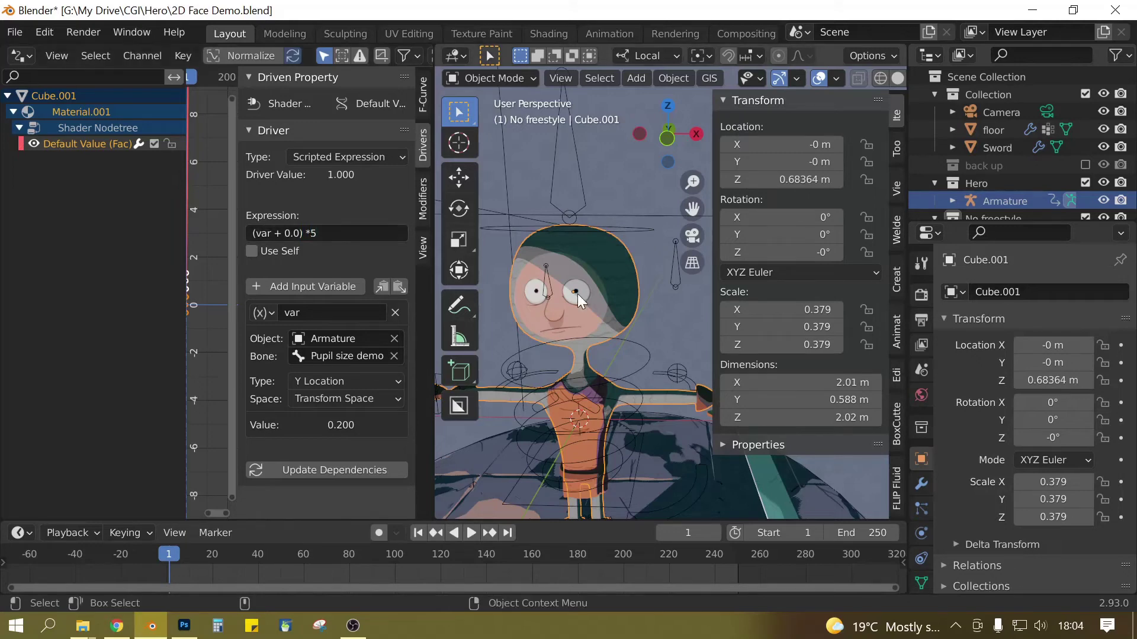
# Step: Lower the Pupil size demo bone to local Y 0 m and return the armature to Object Mode
pyautogui.scroll(-2, 631, 331)
pyautogui.moveTo(630, 332); pyautogui.dragTo(649, 291, button='middle')
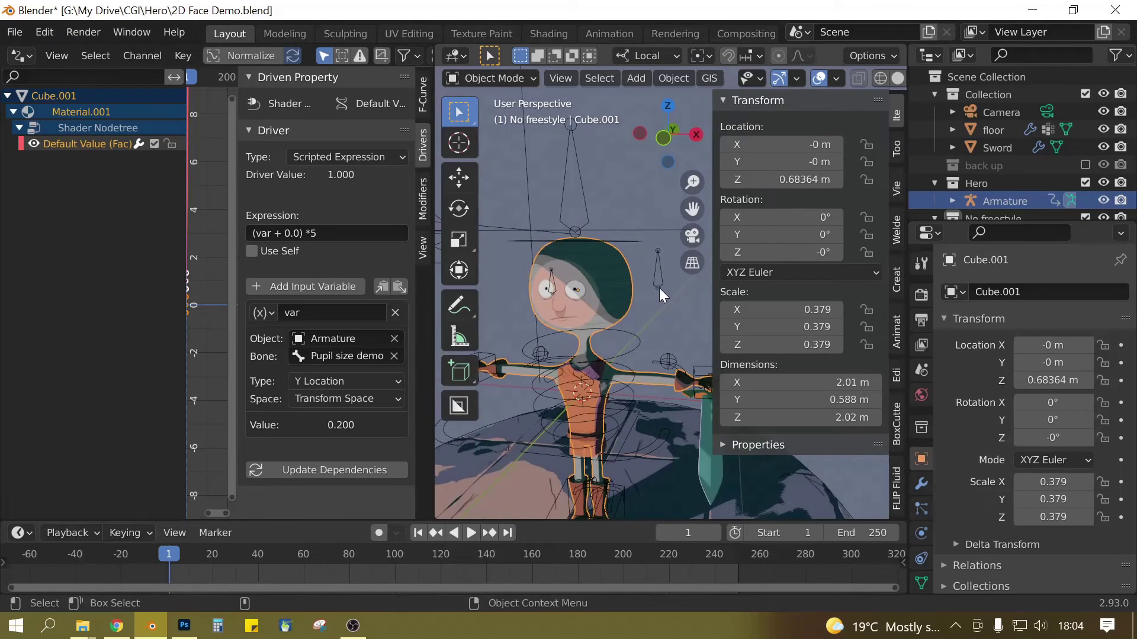
pyautogui.click(659, 288)
pyautogui.moveTo(660, 214); pyautogui.dragTo(820, 388)
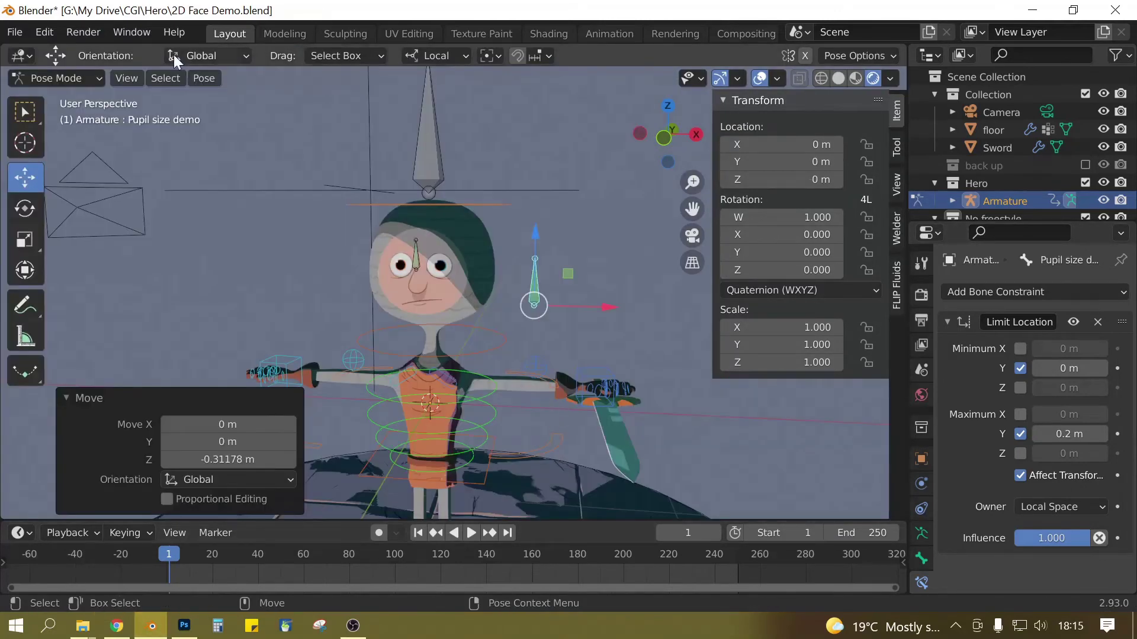
pyautogui.click(44, 80)
pyautogui.press('Return')
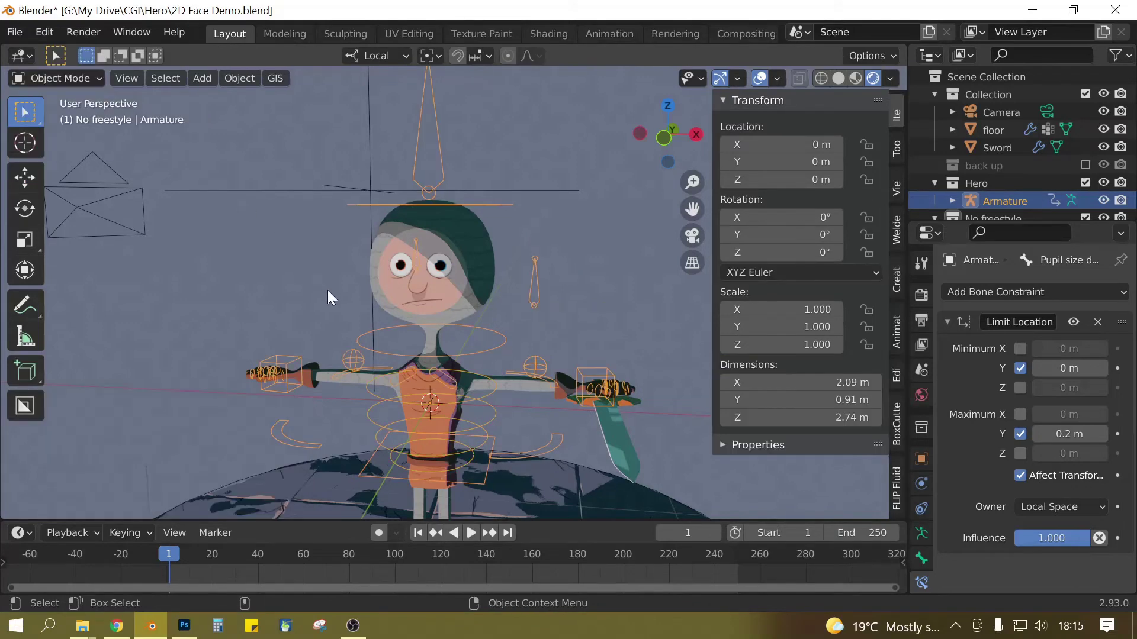
# Step: Add a mesh circle with the default 32 vertices and 1 m radius at the world origin
pyautogui.keyDown('shift'); pyautogui.moveTo(328, 290); pyautogui.dragTo(430, 371, button='middle'); pyautogui.keyUp('shift')
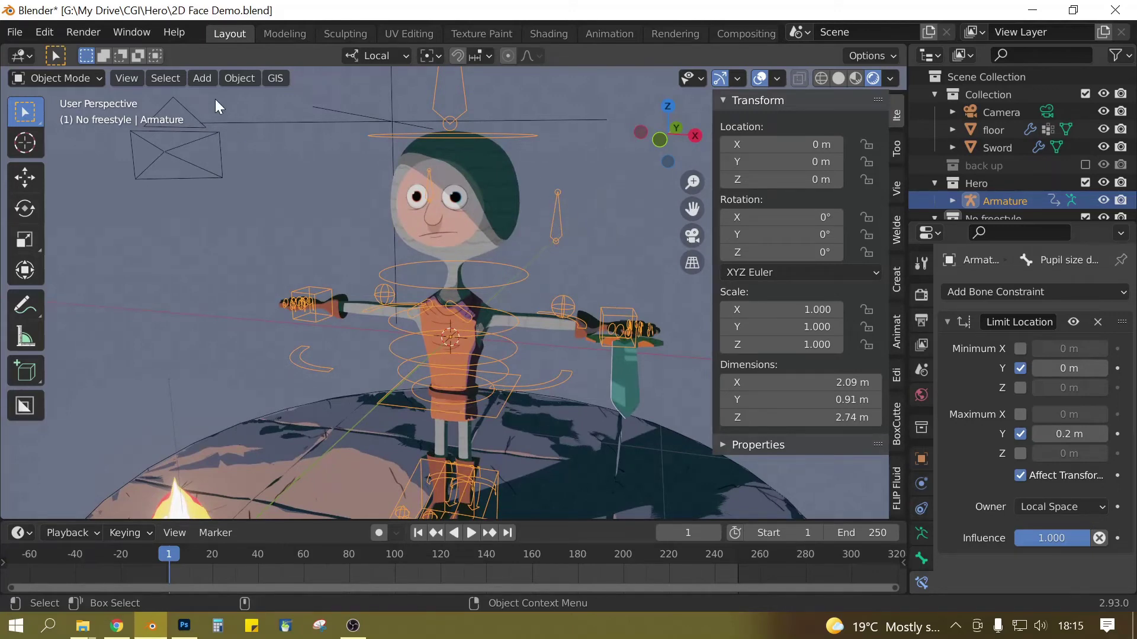
pyautogui.click(201, 79)
pyautogui.click(201, 78)
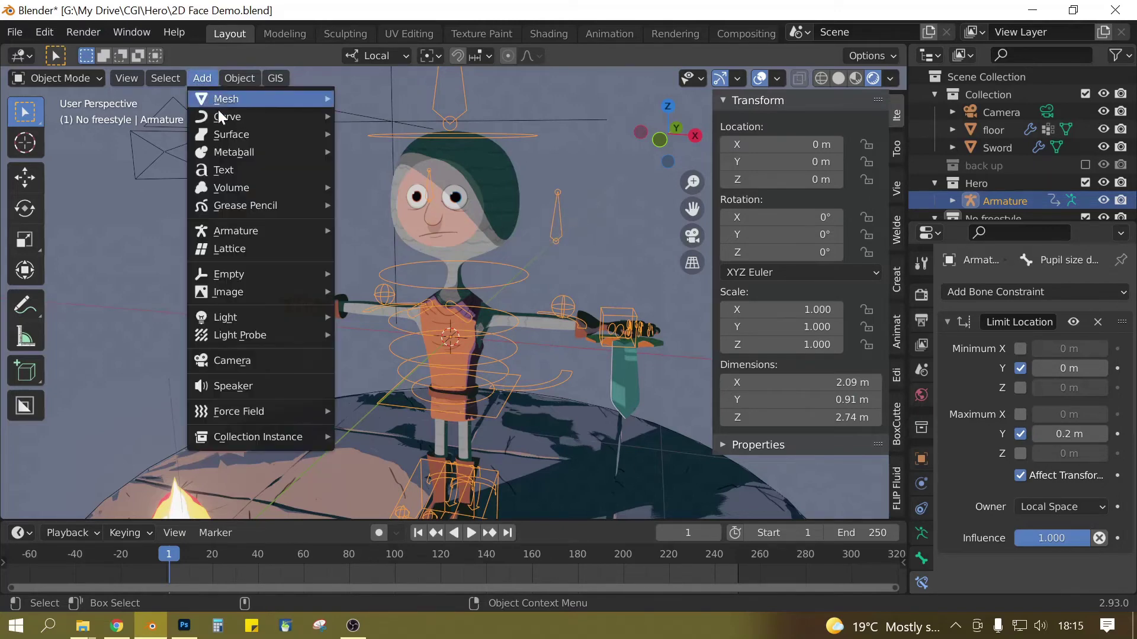
pyautogui.moveTo(268, 94)
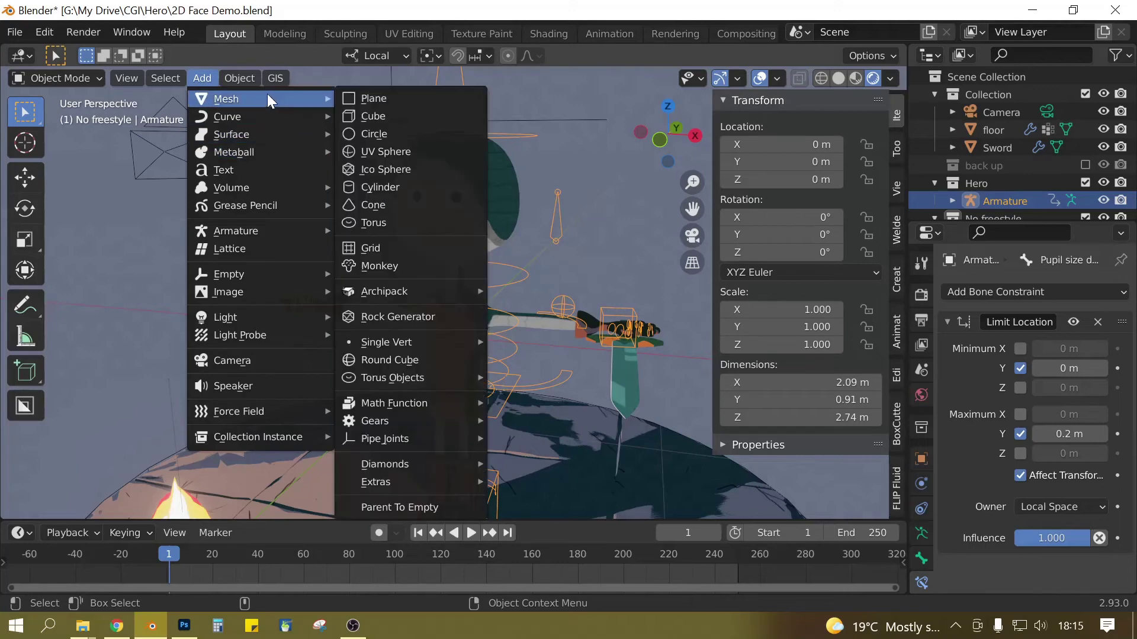
pyautogui.click(407, 133)
pyautogui.scroll(-4, 483, 241)
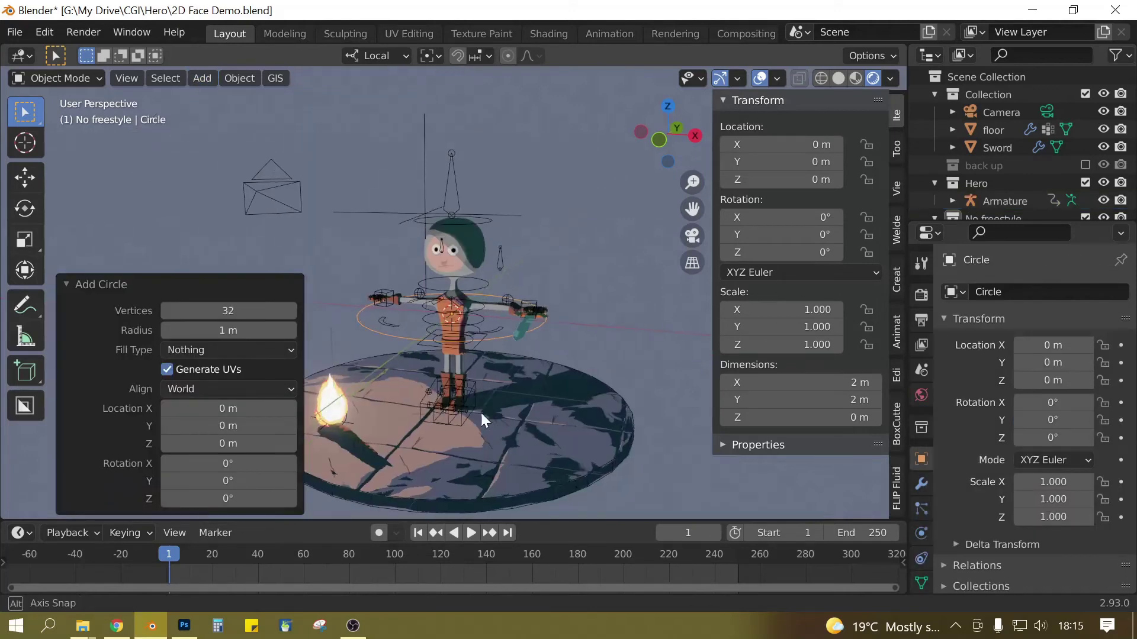
# Step: Rotate the circle 90° about its local X axis so it stands upright
pyautogui.hotkey('shift', 'space')
pyautogui.press('r')
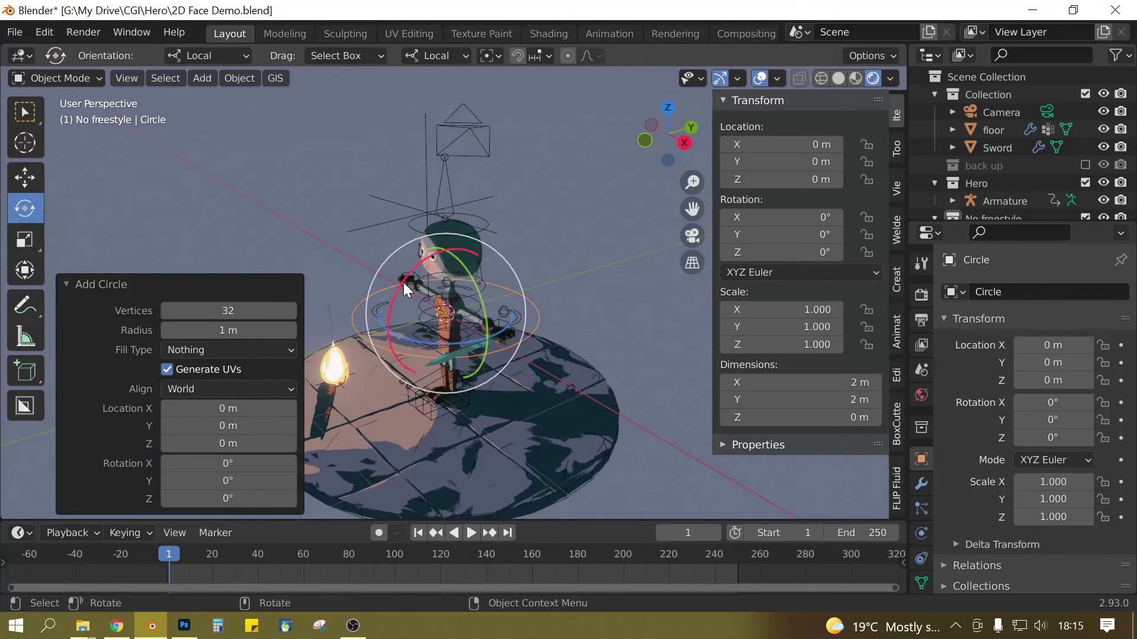
pyautogui.moveTo(404, 282); pyautogui.dragTo(410, 353)
pyautogui.click(207, 438)
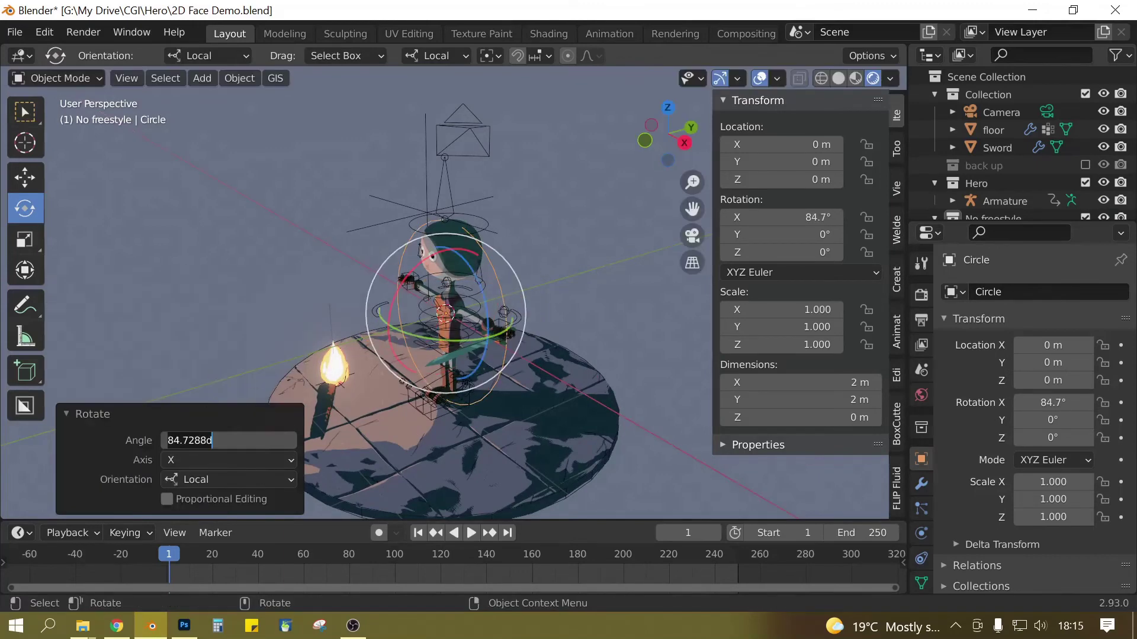
pyautogui.write('9')
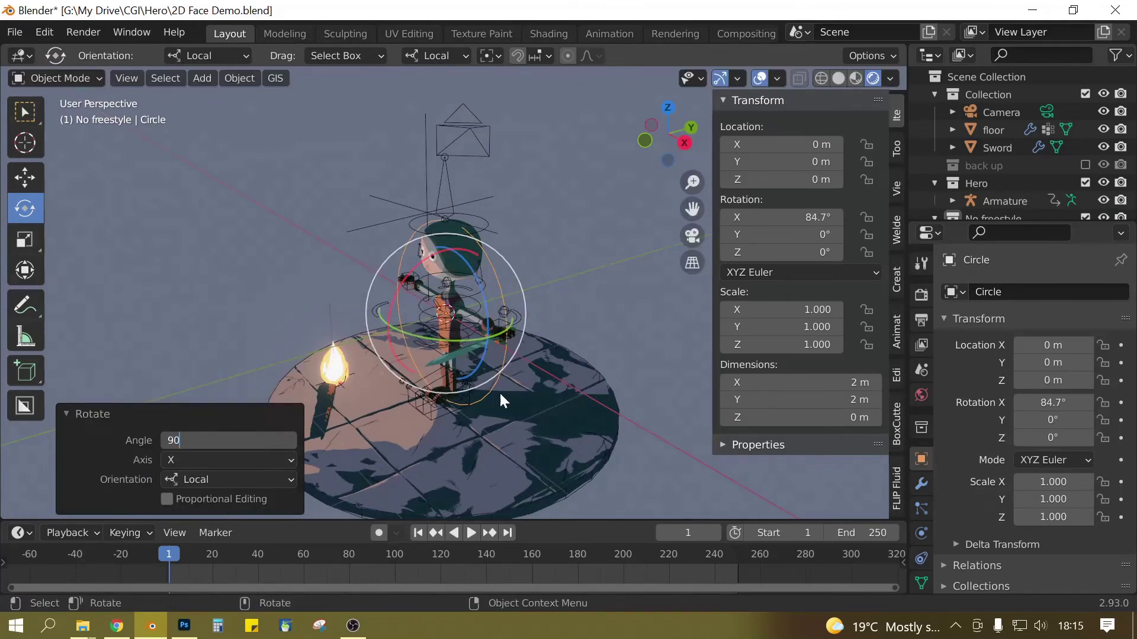
pyautogui.write('0')
pyautogui.press('Return')
# Step: Move the circle up beside the character's head, to about X 1.61 m and Z 1.03 m
pyautogui.moveTo(497, 431); pyautogui.dragTo(488, 314, button='middle')
pyautogui.hotkey('shift', 'space')
pyautogui.press('g')
pyautogui.moveTo(483, 278); pyautogui.dragTo(562, 204)
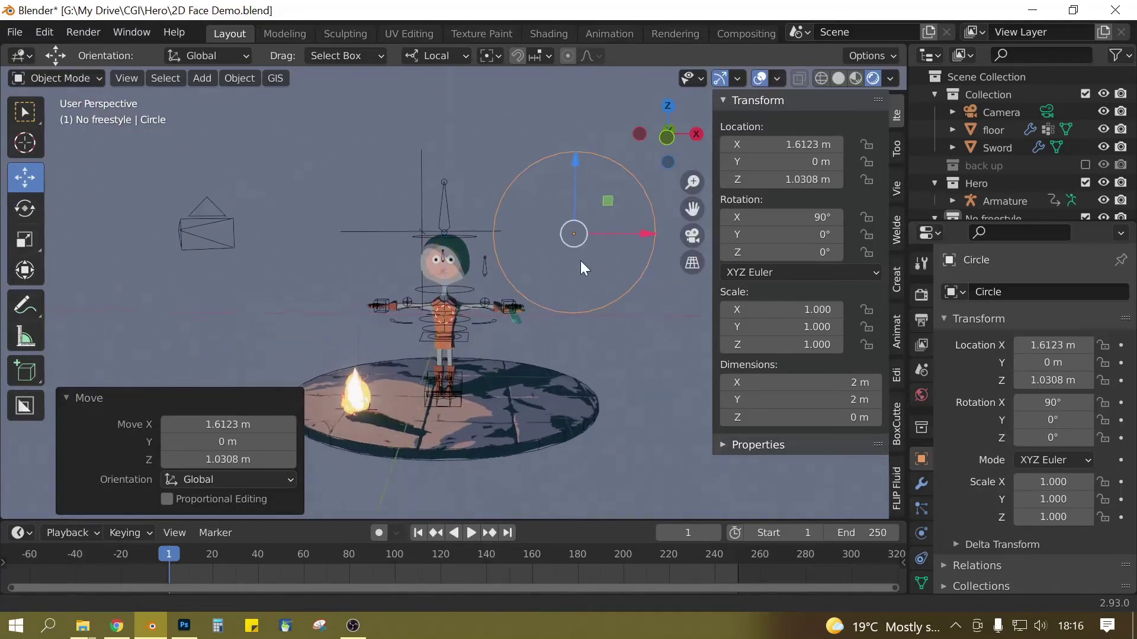
# Step: Scale the circle down uniformly to about 0.303
pyautogui.scroll(5, 551, 296)
pyautogui.moveTo(458, 356)
pyautogui.mouseDown(button='middle')
pyautogui.moveTo(442, 333)
pyautogui.moveTo(442, 349)
pyautogui.mouseUp(button='middle')
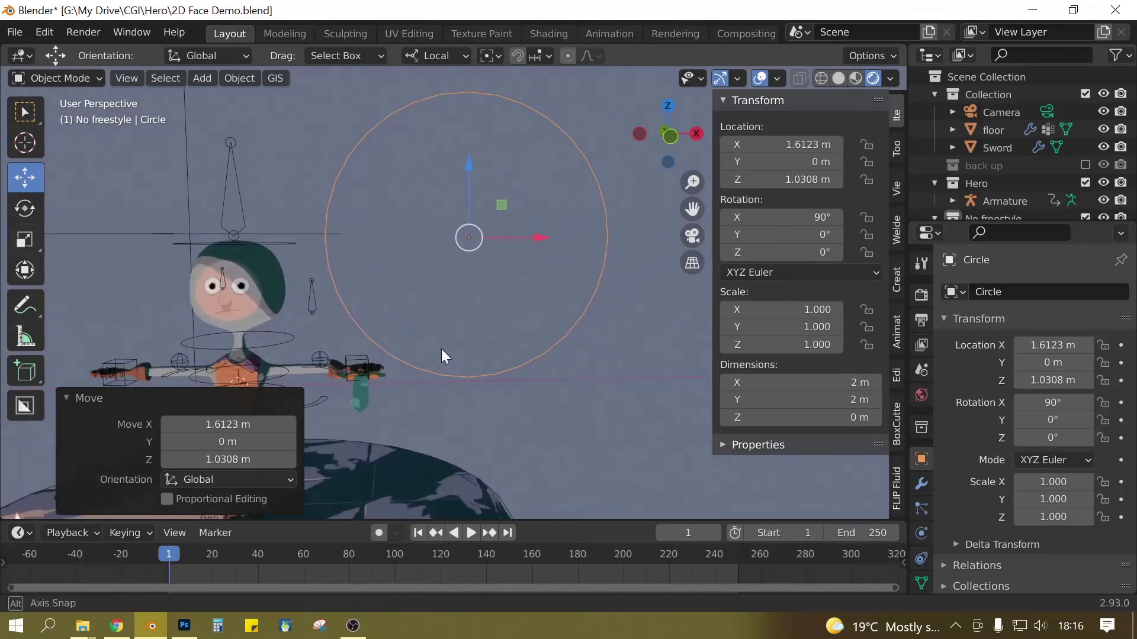
pyautogui.hotkey('shift', 'space')
pyautogui.press('s')
pyautogui.moveTo(525, 279); pyautogui.dragTo(471, 256)
pyautogui.scroll(2, 462, 355)
pyautogui.moveTo(466, 361); pyautogui.dragTo(472, 328, button='middle')
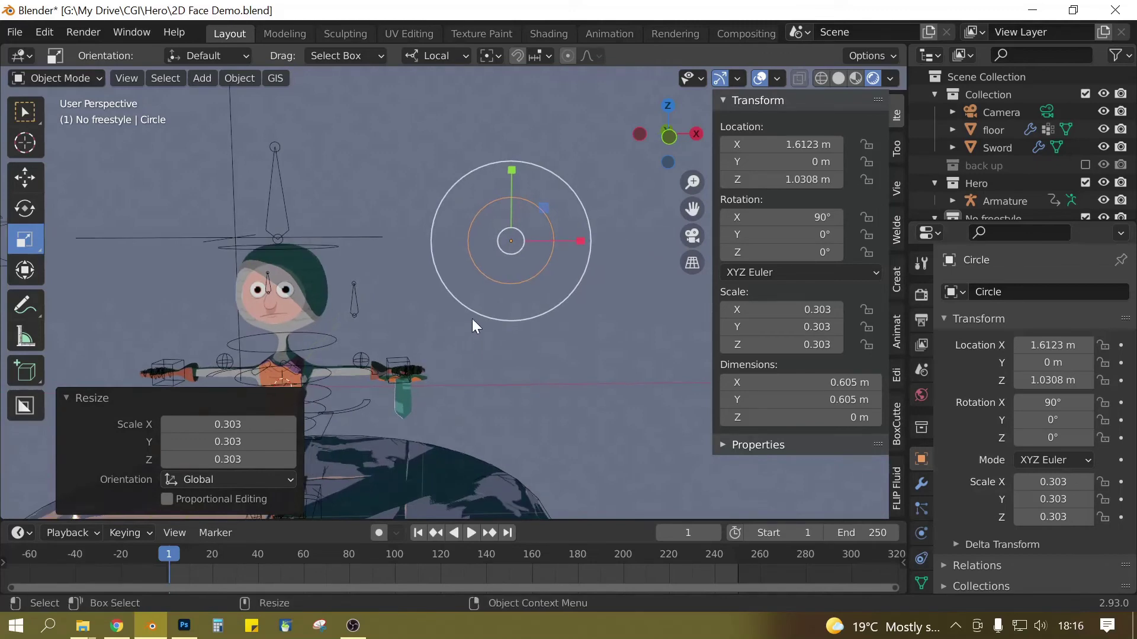
# Step: Rename the circle object as Pupil size bone
pyautogui.scroll(-8, 1028, 168)
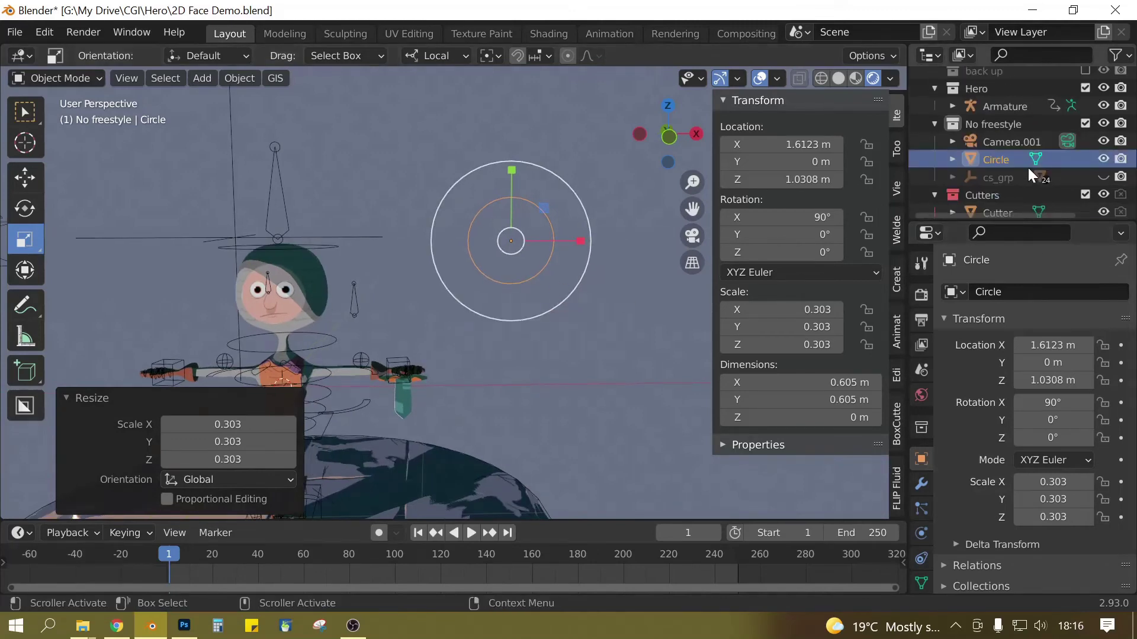
pyautogui.scroll(3, 1027, 132)
pyautogui.doubleClick(995, 109)
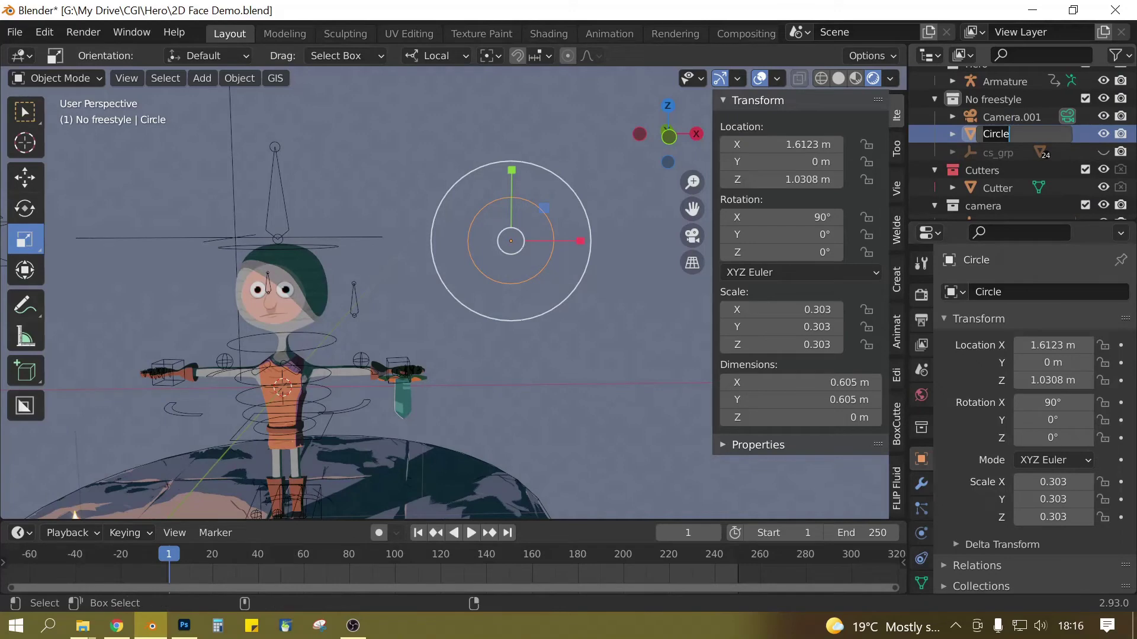
pyautogui.write('Pupil size bone')
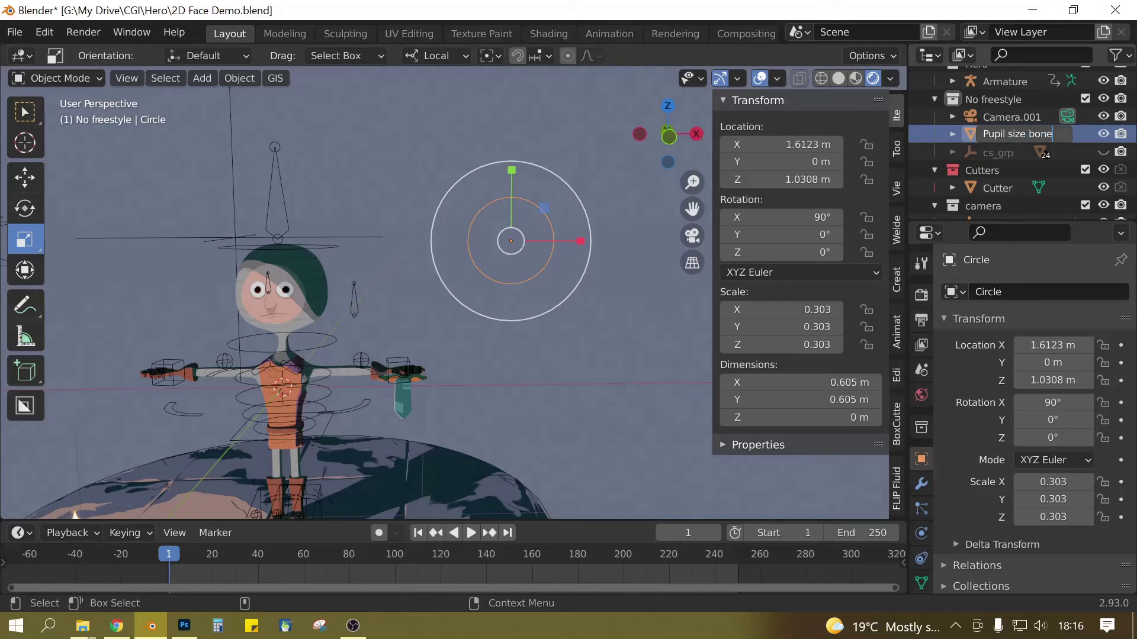
pyautogui.press('Return')
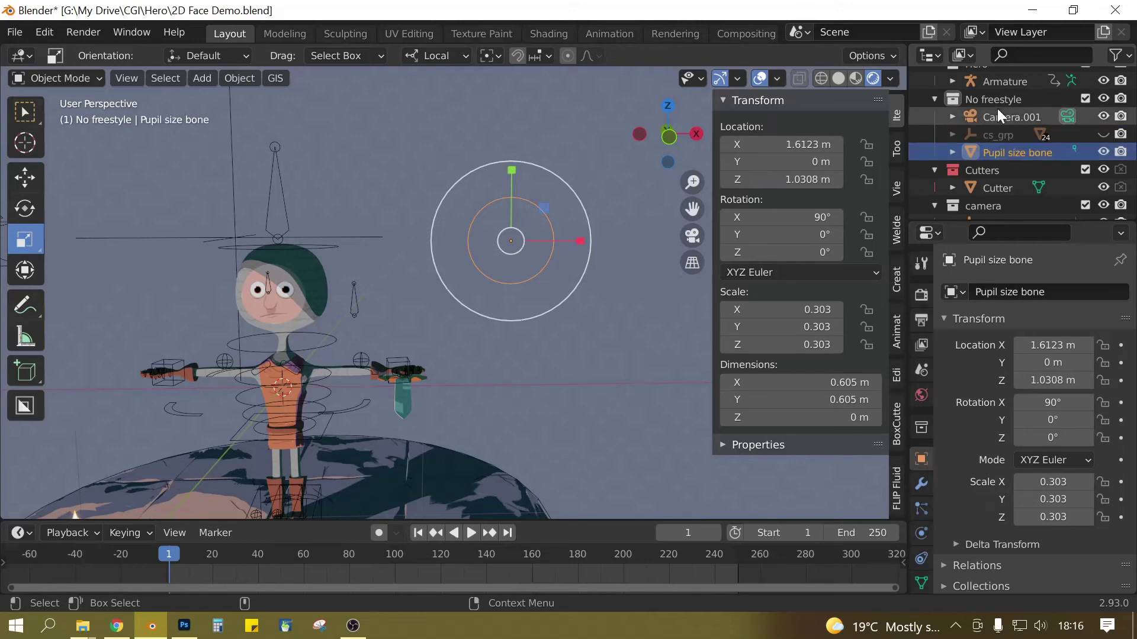
# Step: Duplicate the circle's vertices in place in Edit Mode and scale the copy to about 0.77 as an inner ring
pyautogui.scroll(1, 505, 409)
pyautogui.keyDown('shift'); pyautogui.moveTo(506, 410); pyautogui.dragTo(510, 402, button='middle'); pyautogui.keyUp('shift')
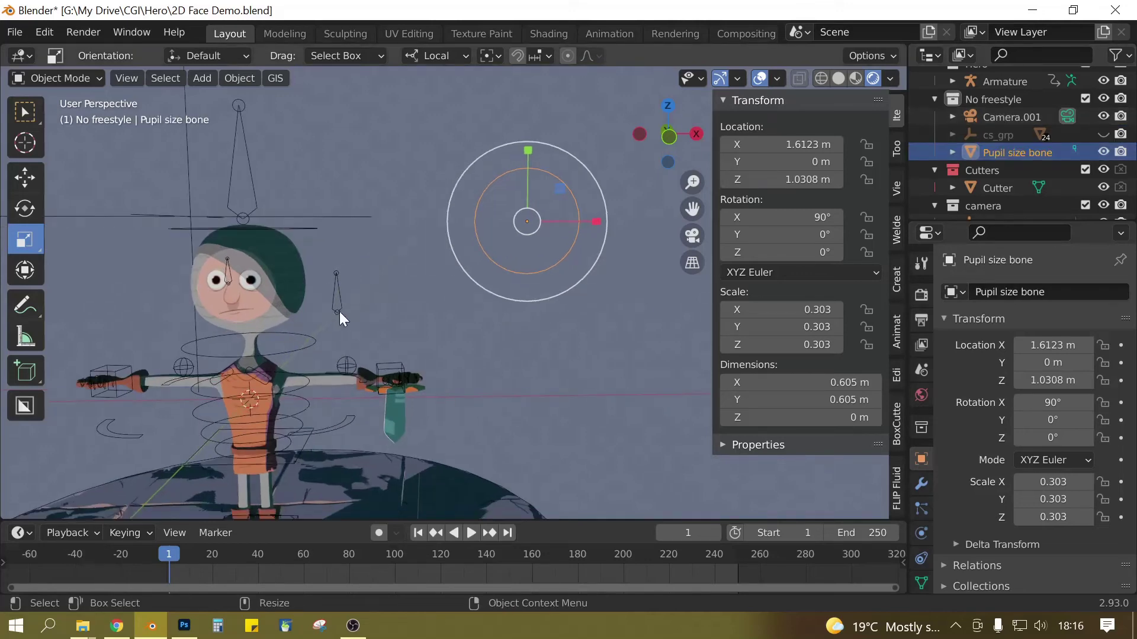
pyautogui.keyDown('shift'); pyautogui.moveTo(604, 303); pyautogui.dragTo(599, 313, button='middle'); pyautogui.keyUp('shift')
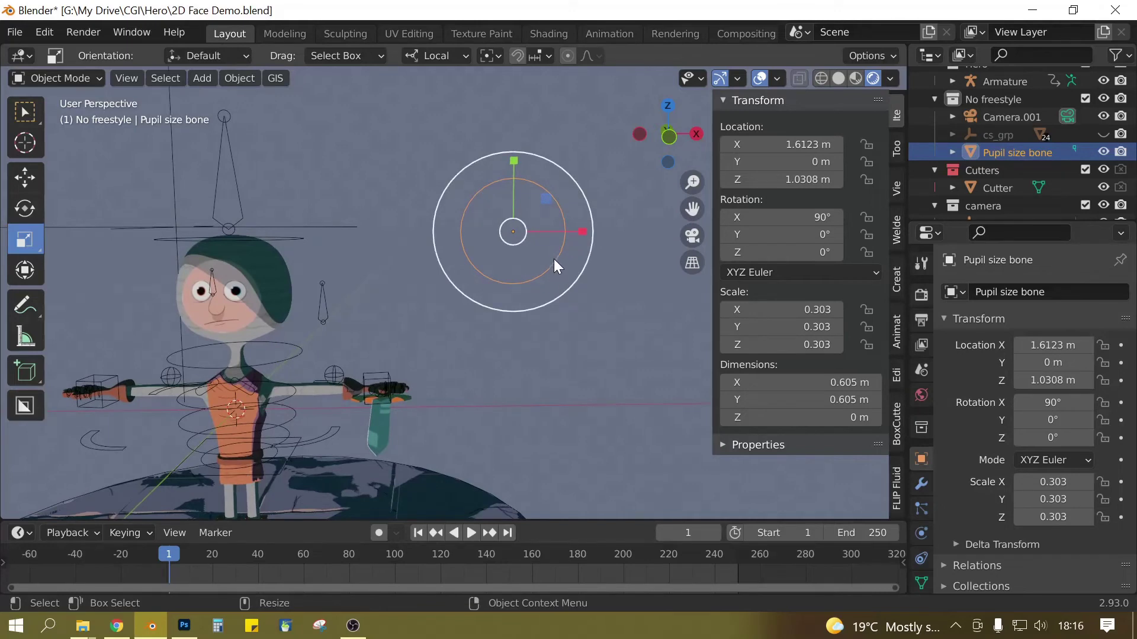
pyautogui.press('Tab')
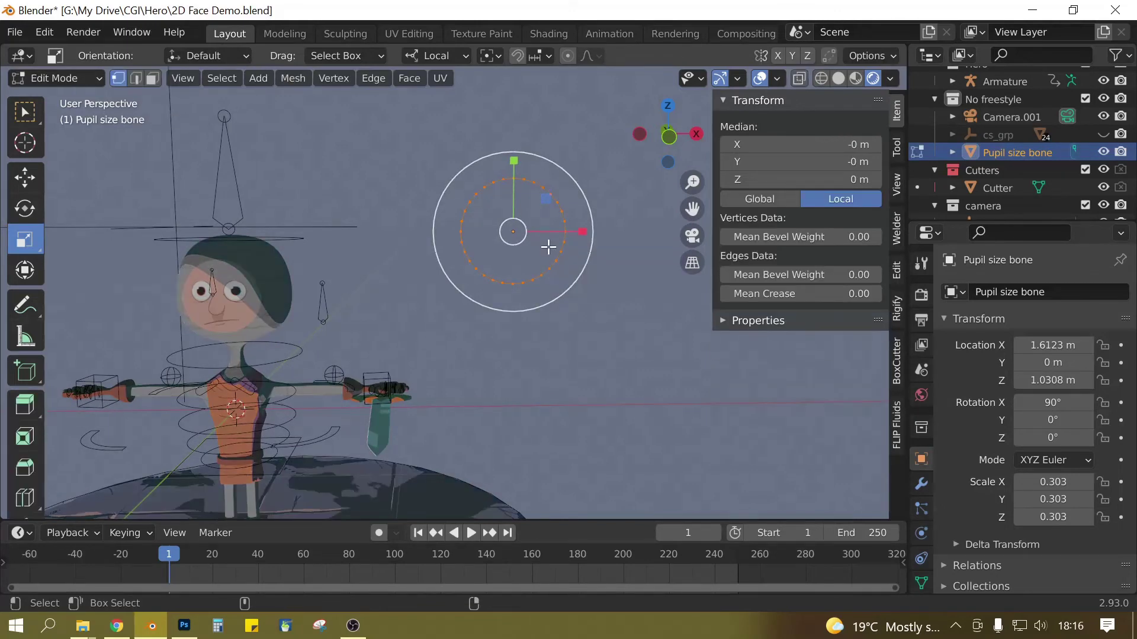
pyautogui.hotkey('shift', 'd')
pyautogui.rightClick(575, 251)
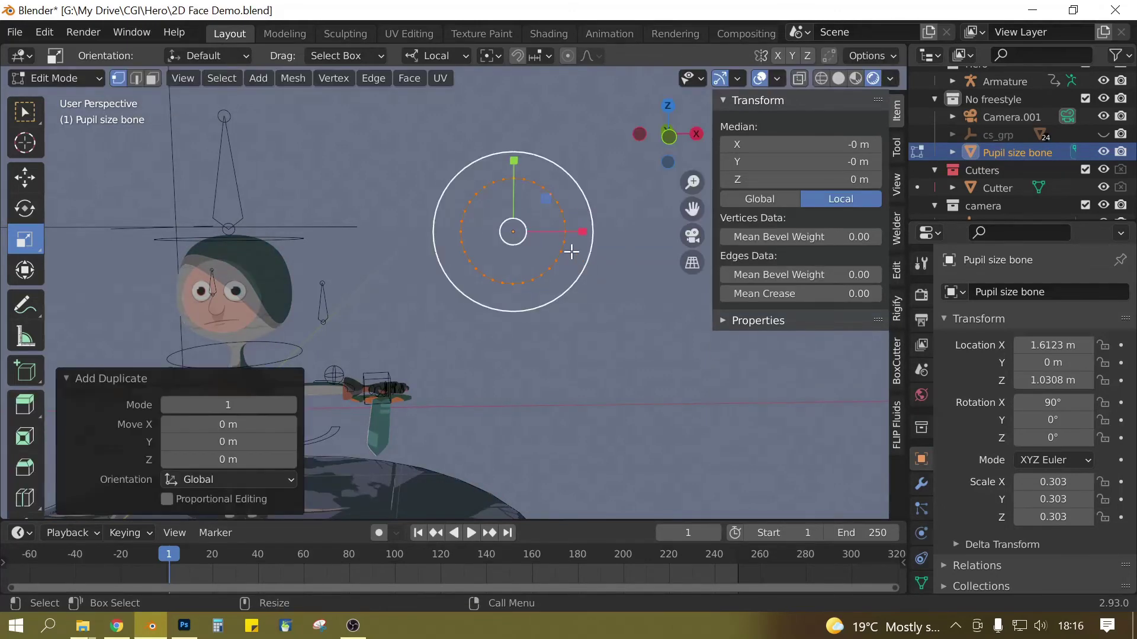
pyautogui.moveTo(561, 257); pyautogui.dragTo(551, 252)
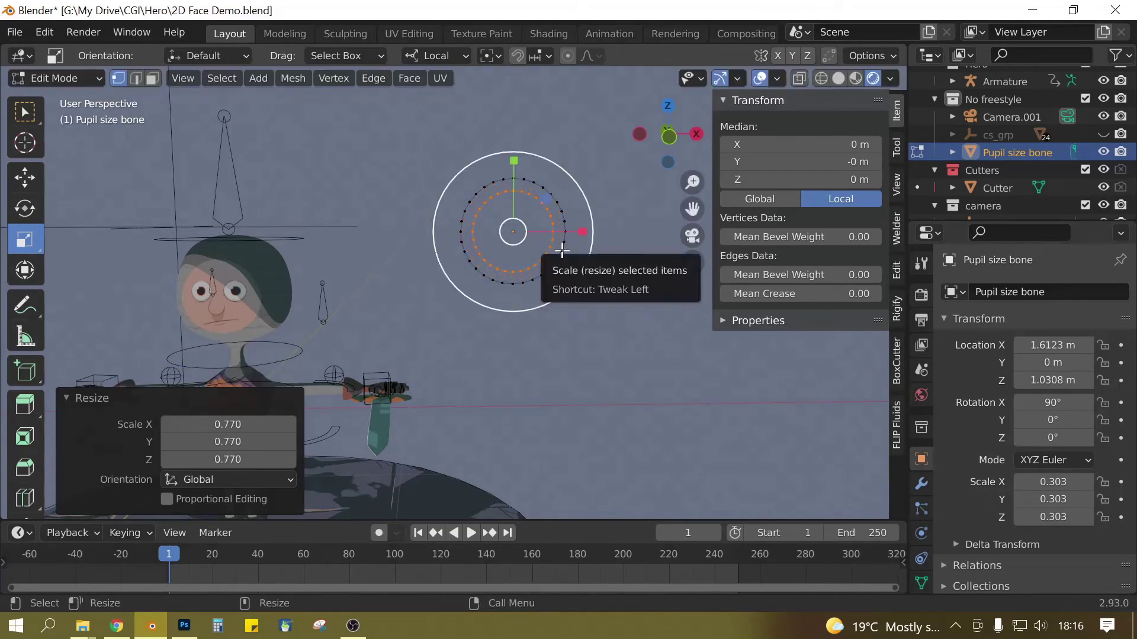
# Step: Stretch the outer ring along X into an eye outline about 1.07 m wide, scaling its two side vertices with connected-only proportional editing
pyautogui.hotkey('ctrl', 'z')
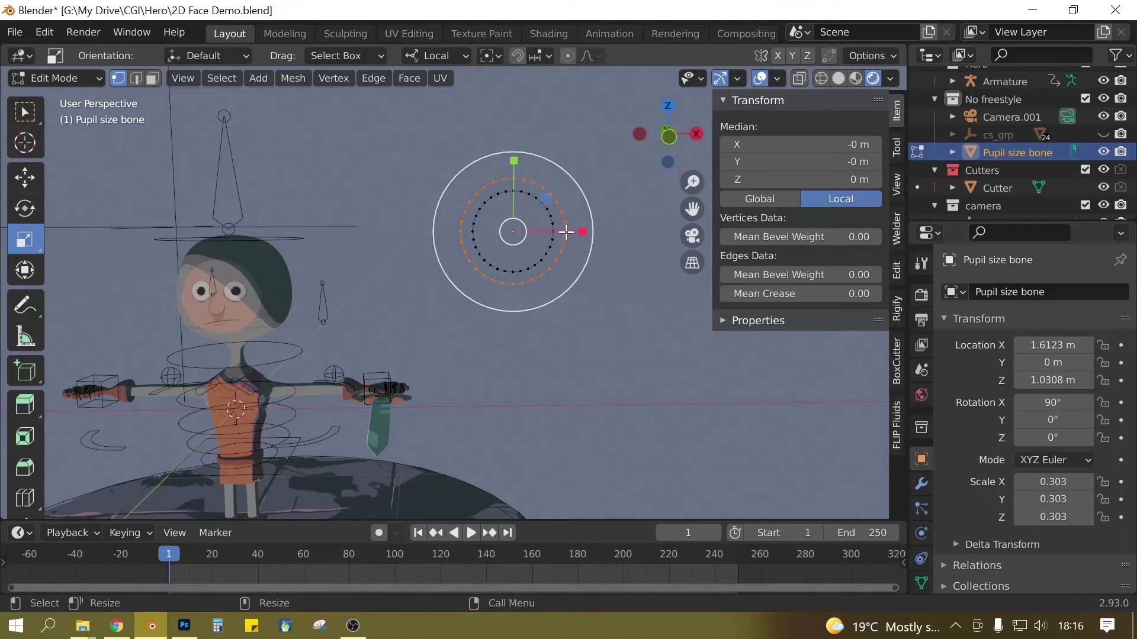
pyautogui.click(566, 231)
pyautogui.keyDown('shift'); pyautogui.click(459, 232); pyautogui.keyUp('shift')
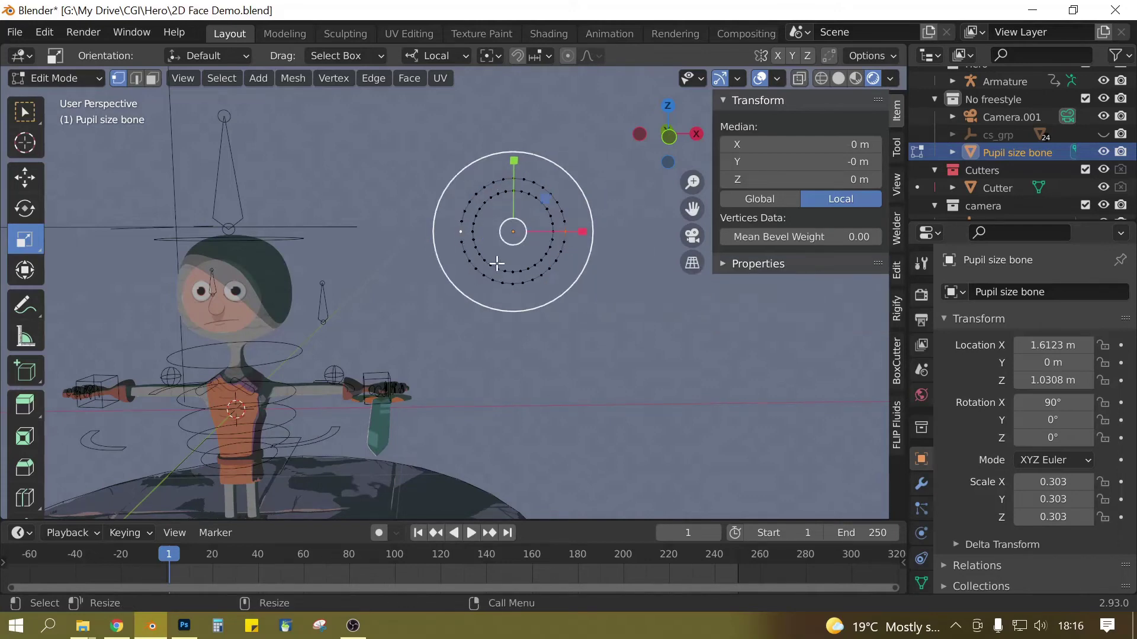
pyautogui.press('o')
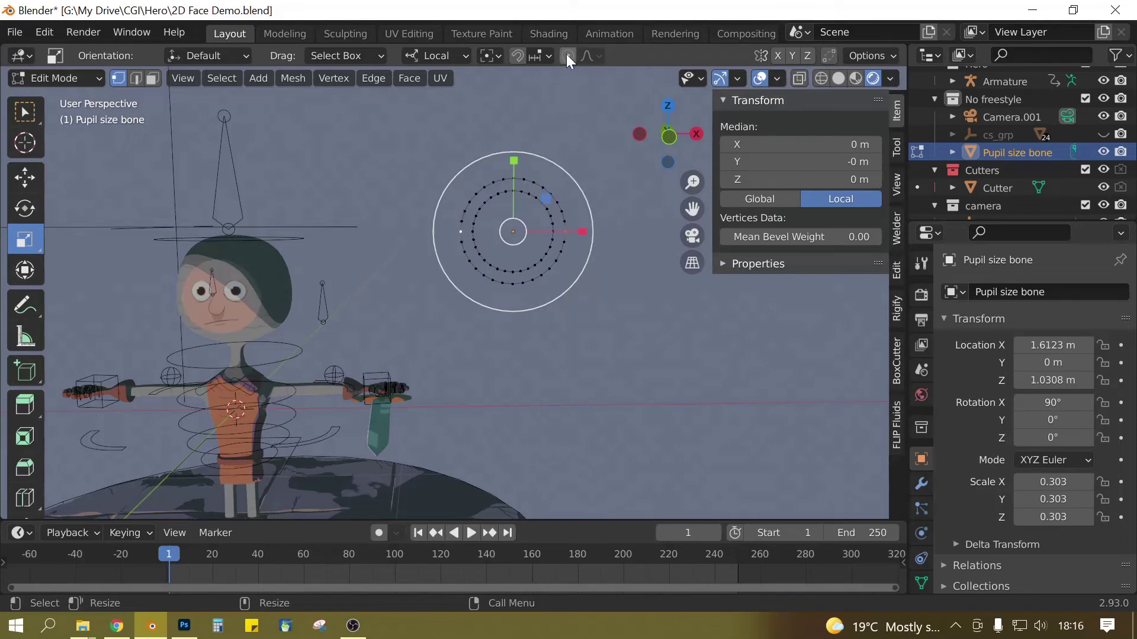
pyautogui.moveTo(581, 231)
pyautogui.mouseDown()
pyautogui.moveTo(597, 236)
pyautogui.moveTo(588, 233)
pyautogui.mouseUp()
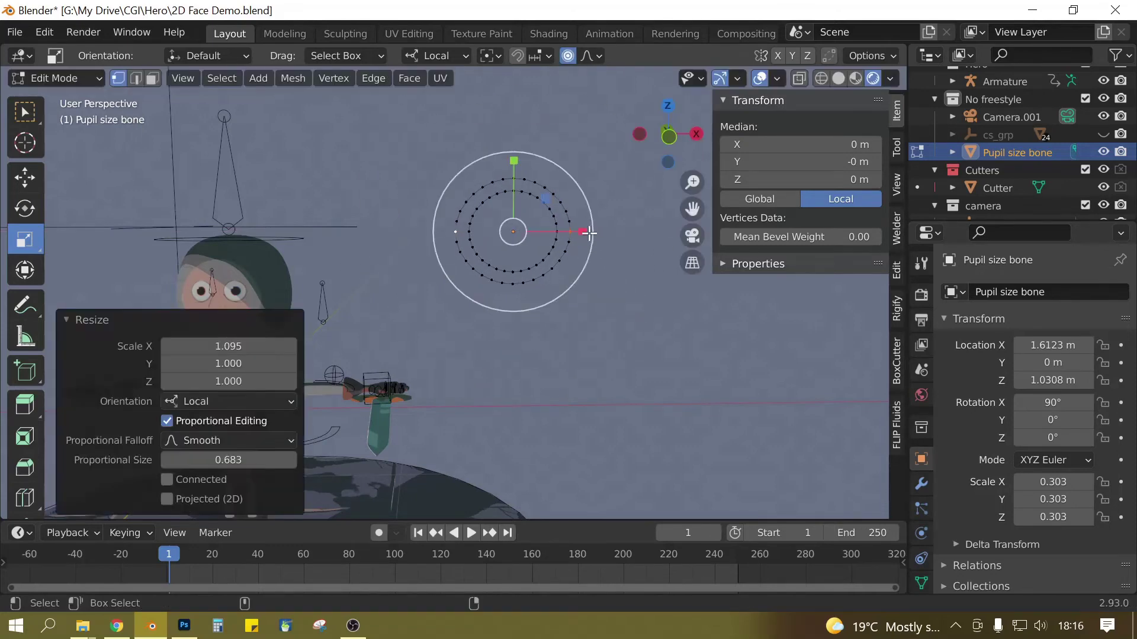
pyautogui.click(592, 57)
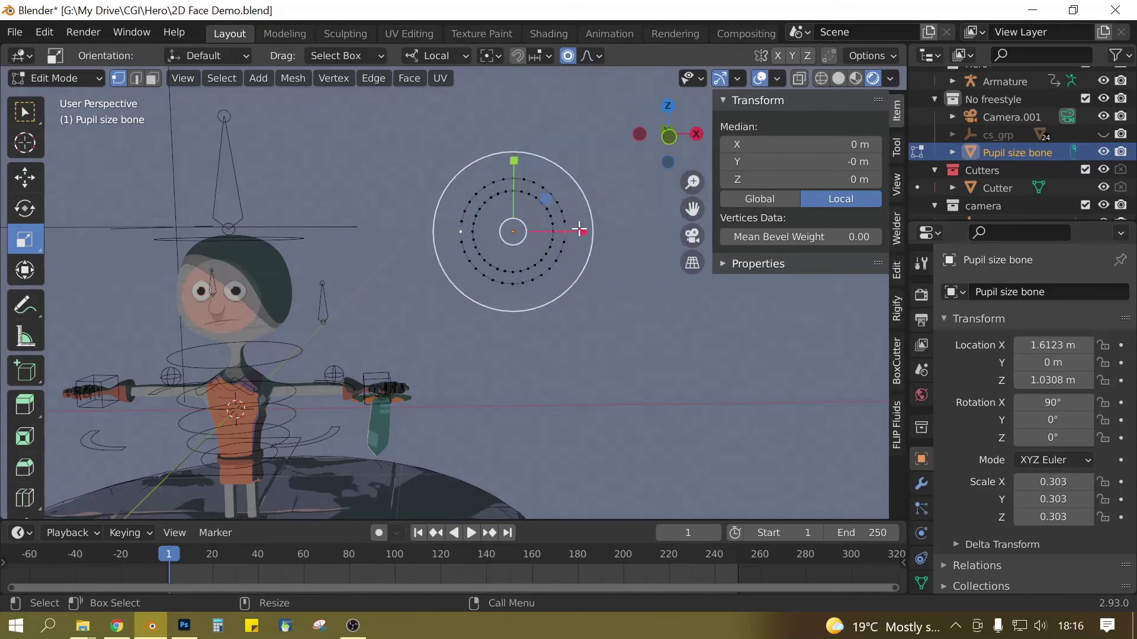
pyautogui.moveTo(578, 229); pyautogui.dragTo(642, 241)
pyautogui.moveTo(660, 358); pyautogui.dragTo(577, 351, button='middle')
pyautogui.press('Tab')
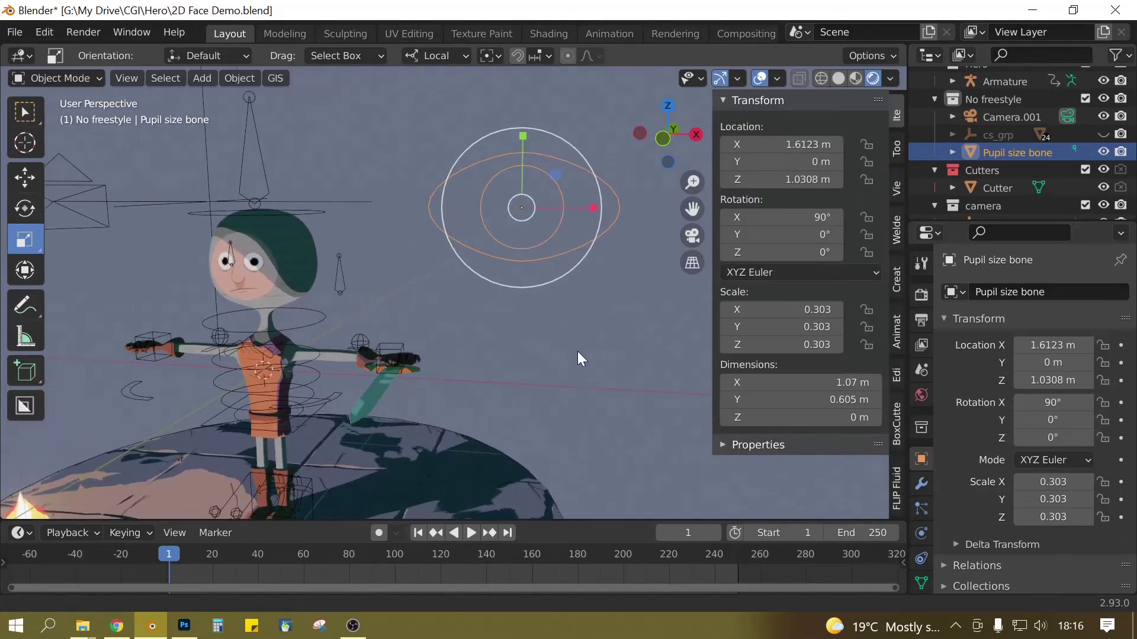
# Step: Assign the Pupil size bone mesh as the custom shape object of the Pupil size demo bone in Pose Mode
pyautogui.click(343, 289)
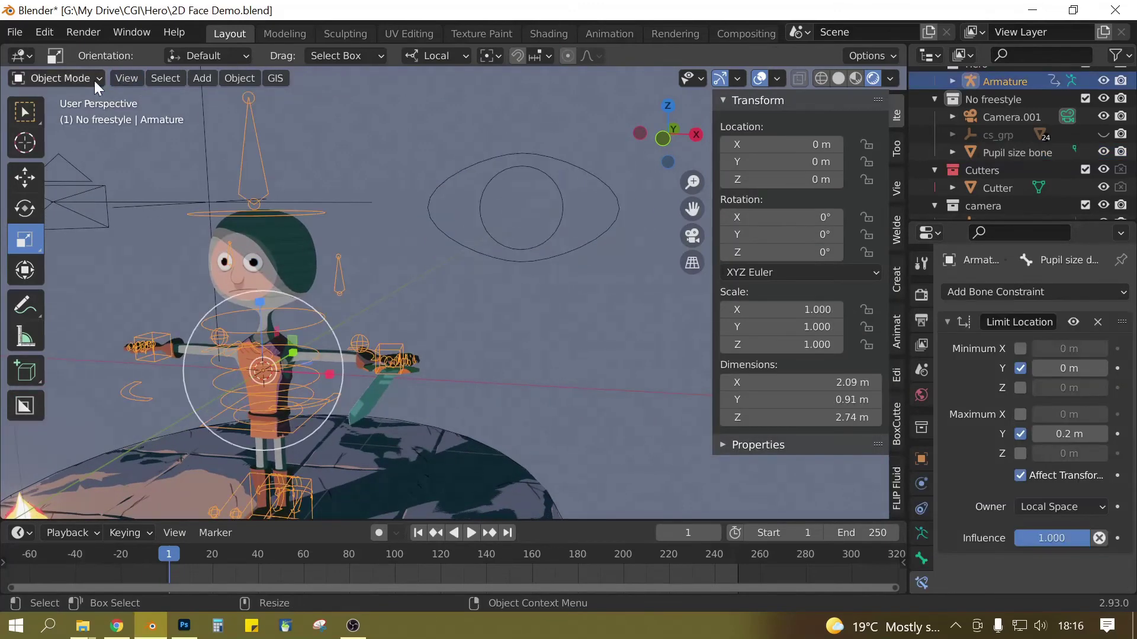
pyautogui.click(74, 78)
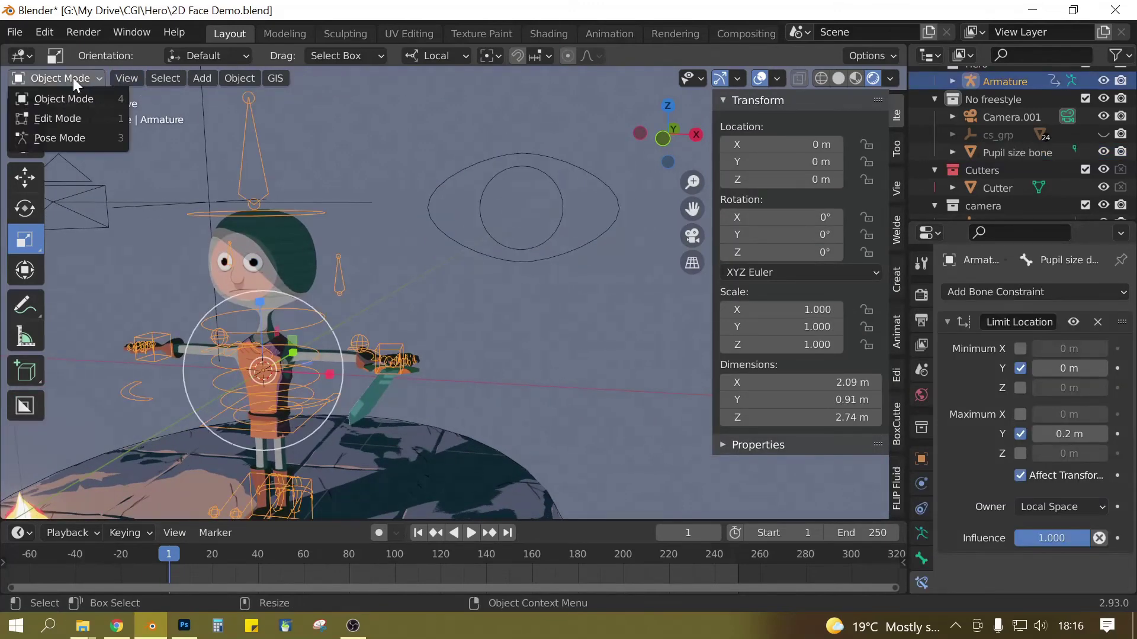
pyautogui.click(72, 136)
pyautogui.scroll(-2, 925, 488)
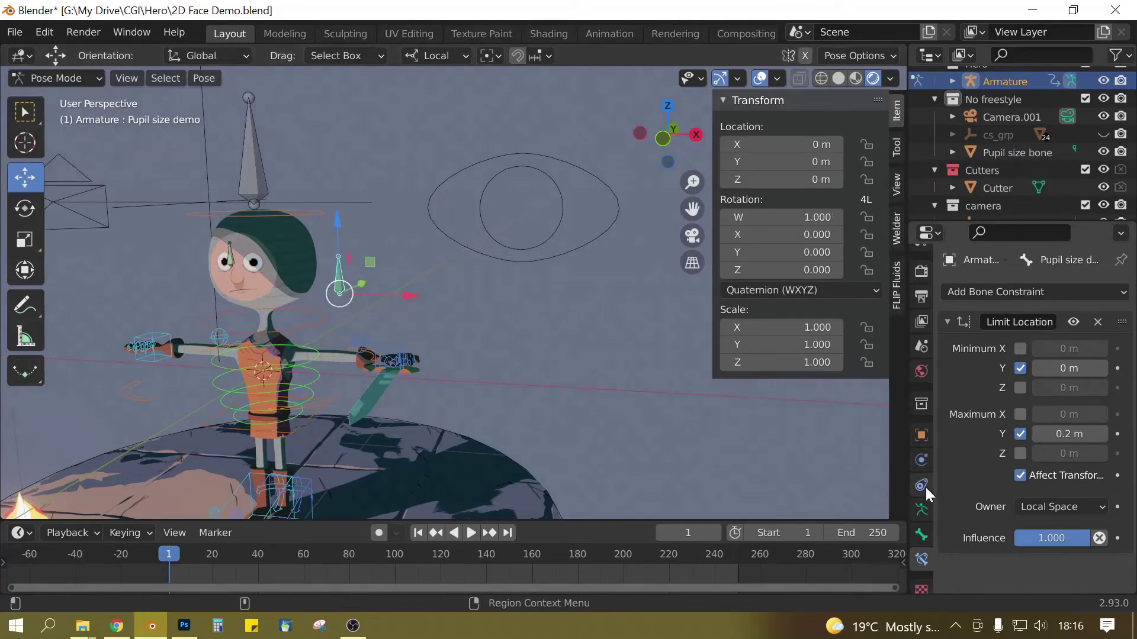
pyautogui.click(923, 519)
pyautogui.scroll(-10, 968, 469)
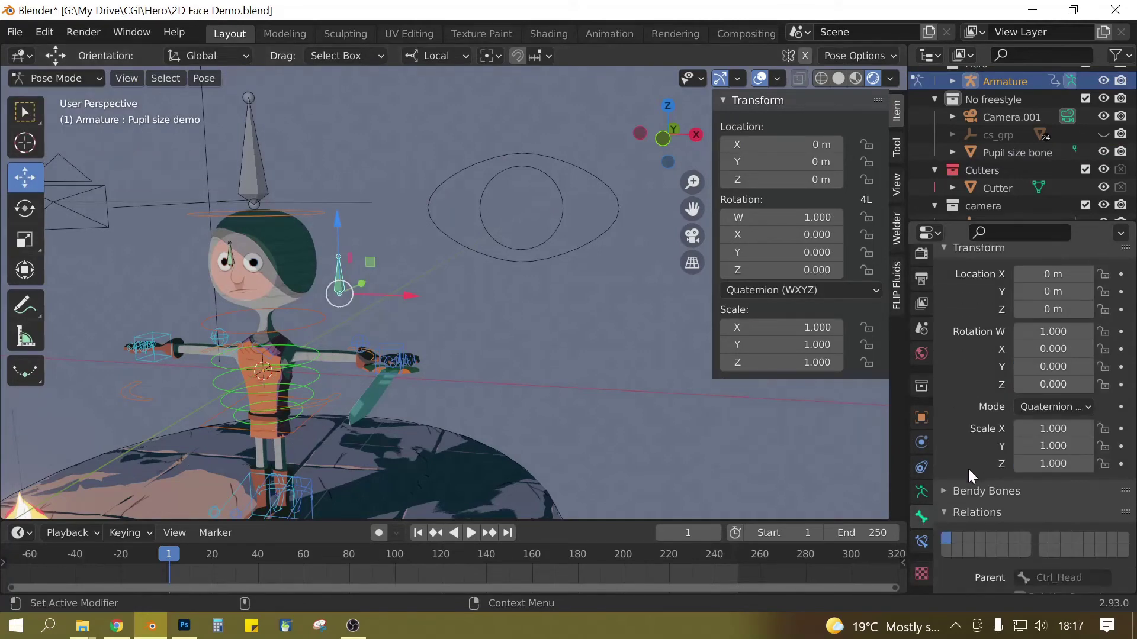
pyautogui.scroll(-5, 964, 464)
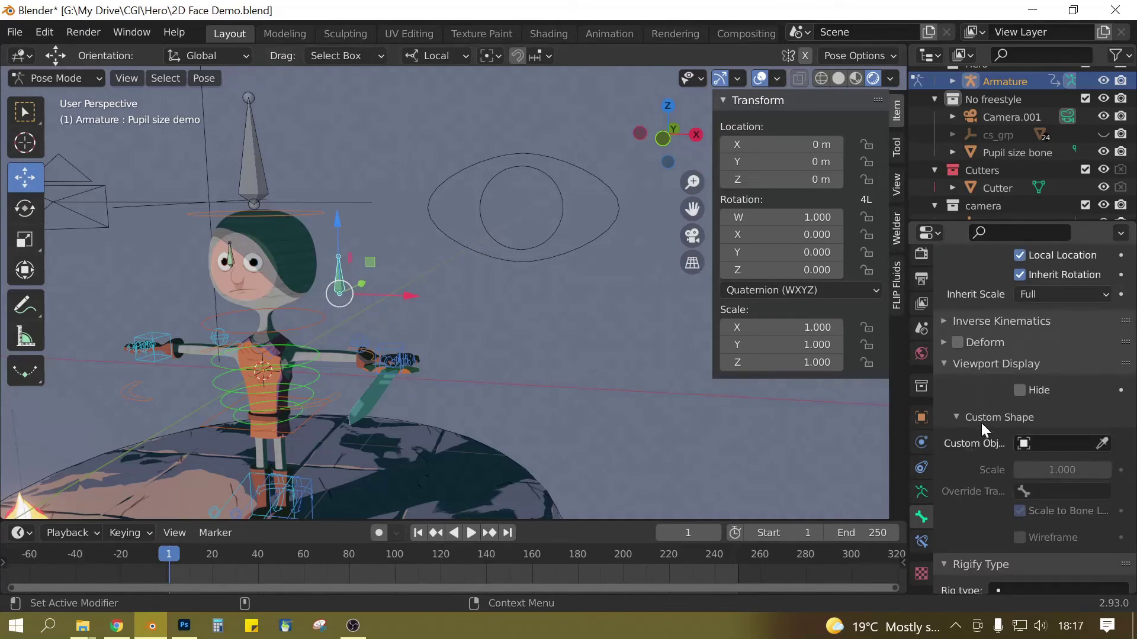
pyautogui.click(1102, 444)
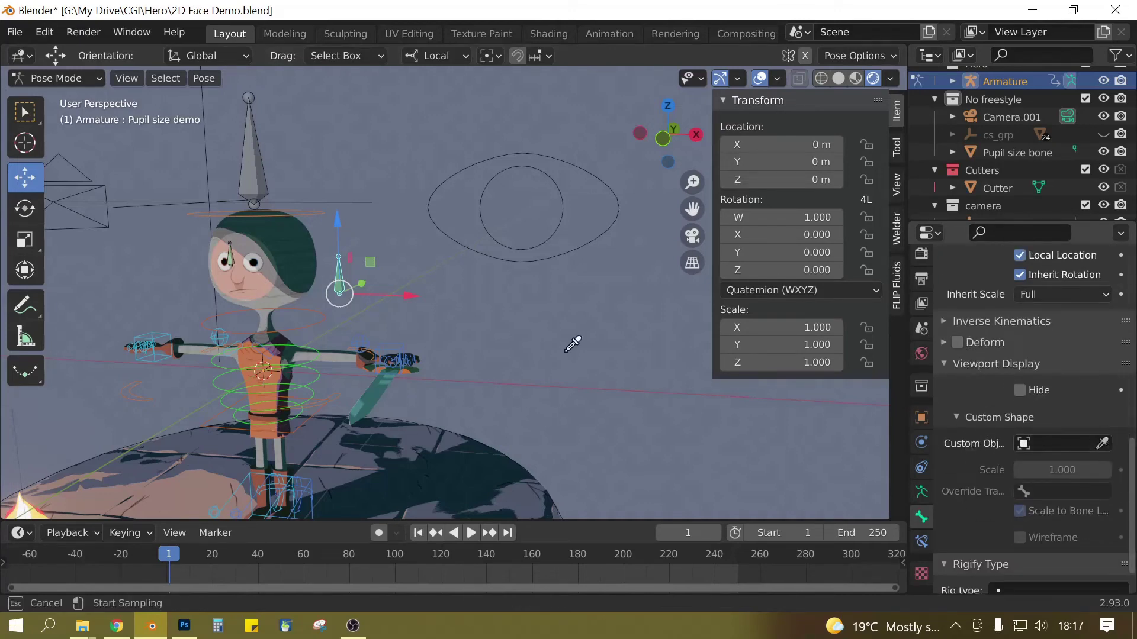
pyautogui.click(541, 260)
# Step: Scale all vertices of the Pupil size bone eye shape to about 0.281 in Edit Mode to shrink the bone's display
pyautogui.moveTo(471, 360); pyautogui.dragTo(548, 264, button='middle')
pyautogui.hotkey('ctrl', 'Tab')
pyautogui.click(549, 258)
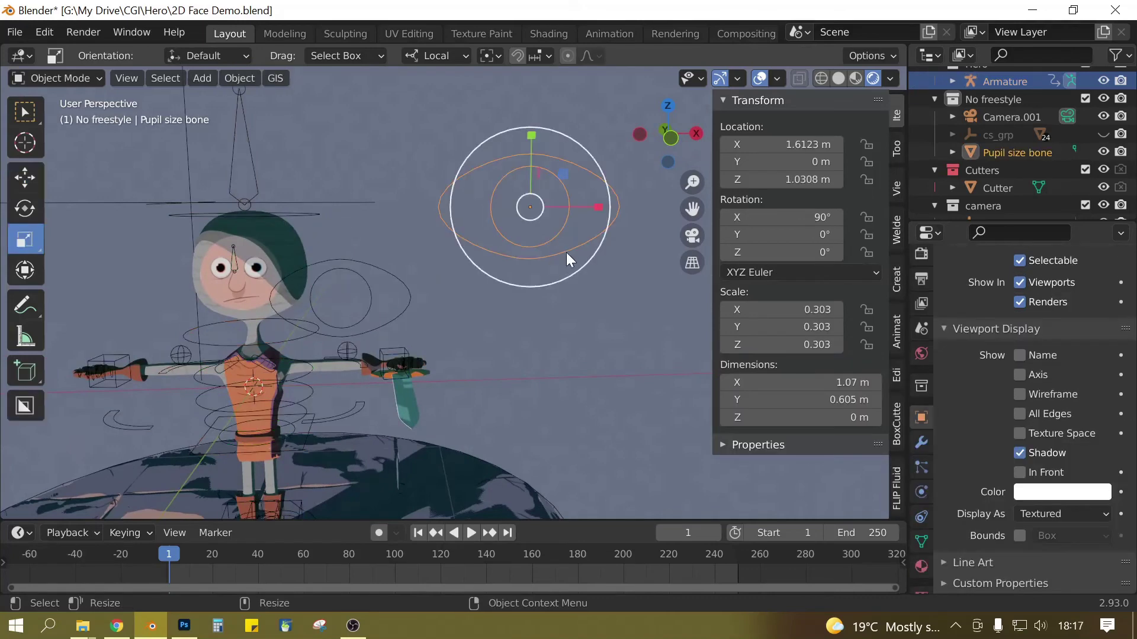
pyautogui.press('Tab')
pyautogui.press('a')
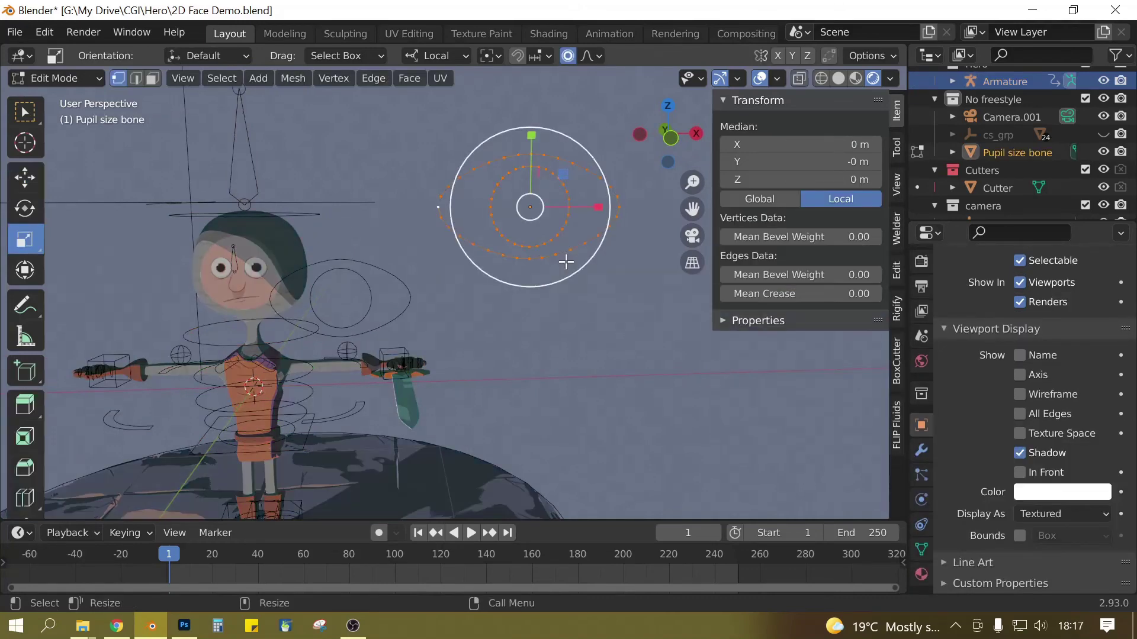
pyautogui.press('s')
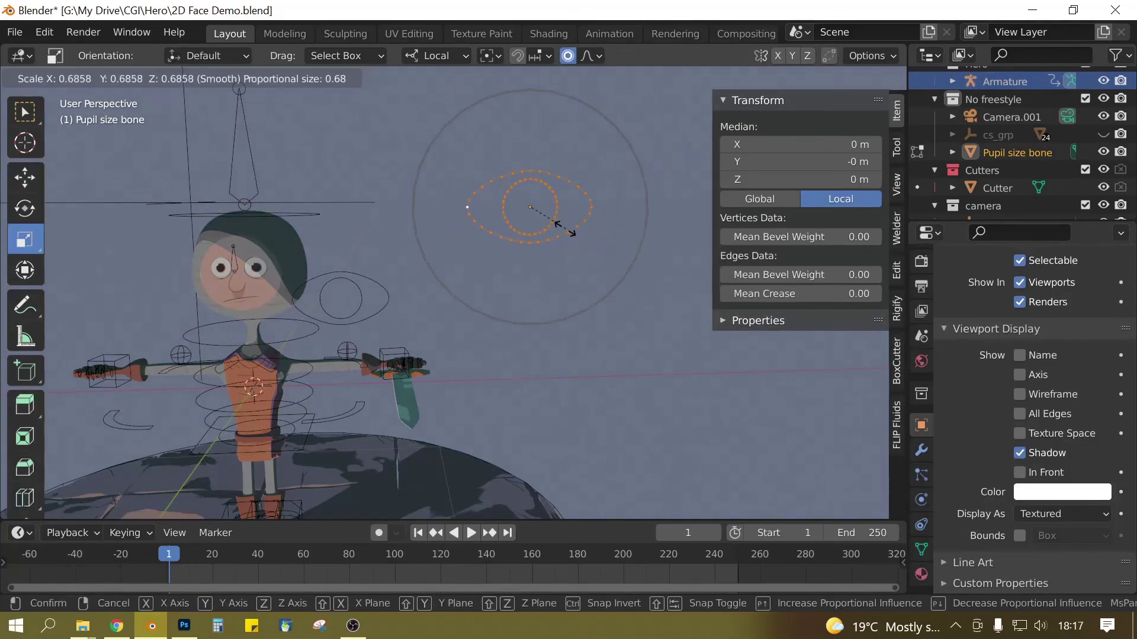
pyautogui.click(542, 223)
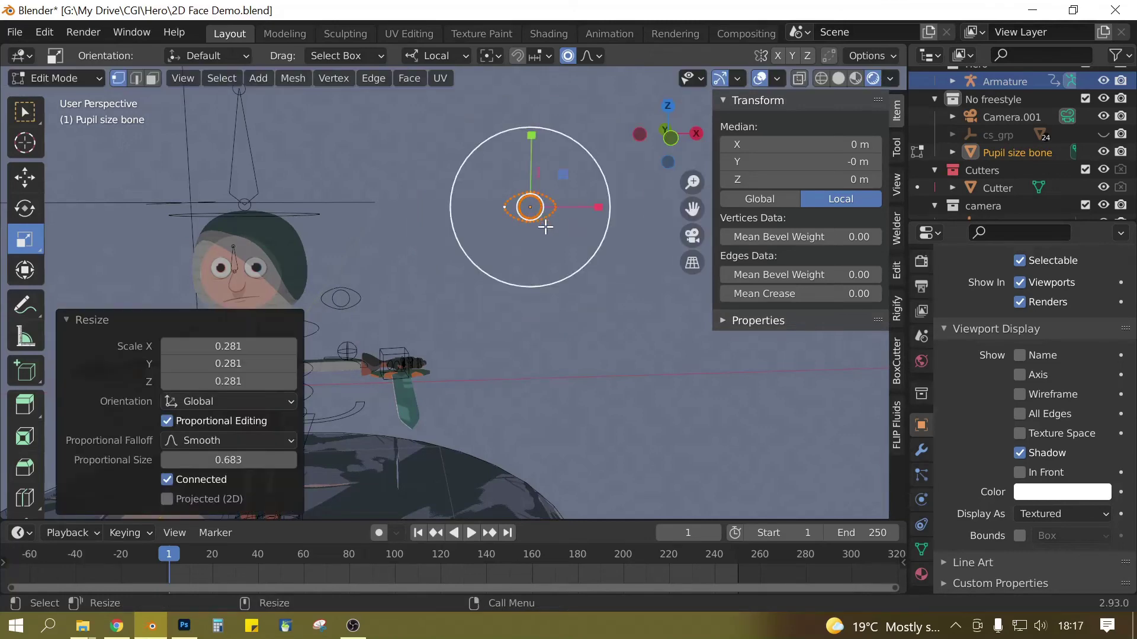
# Step: Leave mesh editing and try moving the Pupil size demo bone vertically in Pose Mode to test the pupil control
pyautogui.press('Tab')
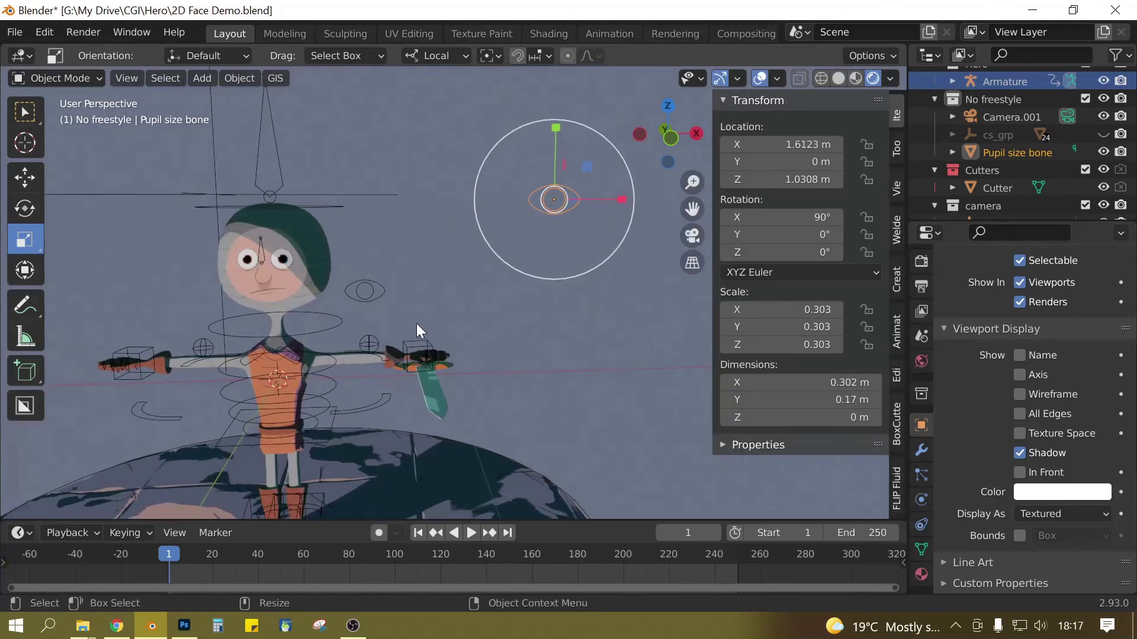
pyautogui.click(374, 300)
pyautogui.hotkey('ctrl', 'Tab')
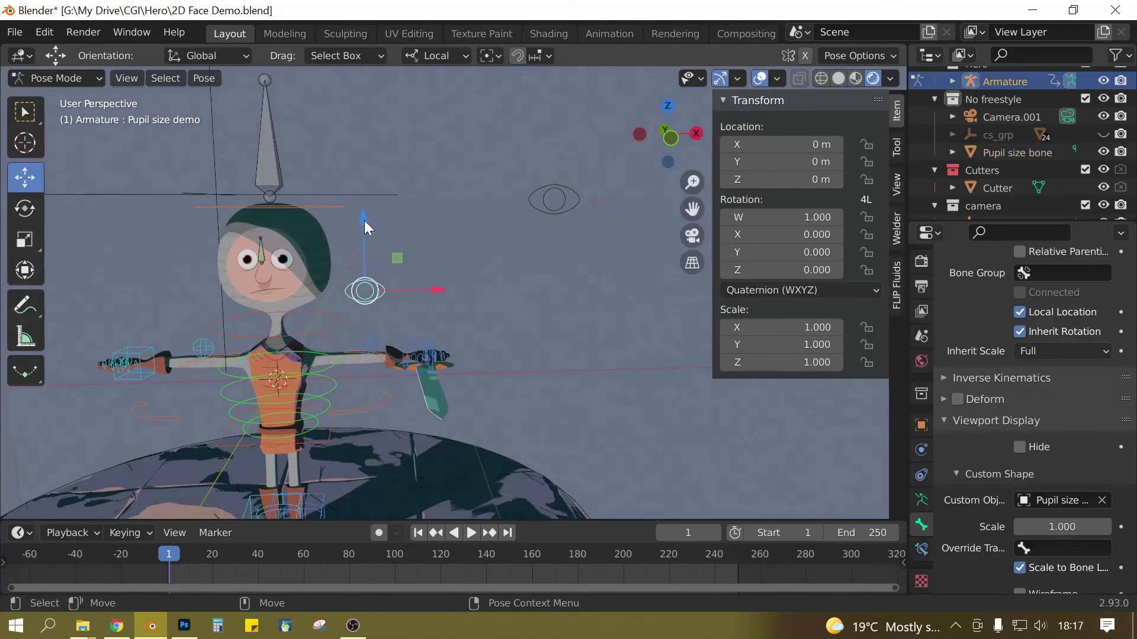
pyautogui.moveTo(364, 220); pyautogui.dragTo(521, 293)
# Step: Switch the armature to Object Mode and delete the Pupil size bone mesh from the scene
pyautogui.click(57, 78)
pyautogui.hotkey('ctrl', 'Tab')
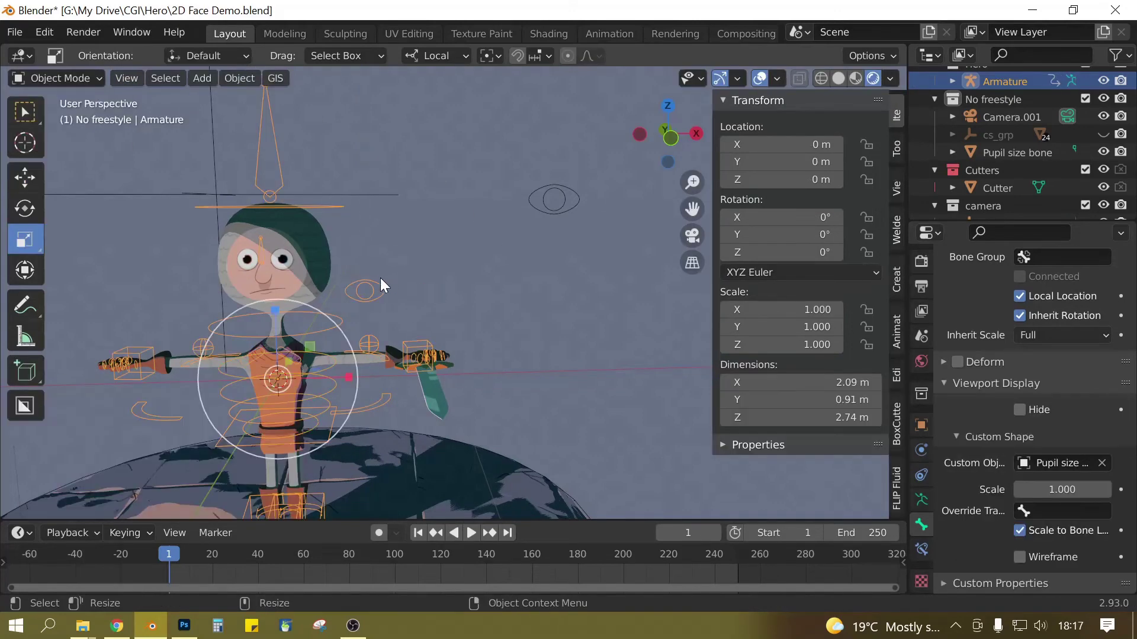
pyautogui.click(576, 202)
pyautogui.press('Delete')
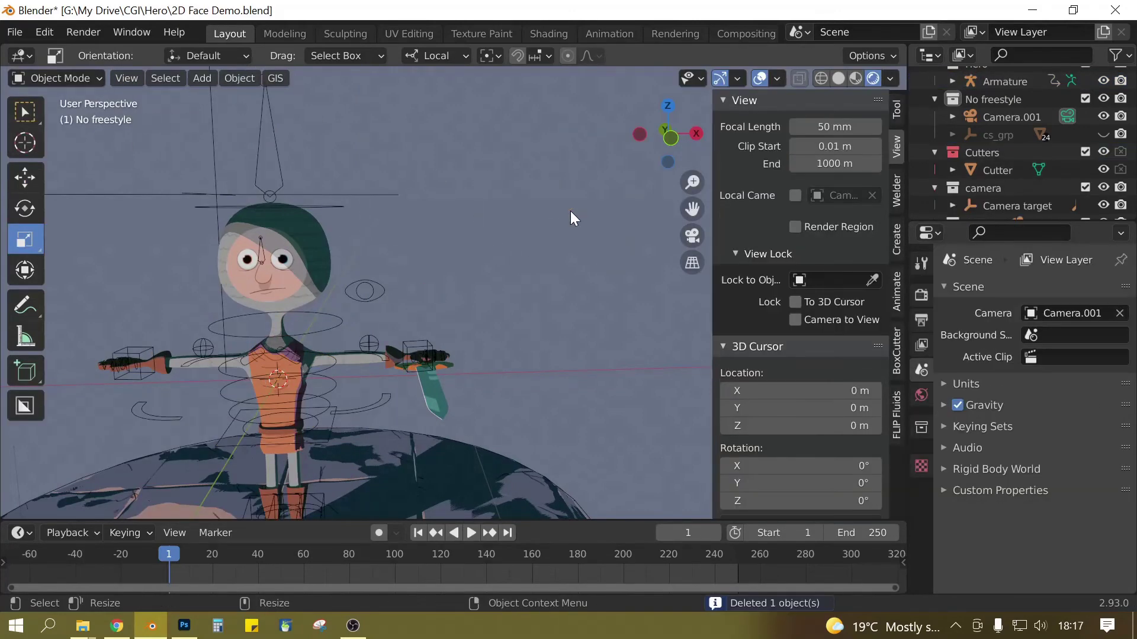
# Step: Examine the eye-shaped control beside the character's head and select the armature
pyautogui.scroll(3, 398, 300)
pyautogui.scroll(-2, 486, 322)
pyautogui.scroll(4, 475, 329)
pyautogui.scroll(-3, 475, 329)
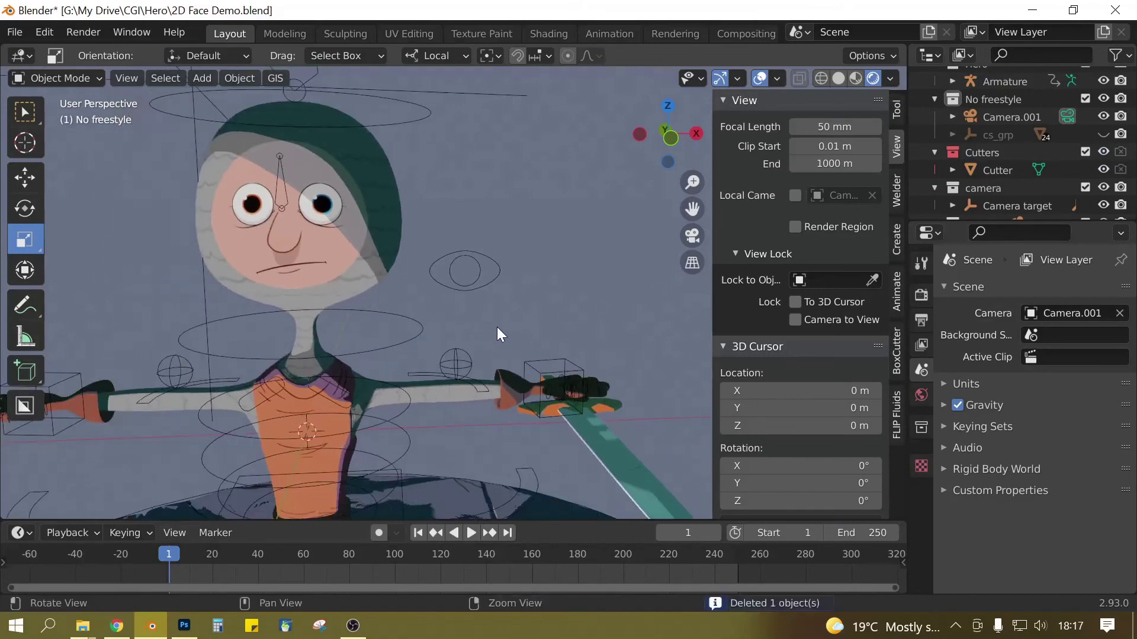
pyautogui.moveTo(496, 326); pyautogui.dragTo(474, 318, button='middle')
pyautogui.scroll(-2, 475, 319)
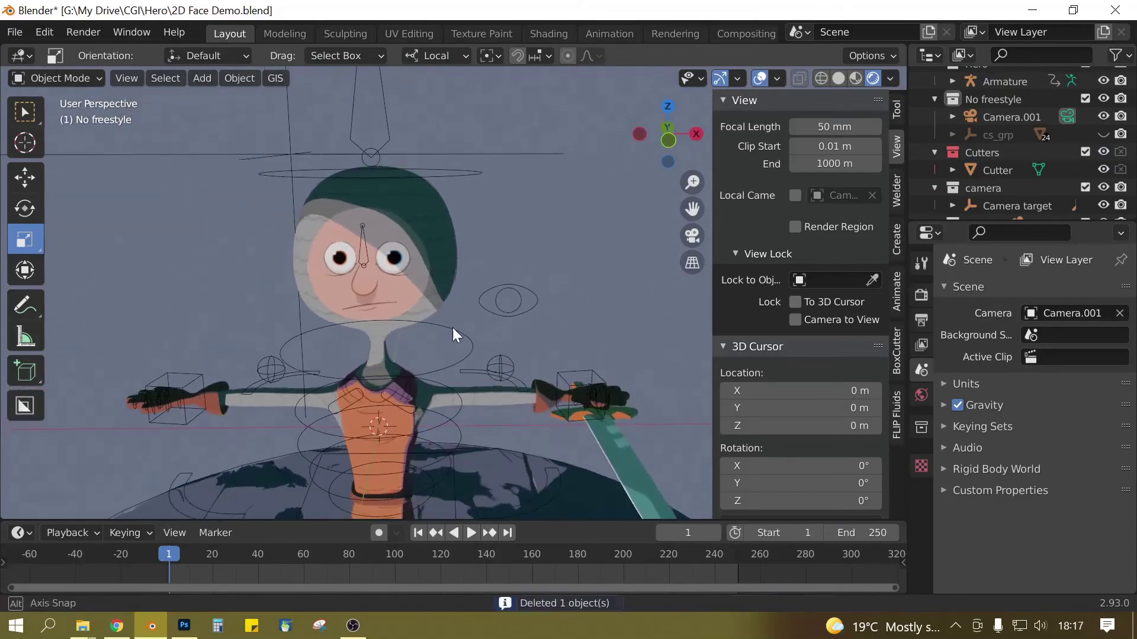
pyautogui.click(362, 243)
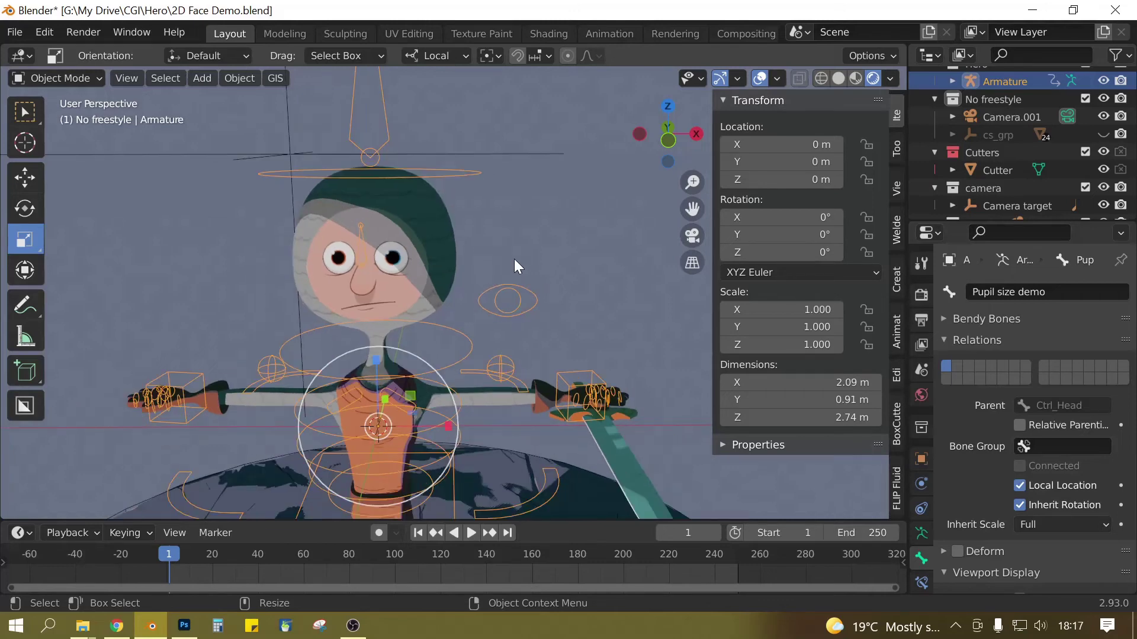
pyautogui.moveTo(514, 258)
pyautogui.mouseDown(button='middle')
pyautogui.moveTo(463, 244)
pyautogui.moveTo(487, 276)
pyautogui.moveTo(514, 280)
pyautogui.mouseUp(button='middle')
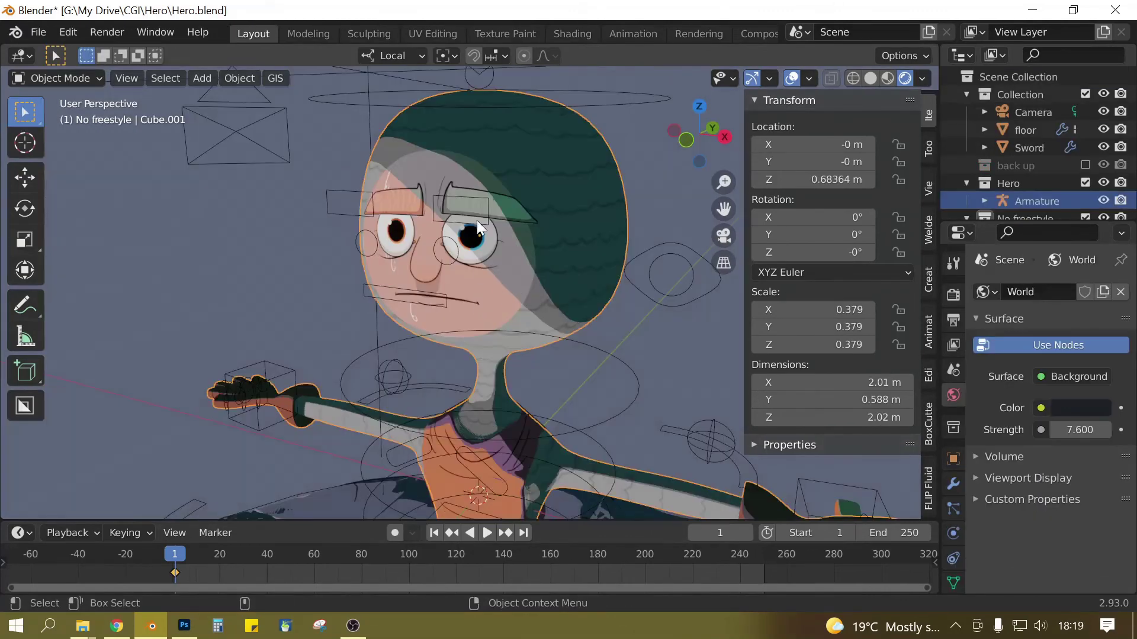
# Step: Try moving the eyebrow.l bone about -0.016 m along local X in Pose Mode and clear its location
pyautogui.moveTo(530, 294); pyautogui.dragTo(468, 320, button='middle')
pyautogui.scroll(1, 468, 319)
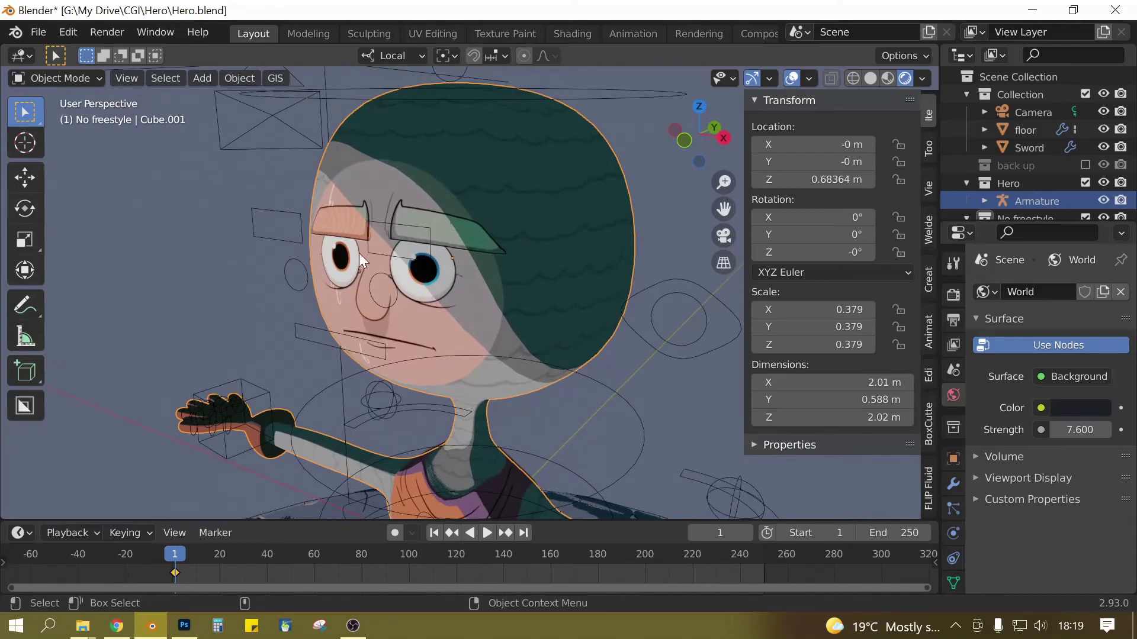
pyautogui.hotkey('ctrl', 'Tab')
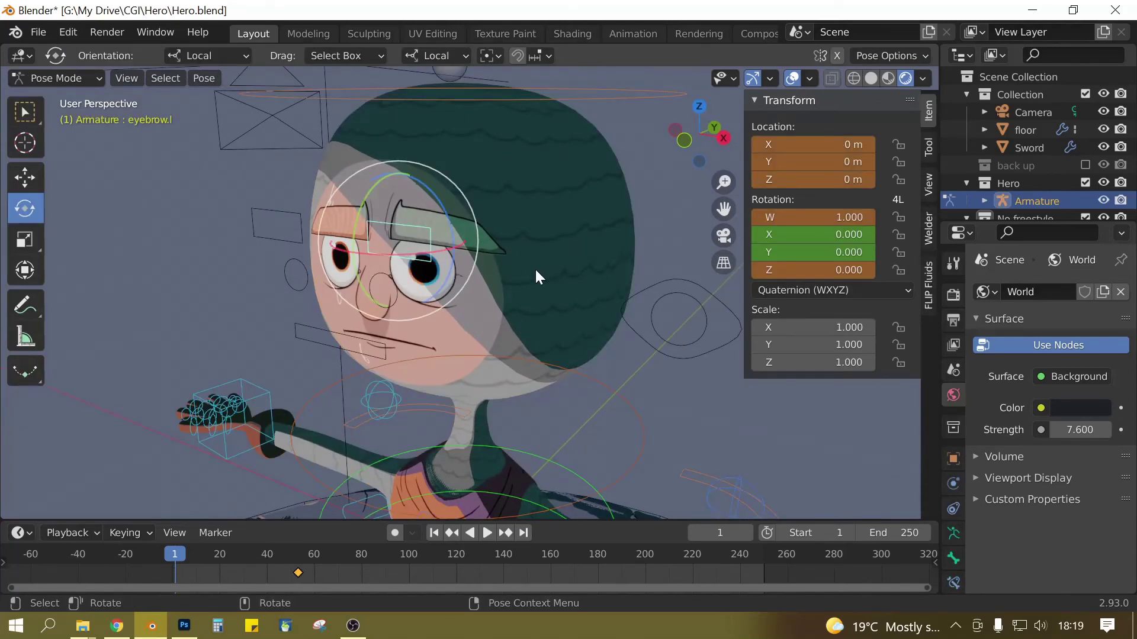
pyautogui.moveTo(482, 311); pyautogui.dragTo(527, 247, button='middle')
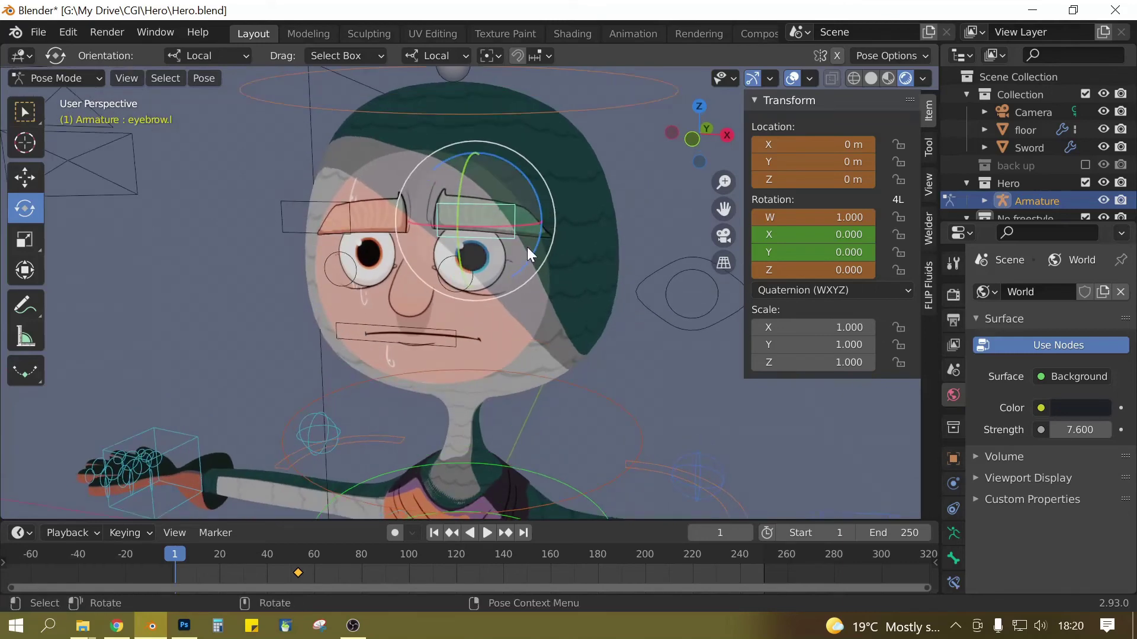
pyautogui.hotkey('shift', 'space')
pyautogui.press('g')
pyautogui.moveTo(476, 148); pyautogui.dragTo(519, 166)
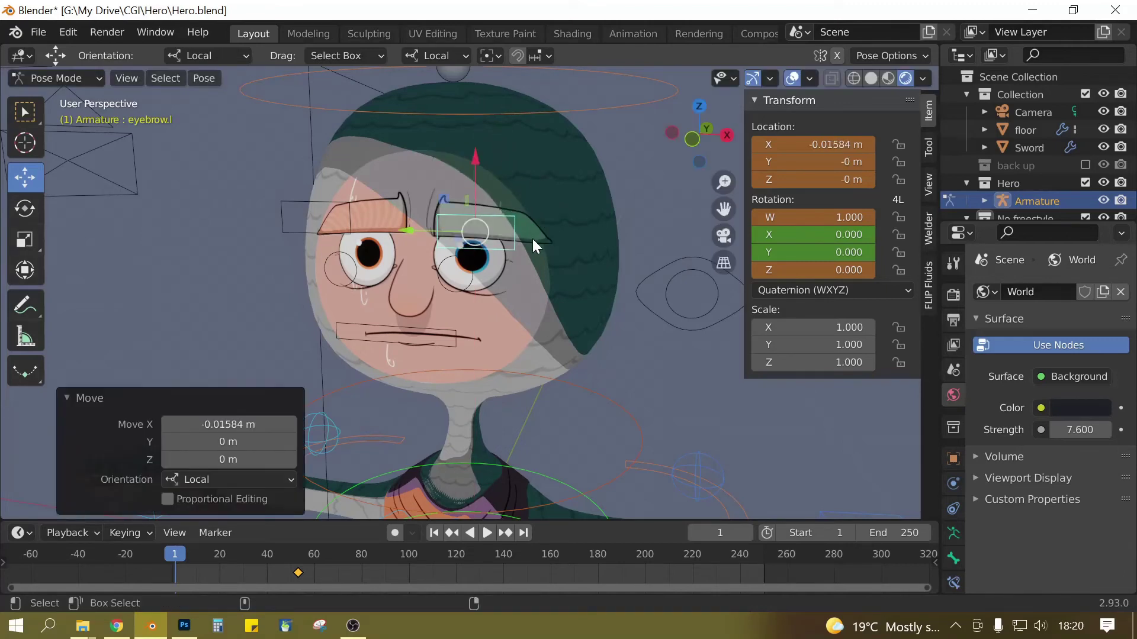
pyautogui.hotkey('alt', 'g')
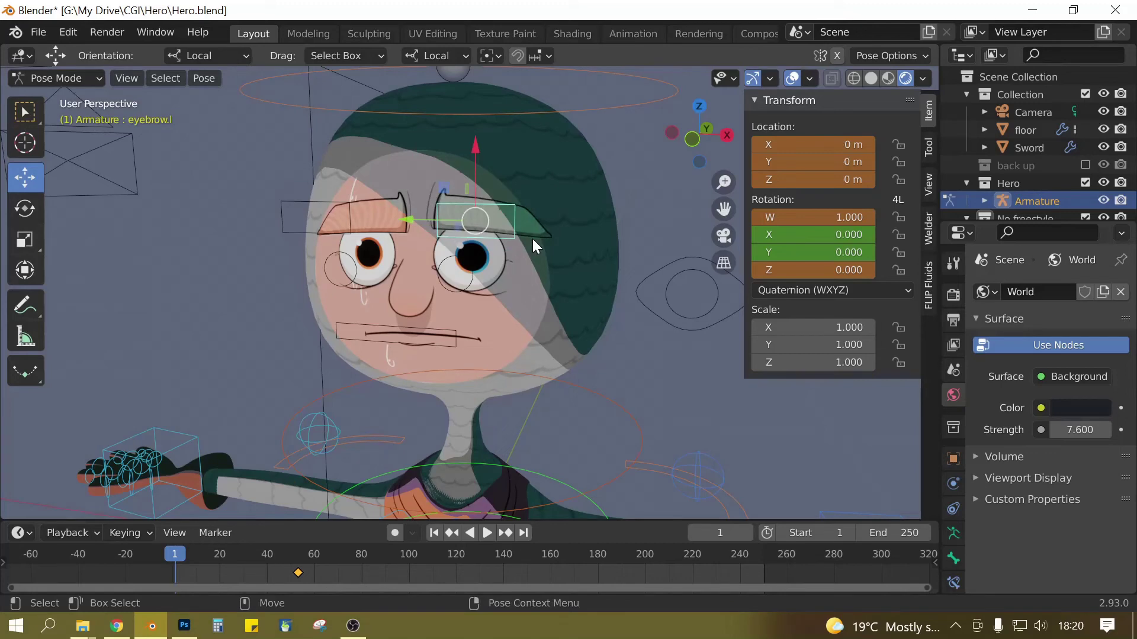
# Step: Rotate the eyebrow.l bone about 22.6° around local Z and move it to about X -0.030 m, Y 0.039 m
pyautogui.moveTo(516, 261); pyautogui.dragTo(493, 270, button='middle')
pyautogui.hotkey('shift', 'space')
pyautogui.press('r')
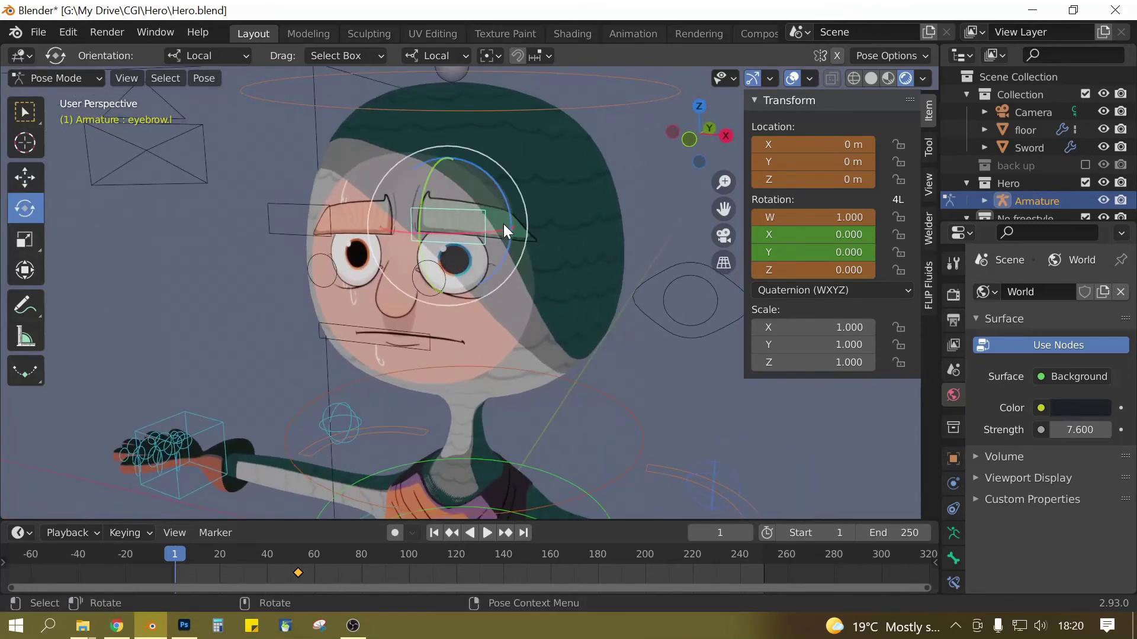
pyautogui.moveTo(500, 192); pyautogui.dragTo(492, 171)
pyautogui.hotkey('shift', 'space')
pyautogui.press('g')
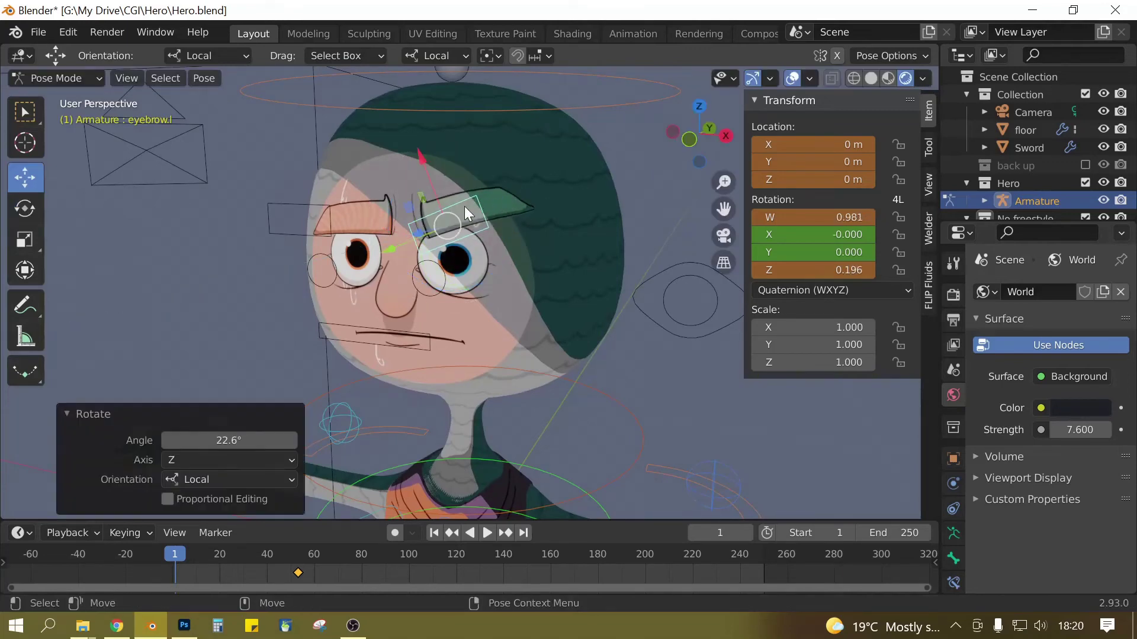
pyautogui.moveTo(413, 212)
pyautogui.mouseDown()
pyautogui.moveTo(385, 203)
pyautogui.moveTo(389, 219)
pyautogui.moveTo(396, 208)
pyautogui.mouseUp()
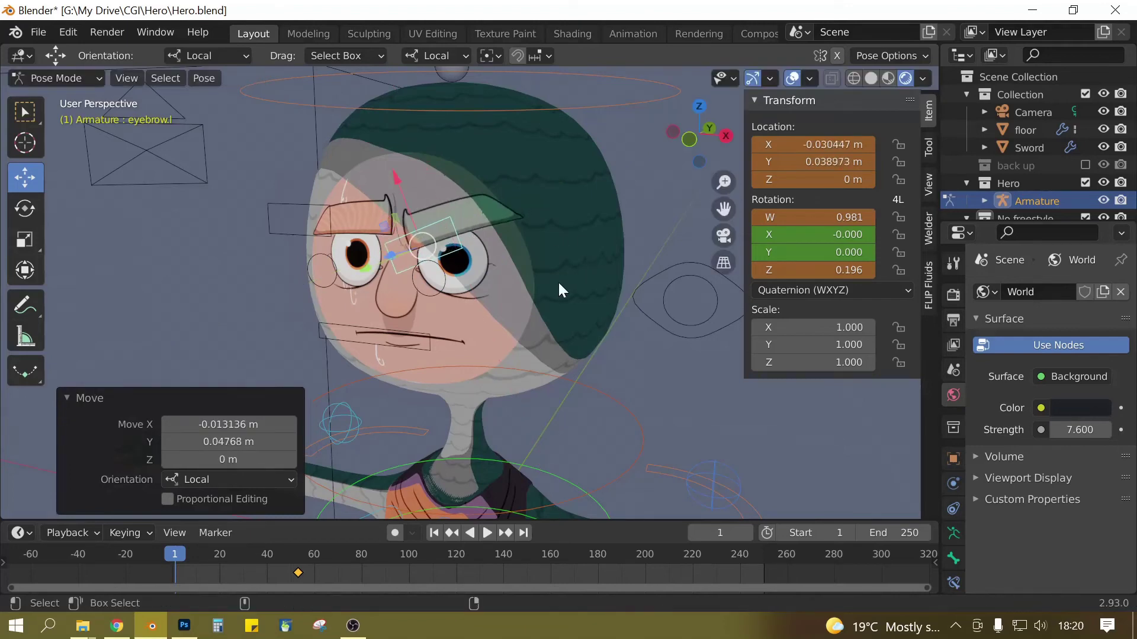
# Step: Clear the location and rotation of the eyebrow.l bone
pyautogui.hotkey('alt', 'g')
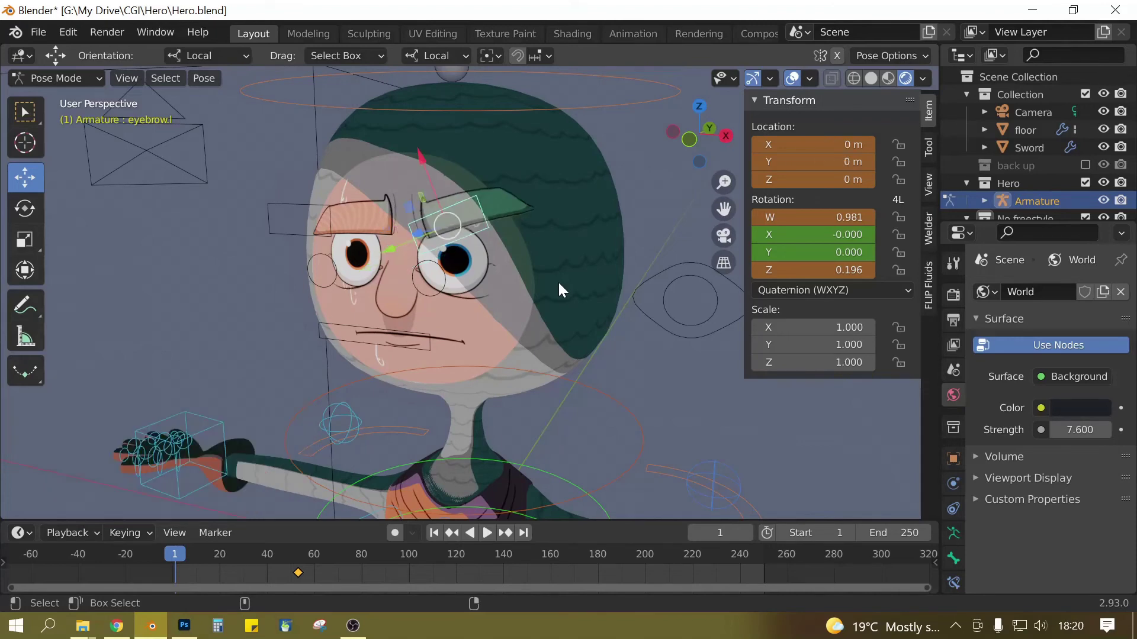
pyautogui.hotkey('alt', 'r')
pyautogui.keyDown('alt'); pyautogui.moveTo(557, 280); pyautogui.dragTo(384, 349); pyautogui.keyUp('alt')
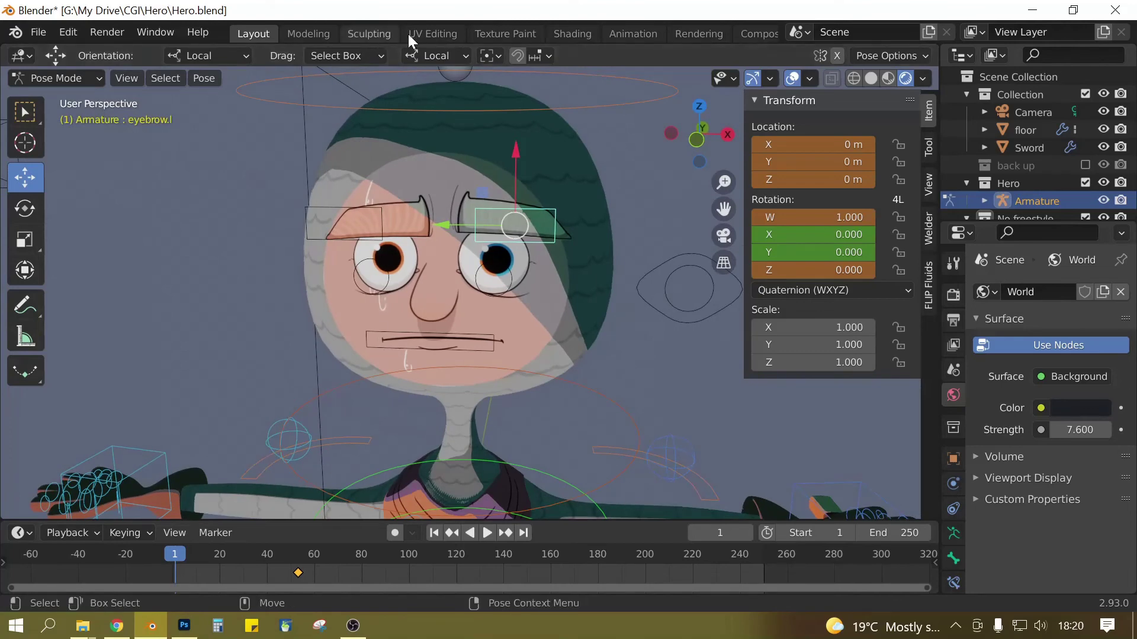
# Step: Open the l eyebrow node group of Material.001 in the Shading workspace
pyautogui.click(585, 33)
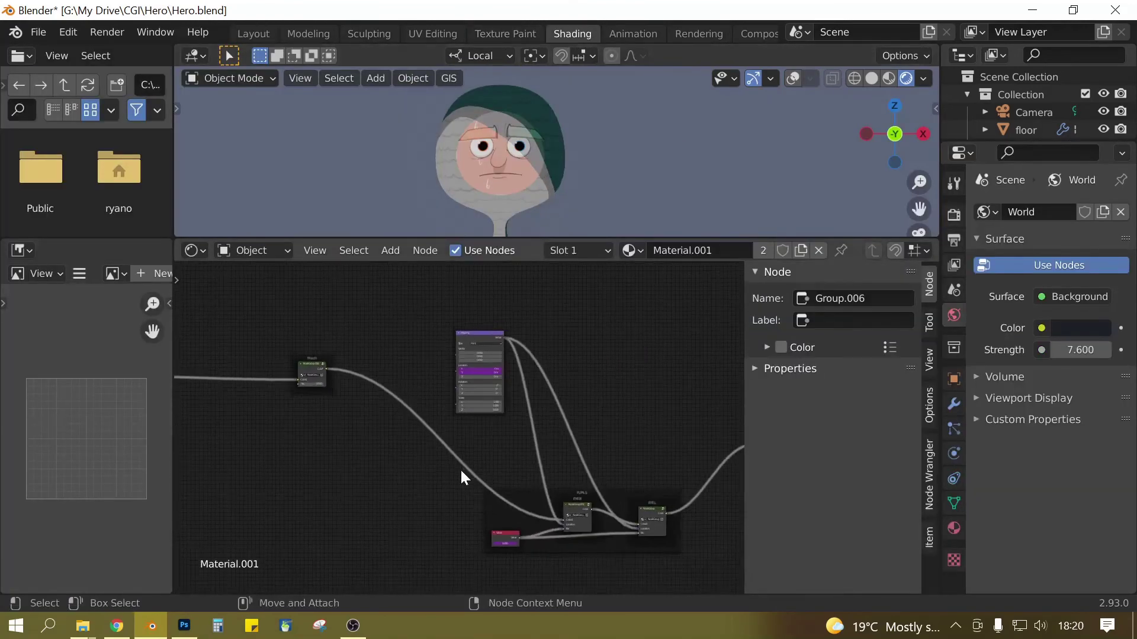
pyautogui.moveTo(460, 468); pyautogui.dragTo(347, 431, button='middle')
pyautogui.scroll(3, 353, 444)
pyautogui.moveTo(546, 400); pyautogui.dragTo(499, 405, button='middle')
pyautogui.scroll(3, 467, 467)
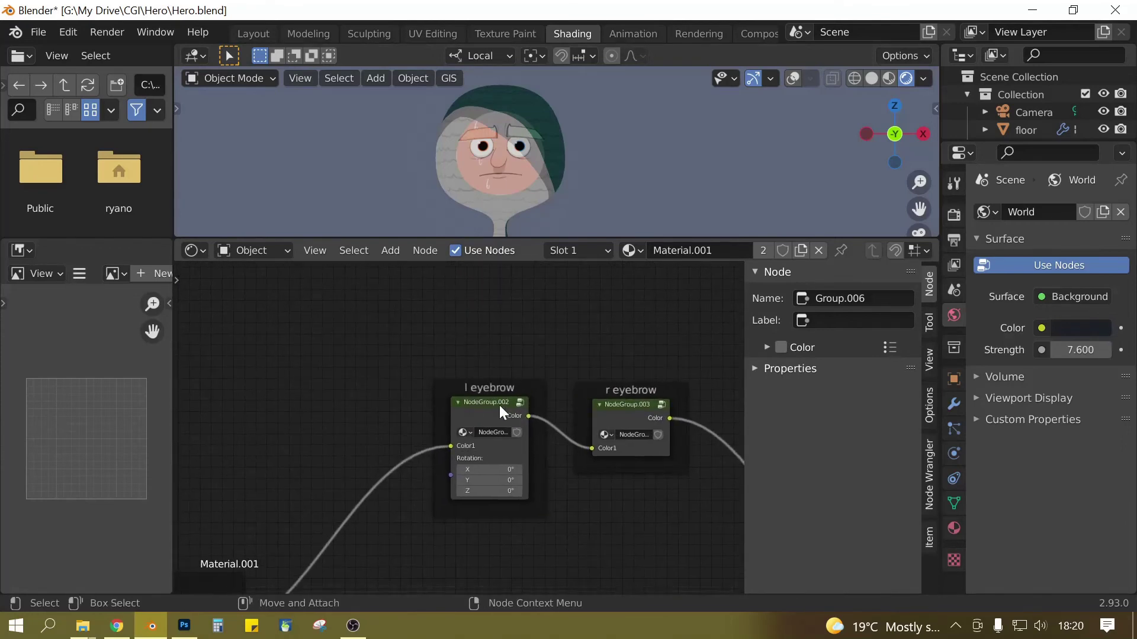
pyautogui.press('Tab')
# Step: Examine the Subtract, Mapping and Add nodes inside the l eyebrow group, including the driven Z rotation of the Mapping node
pyautogui.scroll(-3, 502, 418)
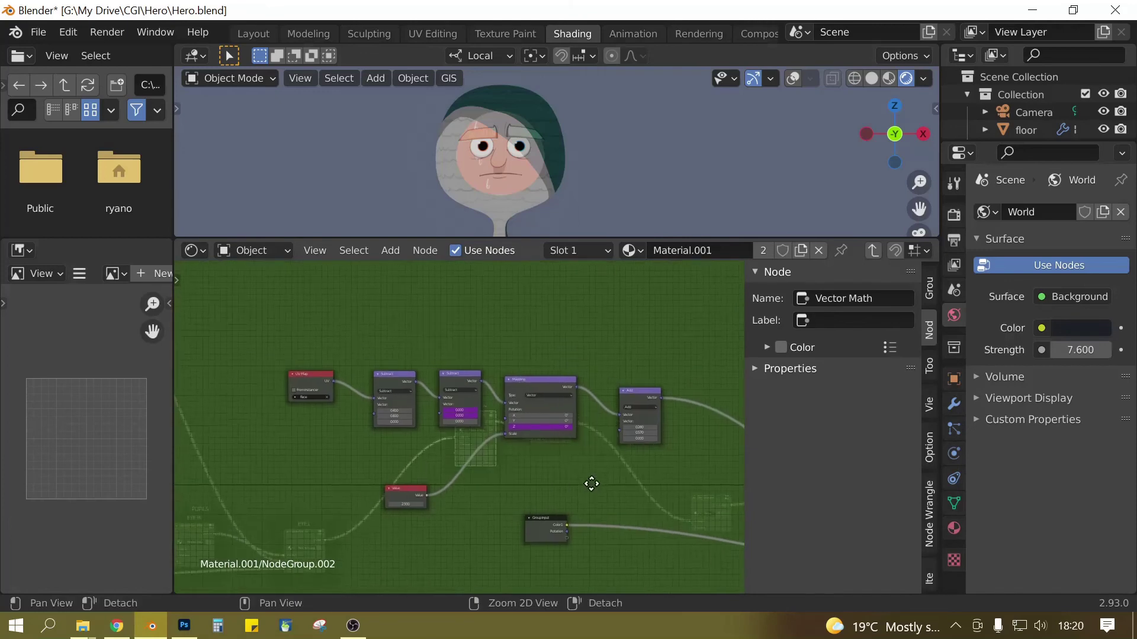
pyautogui.moveTo(591, 486); pyautogui.dragTo(528, 489, button='middle')
pyautogui.scroll(1, 527, 490)
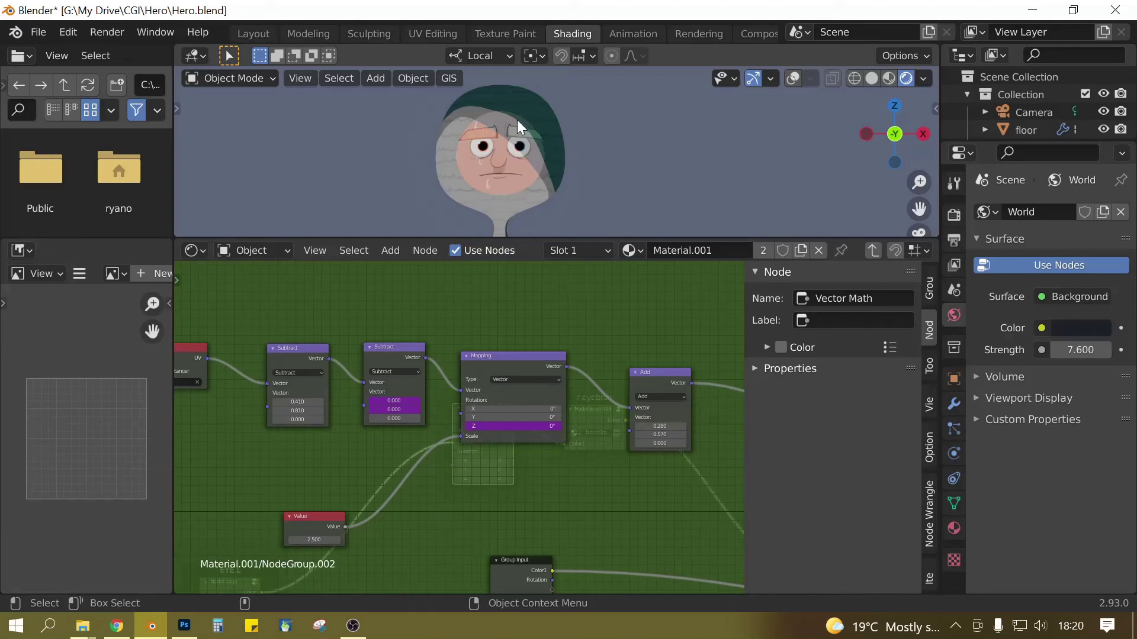
pyautogui.scroll(3, 516, 151)
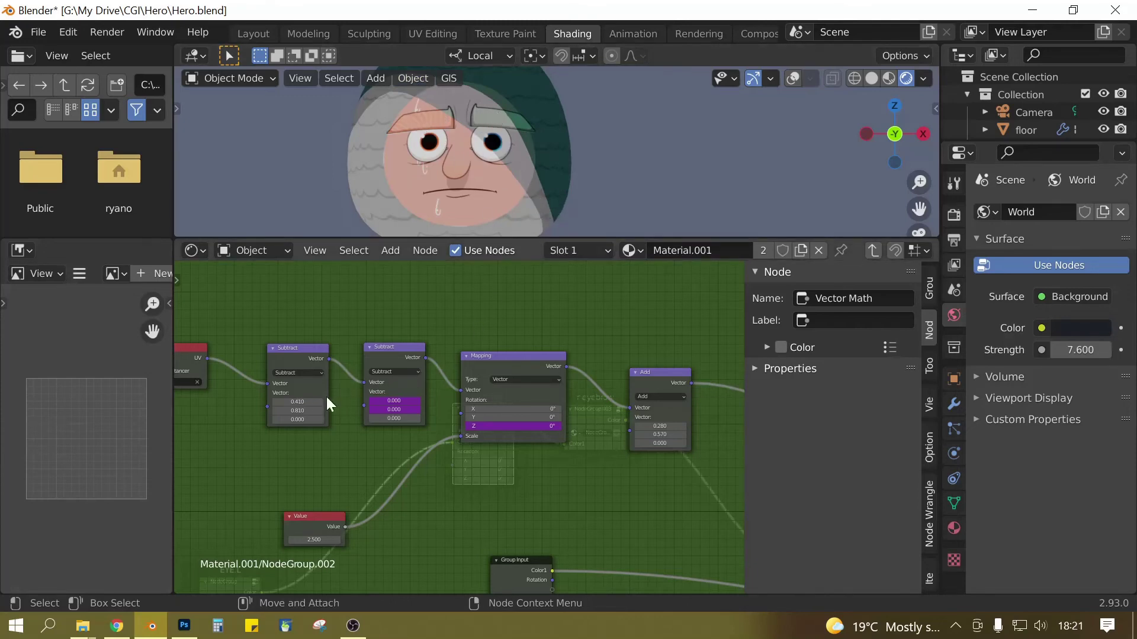
pyautogui.scroll(-2, 343, 469)
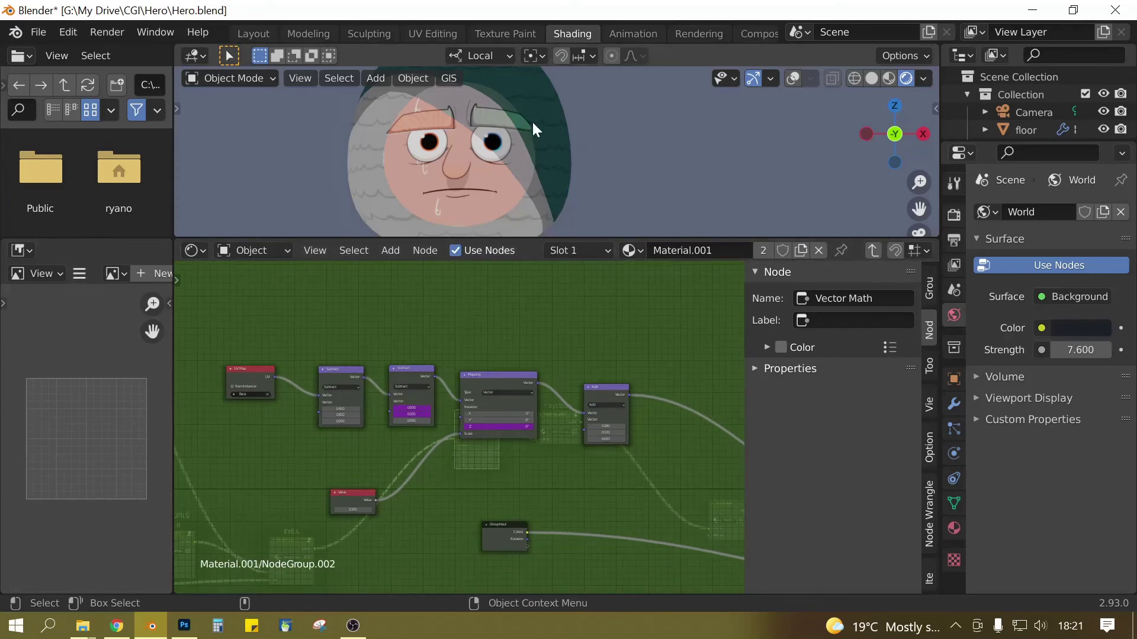
pyautogui.scroll(2, 490, 371)
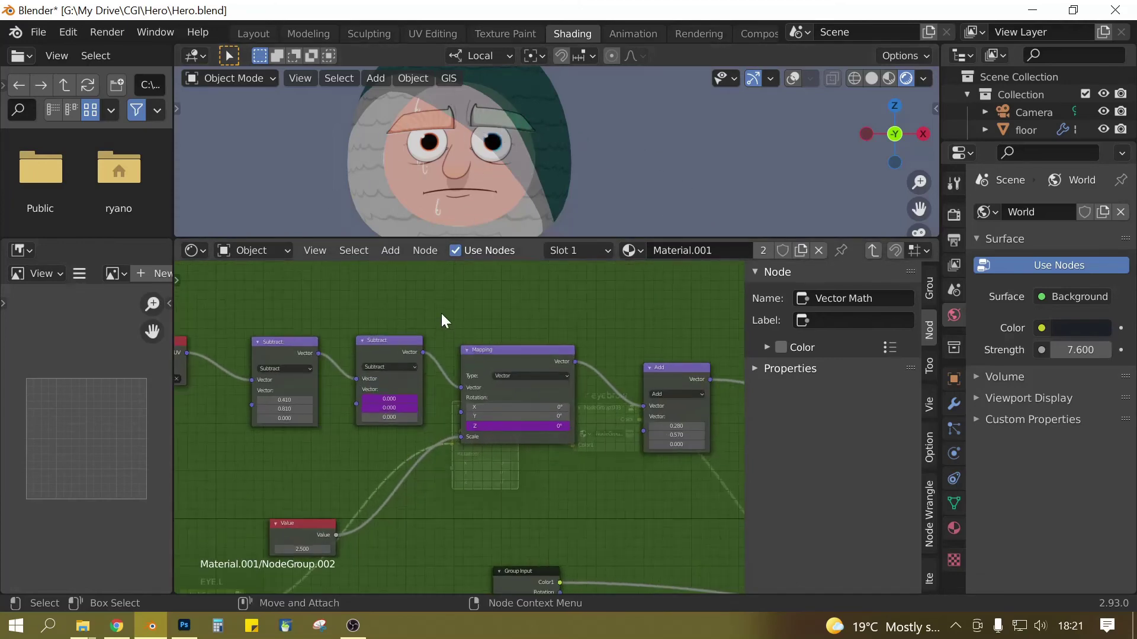
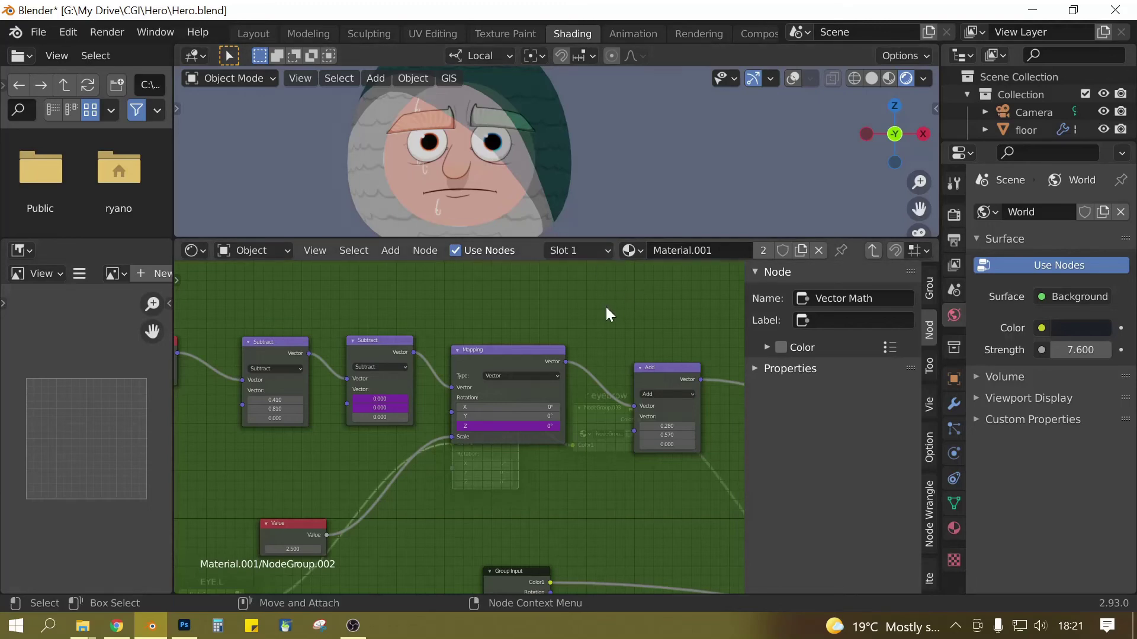
pyautogui.moveTo(617, 322); pyautogui.dragTo(587, 315, button='middle')
pyautogui.scroll(2, 574, 299)
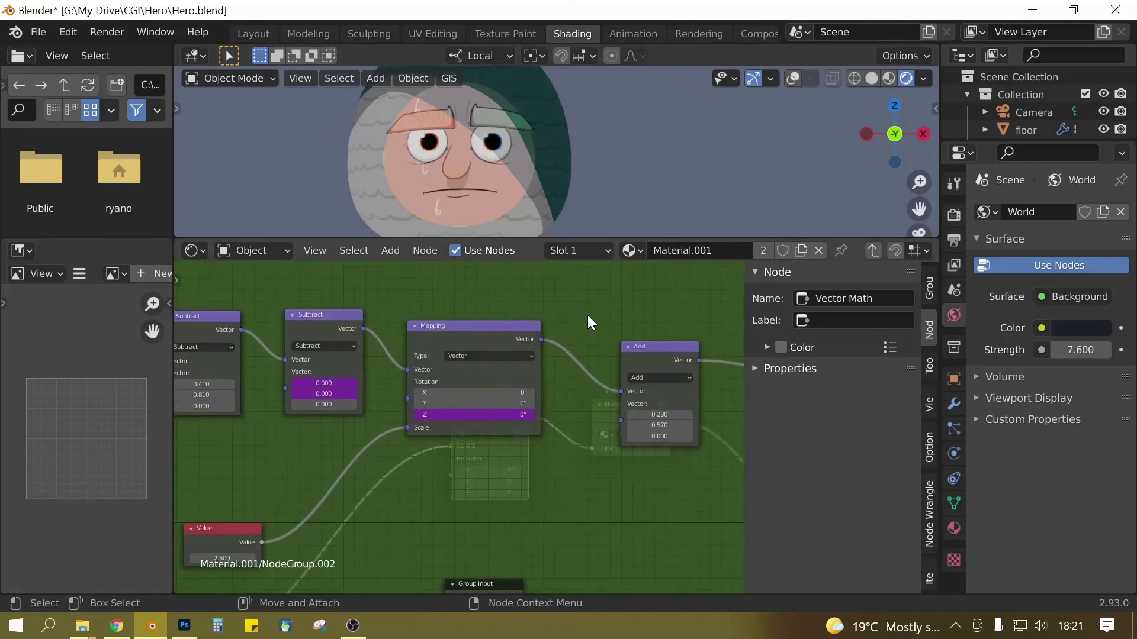
pyautogui.click(478, 416)
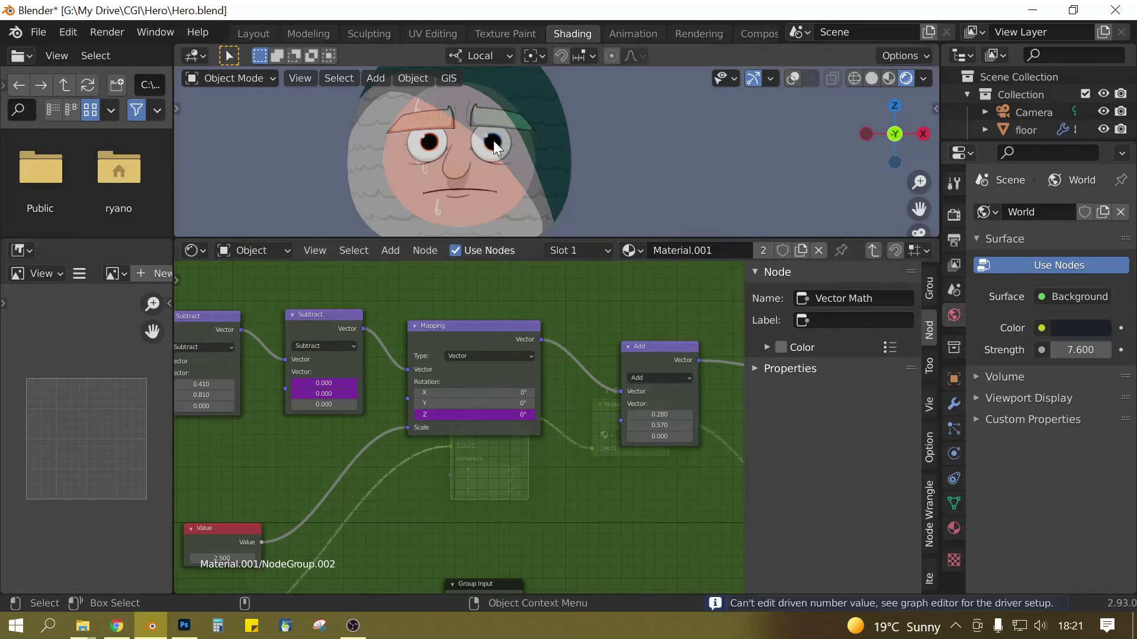
# Step: Try rotating the eyebrow.l bone about -23.7° around local Z in the Layout workspace and clear its rotation
pyautogui.click(239, 33)
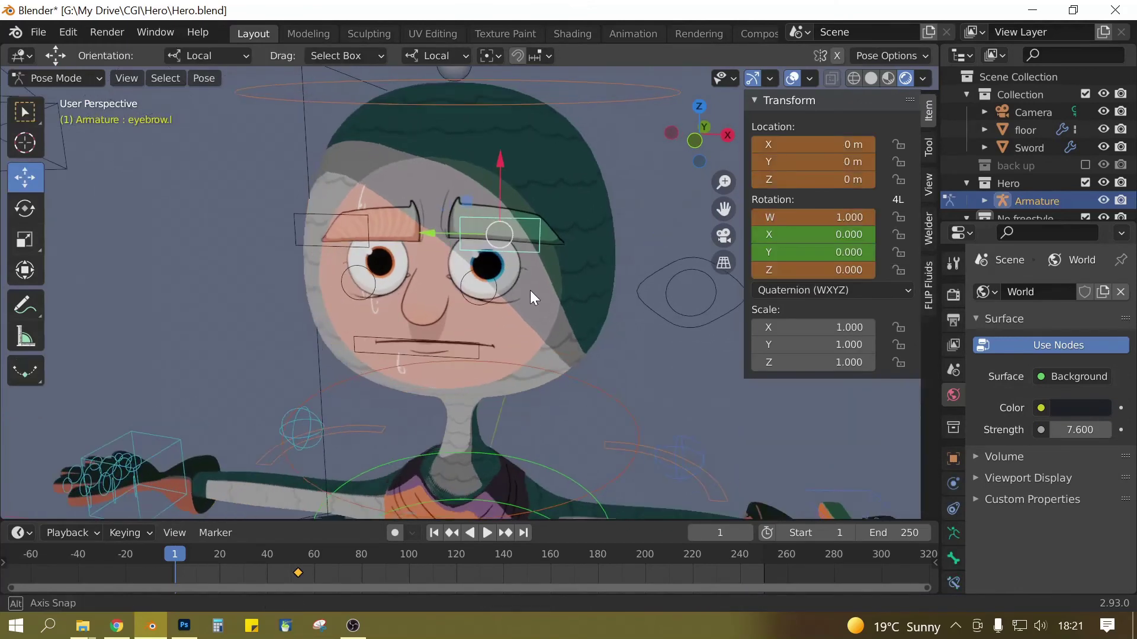
pyautogui.click(510, 223)
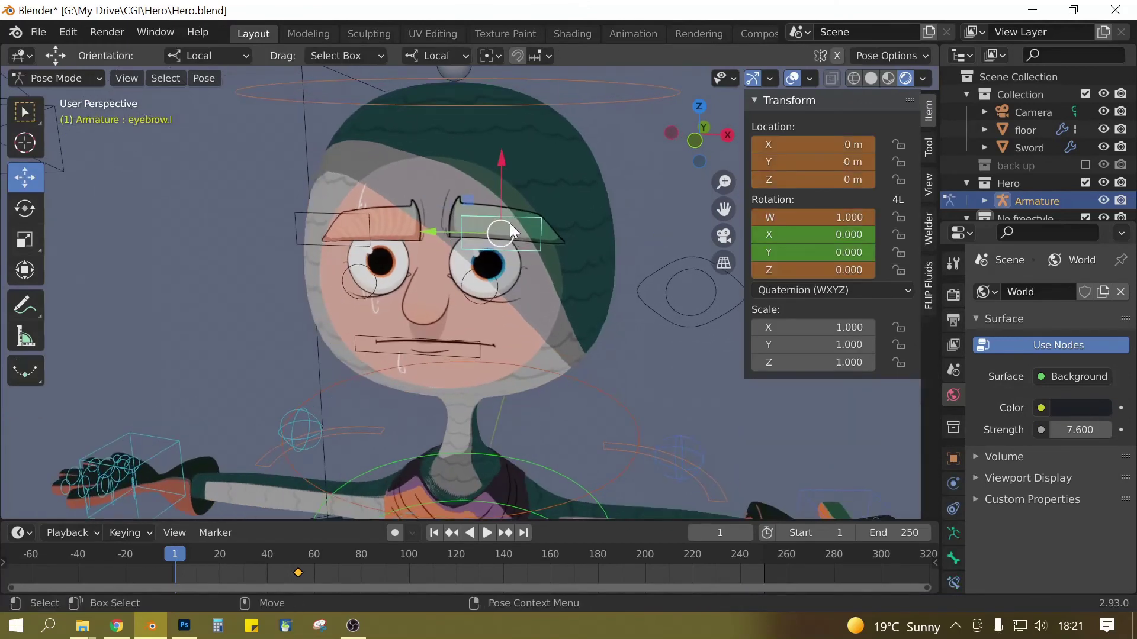
pyautogui.hotkey('shift', 'space')
pyautogui.press('r')
pyautogui.moveTo(479, 171); pyautogui.dragTo(511, 179)
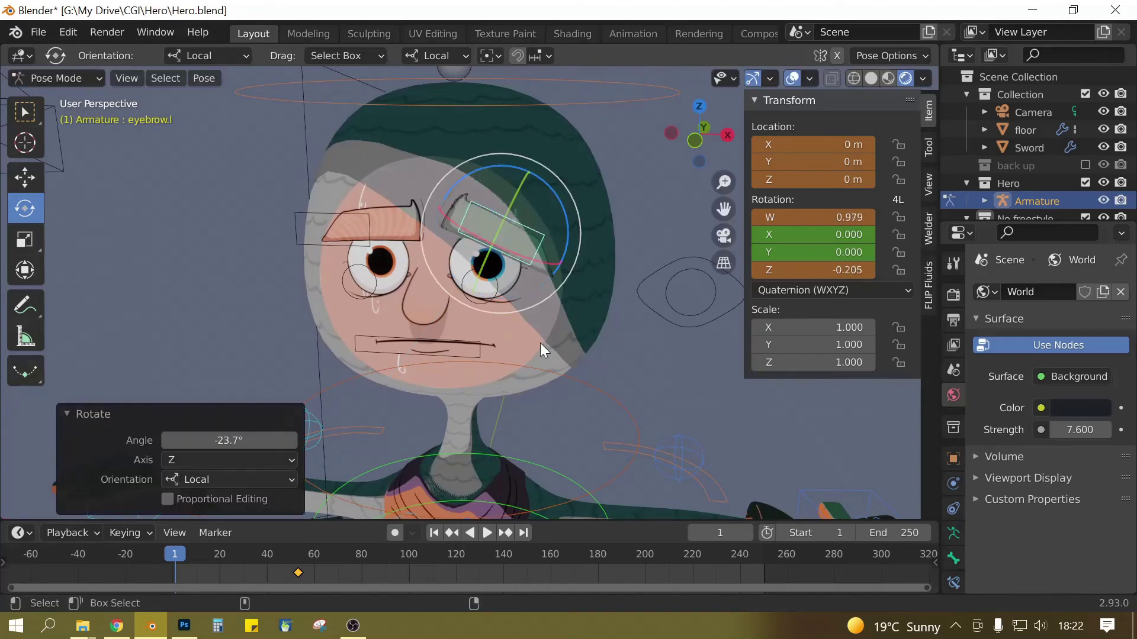
pyautogui.hotkey('alt', 'r')
# Step: Try rotating the eyebrow.r bone about -7.5° around local Z and undo the rotation
pyautogui.moveTo(375, 282); pyautogui.dragTo(357, 202, button='middle')
pyautogui.click(352, 222)
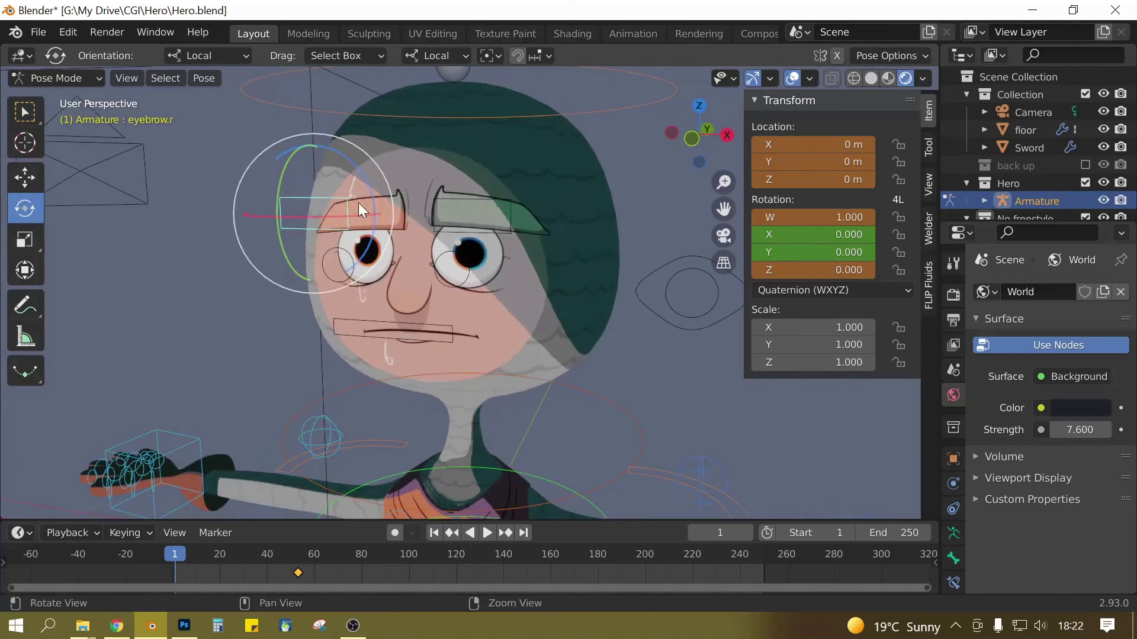
pyautogui.moveTo(362, 180); pyautogui.dragTo(387, 175)
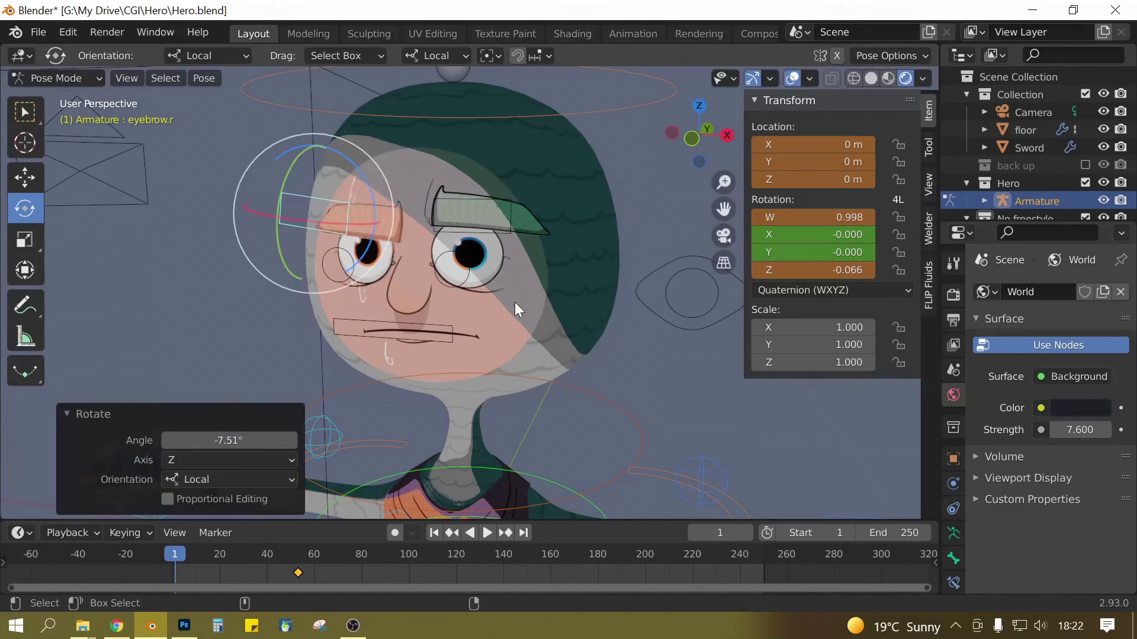
pyautogui.hotkey('ctrl', 'z')
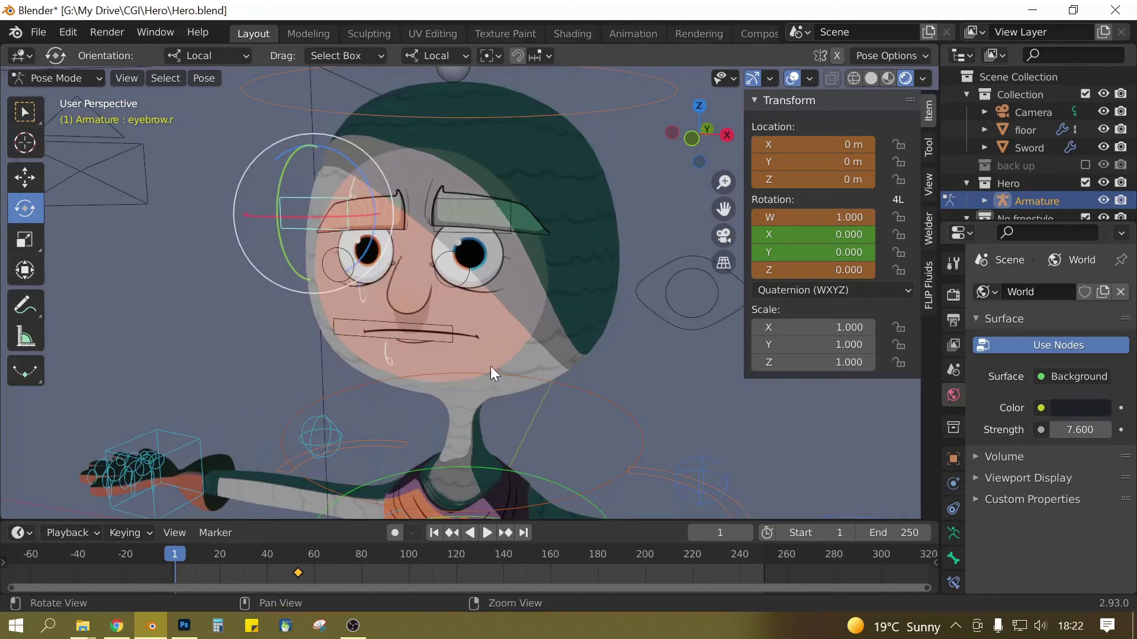
pyautogui.keyDown('shift'); pyautogui.moveTo(490, 366); pyautogui.dragTo(515, 344, button='middle'); pyautogui.keyUp('shift')
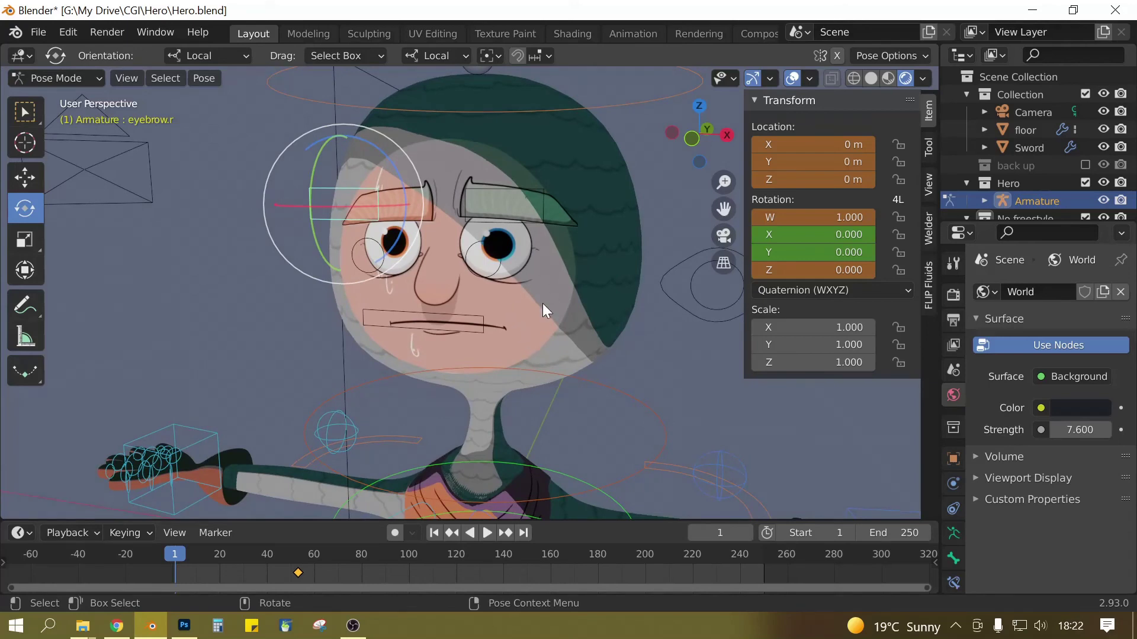
# Step: Select the character mesh Cube.001 in Object Mode and switch to the Shading workspace
pyautogui.moveTo(526, 279); pyautogui.dragTo(510, 227, button='middle')
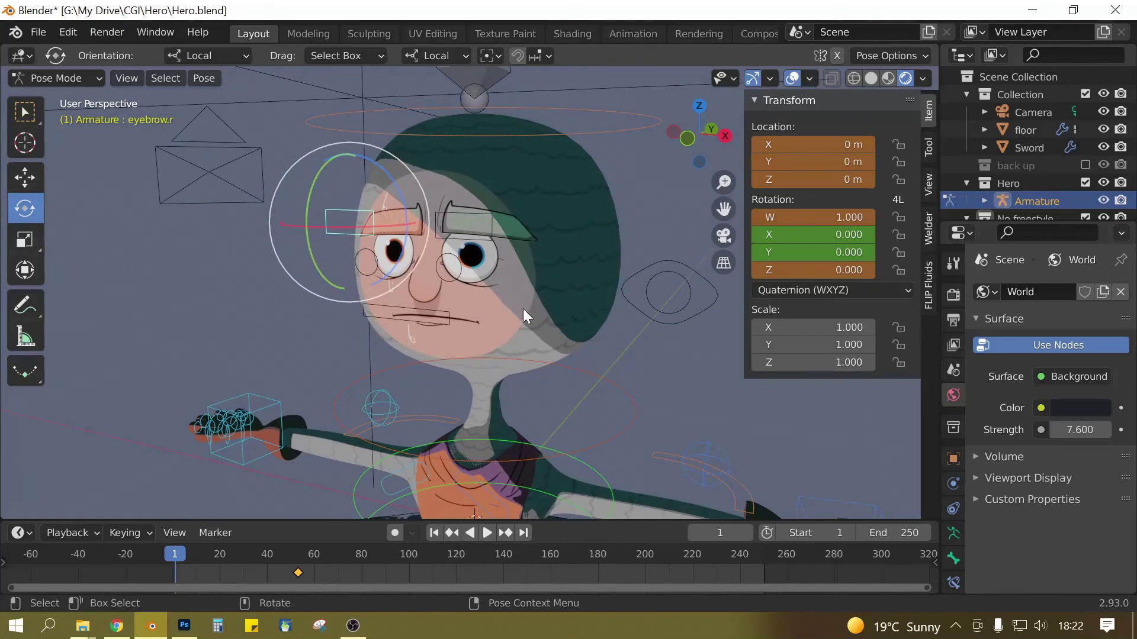
pyautogui.hotkey('ctrl', 'Tab')
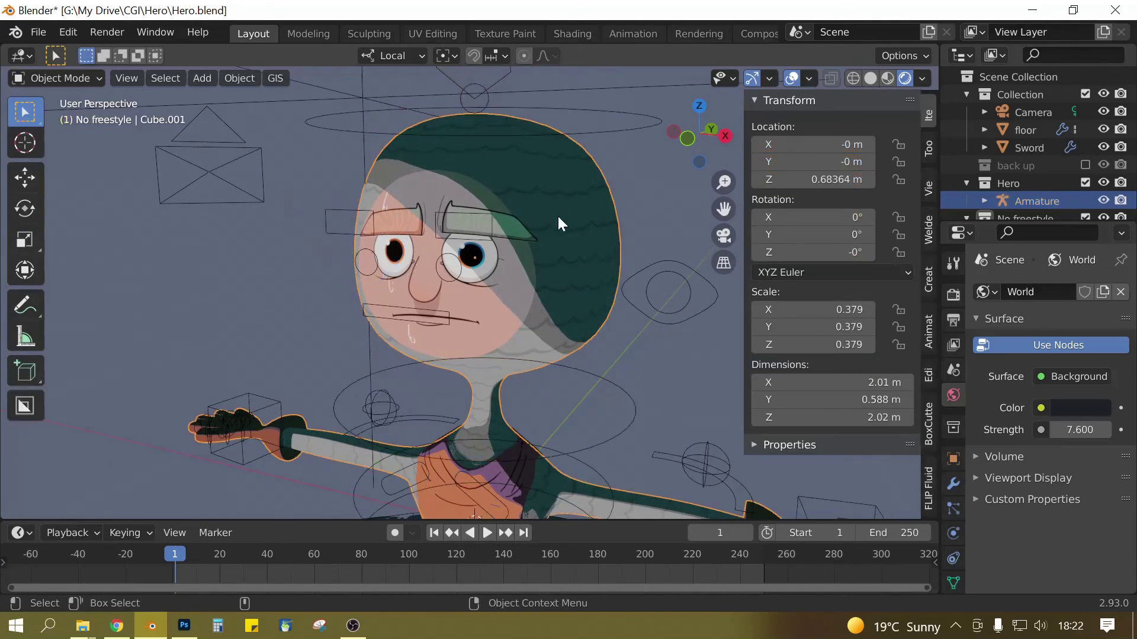
pyautogui.click(573, 33)
# Step: Leave the l eyebrow node group and open the Eye base node group of Material.001
pyautogui.scroll(-3, 506, 403)
pyautogui.moveTo(460, 502); pyautogui.dragTo(304, 362, button='middle')
pyautogui.press('Tab')
pyautogui.scroll(5, 365, 464)
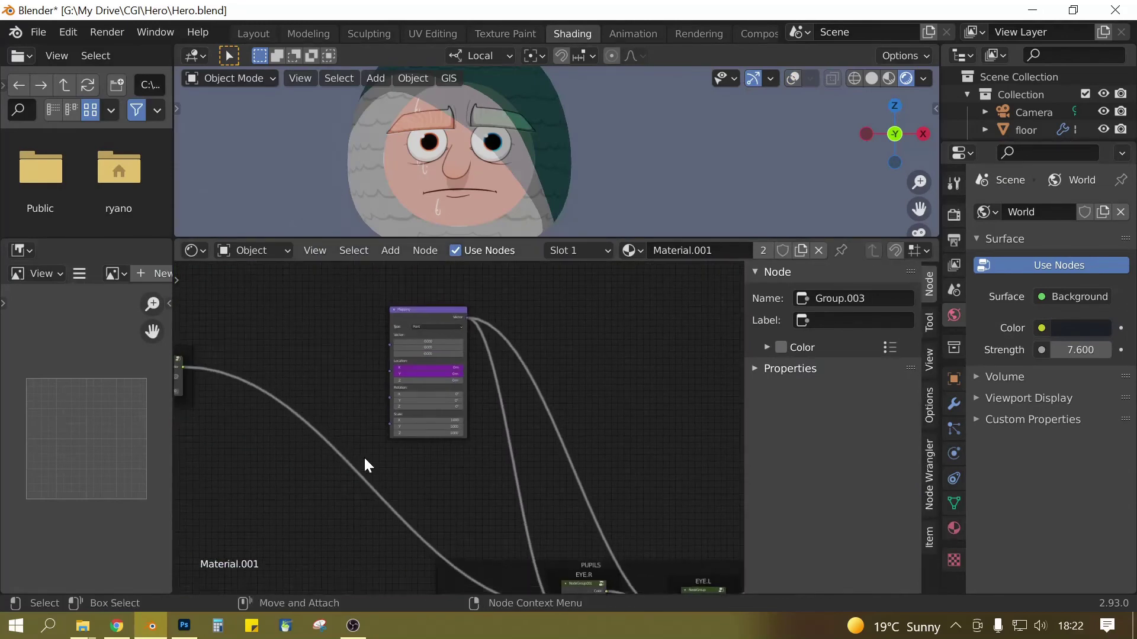
pyautogui.scroll(4, 516, 493)
pyautogui.moveTo(242, 478); pyautogui.dragTo(663, 482, button='middle')
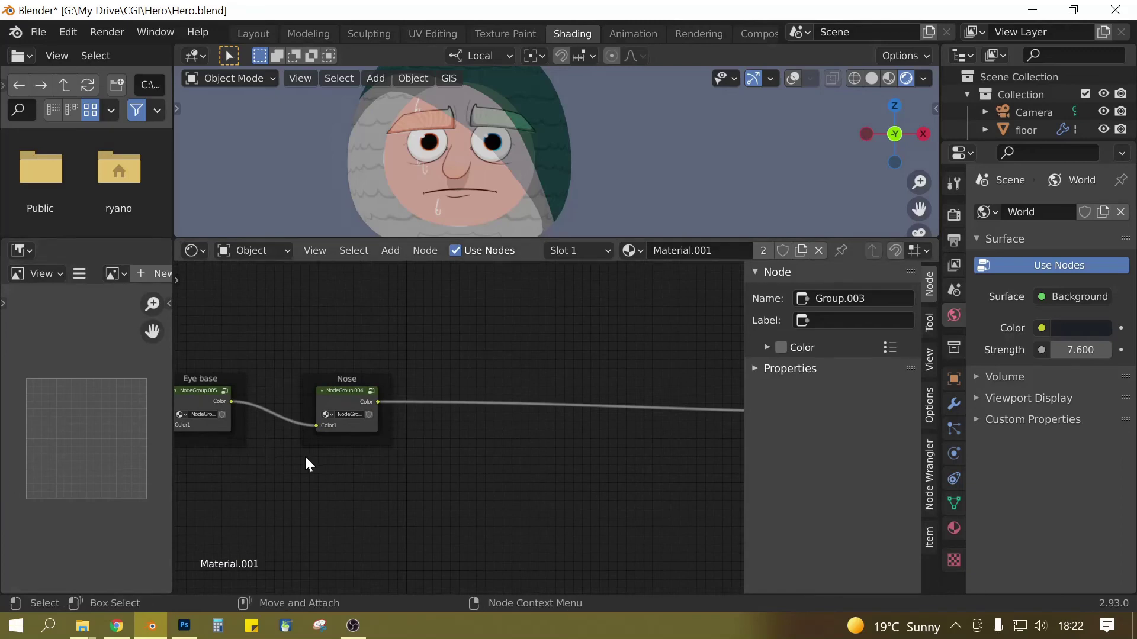
pyautogui.moveTo(304, 454); pyautogui.dragTo(585, 461, button='middle')
pyautogui.scroll(2, 459, 497)
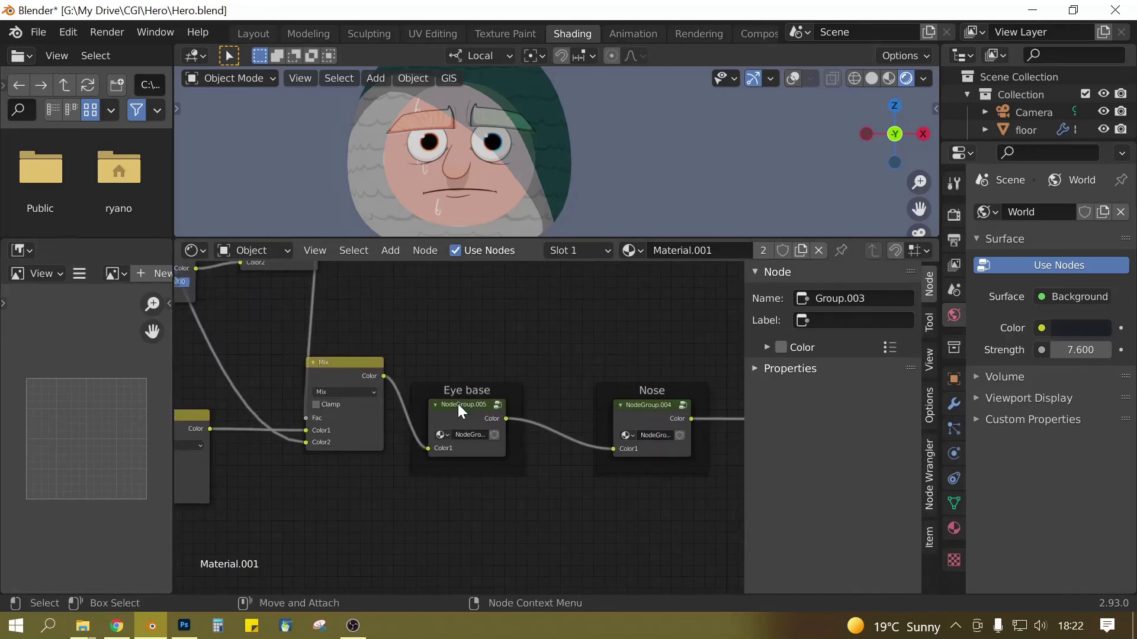
pyautogui.click(457, 404)
pyautogui.press('Tab')
# Step: Examine how the Mapping and Mix nodes feed the l eye v2.png image texture inside the Eye base group
pyautogui.scroll(-1, 482, 504)
pyautogui.scroll(1, 465, 510)
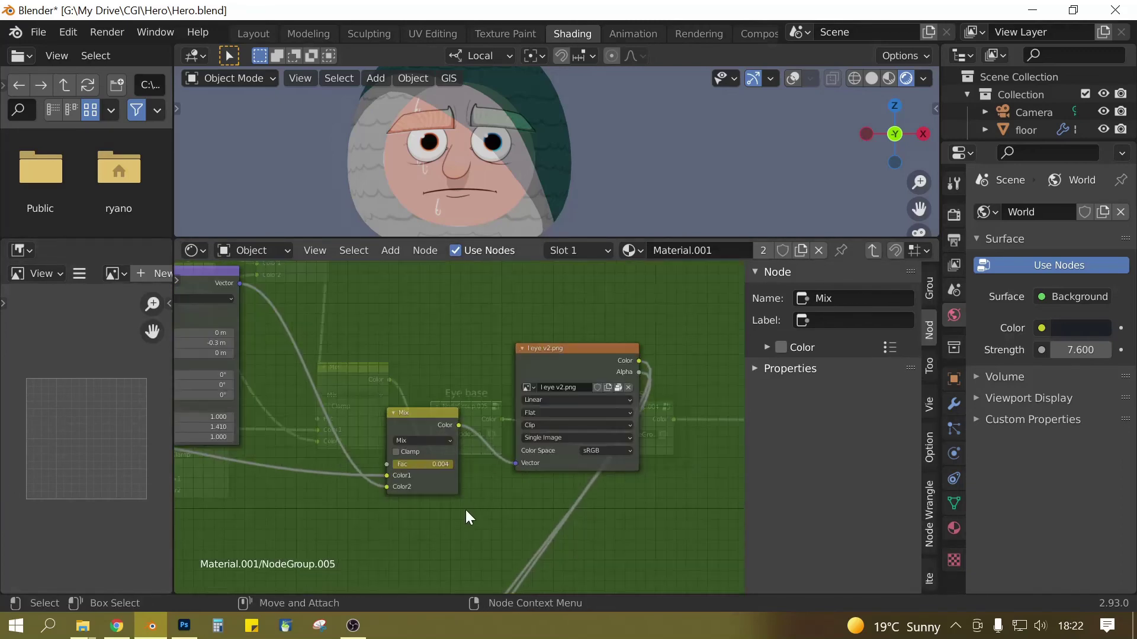
pyautogui.scroll(1, 466, 510)
pyautogui.keyDown('alt'); pyautogui.moveTo(387, 343); pyautogui.dragTo(537, 397, button='middle'); pyautogui.keyUp('alt')
pyautogui.scroll(-9, 508, 395)
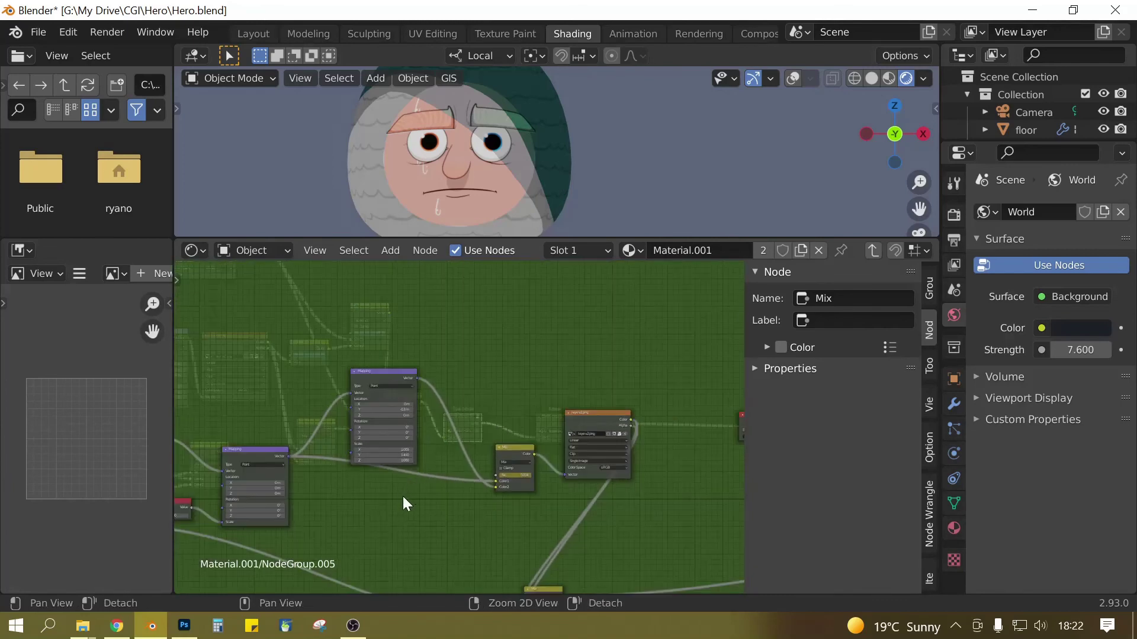
pyautogui.scroll(3, 526, 370)
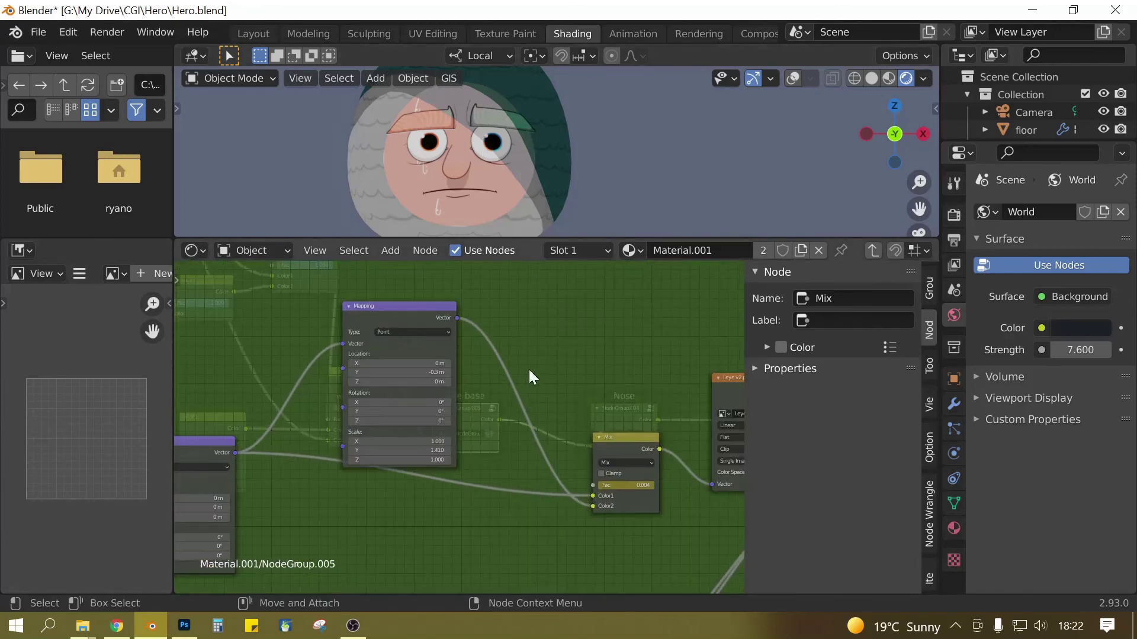
pyautogui.scroll(1, 533, 377)
pyautogui.keyDown('ctrl'); pyautogui.scroll(-3, 540, 415); pyautogui.keyUp('ctrl')
# Step: Try raising the factor of the Mix node before l eye v2.png and return it to 0
pyautogui.moveTo(559, 484); pyautogui.dragTo(610, 485)
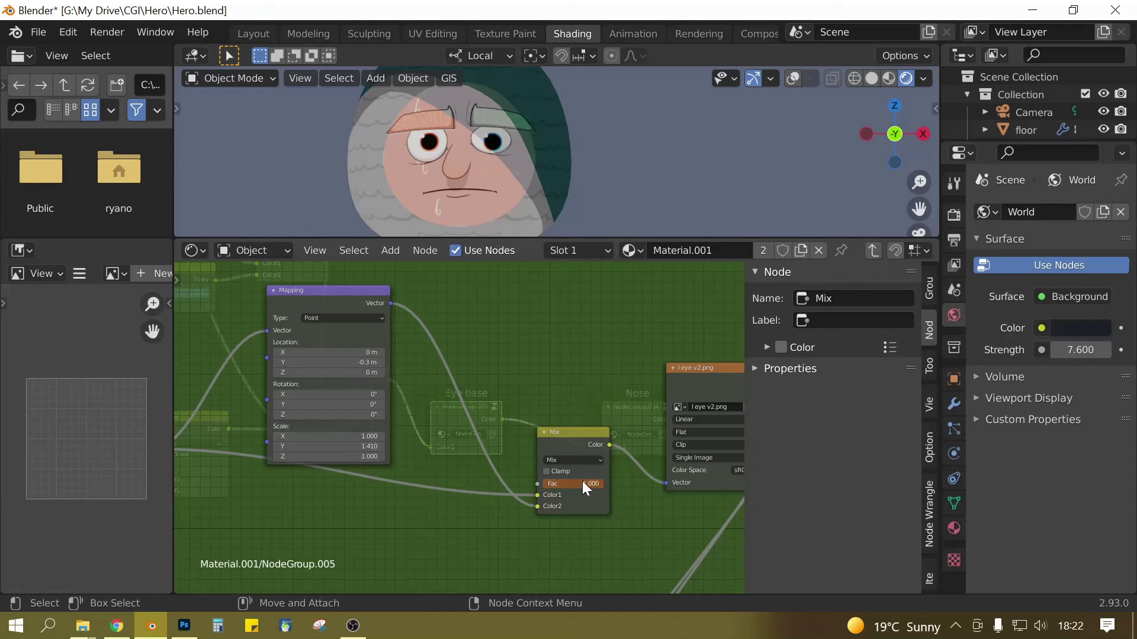
pyautogui.moveTo(585, 486); pyautogui.dragTo(544, 484)
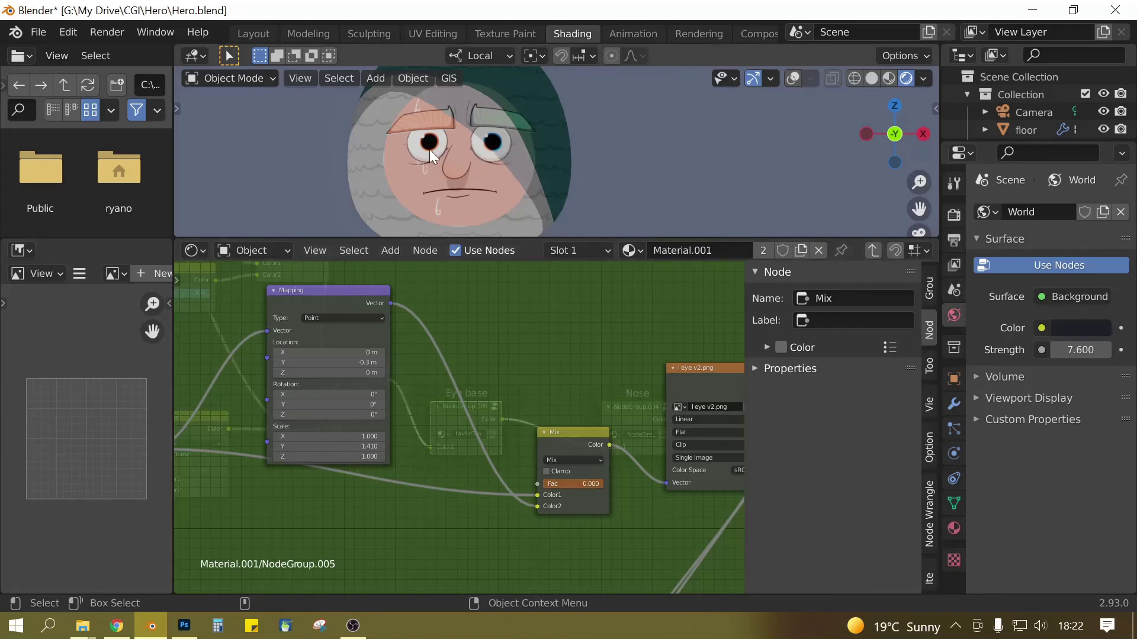
pyautogui.moveTo(570, 485); pyautogui.dragTo(592, 488)
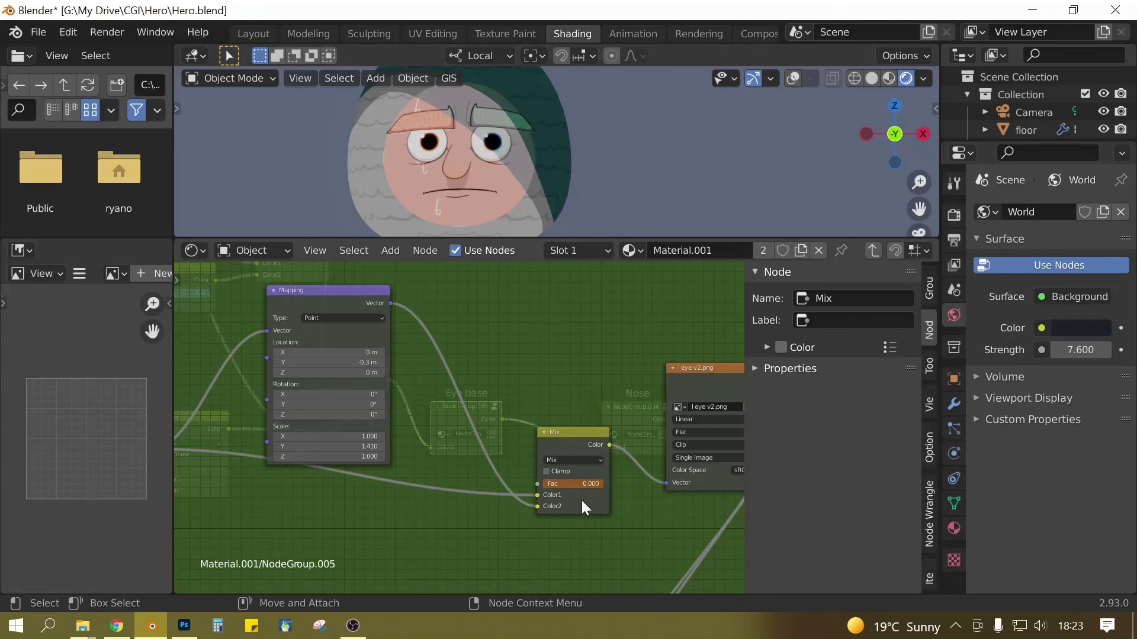
pyautogui.rightClick(576, 484)
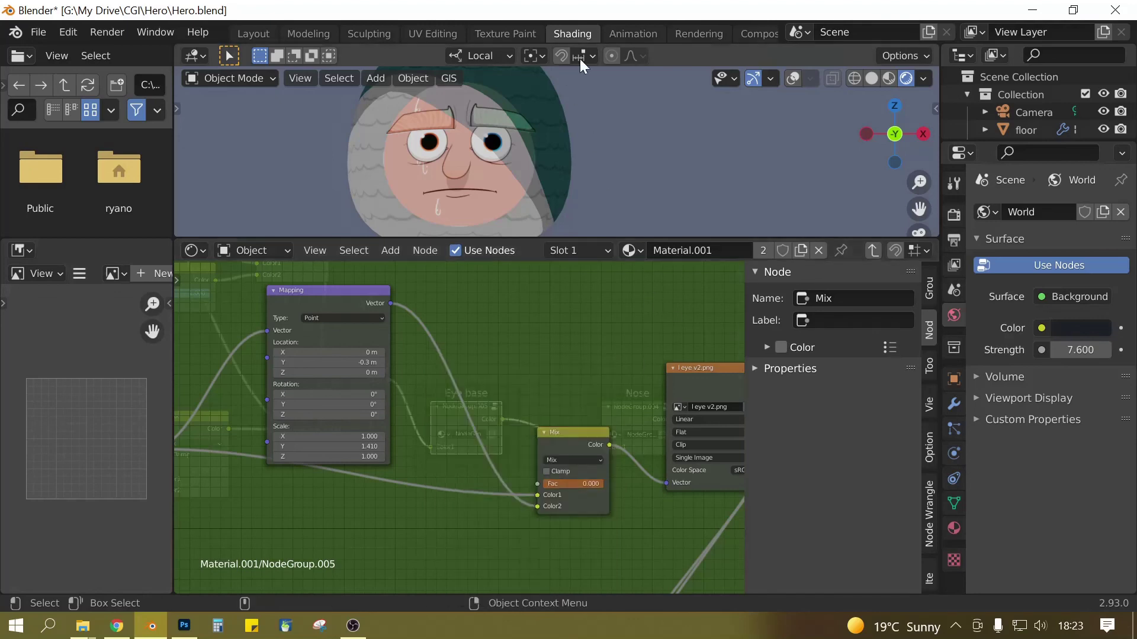
# Step: Select the Mix node and examine the Noise modifier on its factor curve in the Animation workspace
pyautogui.click(581, 435)
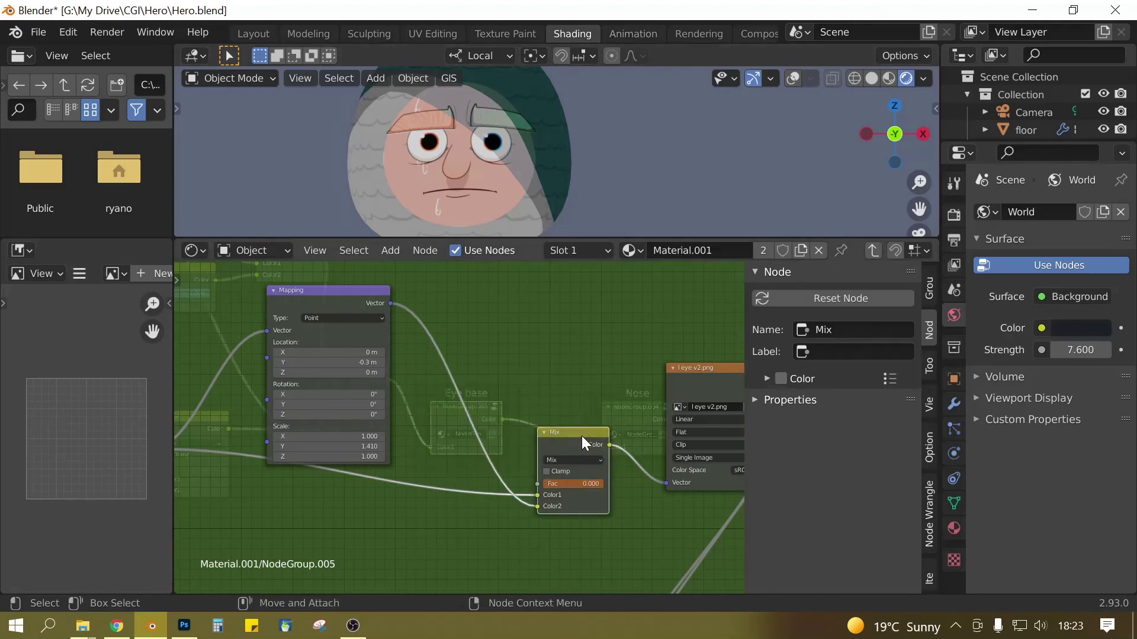
pyautogui.click(616, 33)
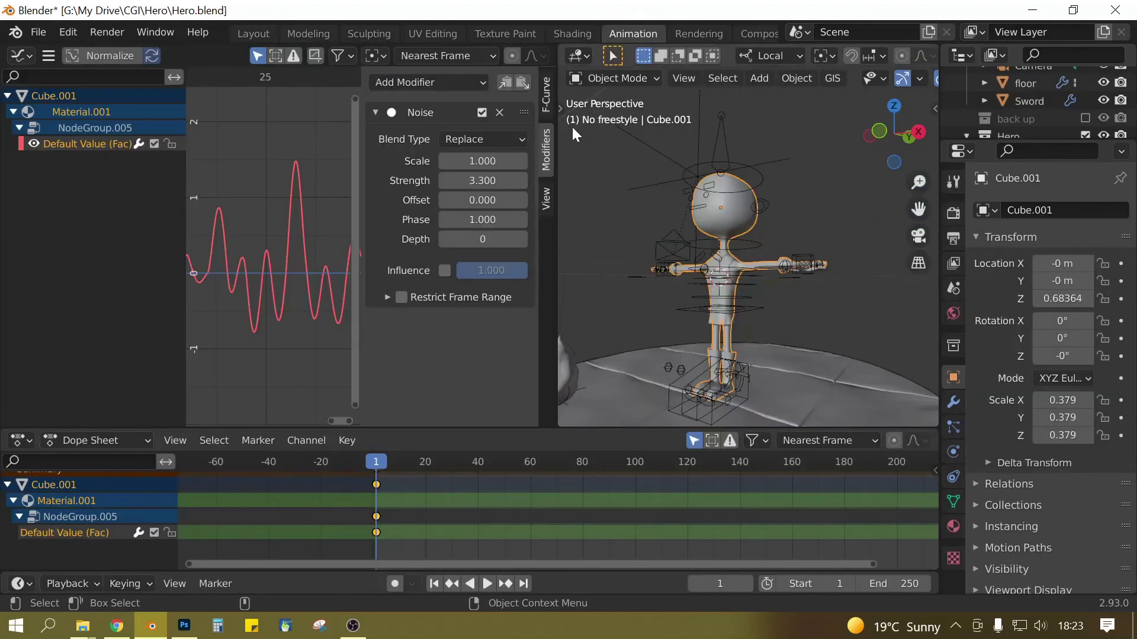
pyautogui.click(24, 55)
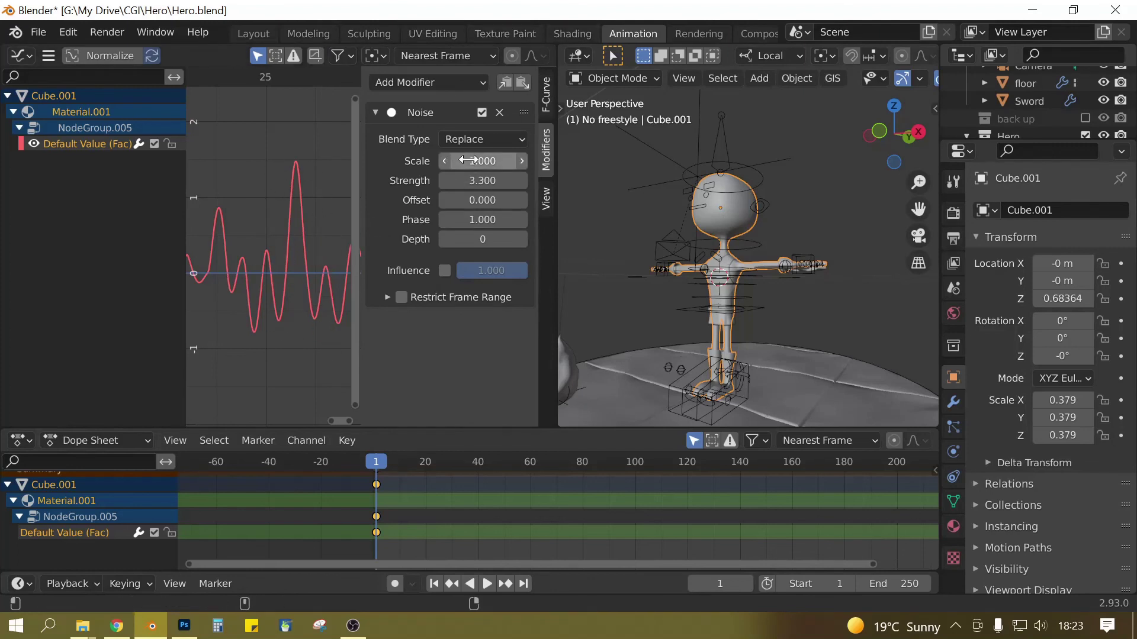
# Step: Return to the Shading workspace, leave the Eye base group and select the sweat.png image texture node
pyautogui.click(568, 32)
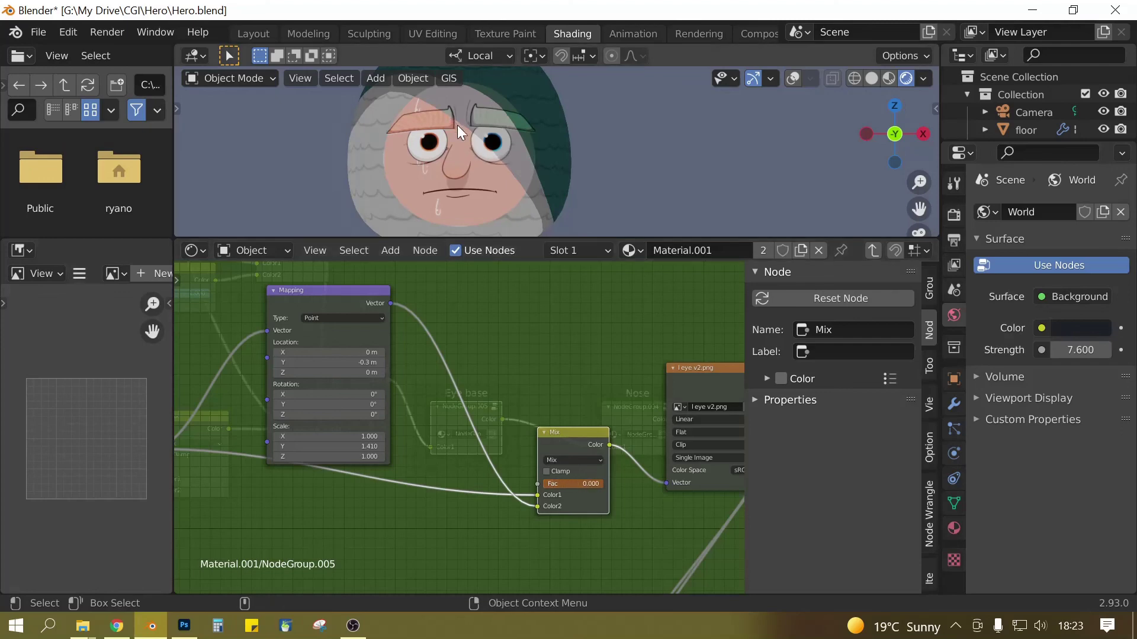
pyautogui.scroll(-1, 516, 382)
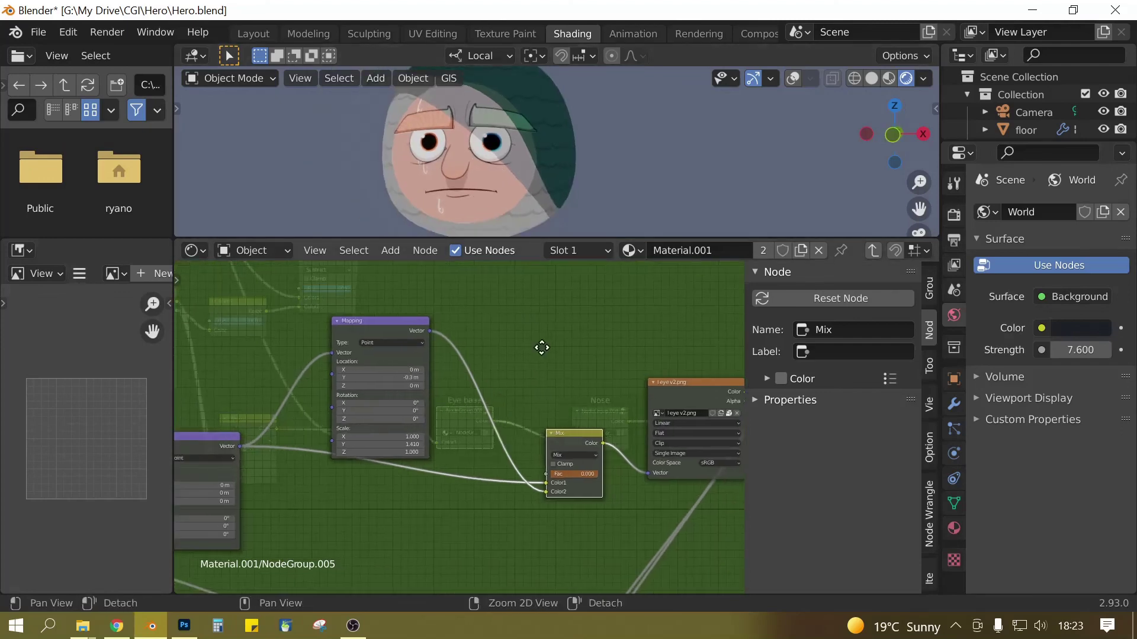
pyautogui.hotkey('ctrl', 'Tab')
pyautogui.scroll(-2, 474, 345)
pyautogui.moveTo(423, 349); pyautogui.dragTo(568, 427, button='middle')
pyautogui.scroll(3, 503, 195)
pyautogui.moveTo(521, 193); pyautogui.dragTo(432, 192, button='middle')
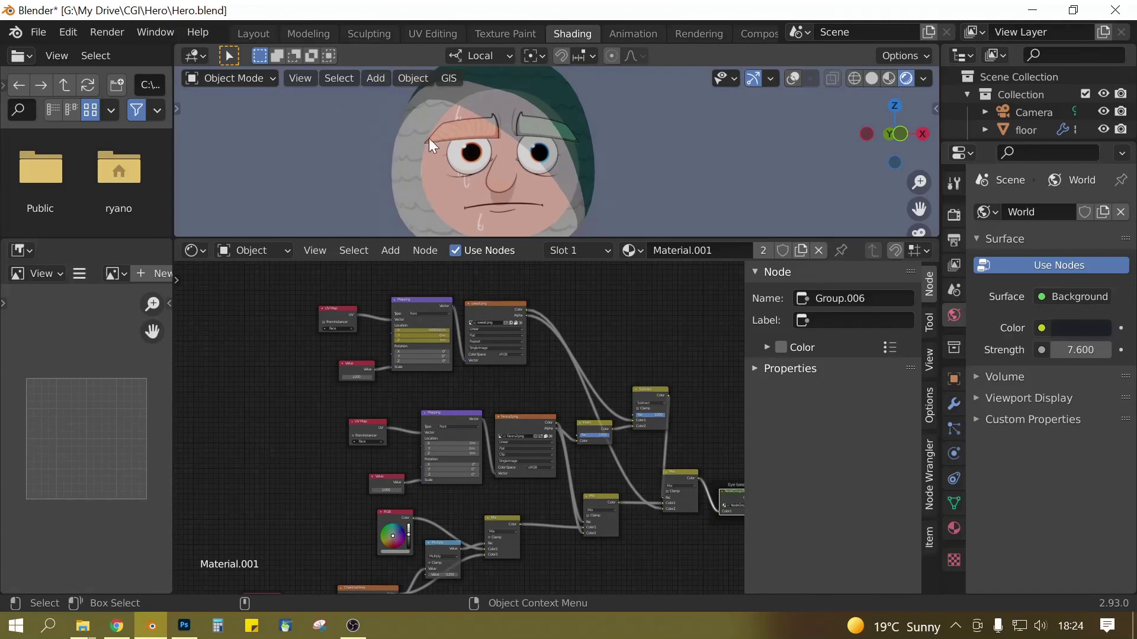
pyautogui.scroll(4, 543, 326)
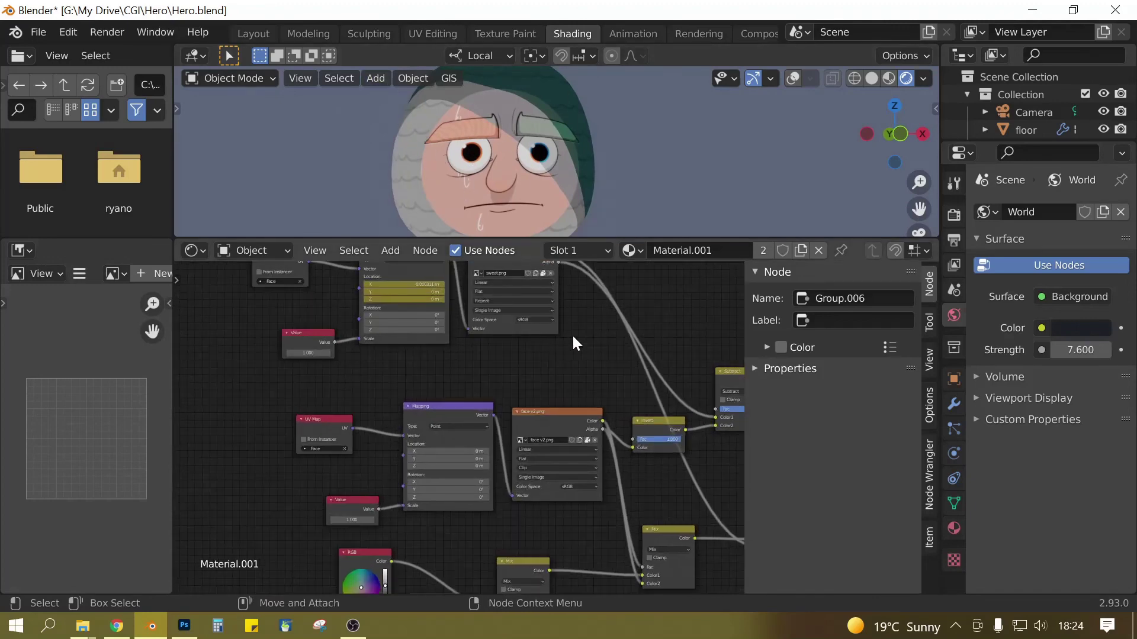
pyautogui.moveTo(551, 385); pyautogui.dragTo(522, 475, button='middle')
pyautogui.click(464, 337)
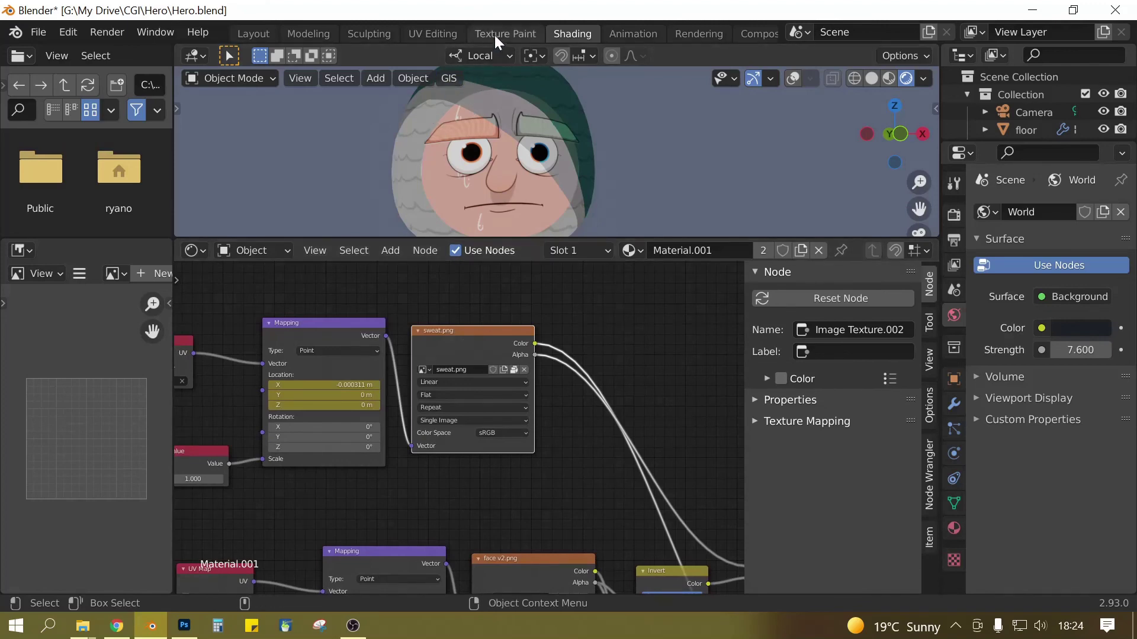
# Step: Open the UV Editing workspace and set its 3D view of the character to rendered shading
pyautogui.click(443, 31)
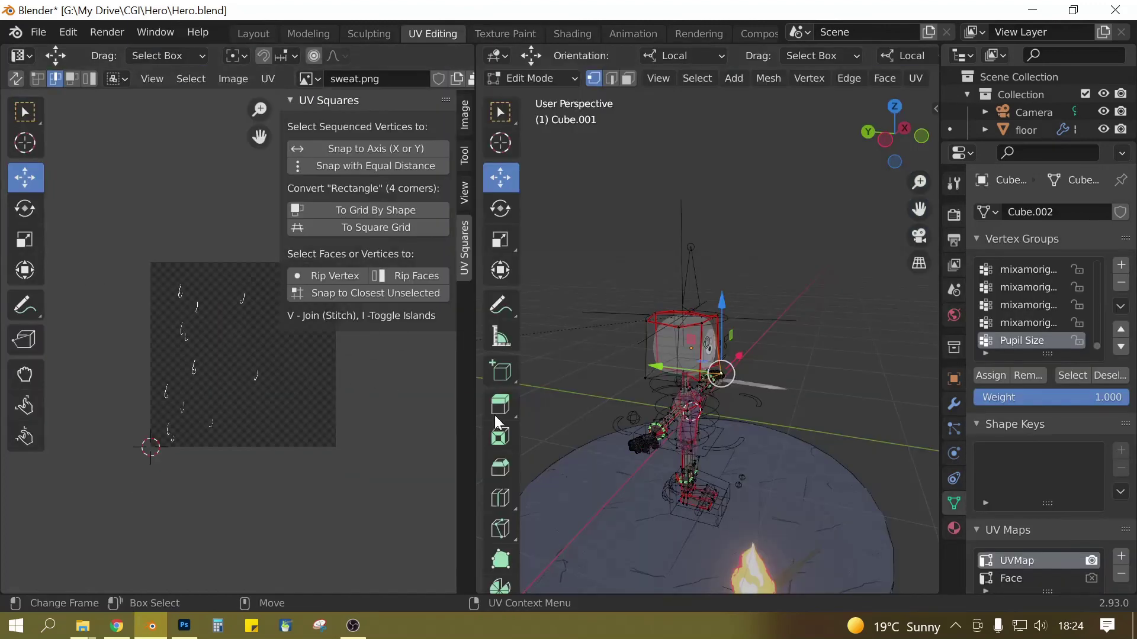
pyautogui.scroll(3, 672, 418)
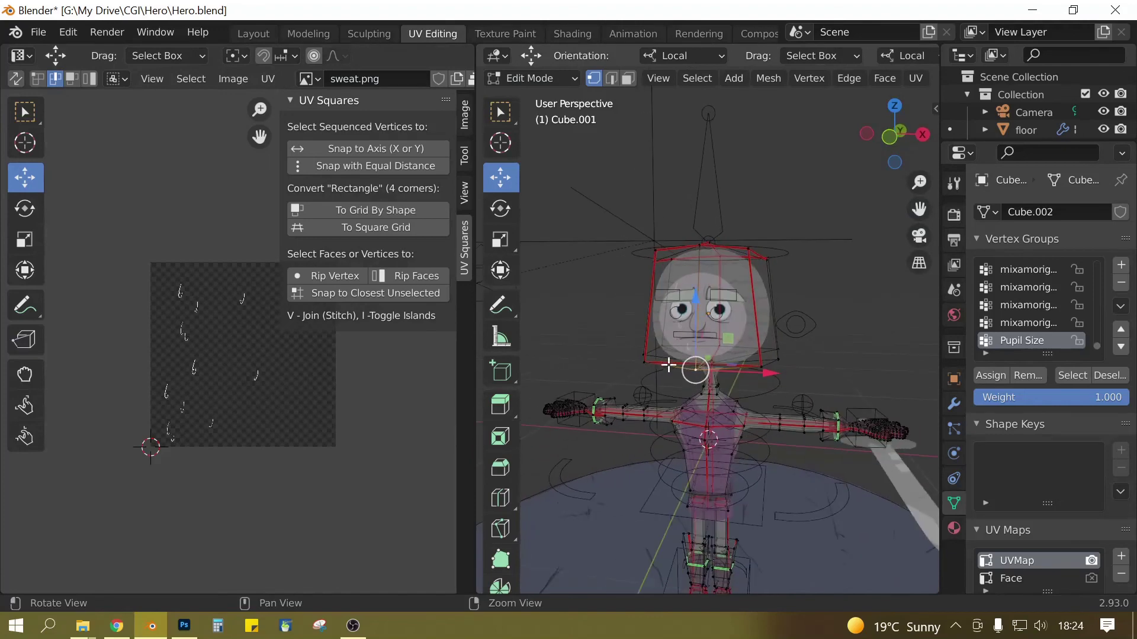
pyautogui.scroll(-5, 903, 64)
pyautogui.scroll(-8, 900, 62)
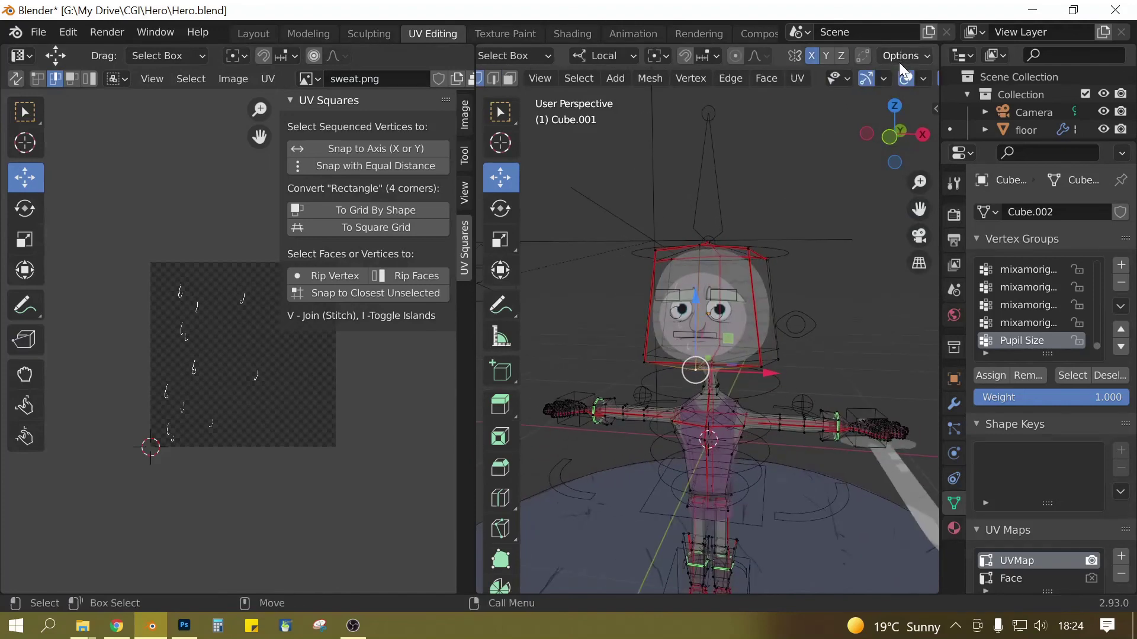
pyautogui.click(900, 78)
pyautogui.scroll(2, 769, 331)
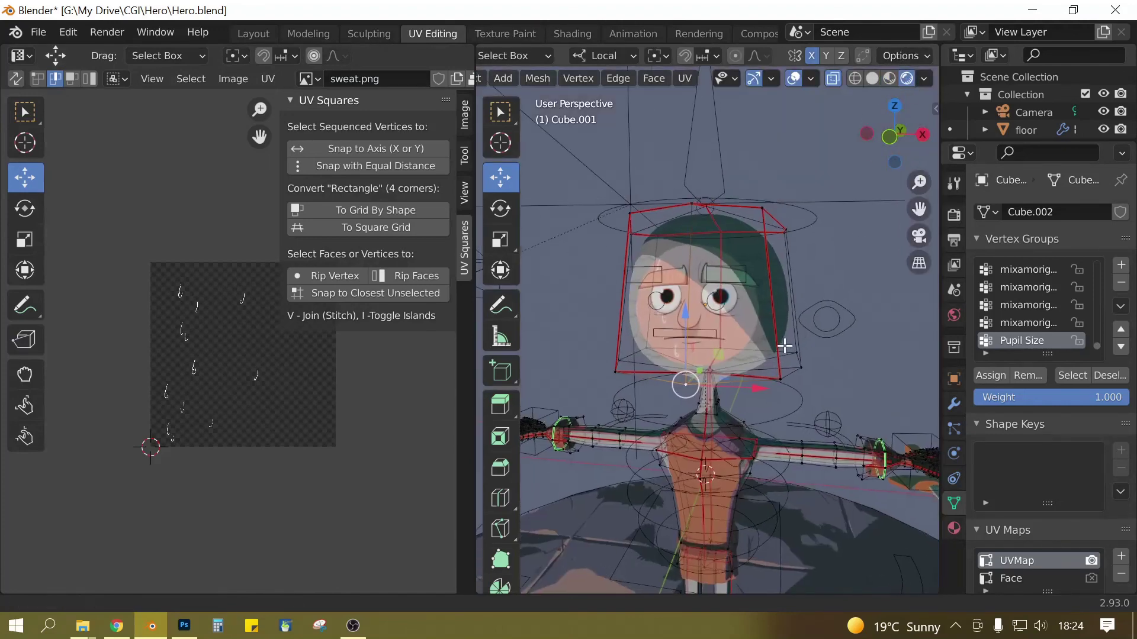
pyautogui.moveTo(271, 398); pyautogui.dragTo(256, 408, button='middle')
pyautogui.scroll(2, 231, 415)
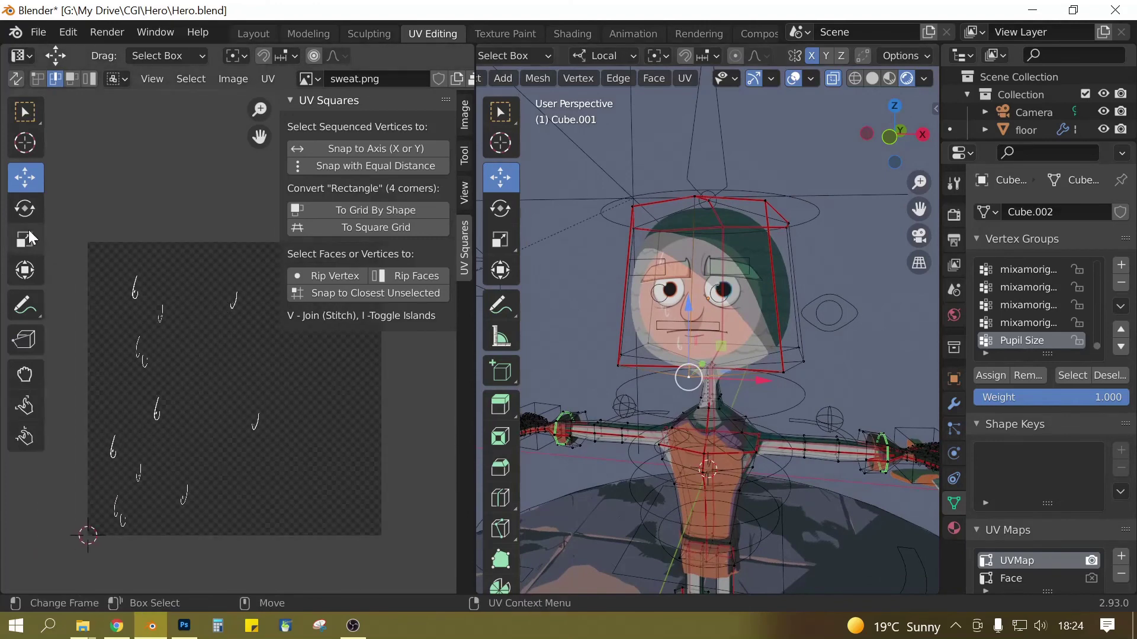
# Step: Select the whole mesh and make the Face UV map active to show its layout over sweat.png
pyautogui.press('a')
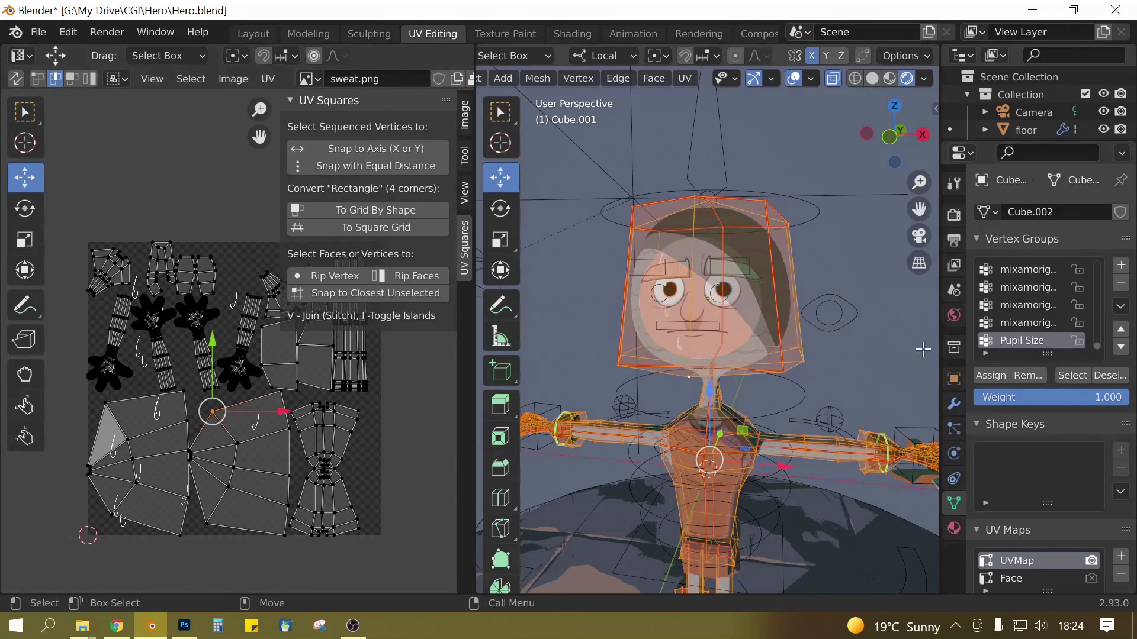
pyautogui.click(1018, 578)
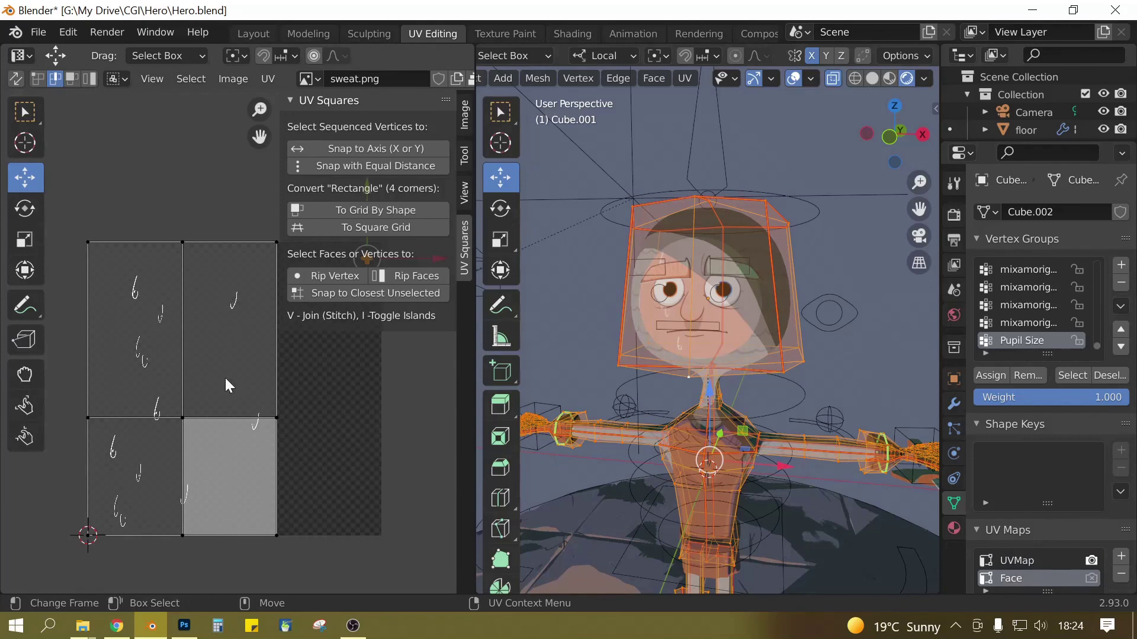
pyautogui.moveTo(227, 385); pyautogui.dragTo(226, 355, button='middle')
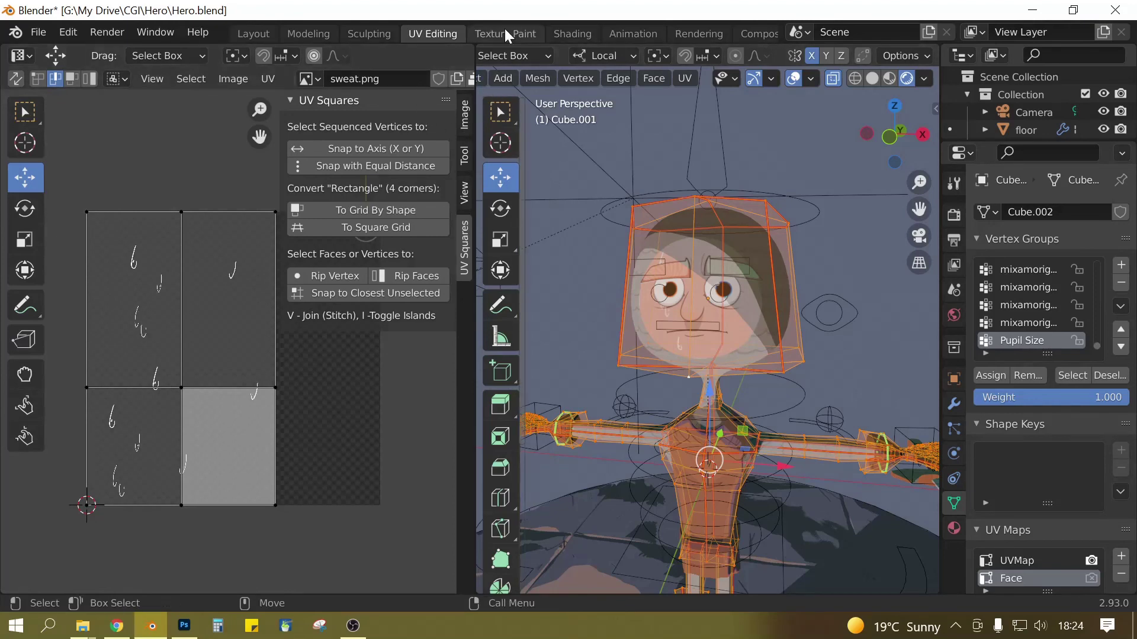
# Step: Try shifting the sweat.png Mapping location to X 1.7 m and Y 0.82 m in the Shading workspace, undoing each change
pyautogui.click(572, 35)
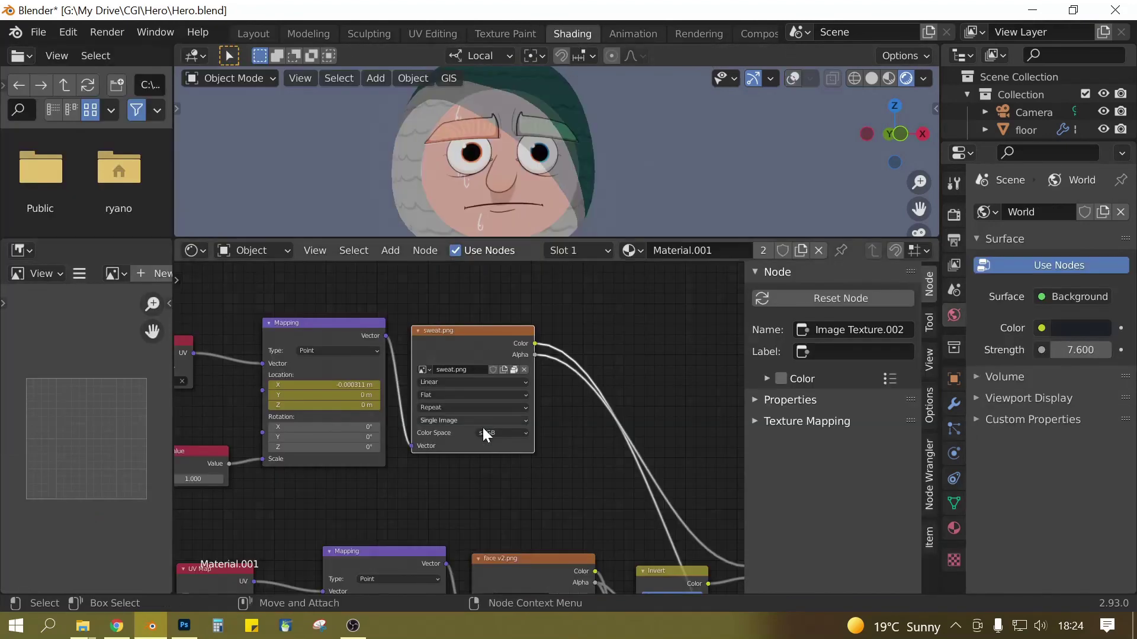
pyautogui.scroll(2, 439, 472)
pyautogui.scroll(1, 541, 491)
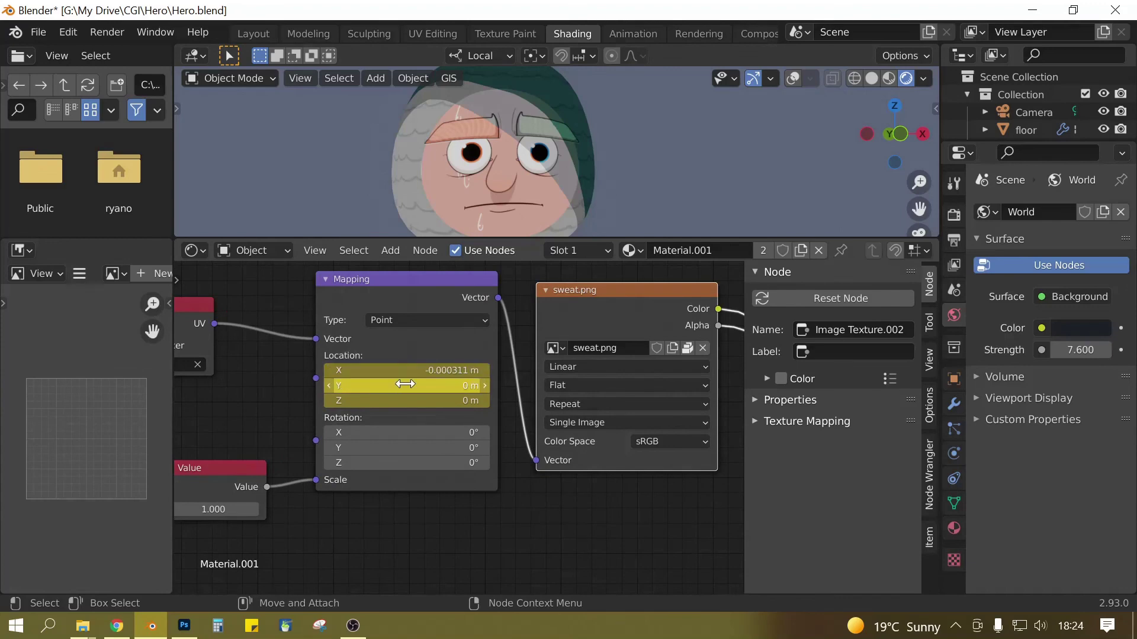
pyautogui.moveTo(400, 372); pyautogui.dragTo(421, 372)
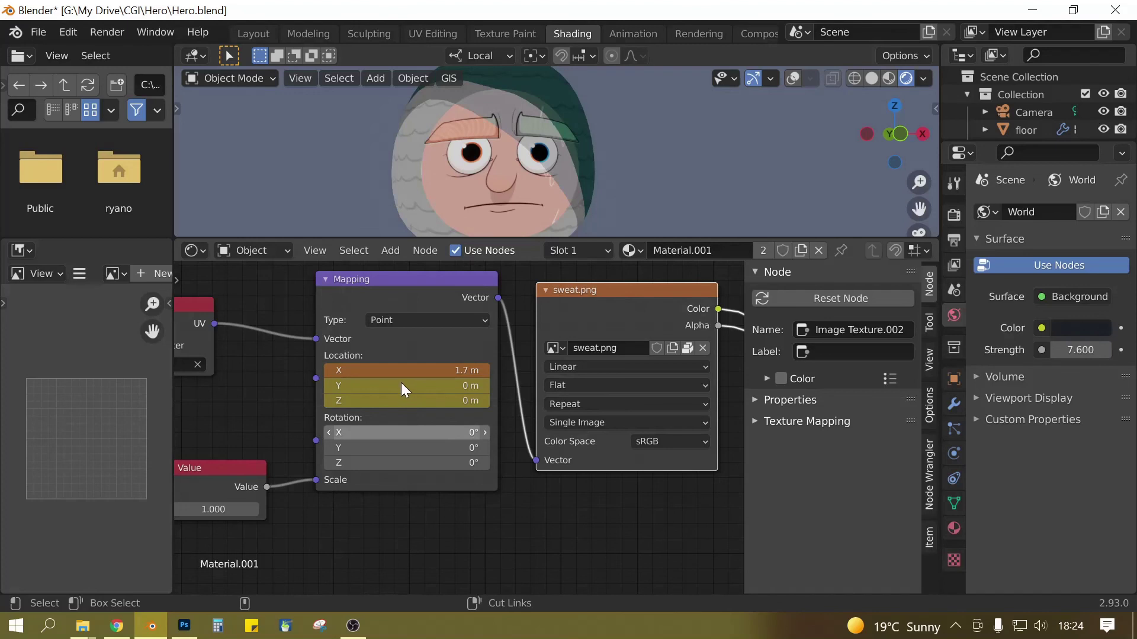
pyautogui.hotkey('ctrl', 'z')
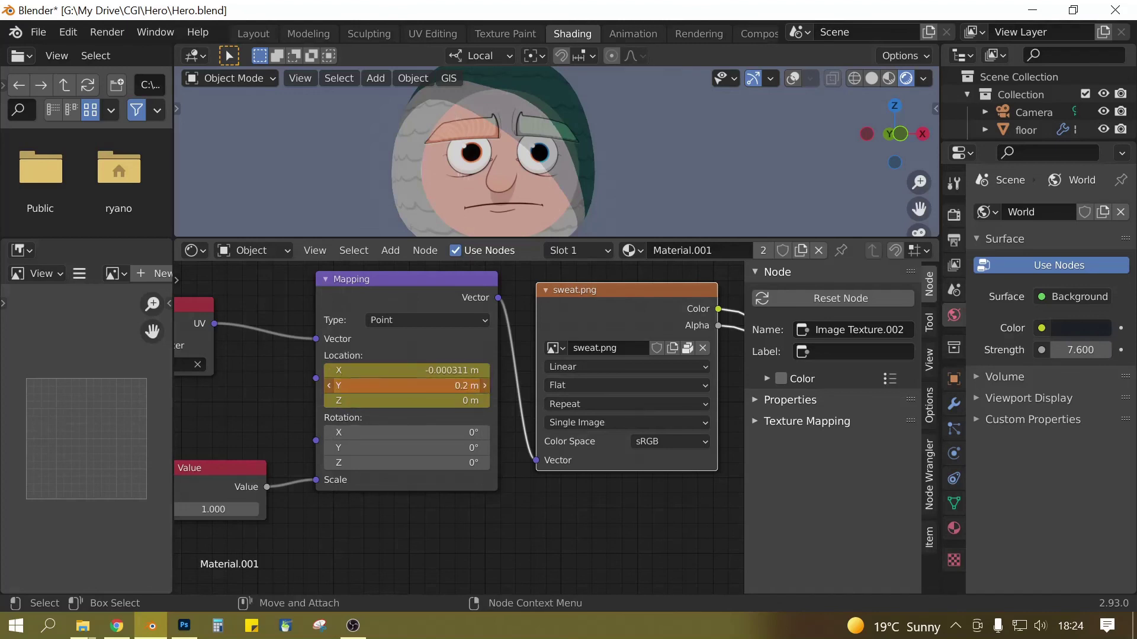
pyautogui.moveTo(414, 385); pyautogui.dragTo(410, 386)
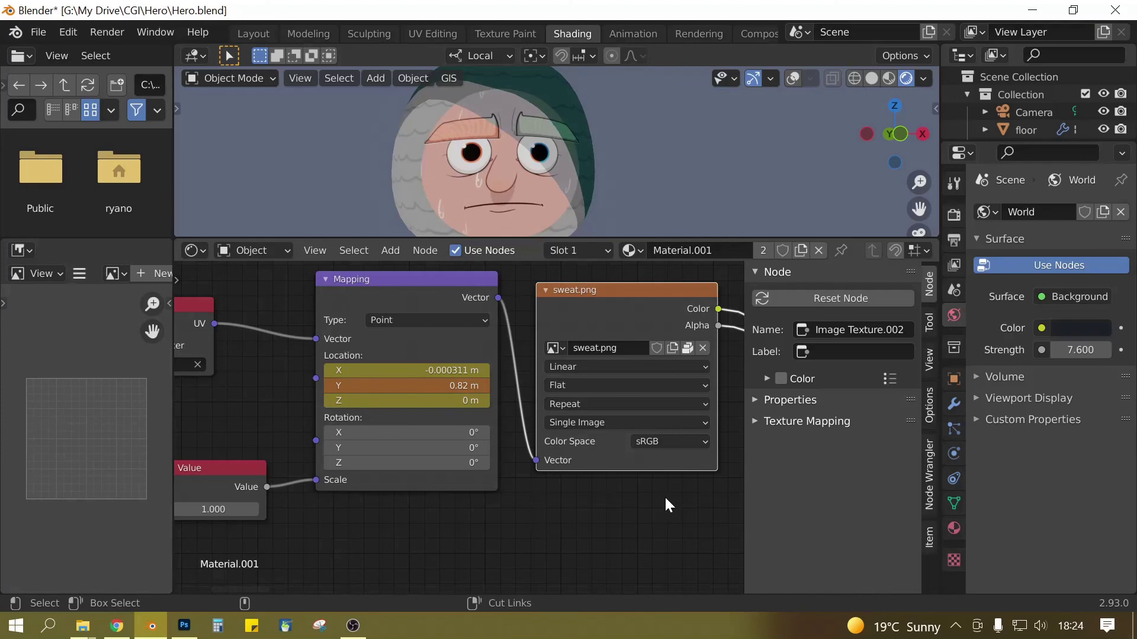
# Step: Examine how the sweat.png outputs connect to the Subtract node alongside the inverted face v2.png texture
pyautogui.scroll(-8, 648, 497)
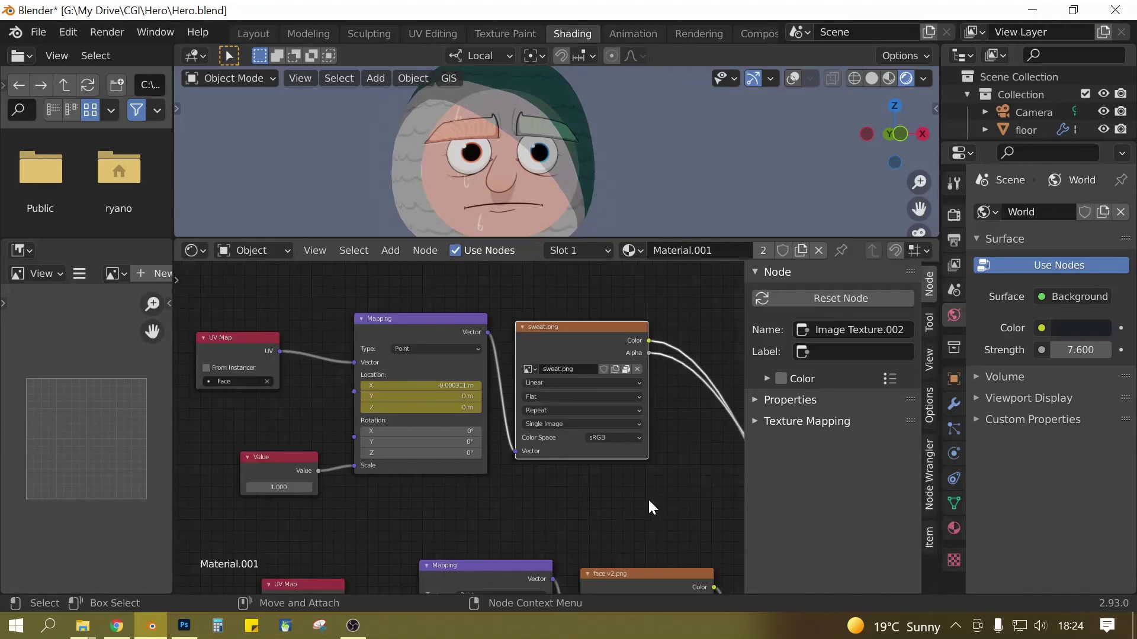
pyautogui.moveTo(649, 495); pyautogui.dragTo(225, 406, button='middle')
pyautogui.scroll(4, 320, 420)
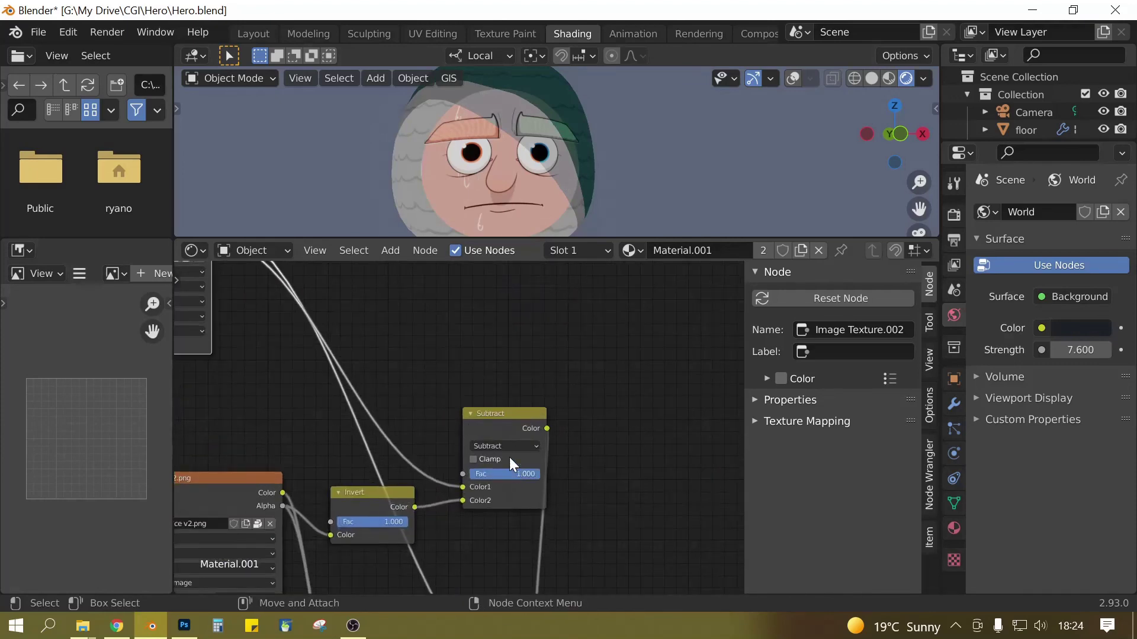
pyautogui.moveTo(510, 457); pyautogui.dragTo(533, 493, button='middle')
pyautogui.moveTo(485, 178); pyautogui.dragTo(478, 134, button='middle')
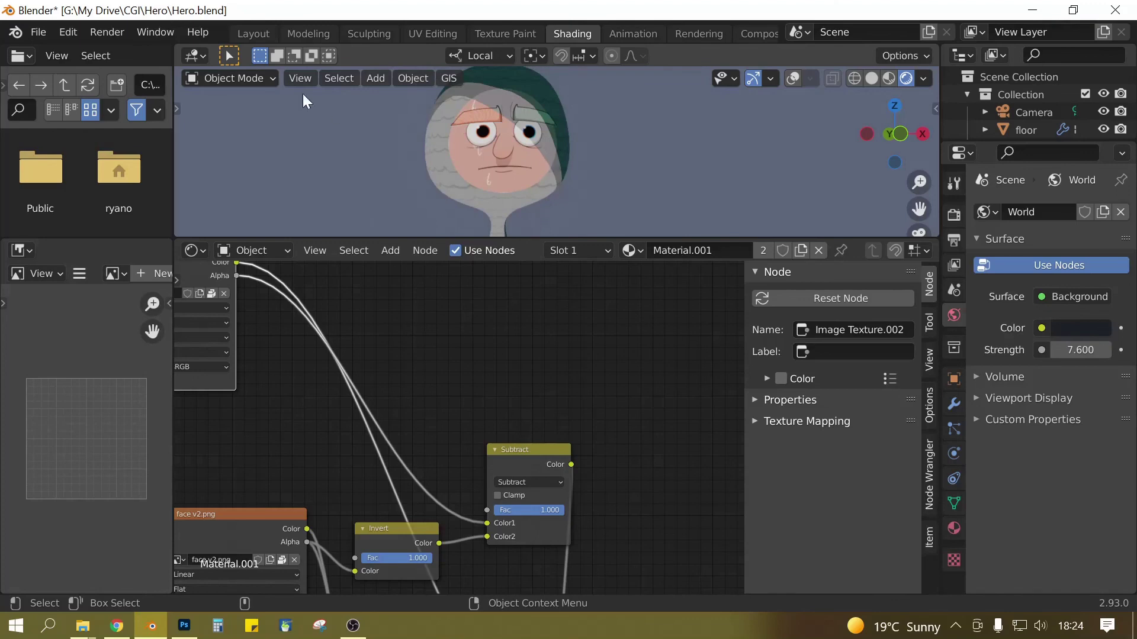
# Step: Open the Layout workspace, put the character's Armature in Pose Mode and select the Mouth bone
pyautogui.click(243, 33)
pyautogui.scroll(4, 526, 321)
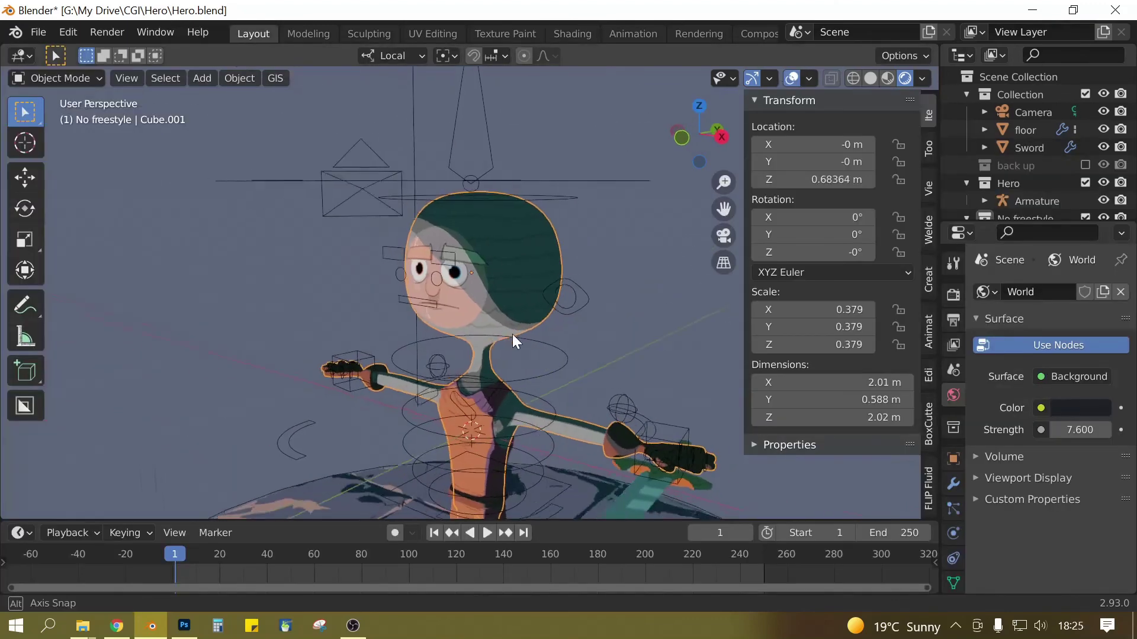
pyautogui.moveTo(511, 333); pyautogui.dragTo(614, 350, button='middle')
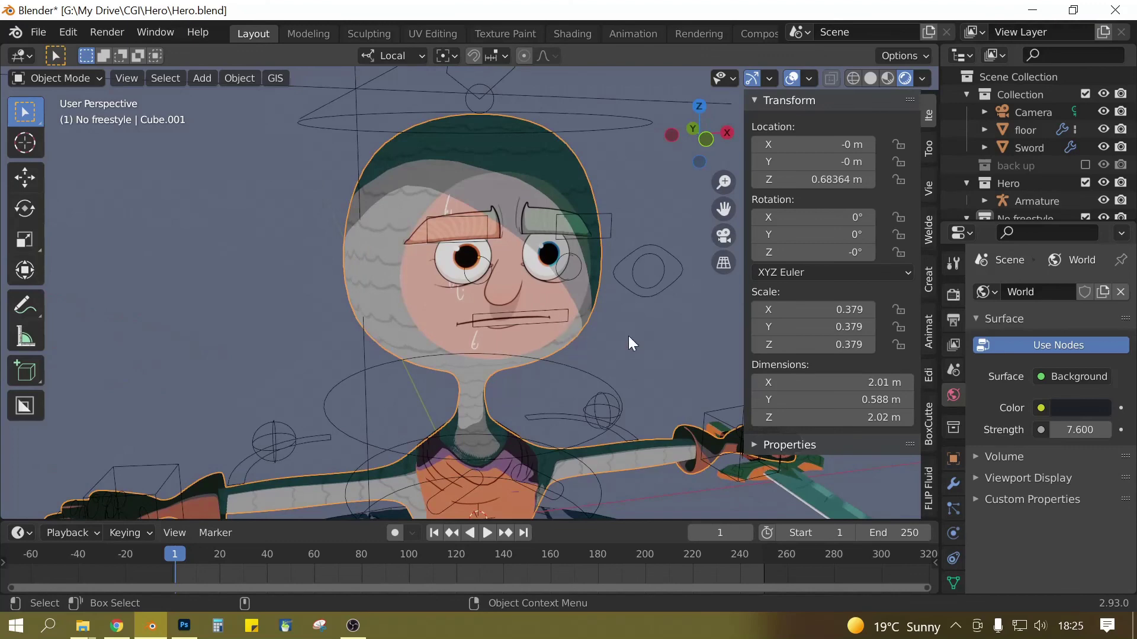
pyautogui.hotkey('ctrl', 'Tab')
pyautogui.scroll(-5, 643, 339)
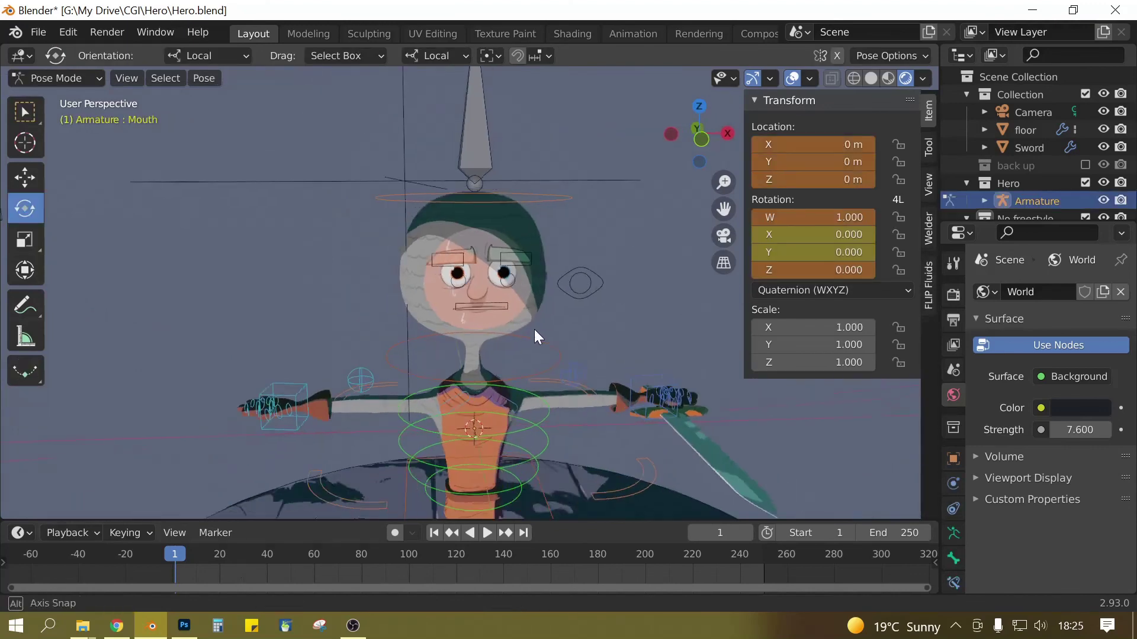
pyautogui.moveTo(534, 329); pyautogui.dragTo(403, 294, button='middle')
pyautogui.scroll(2, 609, 321)
pyautogui.click(403, 290)
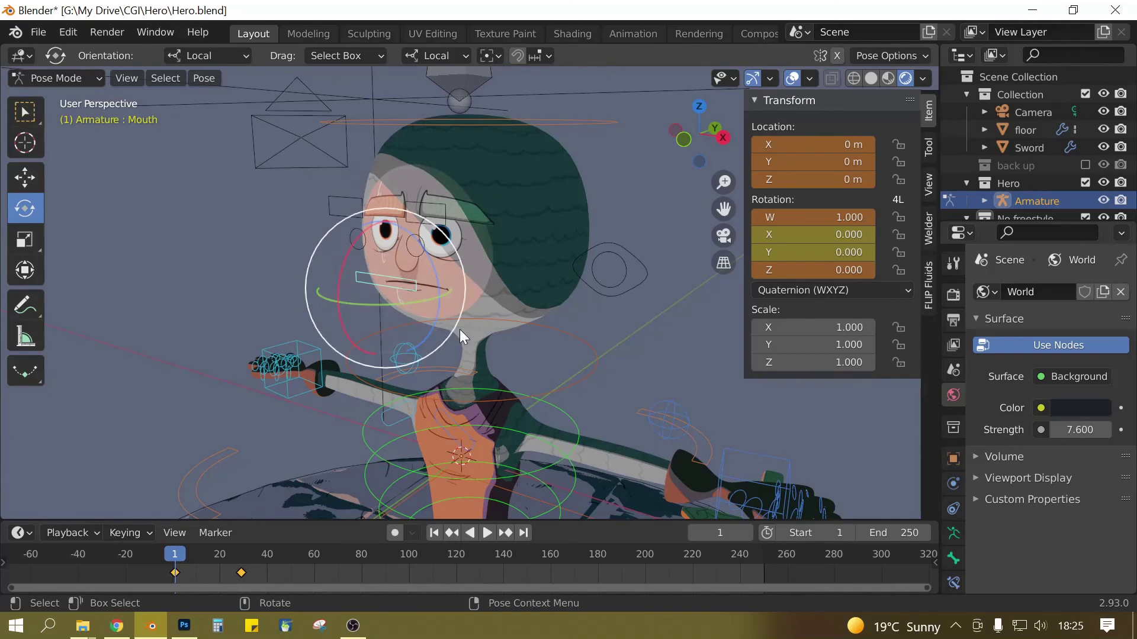
# Step: Apply the Fear pose from the armature's PoseLib pose library to the Mouth bone
pyautogui.moveTo(460, 329); pyautogui.dragTo(551, 361, button='middle')
pyautogui.click(955, 533)
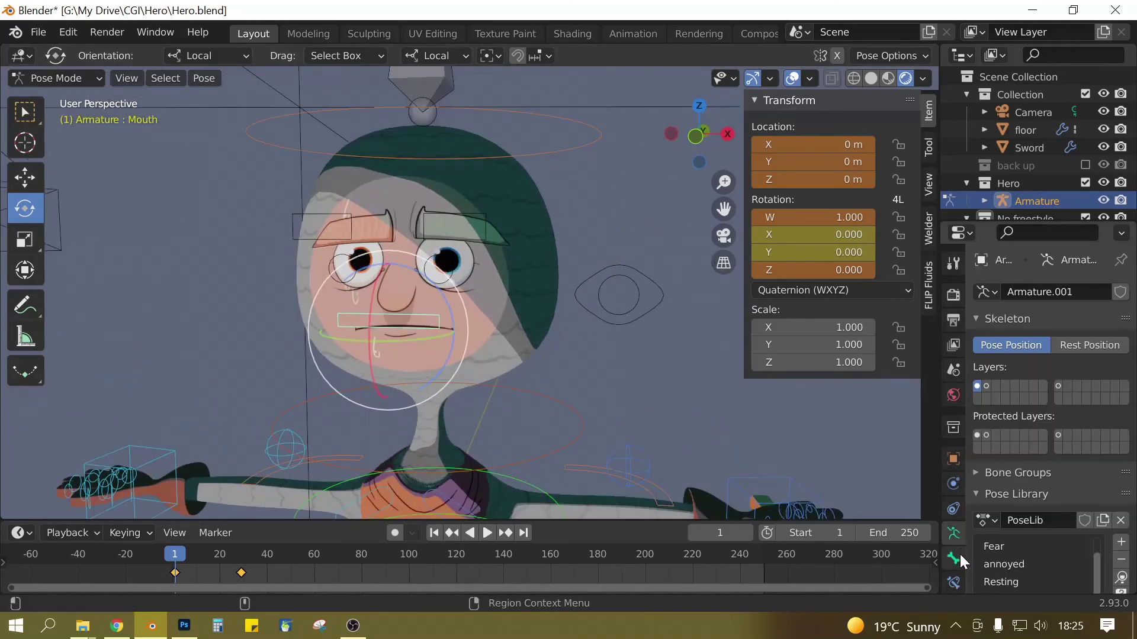
pyautogui.click(1003, 546)
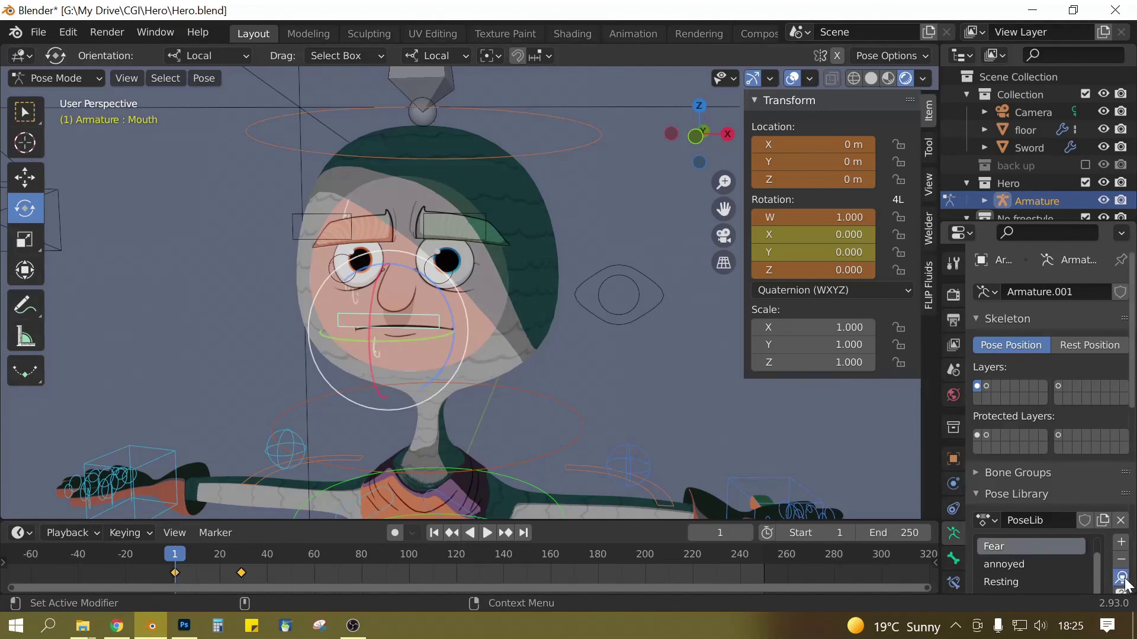
pyautogui.click(1120, 577)
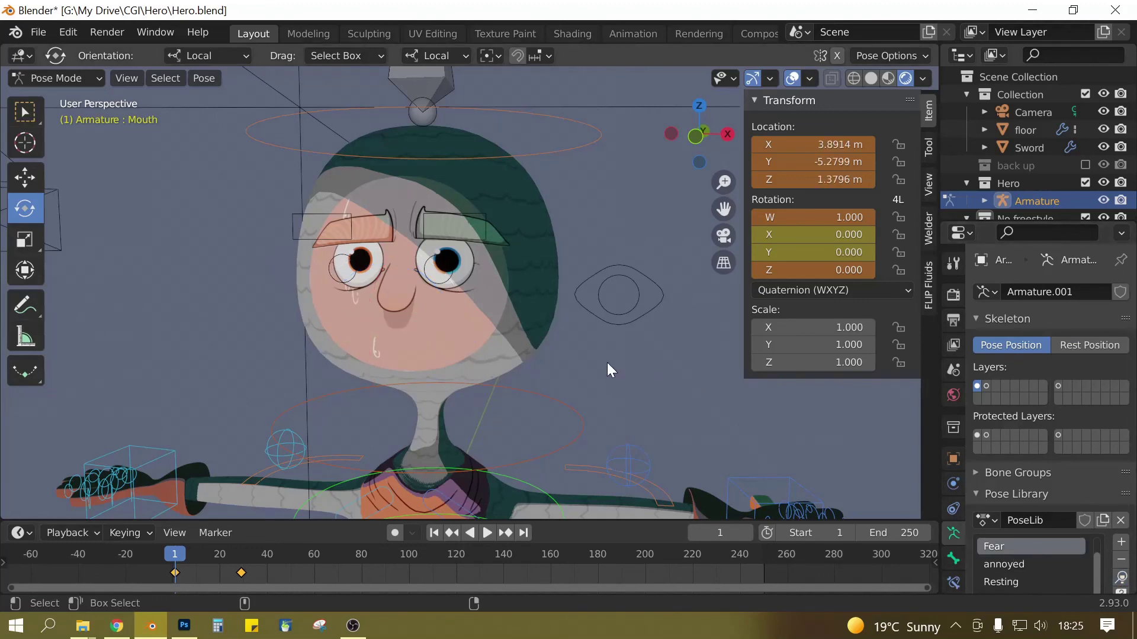
# Step: Clear the Mouth bone's location and deselect all bones
pyautogui.hotkey('alt', 'g')
pyautogui.scroll(-4, 606, 360)
pyautogui.hotkey('alt', 'a')
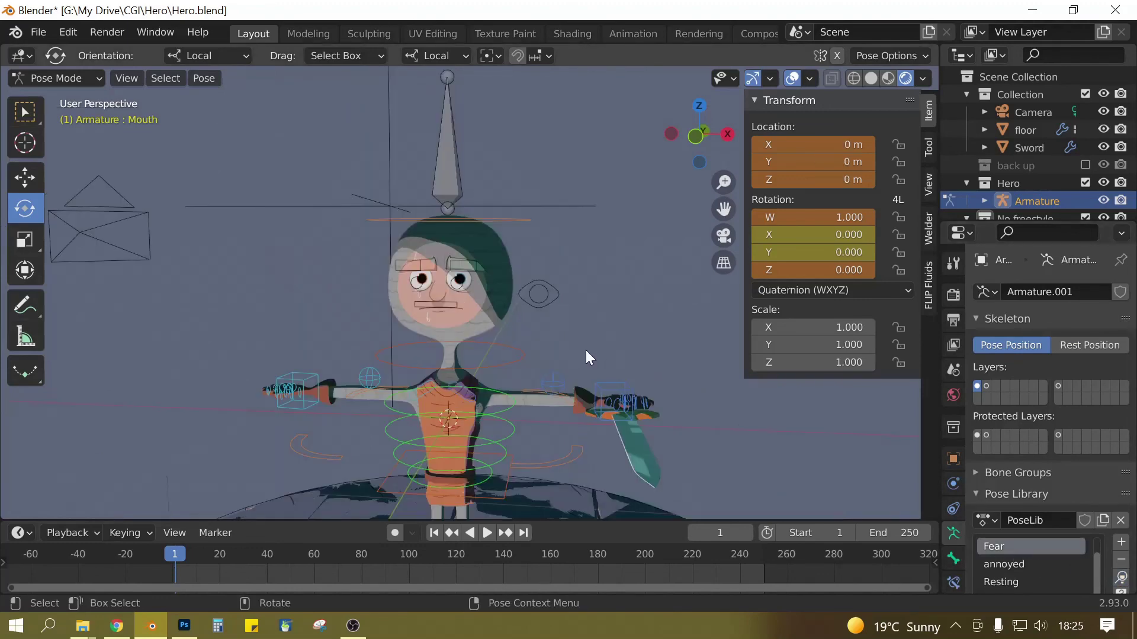
pyautogui.scroll(2, 579, 354)
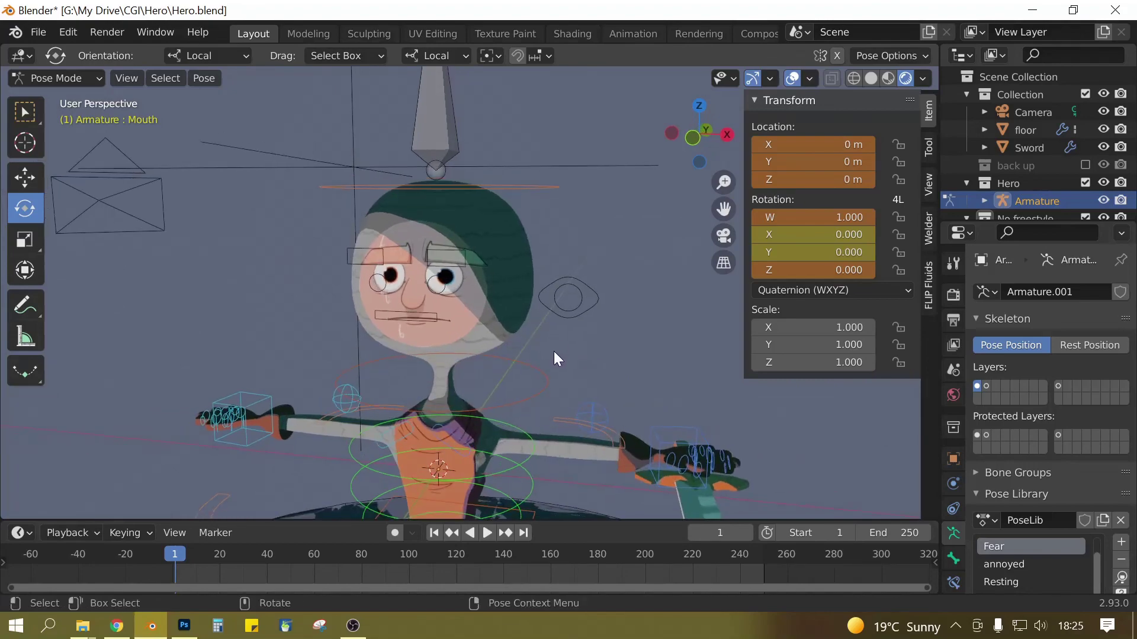